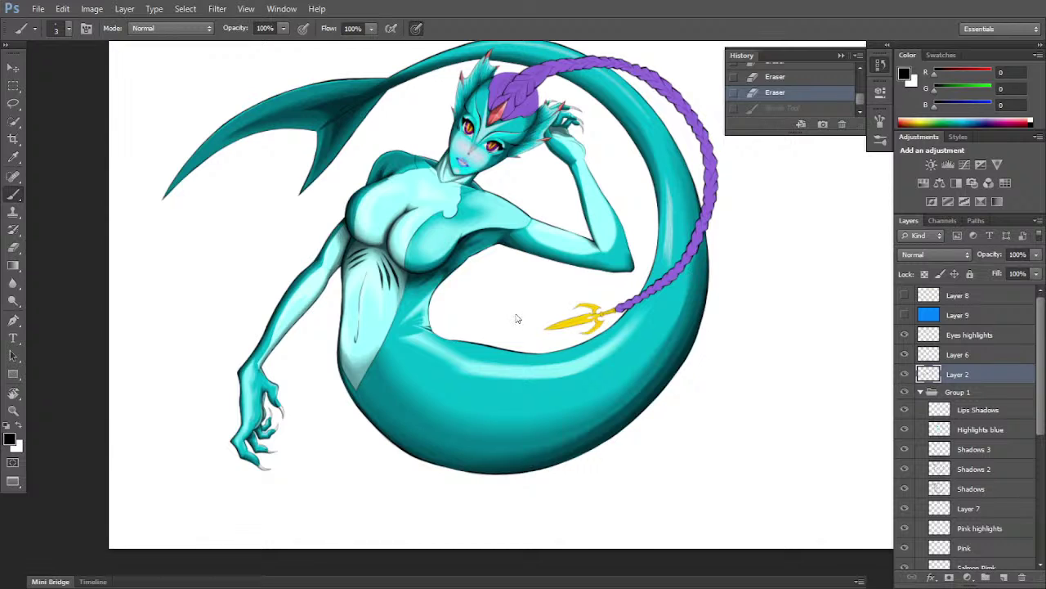
- Touch up the black line art around the yellow dagger and the end of the braid on Layer 2
key(space)
key(space)
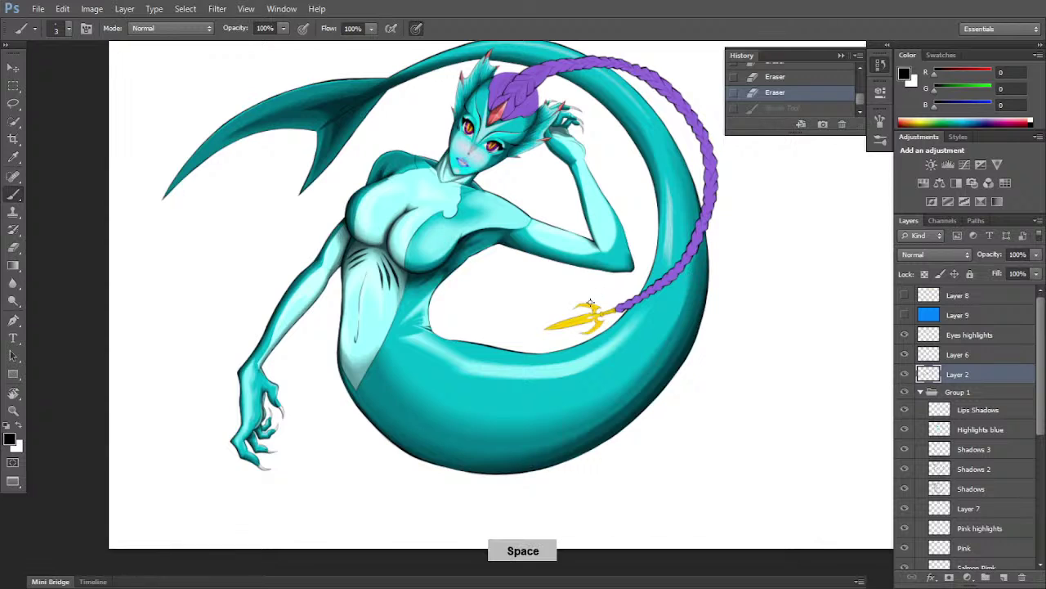
click(590, 303)
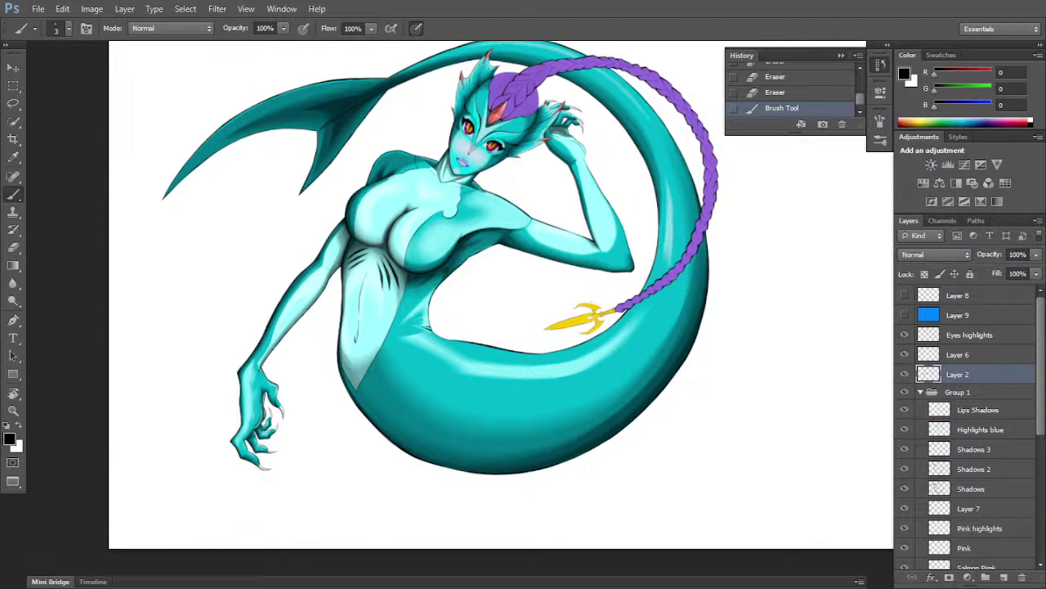
click(635, 296)
key(space)
drag(834, 289, 807, 360)
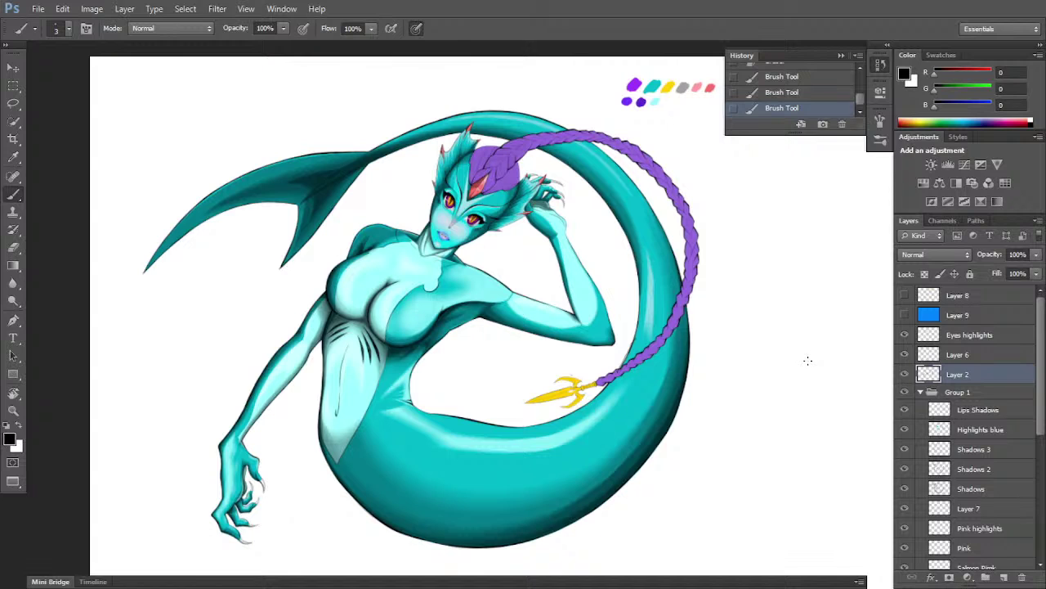
- Erase the excess of the lowest light streak at the waist crease on the Highlights blue layer
scroll(494, 346, down, 1)
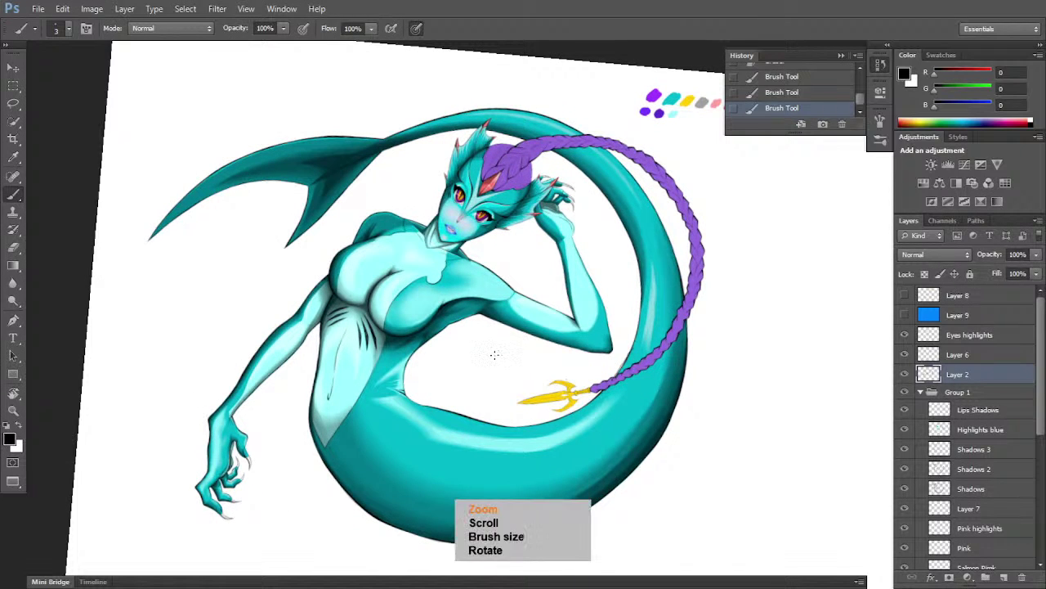
scroll(492, 355, up, 5)
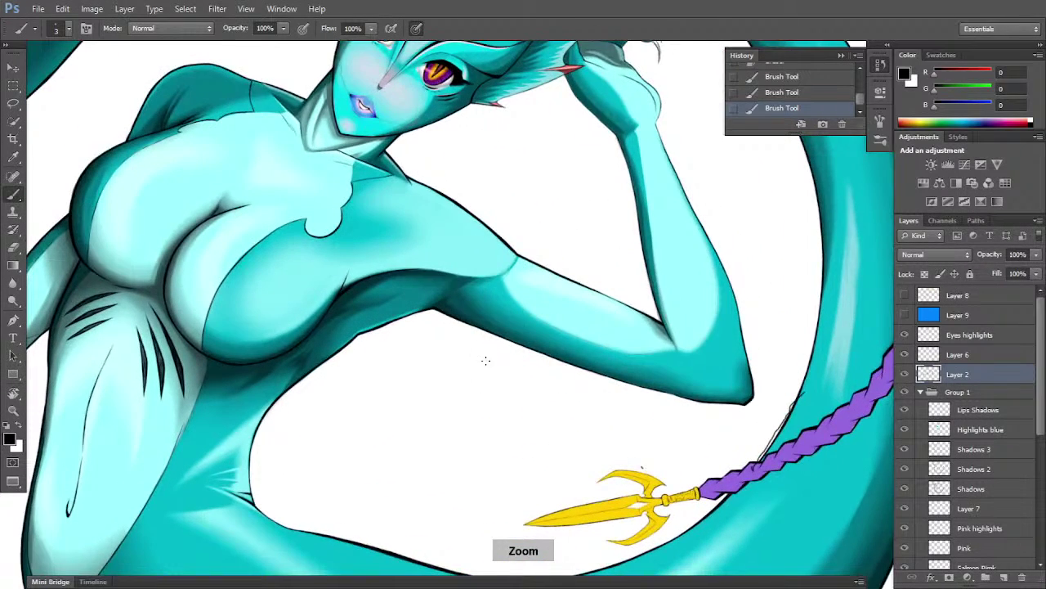
key(space)
drag(489, 358, 626, 346)
scroll(629, 346, up, 3)
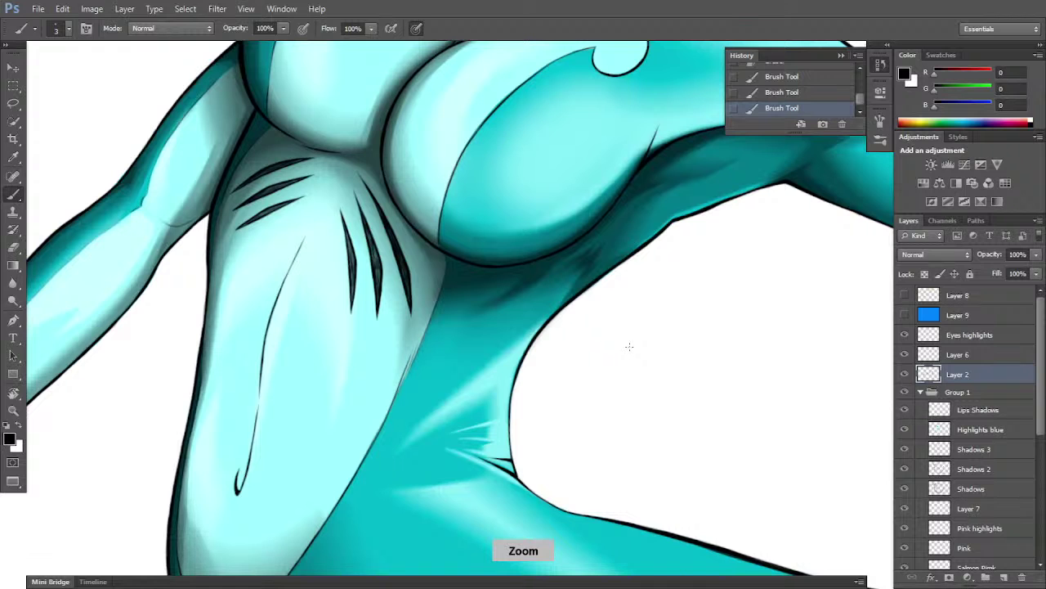
scroll(630, 347, down, 2)
scroll(629, 347, up, 5)
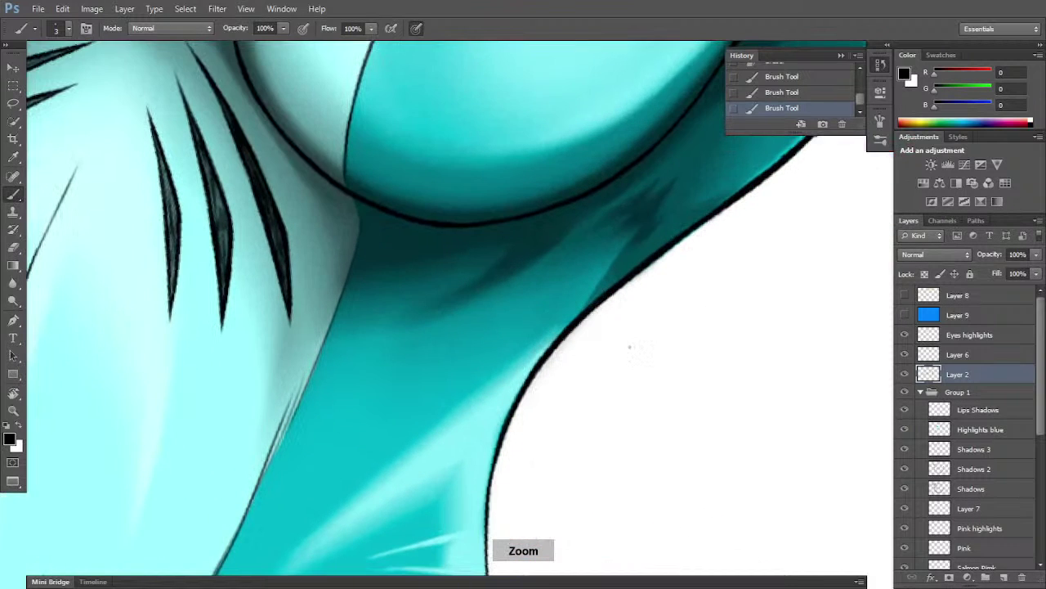
key(space)
drag(586, 426, 638, 300)
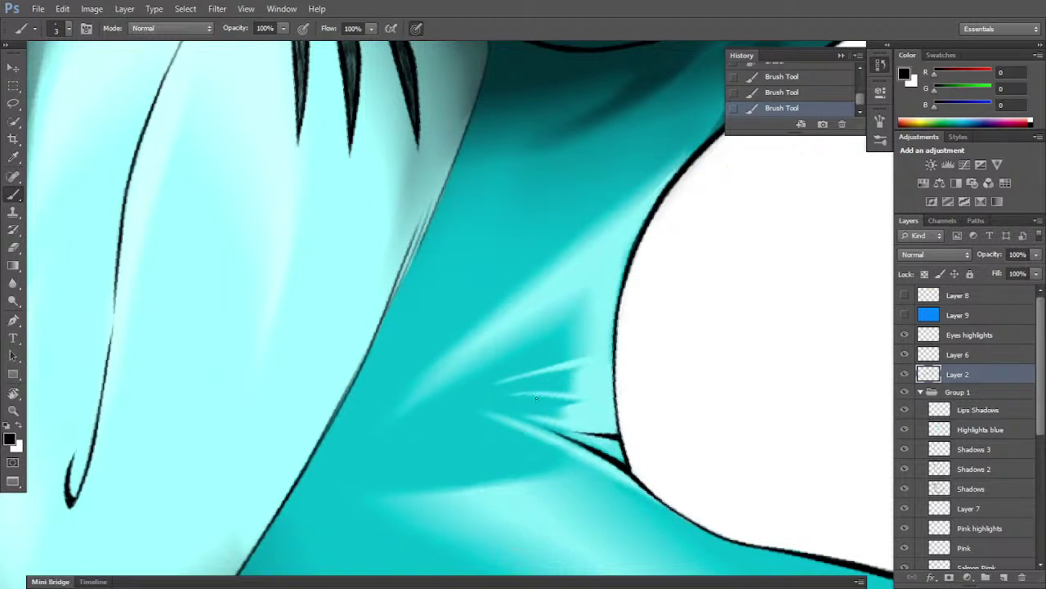
key(r)
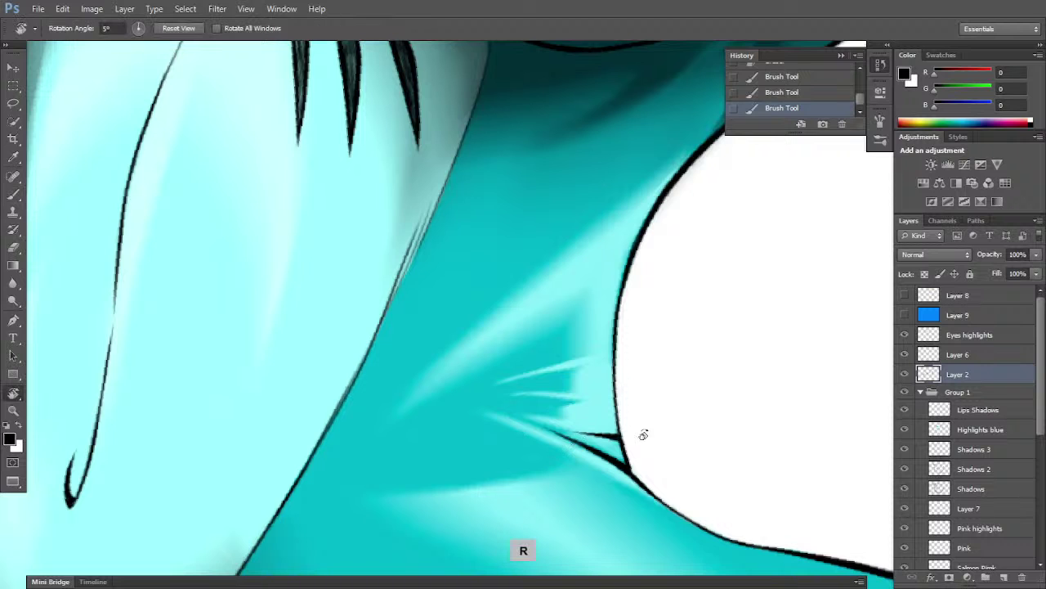
mouse_move(642, 433)
mouse_down()
mouse_move(694, 345)
mouse_move(673, 266)
mouse_up()
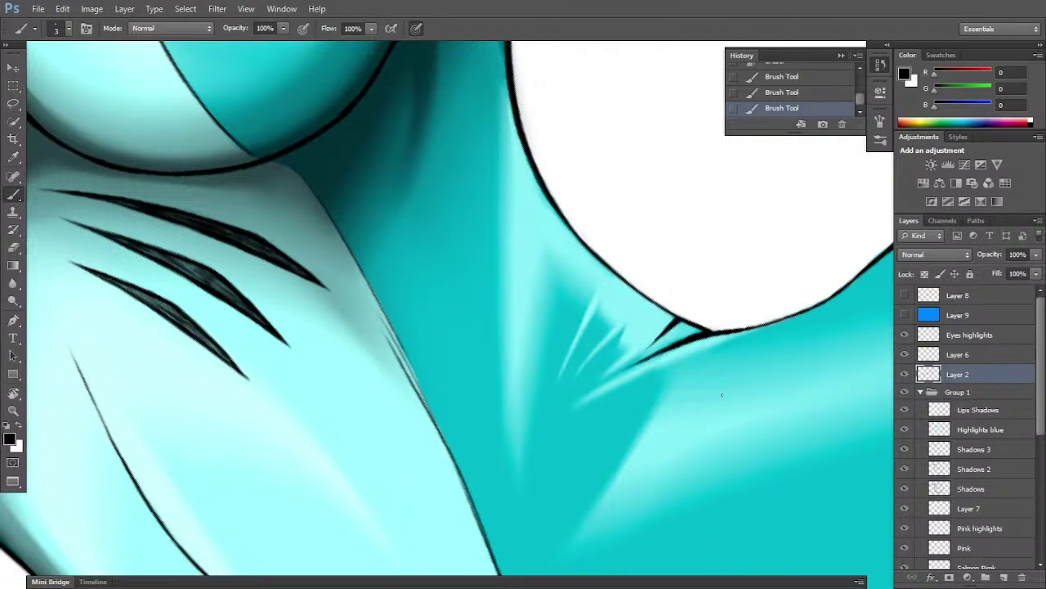
click(985, 429)
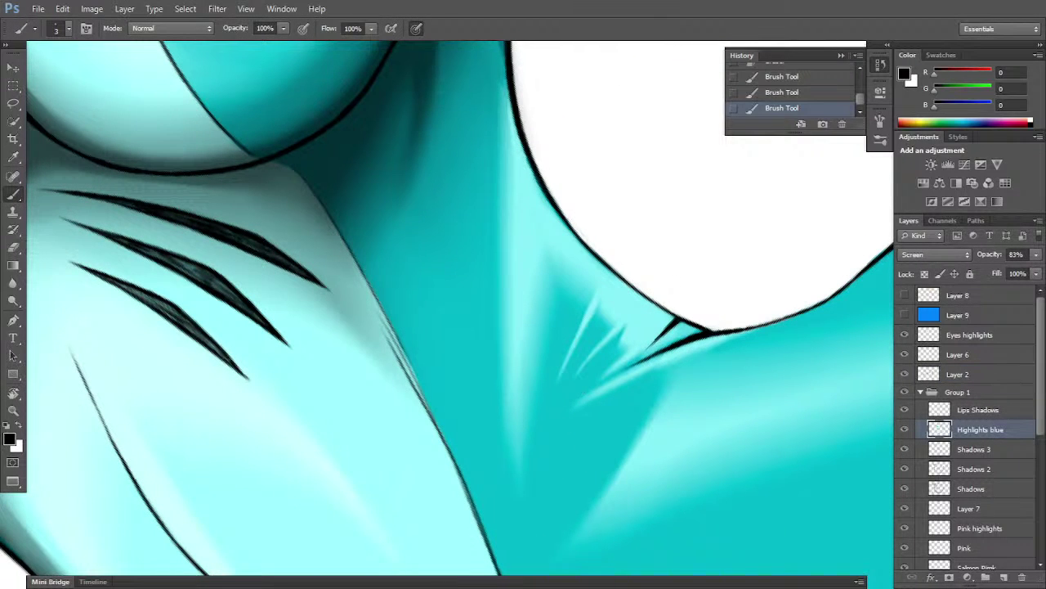
key(e)
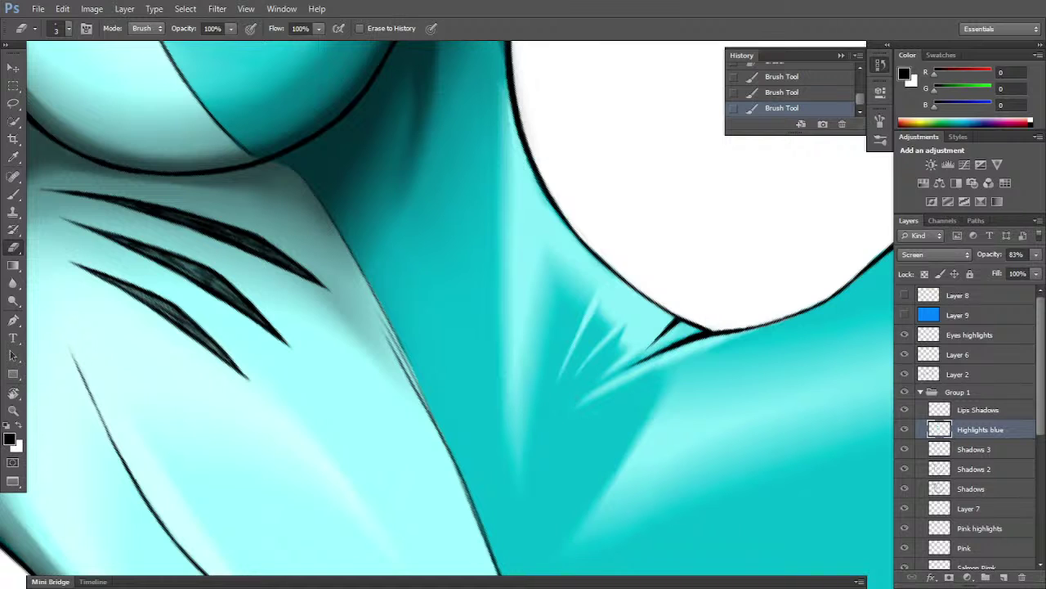
drag(594, 390, 634, 367)
click(592, 393)
click(591, 394)
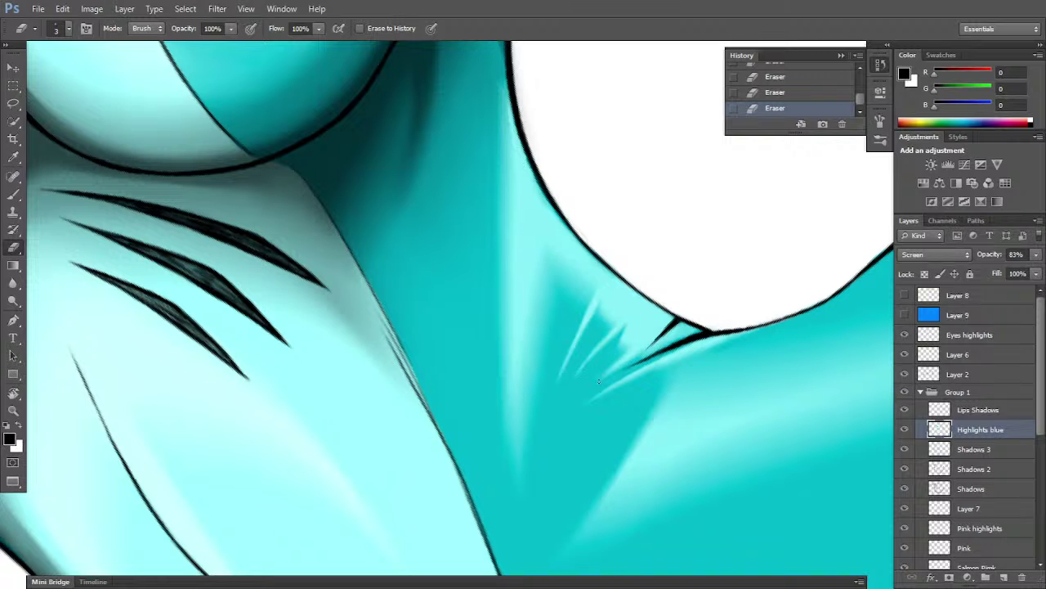
- Sample the grey swatch as the foreground colour and the teal swatch as the background colour
drag(564, 215, 420, 534)
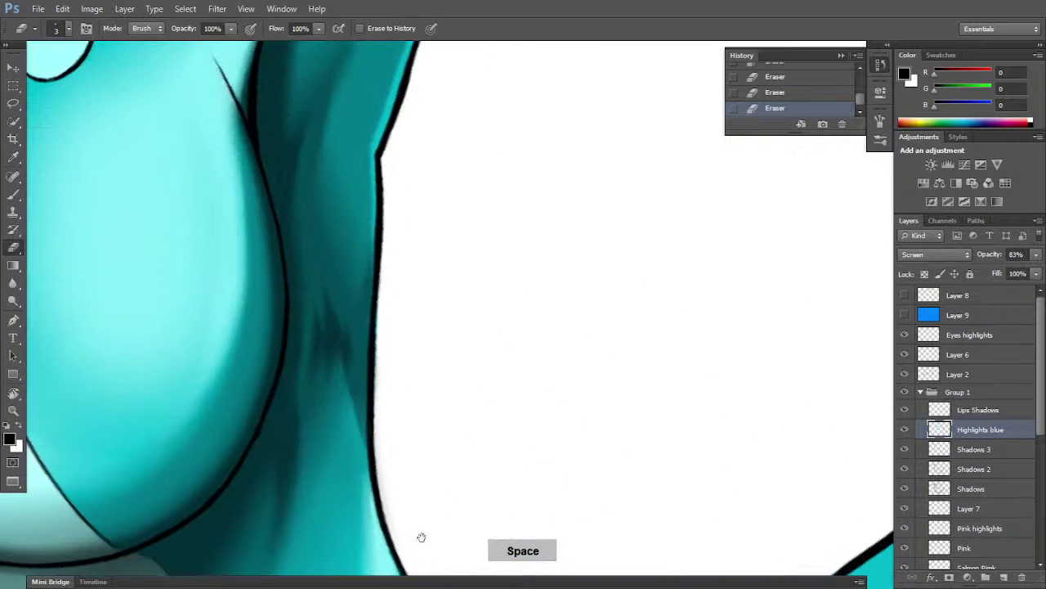
drag(450, 269, 486, 572)
drag(381, 155, 444, 572)
drag(518, 118, 291, 517)
drag(353, 149, 306, 532)
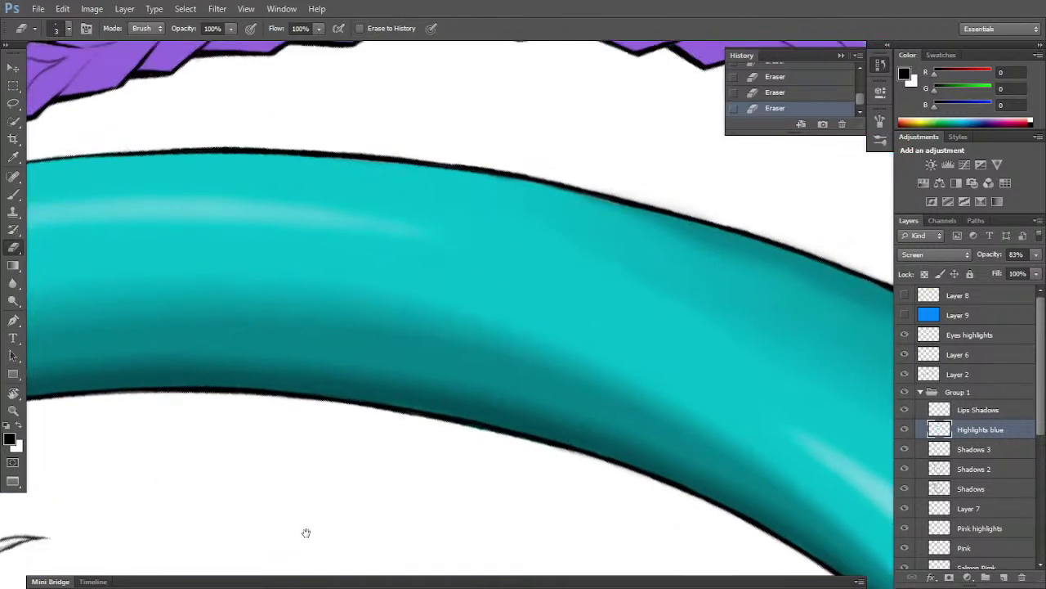
drag(304, 138, 338, 570)
drag(171, 280, 425, 574)
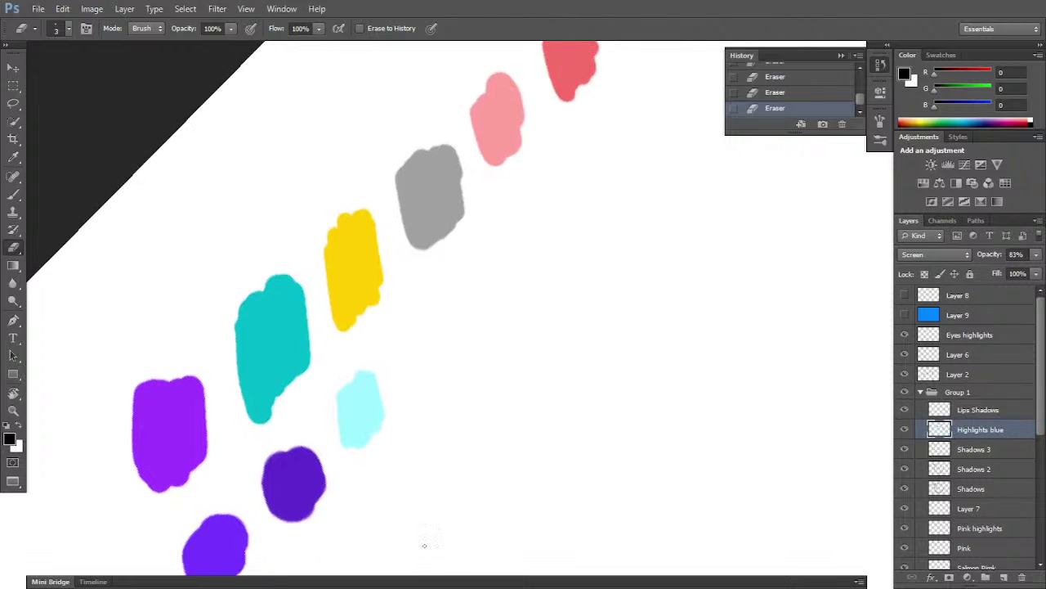
click(15, 146)
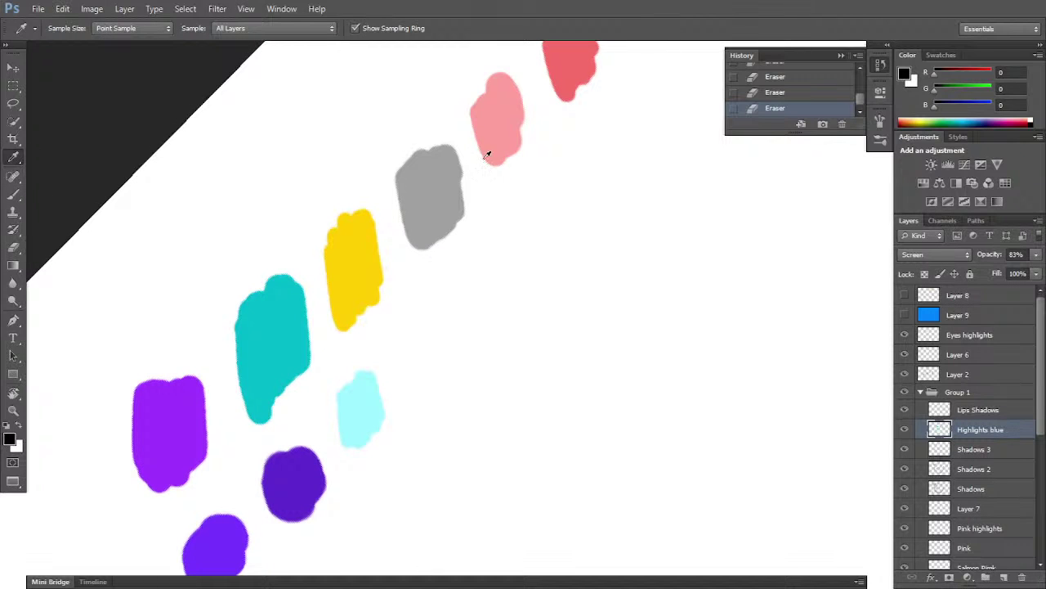
click(443, 184)
click(19, 424)
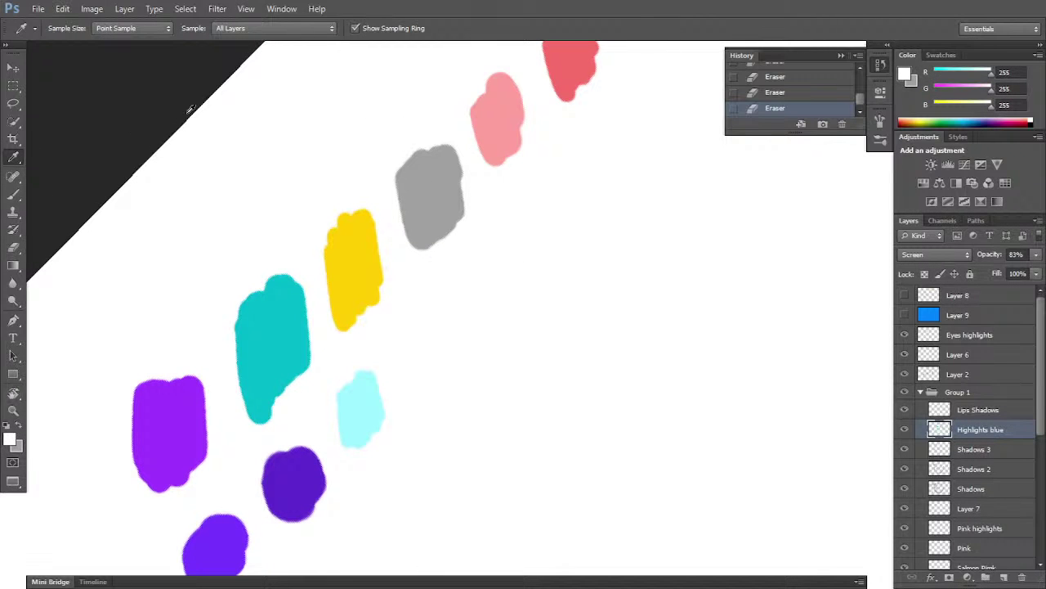
click(285, 350)
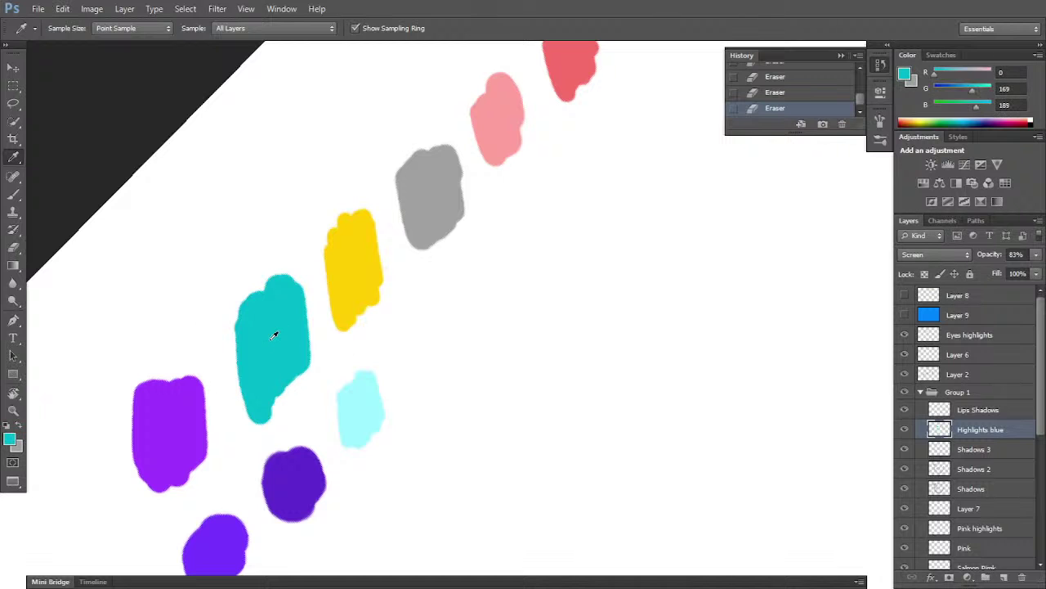
key(space)
click(19, 425)
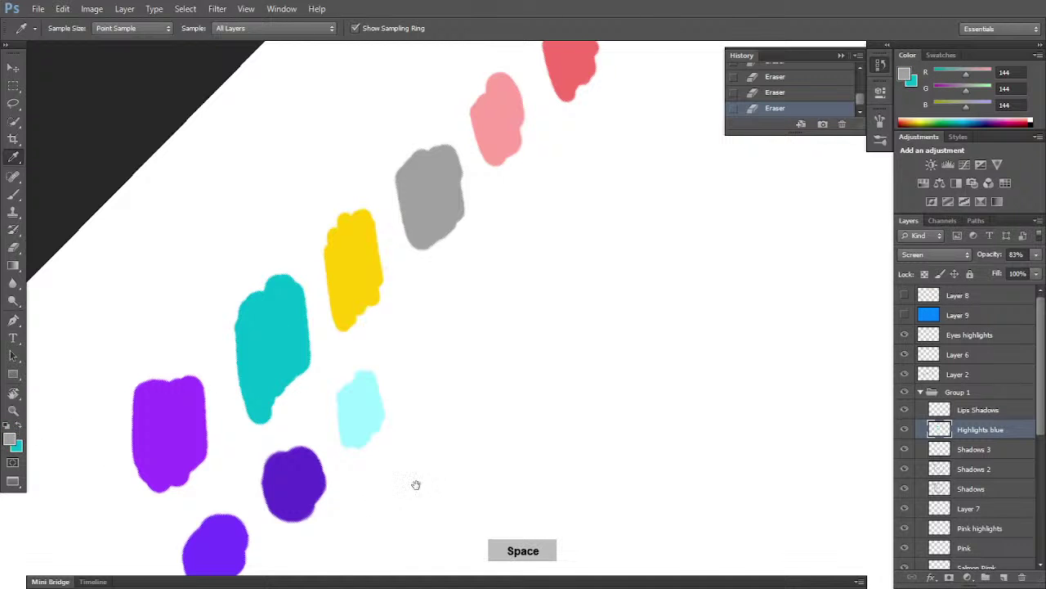
- Sharpen the small light streaks in the waist crease by erasing between them on the Highlights blue layer
drag(415, 486, 421, 192)
drag(374, 483, 428, 114)
mouse_move(360, 537)
mouse_down()
mouse_move(379, 261)
mouse_move(542, 319)
mouse_move(512, 469)
mouse_move(506, 458)
mouse_move(517, 493)
mouse_move(495, 47)
mouse_up()
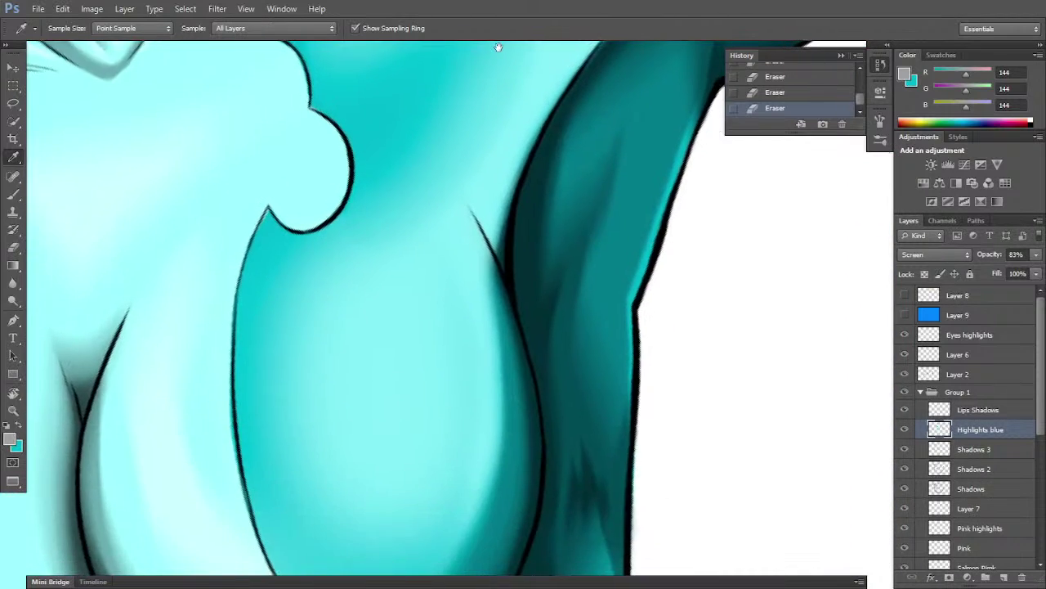
mouse_move(539, 531)
mouse_down()
mouse_move(551, 427)
mouse_move(416, 65)
mouse_up()
drag(579, 488, 563, 378)
scroll(564, 379, up, 2)
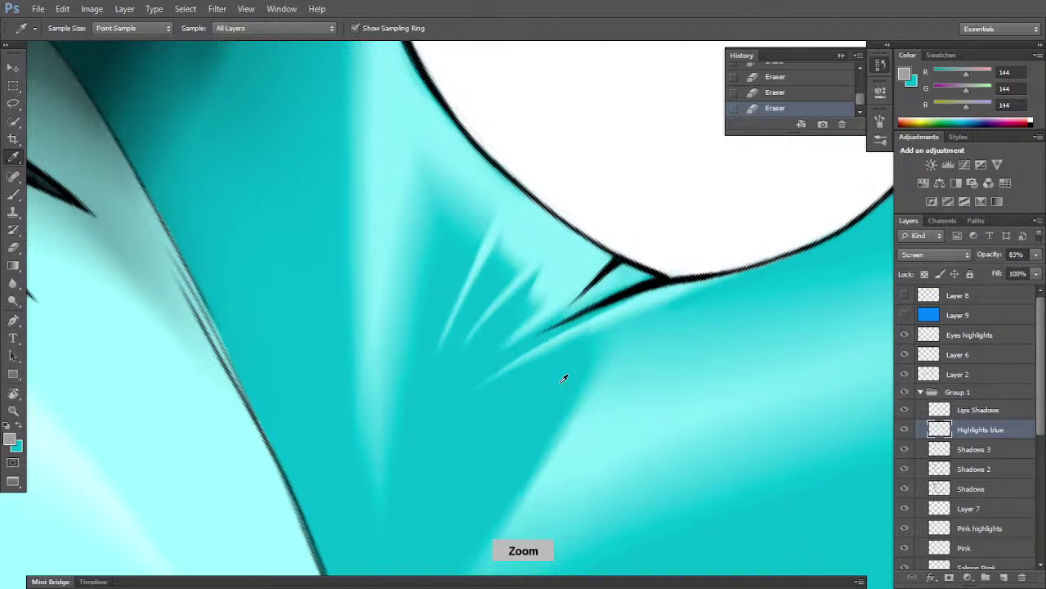
key(e)
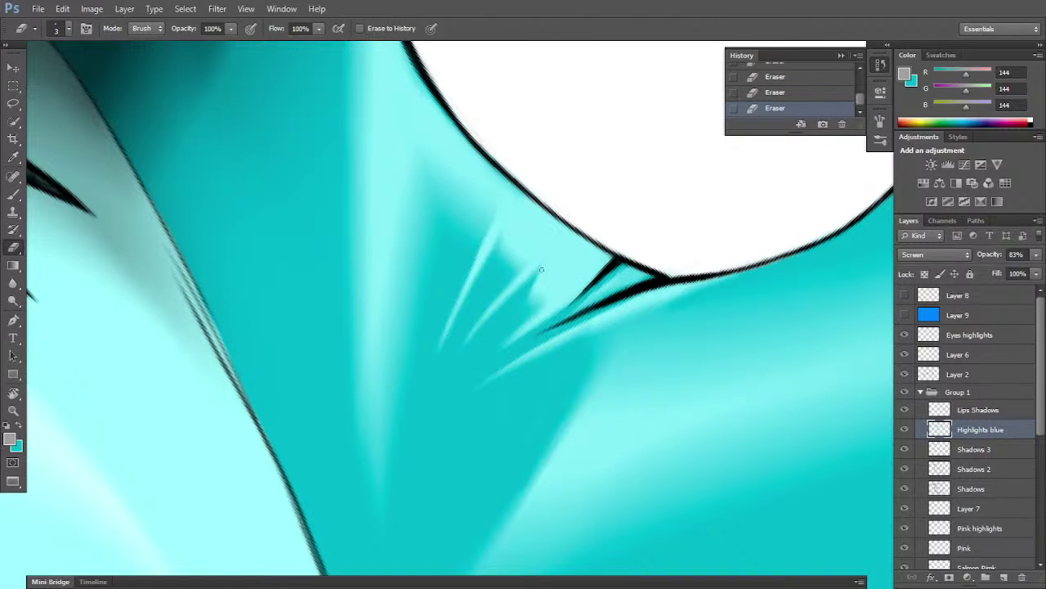
mouse_move(534, 275)
mouse_down()
mouse_move(503, 303)
mouse_move(533, 274)
mouse_move(532, 288)
mouse_up()
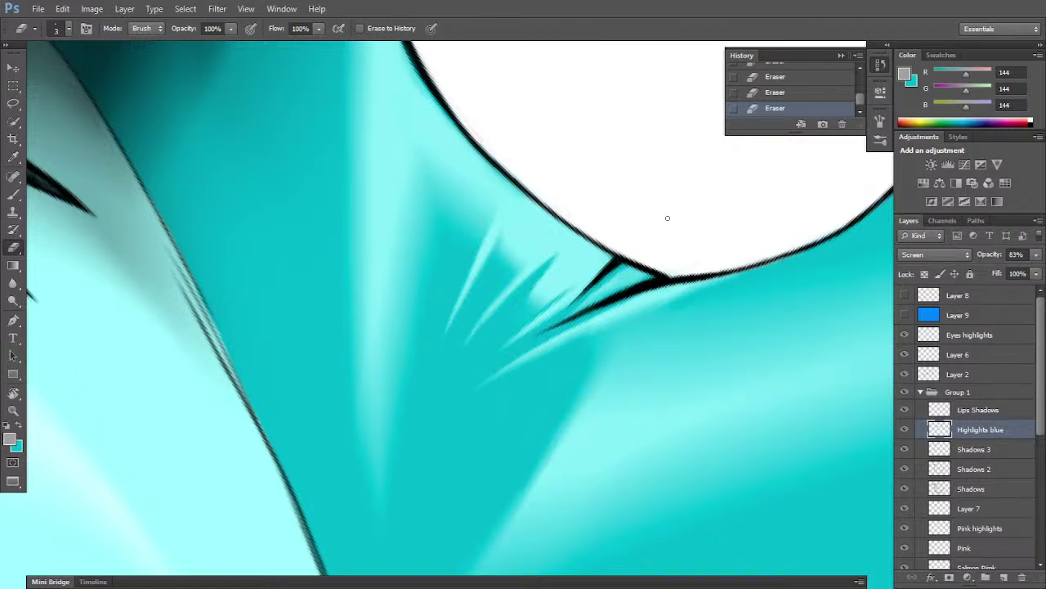
- Make the Shadows layer active and set the Brush tool's size to 7 for shading the purple hair
key(r)
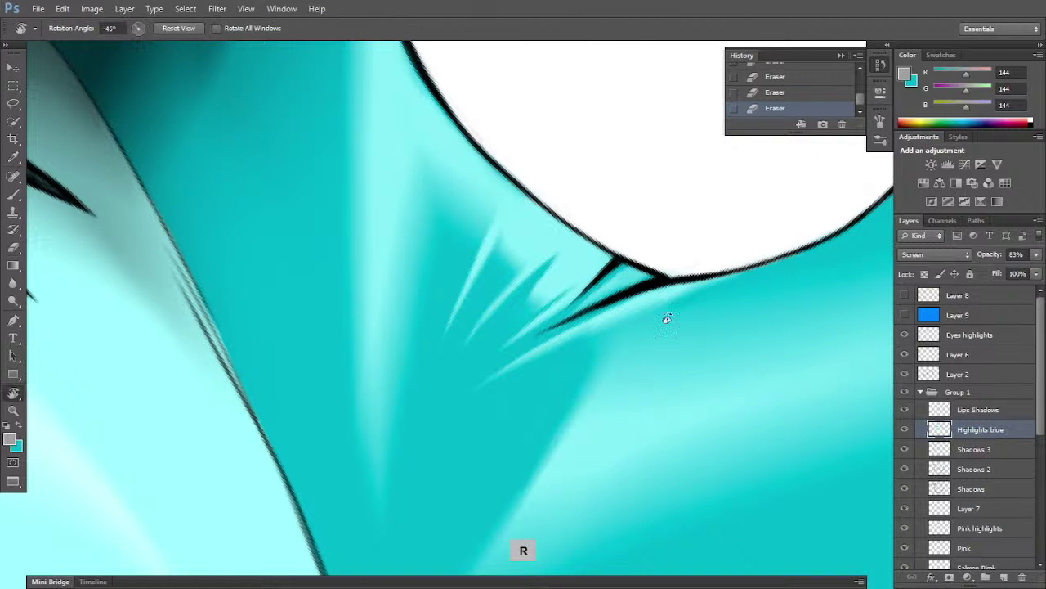
mouse_move(666, 320)
mouse_down()
mouse_move(701, 374)
mouse_move(623, 488)
mouse_move(663, 476)
mouse_move(719, 416)
mouse_up()
key(ctrl+minus)
key(ctrl+minus)
key(ctrl+minus)
key(ctrl+minus)
key(ctrl+minus)
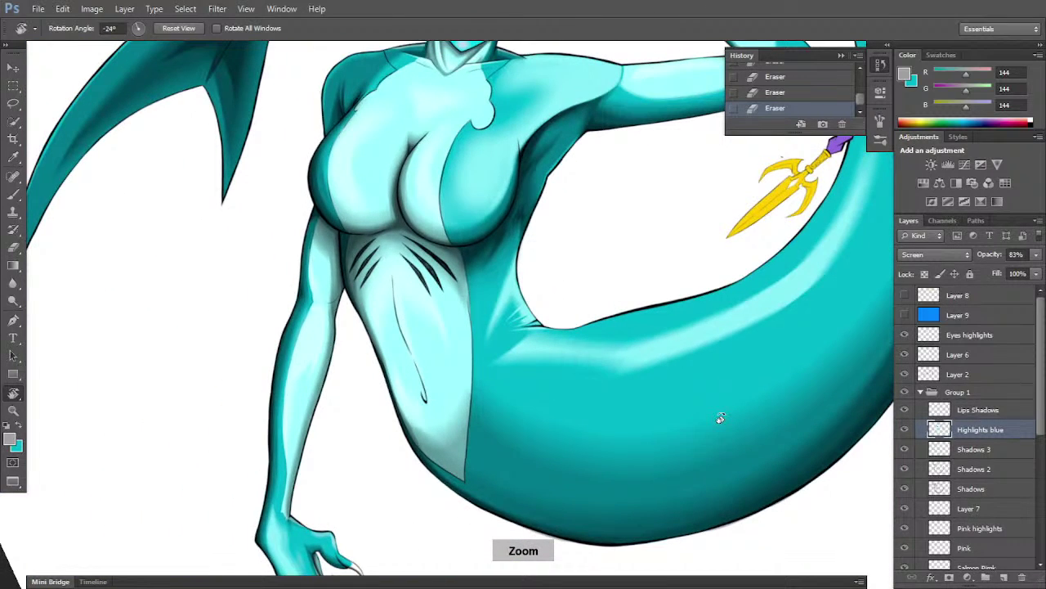
key(space)
drag(676, 269, 541, 495)
drag(678, 237, 742, 351)
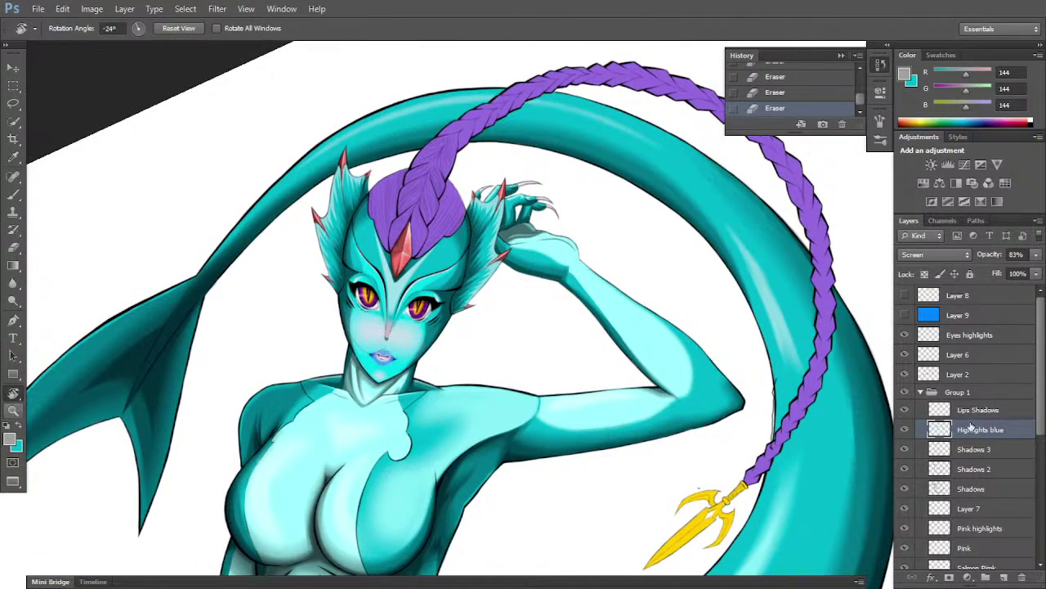
click(982, 473)
click(981, 489)
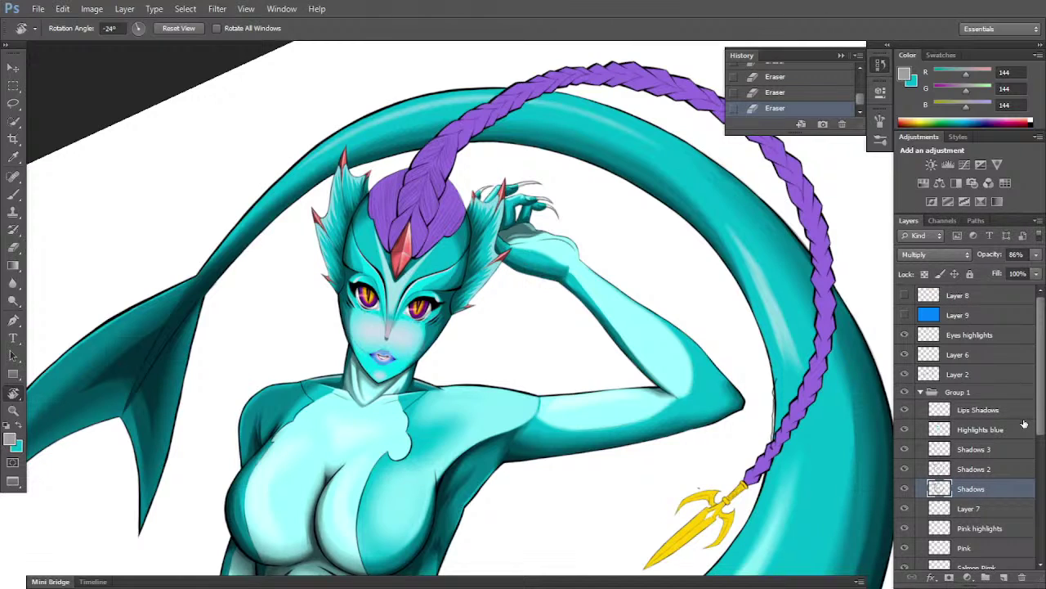
scroll(518, 320, up, 6)
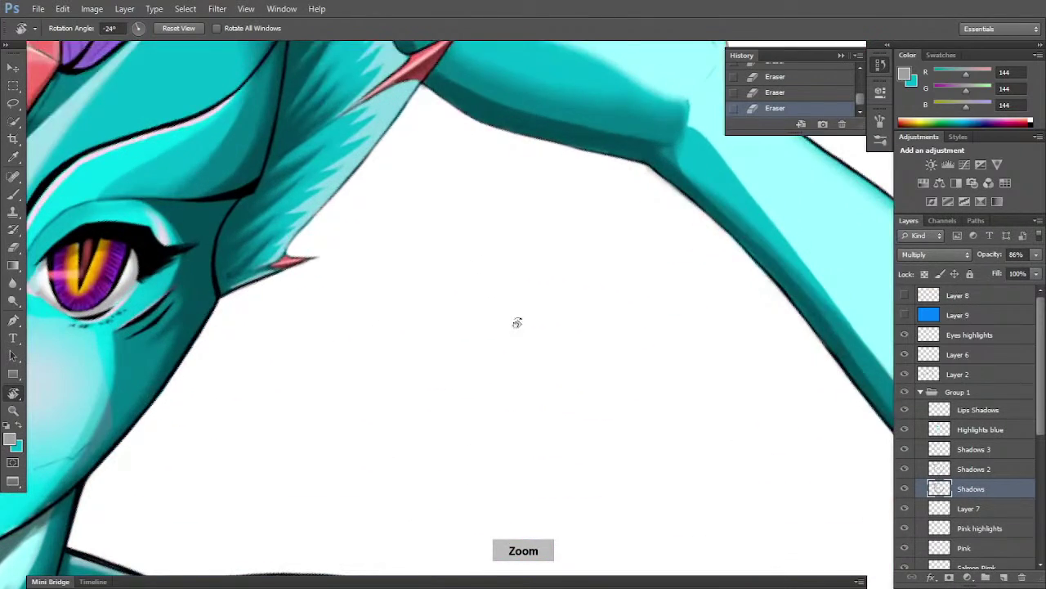
drag(234, 356, 537, 516)
drag(457, 205, 427, 412)
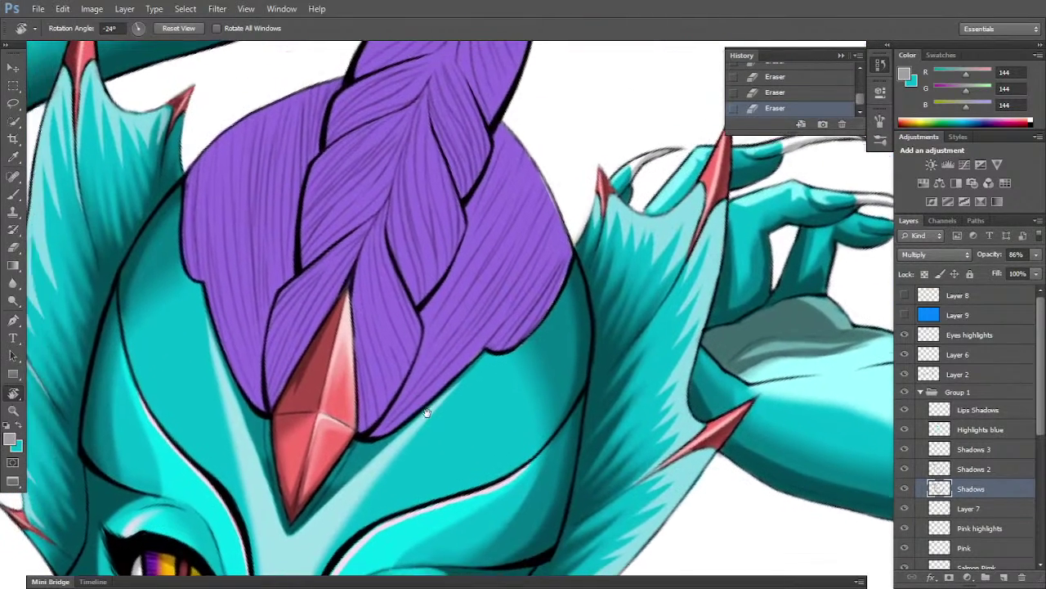
key(b)
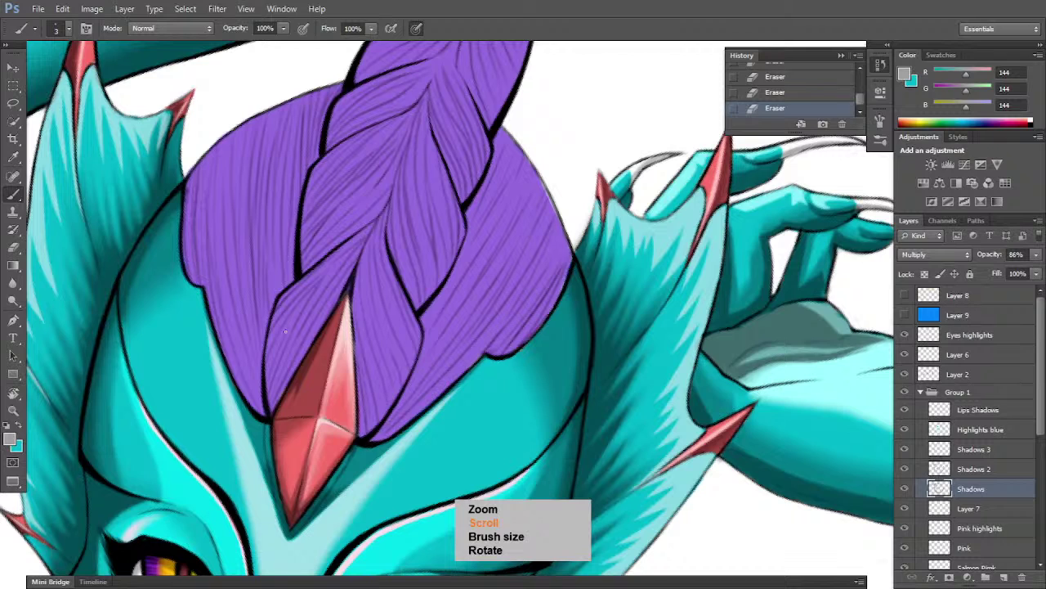
key(])
key(])
key(])
key(])
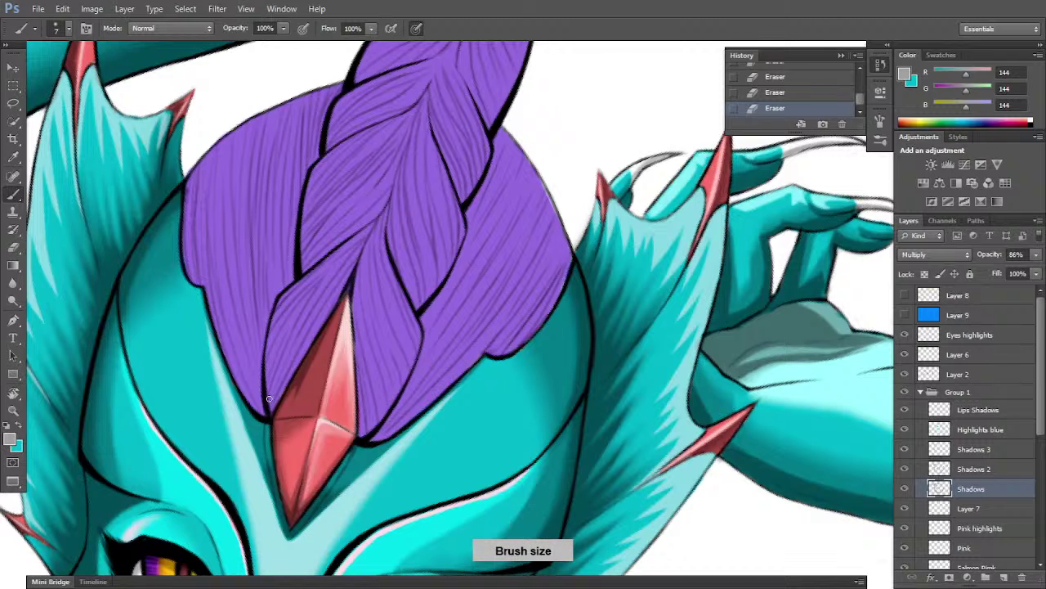
- Paint grey shadow strokes along the edges of the braid strand just left of the red forehead gem
mouse_move(268, 399)
mouse_down()
mouse_move(265, 341)
mouse_move(282, 298)
mouse_up()
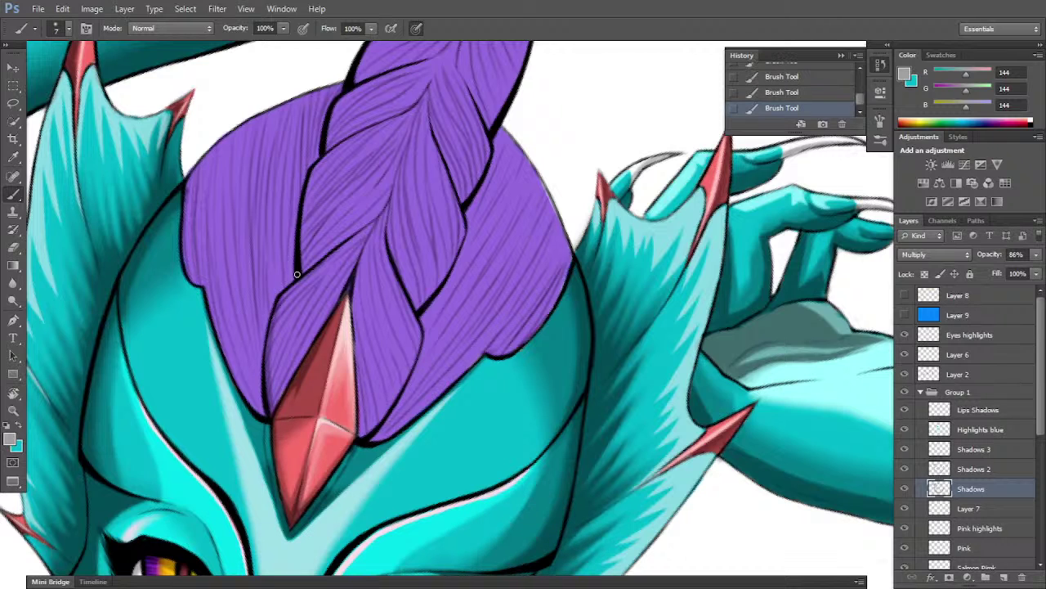
drag(270, 342, 316, 262)
drag(272, 321, 330, 254)
drag(285, 301, 380, 220)
drag(271, 409, 338, 294)
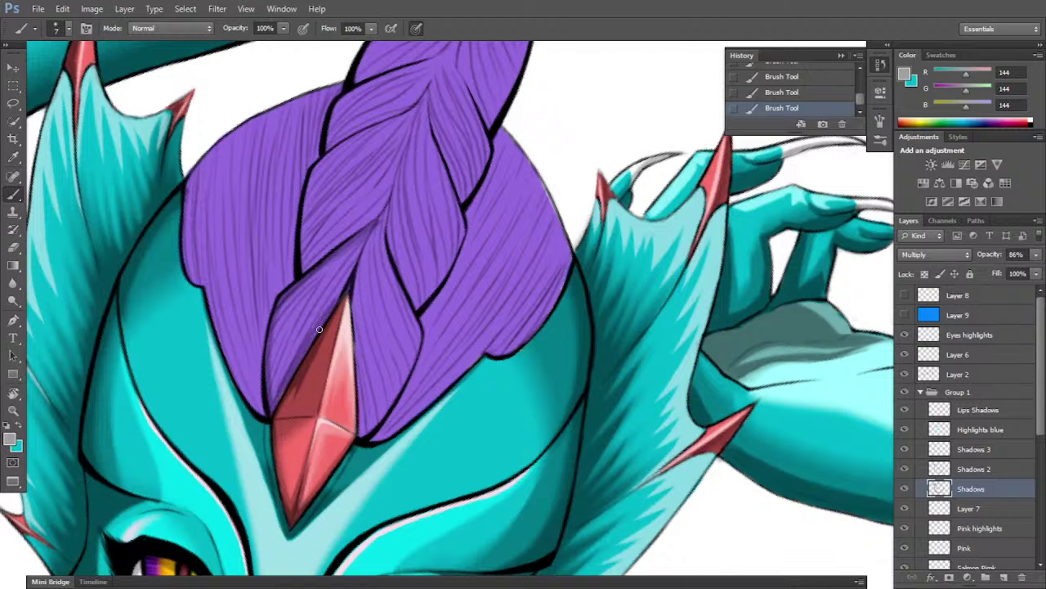
drag(282, 393, 372, 247)
drag(318, 335, 377, 228)
drag(336, 295, 374, 222)
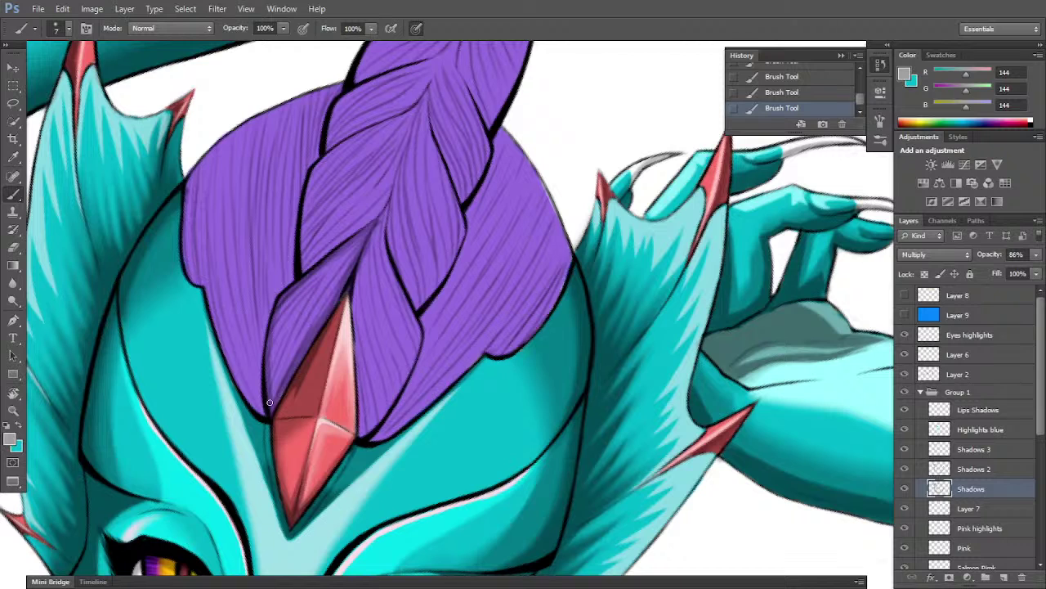
- Deepen the shading of the braid strand left of the red gem with grey strokes following its hairs up to the strand's tip
mouse_move(270, 402)
mouse_down()
mouse_move(330, 274)
mouse_move(272, 384)
mouse_move(313, 292)
mouse_up()
drag(286, 346, 347, 246)
drag(274, 380, 282, 329)
mouse_move(275, 399)
mouse_down()
mouse_move(272, 364)
mouse_move(293, 295)
mouse_up()
drag(271, 367, 281, 311)
mouse_move(269, 390)
mouse_down()
mouse_move(312, 271)
mouse_move(327, 259)
mouse_up()
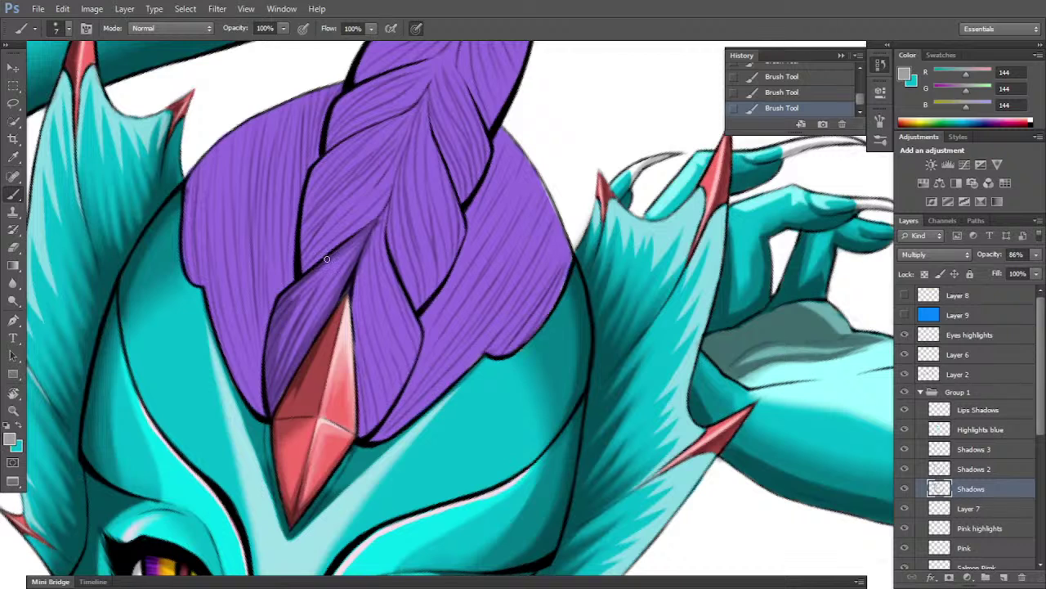
mouse_move(267, 354)
mouse_down()
mouse_move(328, 261)
mouse_move(359, 235)
mouse_up()
mouse_move(284, 328)
mouse_down()
mouse_move(376, 223)
mouse_move(274, 320)
mouse_move(320, 271)
mouse_up()
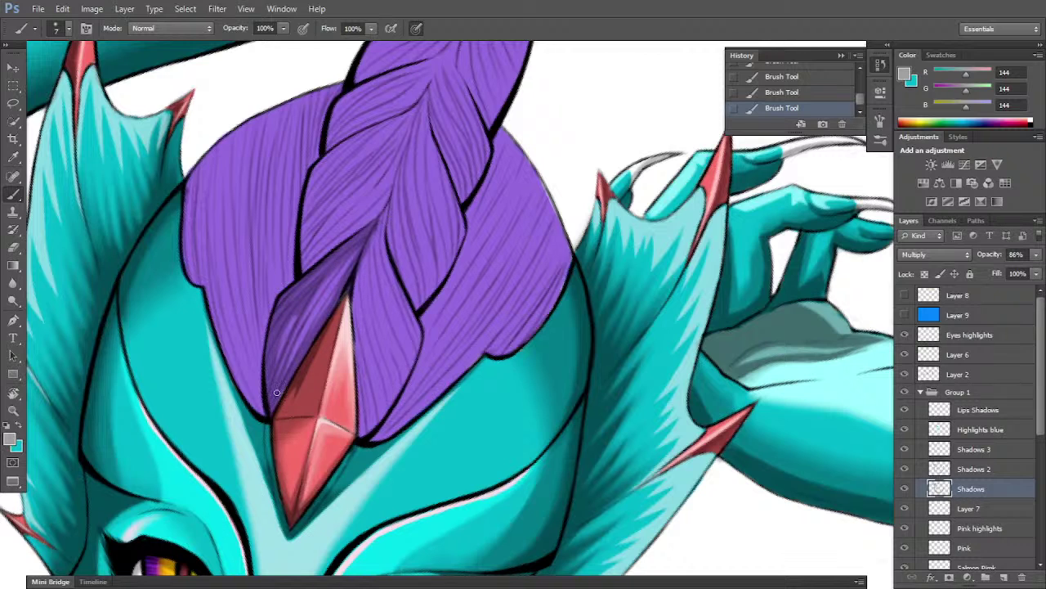
- Erase thin light streaks within the shaded strand left of the gem and touch up its lower end with shadow
key(e)
drag(286, 331, 316, 288)
drag(317, 286, 326, 273)
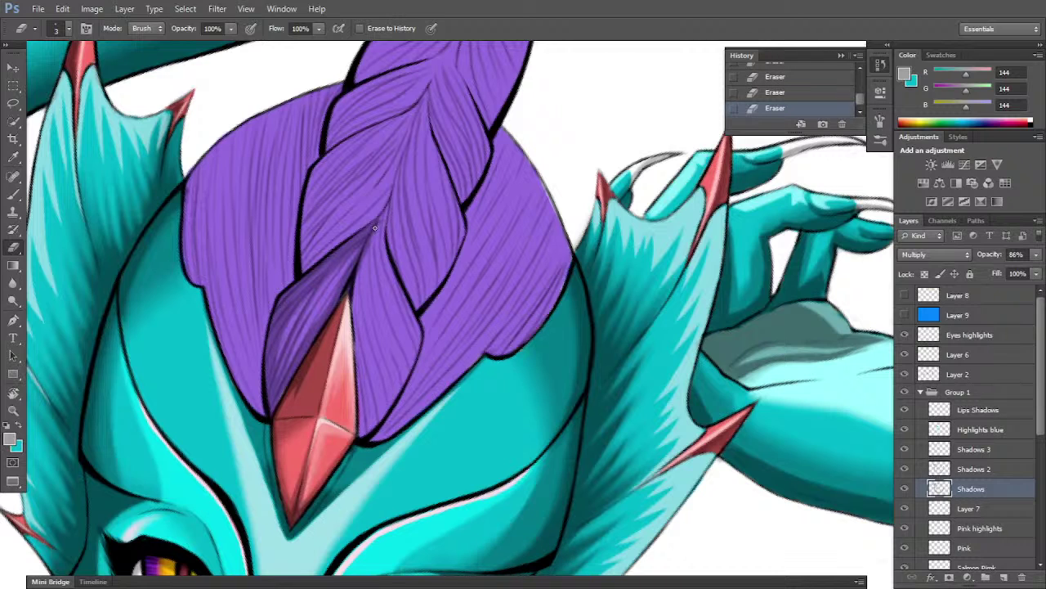
key(b)
drag(288, 381, 294, 372)
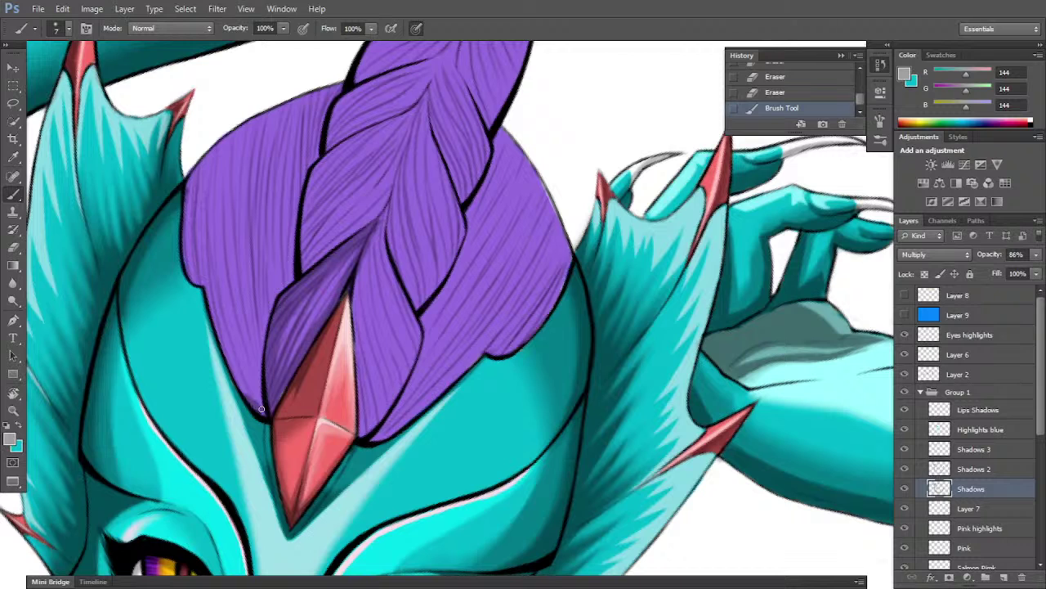
- Shade the pointed lower tip of the left hair section with grey strokes tapering upward from the outline
drag(249, 395, 238, 375)
drag(243, 389, 218, 325)
drag(244, 386, 209, 291)
drag(215, 327, 204, 275)
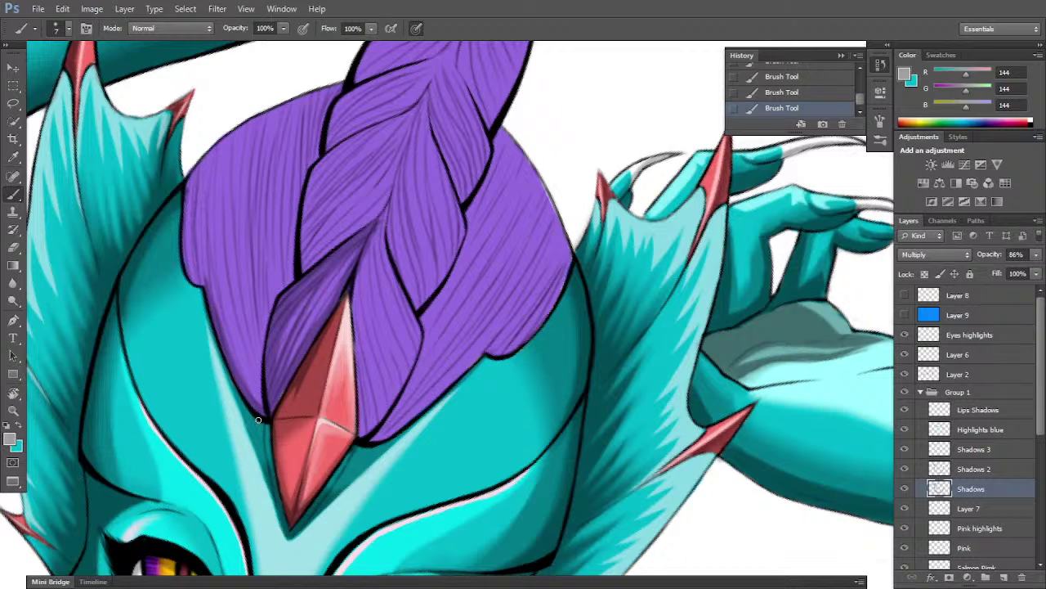
drag(260, 411, 244, 337)
drag(253, 401, 231, 298)
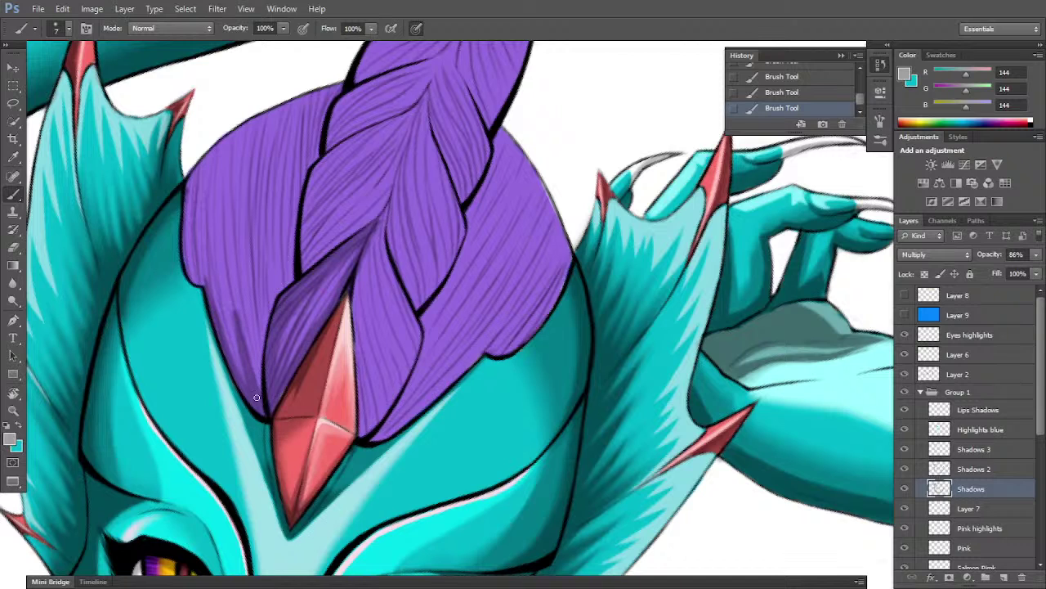
- Extend long tapered shadow strokes from the left hair section's lower edge up towards the crown
drag(246, 371, 224, 263)
drag(260, 397, 229, 260)
drag(243, 354, 222, 230)
drag(245, 383, 222, 302)
drag(239, 351, 214, 283)
drag(229, 318, 214, 250)
drag(223, 286, 212, 200)
drag(224, 304, 216, 139)
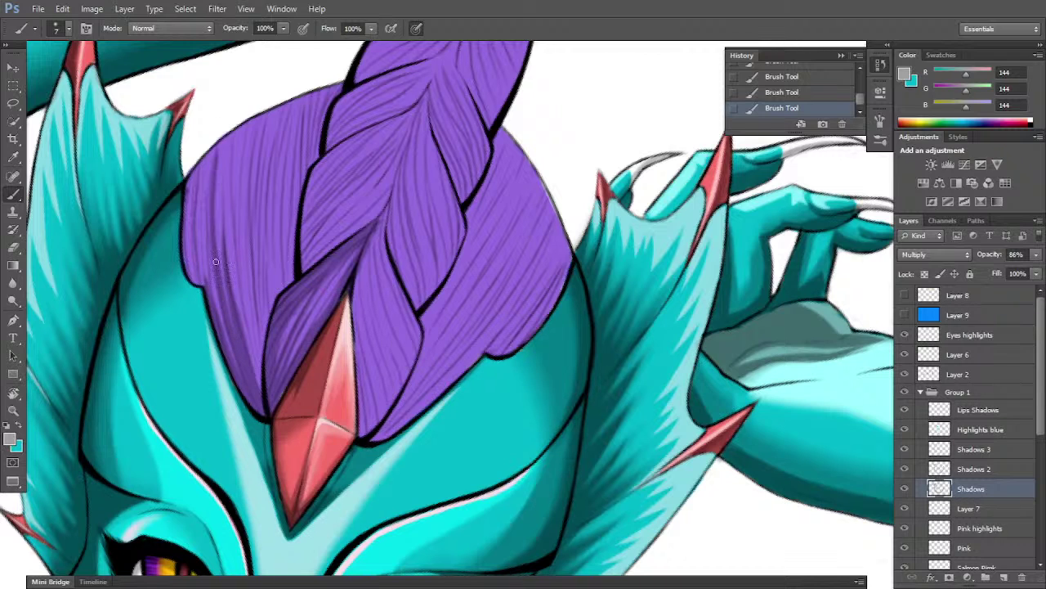
- Shade the outer left side of the hair with vertical strokes and erase the excess shadow along its outline
drag(209, 304, 201, 182)
drag(202, 256, 202, 172)
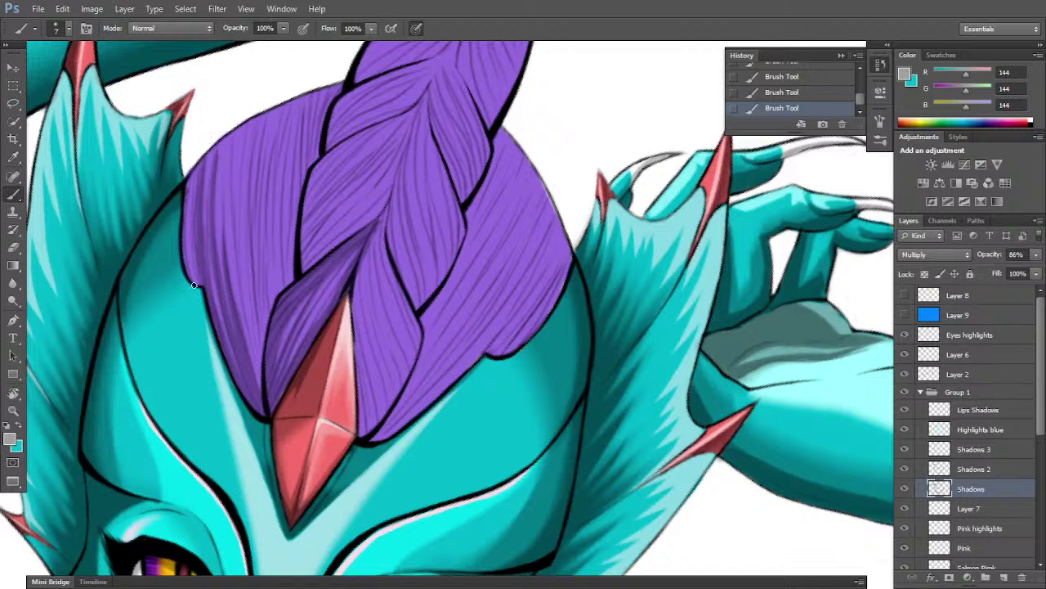
mouse_move(196, 293)
mouse_down()
mouse_move(186, 234)
mouse_move(193, 280)
mouse_move(196, 157)
mouse_up()
key(e)
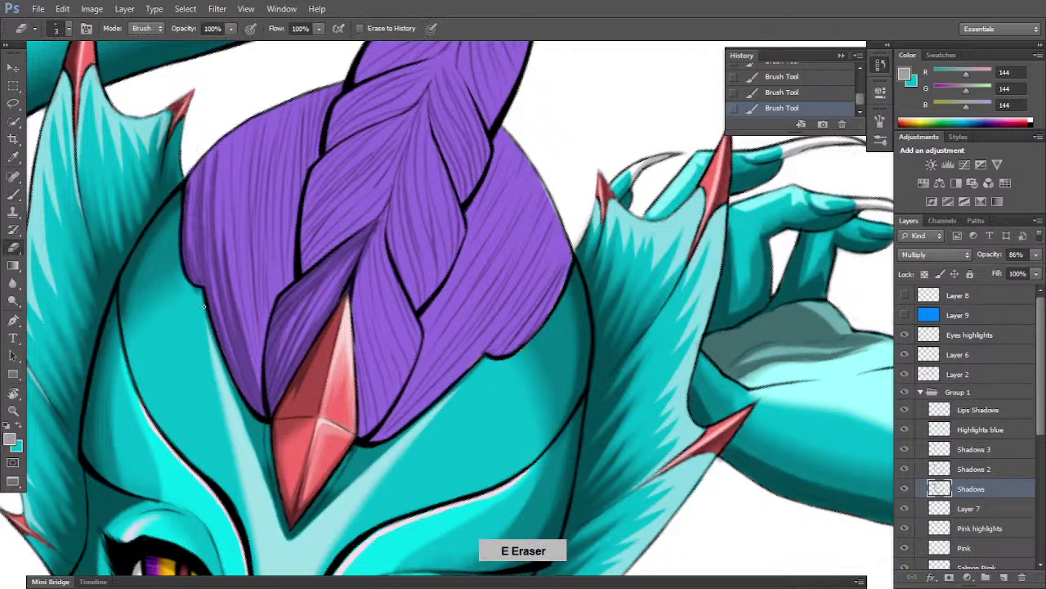
click(188, 254)
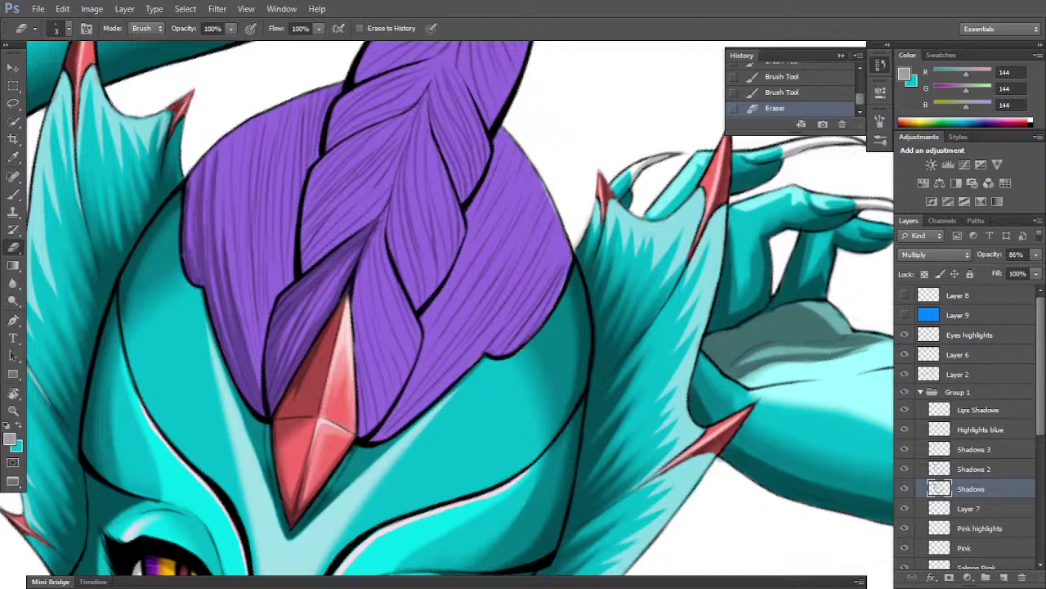
drag(196, 228, 197, 291)
key(l)
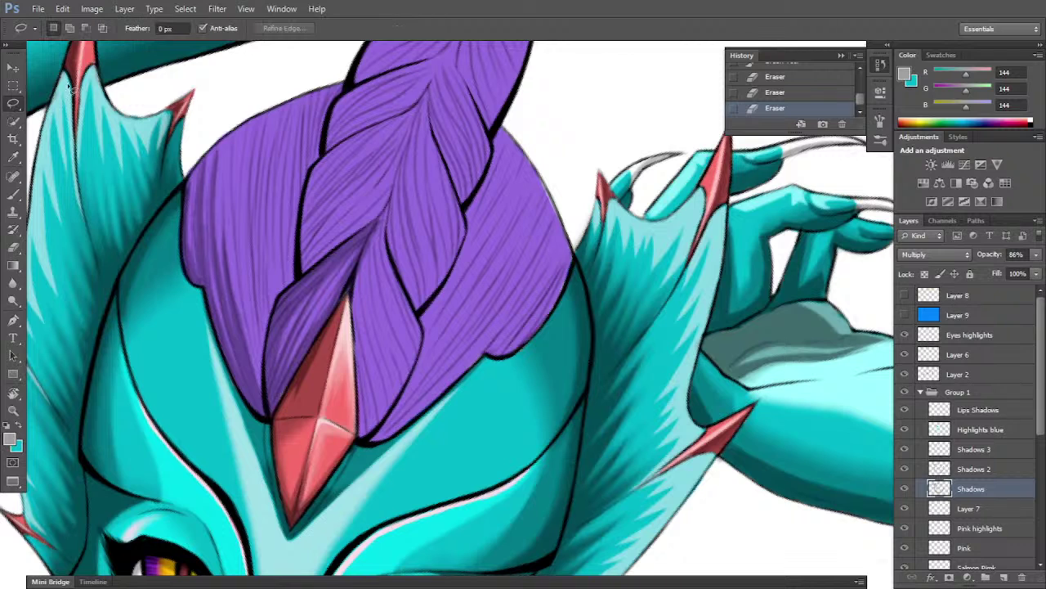
drag(187, 177, 187, 271)
click(216, 9)
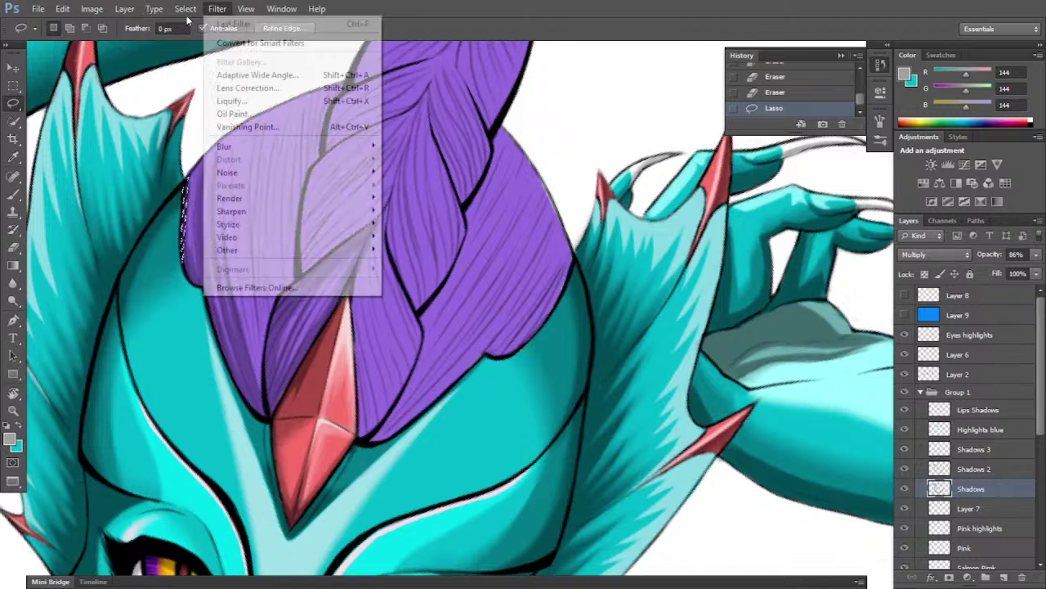
mouse_move(185, 9)
click(186, 36)
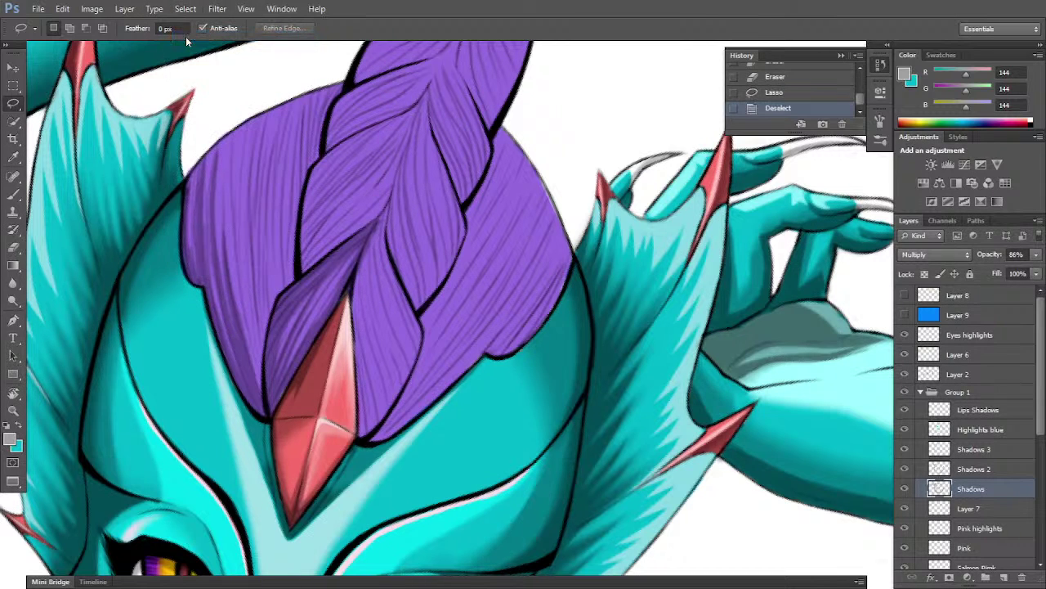
- Retouch the shadow along the outer left outline of the hair with short brush strokes
key(b)
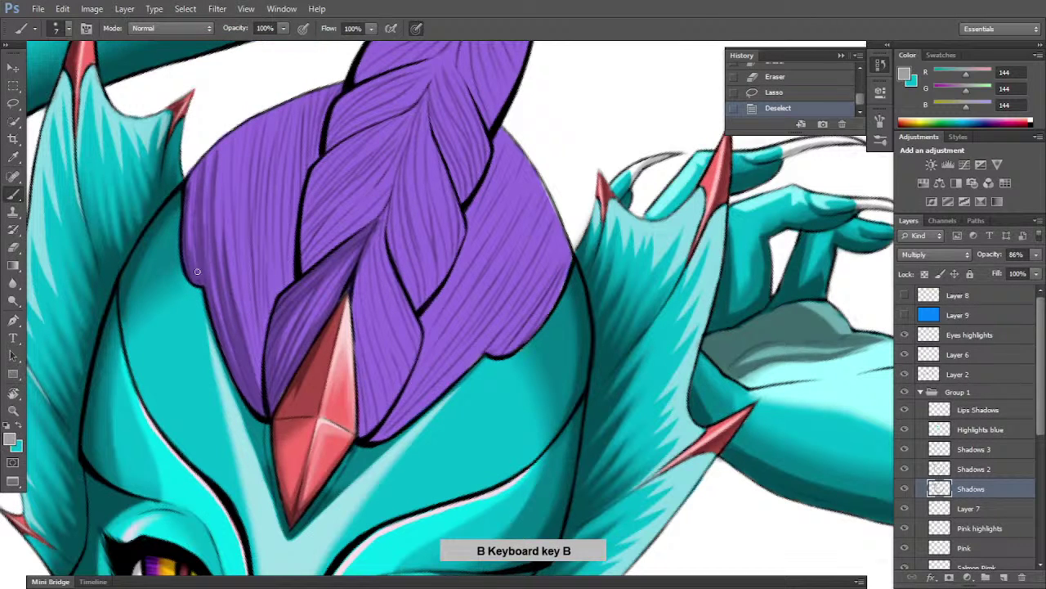
drag(197, 271, 199, 279)
drag(186, 221, 194, 269)
drag(191, 178, 191, 217)
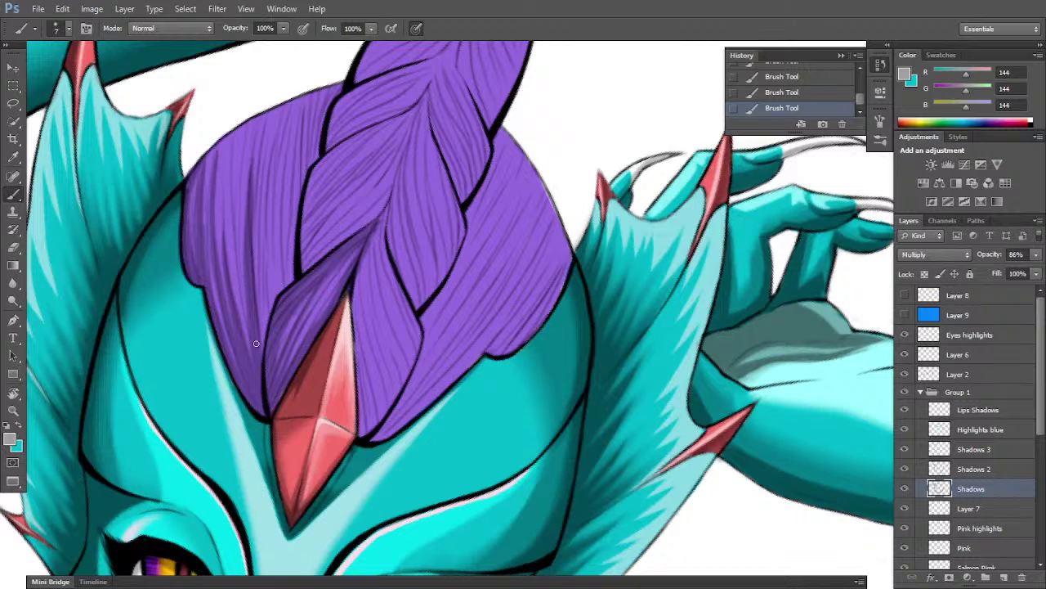
- Paint long vertical shadow strands through the middle of the left hair section up to the crown
drag(252, 286, 260, 116)
drag(250, 241, 262, 116)
drag(245, 319, 227, 238)
drag(232, 275, 227, 189)
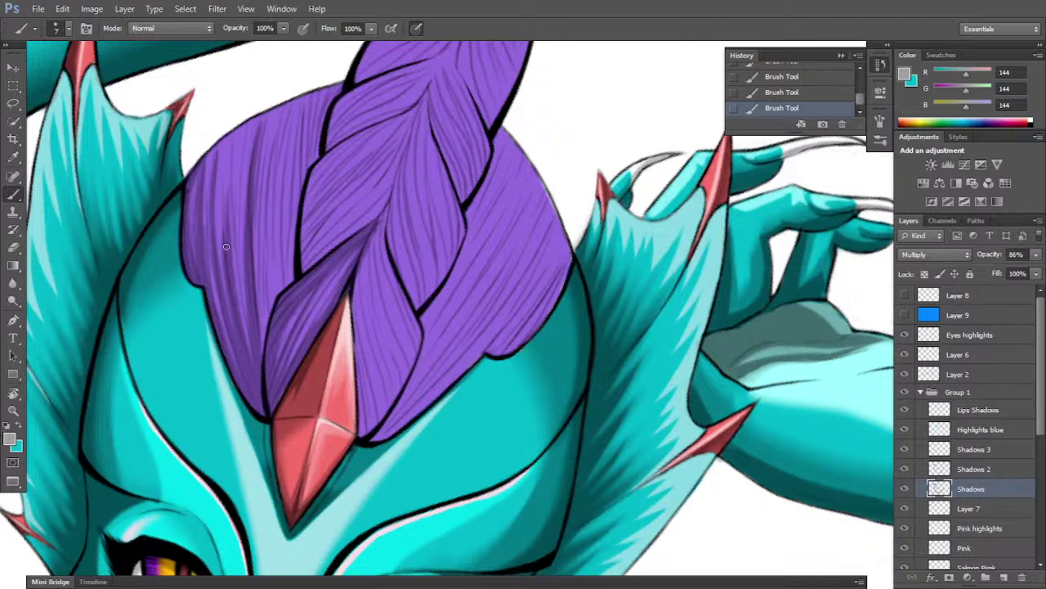
drag(227, 246, 226, 172)
drag(230, 222, 238, 106)
- Erase the shadow that spills past the upper outline of the left hair section
key(e)
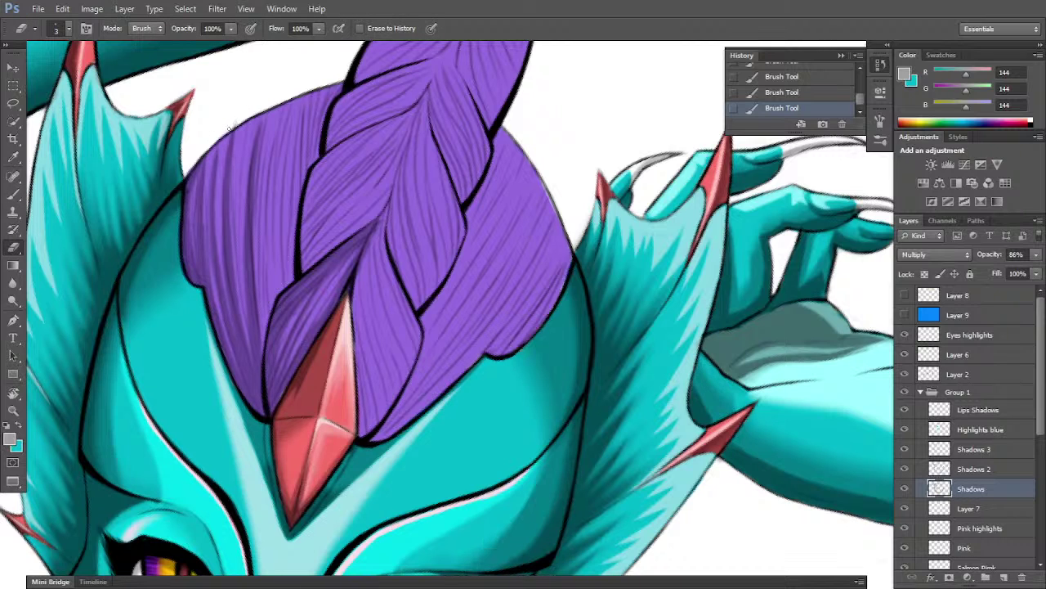
drag(264, 98, 273, 91)
drag(274, 91, 283, 82)
drag(284, 81, 293, 74)
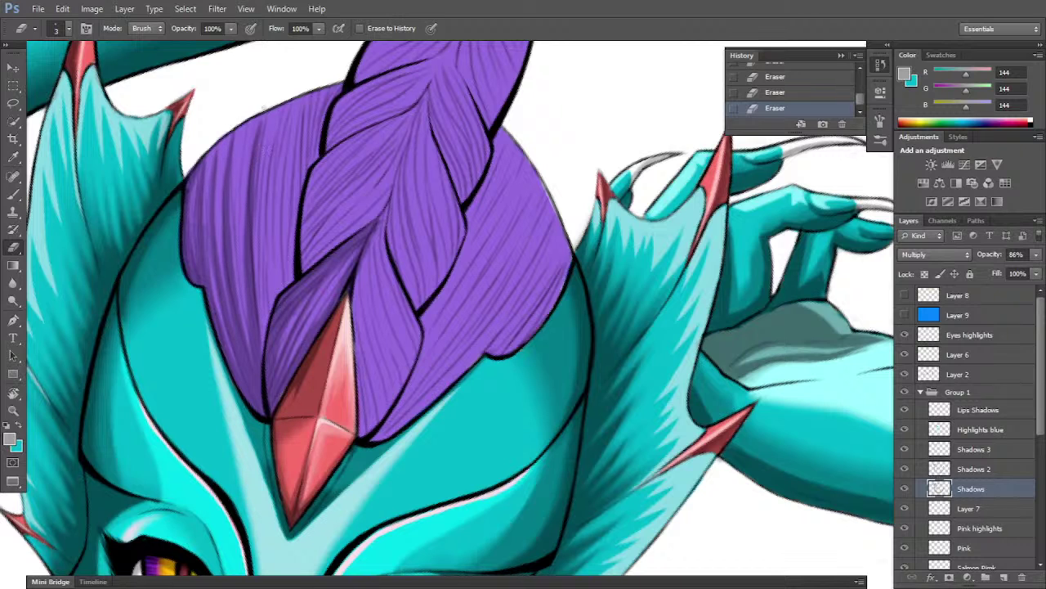
- Add grey shadow strands to the inner part of the left hair section, rising from beside the gem strand
key(b)
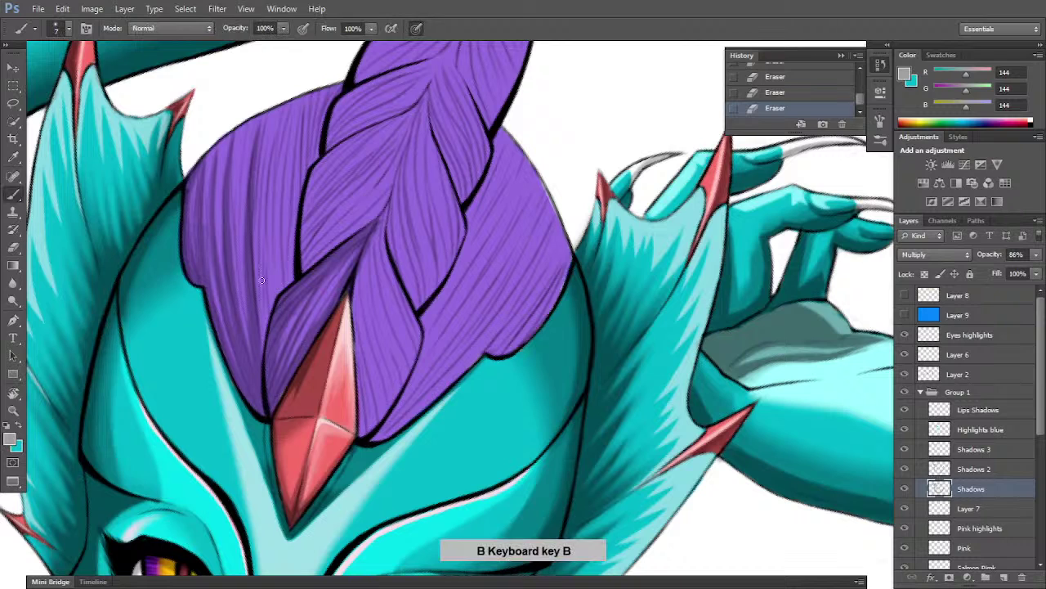
drag(262, 356, 266, 314)
mouse_move(264, 327)
mouse_down()
mouse_move(267, 223)
mouse_move(266, 299)
mouse_move(281, 206)
mouse_up()
drag(276, 278, 283, 161)
drag(274, 301, 285, 144)
drag(279, 242, 288, 127)
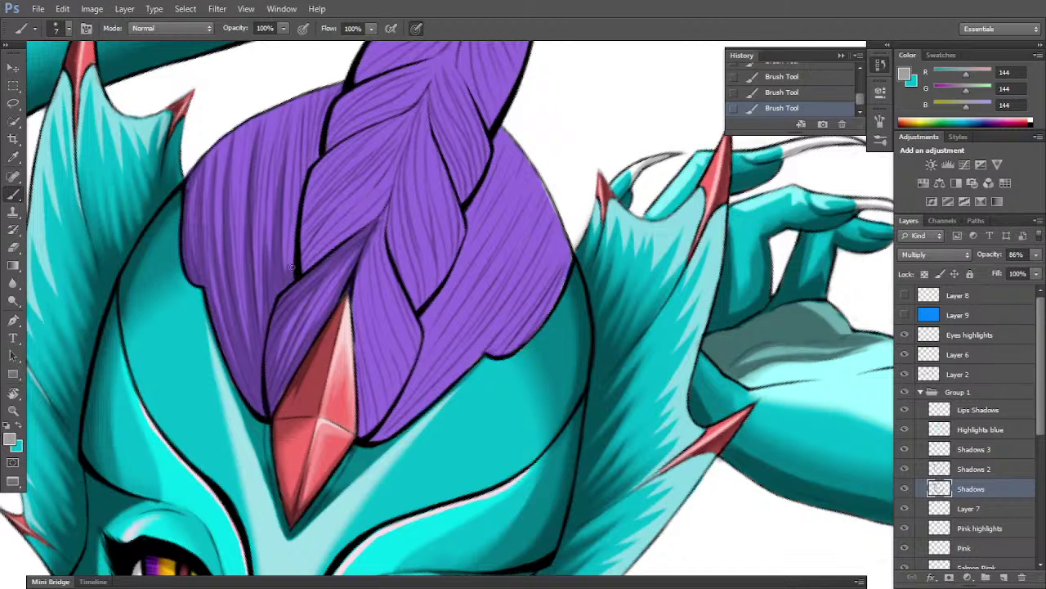
- Darken the left hair section where it meets the braid and blend further strands up to the hair's upper outline
mouse_move(292, 271)
mouse_down()
mouse_move(296, 188)
mouse_move(319, 139)
mouse_up()
mouse_move(300, 177)
mouse_down()
mouse_move(311, 131)
mouse_move(342, 85)
mouse_up()
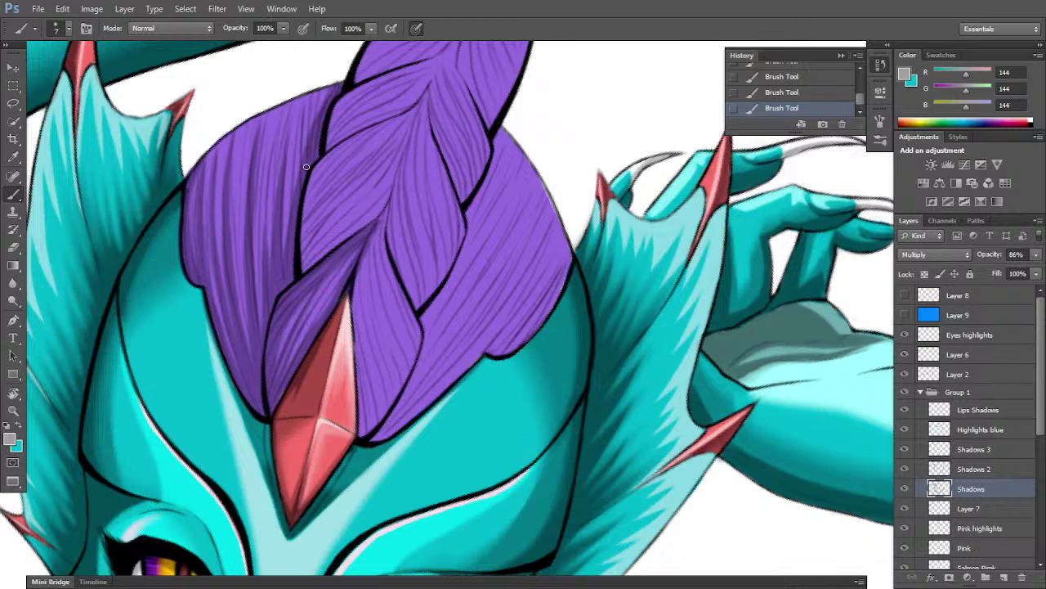
drag(307, 167, 327, 89)
drag(298, 220, 315, 64)
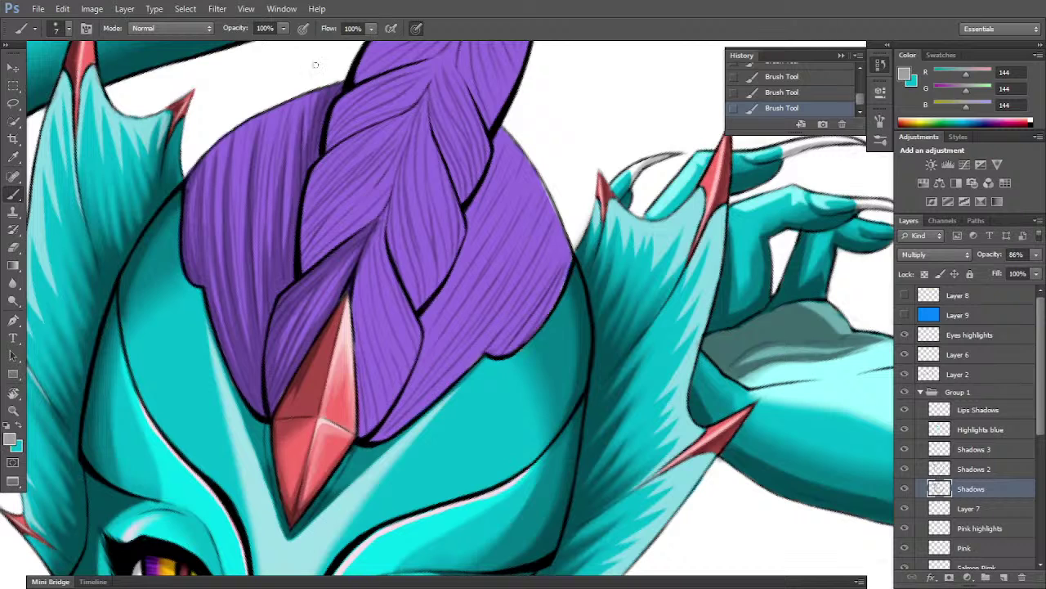
drag(302, 199, 312, 80)
drag(267, 254, 281, 117)
drag(270, 272, 285, 96)
drag(273, 208, 297, 75)
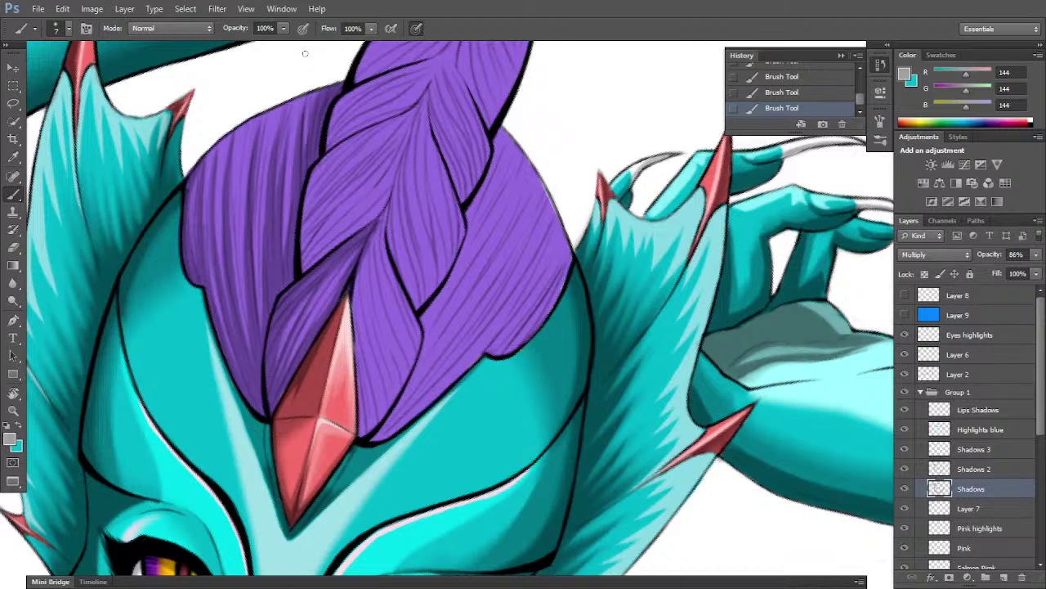
- Rotate the canvas slightly and paint shadow strokes on the braid strand right of the red gem, starting along the gem's edge
key(r)
drag(596, 421, 626, 322)
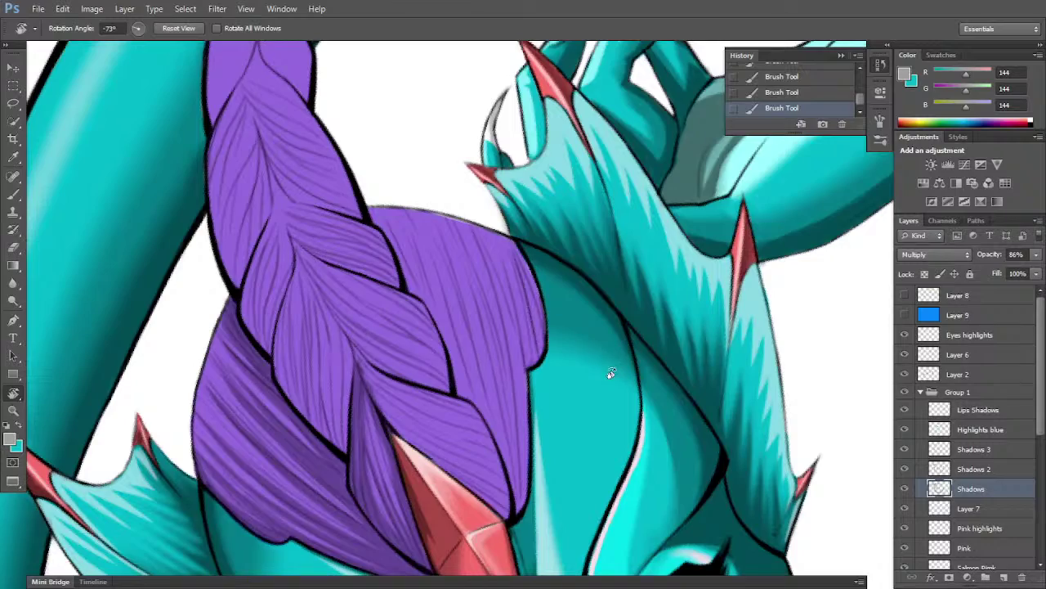
drag(614, 381, 512, 545)
key(b)
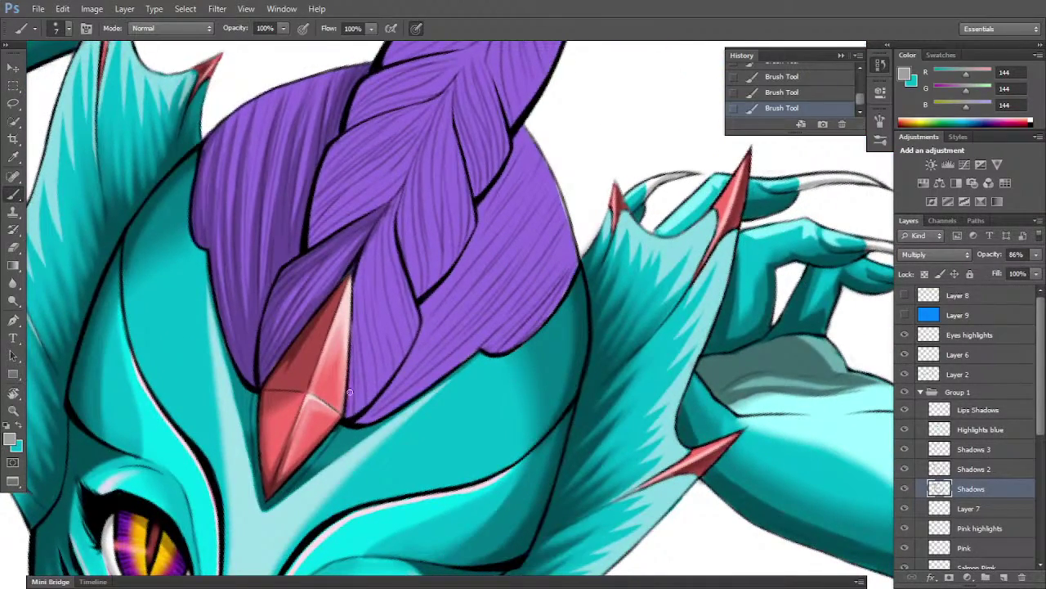
drag(353, 377, 351, 397)
mouse_move(351, 345)
mouse_down()
mouse_move(351, 368)
mouse_move(364, 246)
mouse_up()
mouse_move(355, 409)
mouse_down()
mouse_move(358, 347)
mouse_move(364, 370)
mouse_move(375, 352)
mouse_up()
drag(371, 365, 367, 237)
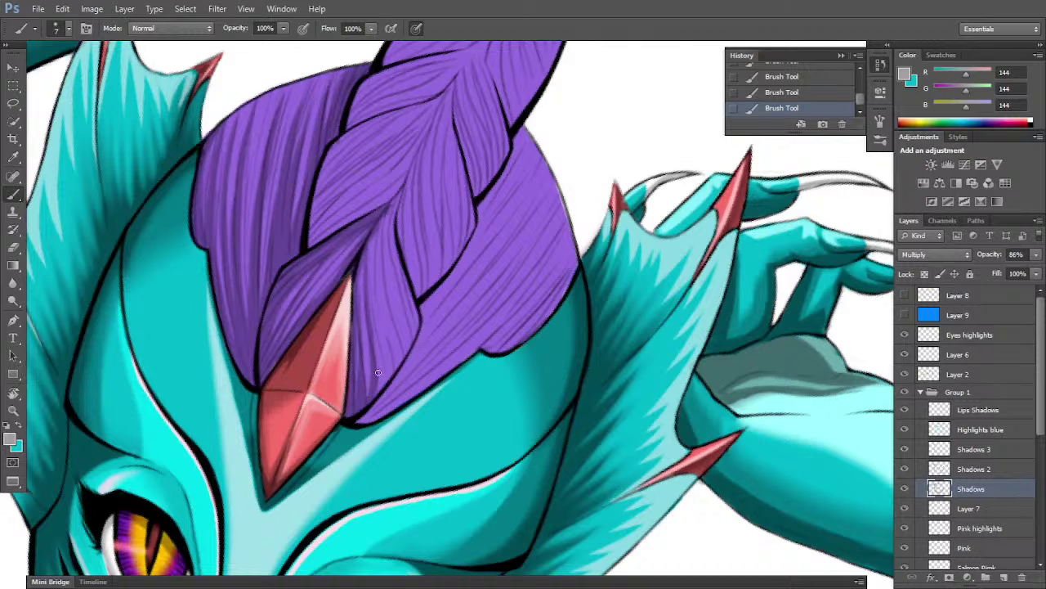
mouse_move(379, 390)
mouse_down()
mouse_move(395, 364)
mouse_move(383, 387)
mouse_move(410, 340)
mouse_move(405, 272)
mouse_up()
drag(383, 352, 369, 295)
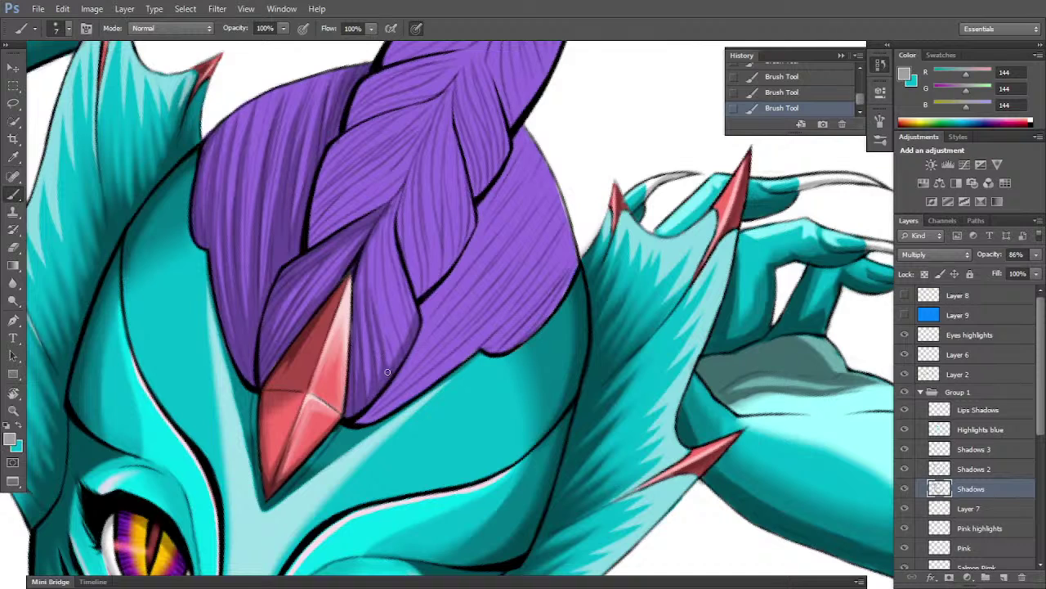
- Build up short tapered shadow strokes from the lower right edge of the strand right of the gem
drag(391, 364, 386, 328)
drag(390, 364, 379, 298)
drag(386, 342, 376, 279)
drag(398, 365, 397, 320)
drag(395, 366, 387, 306)
drag(391, 360, 381, 345)
mouse_move(409, 340)
mouse_down()
mouse_move(407, 312)
mouse_move(395, 308)
mouse_up()
drag(394, 347, 379, 266)
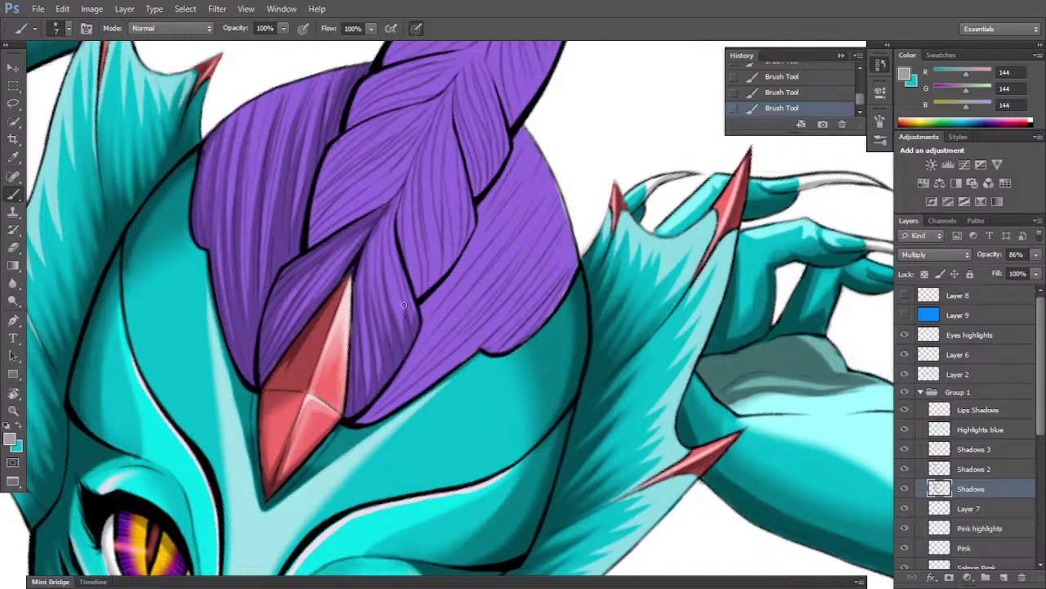
- Shade the upper part of the strand right of the gem where it tucks under the braid, and erase the spill beyond its edge
drag(409, 344, 384, 218)
drag(397, 306, 391, 231)
mouse_move(410, 335)
mouse_down()
mouse_move(389, 253)
mouse_move(403, 187)
mouse_up()
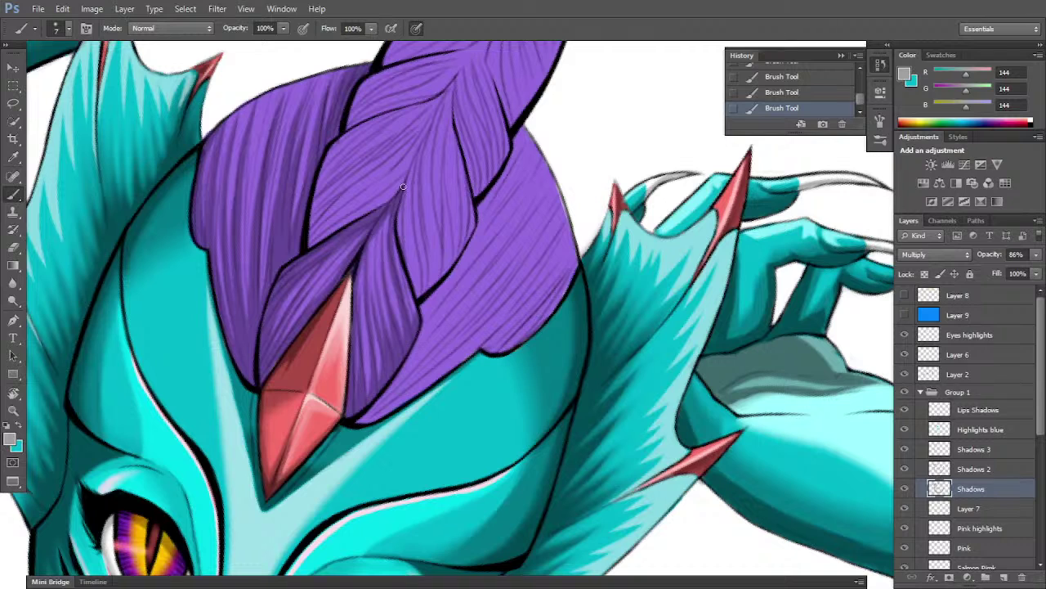
mouse_move(387, 234)
mouse_down()
mouse_move(395, 273)
mouse_move(384, 220)
mouse_move(401, 298)
mouse_move(383, 206)
mouse_move(412, 336)
mouse_move(387, 203)
mouse_up()
drag(387, 208, 413, 311)
drag(404, 269, 413, 312)
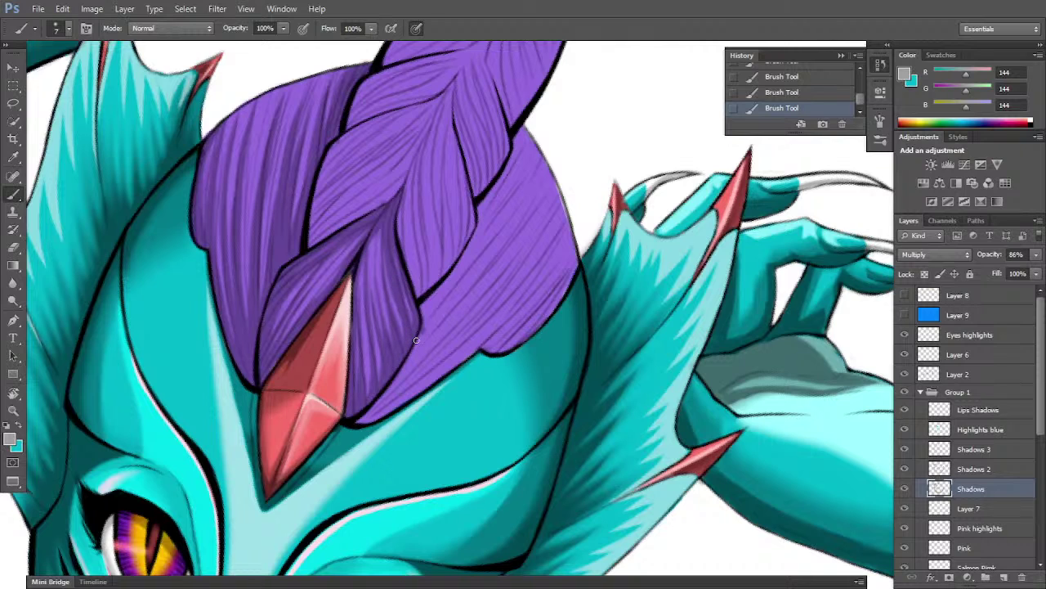
key(e)
drag(422, 335, 436, 294)
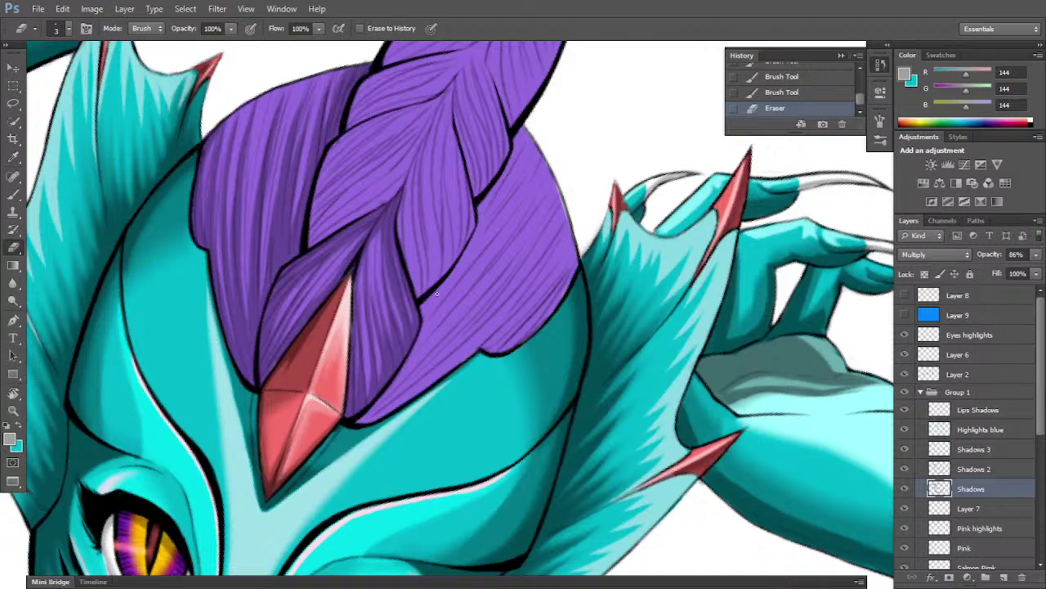
- Shade the lower edge of the right hair section with grey strokes running up from its tip beside the gem
key(b)
drag(362, 419, 476, 344)
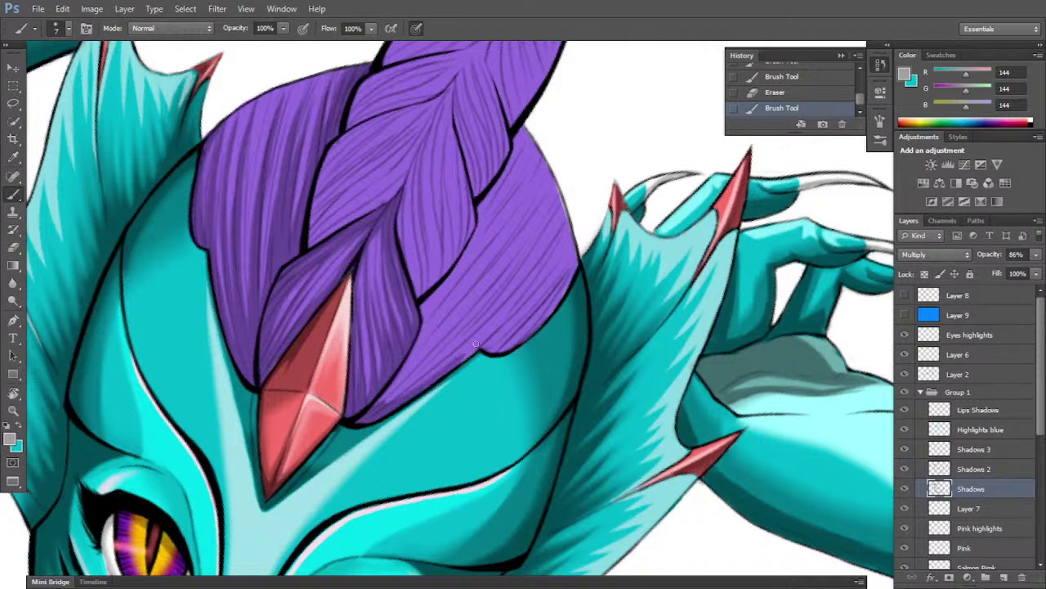
mouse_move(393, 408)
mouse_down()
mouse_move(478, 344)
mouse_move(377, 412)
mouse_move(407, 375)
mouse_move(384, 384)
mouse_move(410, 362)
mouse_move(396, 384)
mouse_move(422, 367)
mouse_move(482, 308)
mouse_up()
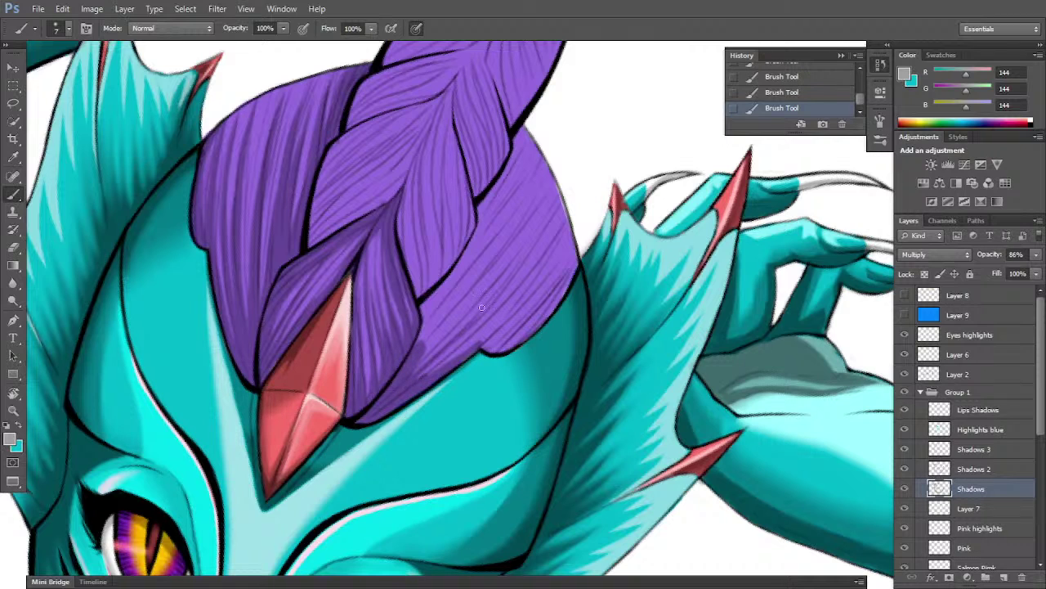
mouse_move(434, 363)
mouse_down()
mouse_move(503, 298)
mouse_move(447, 350)
mouse_move(506, 292)
mouse_move(479, 316)
mouse_move(510, 278)
mouse_move(472, 324)
mouse_move(551, 221)
mouse_move(463, 334)
mouse_move(488, 311)
mouse_move(483, 319)
mouse_move(540, 223)
mouse_move(406, 362)
mouse_up()
mouse_move(427, 319)
mouse_down()
mouse_move(424, 330)
mouse_move(421, 298)
mouse_move(414, 328)
mouse_up()
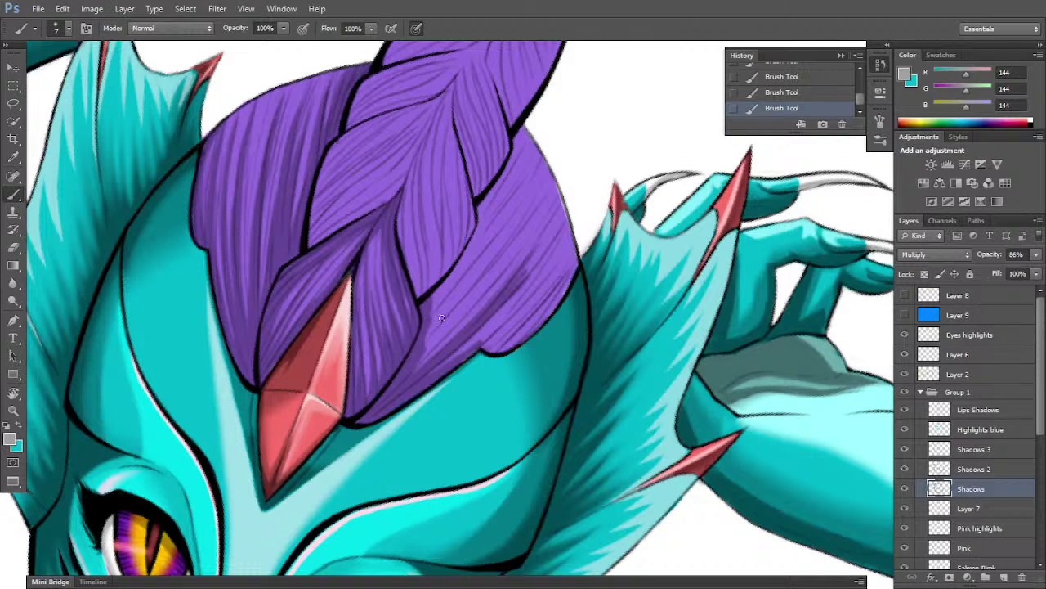
- Paint shadow strokes on the right hair section along the edge of the braid
mouse_move(443, 312)
mouse_down()
mouse_move(423, 348)
mouse_move(462, 296)
mouse_up()
drag(429, 331, 502, 239)
mouse_move(435, 299)
mouse_down()
mouse_move(425, 320)
mouse_move(458, 263)
mouse_up()
drag(424, 326, 481, 226)
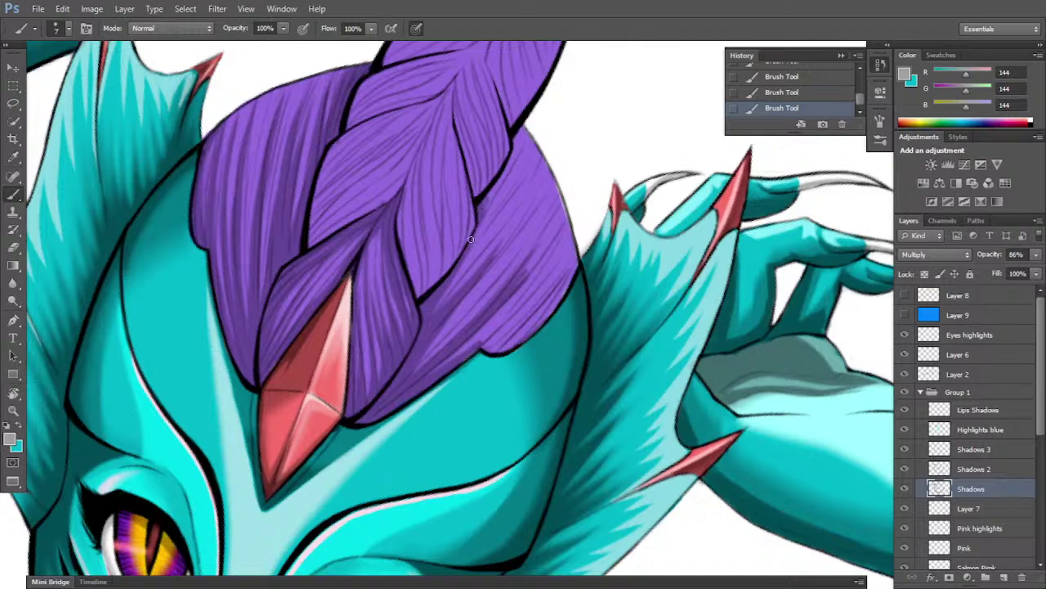
- Extend the grey shadow strokes over the right hair section, from under the braid's lower strand up towards the crown
drag(427, 321, 486, 249)
drag(446, 294, 493, 237)
mouse_move(462, 274)
mouse_down()
mouse_move(519, 200)
mouse_move(494, 185)
mouse_move(516, 138)
mouse_move(481, 220)
mouse_up()
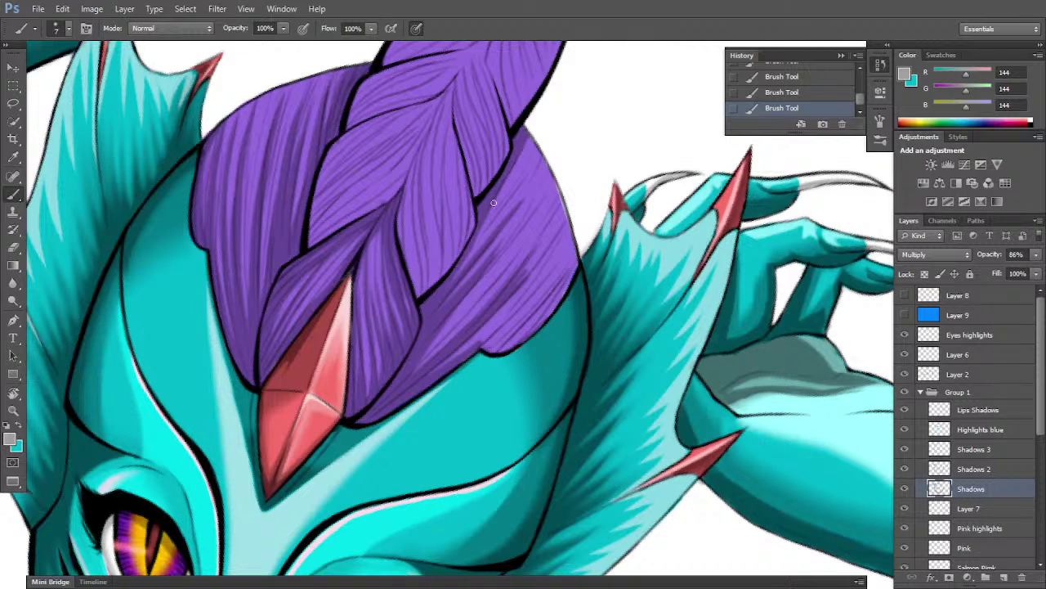
drag(508, 175, 434, 320)
drag(462, 274, 535, 148)
drag(423, 359, 496, 278)
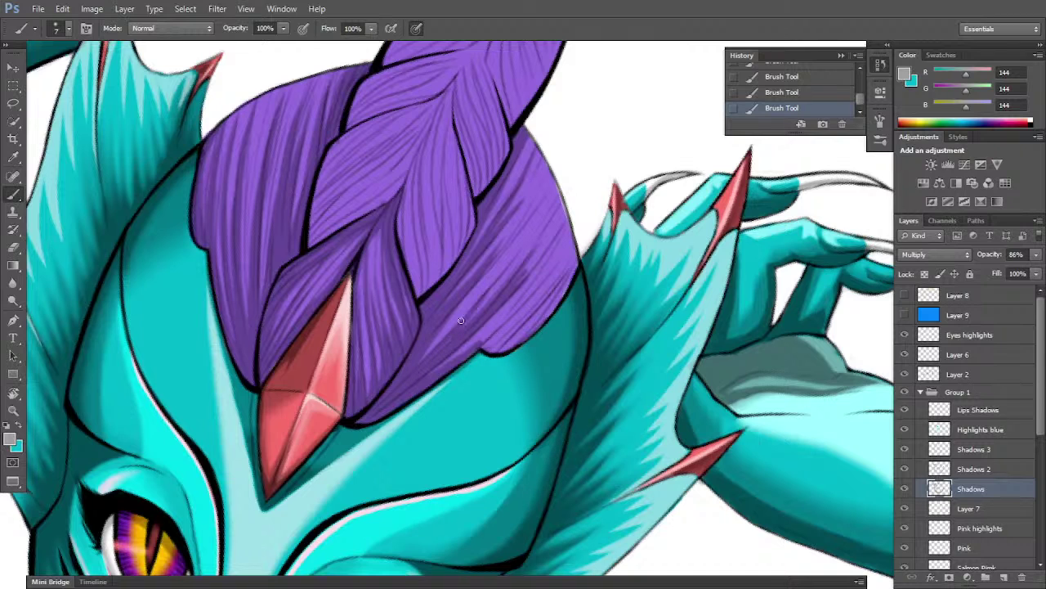
- Paint long shadow strokes across the middle of the right hair section to its outer edge, and erase the spill past the outline
drag(461, 322, 553, 198)
mouse_move(525, 233)
mouse_down()
mouse_move(562, 178)
mouse_move(558, 190)
mouse_up()
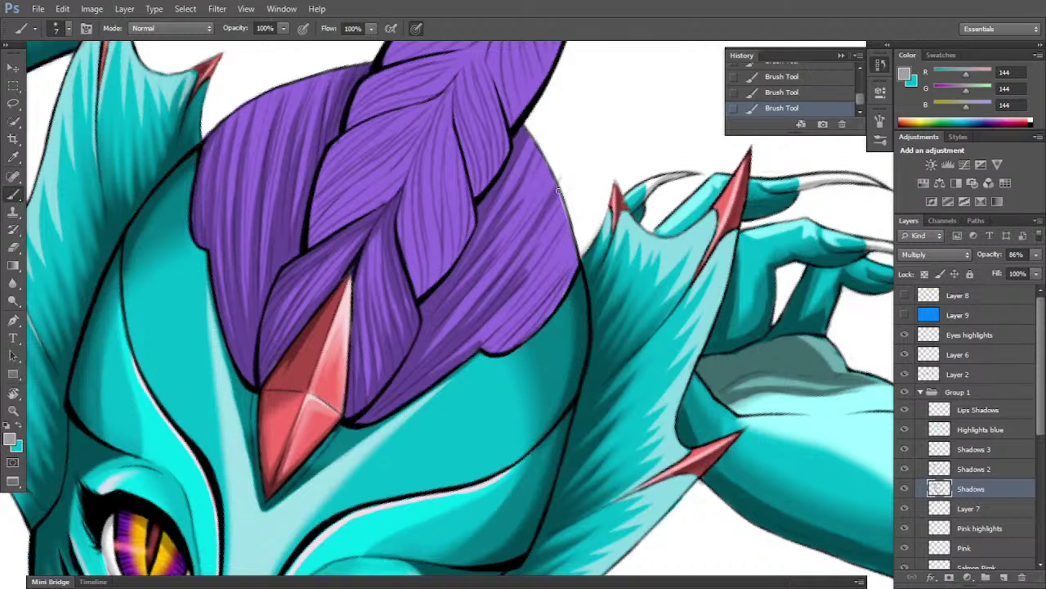
key(e)
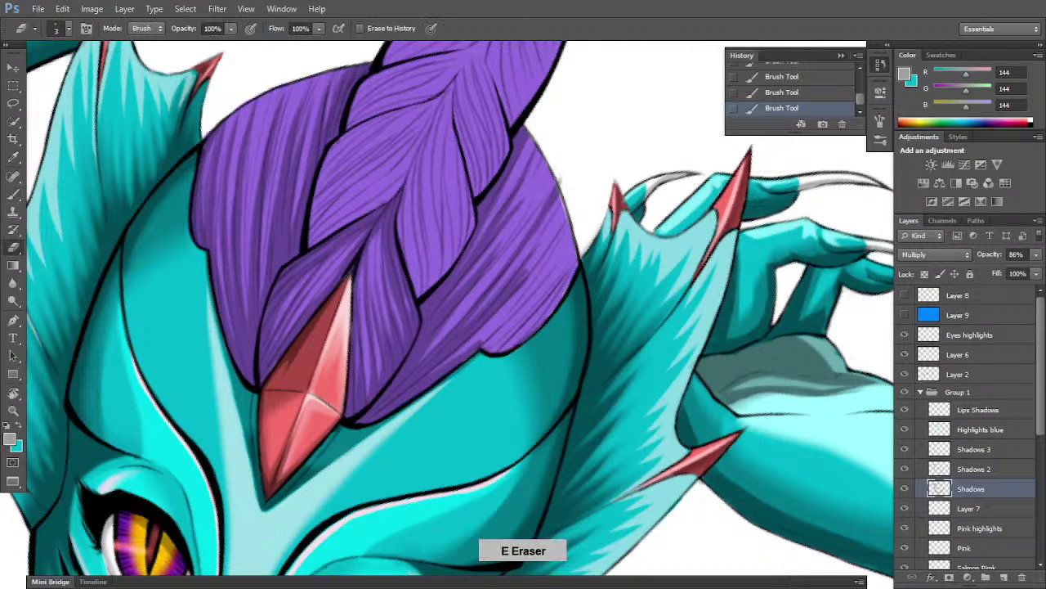
drag(556, 174, 565, 178)
key(b)
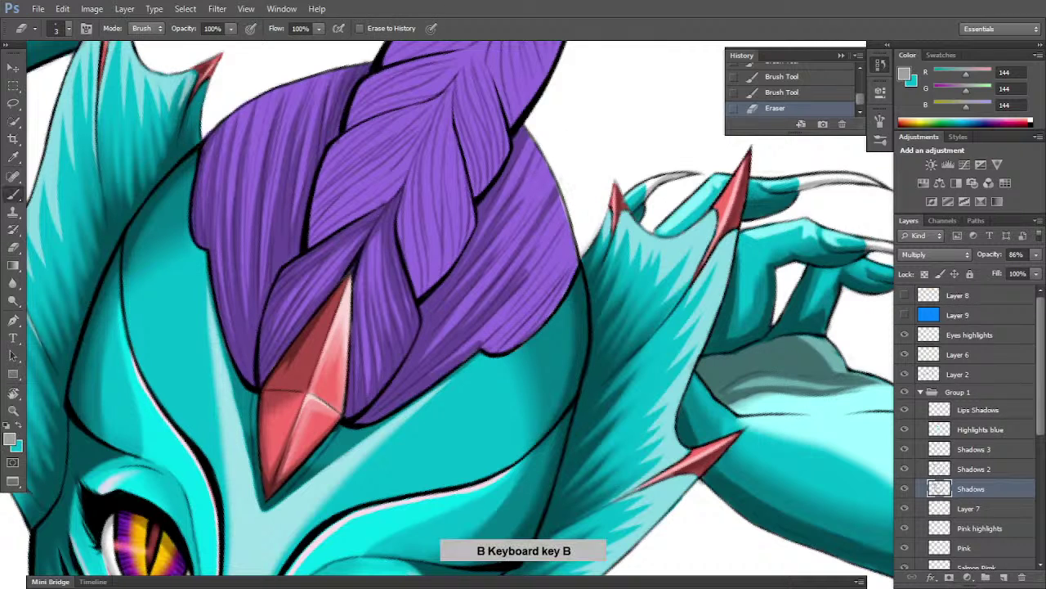
- Add another shadow stroke reaching the outer edge of the right hair section, and erase its excess inside and beyond the outline
drag(507, 290, 568, 208)
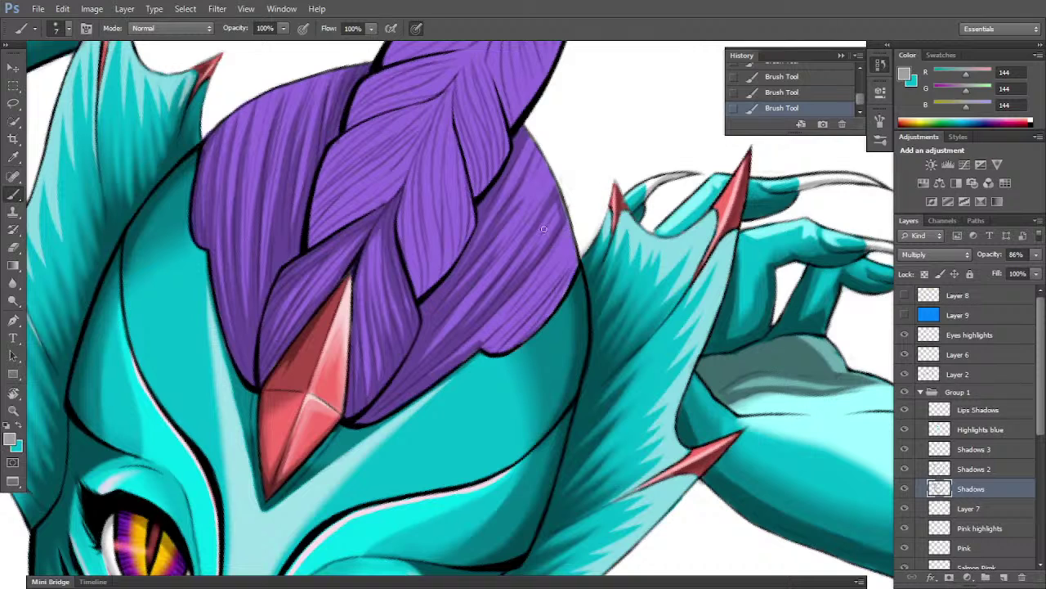
key(e)
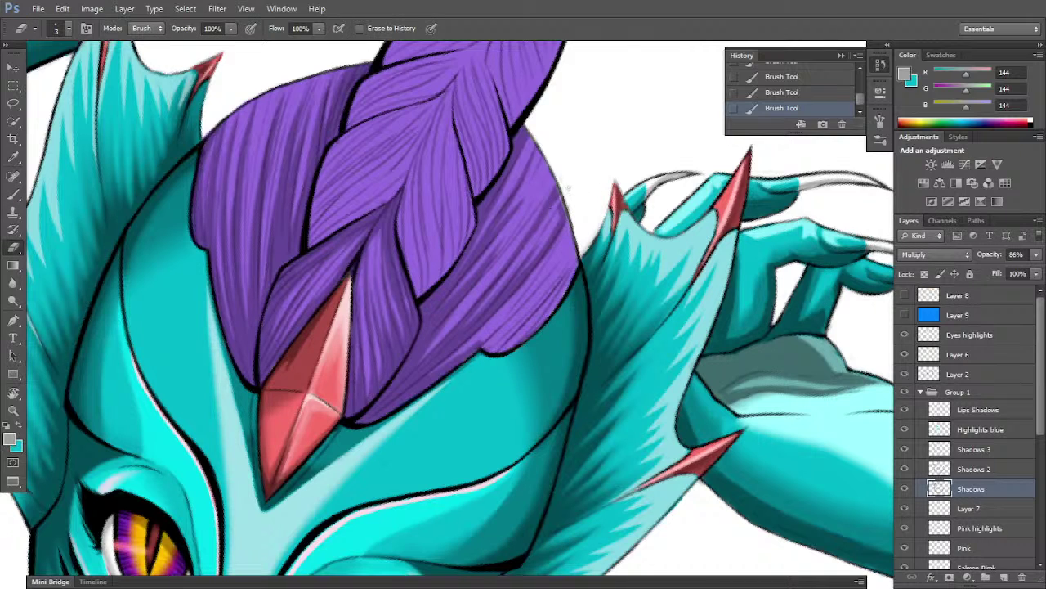
mouse_move(570, 199)
mouse_down()
mouse_move(557, 251)
mouse_move(537, 270)
mouse_up()
drag(562, 193, 564, 177)
key(b)
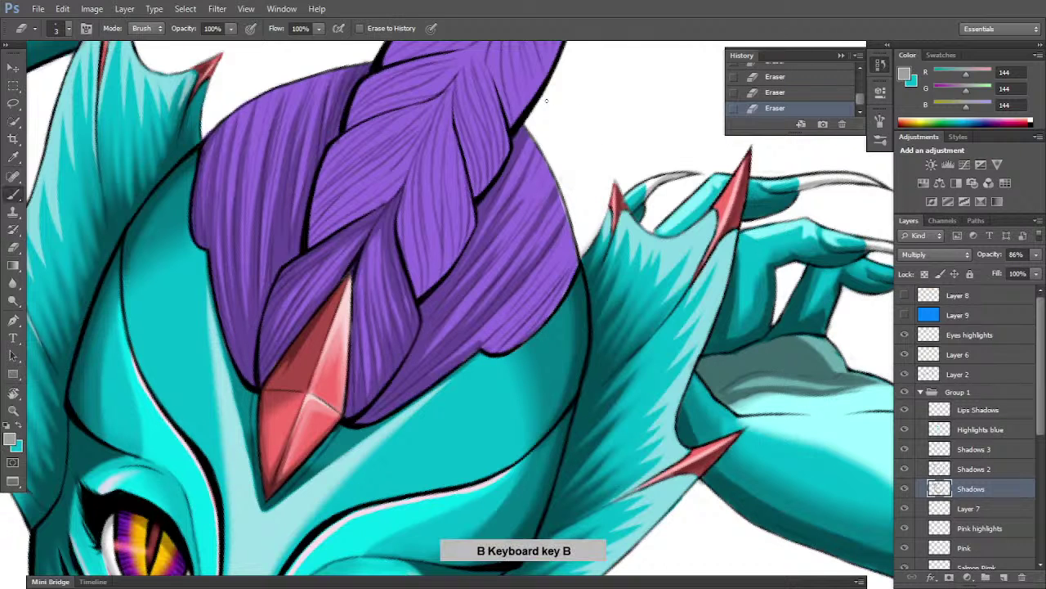
- Paint diagonal shadow strokes from the lower edge of the right hair section up towards its outer side
drag(480, 347, 541, 281)
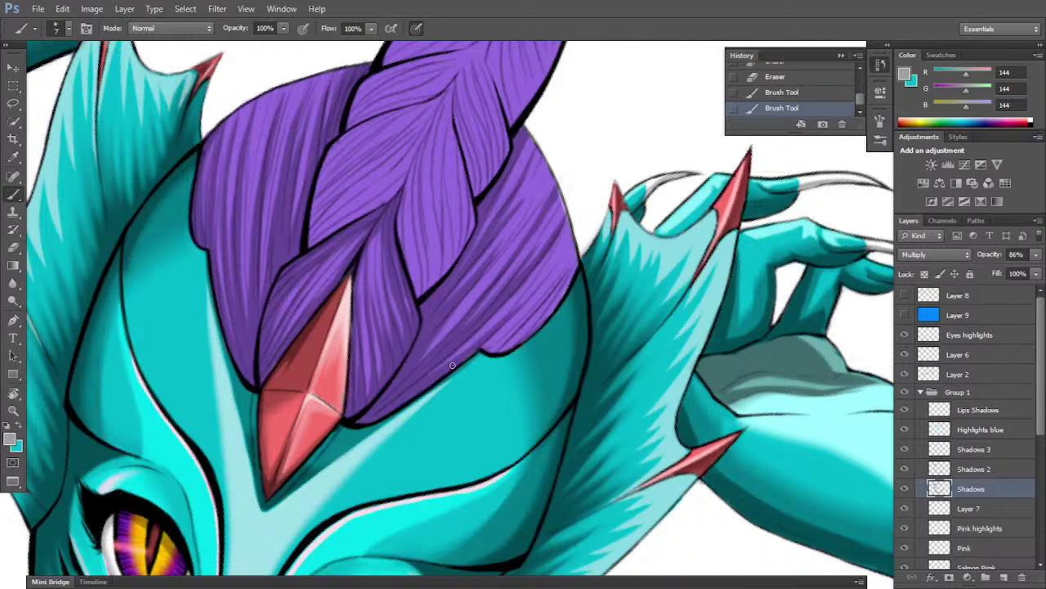
drag(453, 366, 552, 267)
mouse_move(489, 336)
mouse_down()
mouse_move(570, 244)
mouse_move(524, 300)
mouse_move(548, 270)
mouse_up()
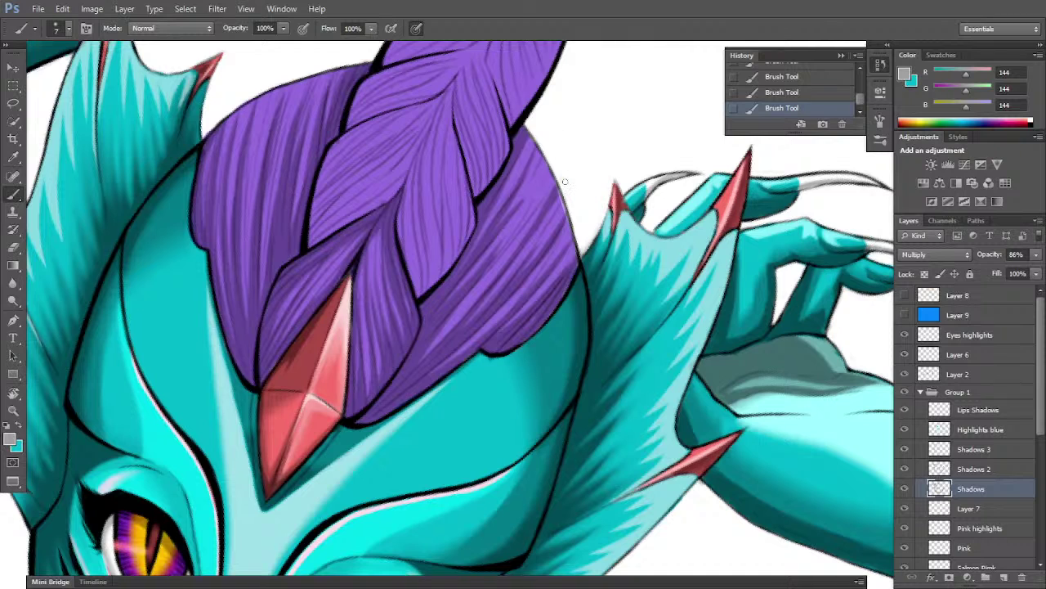
- Deepen the shadows on the braid strands flanking the gem, working on the Shadows 2 layer
click(984, 470)
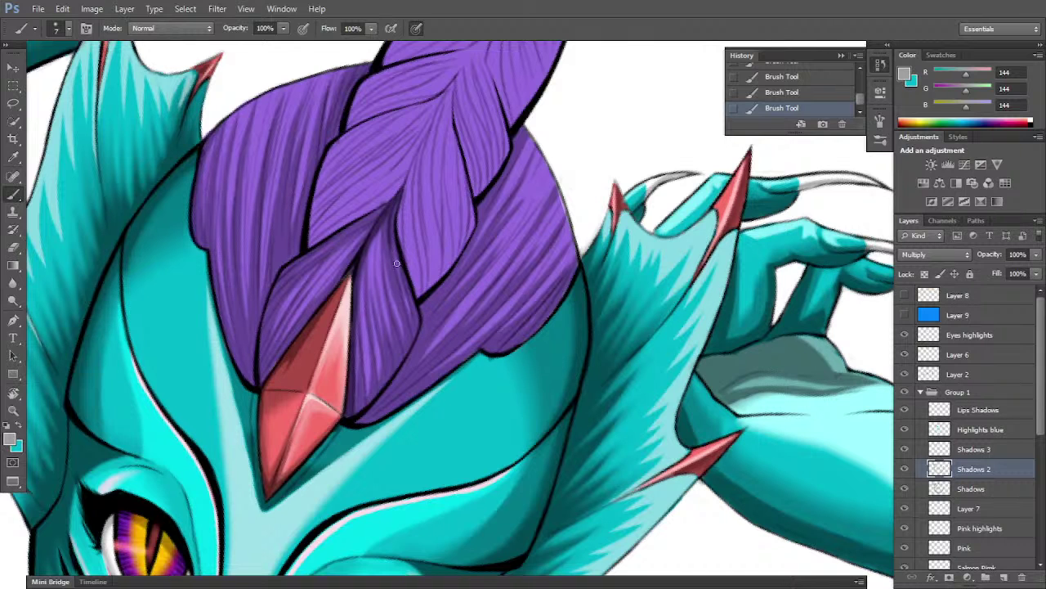
key(space)
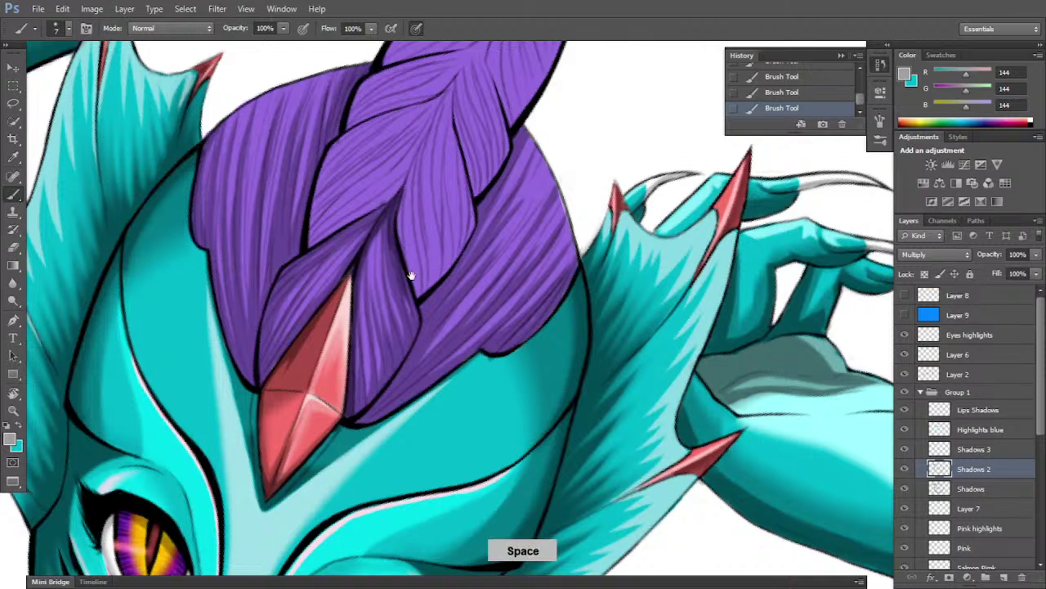
drag(409, 273, 404, 363)
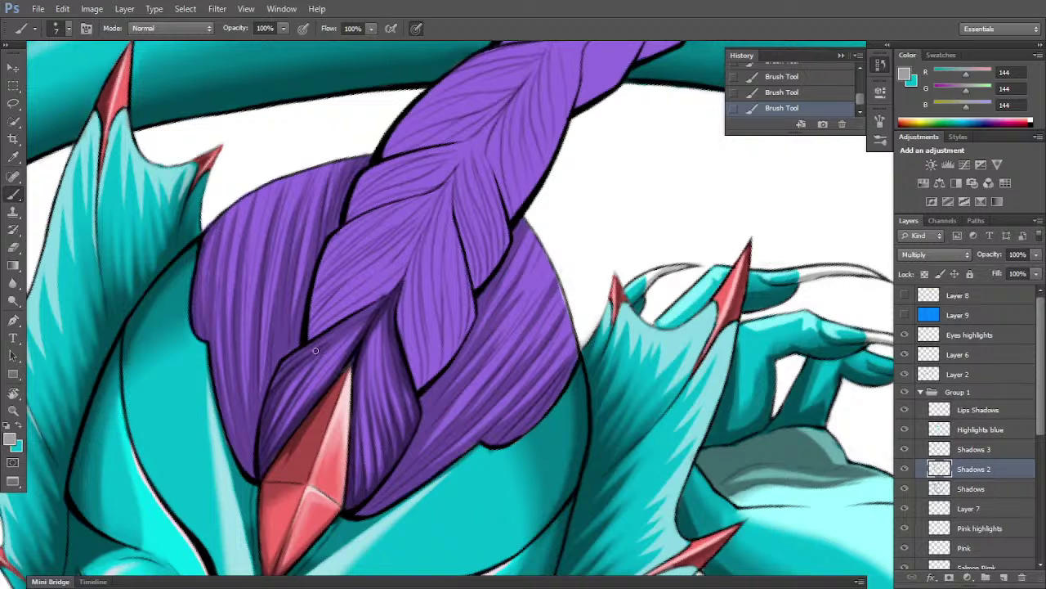
drag(315, 350, 363, 319)
drag(293, 359, 374, 307)
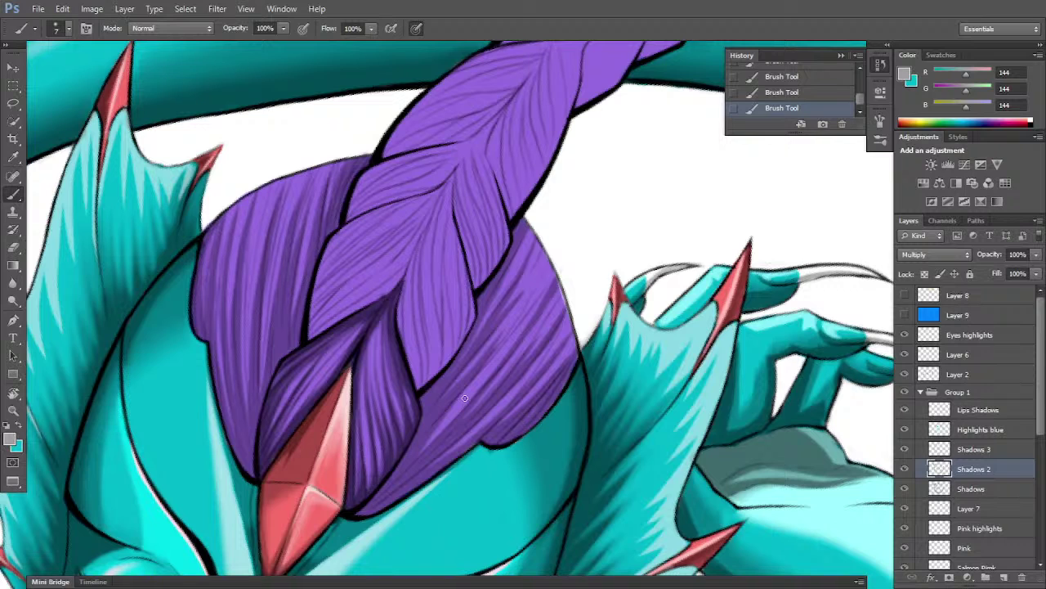
- Darken the lower part of the right hair section on Shadows 2, from its tip beside the gem to the rounded lower corner
drag(361, 512, 404, 472)
drag(368, 504, 444, 436)
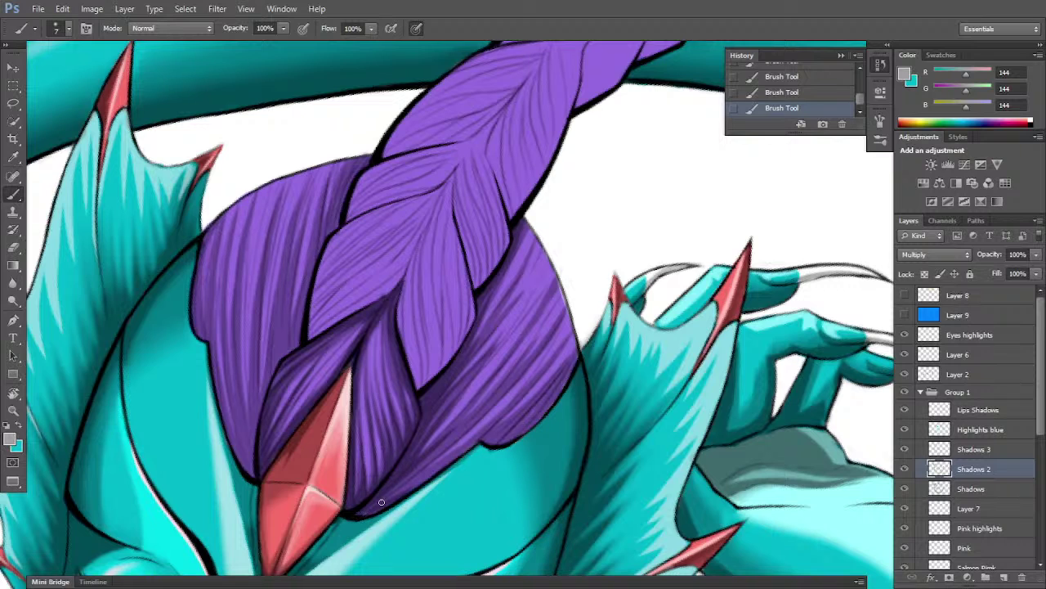
drag(381, 502, 464, 447)
drag(398, 500, 431, 477)
mouse_move(508, 395)
mouse_down()
mouse_move(490, 425)
mouse_move(531, 380)
mouse_move(521, 398)
mouse_up()
mouse_move(493, 434)
mouse_down()
mouse_move(579, 348)
mouse_move(499, 439)
mouse_move(519, 432)
mouse_move(497, 443)
mouse_up()
mouse_move(543, 412)
mouse_down()
mouse_move(505, 441)
mouse_move(581, 354)
mouse_move(506, 442)
mouse_up()
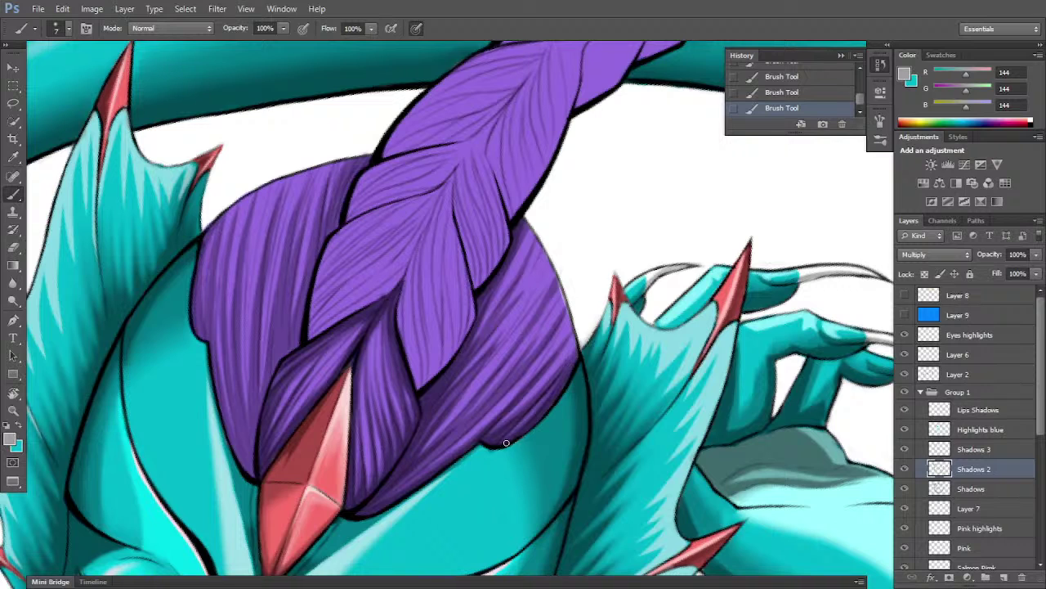
- Erase the Shadows 2 spill below the rounded lower corner of the right hair section
key(e)
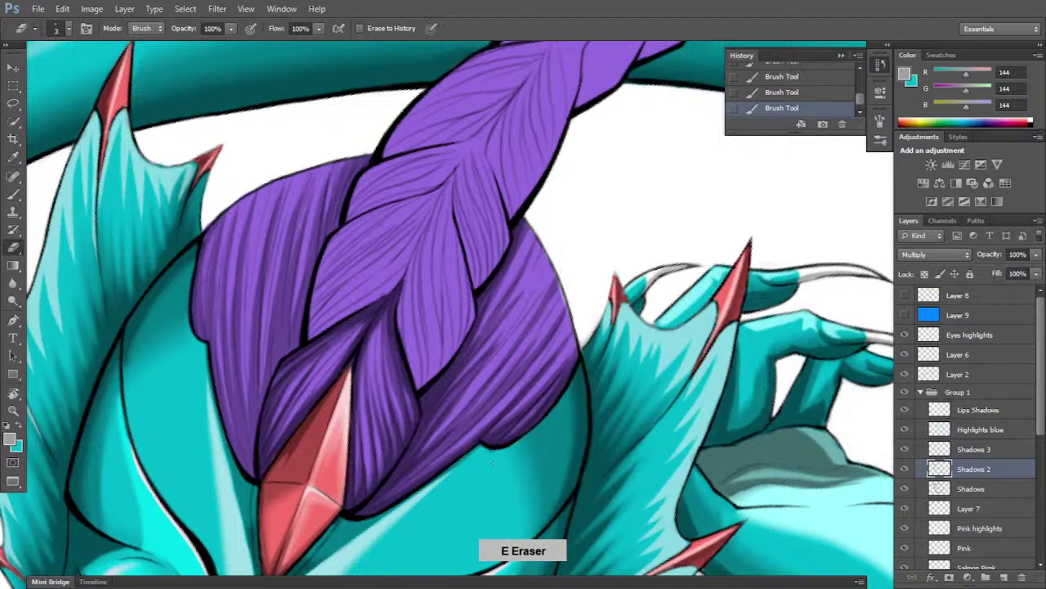
click(490, 450)
click(490, 449)
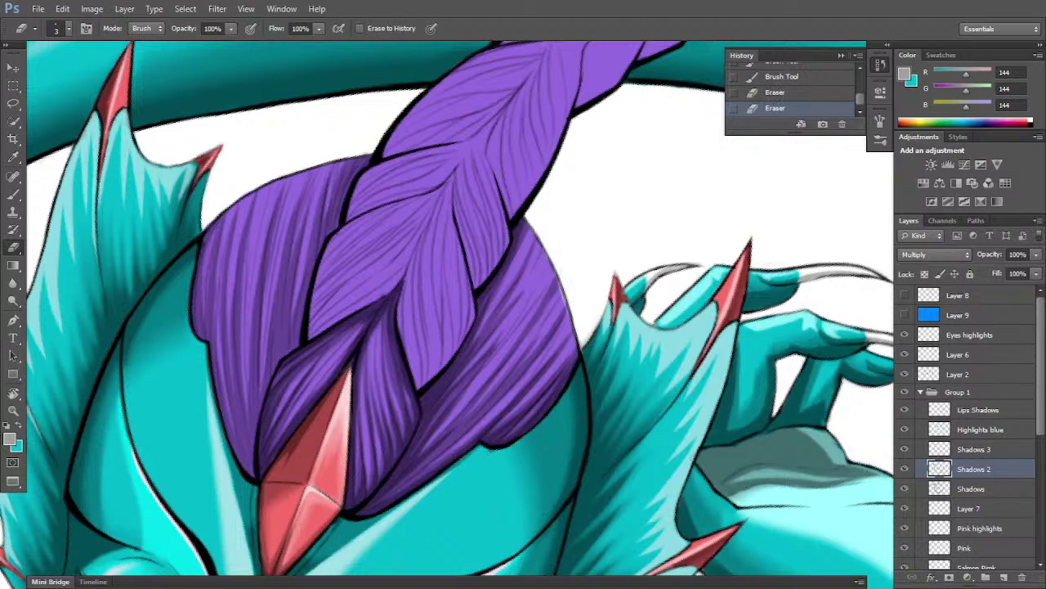
click(498, 446)
click(968, 488)
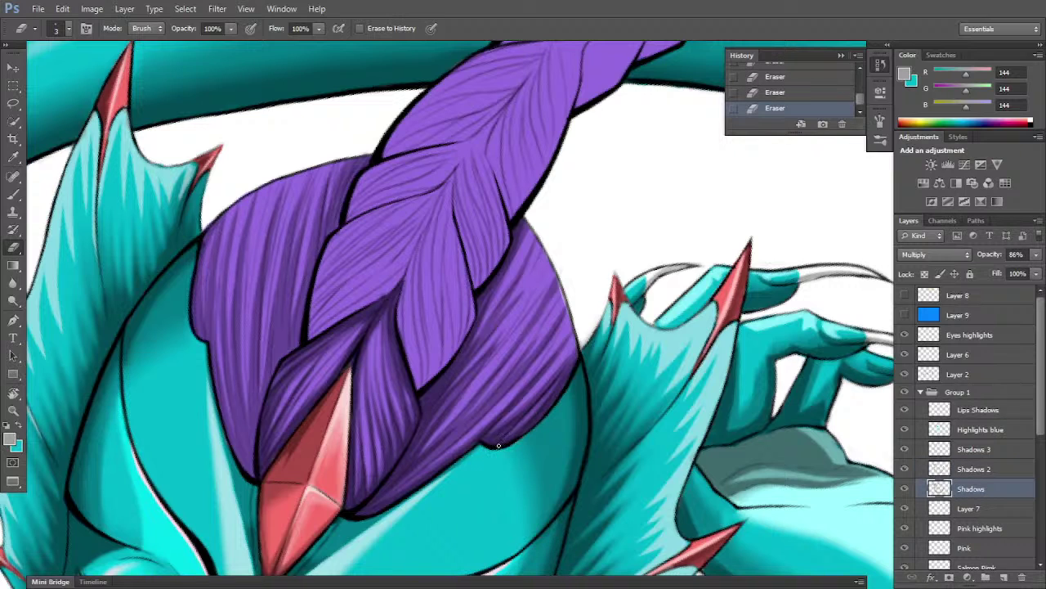
click(996, 470)
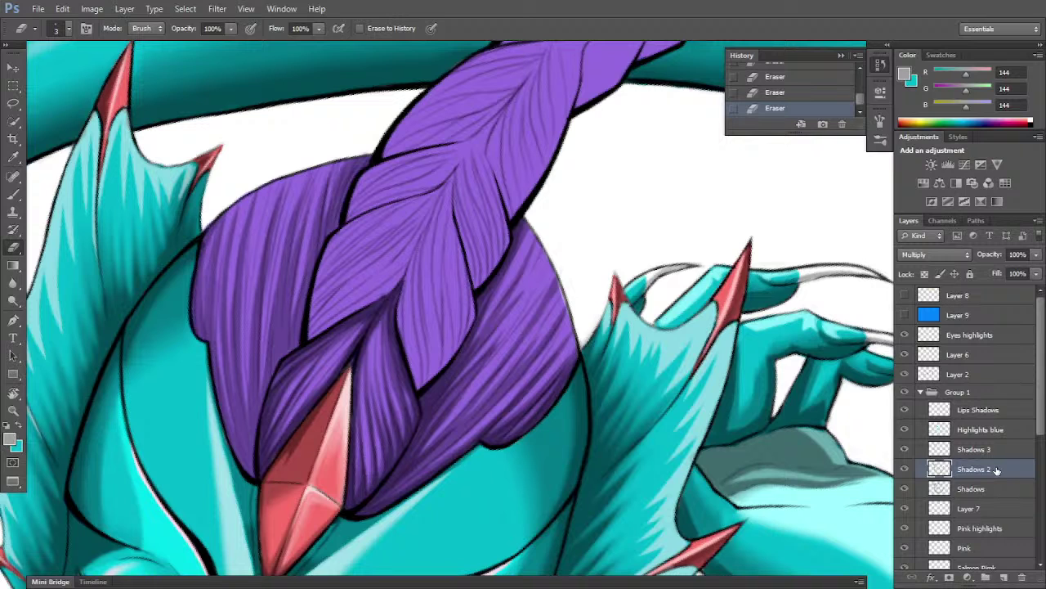
- Darken the outer corner of the right hair section on Shadows 2, and erase excess shading along its outer and upper edges
key(b)
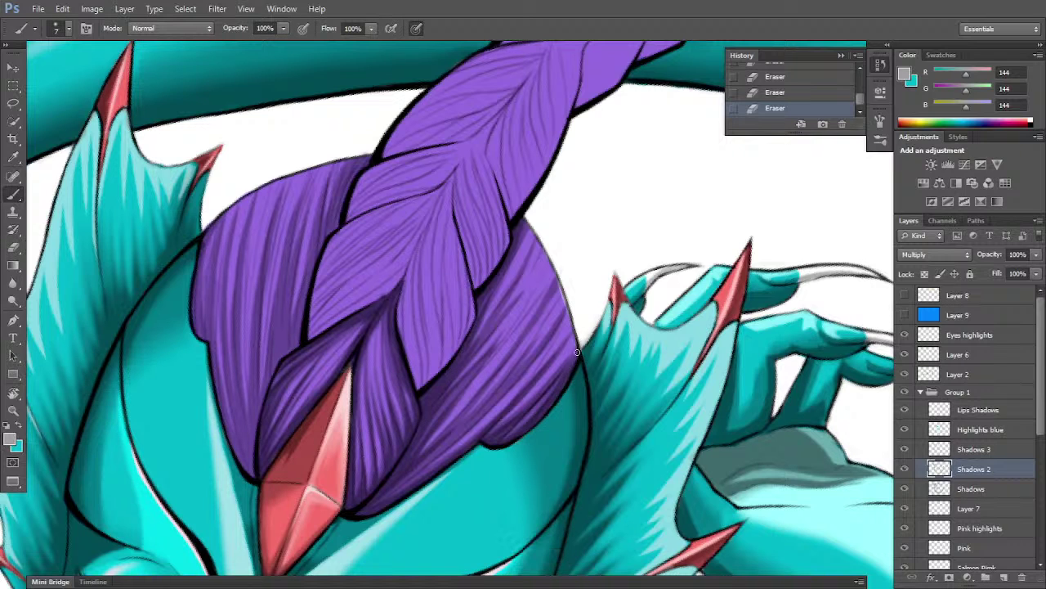
mouse_move(570, 368)
mouse_down()
mouse_move(578, 329)
mouse_move(574, 353)
mouse_up()
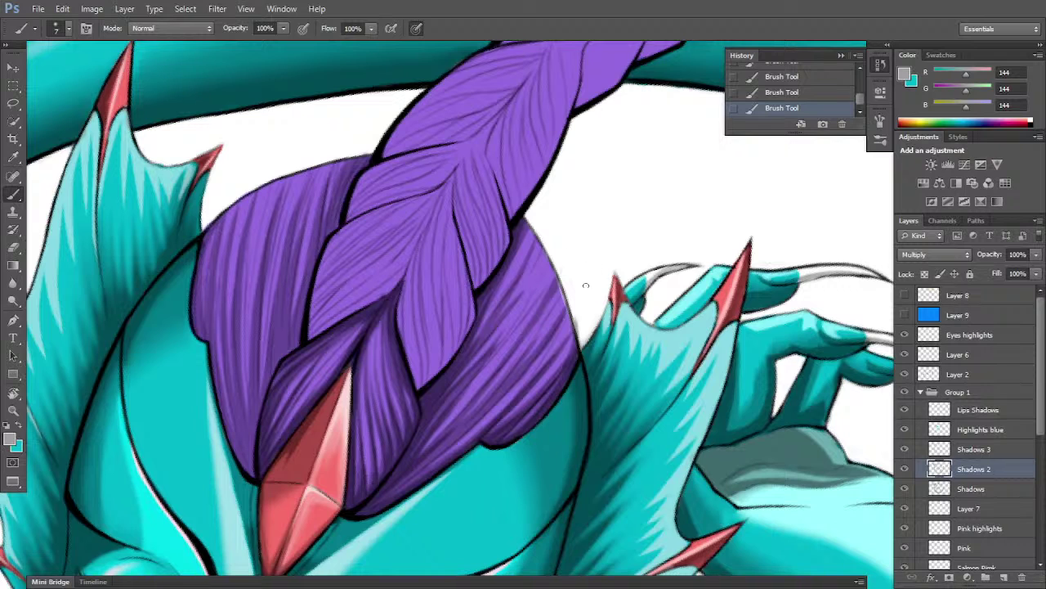
key(e)
drag(574, 313, 559, 241)
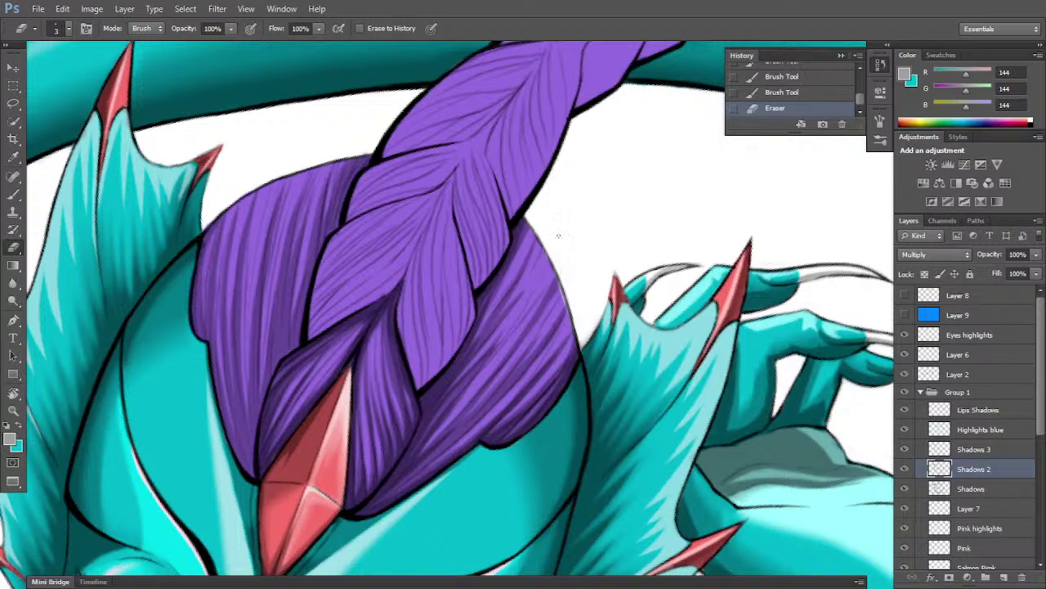
key(e)
drag(535, 277, 552, 210)
drag(491, 310, 520, 253)
- Toggle the visibility of the Shadows 2 and Shadows layers off and on to compare their shading
click(973, 449)
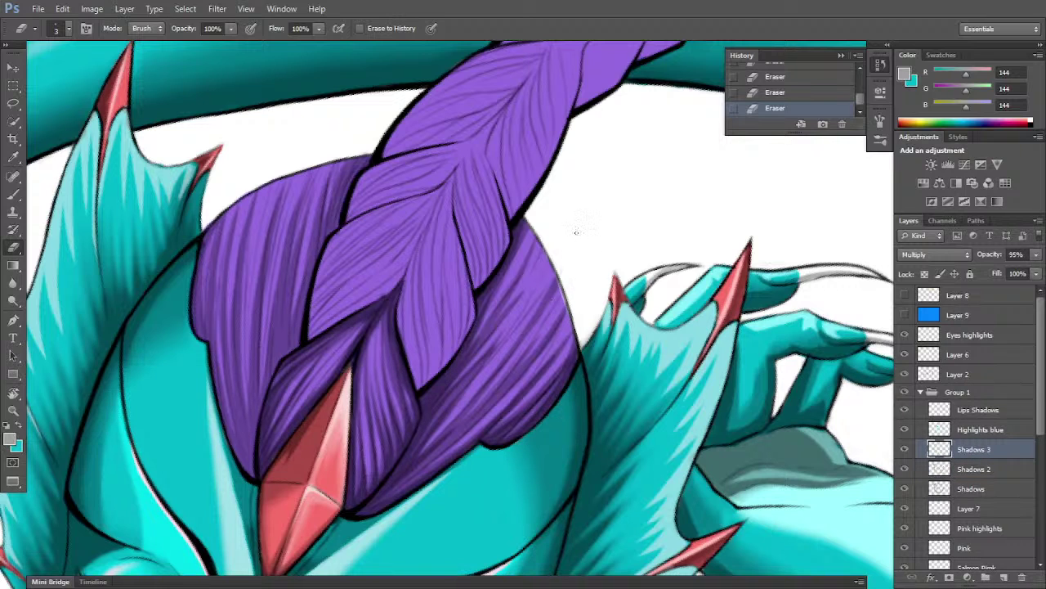
key(b)
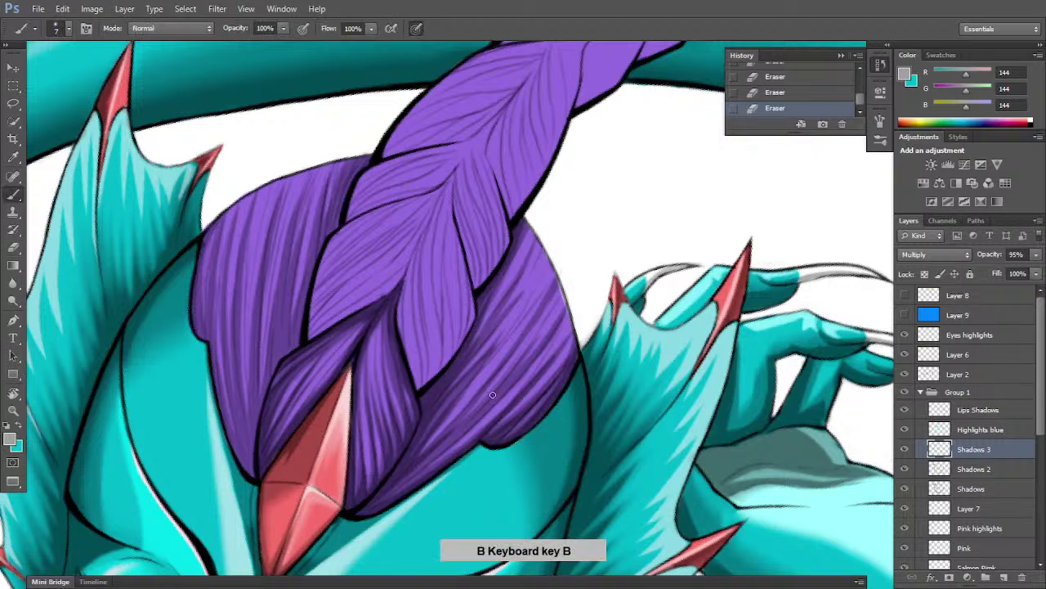
click(983, 471)
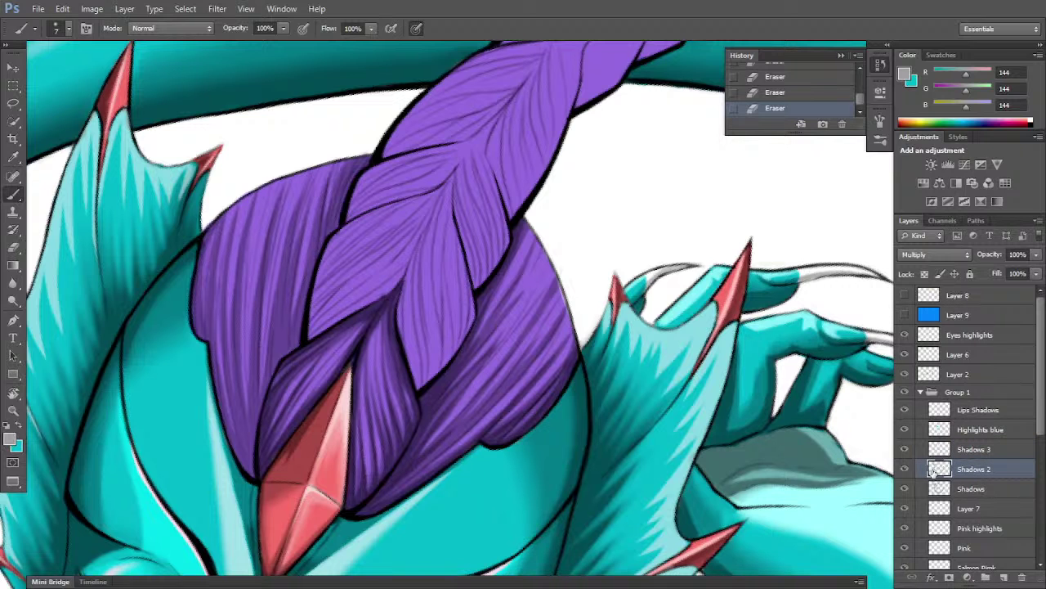
click(905, 469)
click(904, 469)
click(904, 488)
click(904, 488)
- Paint shadow strokes on the Shadows layer along the braid's centre line, where the strands above the gem meet
key(b)
click(989, 490)
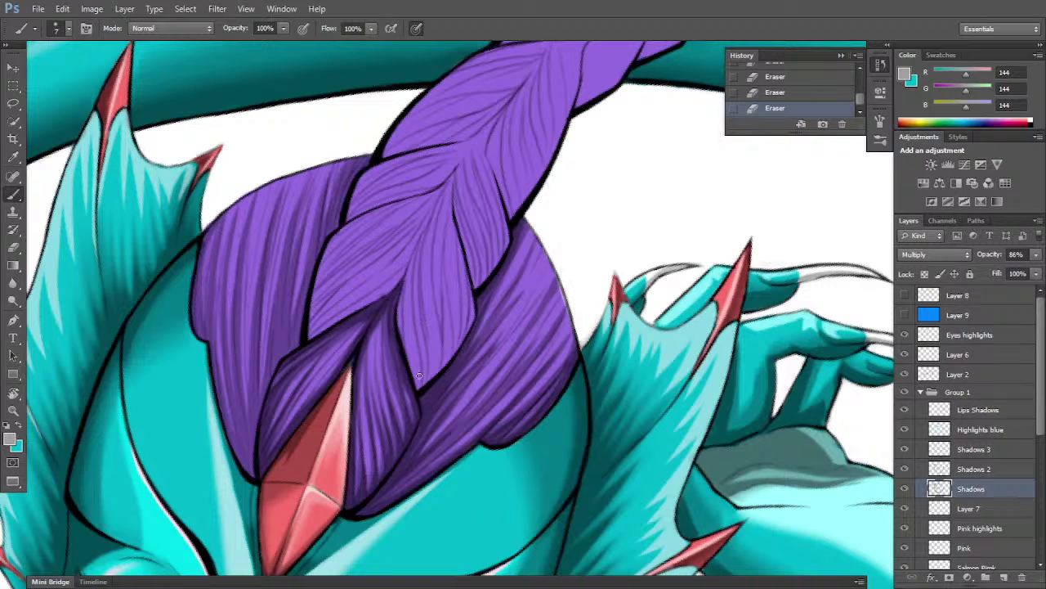
drag(401, 321, 417, 247)
drag(407, 284, 455, 171)
drag(402, 273, 412, 255)
drag(384, 292, 422, 236)
drag(398, 276, 440, 188)
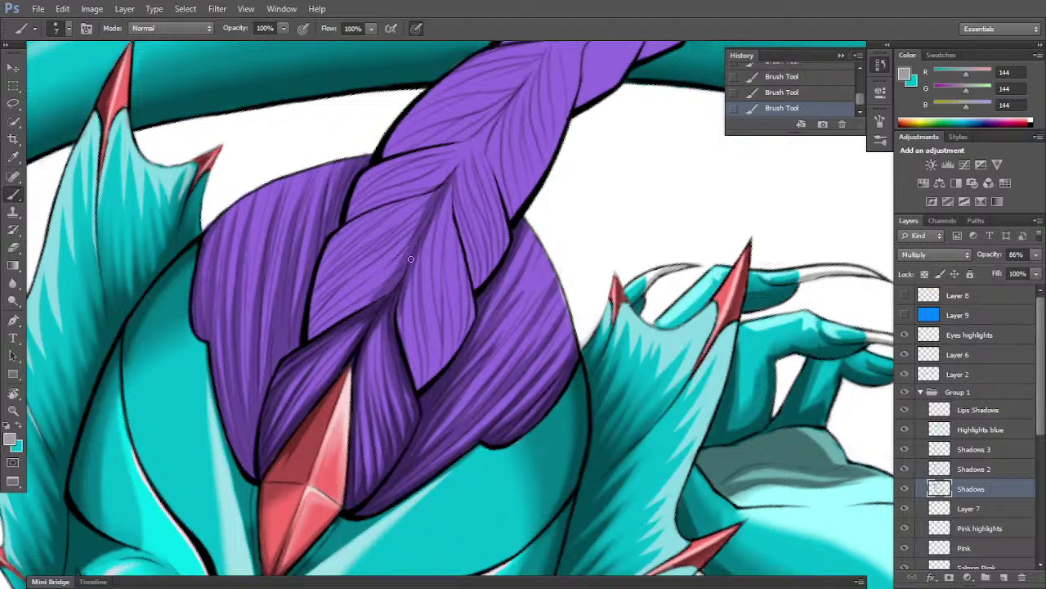
mouse_move(410, 306)
mouse_down()
mouse_move(409, 275)
mouse_move(402, 338)
mouse_move(416, 381)
mouse_move(407, 337)
mouse_up()
mouse_move(417, 260)
mouse_down()
mouse_move(441, 206)
mouse_move(422, 259)
mouse_up()
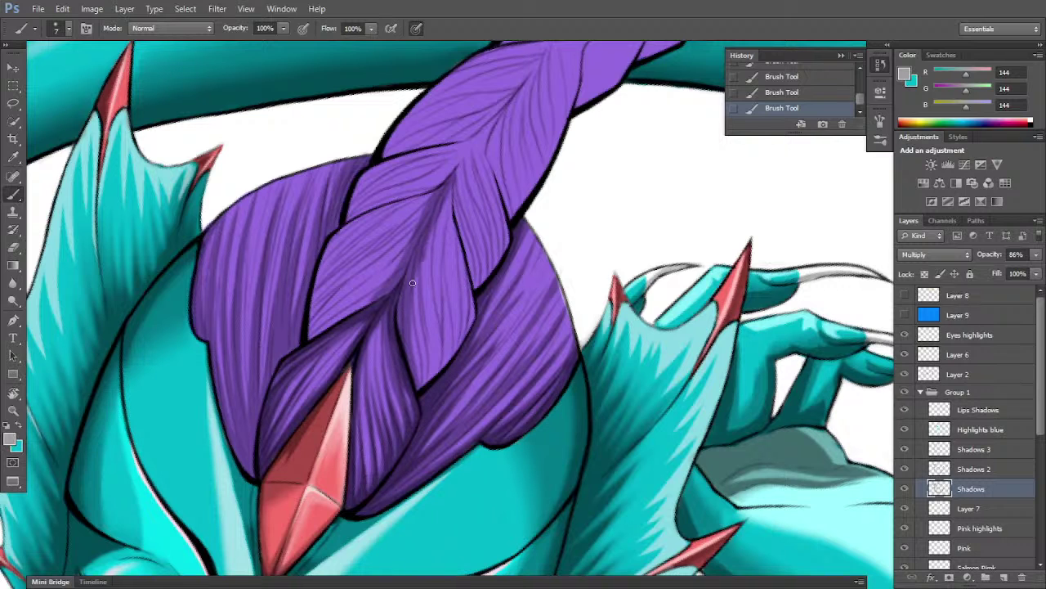
- Shade the lower and outer edges of the large left braid strand above the gem, carrying strokes up to the braid's centre
drag(323, 328, 376, 291)
drag(310, 335, 341, 230)
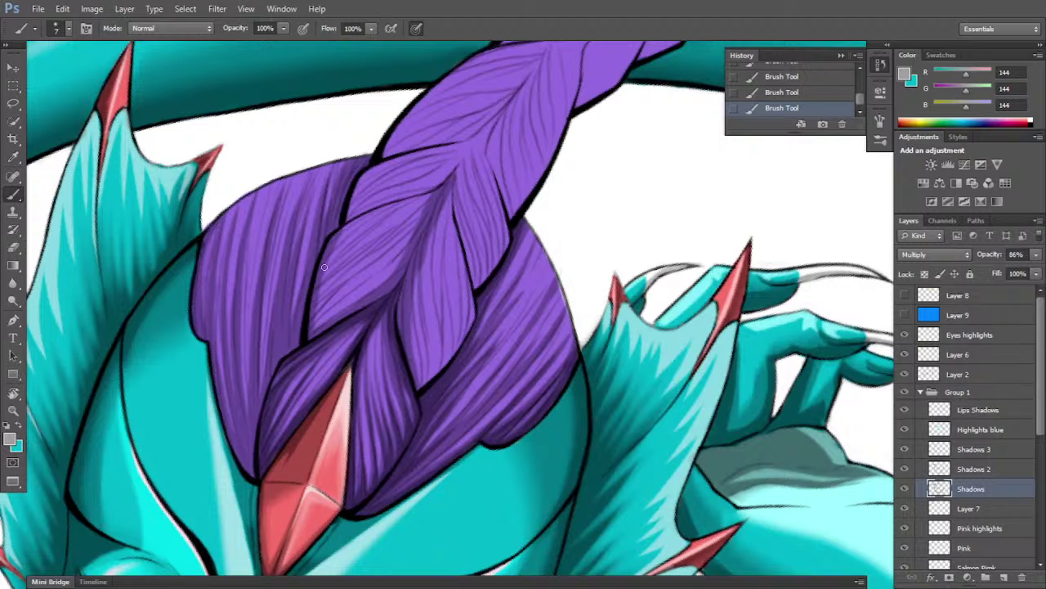
mouse_move(325, 267)
mouse_down()
mouse_move(358, 220)
mouse_move(401, 202)
mouse_move(335, 237)
mouse_move(435, 190)
mouse_up()
mouse_move(323, 275)
mouse_down()
mouse_move(384, 219)
mouse_move(438, 197)
mouse_up()
drag(313, 290, 425, 205)
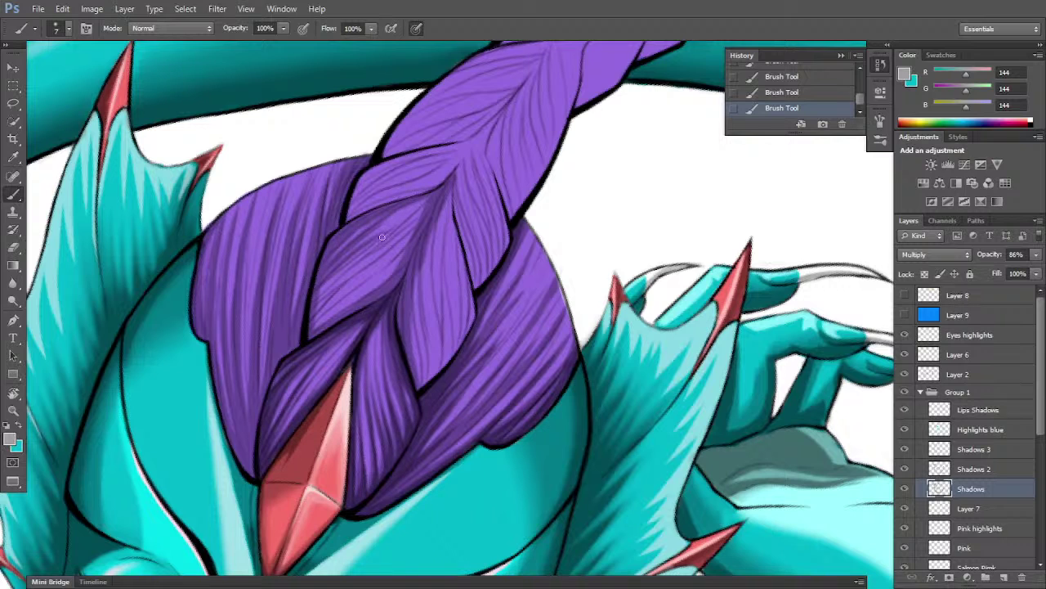
- Fill the middle of the large left braid strand with shadow strokes that follow the hair lines
drag(381, 238, 432, 192)
mouse_move(313, 331)
mouse_down()
mouse_move(363, 262)
mouse_move(345, 279)
mouse_move(397, 231)
mouse_up()
mouse_move(319, 305)
mouse_down()
mouse_move(356, 249)
mouse_move(318, 292)
mouse_move(313, 301)
mouse_move(370, 235)
mouse_move(319, 307)
mouse_move(433, 206)
mouse_move(326, 296)
mouse_move(413, 229)
mouse_up()
drag(360, 264, 417, 218)
mouse_move(366, 253)
mouse_down()
mouse_move(424, 210)
mouse_move(414, 222)
mouse_up()
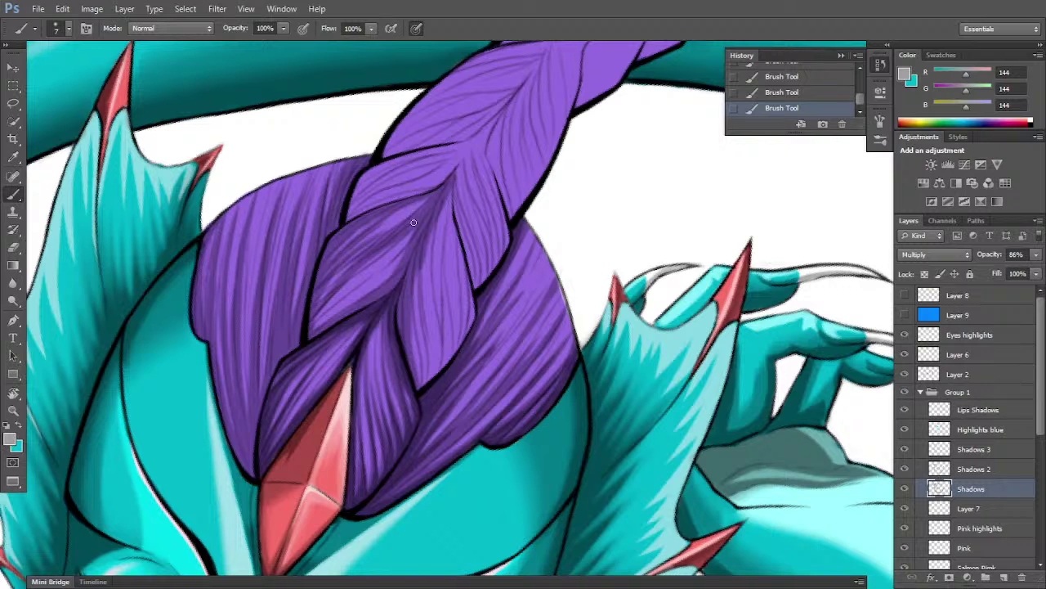
- Layer more long shadow strokes from the left braid strand's lower tip, and darken its upper part beneath the next strand
drag(310, 330, 403, 247)
mouse_move(343, 288)
mouse_down()
mouse_move(412, 232)
mouse_move(436, 195)
mouse_up()
drag(351, 254, 480, 162)
drag(318, 327, 431, 240)
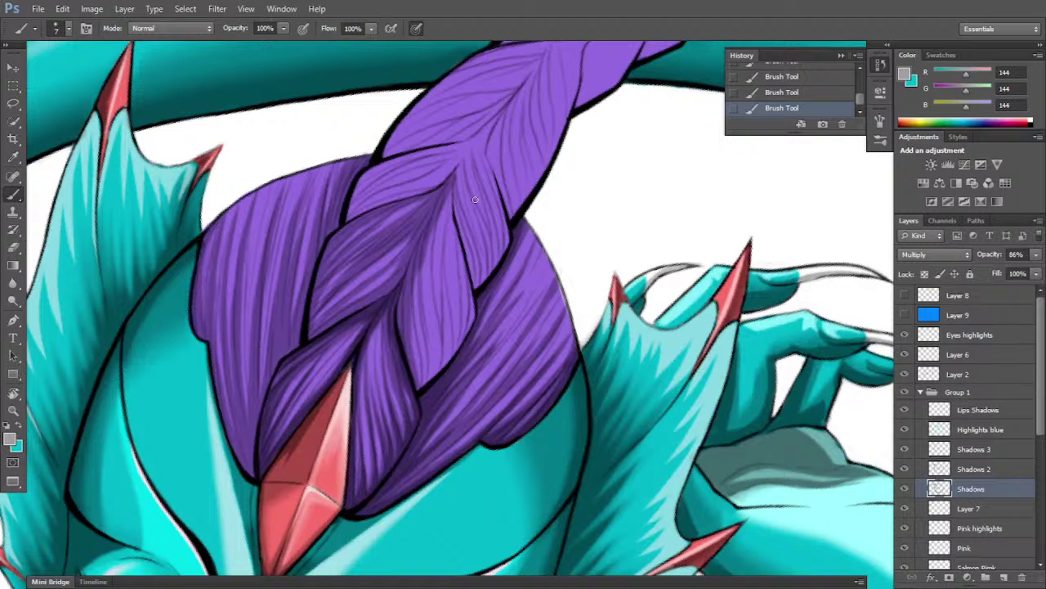
drag(368, 231, 425, 197)
drag(360, 222, 409, 197)
- Paint shadow strokes on the Shadows layer along the edges of the large right braid strand above the gem
key(r)
drag(432, 253, 346, 331)
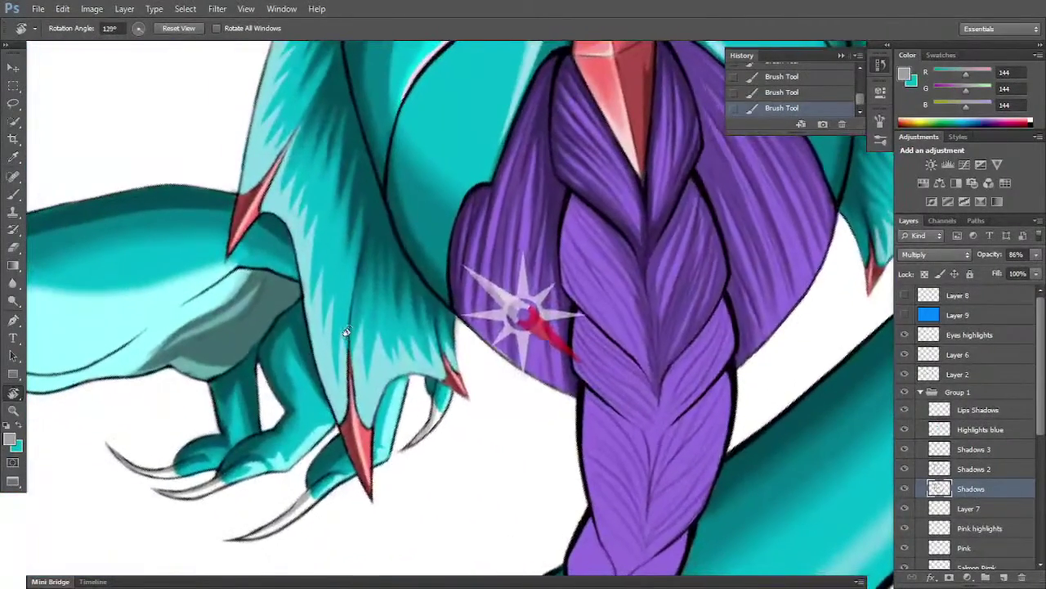
drag(627, 333, 508, 482)
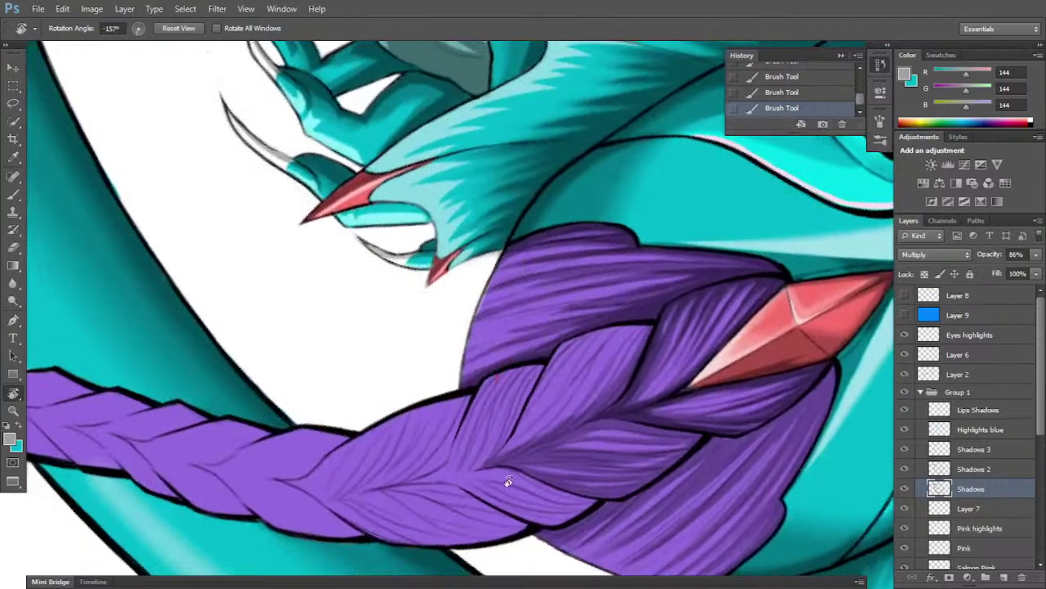
key(b)
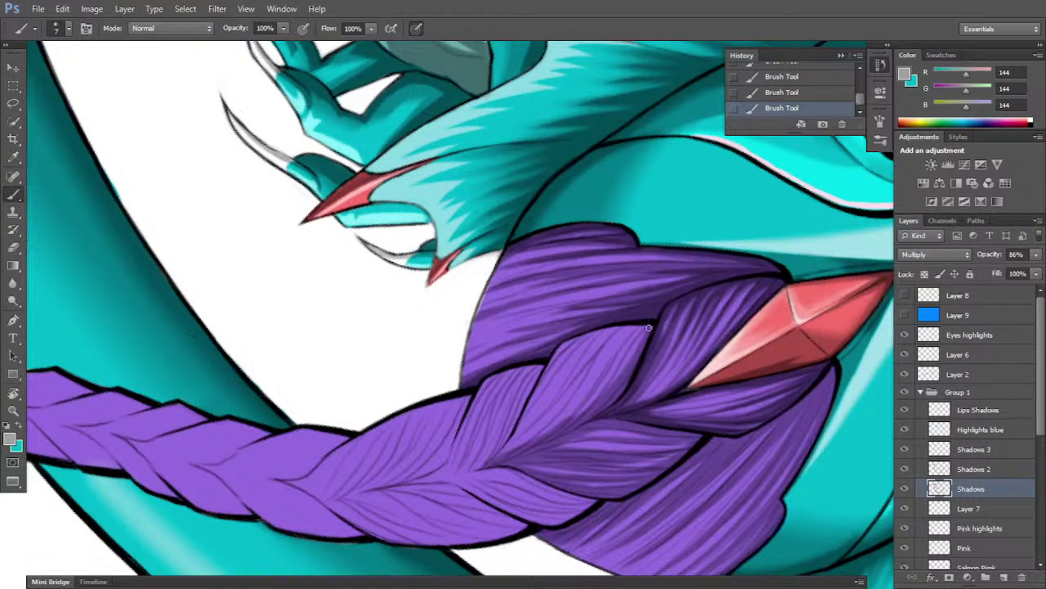
mouse_move(651, 322)
mouse_down()
mouse_move(588, 404)
mouse_move(545, 433)
mouse_up()
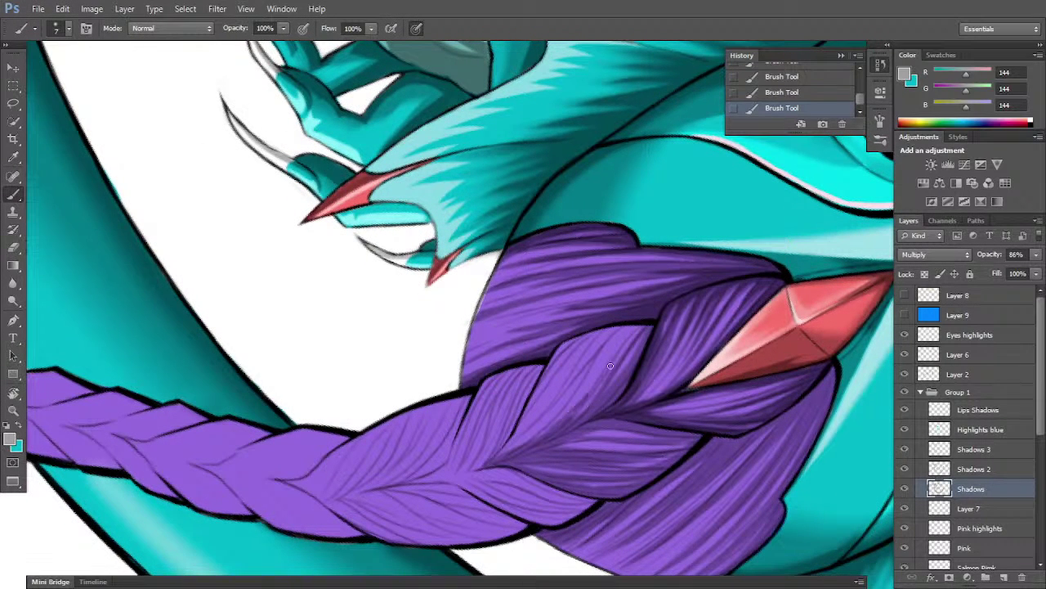
mouse_move(610, 365)
mouse_down()
mouse_move(584, 399)
mouse_move(638, 323)
mouse_move(596, 381)
mouse_move(651, 325)
mouse_move(629, 341)
mouse_move(647, 327)
mouse_move(558, 355)
mouse_move(590, 334)
mouse_move(551, 363)
mouse_up()
mouse_move(609, 332)
mouse_down()
mouse_move(562, 347)
mouse_move(643, 328)
mouse_up()
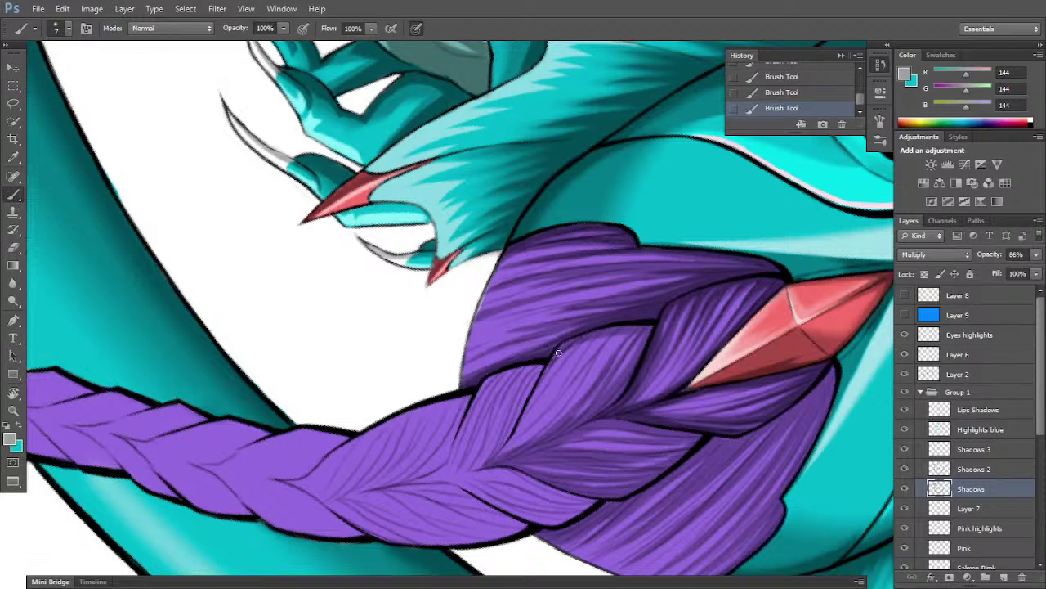
- Fill the middle of the large right braid strand with long shadow strokes that follow the hair lines
drag(550, 367, 524, 422)
mouse_move(608, 335)
mouse_down()
mouse_move(620, 325)
mouse_move(533, 410)
mouse_move(589, 335)
mouse_up()
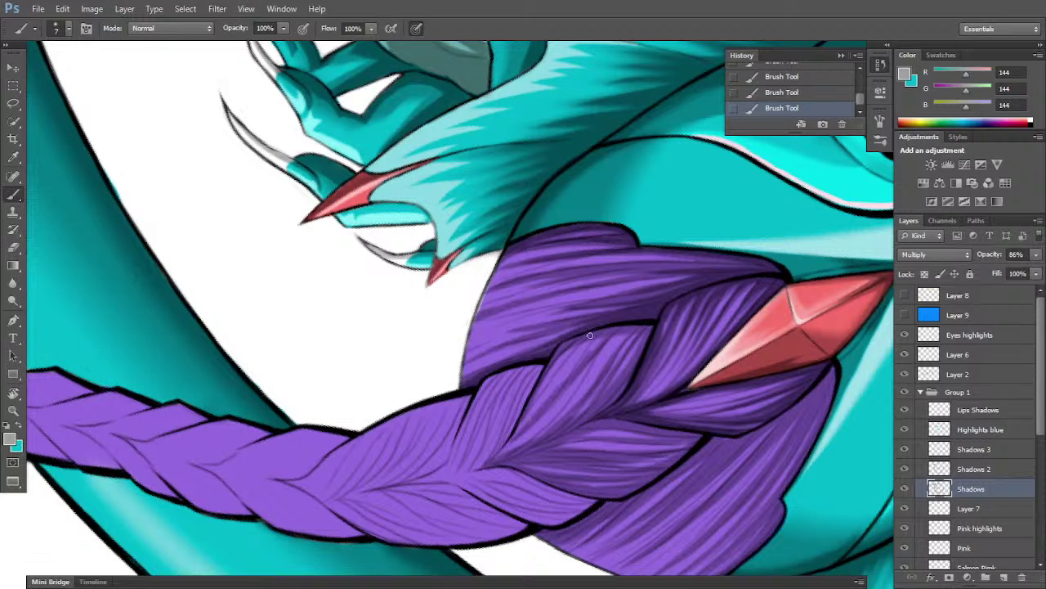
mouse_move(525, 425)
mouse_down()
mouse_move(578, 349)
mouse_move(602, 339)
mouse_up()
drag(545, 403, 605, 335)
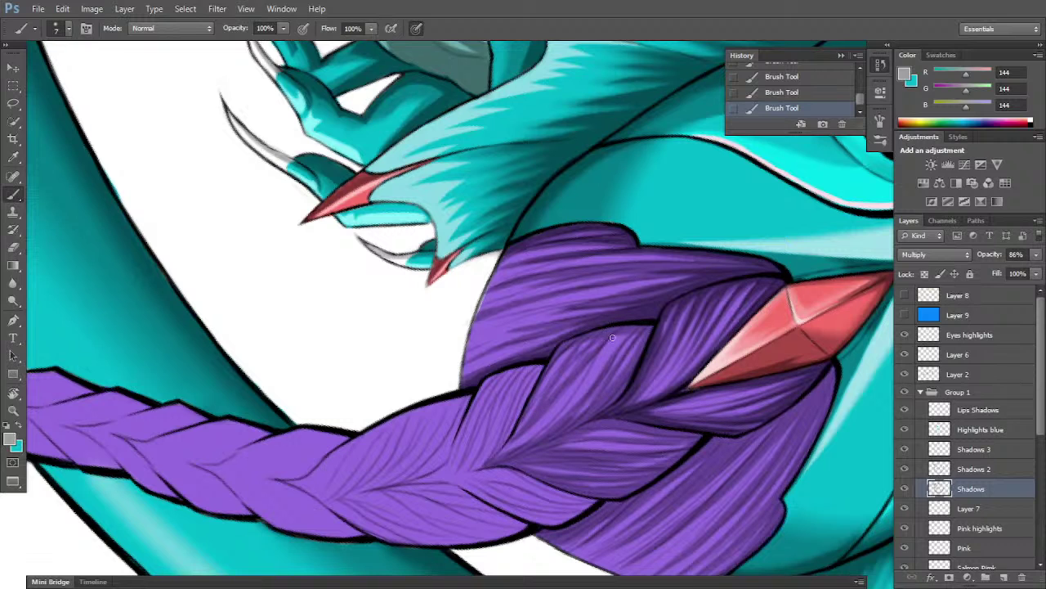
mouse_move(521, 439)
mouse_down()
mouse_move(550, 380)
mouse_move(584, 346)
mouse_move(505, 450)
mouse_move(580, 390)
mouse_move(499, 463)
mouse_move(622, 338)
mouse_move(564, 412)
mouse_move(629, 336)
mouse_up()
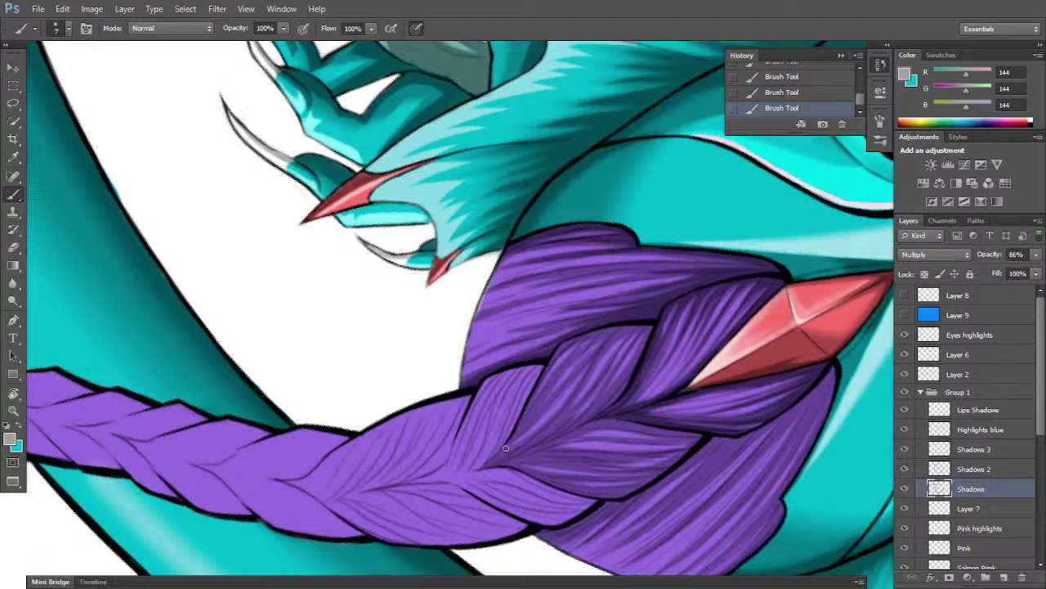
- Deepen the large right braid strand with darker strokes on the Shadows 2 layer, from the braid's centre outward and beneath the overlapping strand
click(985, 471)
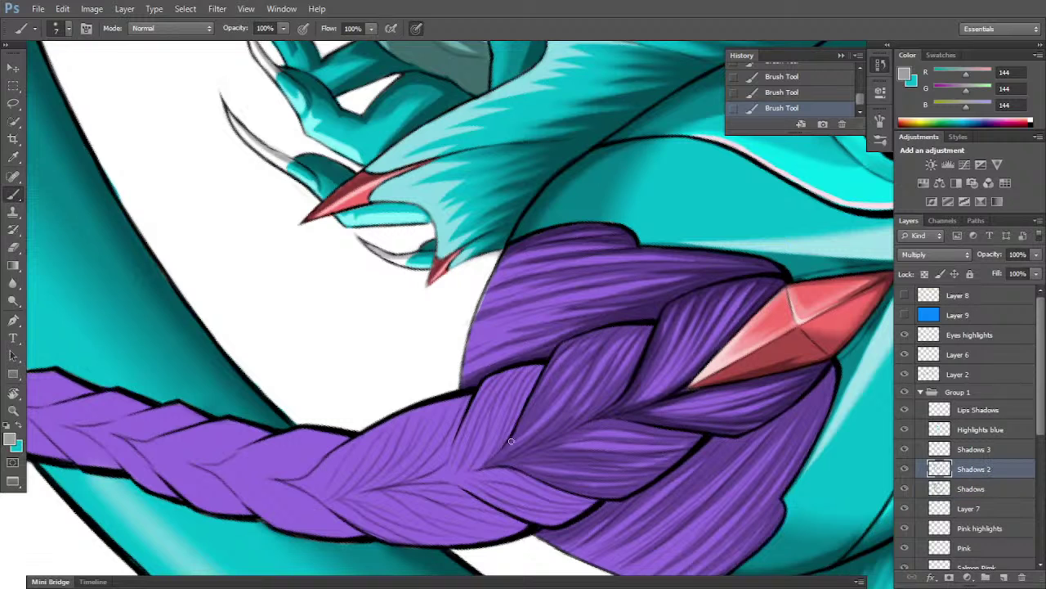
drag(500, 450, 576, 376)
drag(514, 445, 580, 345)
drag(521, 425, 603, 326)
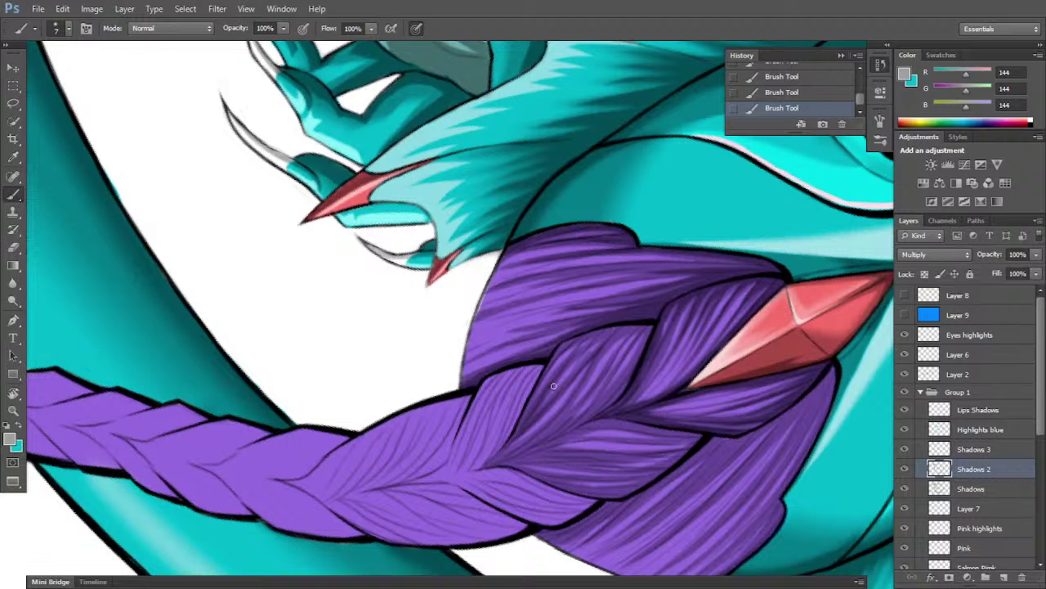
mouse_move(568, 365)
mouse_down()
mouse_move(596, 337)
mouse_move(587, 334)
mouse_up()
drag(548, 367, 621, 329)
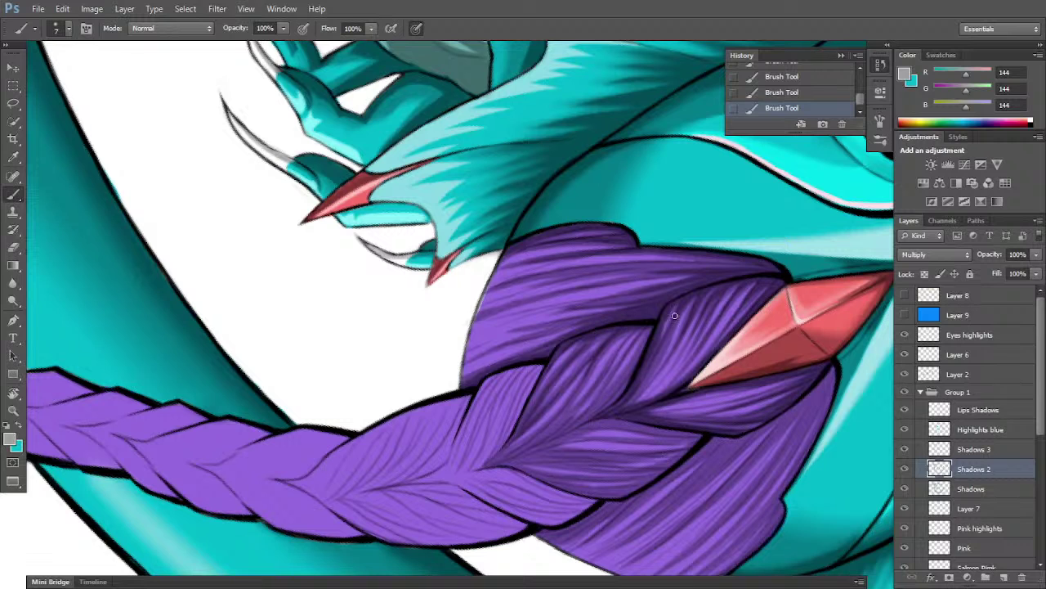
drag(652, 326, 630, 376)
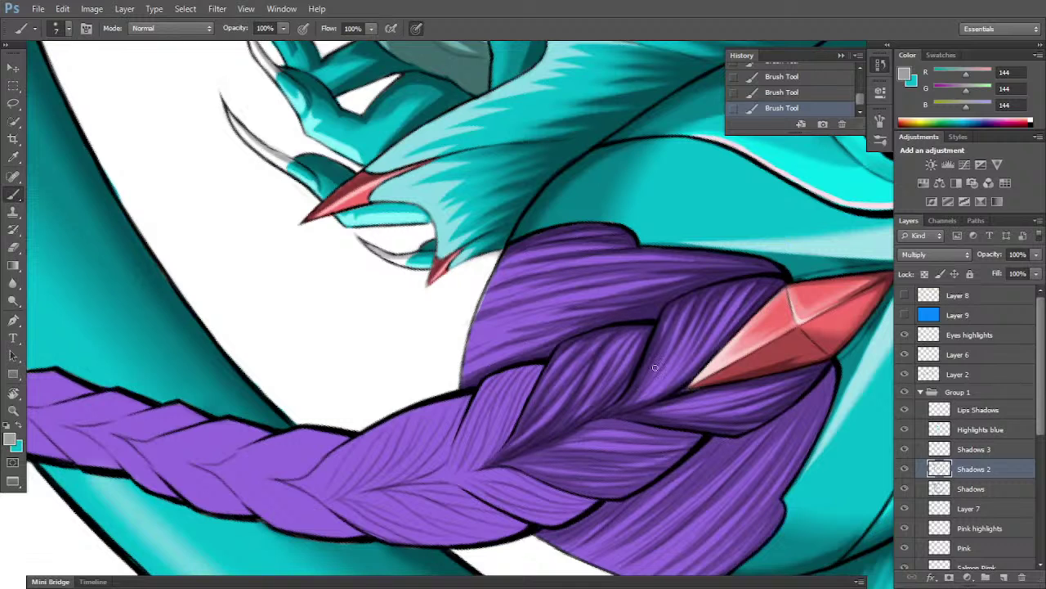
- Darken the outer part of the loose hair section left of the braid with Shadows 2 strokes running up from the gem
key(r)
drag(655, 368, 539, 376)
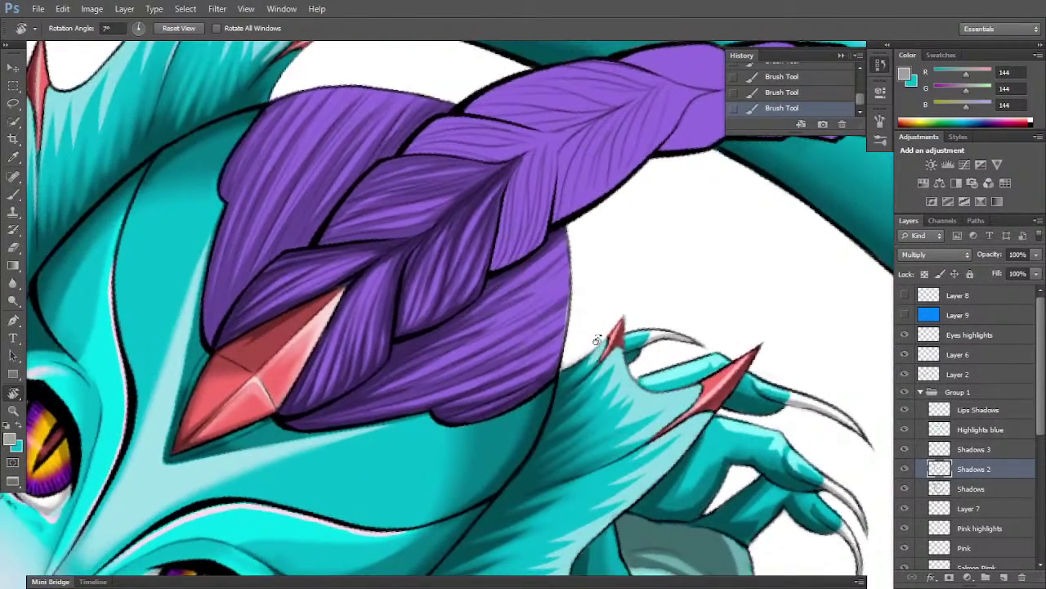
key(space)
drag(533, 333, 528, 388)
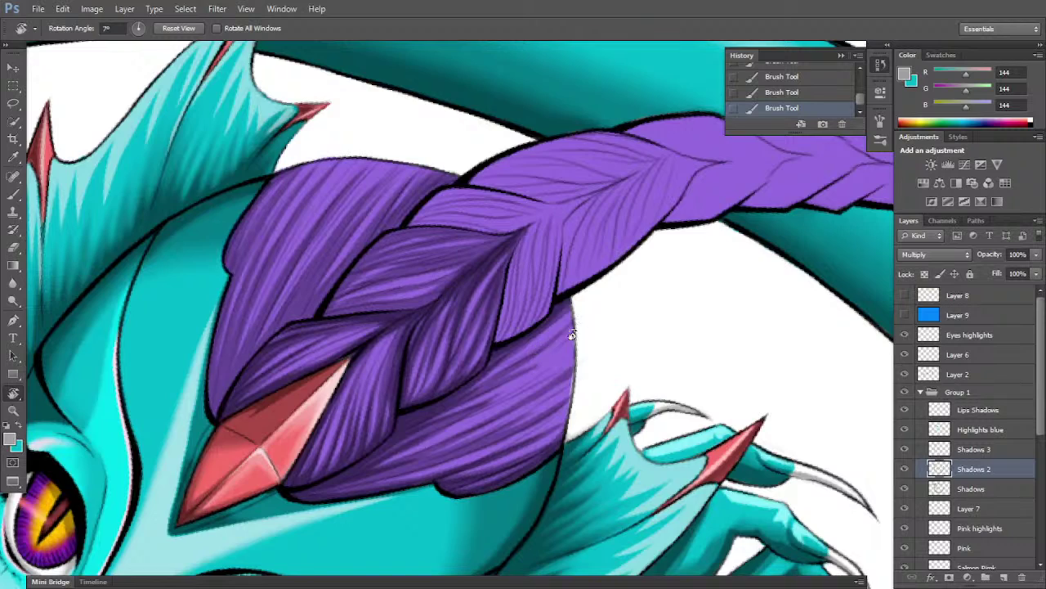
drag(580, 327, 581, 236)
key(Escape)
key(b)
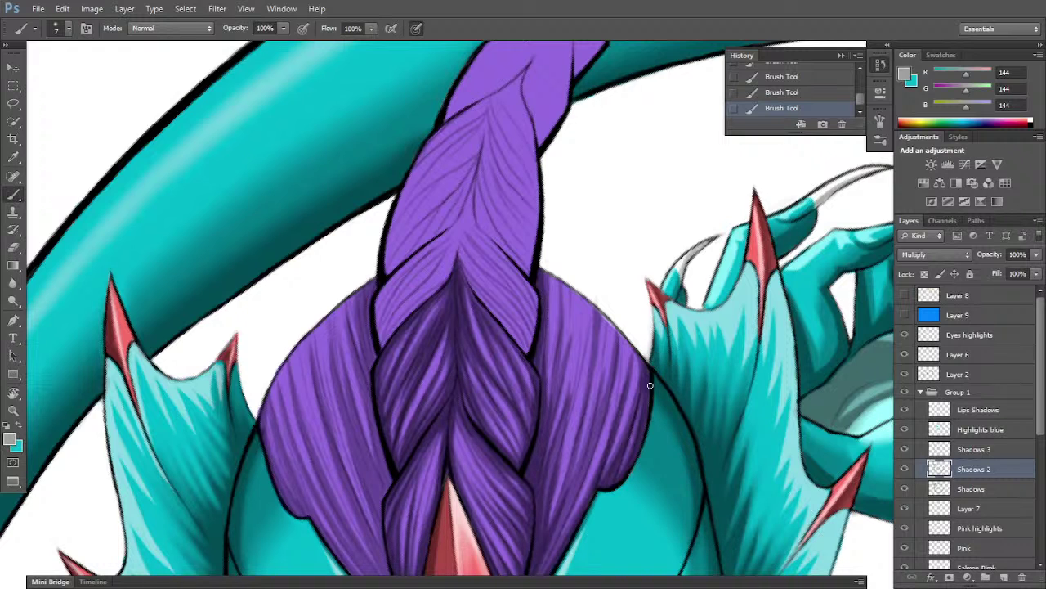
key(r)
drag(650, 385, 585, 483)
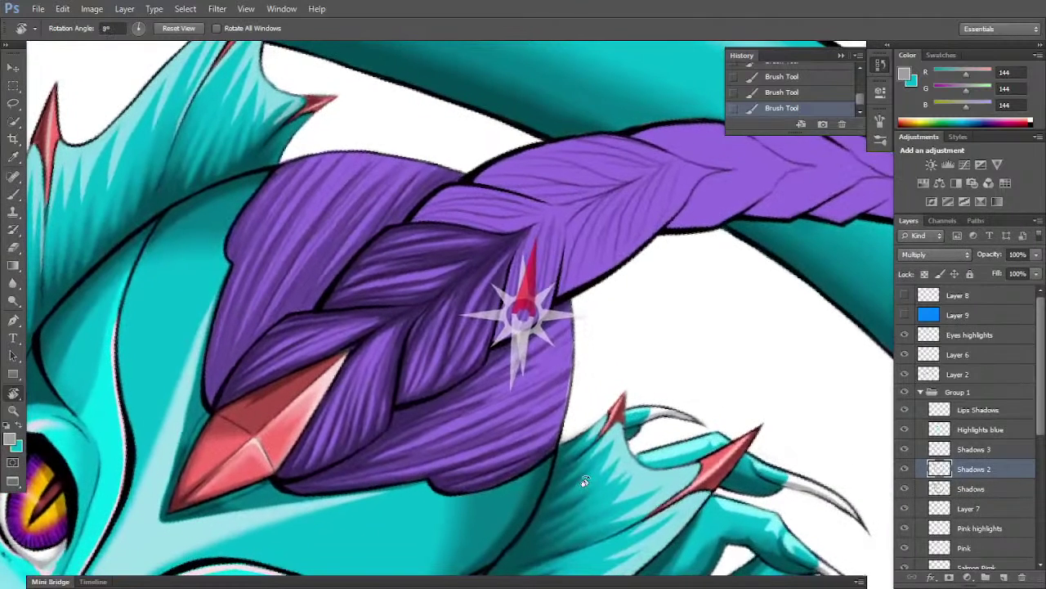
key(b)
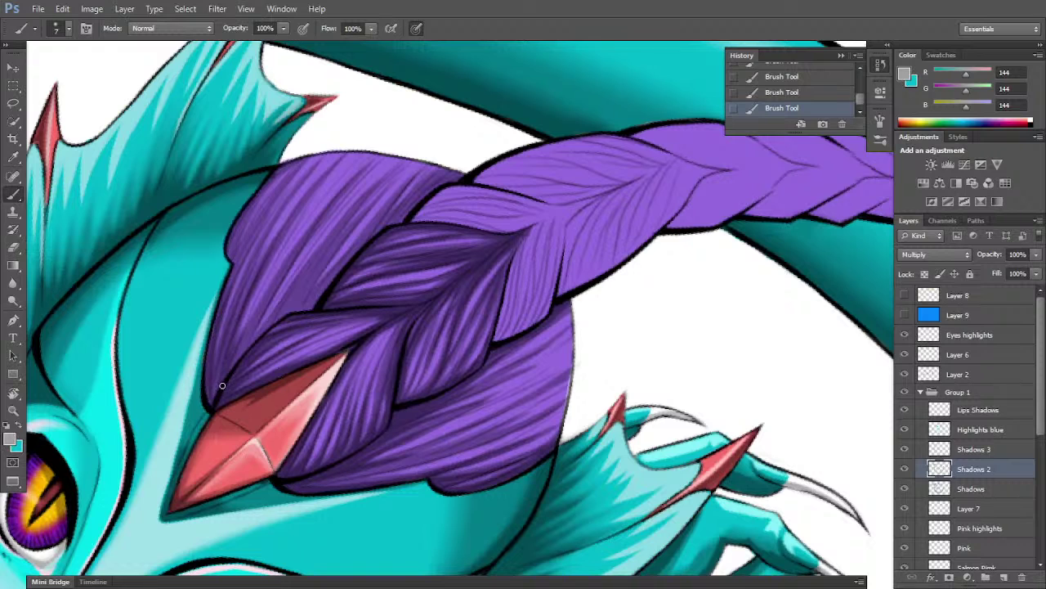
drag(238, 349, 303, 237)
drag(233, 367, 307, 237)
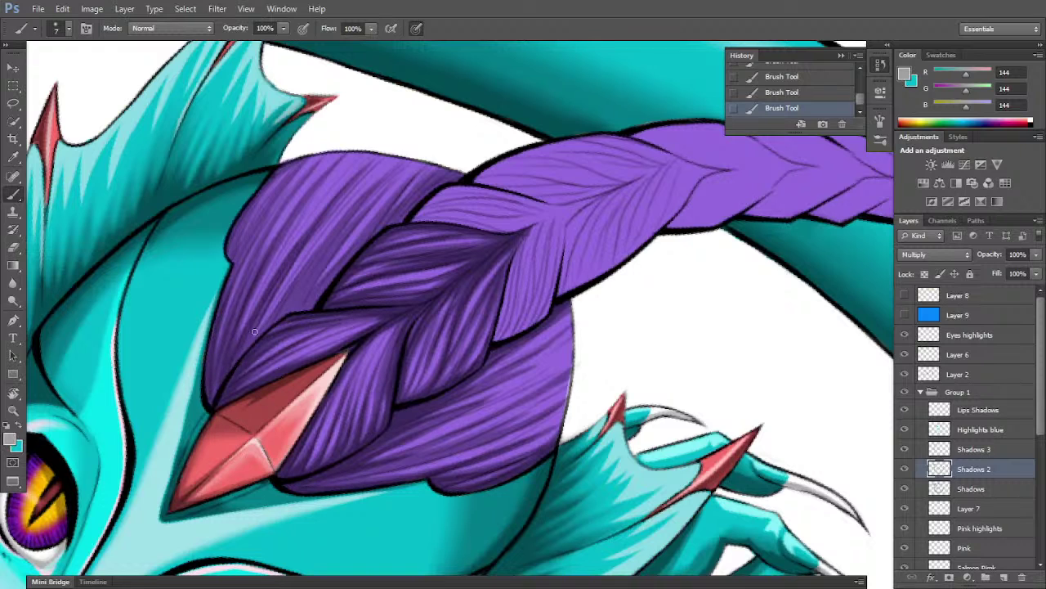
drag(254, 331, 274, 290)
mouse_move(236, 367)
mouse_down()
mouse_move(302, 245)
mouse_move(352, 188)
mouse_up()
drag(221, 324, 321, 143)
drag(233, 268, 313, 144)
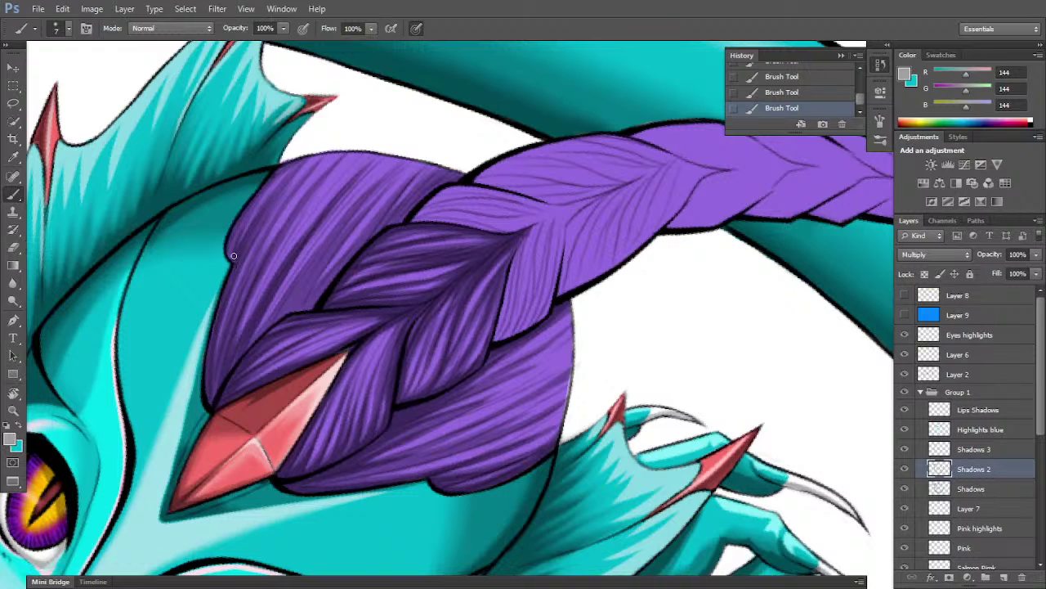
drag(234, 256, 258, 187)
- Add long Shadows 2 strokes through the middle of the left hair section, starting at the edge of the braid
drag(258, 335, 381, 186)
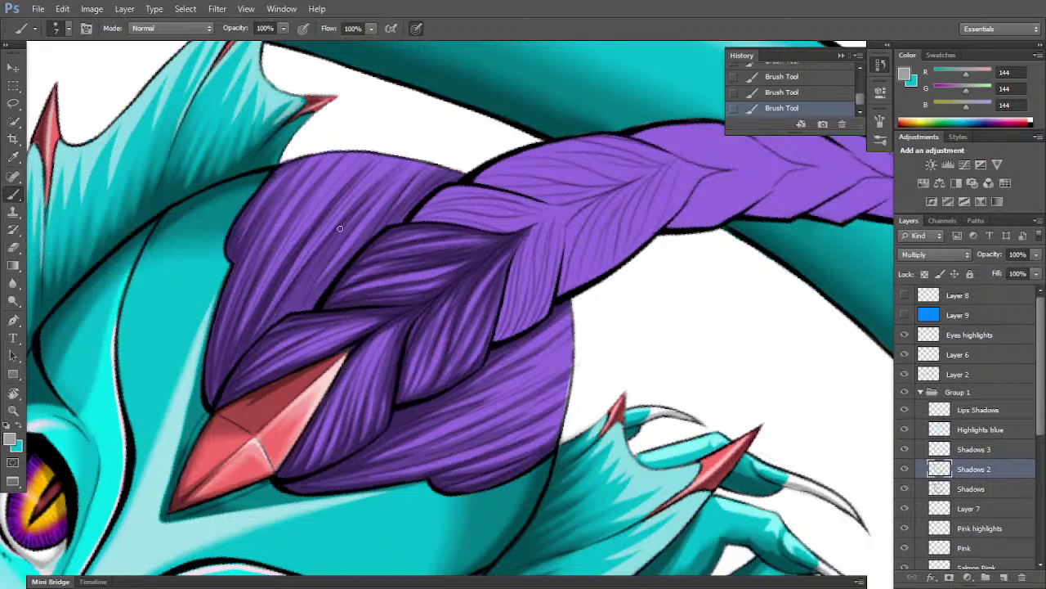
drag(260, 343, 319, 256)
drag(283, 314, 335, 236)
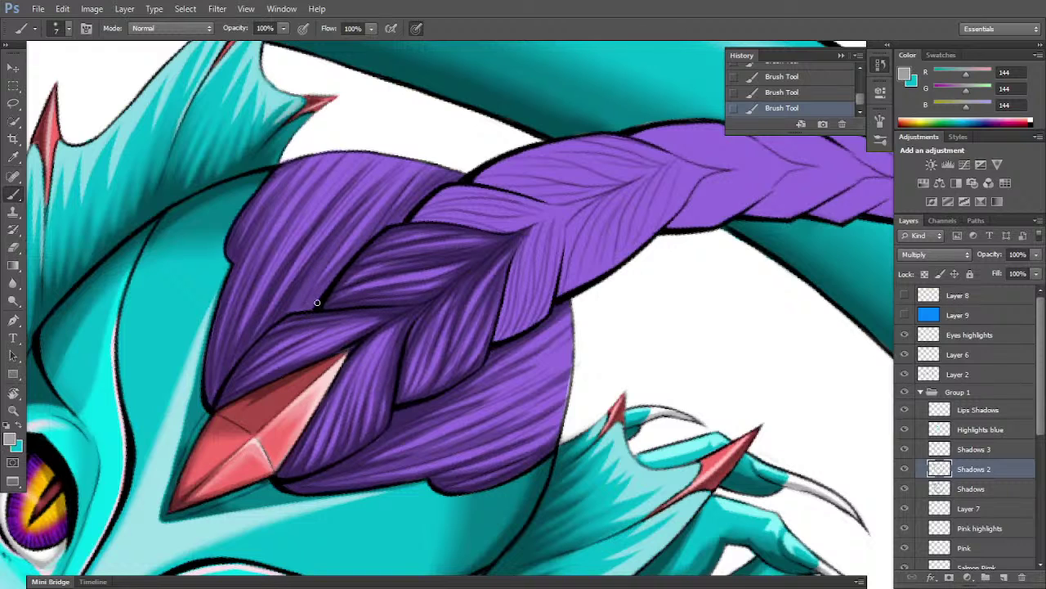
drag(287, 314, 360, 216)
drag(290, 310, 388, 179)
drag(311, 294, 394, 182)
drag(355, 224, 435, 136)
drag(297, 310, 371, 227)
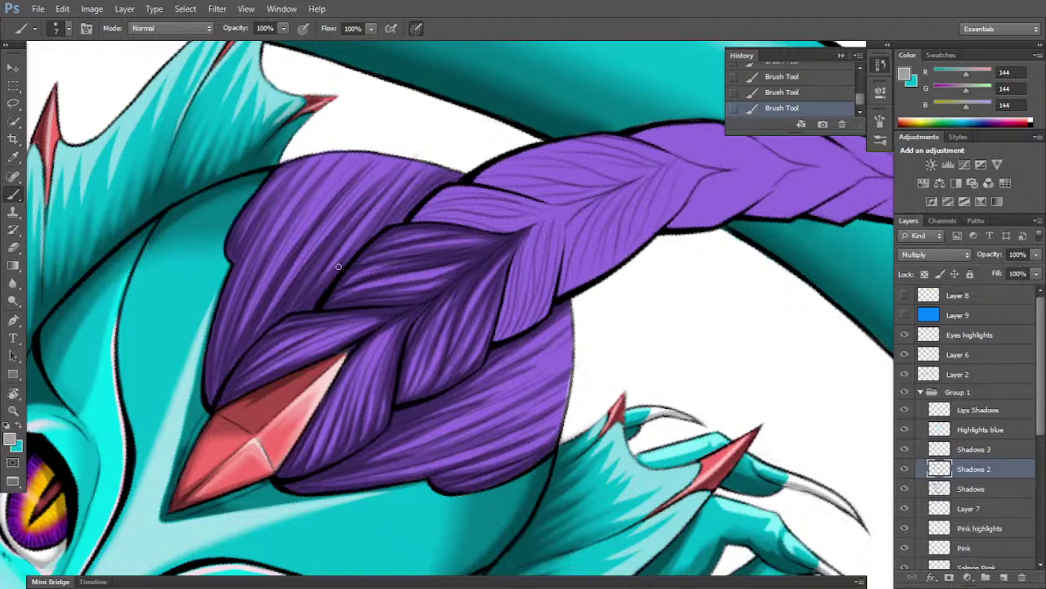
- Darken the upper inner edge of the left hair section where it tucks beneath the braid
mouse_move(338, 266)
mouse_down()
mouse_move(381, 216)
mouse_move(334, 275)
mouse_move(407, 180)
mouse_up()
drag(342, 271, 436, 149)
mouse_move(373, 235)
mouse_down()
mouse_move(431, 170)
mouse_move(383, 227)
mouse_move(451, 160)
mouse_move(378, 237)
mouse_move(449, 166)
mouse_move(388, 233)
mouse_move(468, 166)
mouse_up()
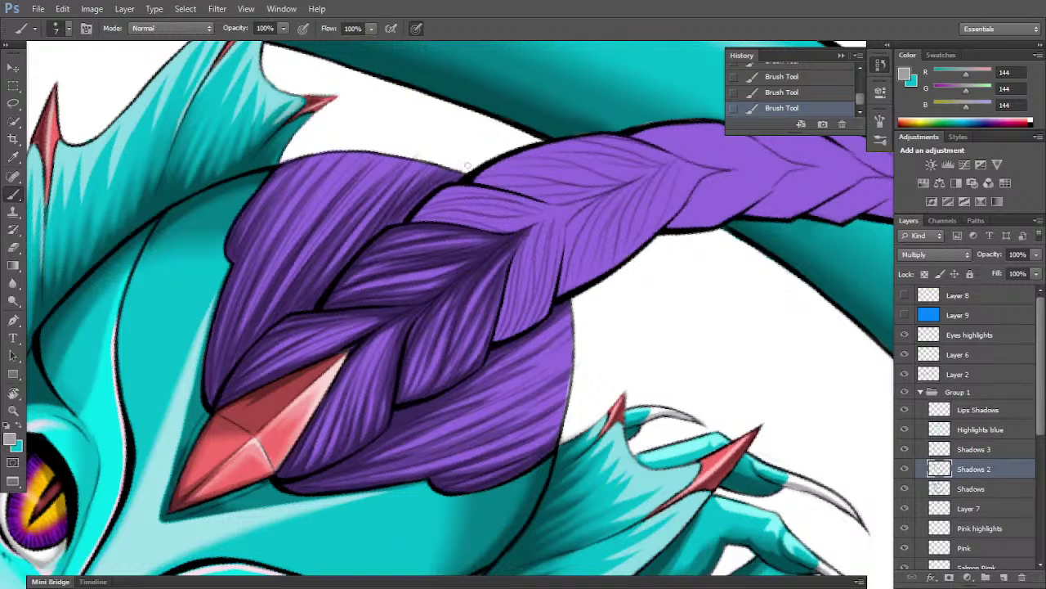
drag(404, 215, 461, 171)
drag(398, 219, 424, 197)
drag(394, 223, 421, 199)
- Erase the stray shadow paint at the left hair section's outline, near the base of the braid
key(r)
drag(654, 401, 652, 193)
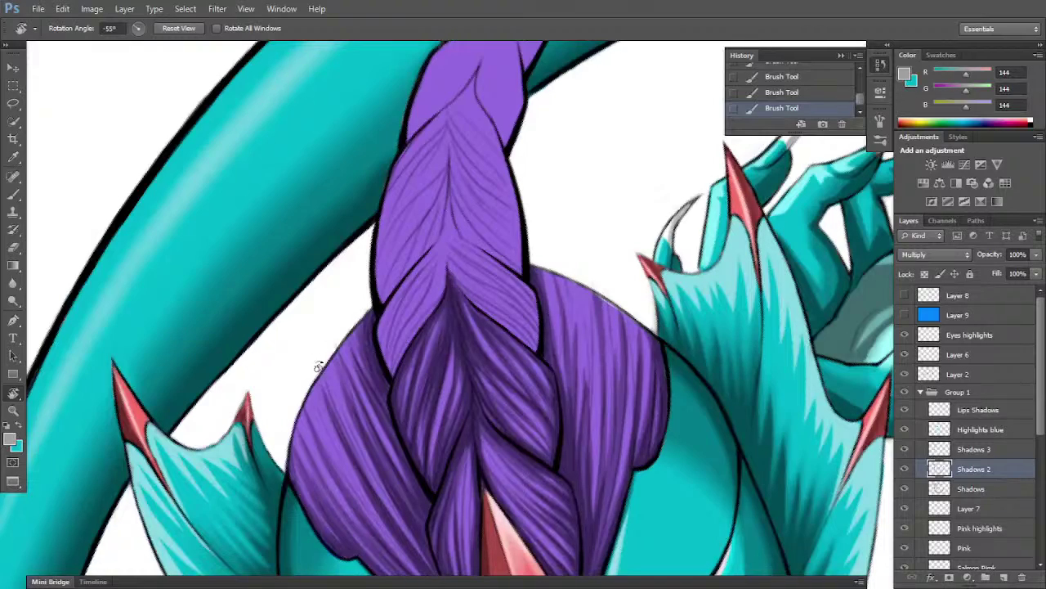
drag(318, 366, 335, 328)
key(e)
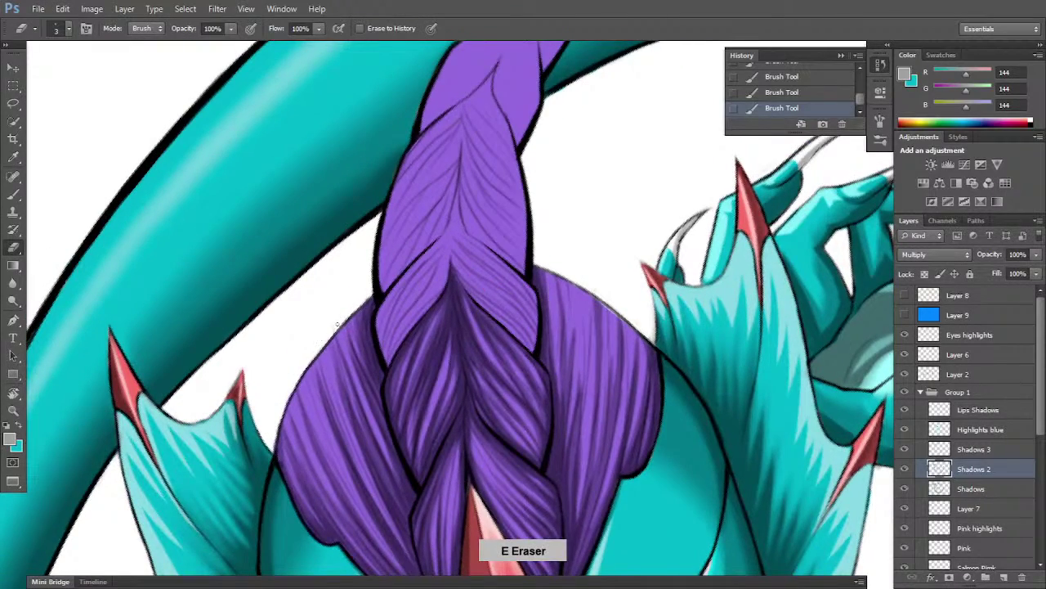
click(368, 297)
- Deepen the loose hair section right of the braid with Shadows 2 strokes running from the gem along its outer edge and middle
key(r)
mouse_move(704, 433)
mouse_down()
mouse_move(660, 498)
mouse_move(613, 523)
mouse_move(702, 438)
mouse_move(654, 444)
mouse_move(613, 335)
mouse_move(556, 270)
mouse_move(540, 360)
mouse_move(523, 352)
mouse_up()
key(space)
key(b)
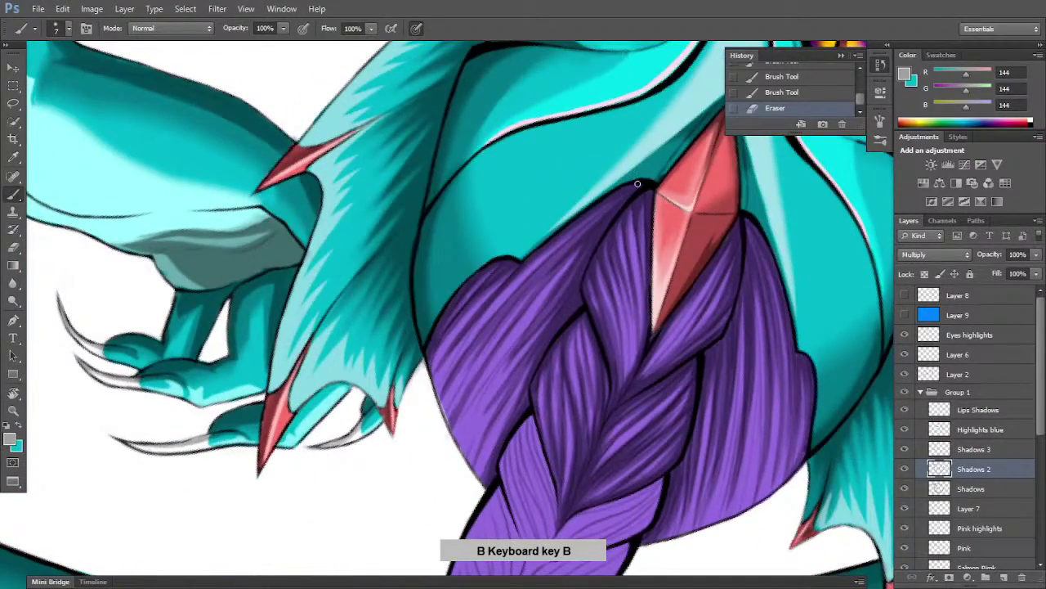
drag(572, 225, 565, 230)
drag(564, 232, 556, 237)
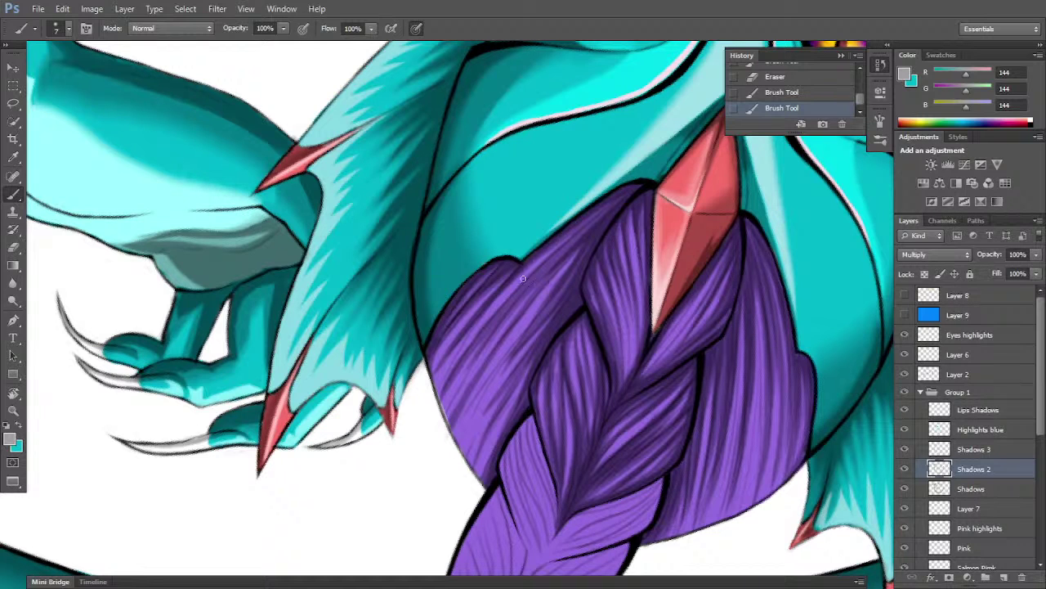
drag(581, 235, 551, 260)
drag(496, 322, 543, 269)
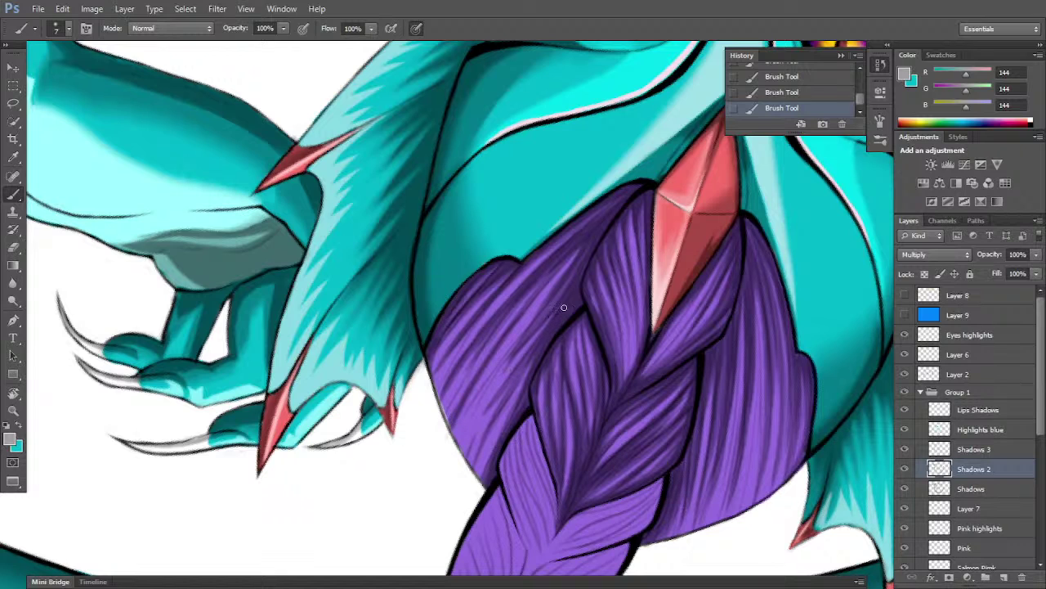
drag(494, 401, 573, 287)
- Create a new layer directly above the Highlights blue layer
key(r)
drag(619, 234, 384, 283)
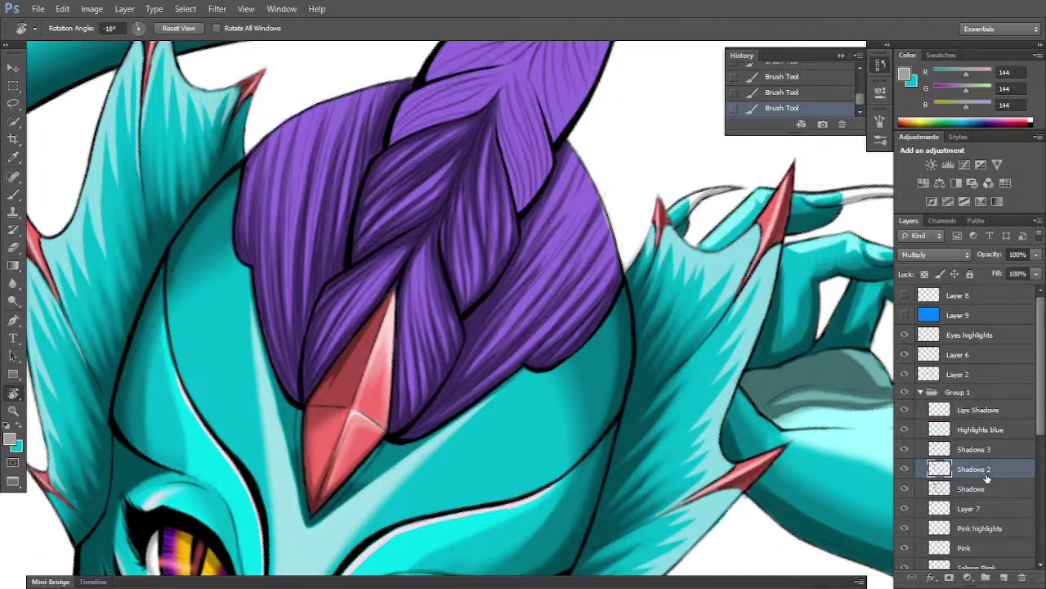
click(996, 432)
click(1004, 577)
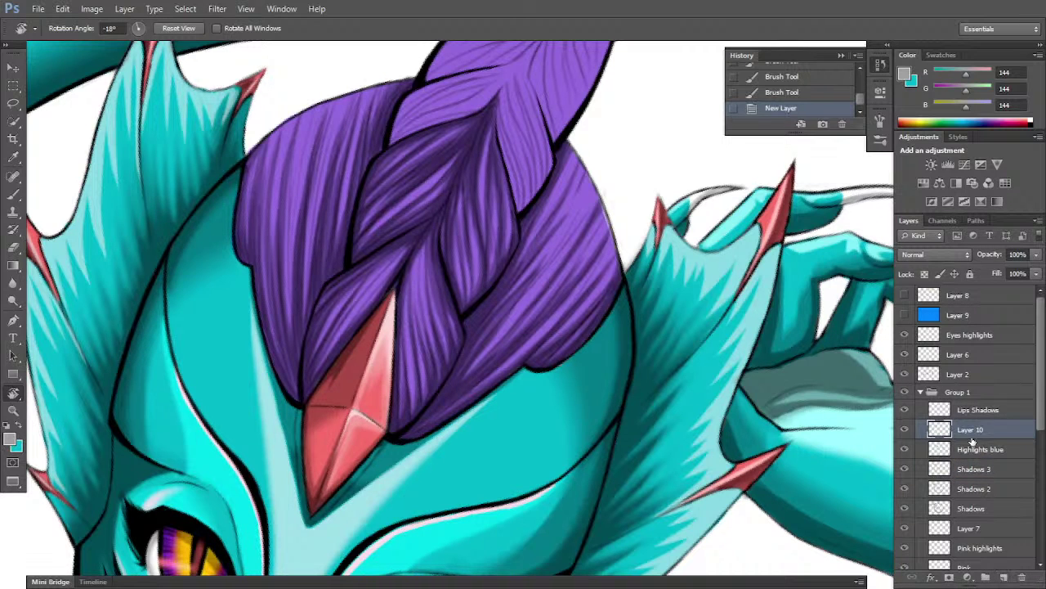
- Rename the new layer as Highlights purple 10 and set its blend mode to Screen
double_click(977, 430)
click(976, 430)
text(Highlights pur)
key(BackSpace)
key(BackSpace)
key(BackSpace)
key(BackSpace)
key(Return)
click(950, 254)
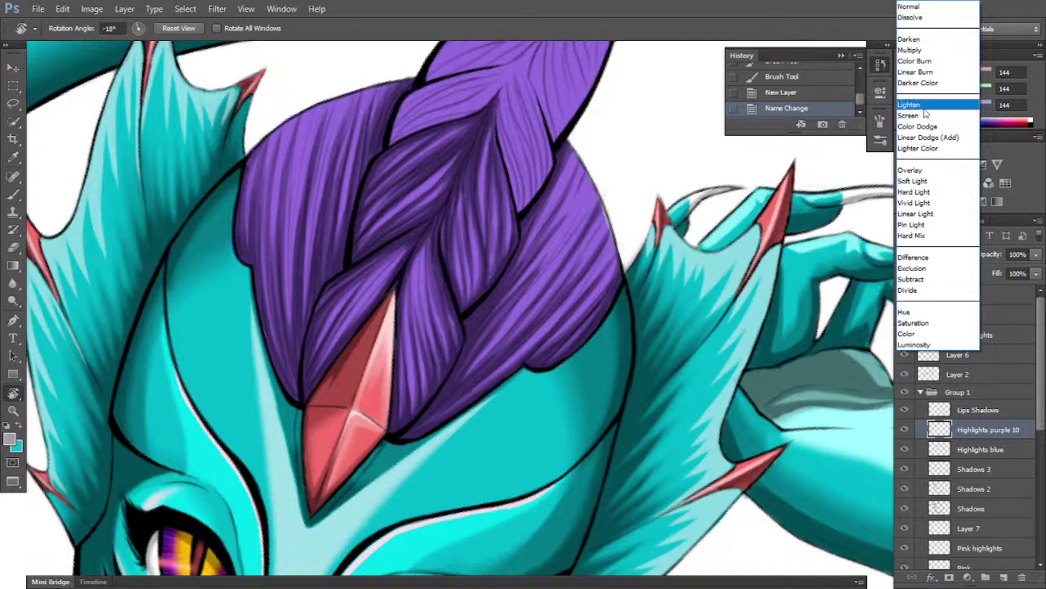
click(928, 115)
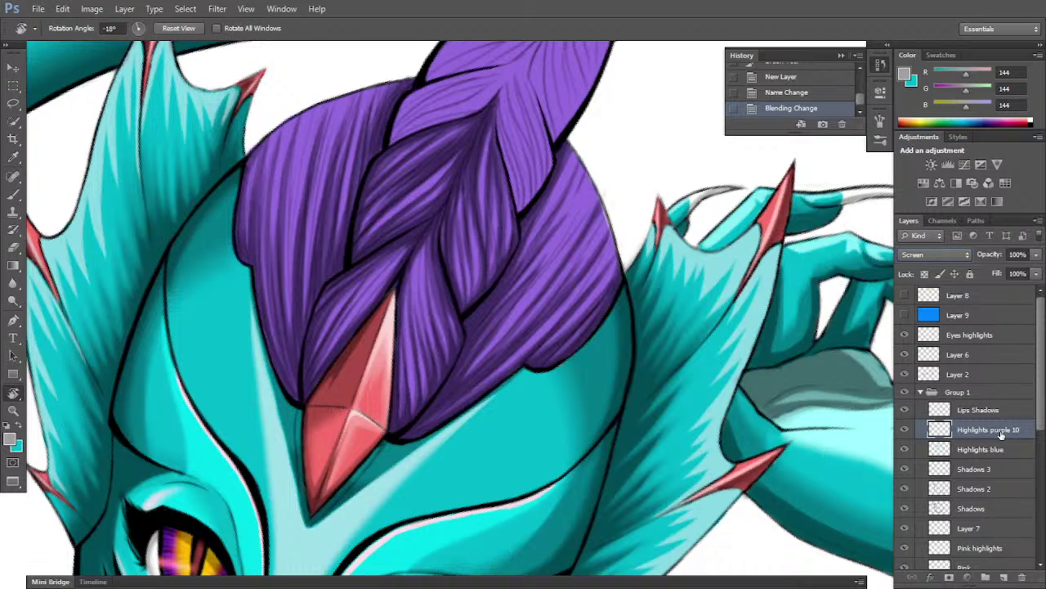
- Sample the bright purple swatch above the mermaid as the foreground colour for the hair highlights
drag(631, 183, 629, 180)
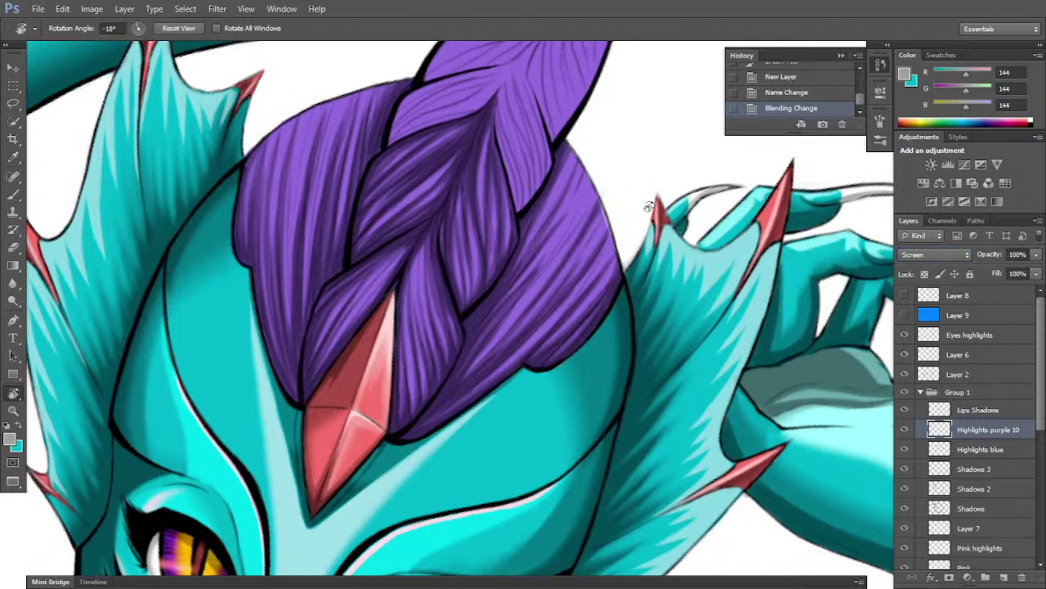
key(ctrl+minus)
key(ctrl+minus)
key(ctrl+minus)
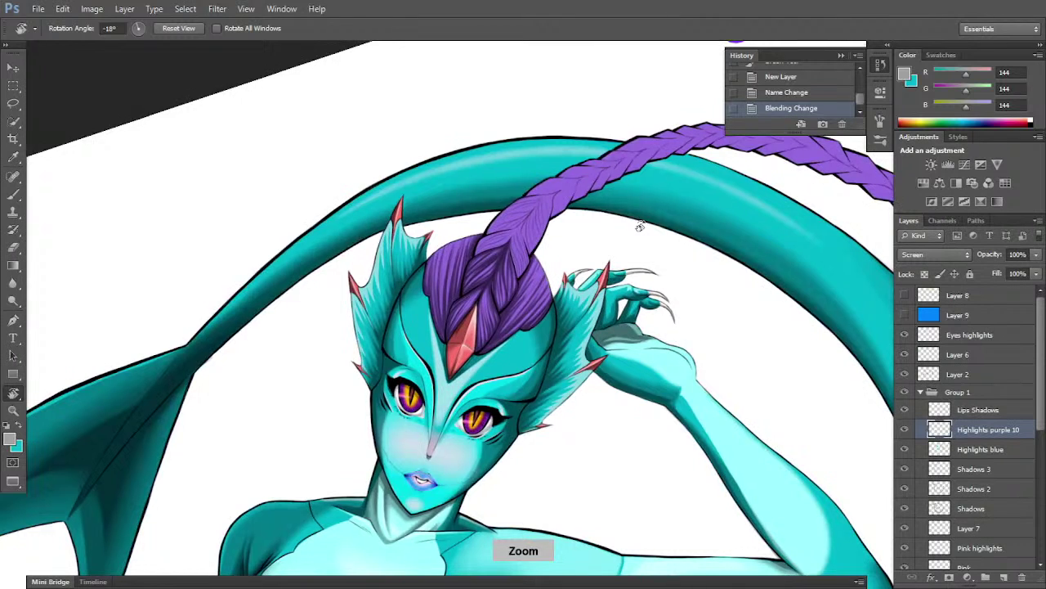
drag(680, 277, 545, 433)
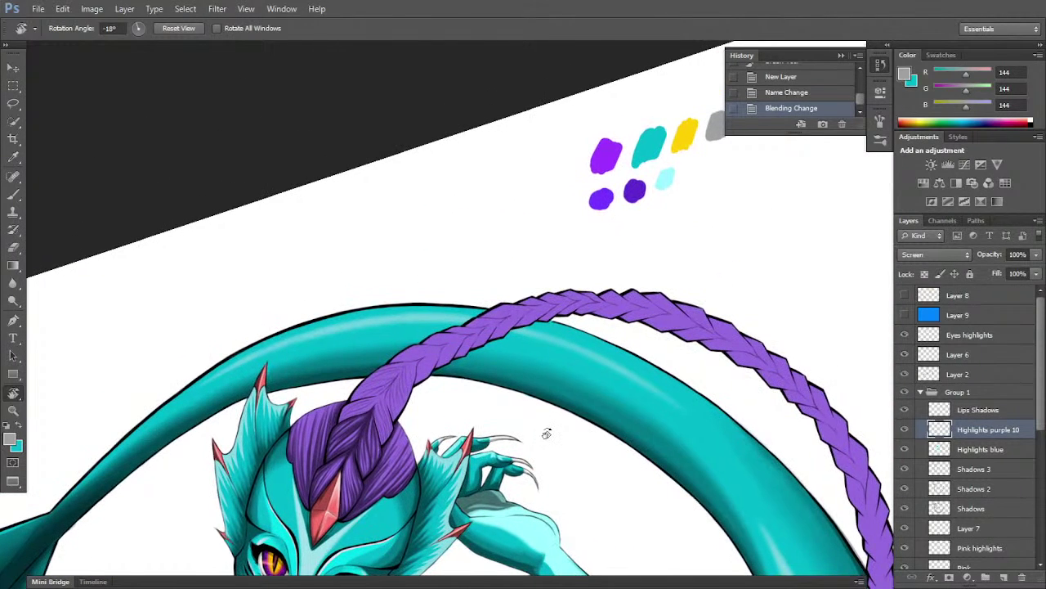
click(18, 156)
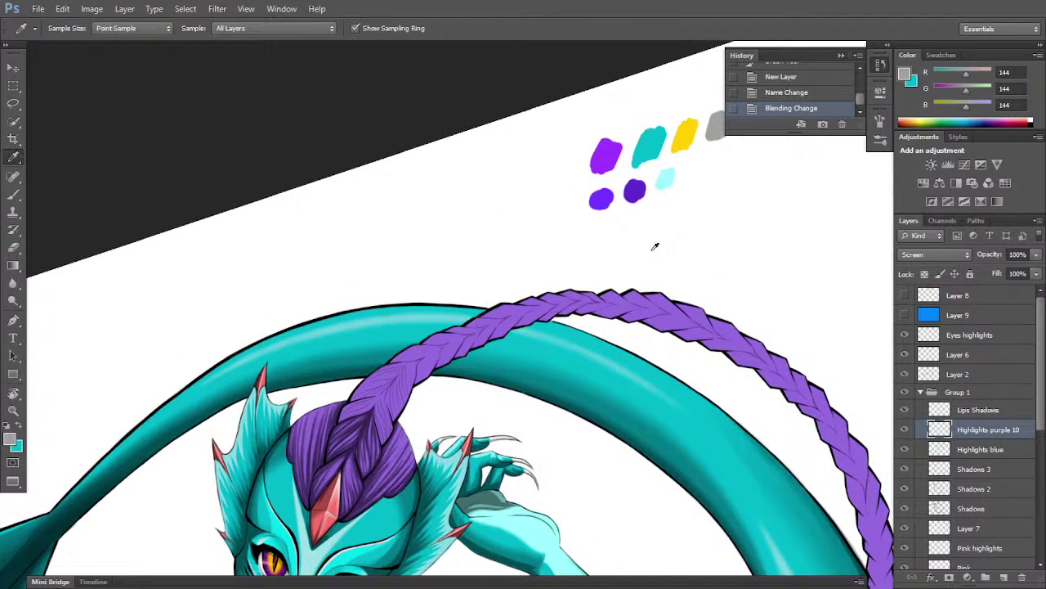
click(609, 147)
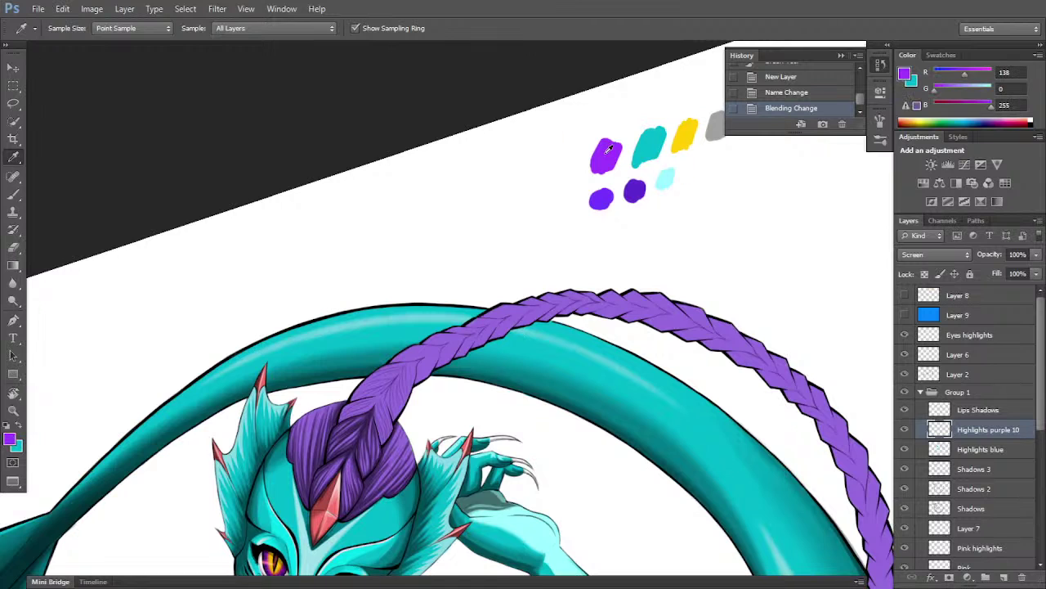
- Try purple highlight strokes on the unshaded braid strand just above the shaded ones, and erase them
key(space)
drag(424, 430, 538, 322)
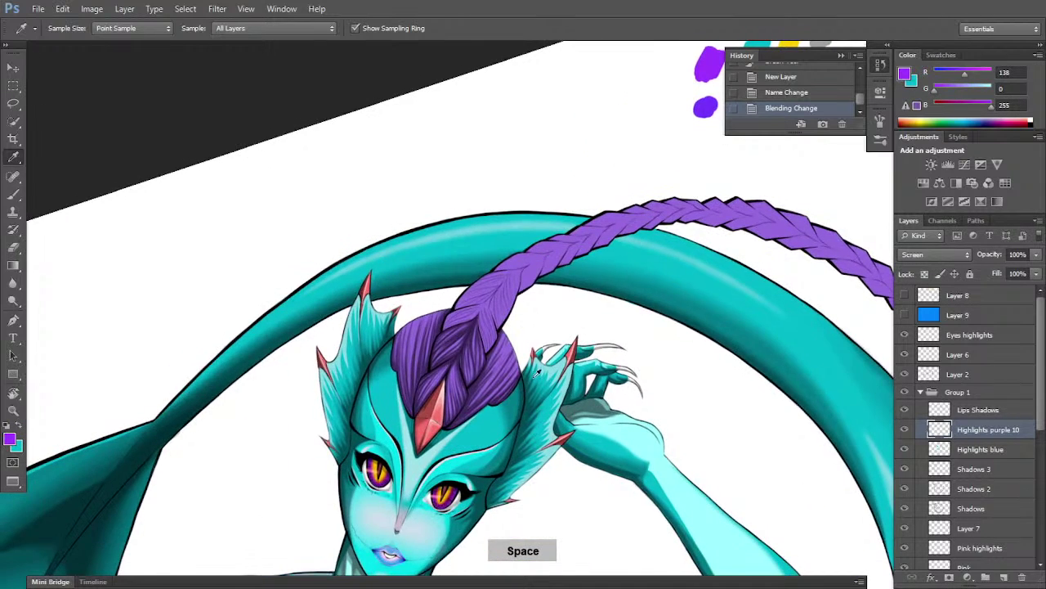
key(ctrl+plus)
key(ctrl+plus)
key(ctrl+plus)
key(b)
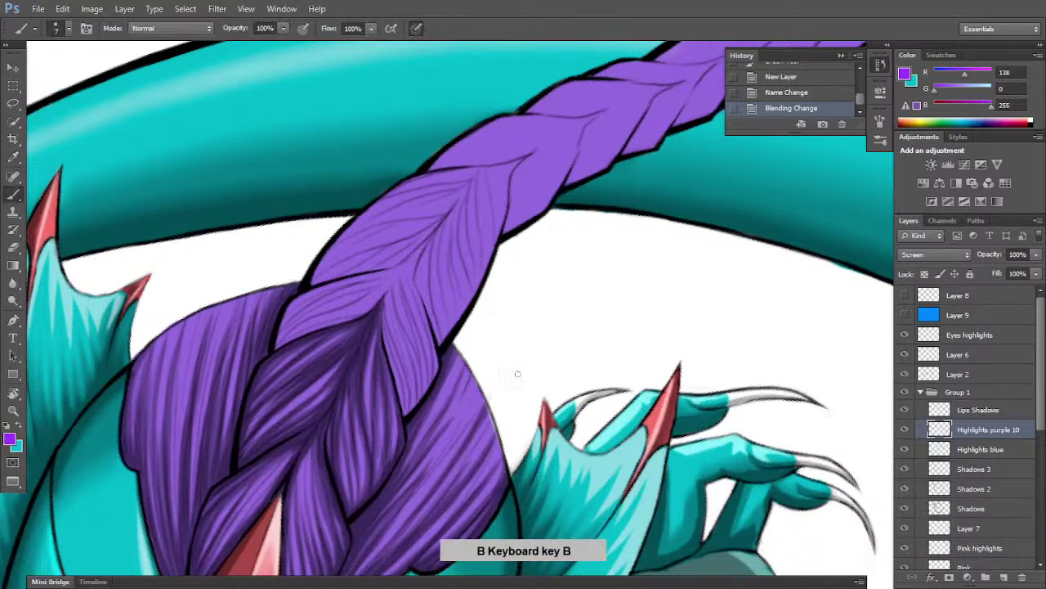
drag(295, 321, 348, 293)
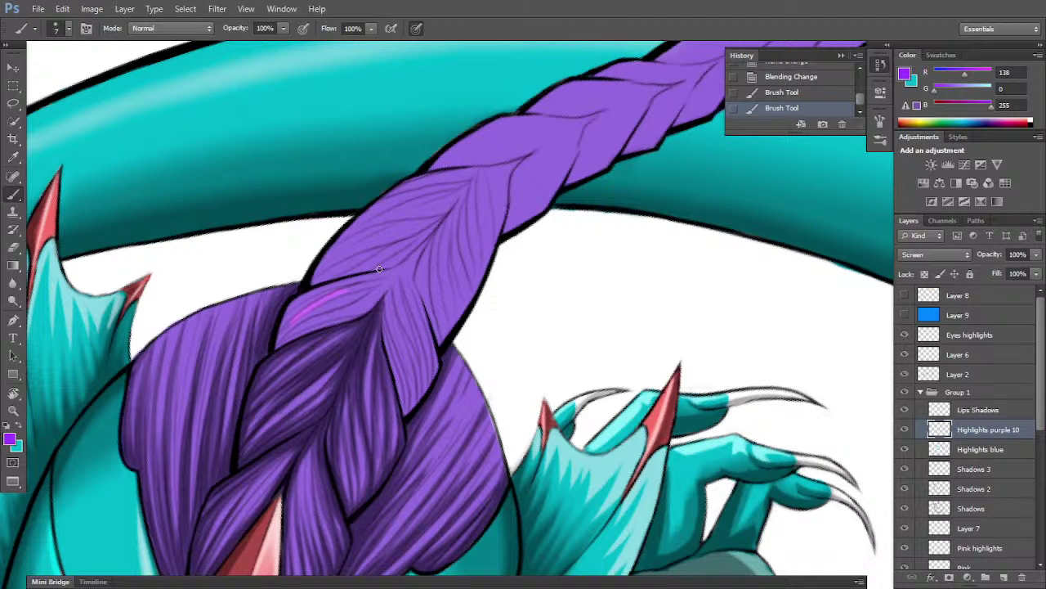
key(e)
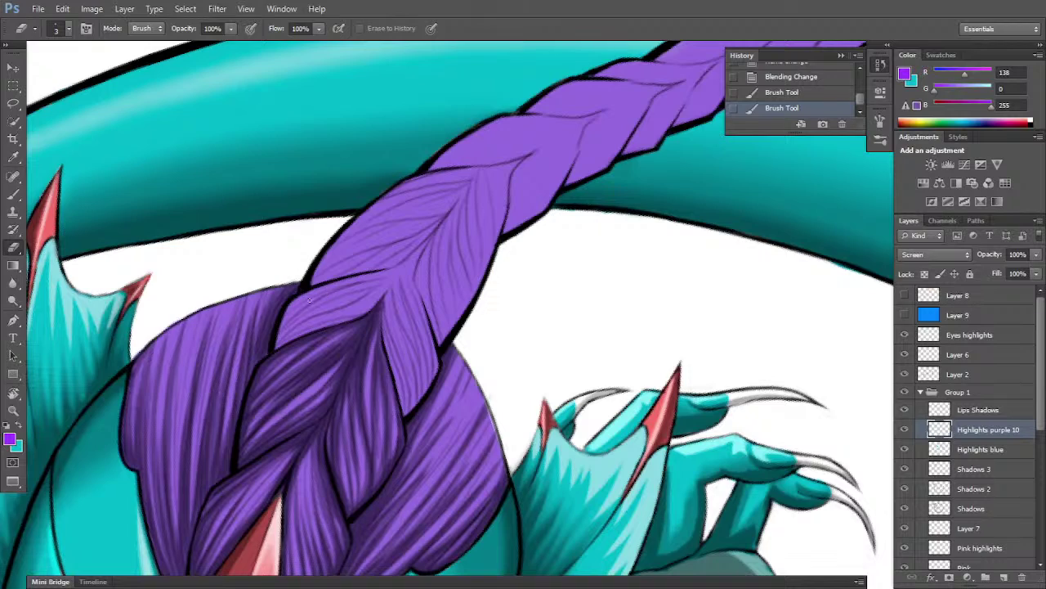
drag(309, 301, 371, 274)
- Paint purple highlight streaks along the braid strand bordering the gem's left edge on Highlights purple 10
key(r)
mouse_move(516, 422)
mouse_down()
mouse_move(556, 458)
mouse_move(668, 444)
mouse_move(590, 497)
mouse_up()
key(space)
drag(351, 397, 558, 315)
key(b)
key(r)
drag(469, 265, 364, 347)
key(b)
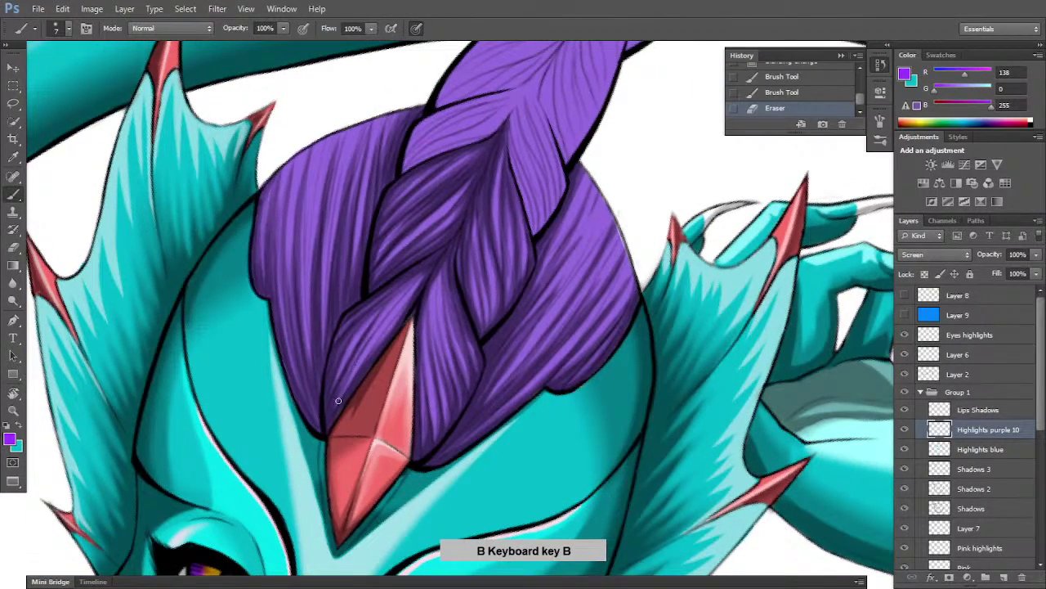
drag(338, 401, 407, 296)
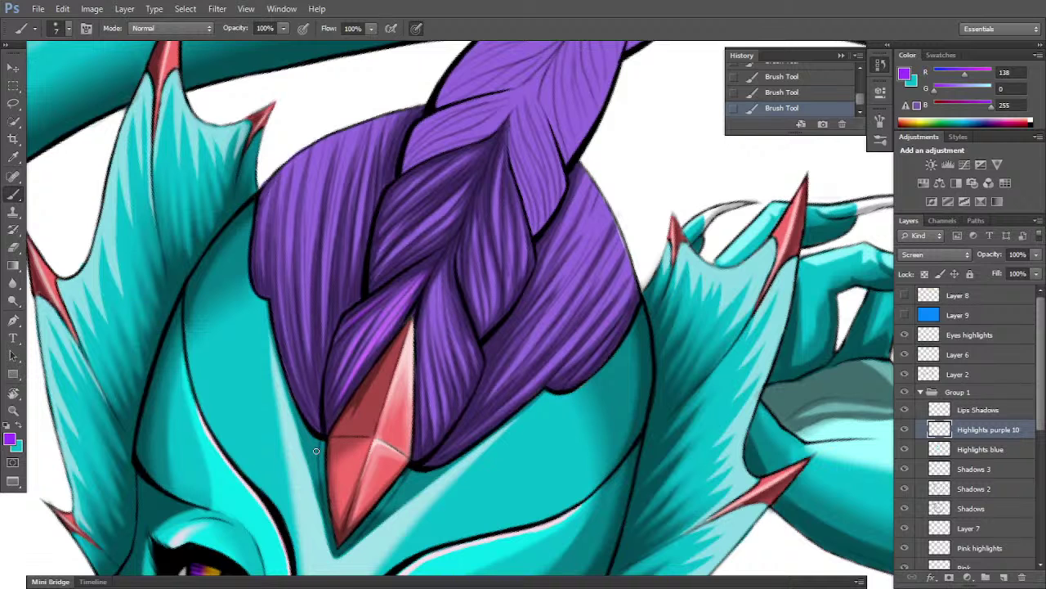
- Paint purple highlight streaks on the braid strand bordering the gem's right edge and erase the stray paint near its outline
key(r)
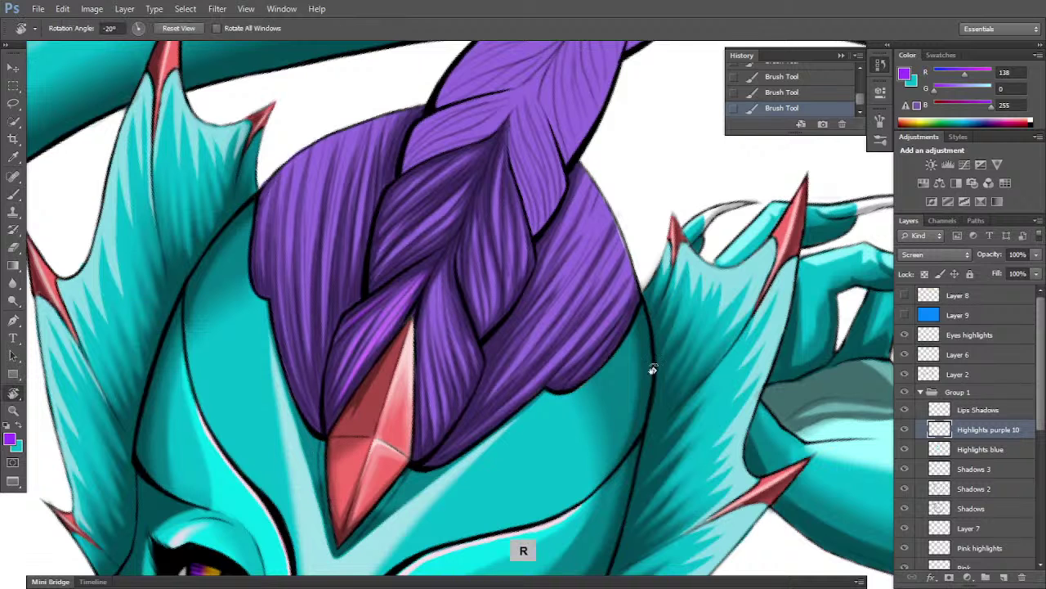
mouse_move(651, 367)
mouse_down()
mouse_move(630, 458)
mouse_move(603, 457)
mouse_move(586, 370)
mouse_up()
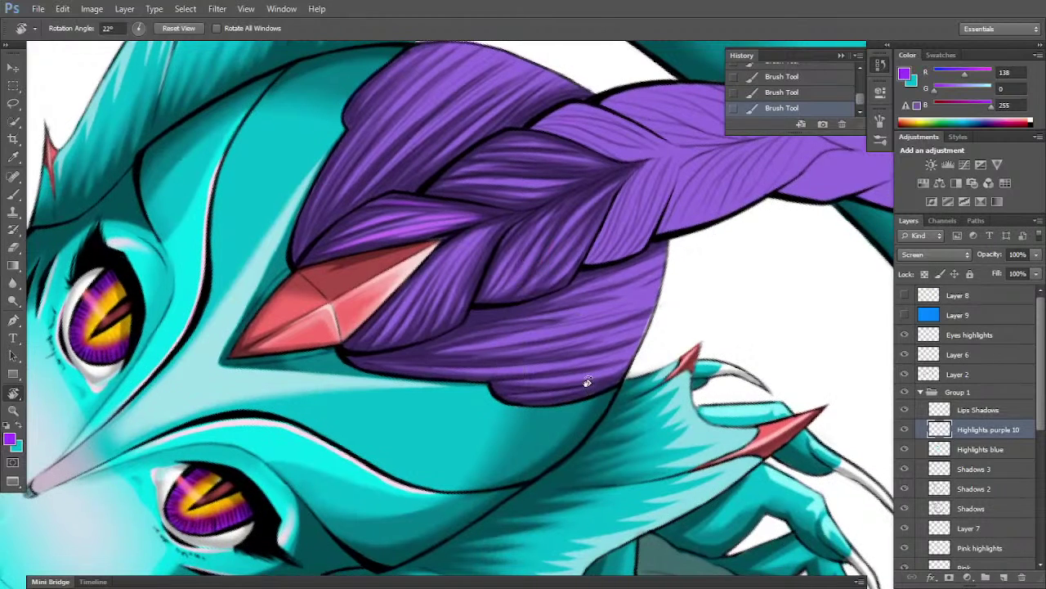
key(b)
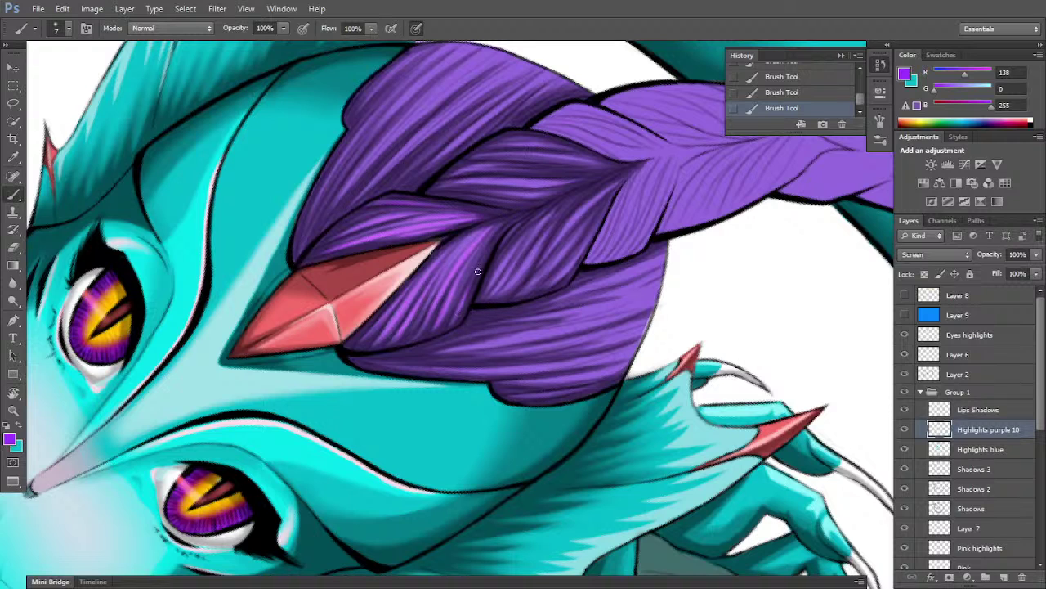
key(e)
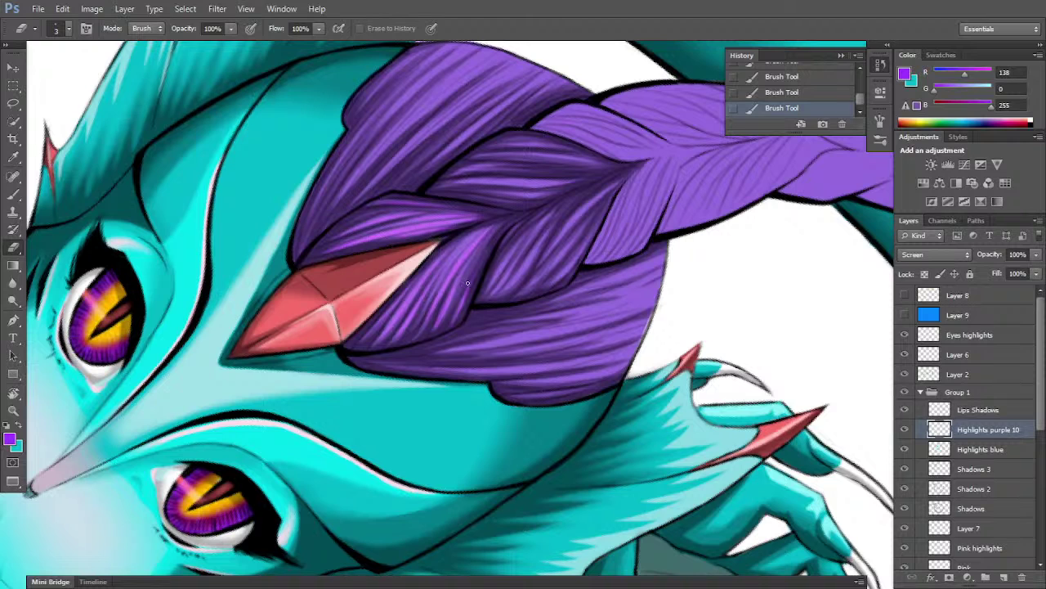
click(468, 283)
click(463, 271)
click(490, 226)
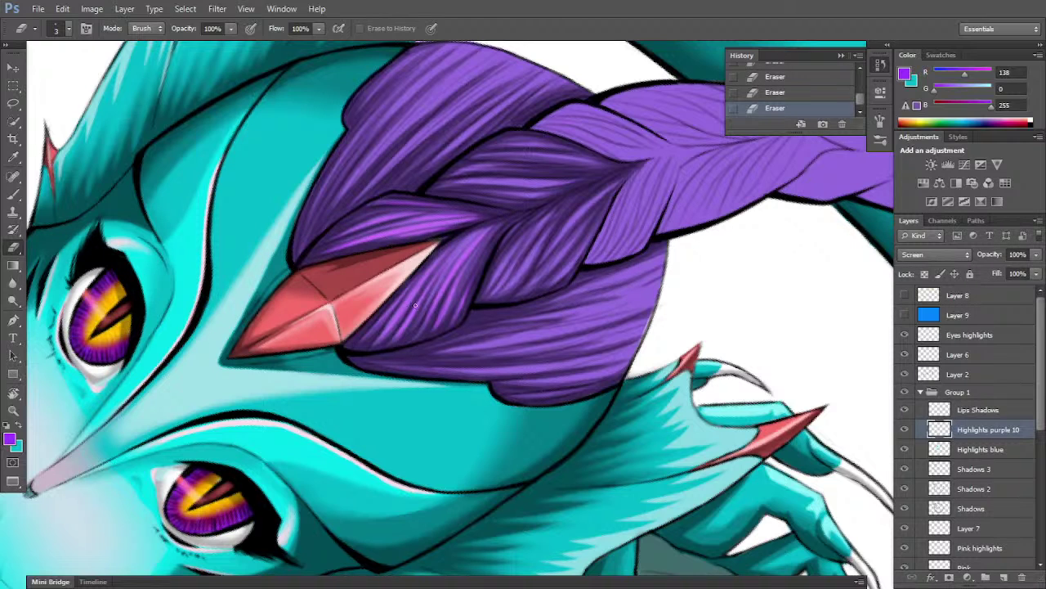
- Paint purple highlight streaks on the loose hair section left of the braid, along the side nearest the braid
key(r)
drag(512, 202, 659, 222)
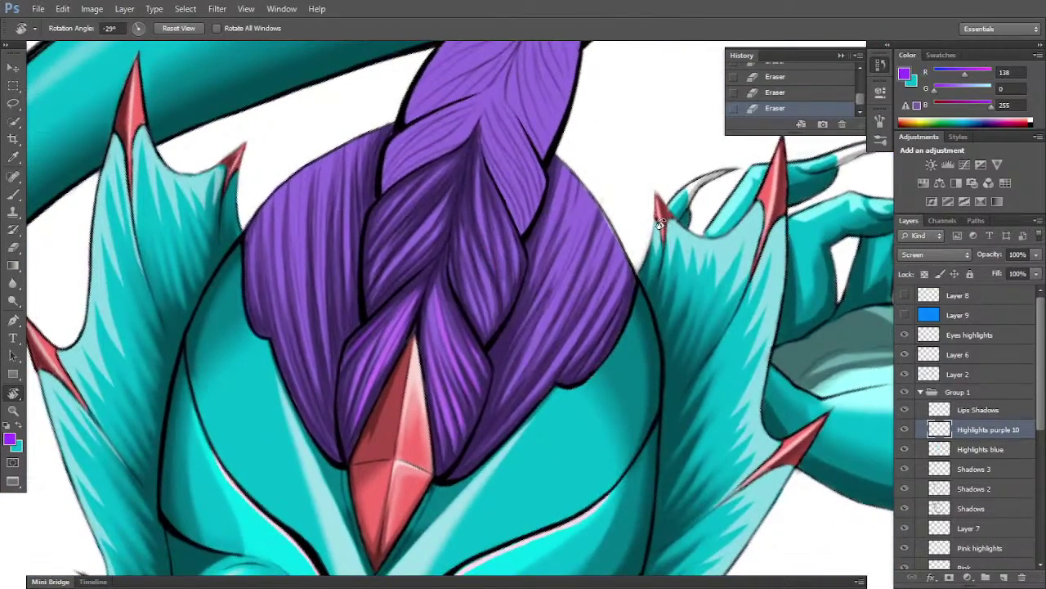
key(space)
drag(510, 297, 560, 351)
mouse_move(630, 351)
mouse_down()
mouse_move(327, 255)
mouse_move(303, 273)
mouse_up()
key(e)
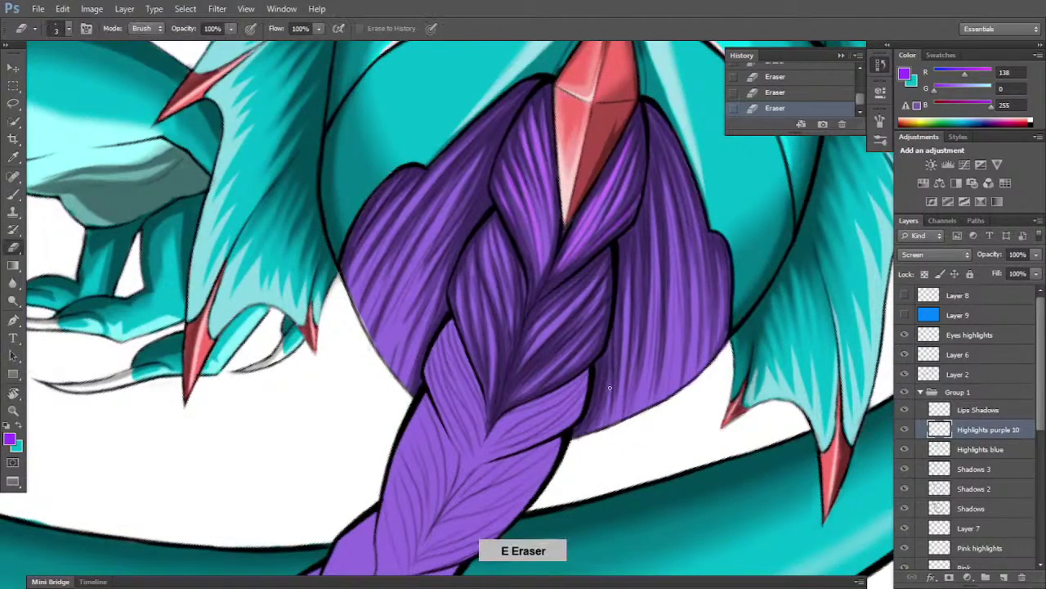
key(b)
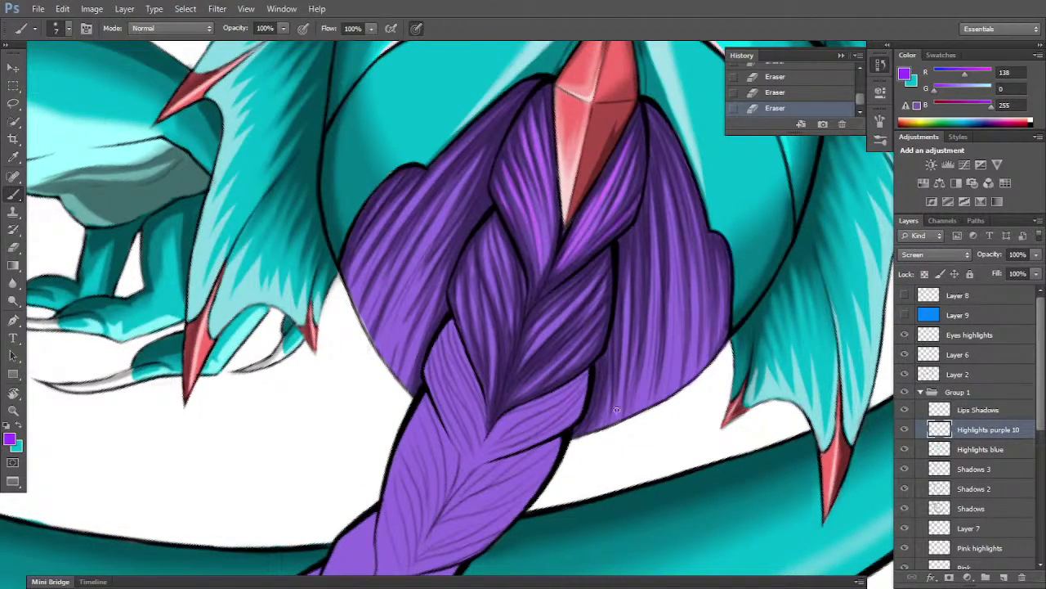
mouse_move(617, 409)
mouse_down()
mouse_move(619, 420)
mouse_move(623, 404)
mouse_up()
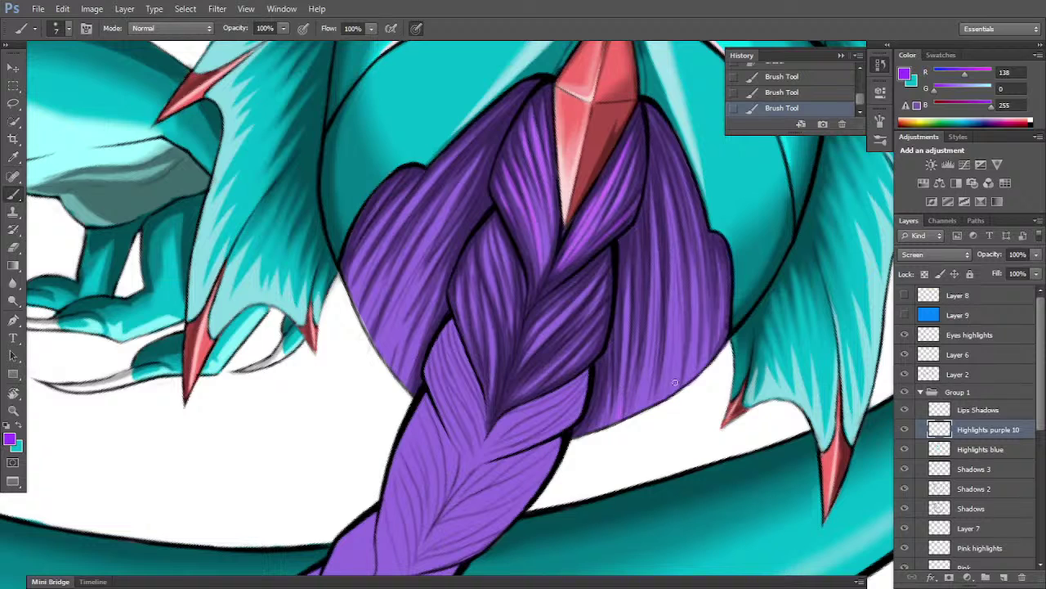
key(r)
mouse_move(675, 382)
mouse_down()
mouse_move(694, 444)
mouse_move(654, 474)
mouse_up()
key(b)
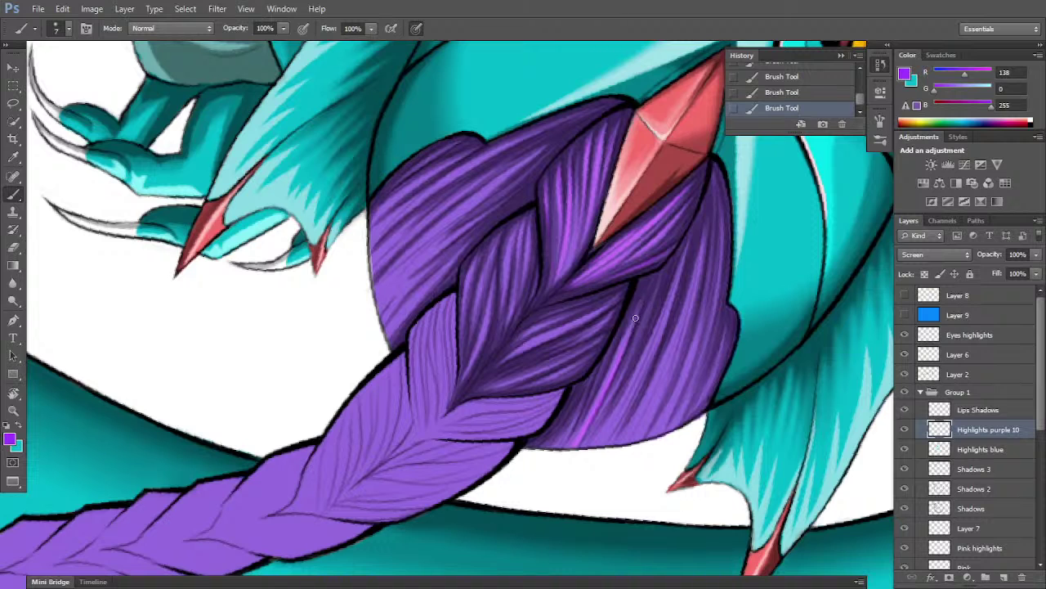
drag(635, 318, 627, 343)
- Add purple highlights through the middle of the left loose hair section, cleaning up and repainting their ends at the upper outline
key(r)
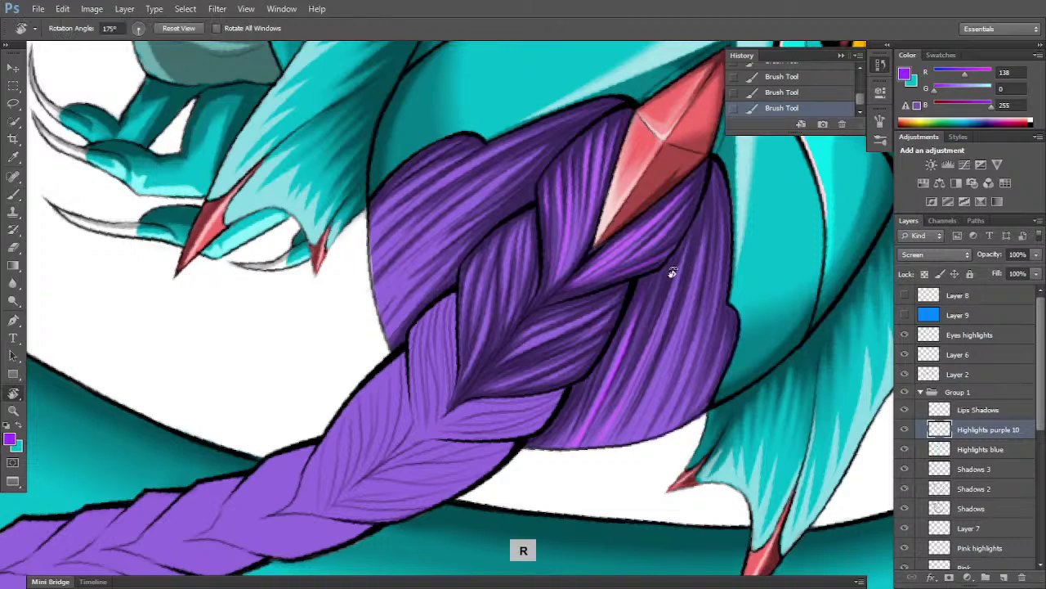
drag(751, 294, 370, 283)
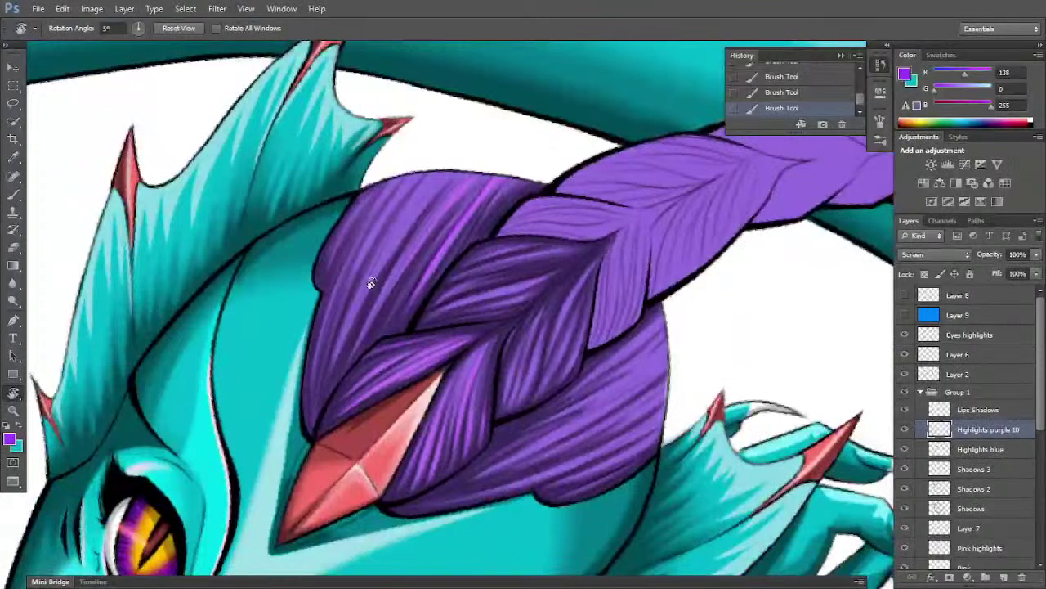
key(b)
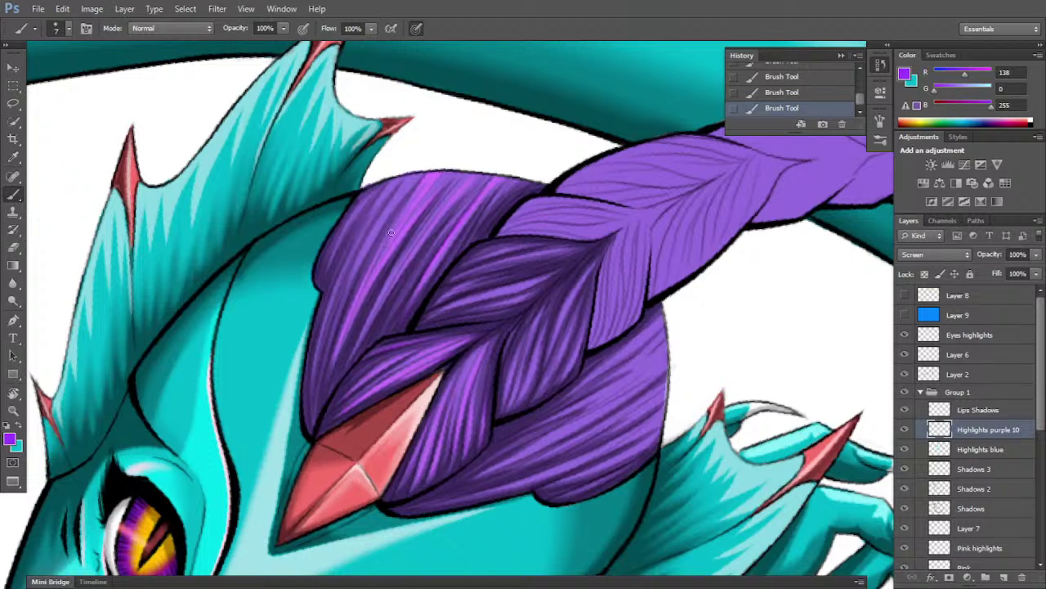
key(b)
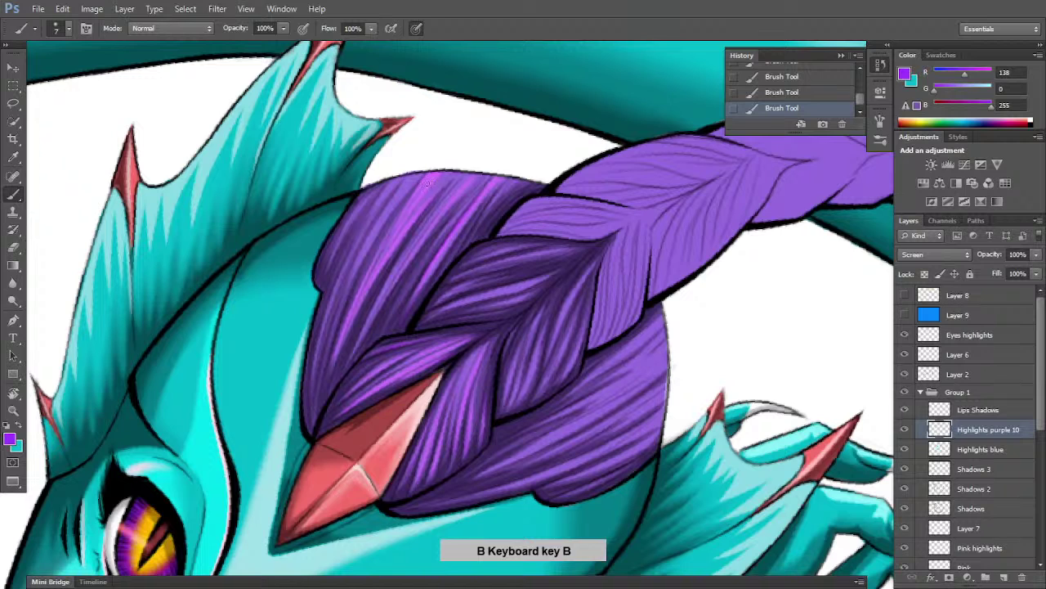
key(e)
mouse_move(428, 175)
mouse_down()
mouse_move(415, 197)
mouse_move(446, 164)
mouse_up()
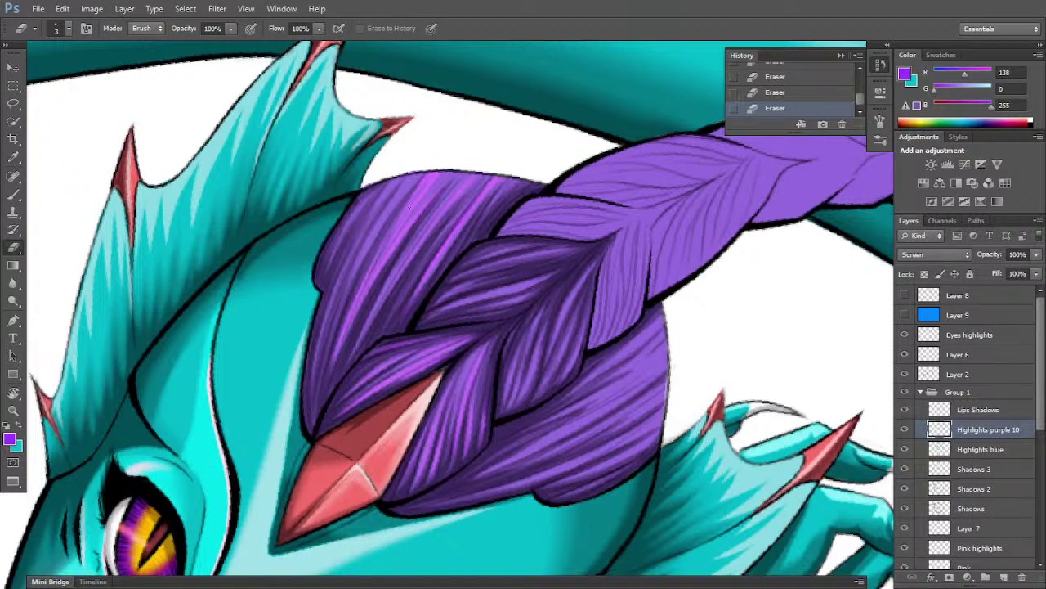
key(b)
drag(430, 175, 469, 158)
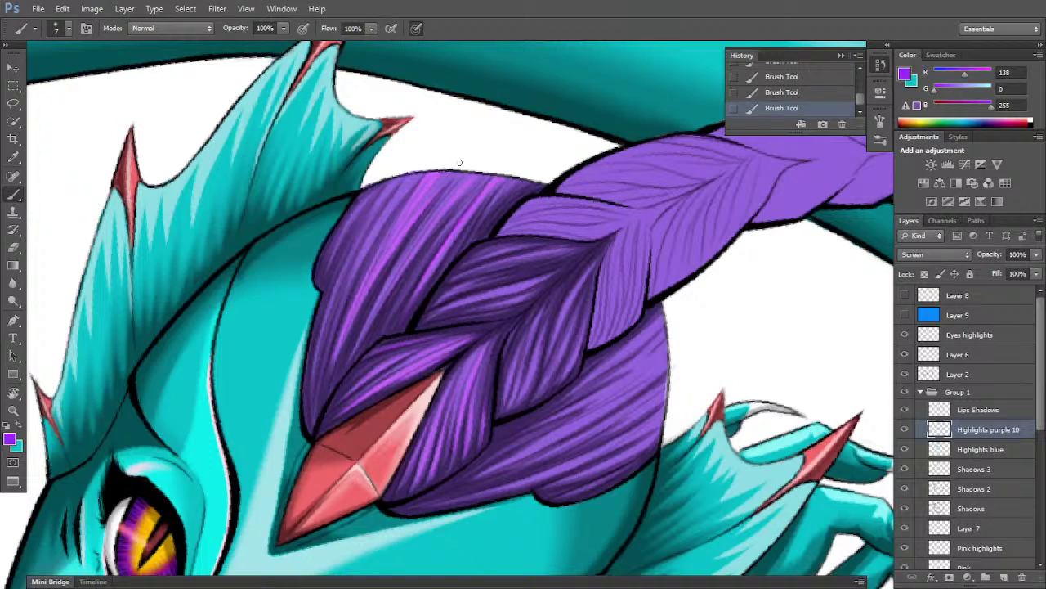
- Extend the purple highlight streaks across the outer part of the left loose hair section down to its lower tip
key(r)
mouse_move(715, 327)
mouse_down()
mouse_move(715, 210)
mouse_move(616, 140)
mouse_move(596, 160)
mouse_up()
key(b)
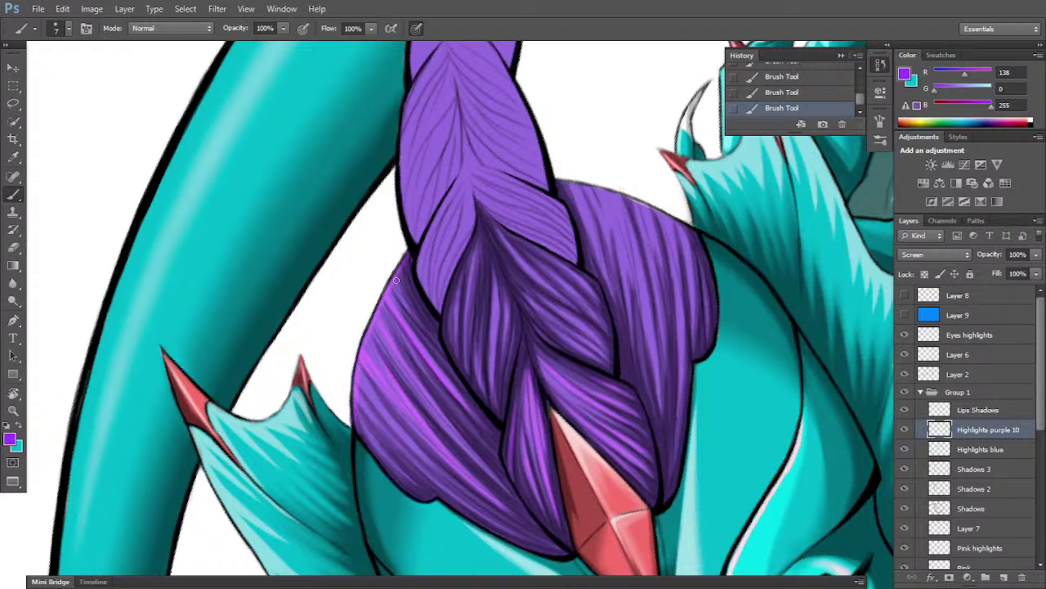
key(r)
drag(642, 365, 532, 495)
key(e)
key(b)
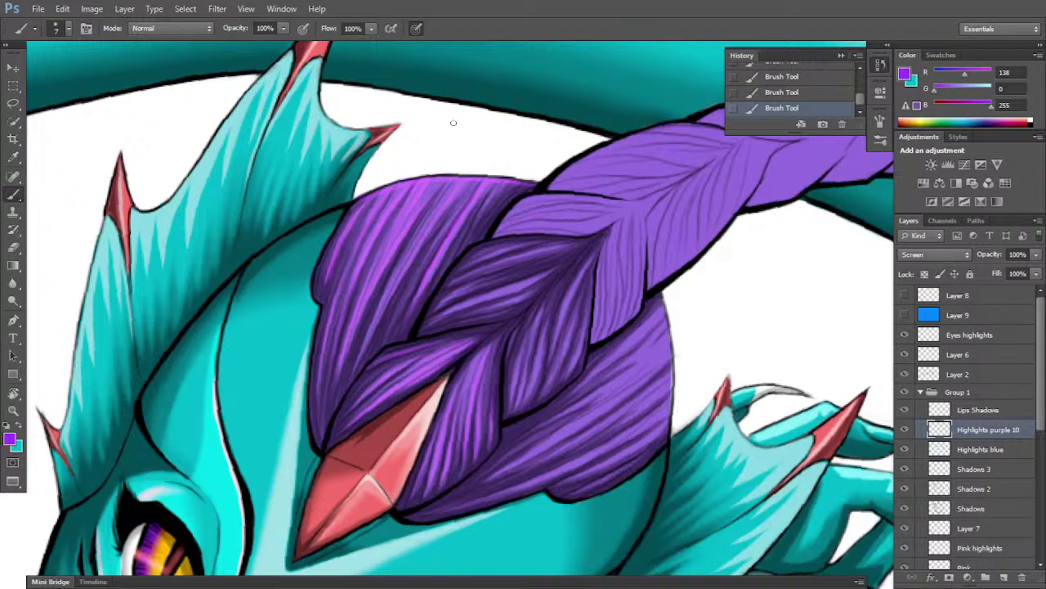
- Blend the purple highlights near the upper outline of the left loose hair section with the Smudge tool at size 3 and 50% strength
key(r)
drag(662, 358, 661, 290)
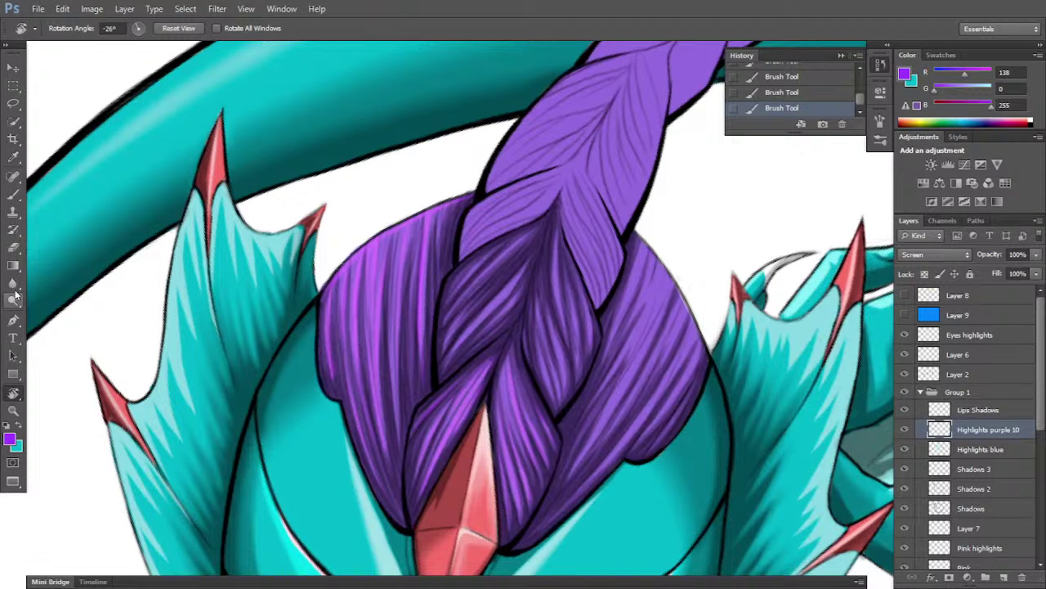
mouse_move(14, 284)
mouse_down()
mouse_move(54, 317)
mouse_move(56, 303)
mouse_up()
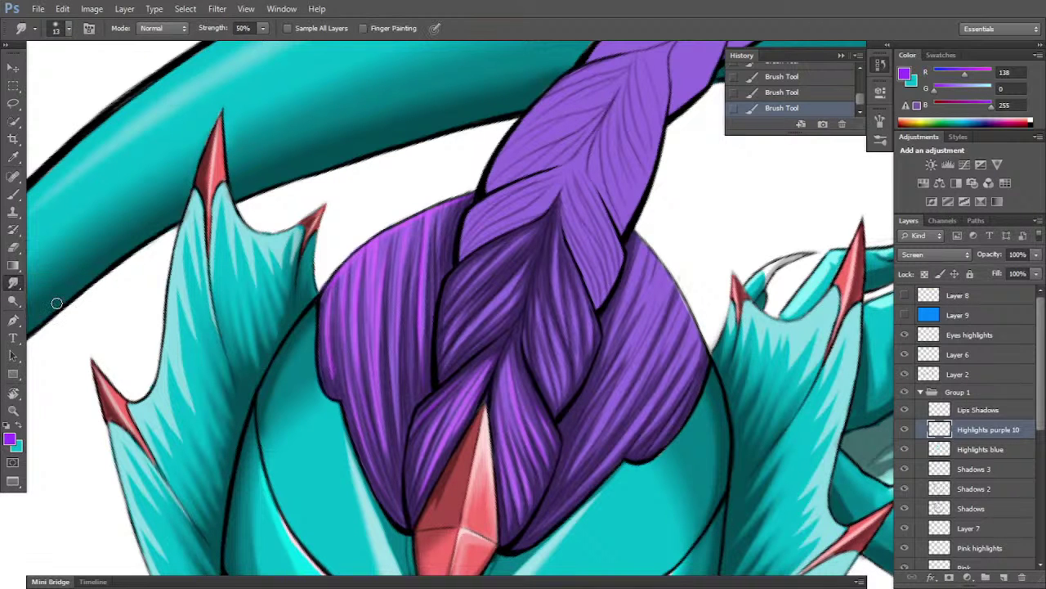
key(ctrl+minus)
key(ctrl+minus)
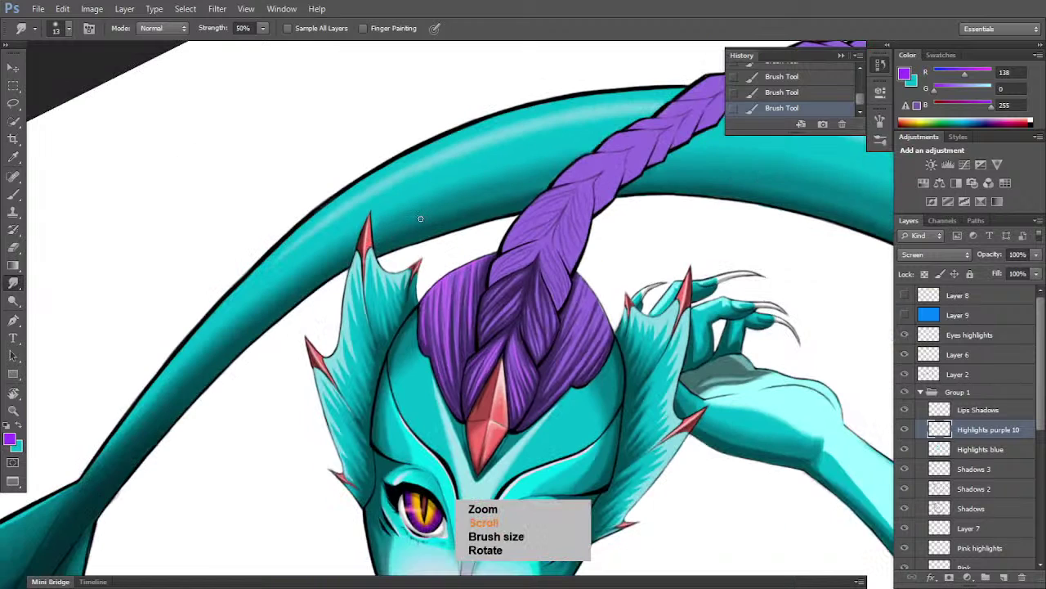
key(bracketleft)
key(bracketleft)
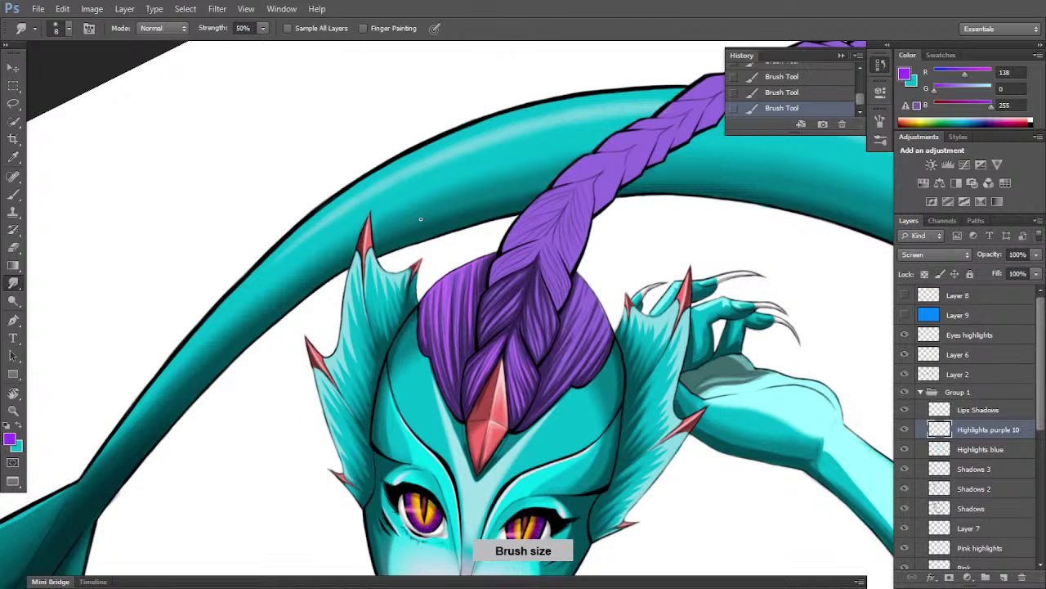
key(r)
drag(545, 313, 544, 338)
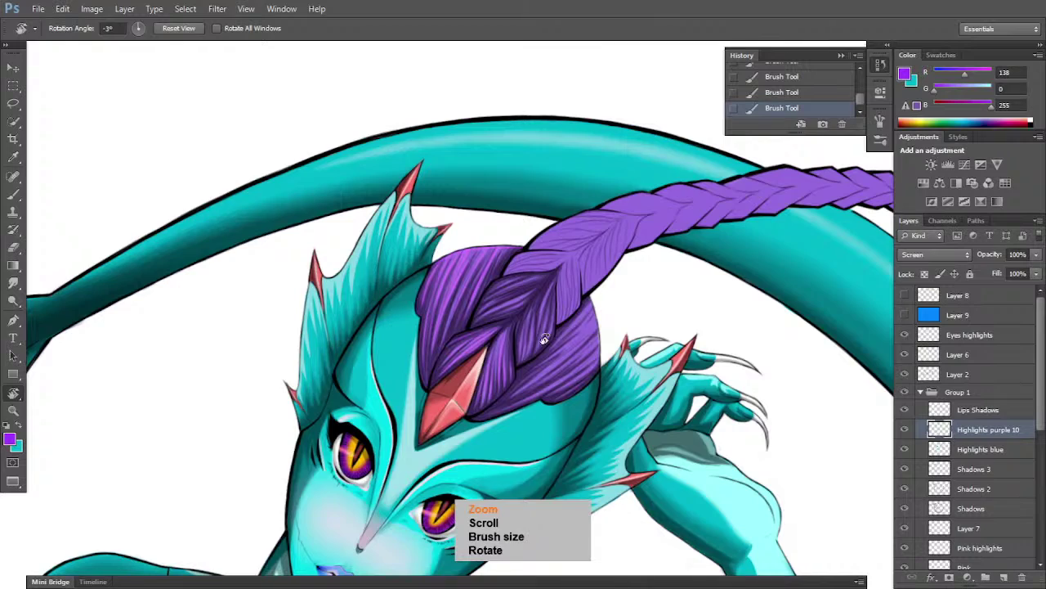
scroll(544, 338, up, 6)
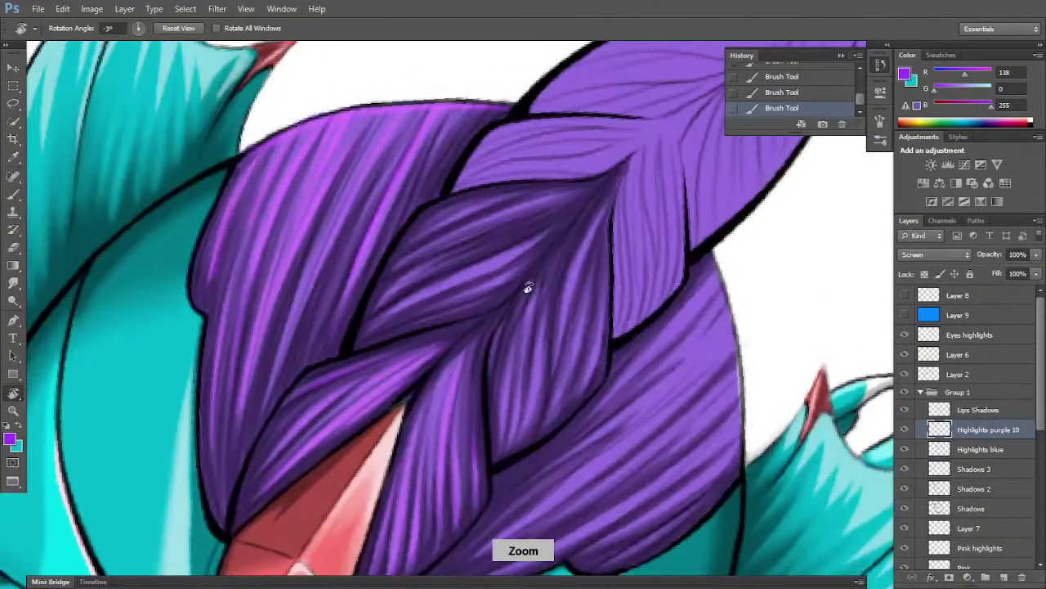
key(space)
drag(464, 289, 485, 355)
key(b)
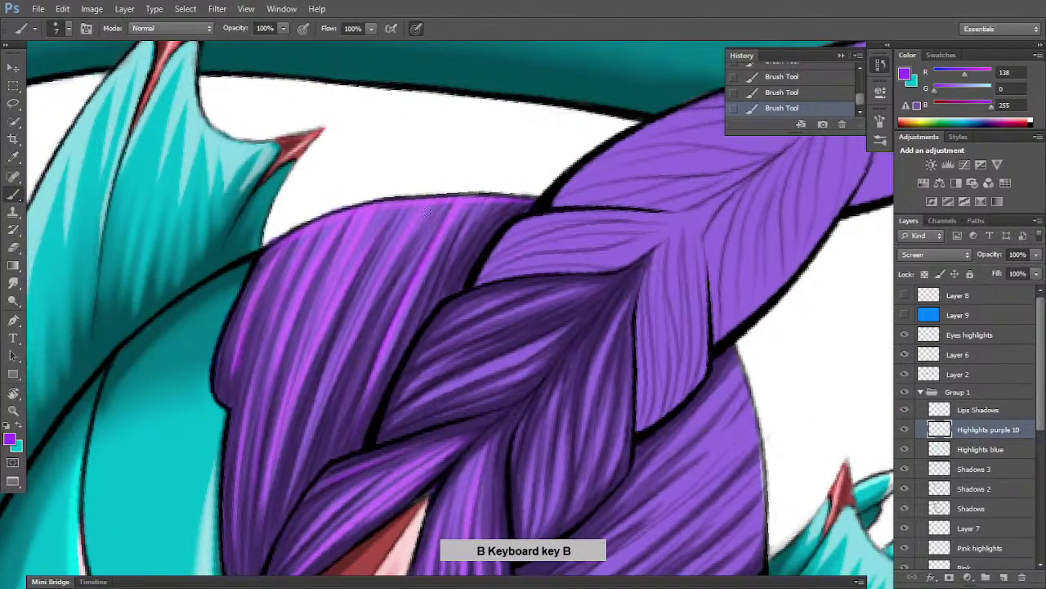
click(13, 282)
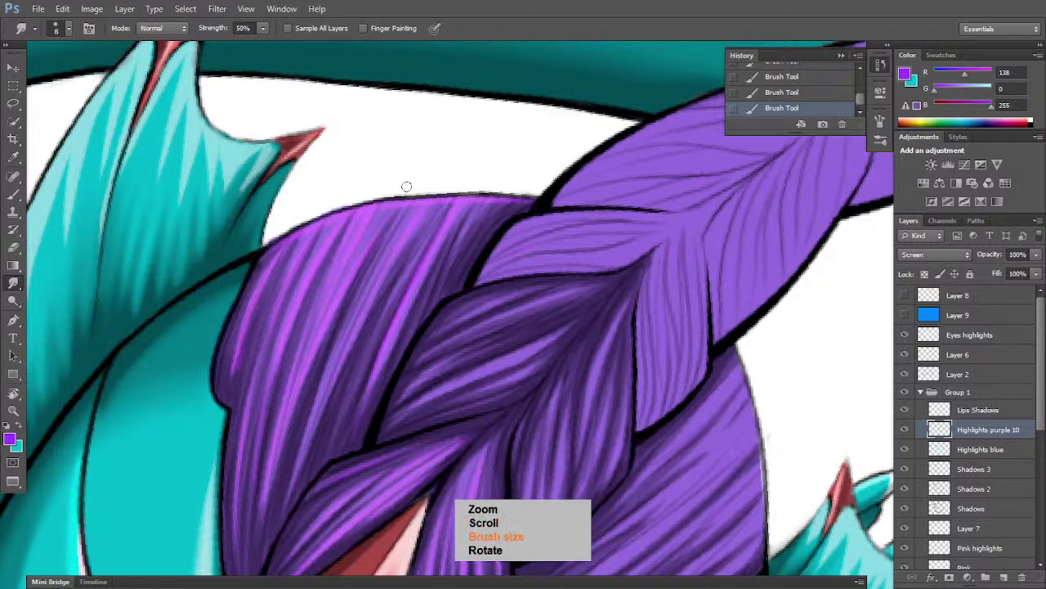
key(bracketleft)
key(bracketleft)
key(bracketleft)
key(bracketleft)
drag(380, 220, 344, 269)
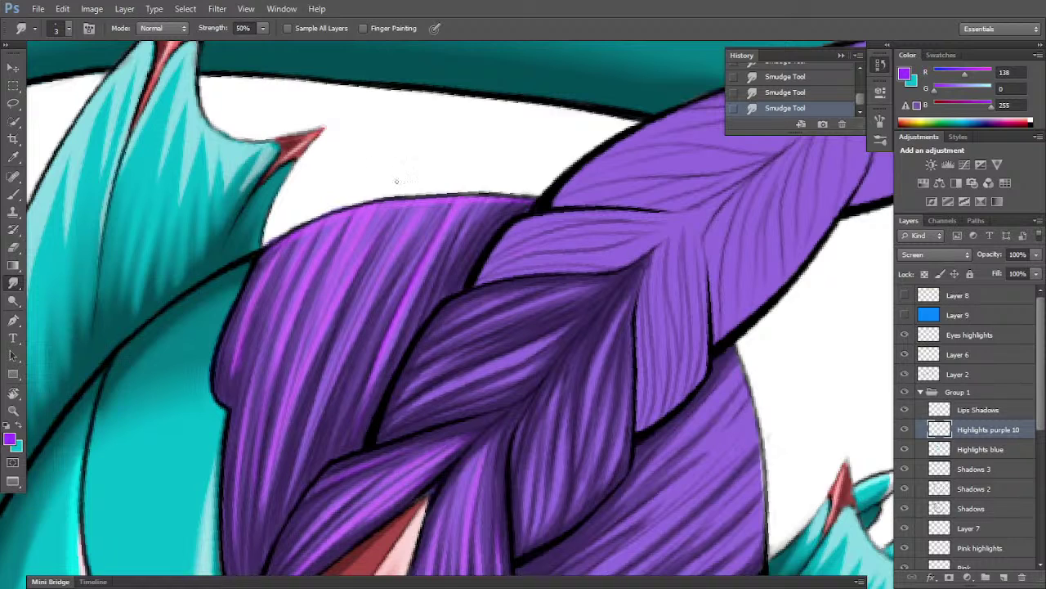
key(bracketright)
- Add small purple highlight touches along the upper outline of the left loose hair section with the size 7 brush
key(b)
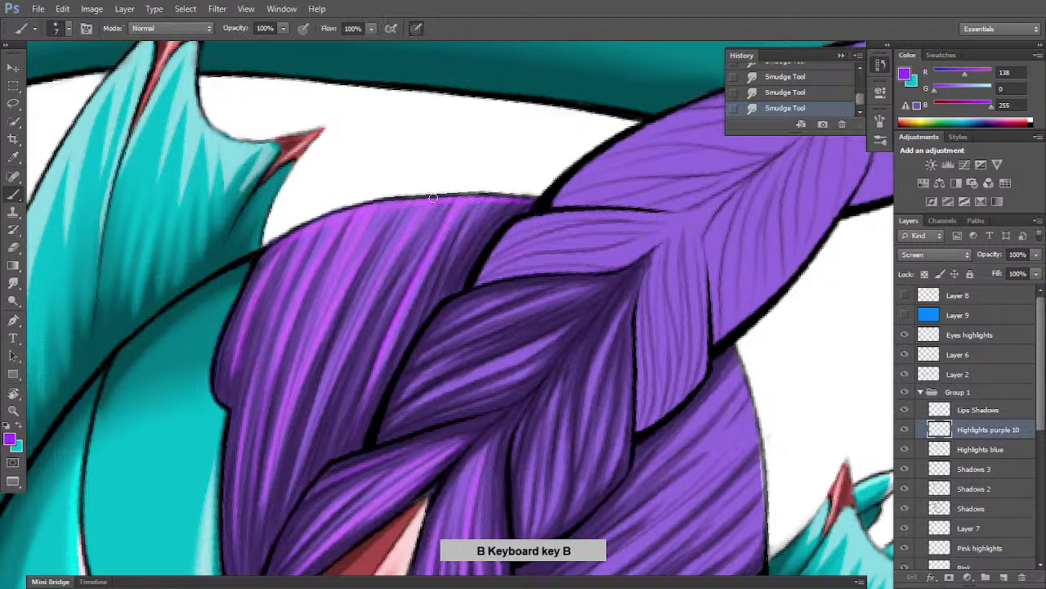
click(440, 199)
click(437, 198)
click(480, 192)
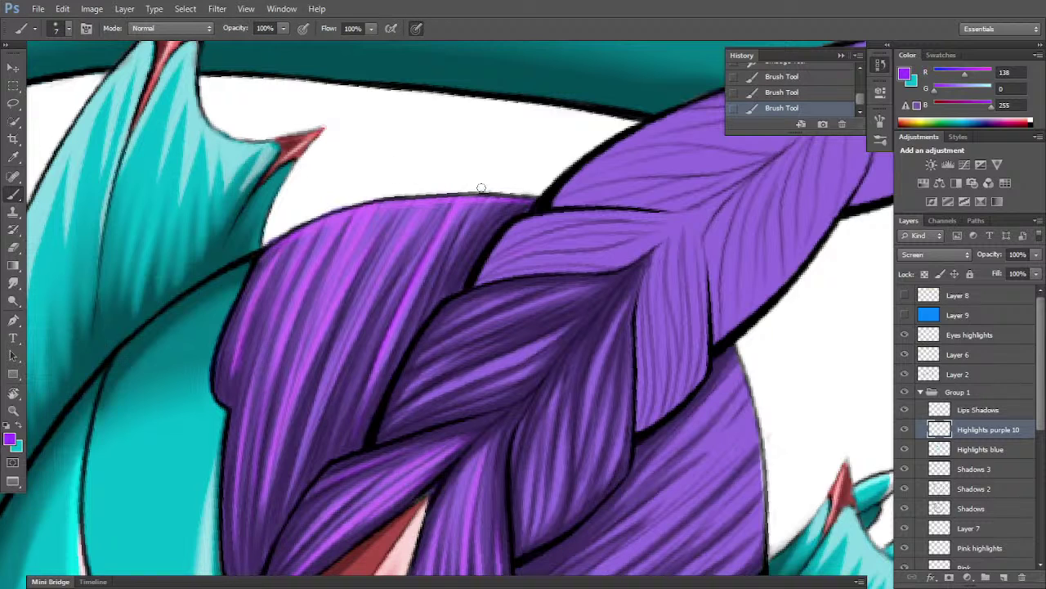
- Thin the highlight streaks just below the upper outline of the left loose hair section with the size 3 eraser
key(e)
click(408, 211)
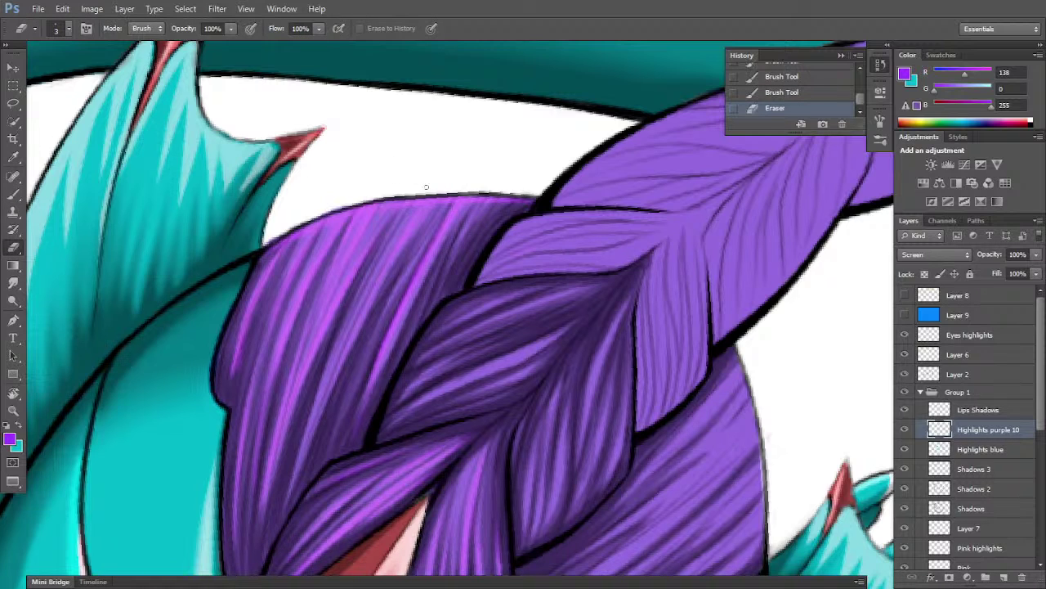
click(406, 215)
click(413, 205)
click(415, 202)
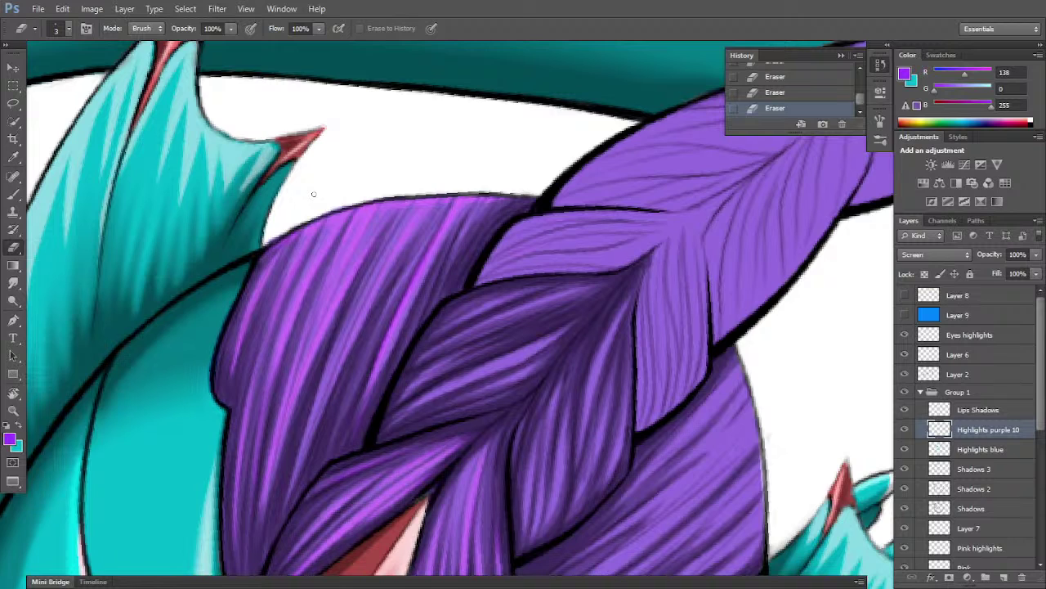
- Turn the canvas upside down and paint purple highlight streaks through the middle of the loose hair section on the other side of the braid
drag(695, 466, 634, 371)
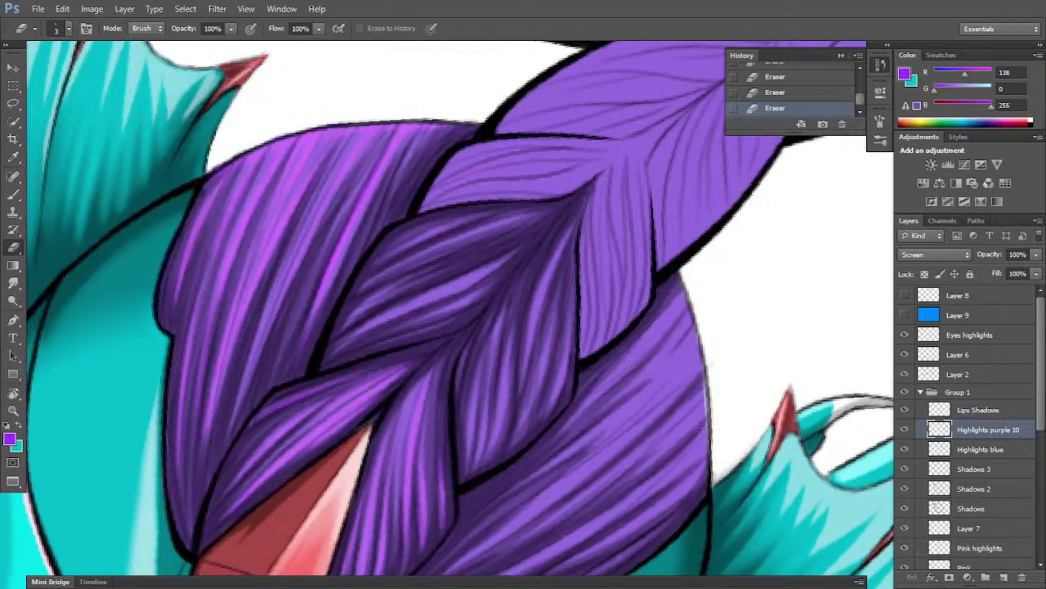
drag(699, 426, 710, 293)
key(r)
drag(708, 381, 351, 269)
drag(649, 269, 559, 350)
key(b)
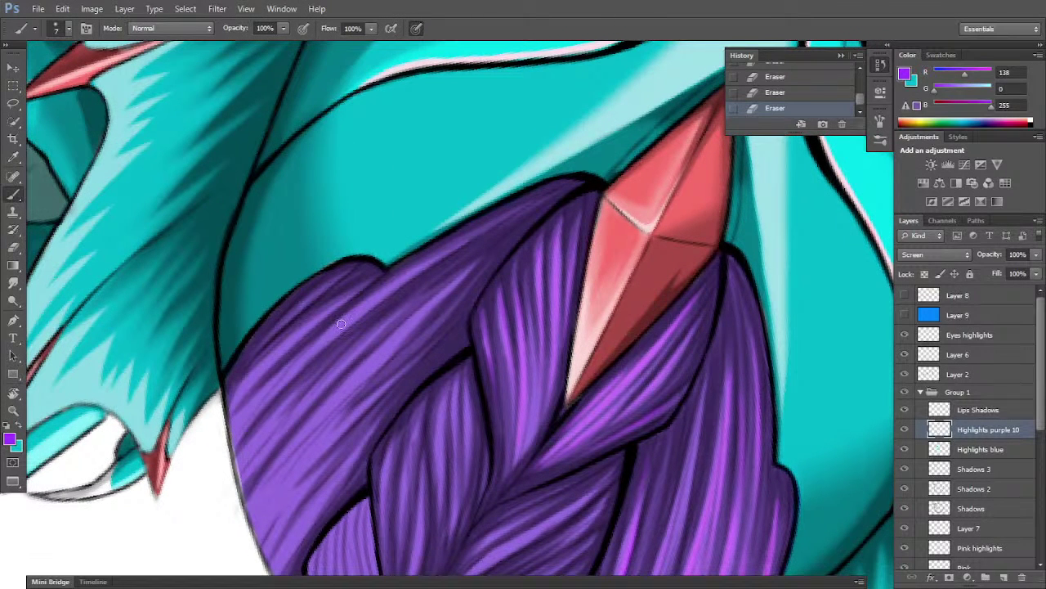
mouse_move(287, 360)
mouse_down()
mouse_move(380, 293)
mouse_move(366, 304)
mouse_up()
drag(304, 344, 392, 282)
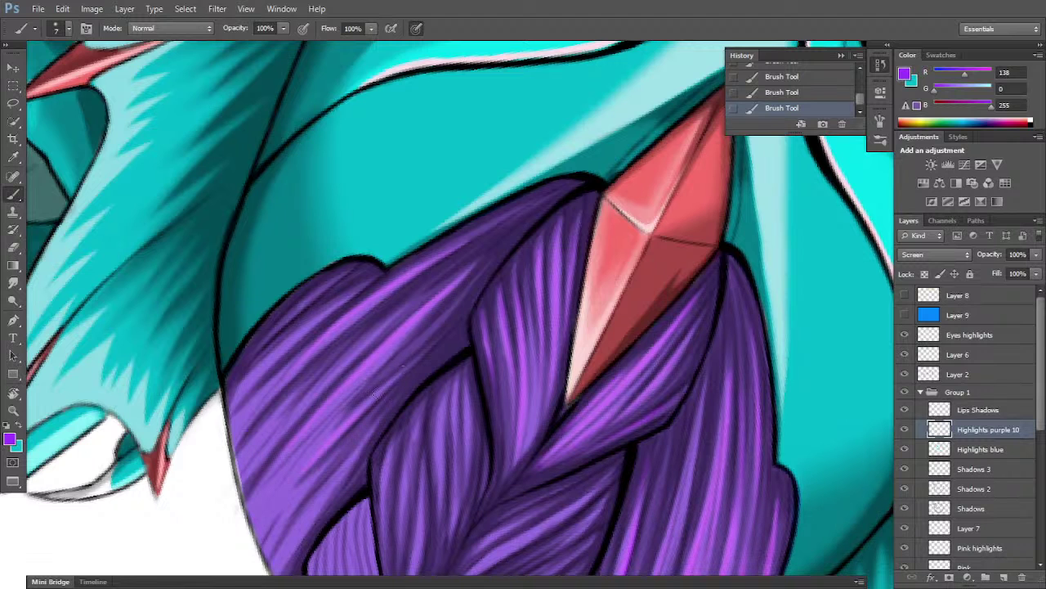
- Erase thin lines along the highlight streaks bordering the braid on this loose hair section to sharpen them
key(space)
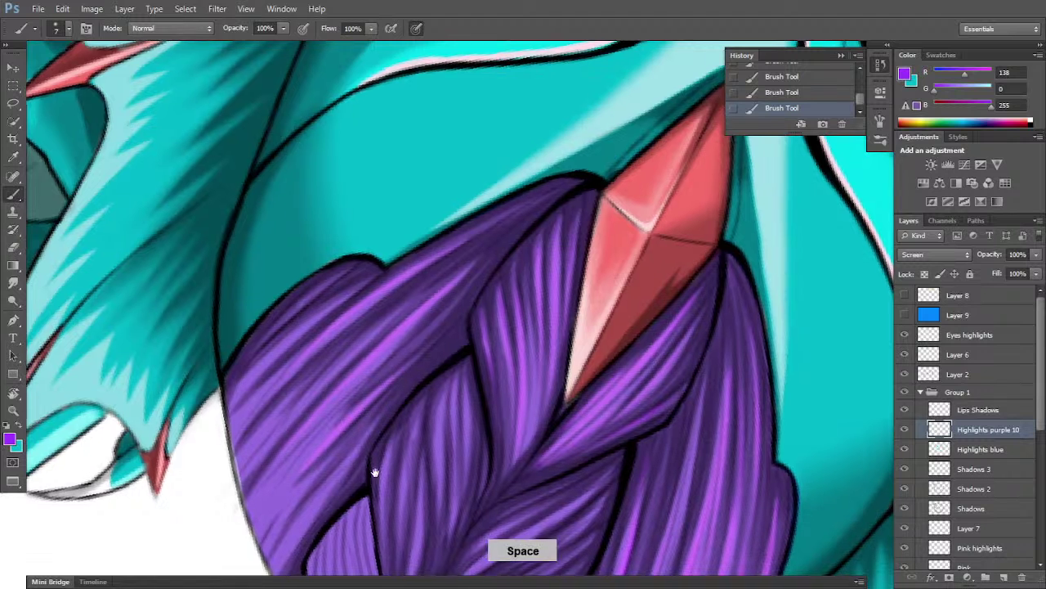
drag(374, 474, 385, 358)
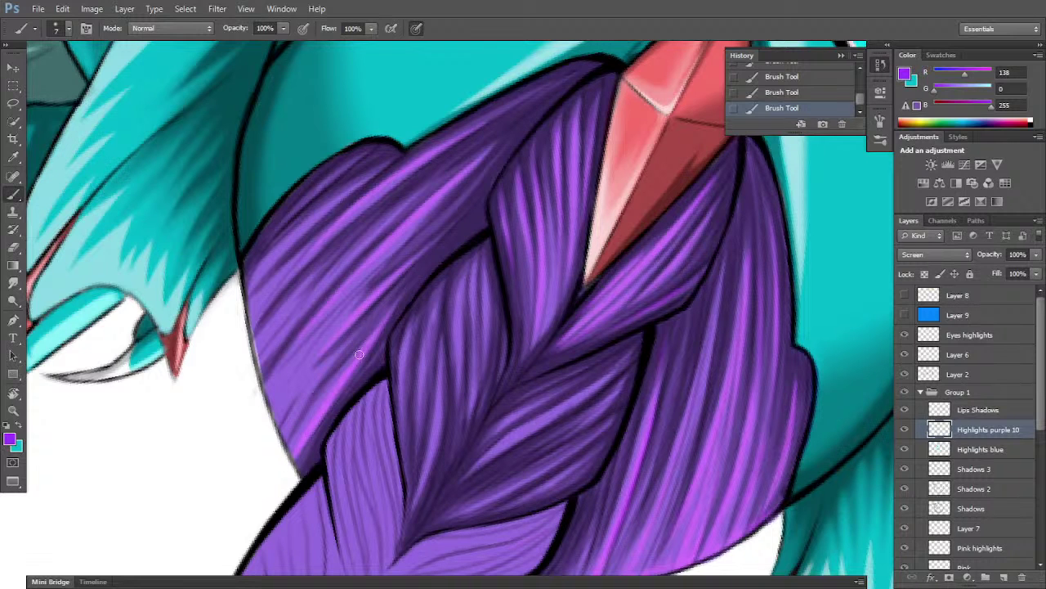
key(e)
drag(324, 418, 342, 396)
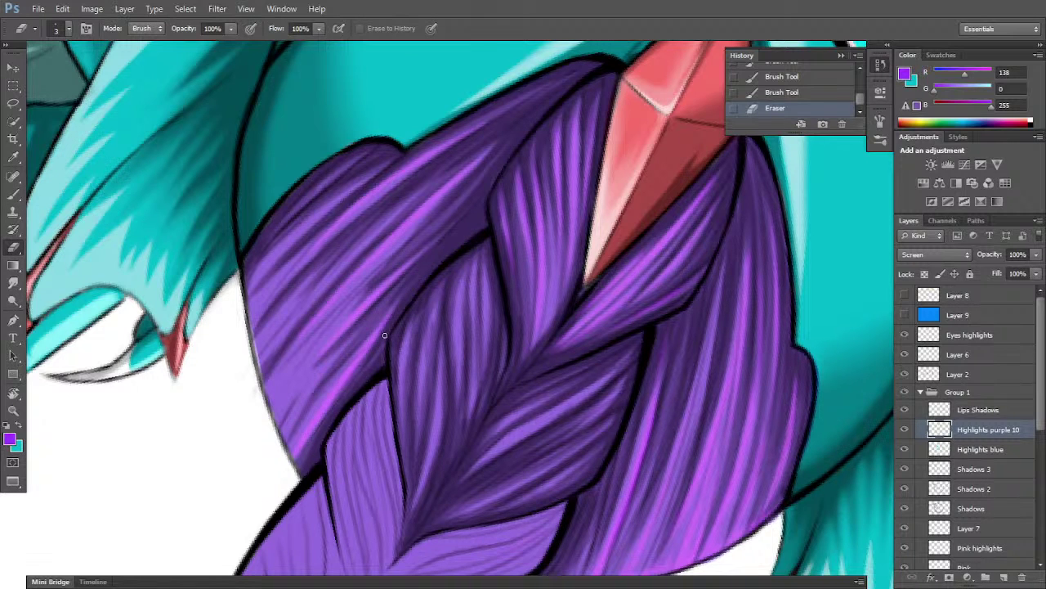
drag(385, 335, 409, 299)
drag(344, 401, 418, 279)
drag(352, 385, 429, 260)
- Paint purple highlight streaks at the lower outer end of this loose hair section and thin them with the eraser
key(b)
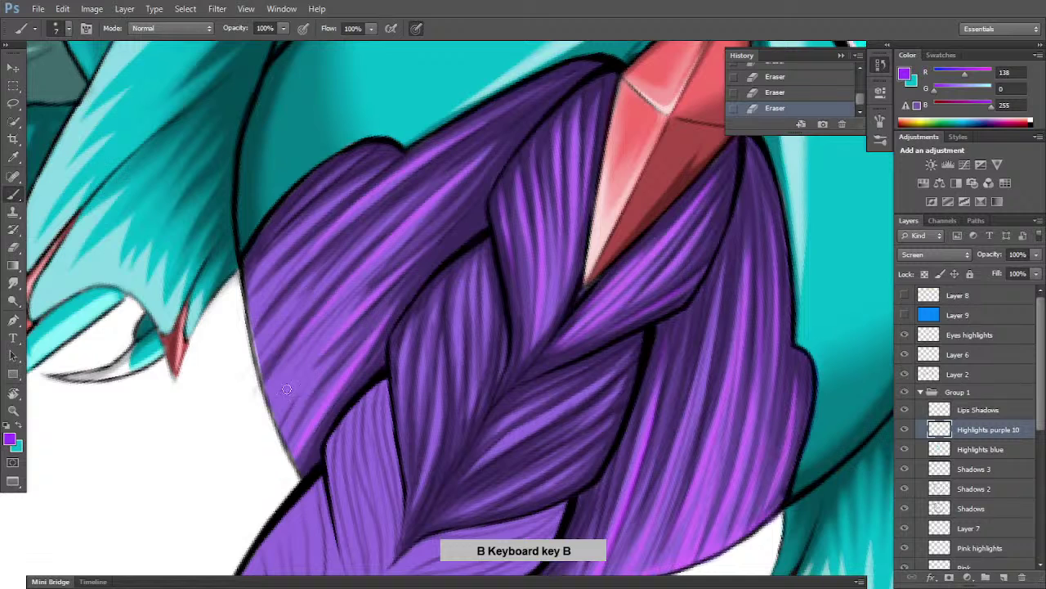
drag(287, 407, 306, 380)
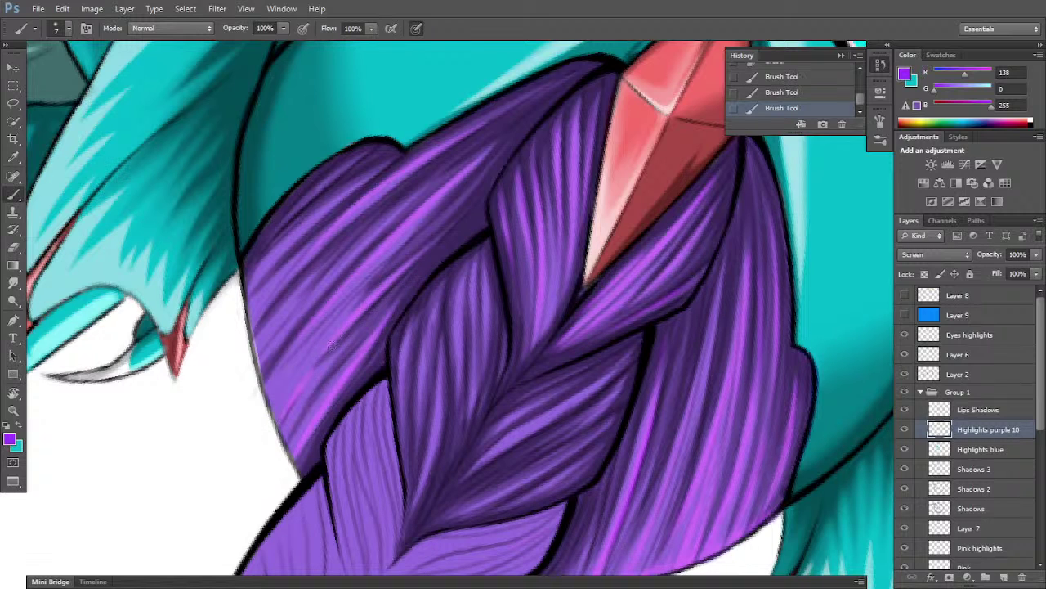
drag(275, 421, 289, 390)
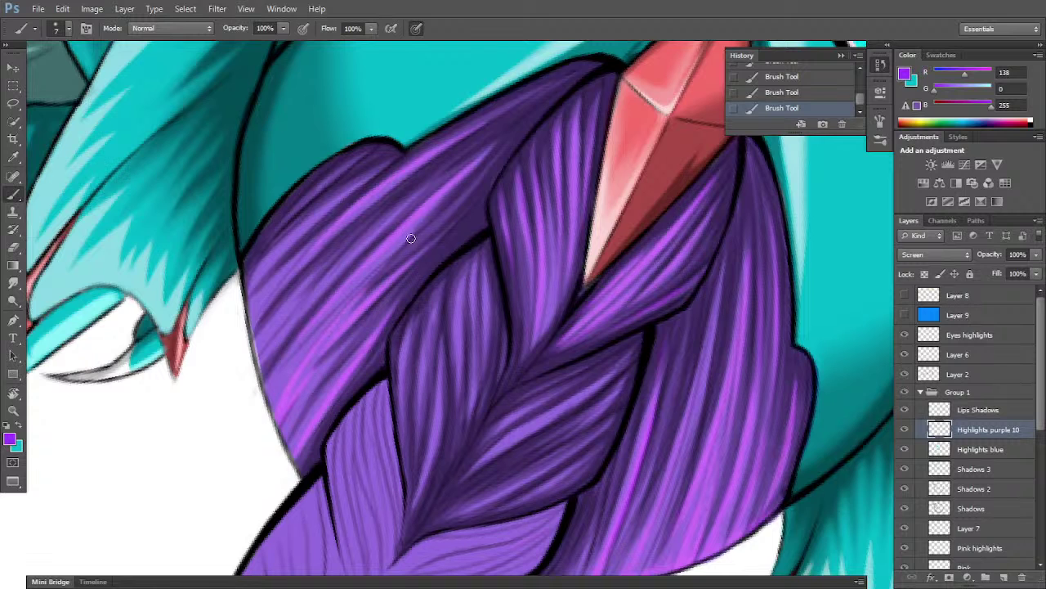
key(e)
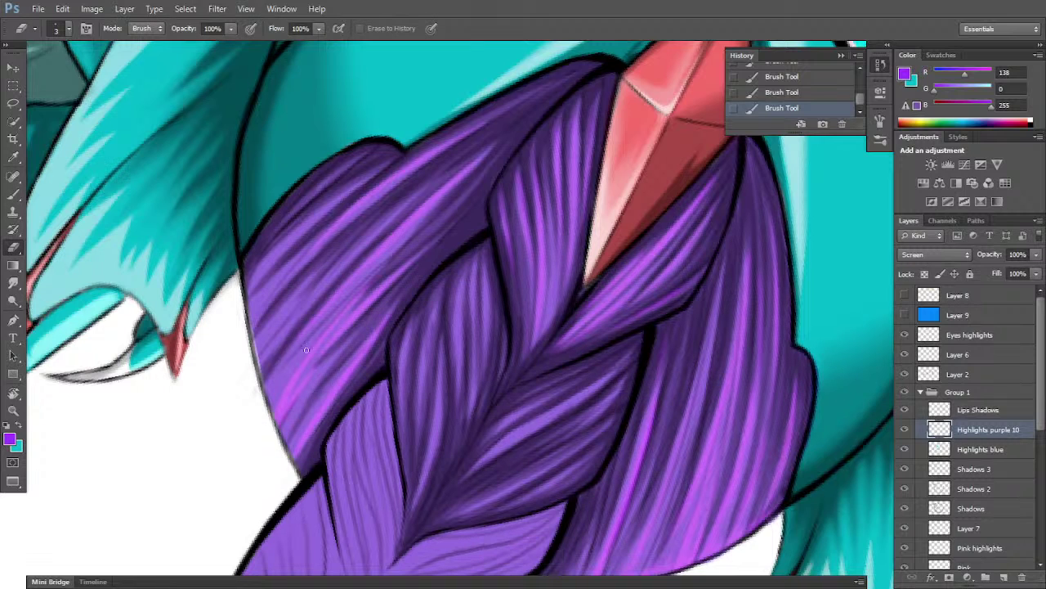
drag(307, 350, 327, 324)
drag(358, 293, 278, 400)
mouse_move(307, 350)
mouse_down()
mouse_move(270, 421)
mouse_move(286, 423)
mouse_up()
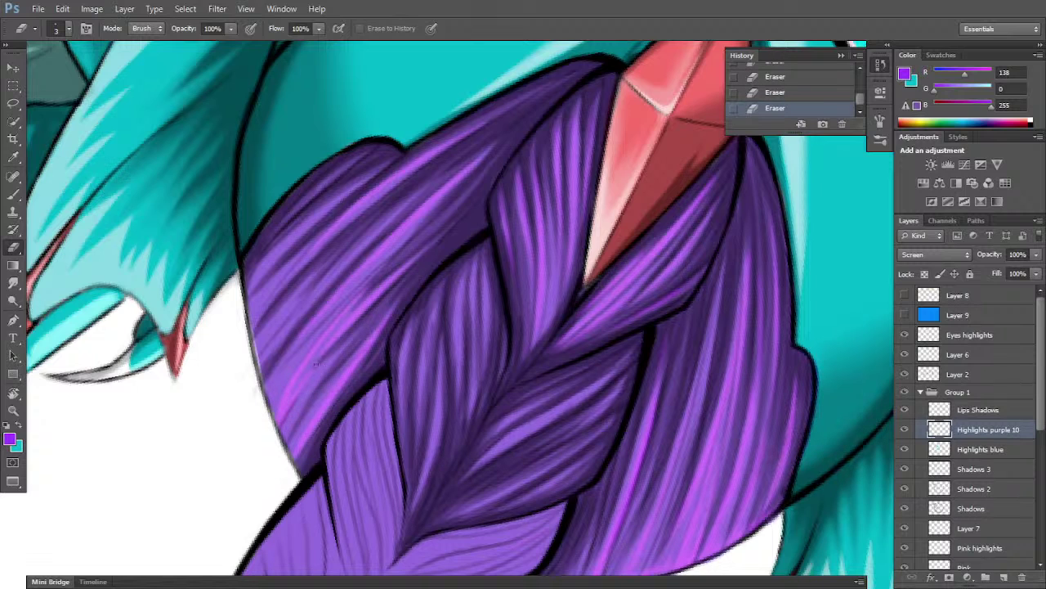
- Add a purple highlight streak starting at the section's outer outline and erase narrow gaps between the long middle streaks
key(b)
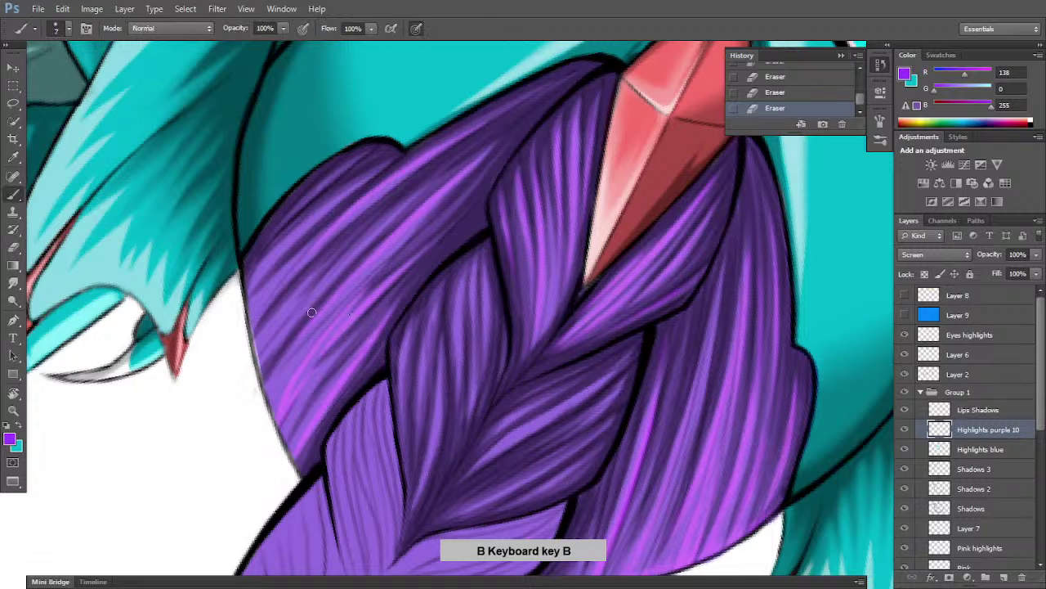
mouse_move(257, 370)
mouse_down()
mouse_move(299, 312)
mouse_move(272, 349)
mouse_up()
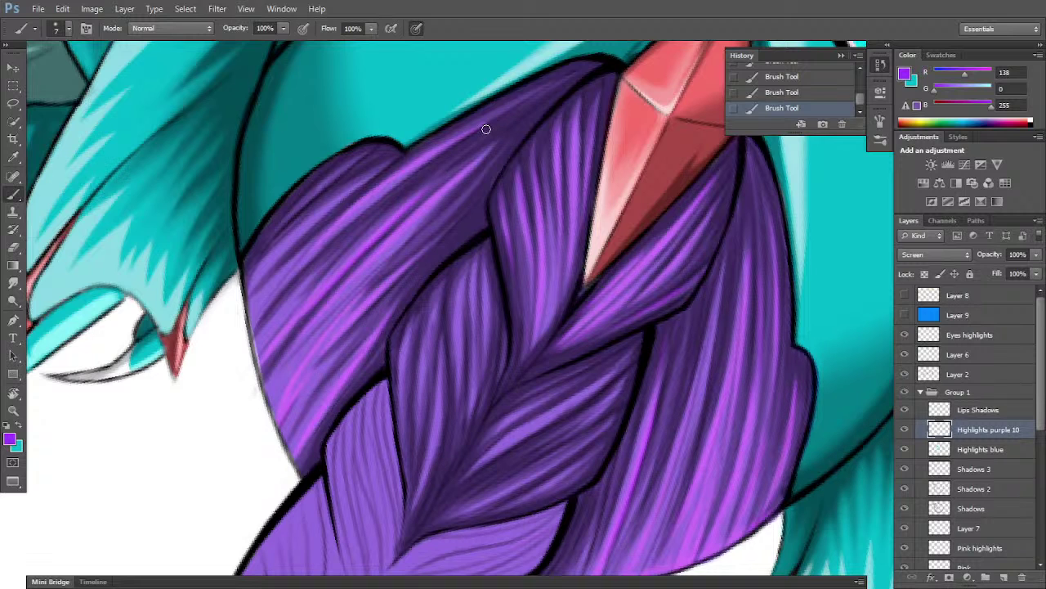
key(e)
drag(293, 333, 401, 227)
drag(318, 305, 434, 191)
drag(361, 261, 458, 164)
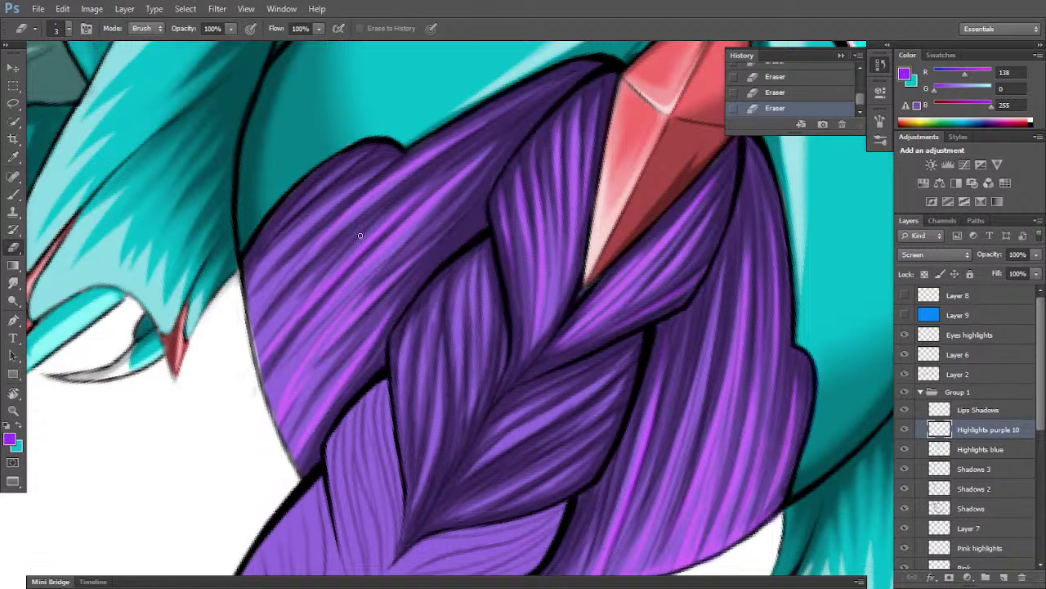
- Paint further purple highlight streaks from the outer outline up toward the rounded edge of this loose hair section
key(b)
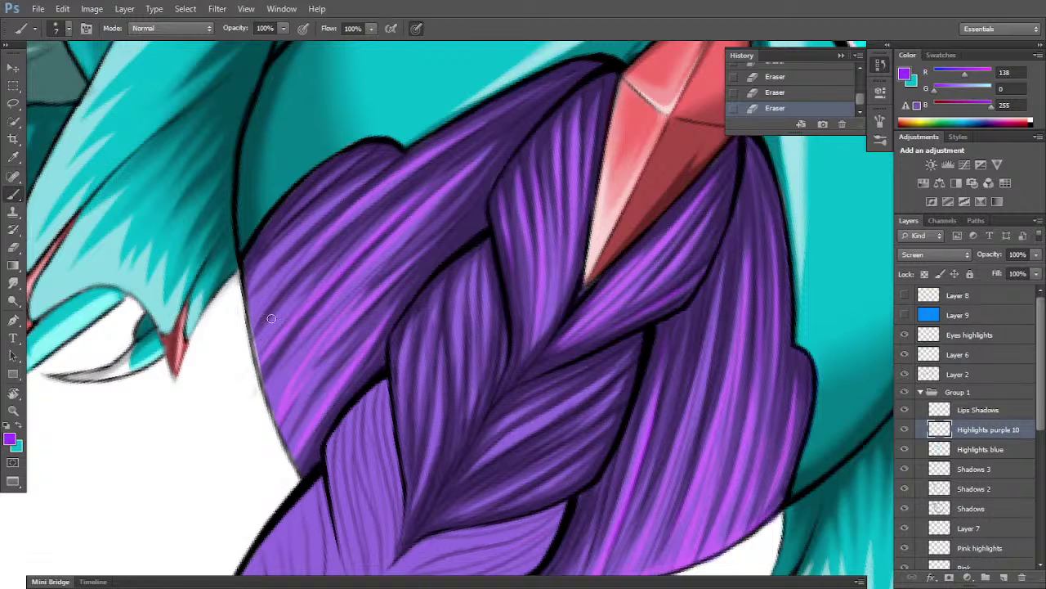
drag(256, 342, 305, 284)
drag(272, 319, 340, 233)
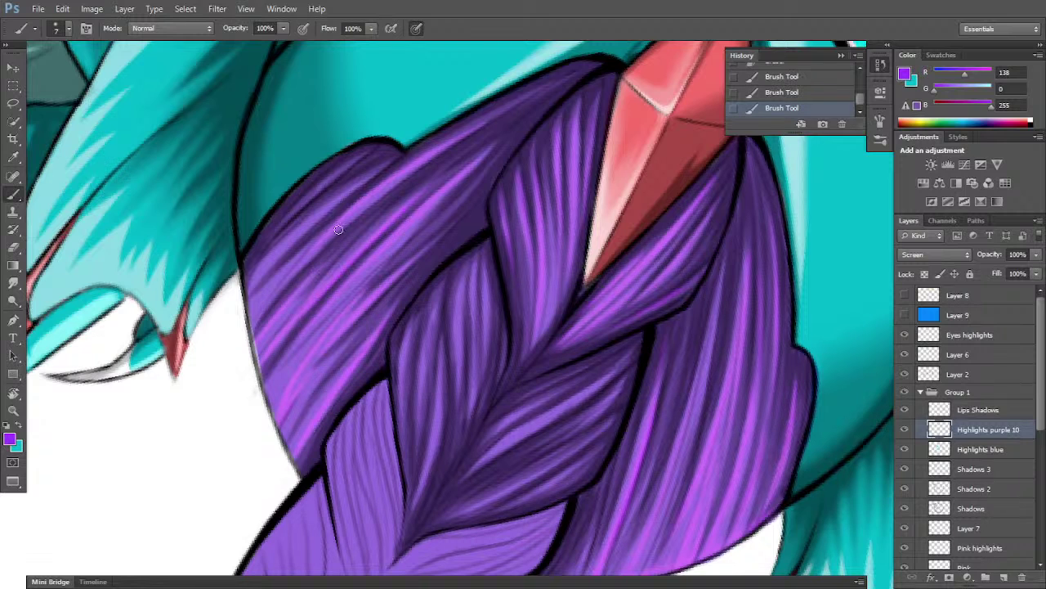
drag(251, 325, 319, 236)
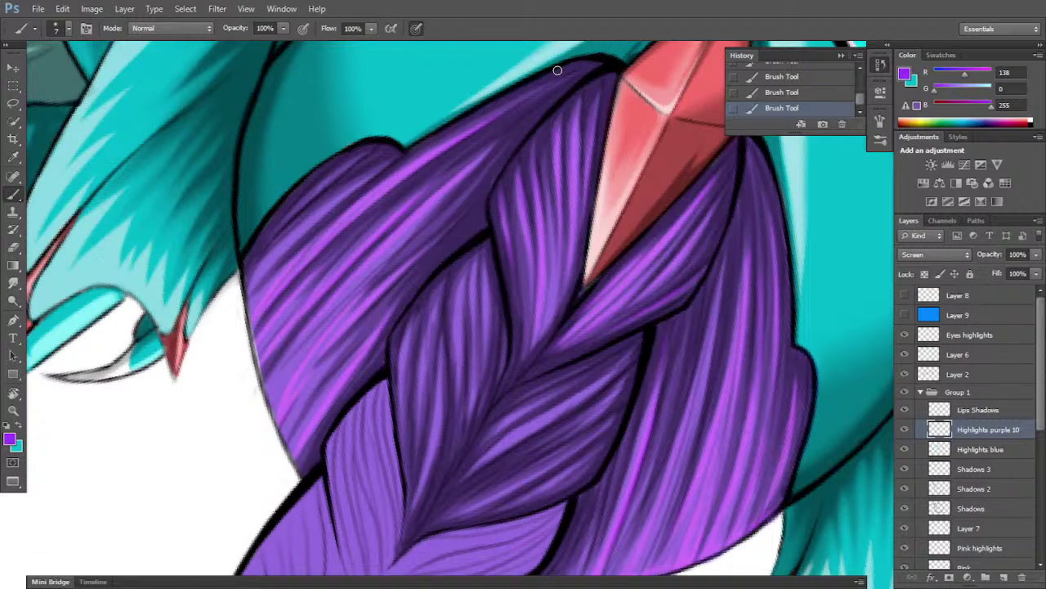
- Erase thin lines between the purple highlight streaks on the loose hair section across the braid, reducing the eraser to size 2
key(r)
drag(727, 328, 220, 406)
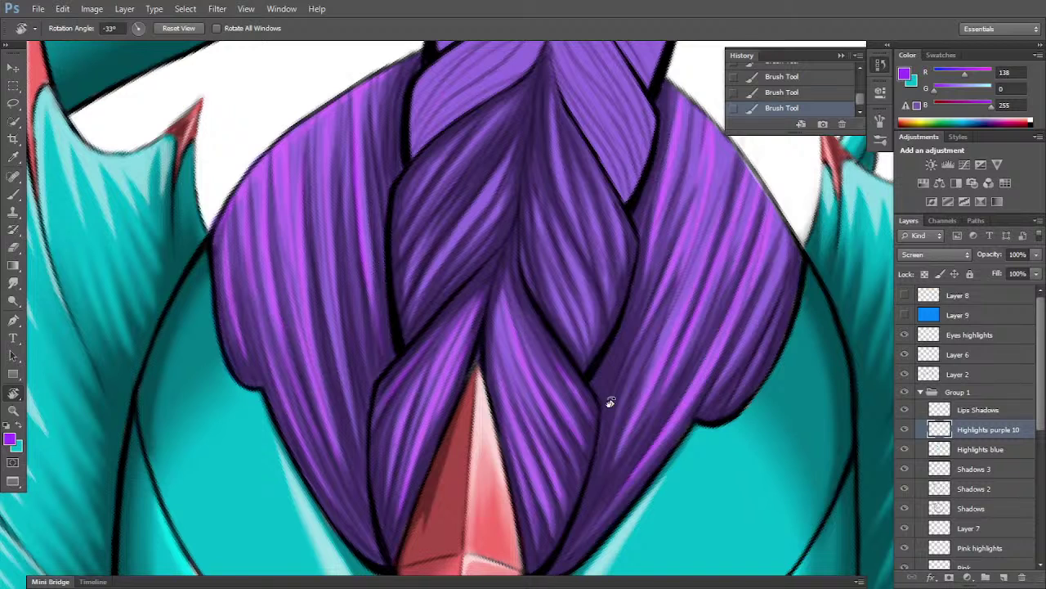
key(e)
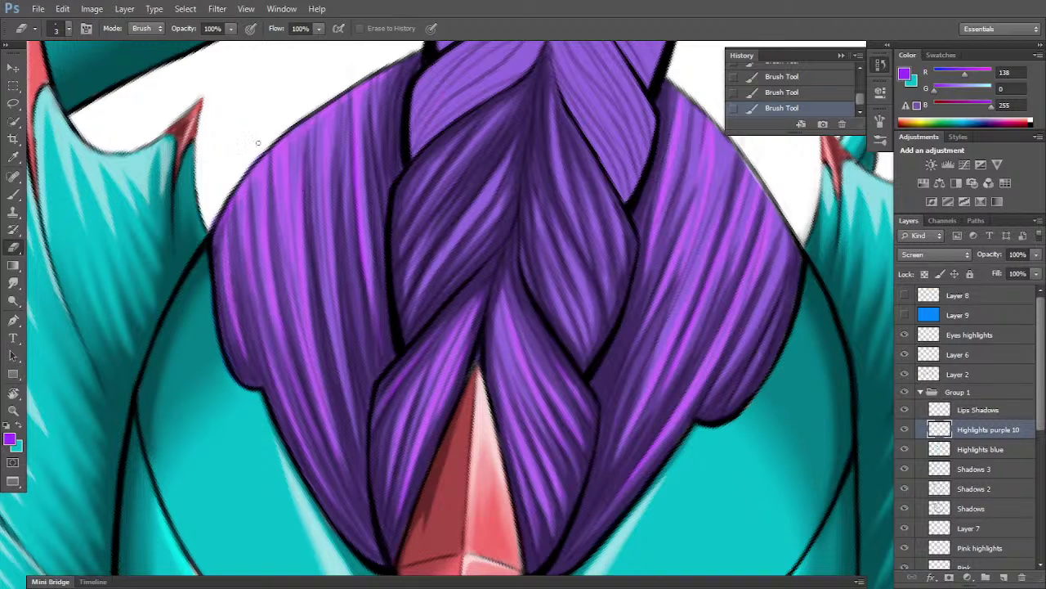
click(257, 144)
click(258, 148)
click(260, 152)
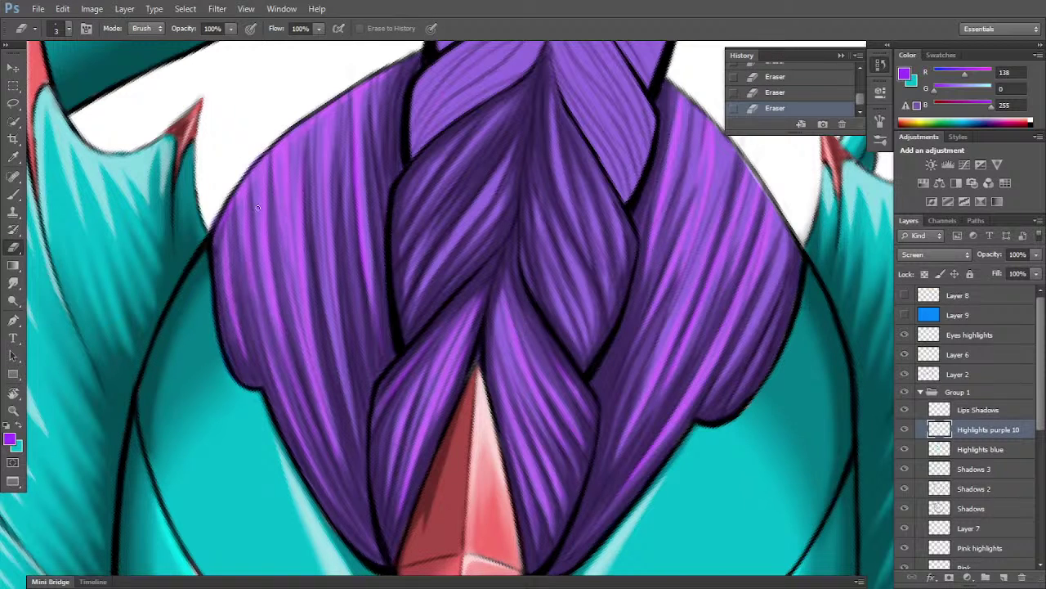
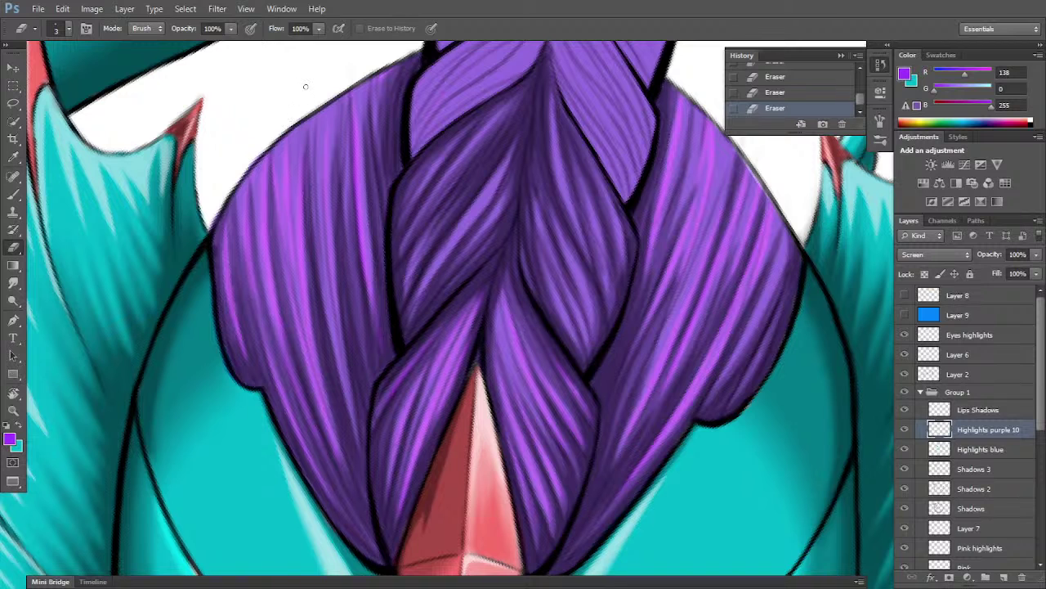
mouse_move(305, 87)
mouse_down()
mouse_move(642, 297)
mouse_move(596, 297)
mouse_move(610, 393)
mouse_up()
key([)
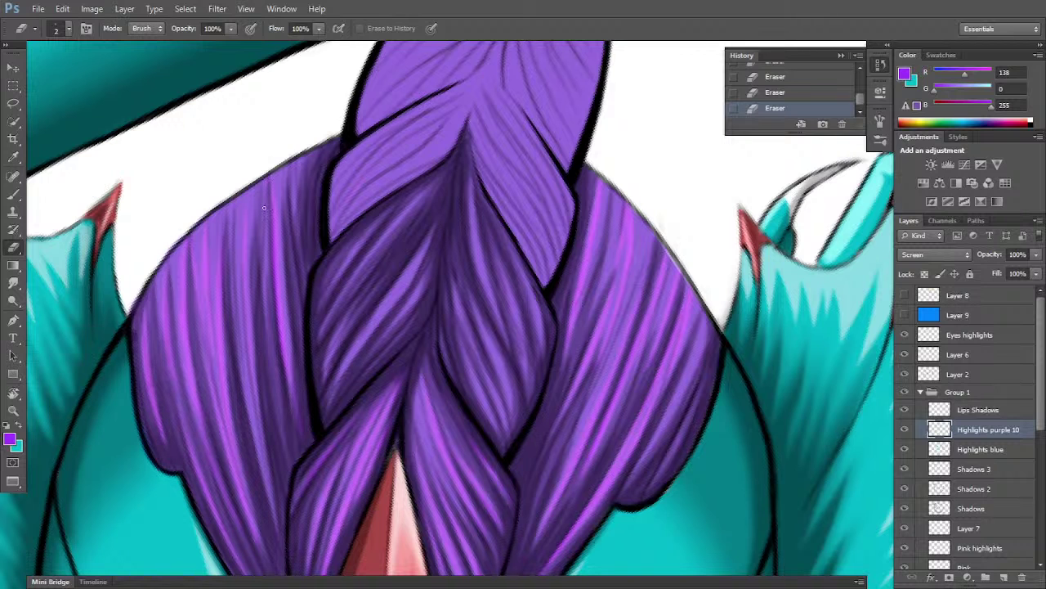
- Paint additional purple highlight streaks on the shaded braid strand beside this loose hair, using the brush at size 7
key(space)
drag(629, 376, 614, 299)
key(r)
mouse_move(666, 325)
mouse_down()
mouse_move(667, 344)
mouse_move(619, 420)
mouse_move(538, 357)
mouse_up()
key(space)
key(b)
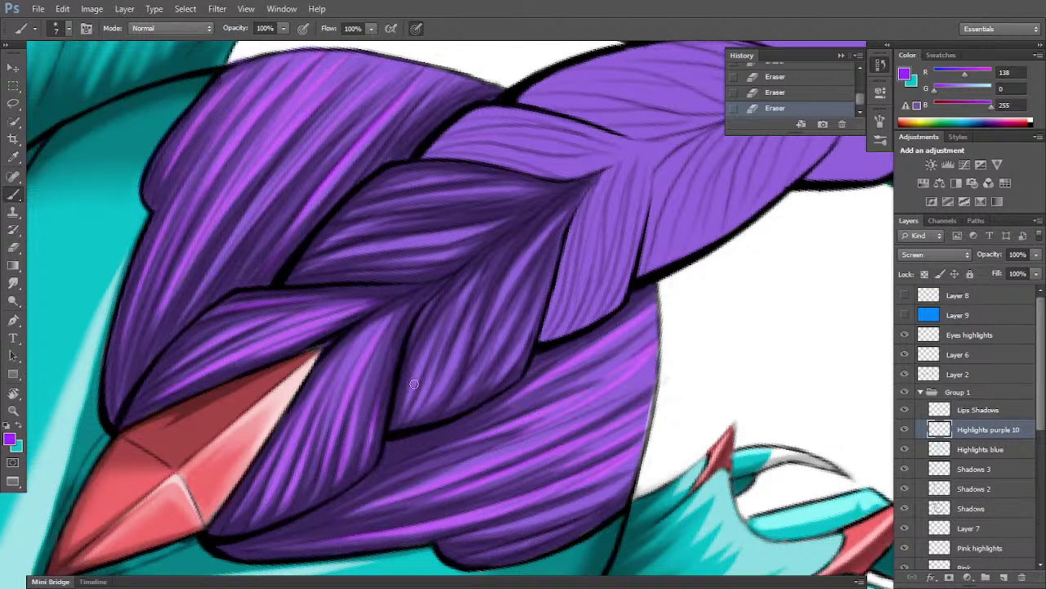
mouse_move(406, 411)
mouse_down()
mouse_move(422, 366)
mouse_move(406, 415)
mouse_up()
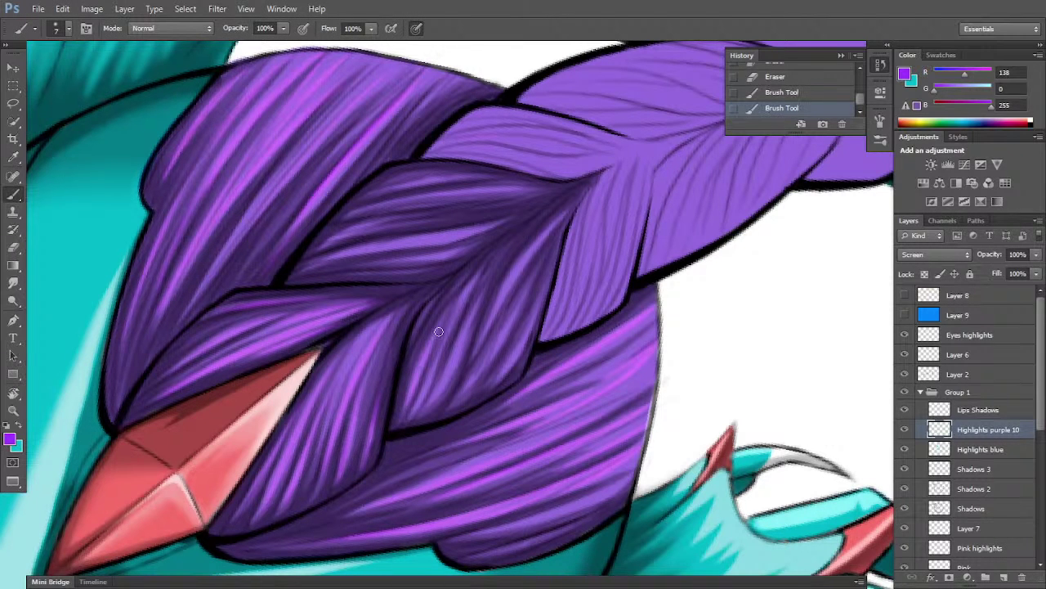
click(460, 287)
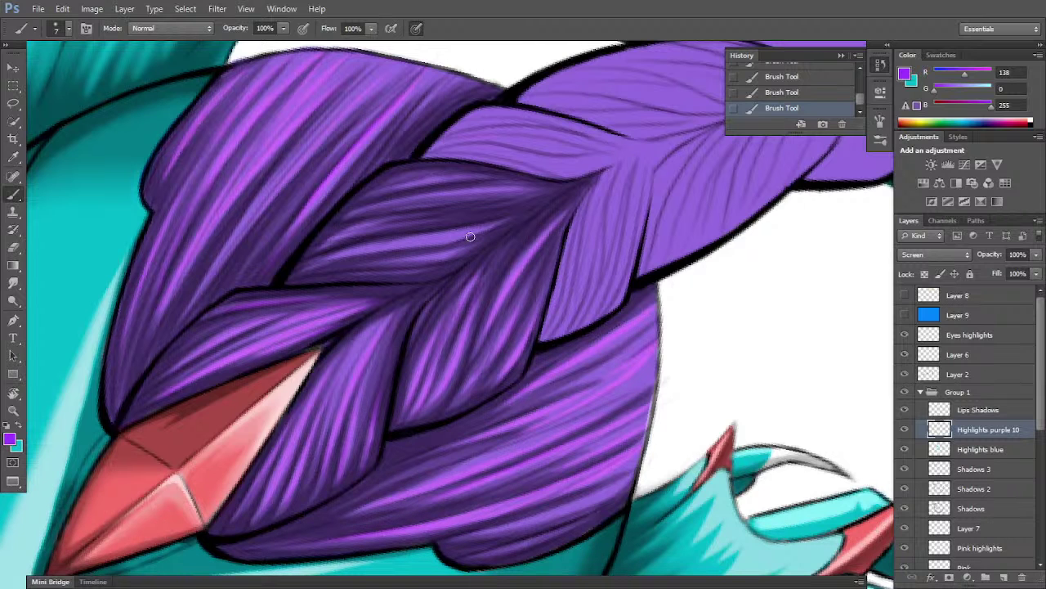
- Add purple highlight streaks to the opposite shaded braid strand and thin them with the size 2 eraser
key(r)
drag(645, 327, 635, 205)
key(b)
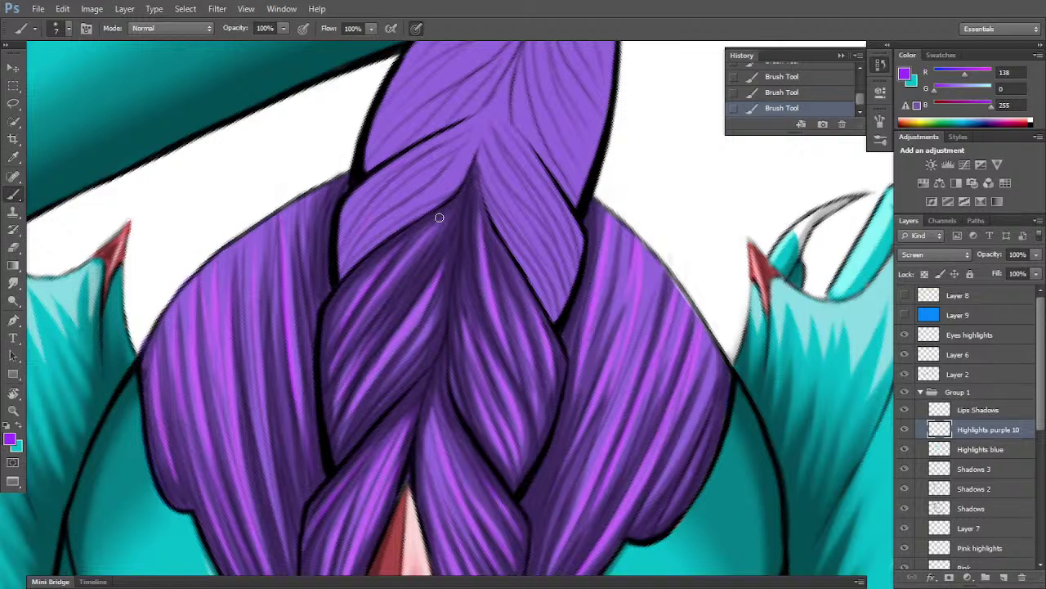
key(e)
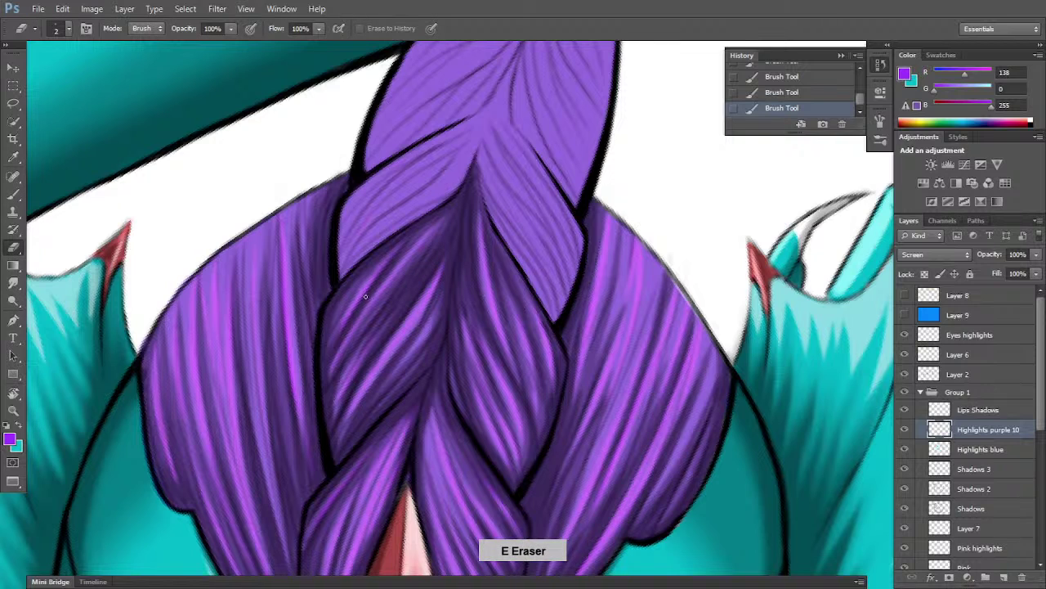
click(382, 268)
click(388, 252)
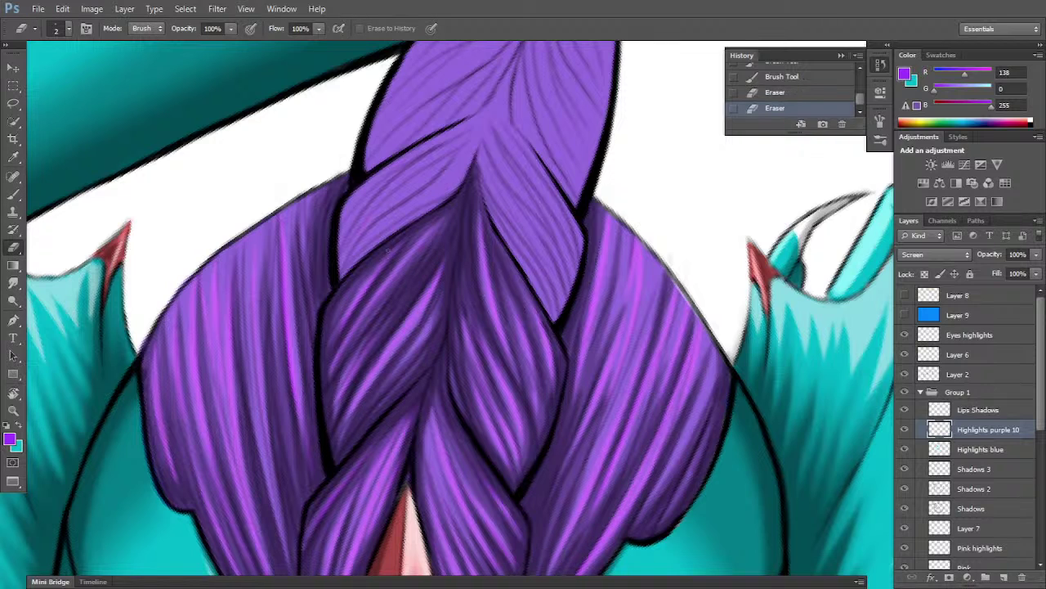
click(359, 283)
key(r)
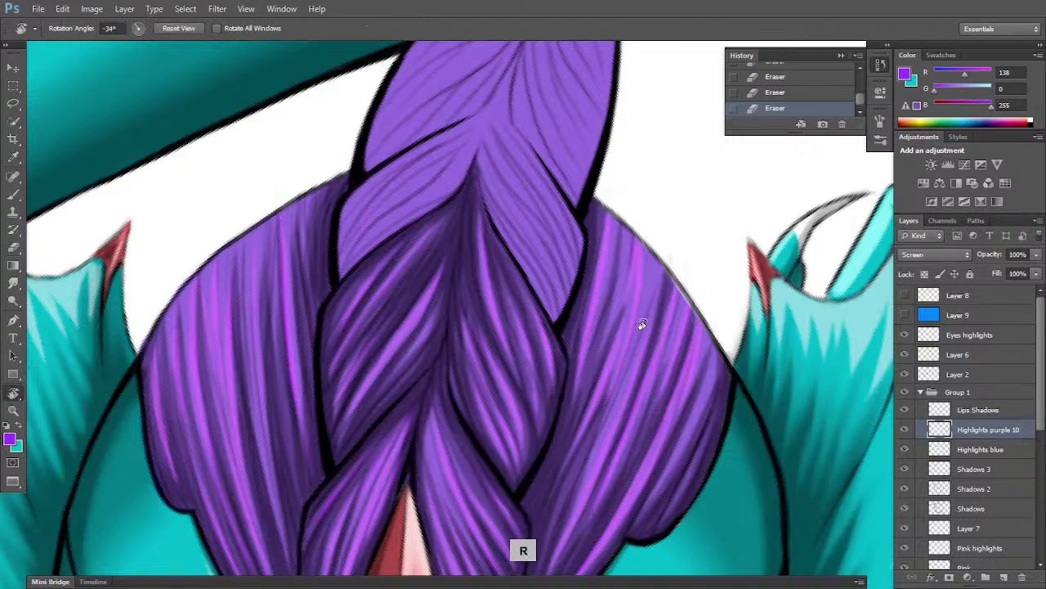
key(space)
drag(652, 311, 615, 458)
key(r)
key(e)
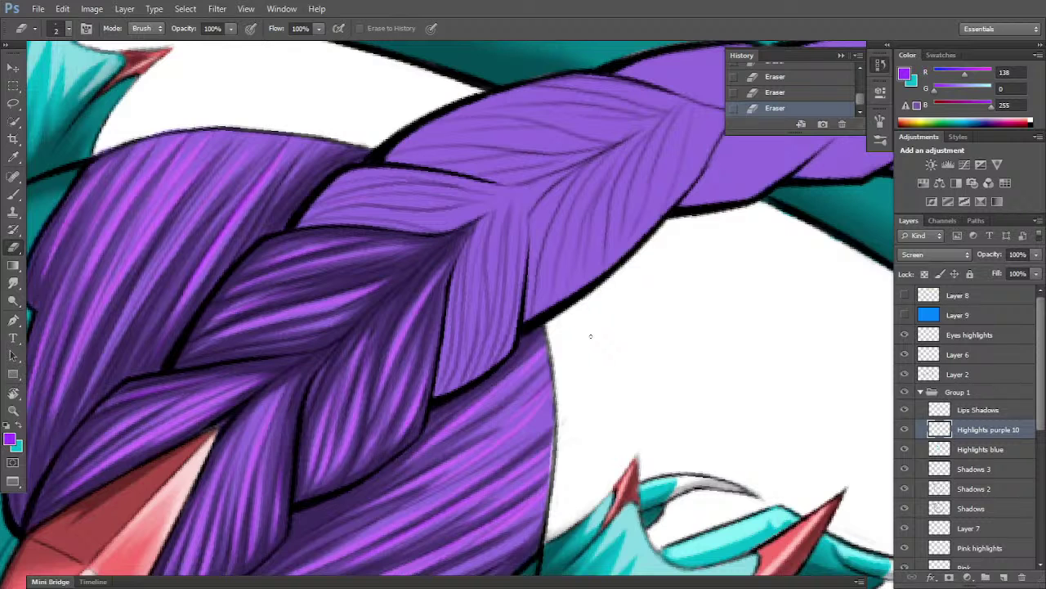
- Select the Shadows layer and sample the grey swatch (RGB 144, 144, 144) as the foreground colour
key(r)
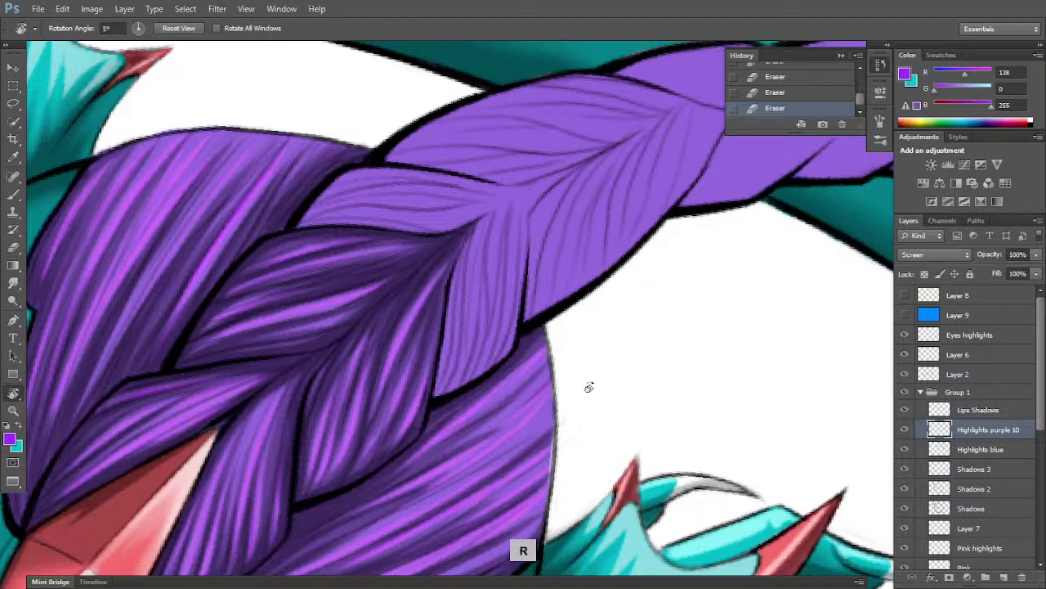
drag(656, 369, 638, 283)
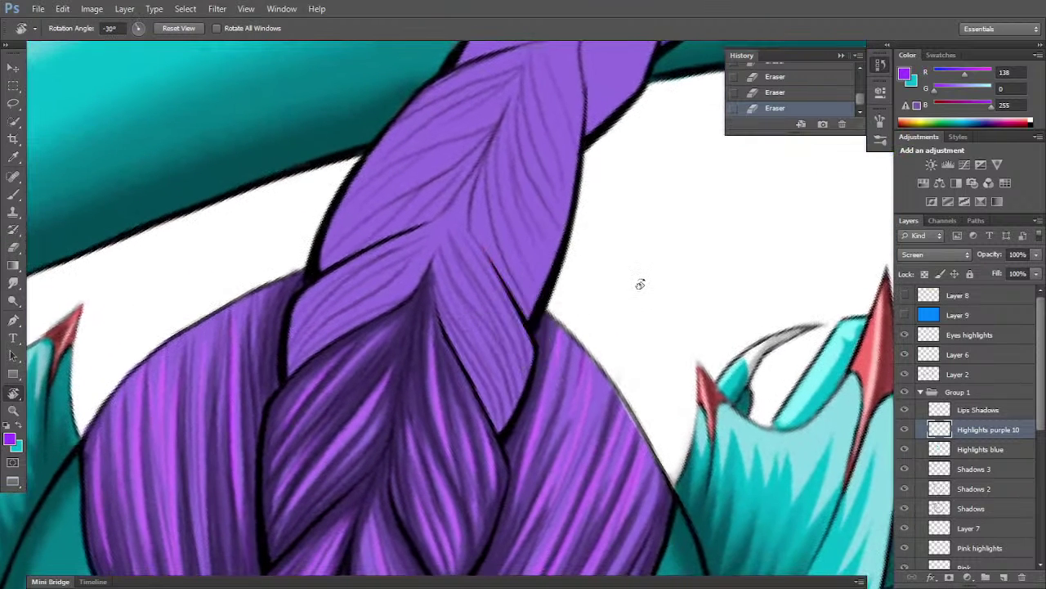
click(981, 489)
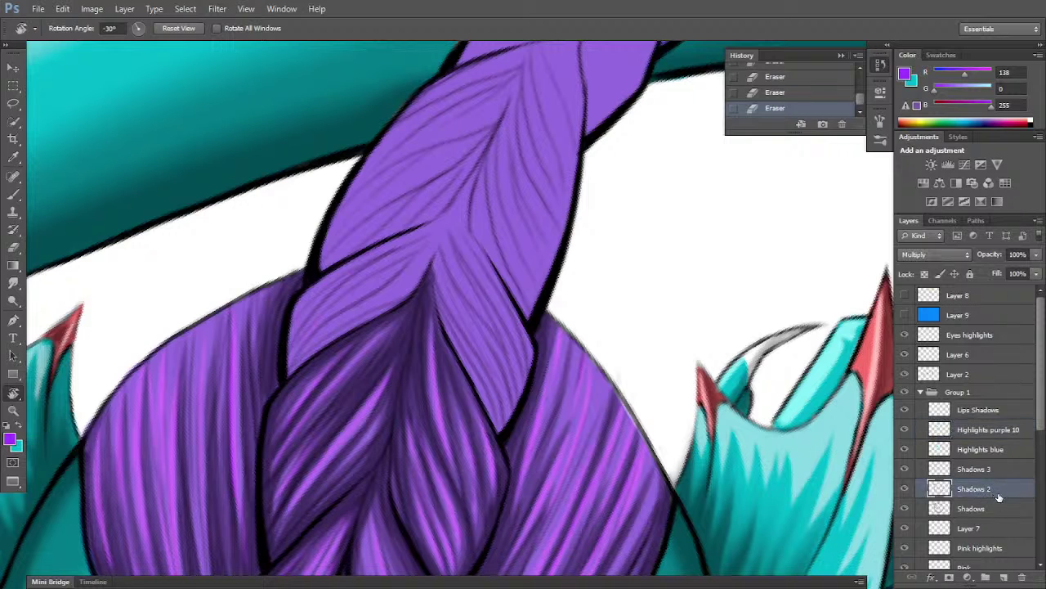
click(987, 509)
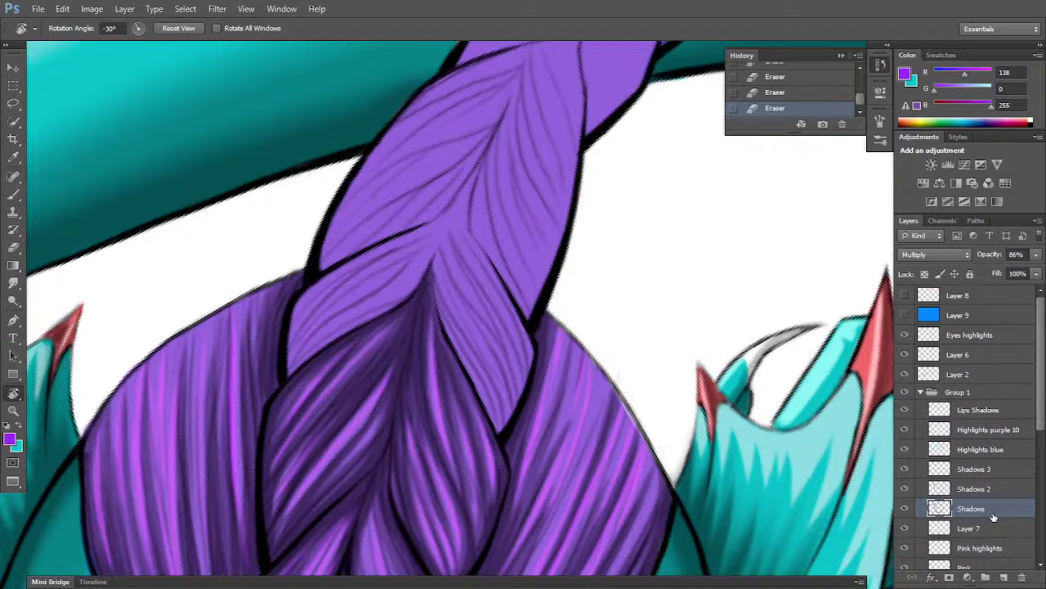
click(22, 428)
click(13, 158)
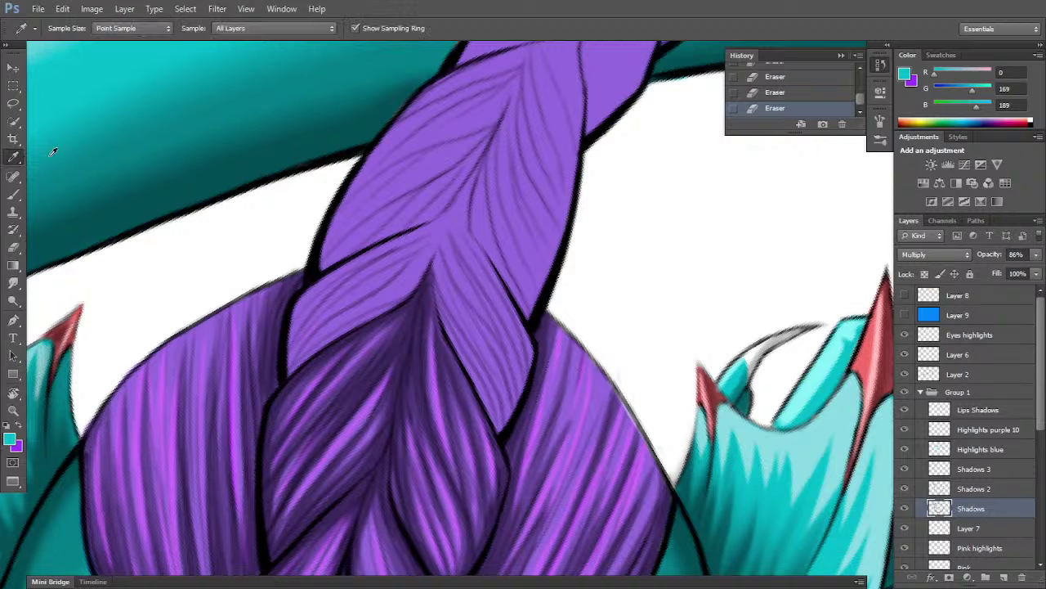
key(space)
drag(667, 193, 520, 536)
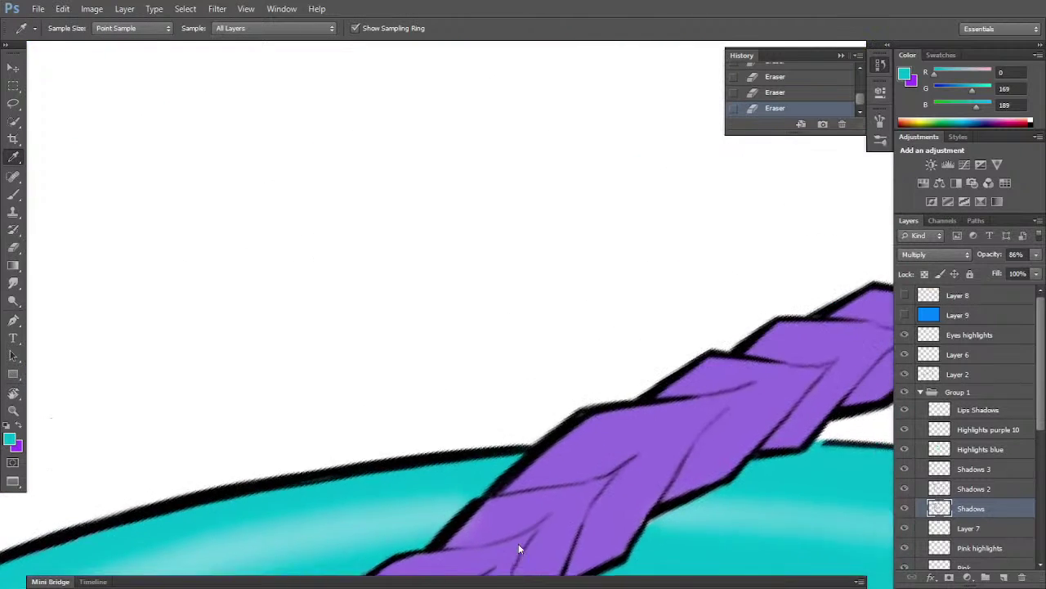
drag(163, 179, 388, 465)
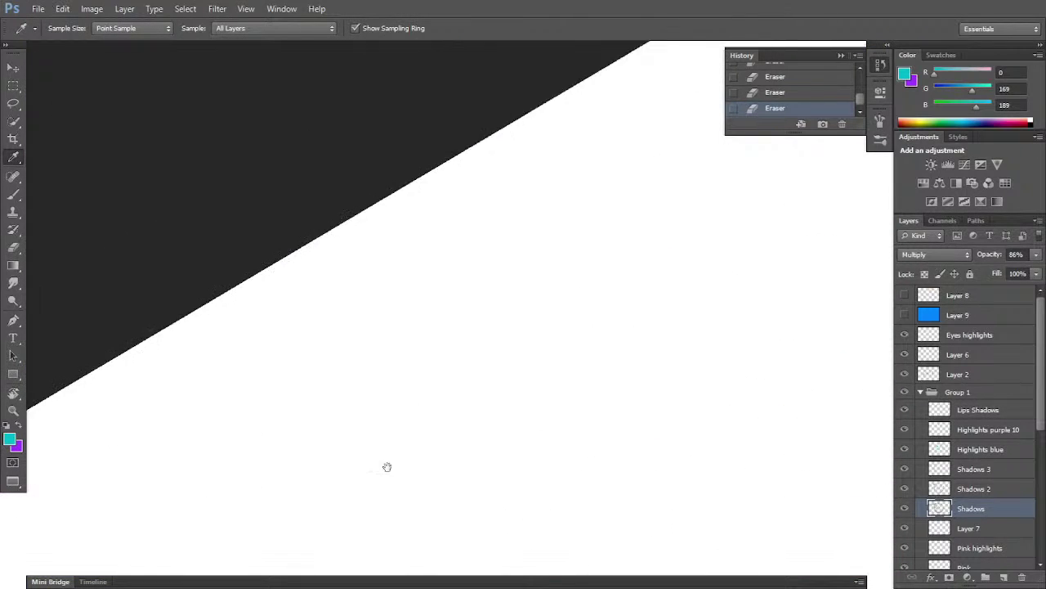
drag(738, 303, 215, 567)
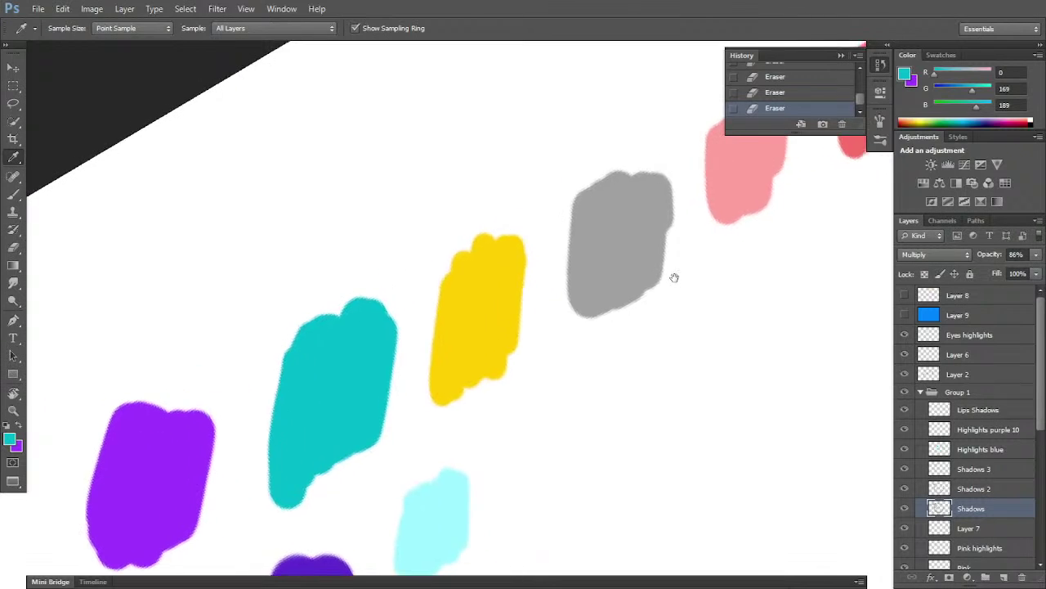
click(609, 256)
- Paint grey shadow streaks from the outer edge along the upper outline of the next unshaded braid strand
drag(395, 504, 467, 96)
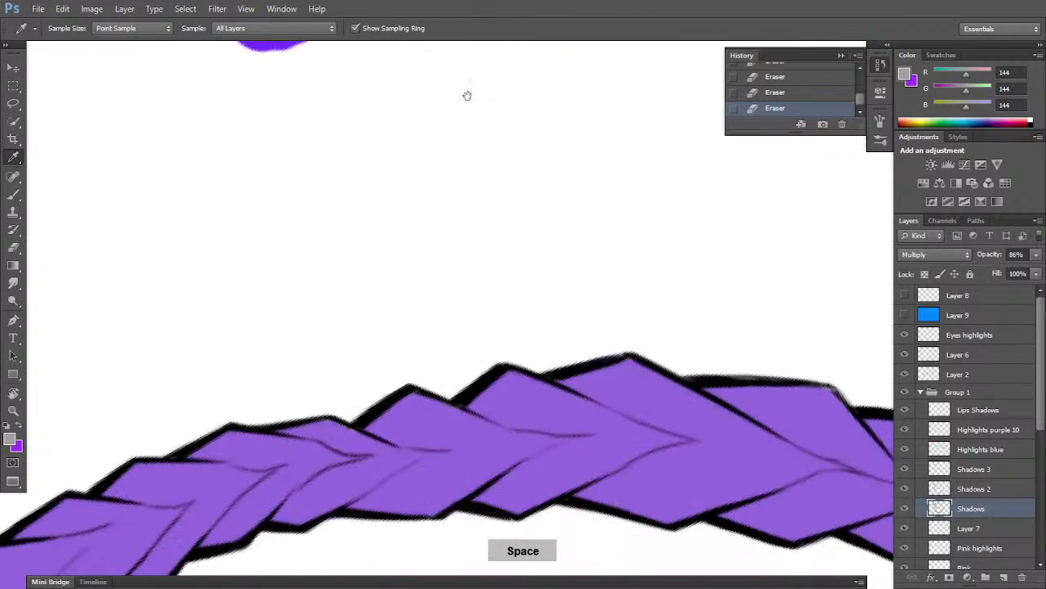
key(b)
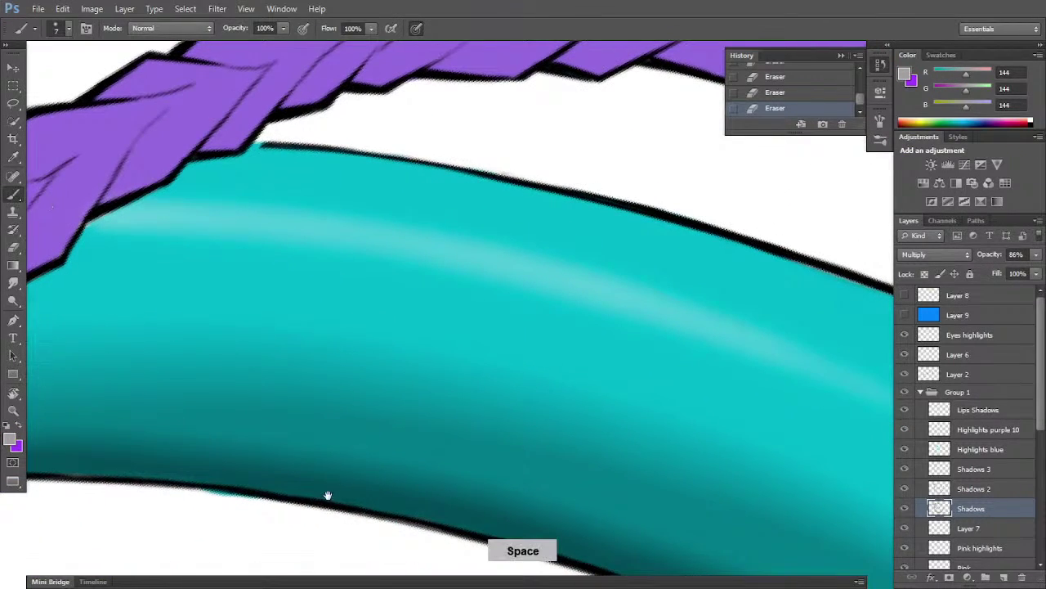
mouse_move(327, 495)
mouse_down()
mouse_move(466, 251)
mouse_move(589, 100)
mouse_up()
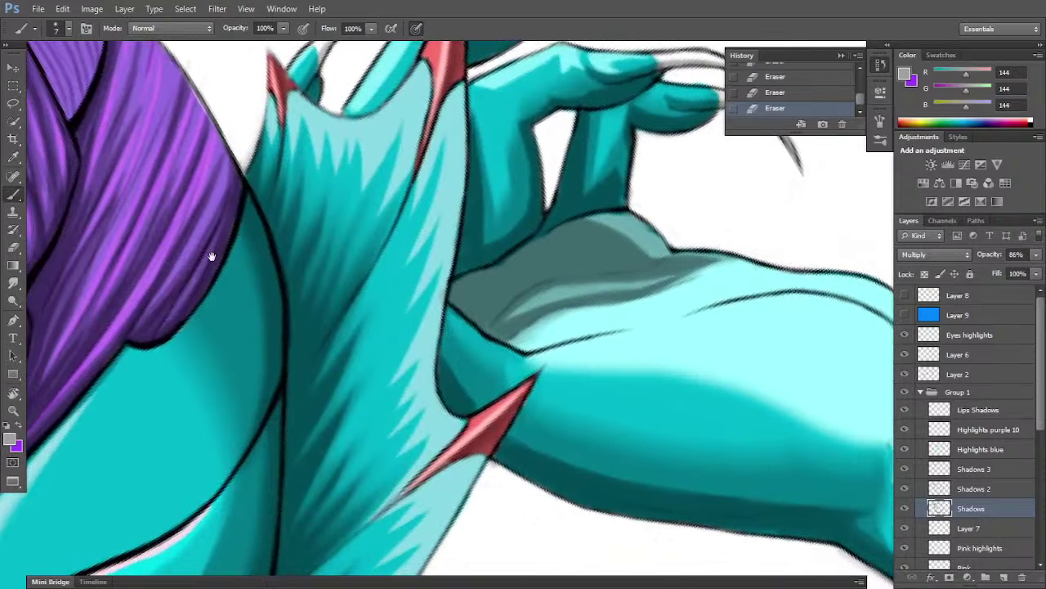
drag(214, 265, 565, 333)
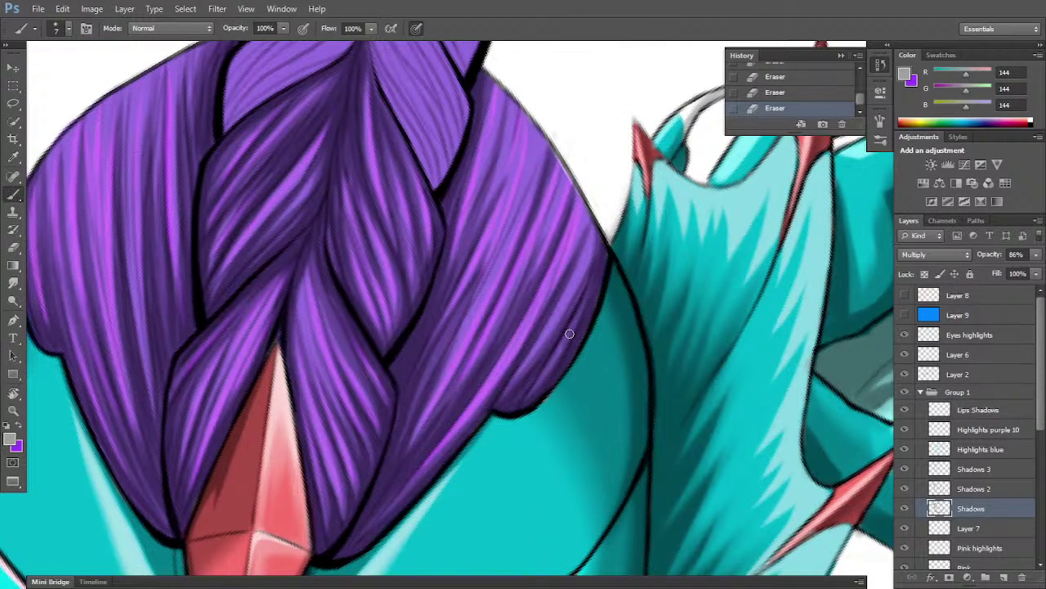
drag(567, 329, 479, 428)
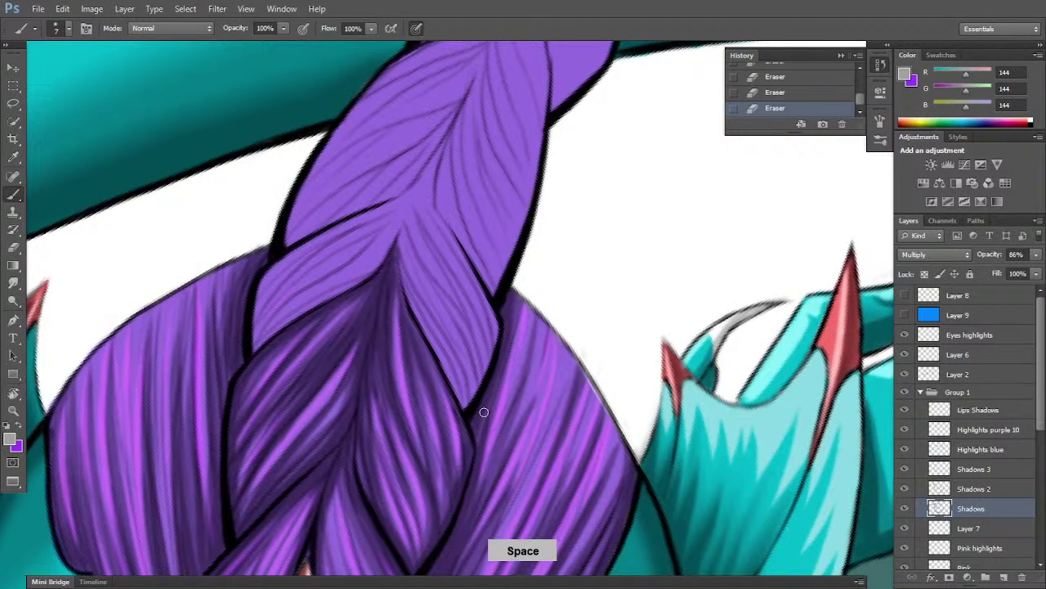
drag(254, 347, 269, 272)
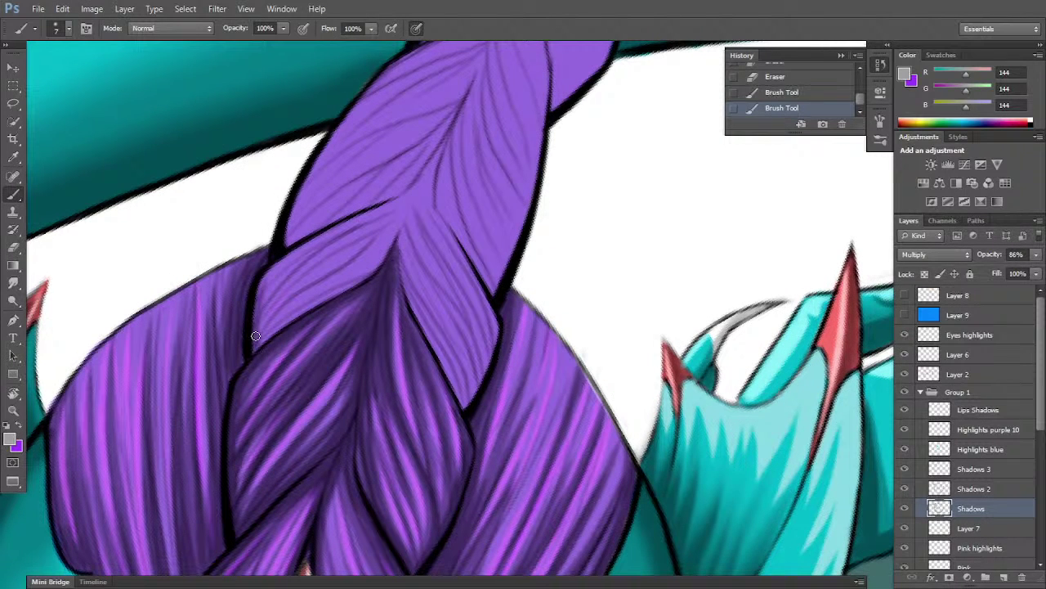
mouse_move(254, 326)
mouse_down()
mouse_move(286, 262)
mouse_move(262, 292)
mouse_move(286, 264)
mouse_up()
drag(264, 301, 291, 260)
mouse_move(267, 306)
mouse_down()
mouse_move(295, 265)
mouse_move(331, 242)
mouse_up()
drag(307, 254, 340, 237)
drag(297, 263, 409, 200)
mouse_move(257, 341)
mouse_down()
mouse_move(300, 289)
mouse_move(271, 315)
mouse_move(282, 301)
mouse_move(379, 230)
mouse_up()
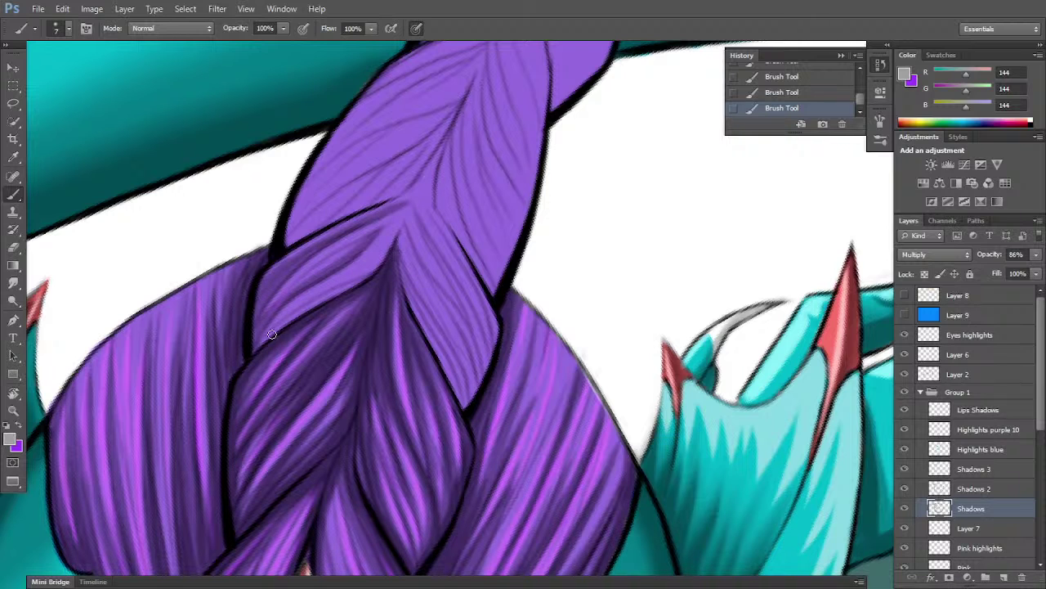
- Paint shadow streaks along this strand's lower edge and up the braid's centre parting, and erase thin lines along its upper streaks
drag(272, 333, 369, 269)
mouse_move(319, 300)
mouse_down()
mouse_move(402, 235)
mouse_move(351, 286)
mouse_move(337, 286)
mouse_move(384, 248)
mouse_up()
drag(350, 285, 404, 220)
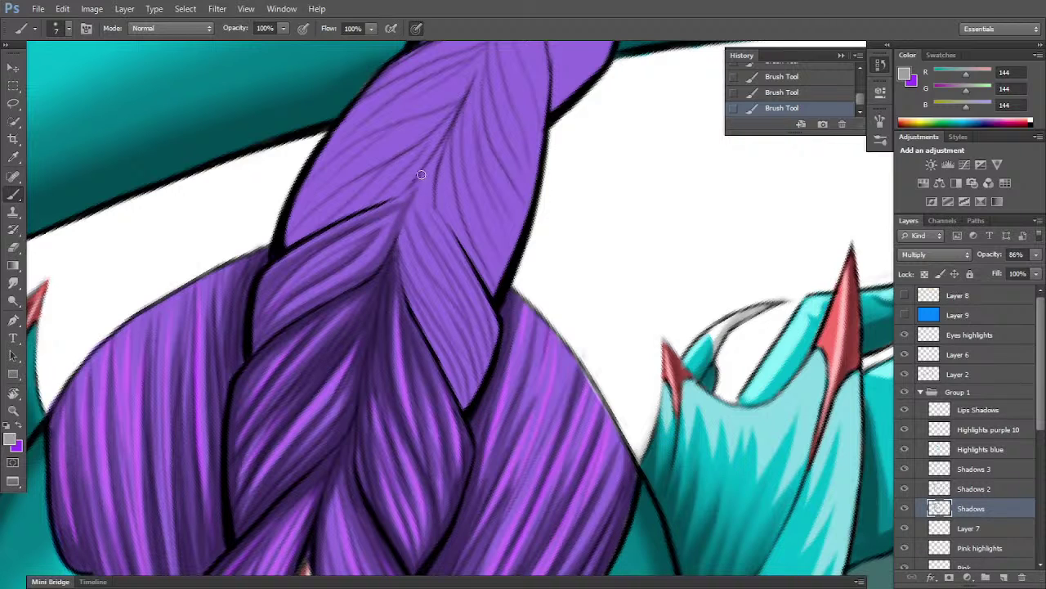
drag(410, 191, 446, 140)
key(e)
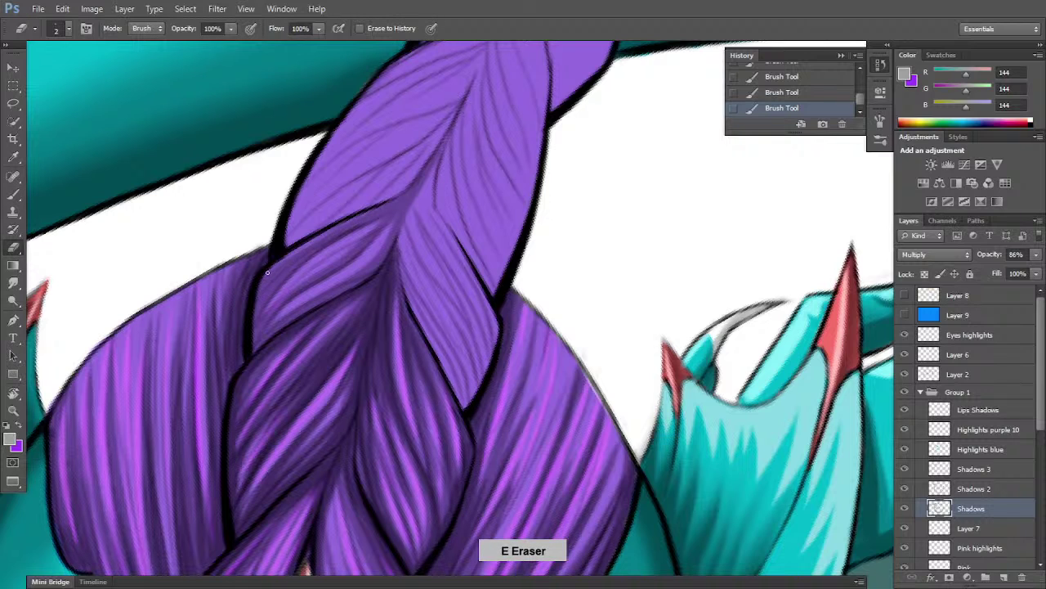
drag(265, 275, 363, 209)
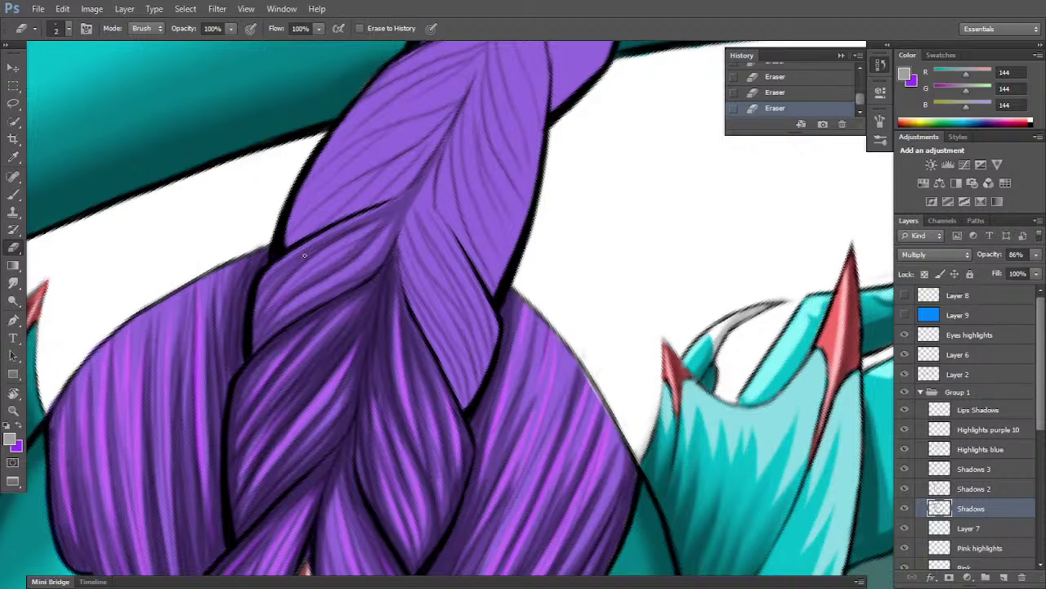
- Paint grey shadow streaks on the opposite unshaded strand, from its border with the shaded strand up to the centre parting
key(r)
mouse_move(352, 215)
mouse_down()
mouse_move(545, 204)
mouse_move(531, 204)
mouse_up()
key(b)
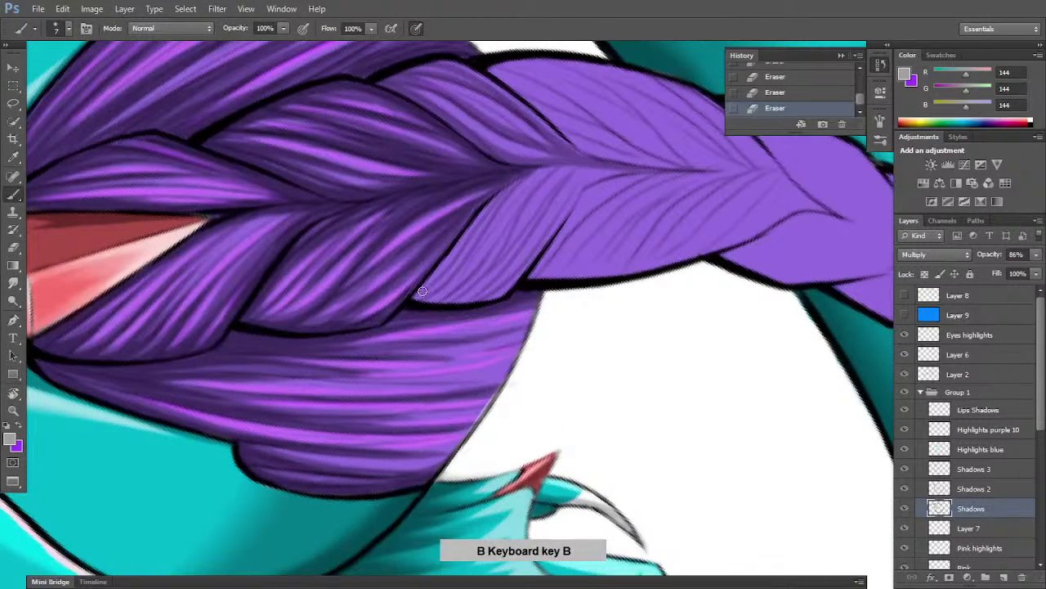
mouse_move(432, 275)
mouse_down()
mouse_move(419, 296)
mouse_move(476, 219)
mouse_up()
mouse_move(455, 259)
mouse_down()
mouse_move(516, 184)
mouse_move(472, 229)
mouse_move(548, 168)
mouse_up()
- Extend the shadow streaks through the middle of this strand, following its hair lines toward the centre parting
key(r)
drag(643, 269, 635, 181)
mouse_move(439, 229)
mouse_down()
mouse_move(474, 168)
mouse_move(450, 171)
mouse_up()
key(b)
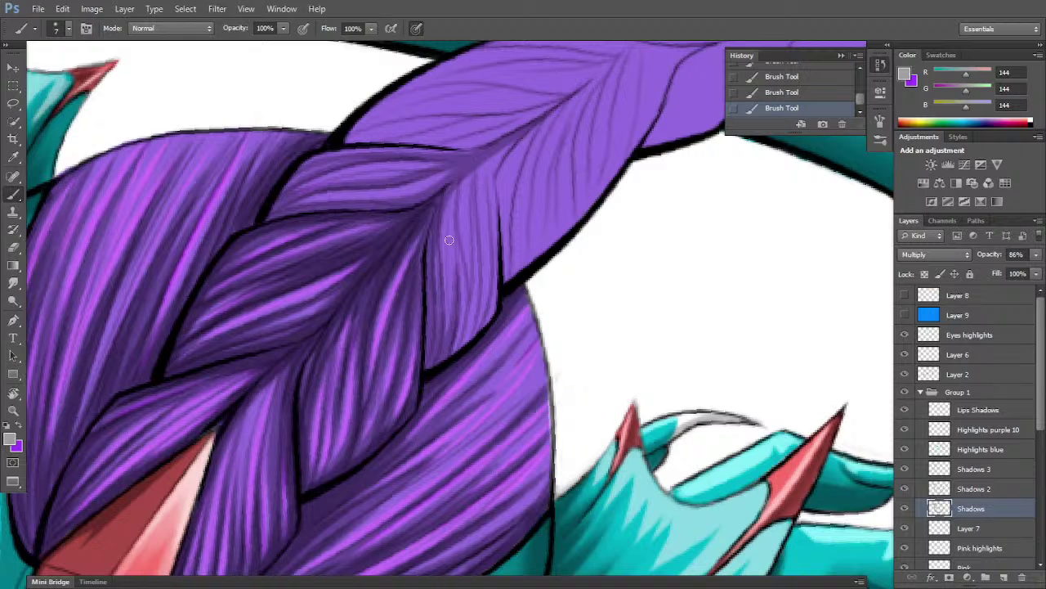
drag(448, 264, 446, 208)
- Paint further shadow streaks across the outer part of this strand and along its border with the next strand
key(r)
mouse_move(586, 297)
mouse_down()
mouse_move(580, 373)
mouse_move(579, 357)
mouse_up()
key(b)
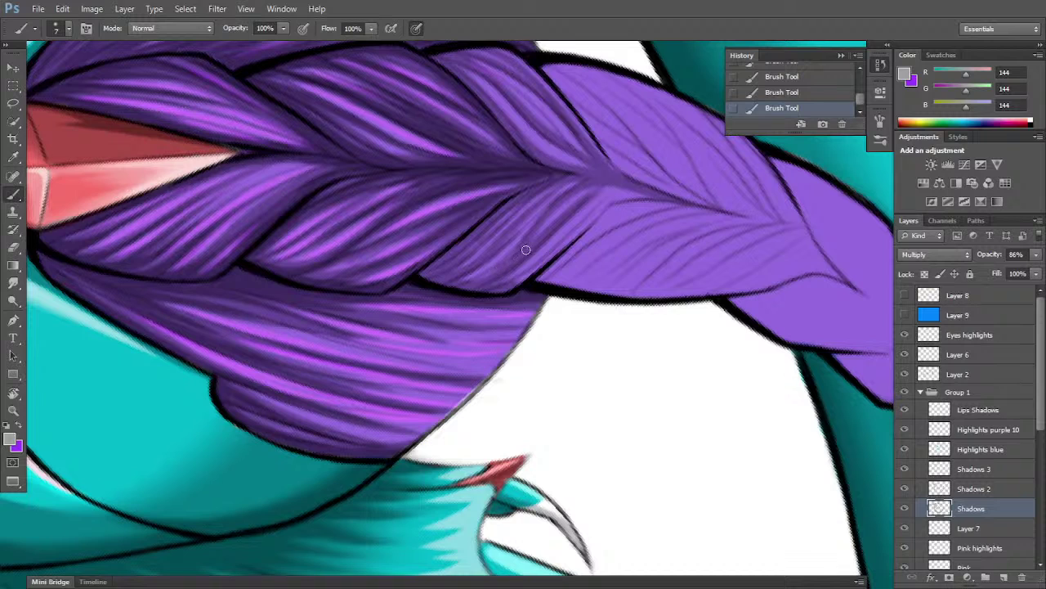
key(r)
mouse_move(472, 277)
mouse_down()
mouse_move(665, 292)
mouse_move(645, 179)
mouse_up()
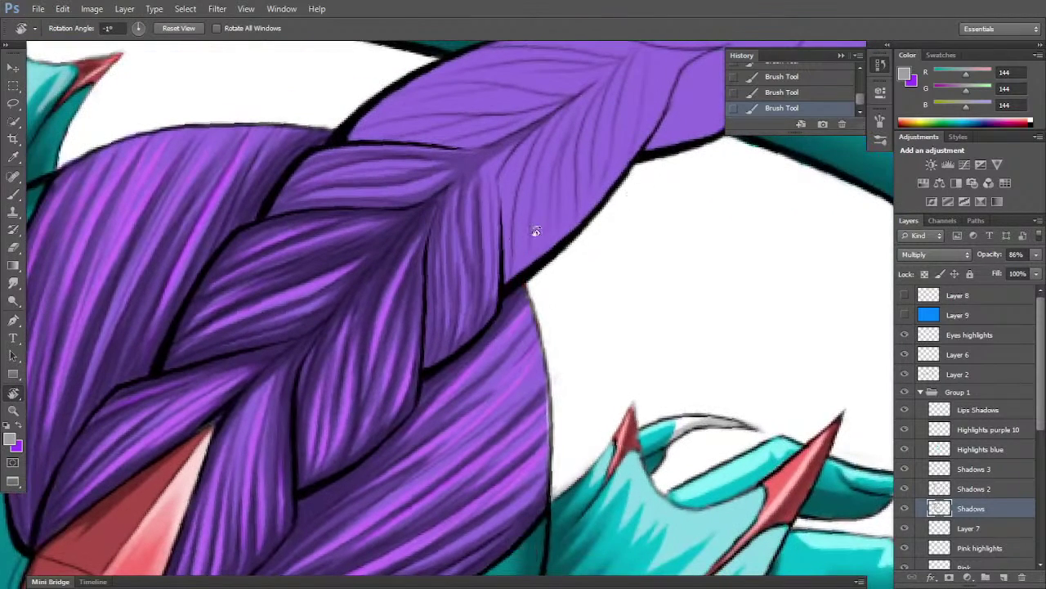
- On the Shadows 2 layer, paint darker grey shadows along the last shaded strand's lower edge and up the braid's centre parting
key(b)
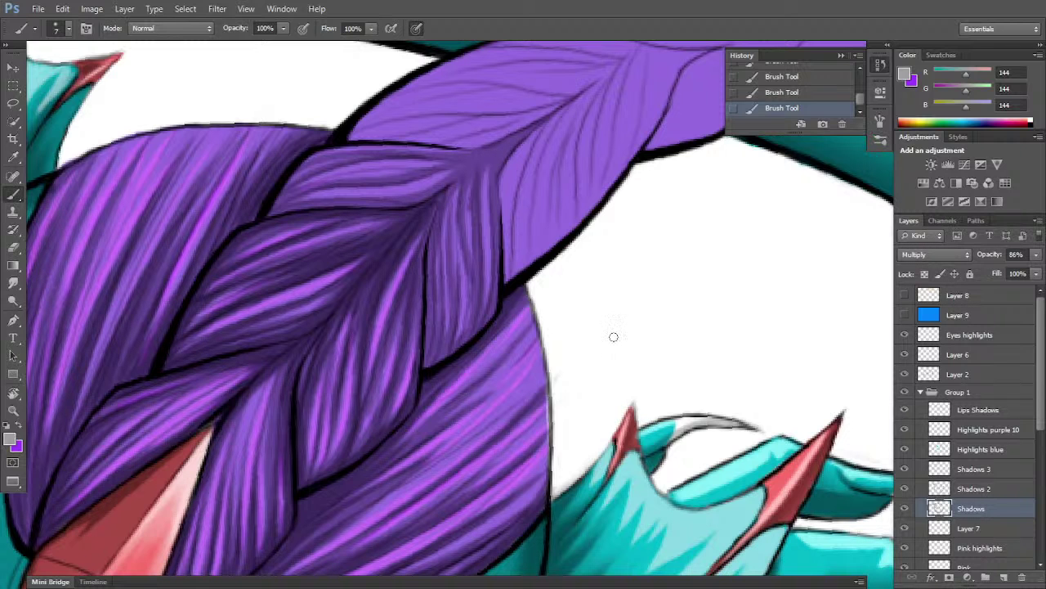
key(r)
drag(630, 334, 630, 261)
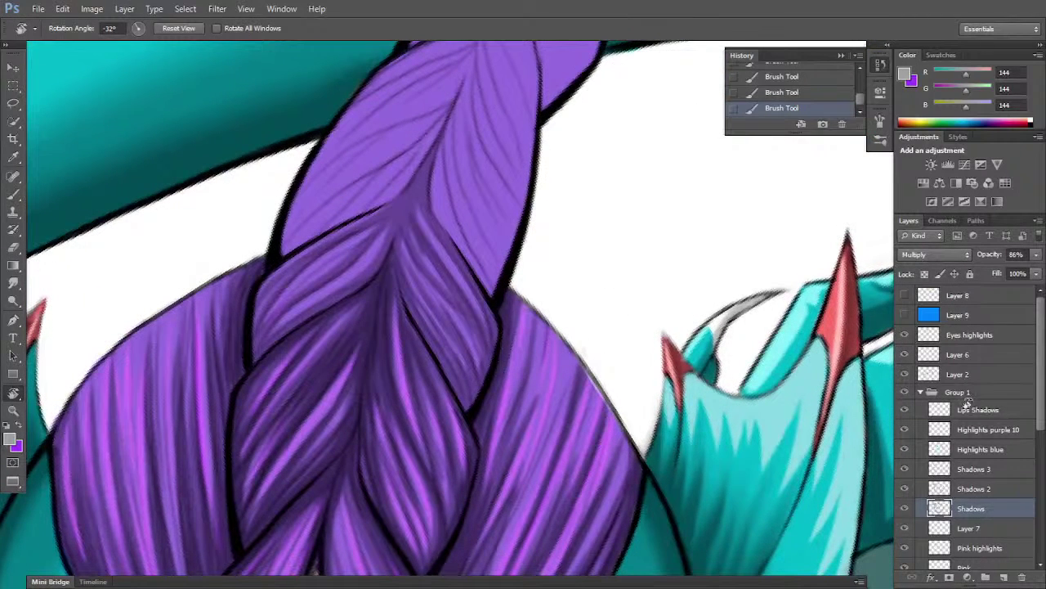
click(981, 488)
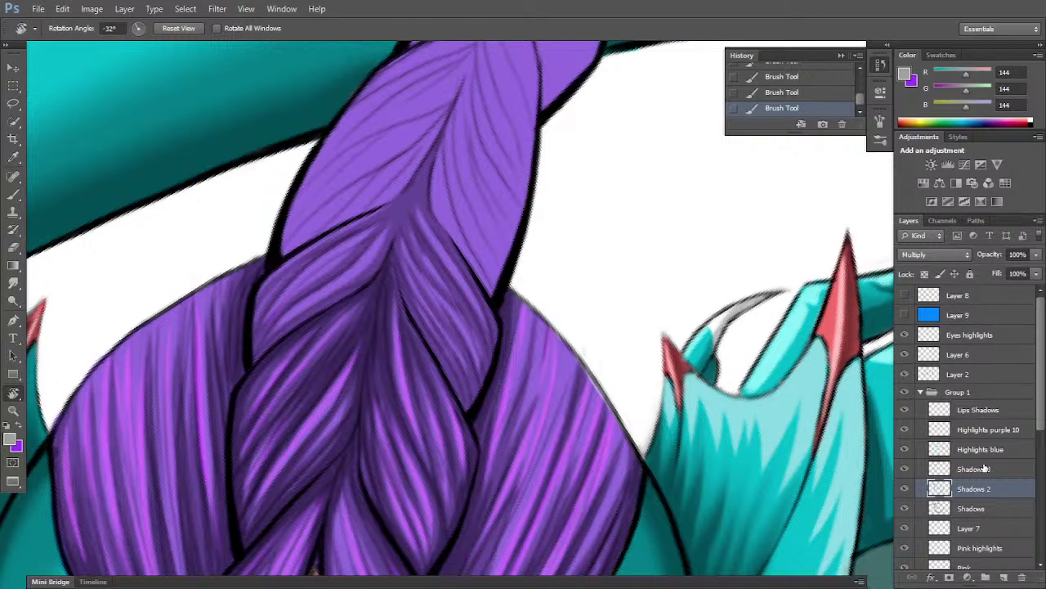
key(b)
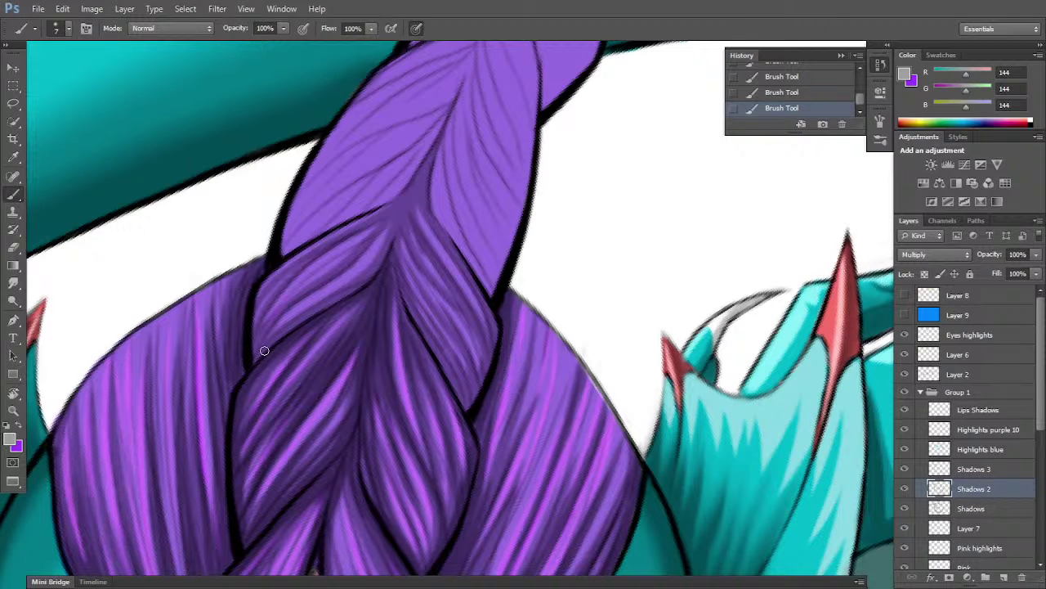
drag(264, 351, 313, 316)
mouse_move(269, 348)
mouse_down()
mouse_move(395, 245)
mouse_move(348, 296)
mouse_move(336, 297)
mouse_move(387, 241)
mouse_move(361, 284)
mouse_move(384, 259)
mouse_move(351, 292)
mouse_move(413, 188)
mouse_move(382, 265)
mouse_move(437, 147)
mouse_move(389, 257)
mouse_move(438, 139)
mouse_up()
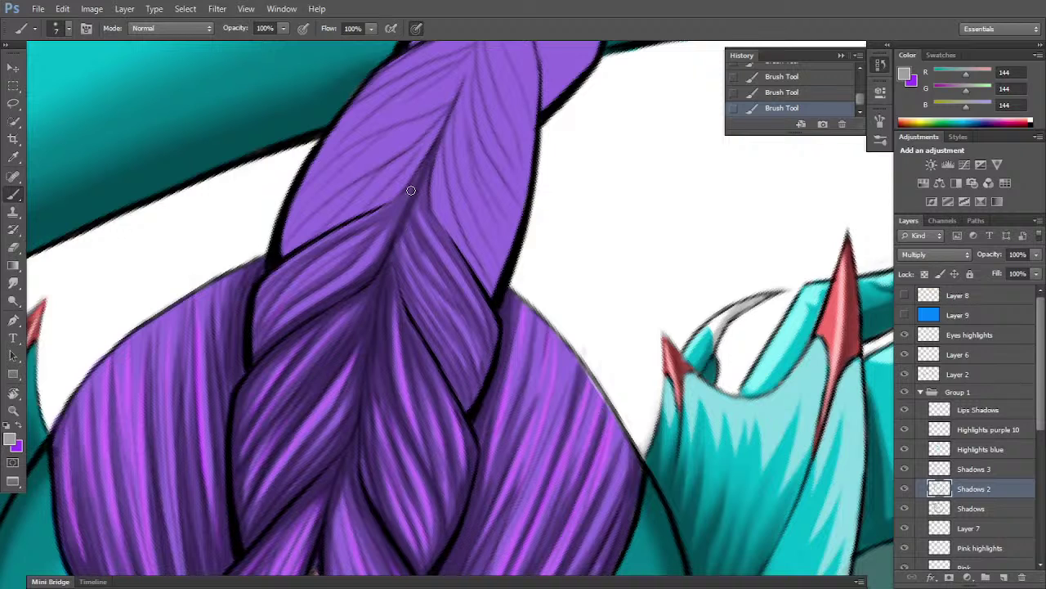
drag(414, 182, 403, 209)
drag(388, 245, 414, 167)
- Deepen the shadow streaks across this strand from its outer edge to its border with the unshaded strand
drag(271, 325, 309, 288)
mouse_move(253, 356)
mouse_down()
mouse_move(264, 310)
mouse_move(301, 265)
mouse_up()
drag(257, 332, 336, 241)
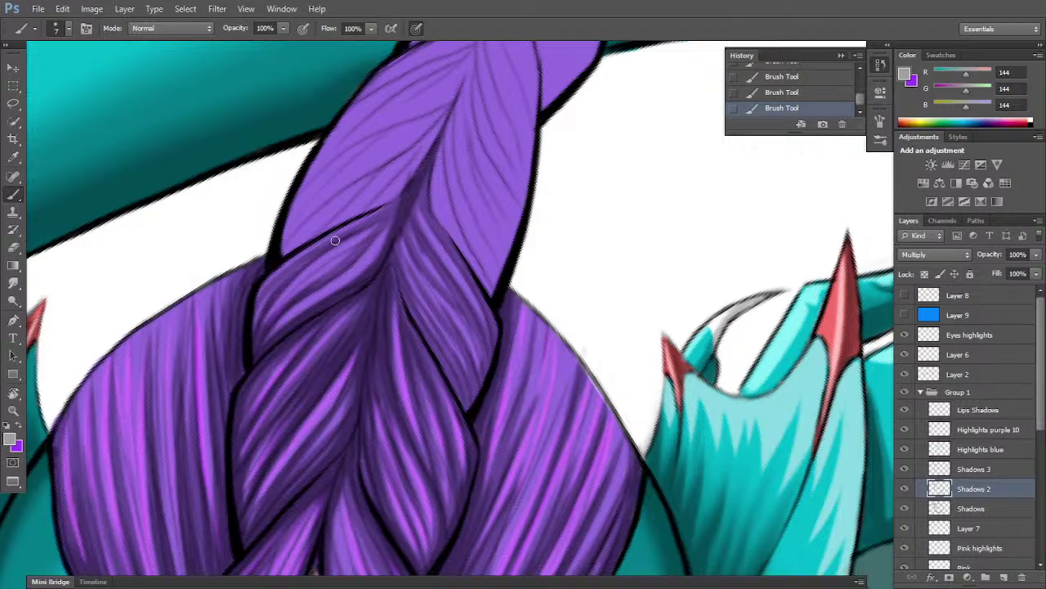
drag(268, 307, 392, 212)
drag(256, 308, 311, 255)
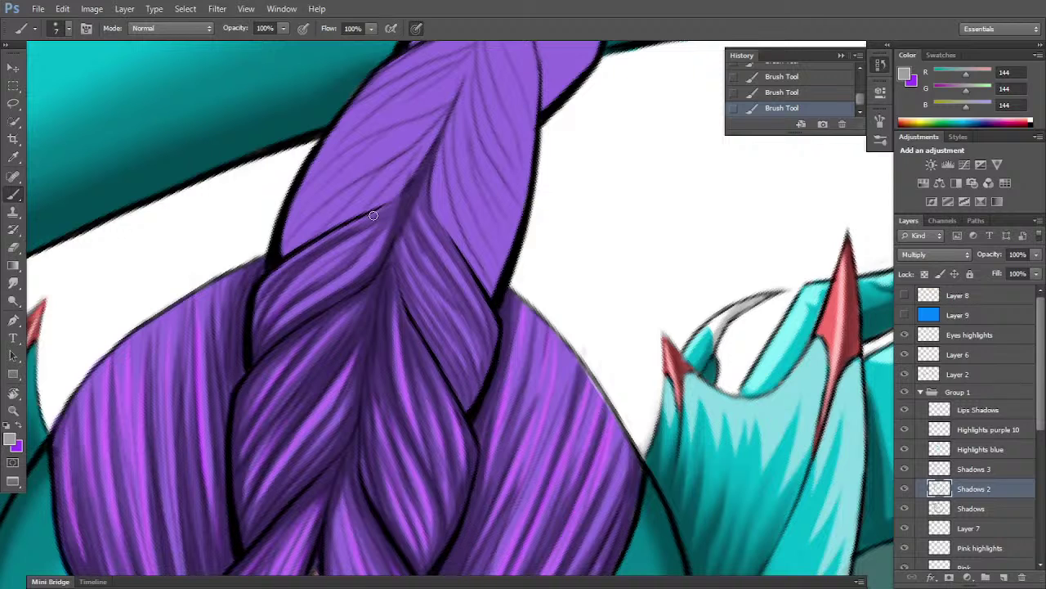
drag(272, 285, 401, 198)
drag(371, 248, 412, 178)
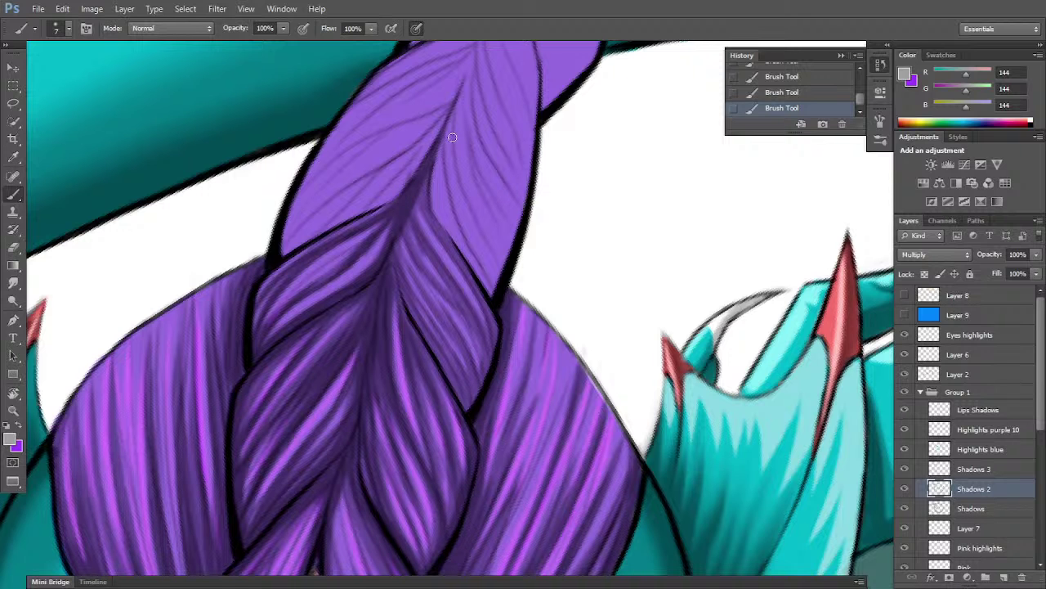
- Paint darker shadow streaks on the opposite strand, through its middle and along its border with the unshaded strand
key(r)
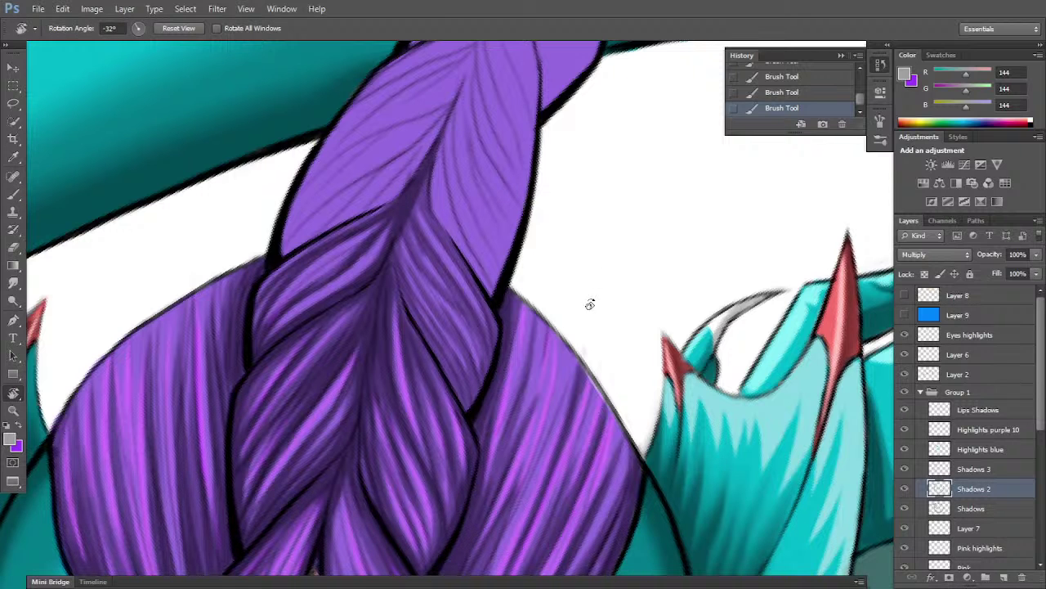
mouse_move(588, 301)
mouse_down()
mouse_move(596, 409)
mouse_move(583, 436)
mouse_move(616, 416)
mouse_move(591, 451)
mouse_move(620, 426)
mouse_up()
key(b)
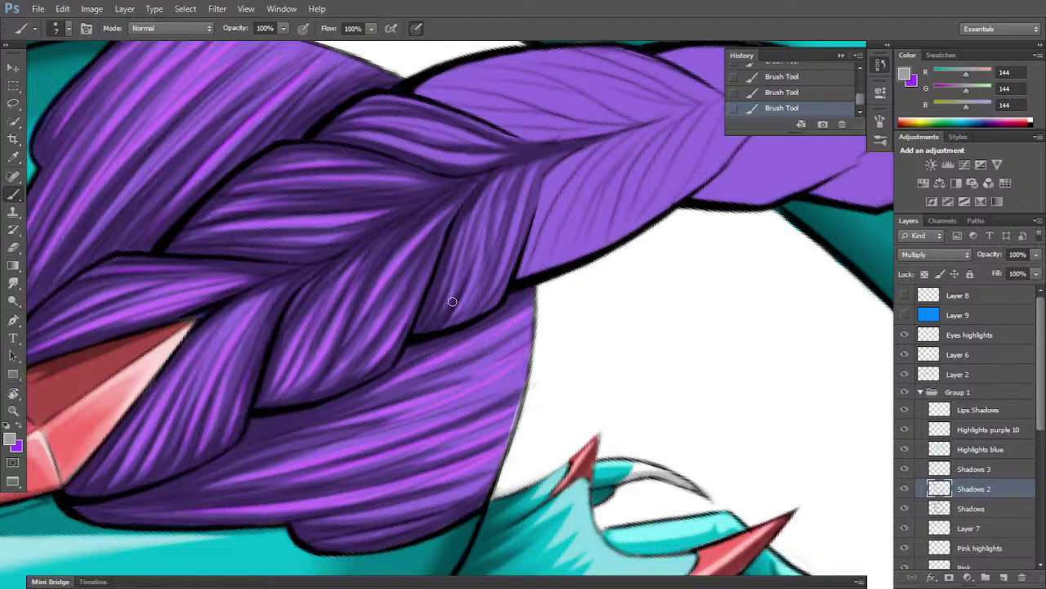
drag(466, 269, 481, 227)
drag(477, 300, 505, 246)
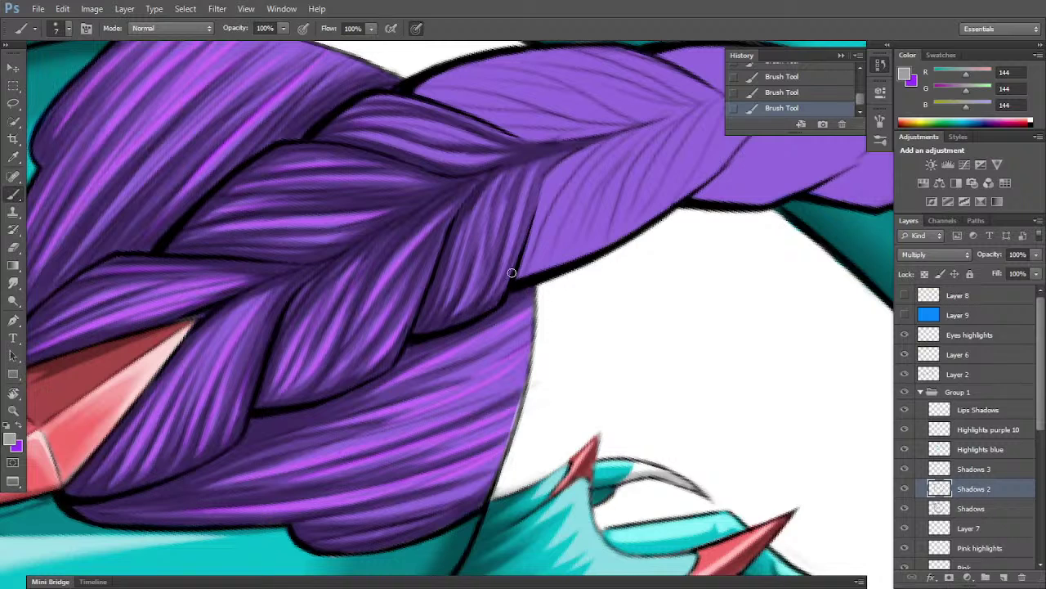
mouse_move(511, 273)
mouse_down()
mouse_move(560, 149)
mouse_move(531, 215)
mouse_move(576, 147)
mouse_move(530, 217)
mouse_move(551, 152)
mouse_move(520, 239)
mouse_up()
drag(540, 160, 514, 219)
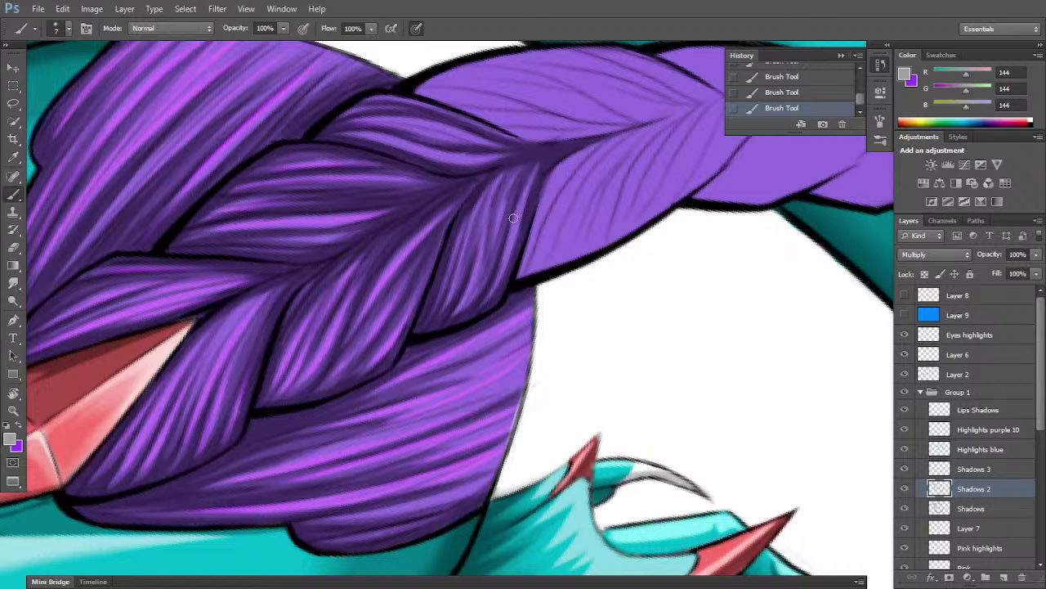
- On Highlights purple 10, paint purple highlight streaks through the middle of the first strand and erase thin lines to separate them
key(r)
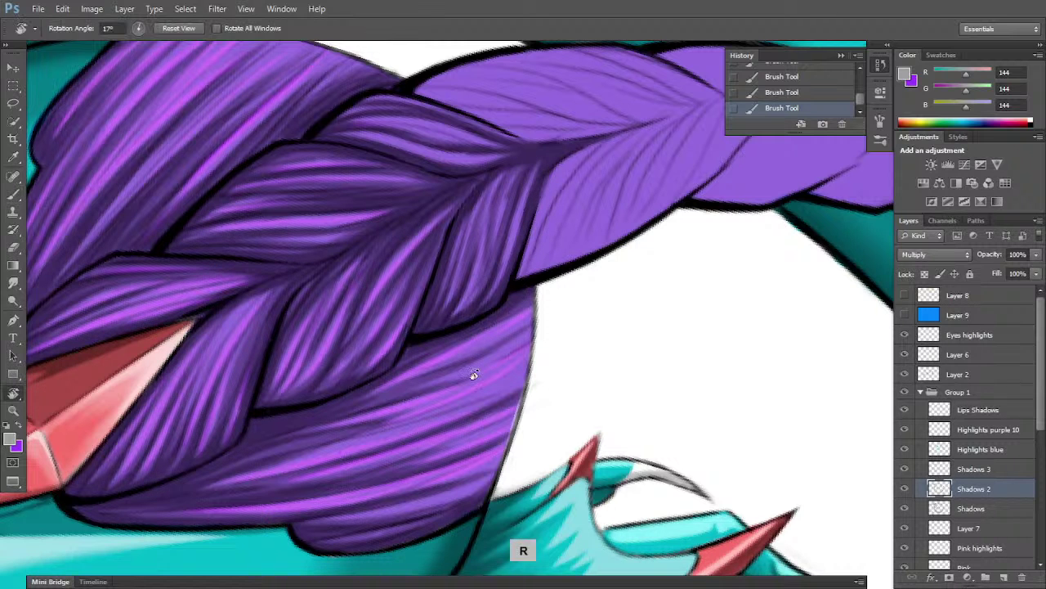
drag(672, 351, 654, 194)
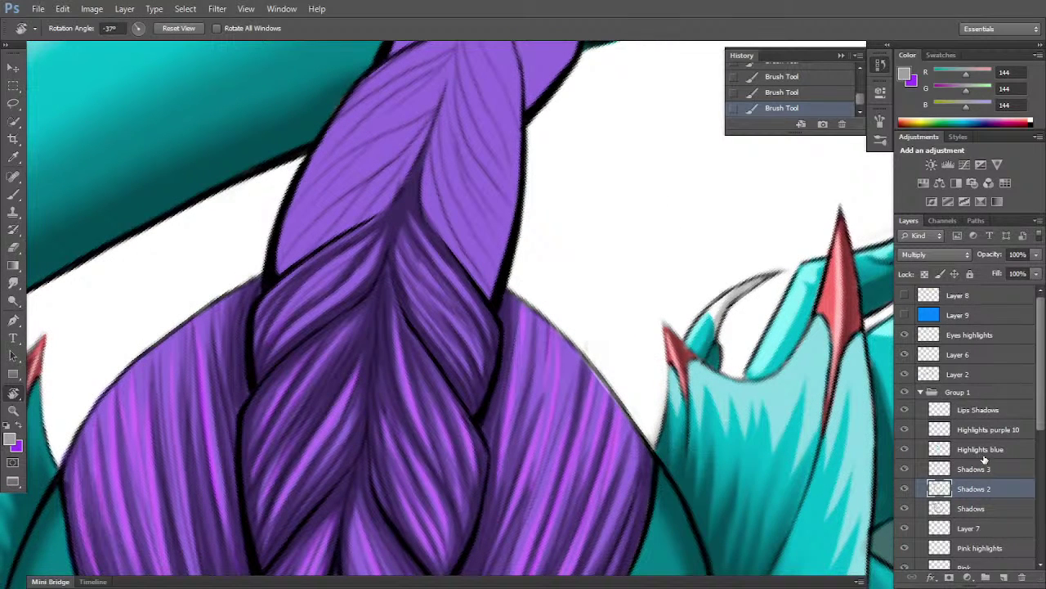
click(994, 450)
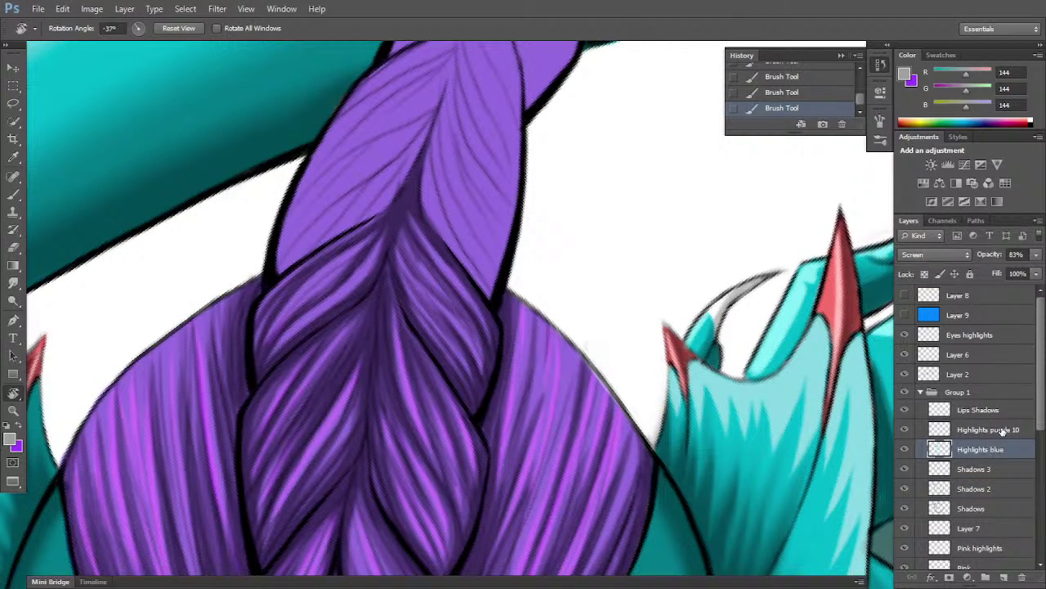
click(999, 430)
click(21, 425)
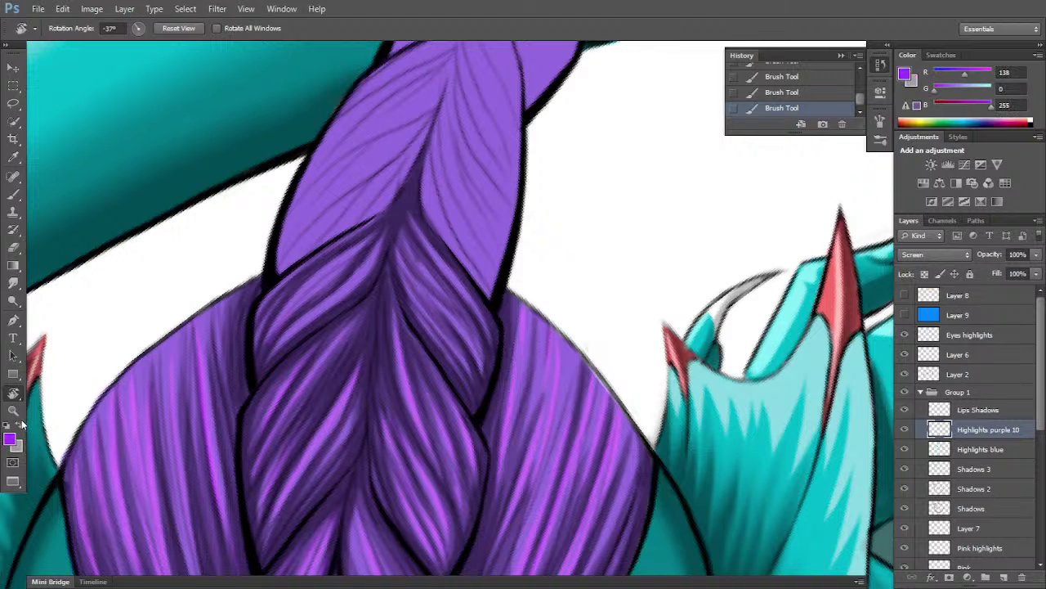
click(15, 193)
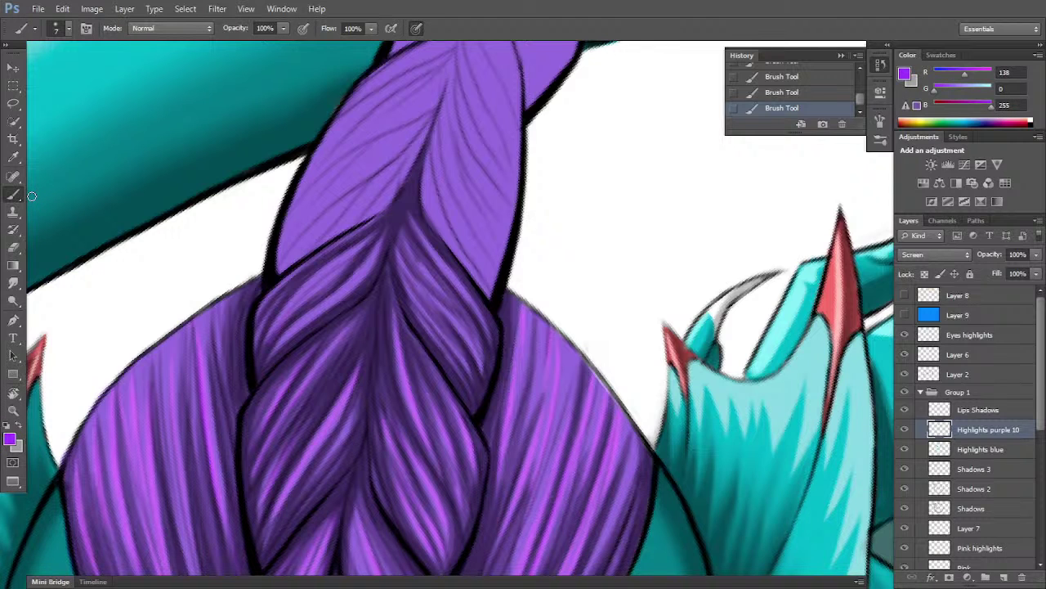
key(b)
drag(301, 321, 333, 296)
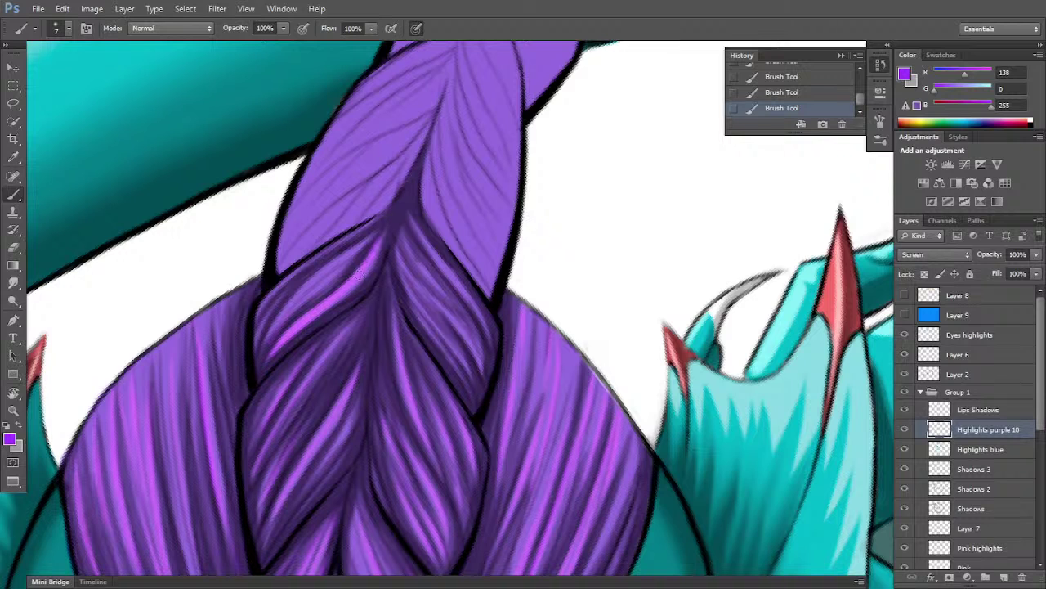
key(e)
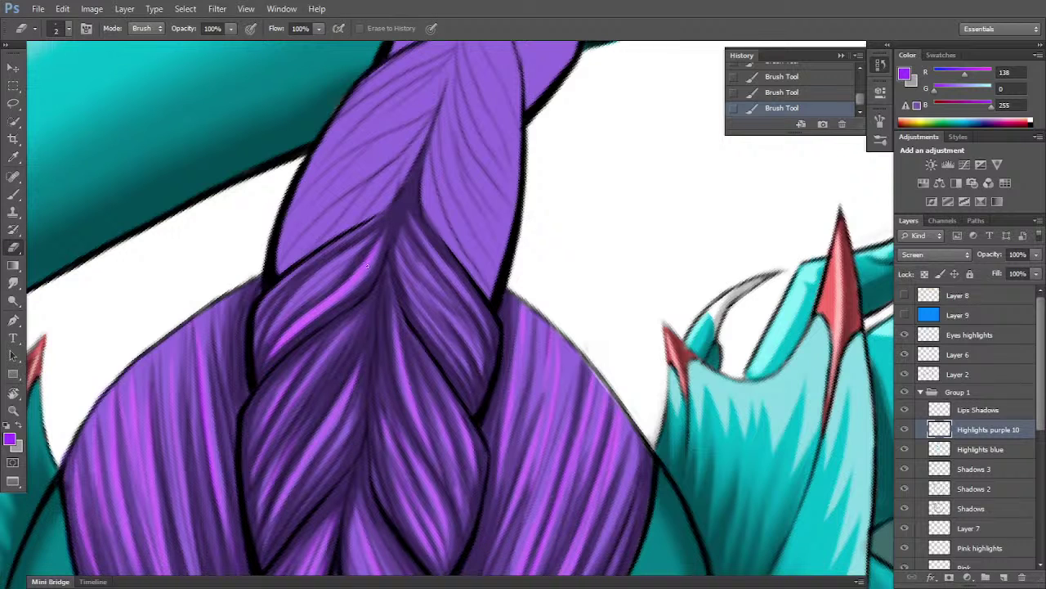
drag(345, 293, 323, 311)
click(344, 298)
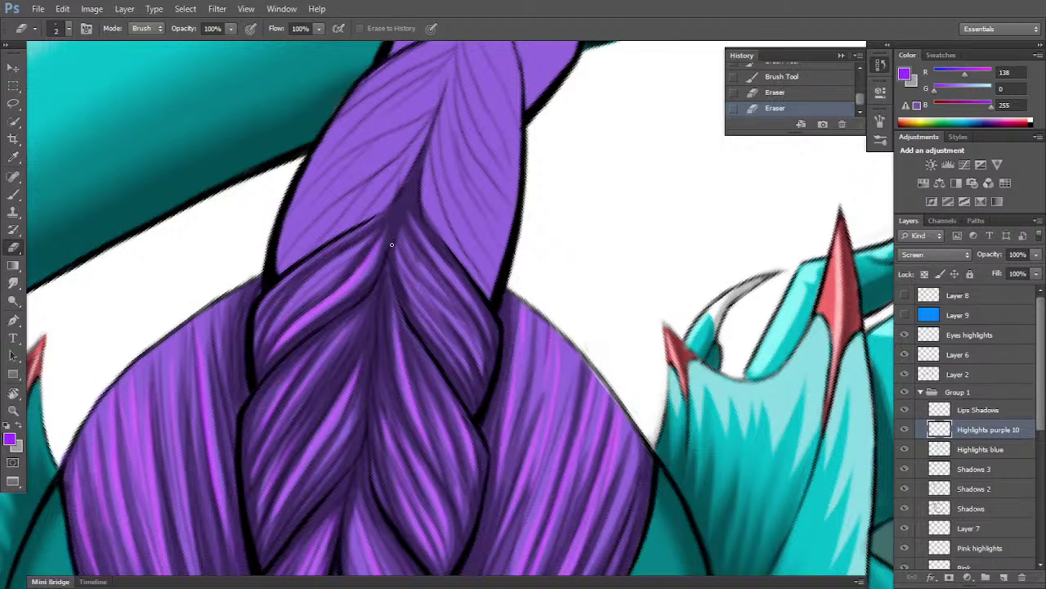
- Paint more purple highlights along this strand's hair lines toward the centre parting and trim them with thin eraser lines
key(b)
mouse_move(263, 338)
mouse_down()
mouse_move(296, 295)
mouse_move(285, 312)
mouse_move(360, 246)
mouse_up()
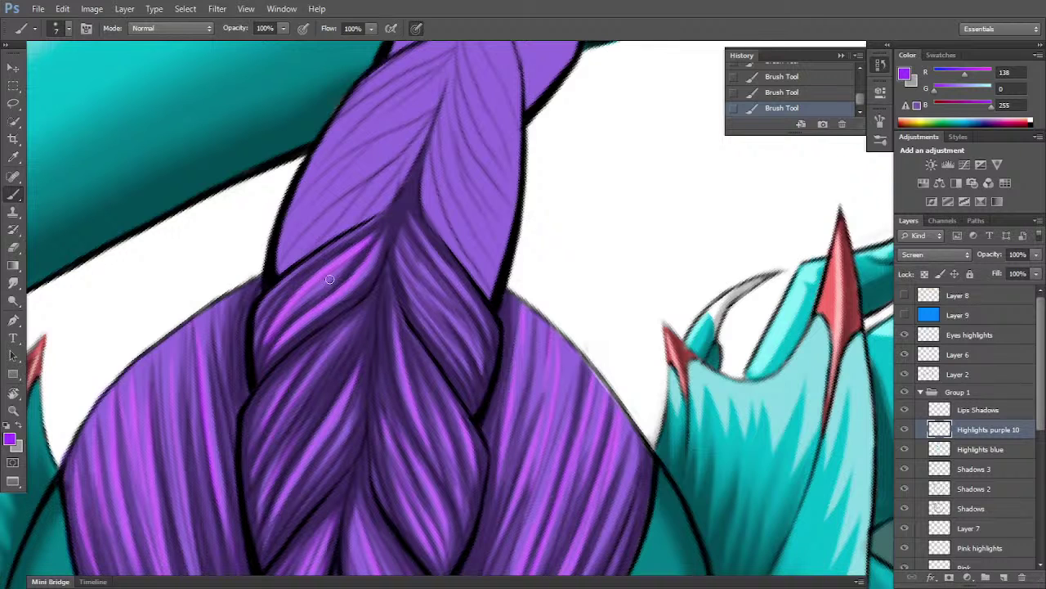
drag(299, 306, 335, 276)
key(e)
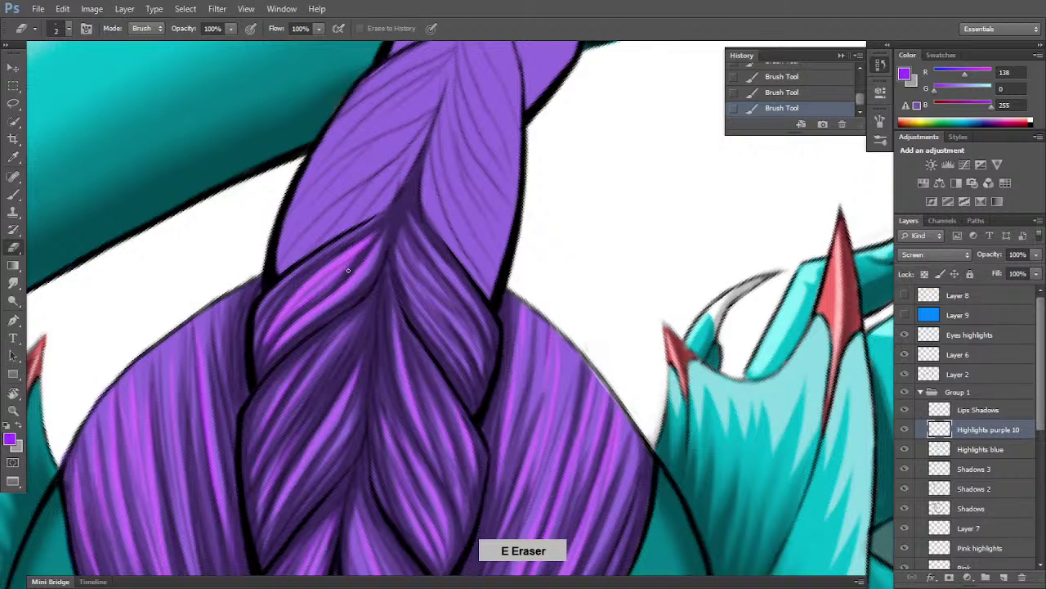
drag(373, 241, 360, 250)
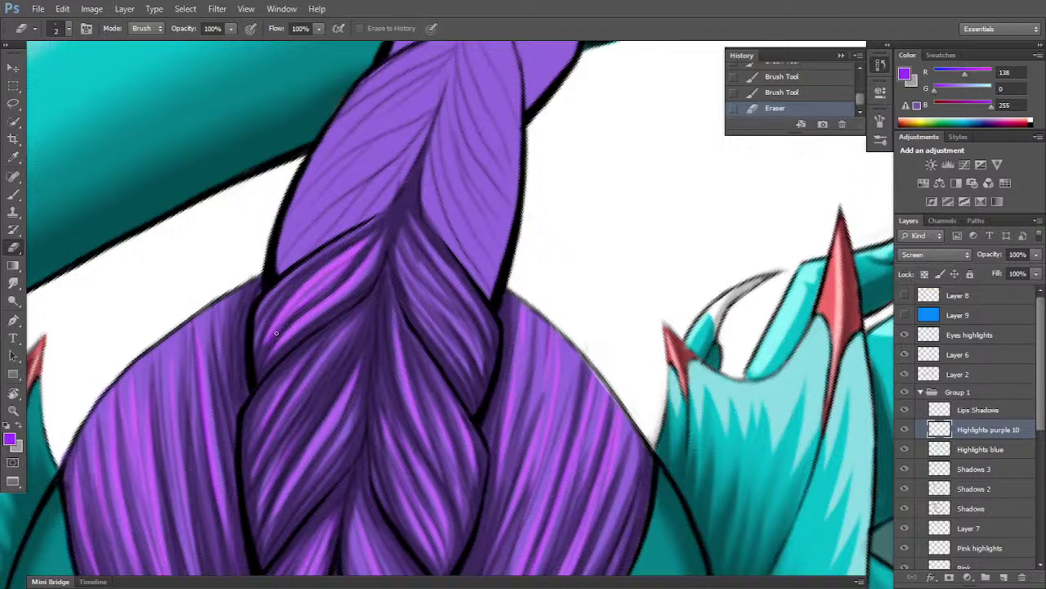
mouse_move(255, 359)
mouse_down()
mouse_move(278, 291)
mouse_move(303, 267)
mouse_up()
- Add purple highlights along this strand's upper border with the unshaded strand and erase thin lines between them
key(b)
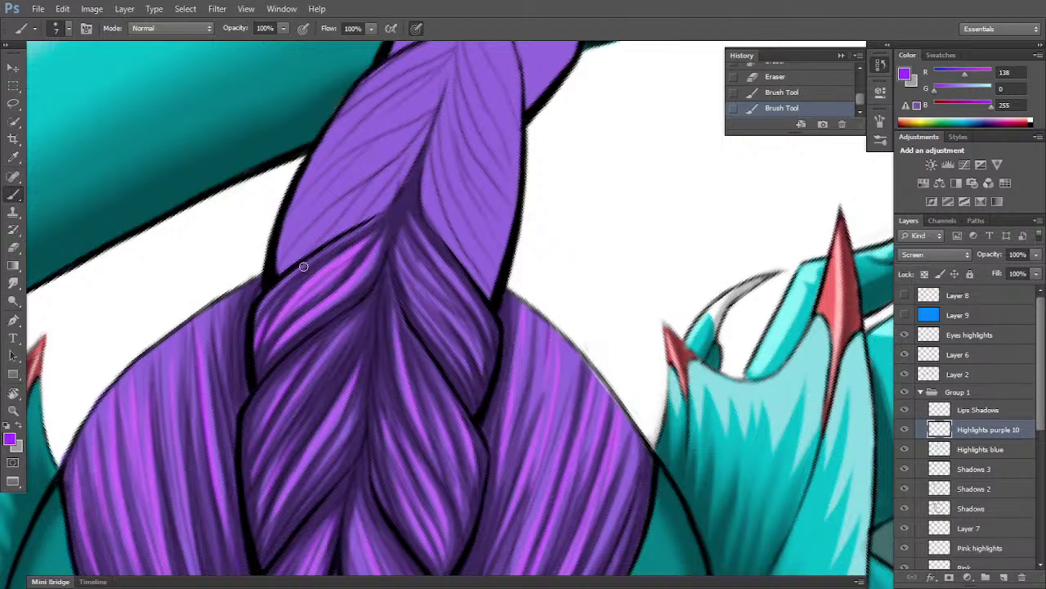
drag(262, 312, 353, 234)
drag(300, 275, 406, 201)
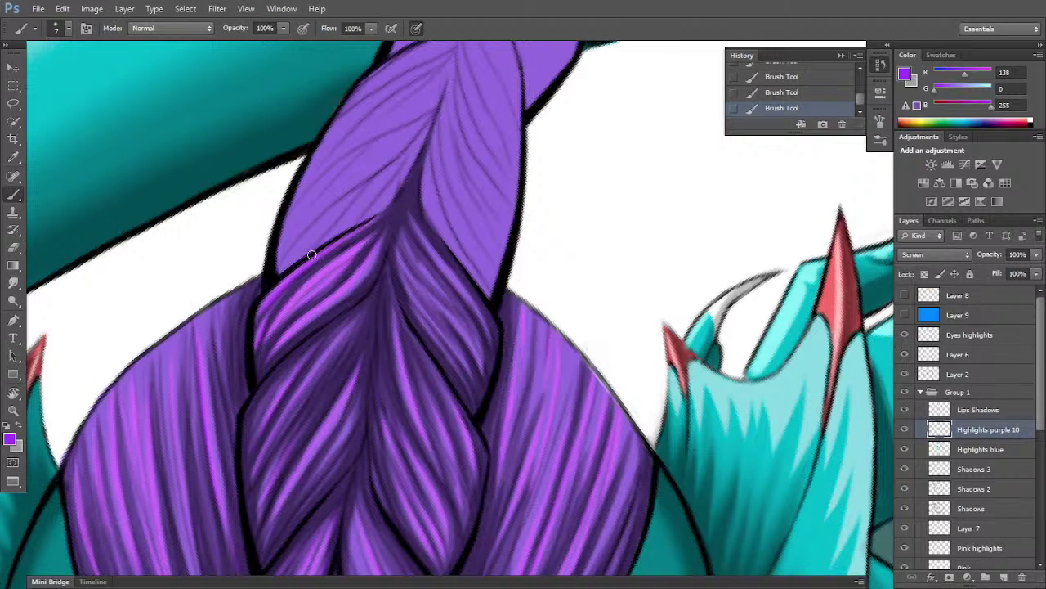
key(e)
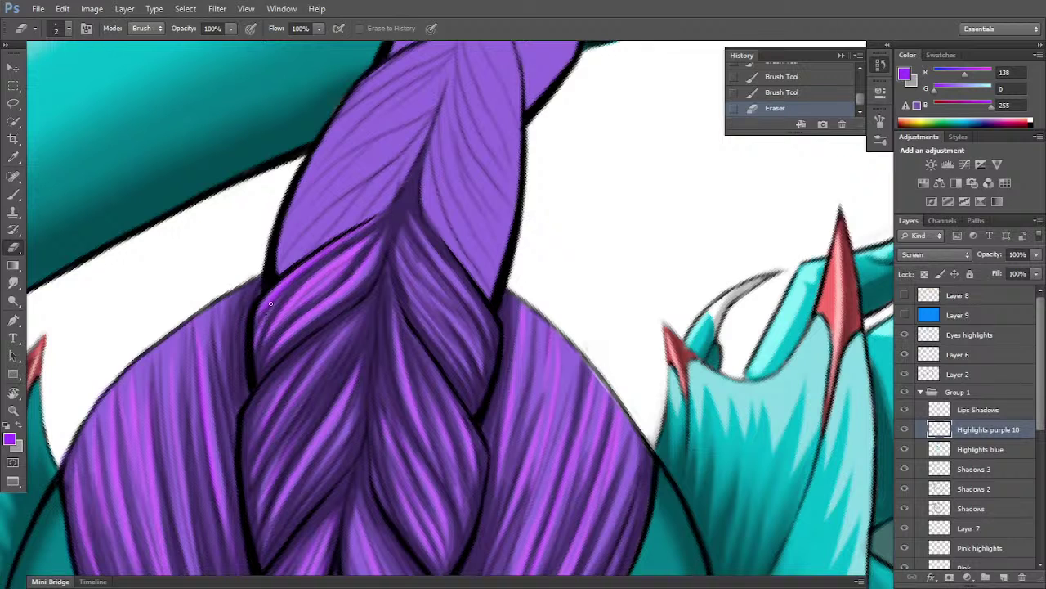
drag(268, 308, 360, 231)
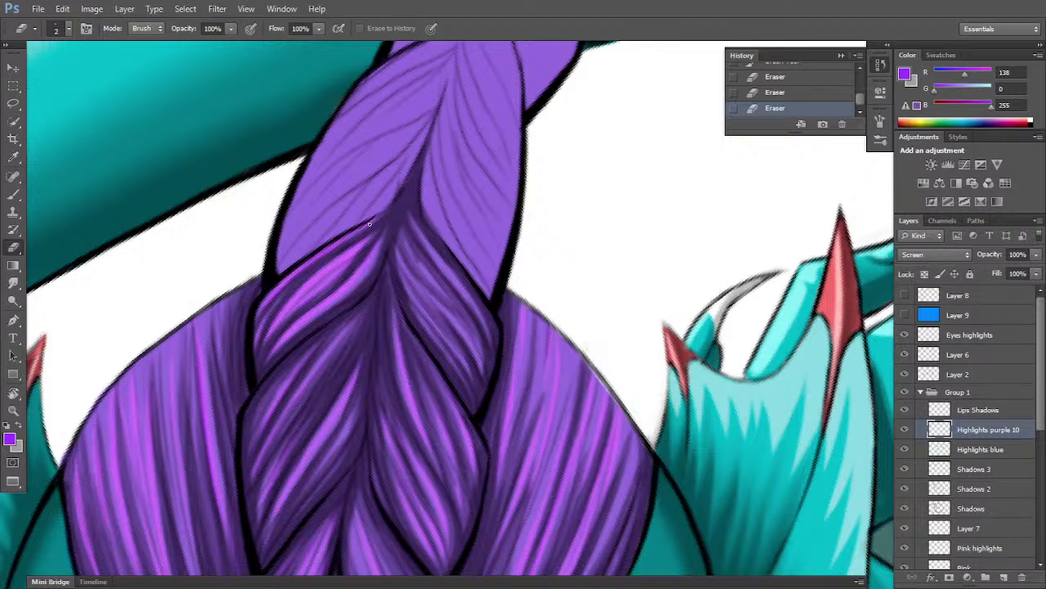
- Paint purple highlight streaks on the opposite strand, from its outer edge toward the centre parting
key(e)
key(r)
mouse_move(607, 308)
mouse_down()
mouse_move(611, 385)
mouse_move(523, 441)
mouse_move(523, 425)
mouse_up()
key(b)
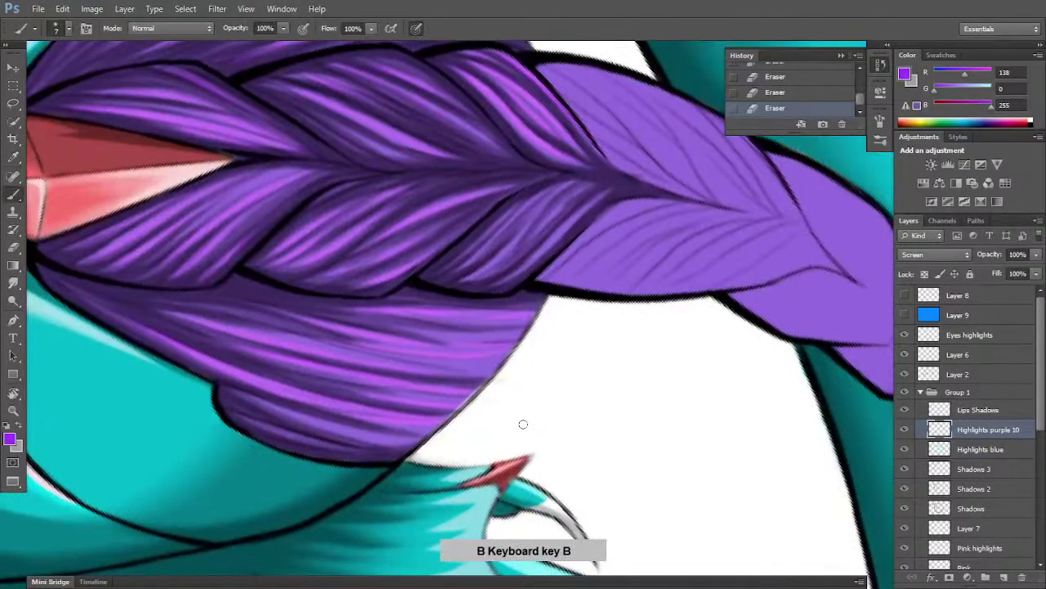
mouse_move(464, 266)
mouse_down()
mouse_move(483, 246)
mouse_move(455, 272)
mouse_move(525, 204)
mouse_up()
drag(487, 243, 584, 165)
drag(476, 275, 504, 253)
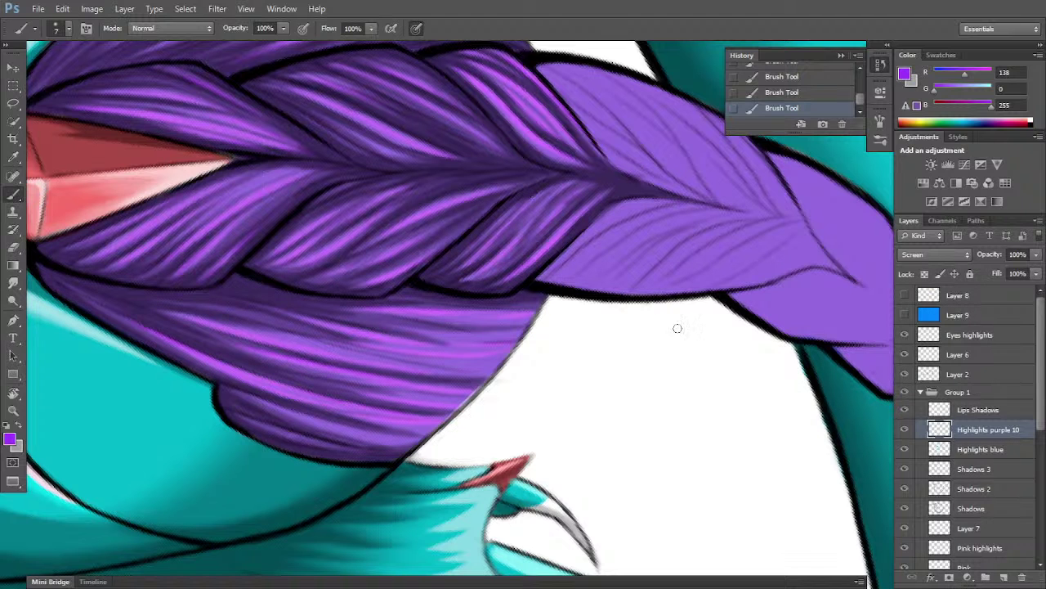
- Erase small bits of highlight along the first strand's lower edge and at its tip near the centre parting
key(r)
drag(680, 351, 582, 85)
key(e)
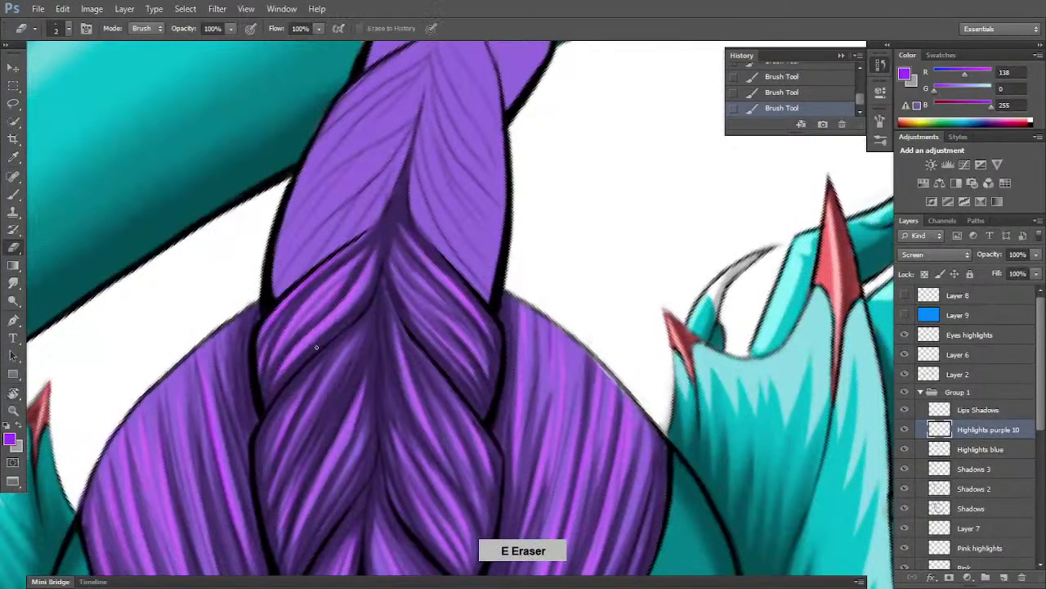
click(308, 343)
click(310, 342)
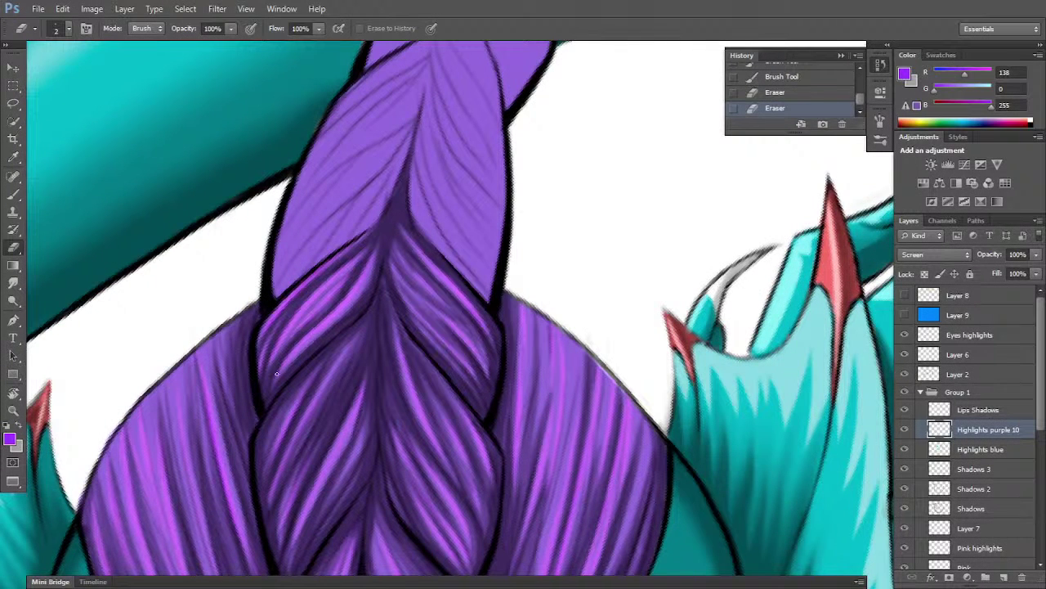
click(376, 246)
- Paint a purple highlight at the outer edge of the loose hair beside the ear fin and trim it with thin eraser lines
key(r)
drag(641, 342, 752, 311)
key(space)
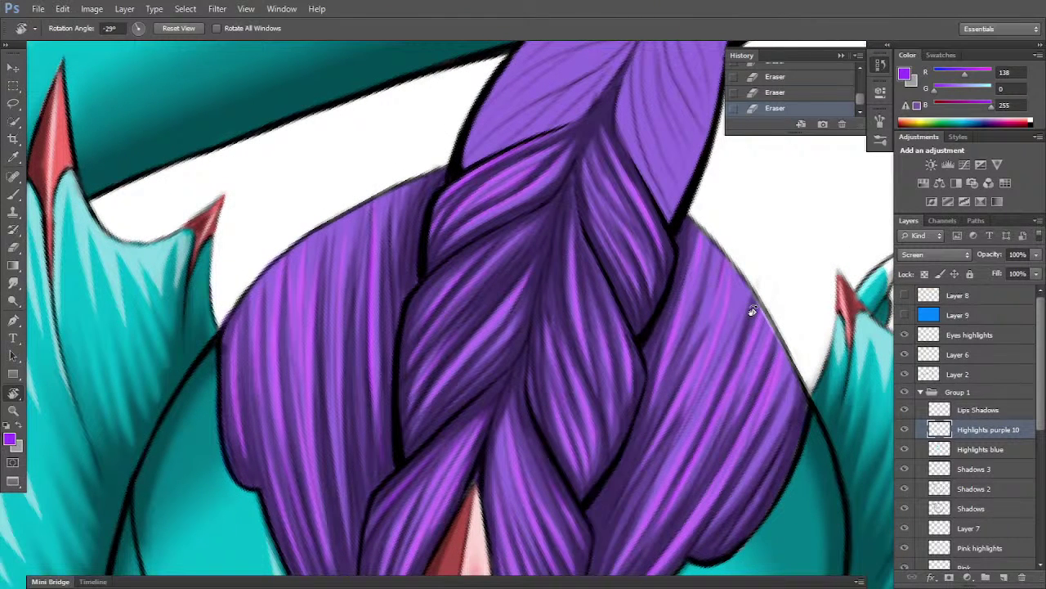
key(b)
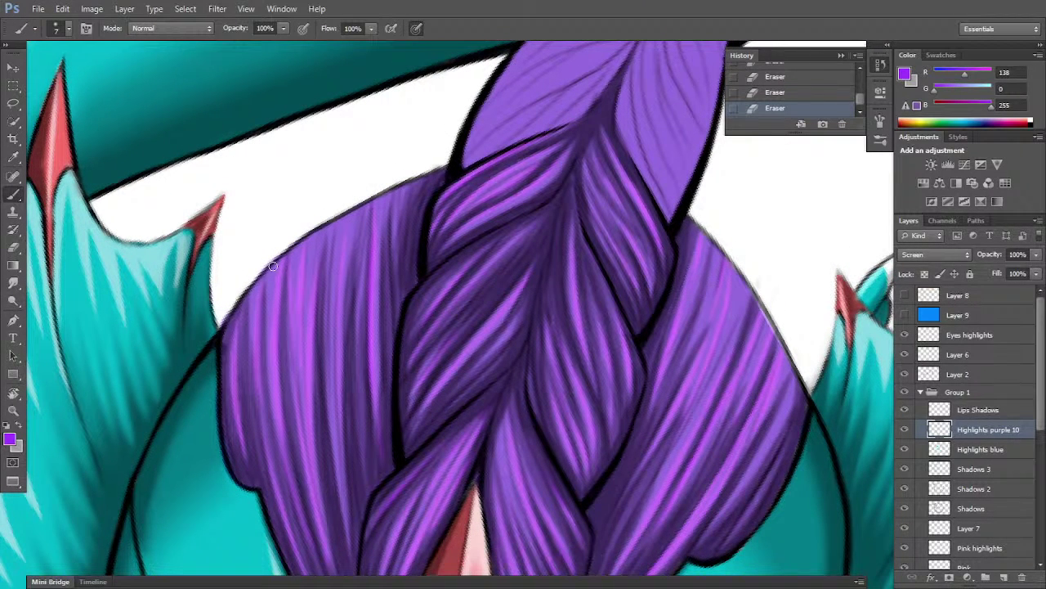
mouse_move(267, 272)
mouse_down()
mouse_move(265, 285)
mouse_move(275, 273)
mouse_up()
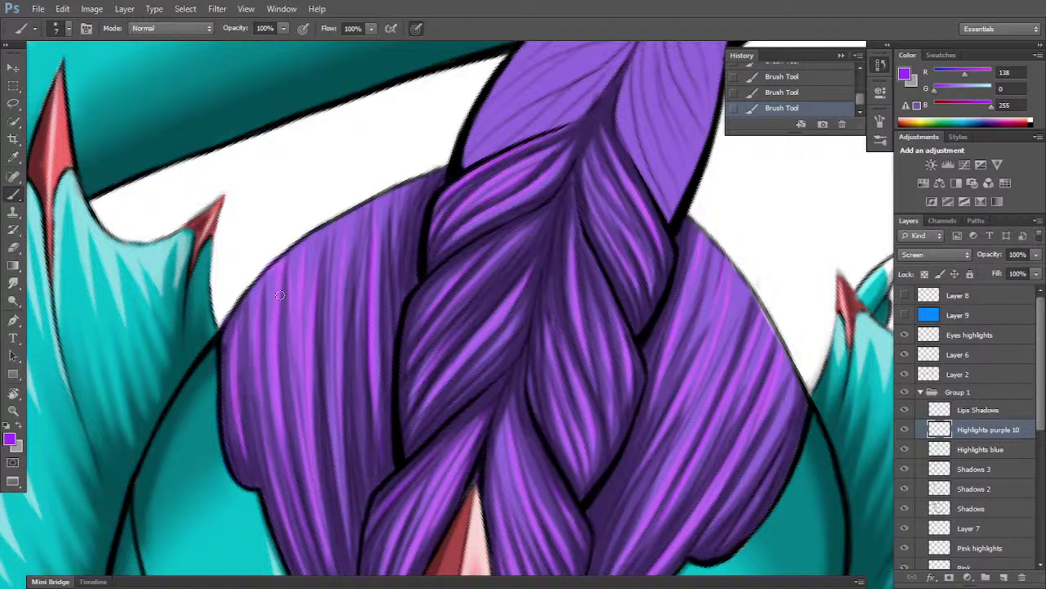
key(e)
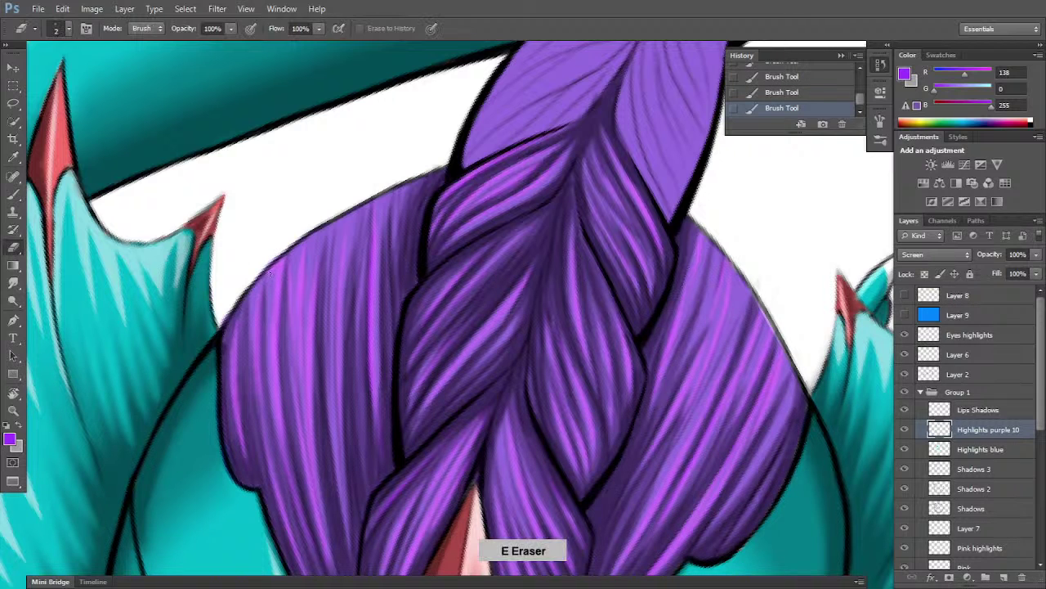
mouse_move(266, 273)
mouse_down()
mouse_move(265, 283)
mouse_move(279, 258)
mouse_move(257, 283)
mouse_up()
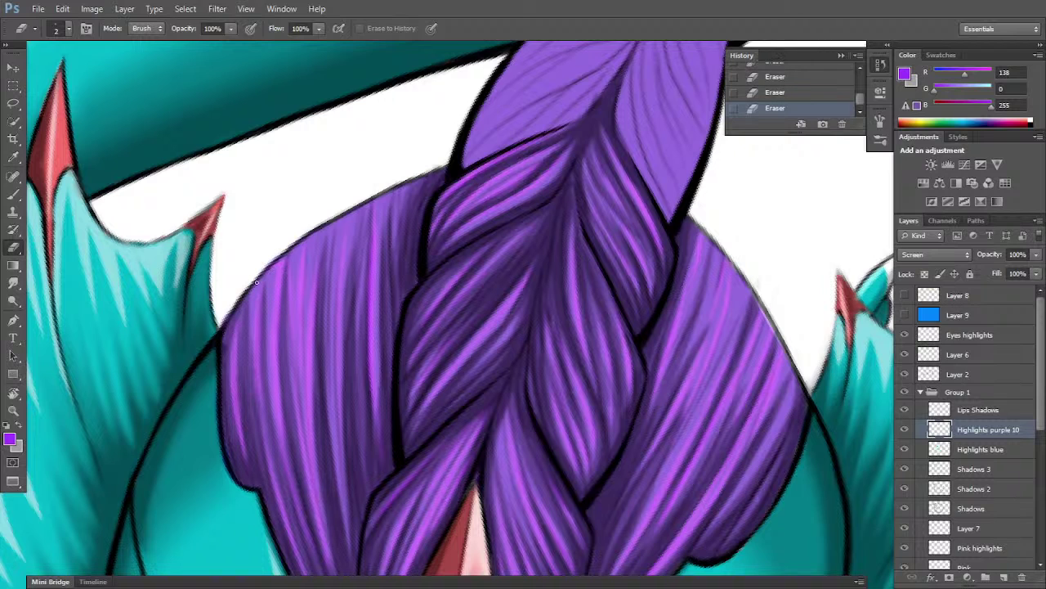
- Add short purple highlights further up the same outer hair edge toward the braid and erase thin lines between them
key(b)
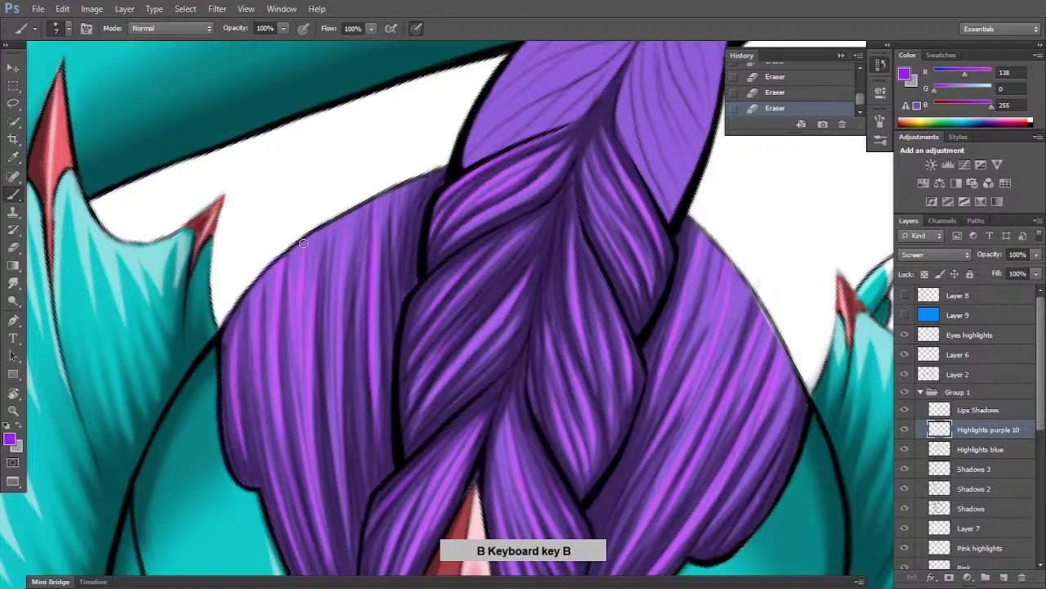
drag(296, 249, 307, 240)
drag(304, 243, 295, 250)
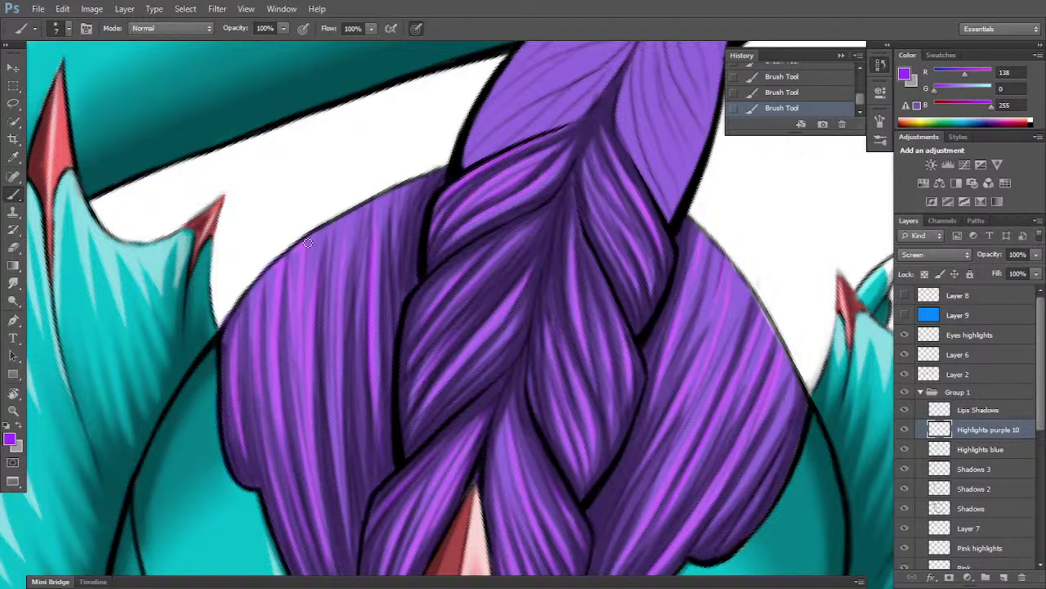
key(e)
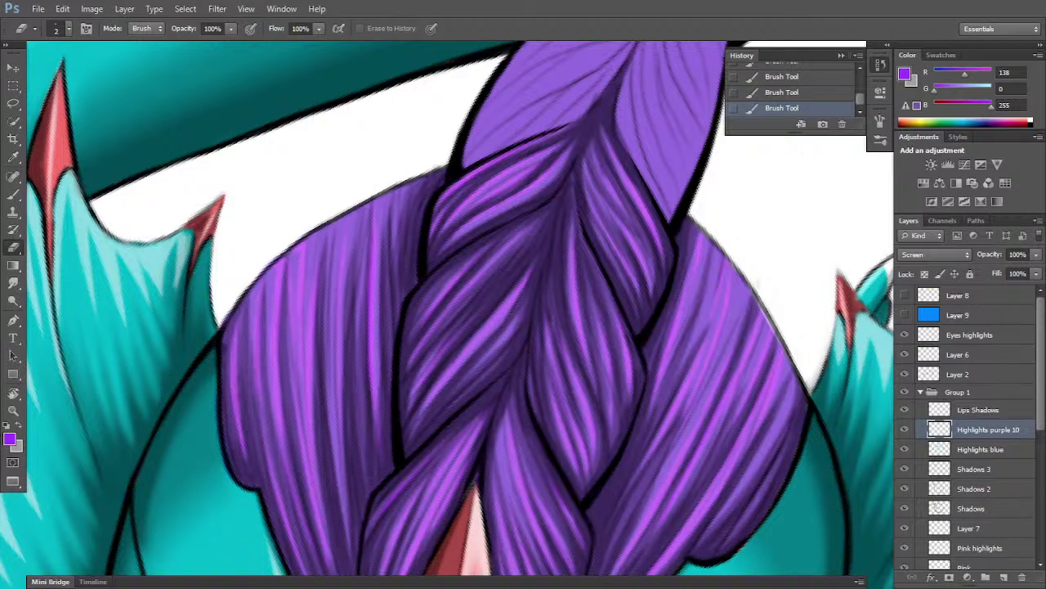
mouse_move(309, 237)
mouse_down()
mouse_move(332, 226)
mouse_move(294, 255)
mouse_up()
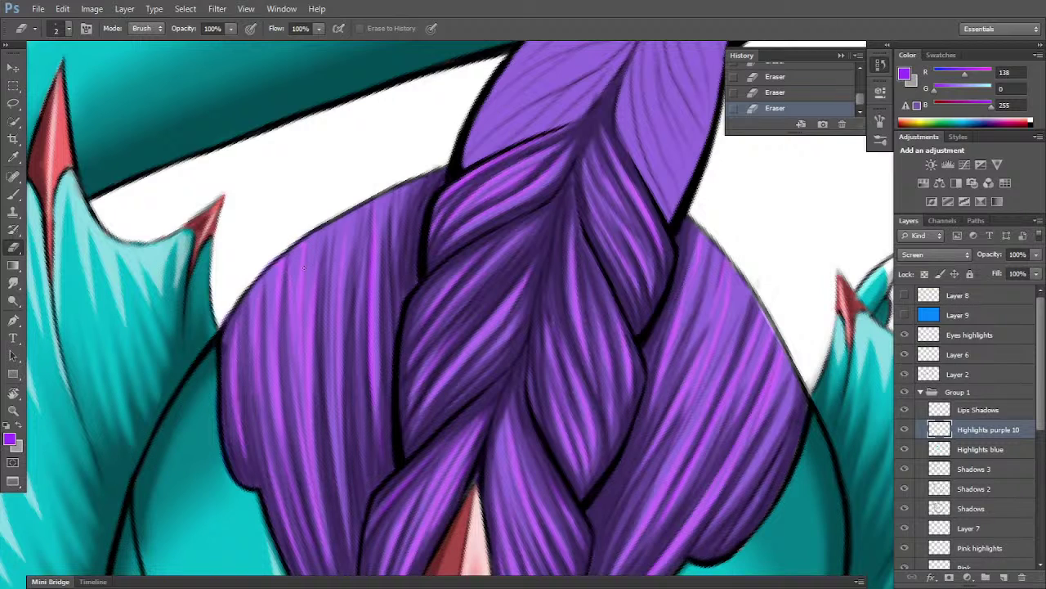
- Paint purple highlights along the upper hairline close to the braid and erase small gaps in them
key(b)
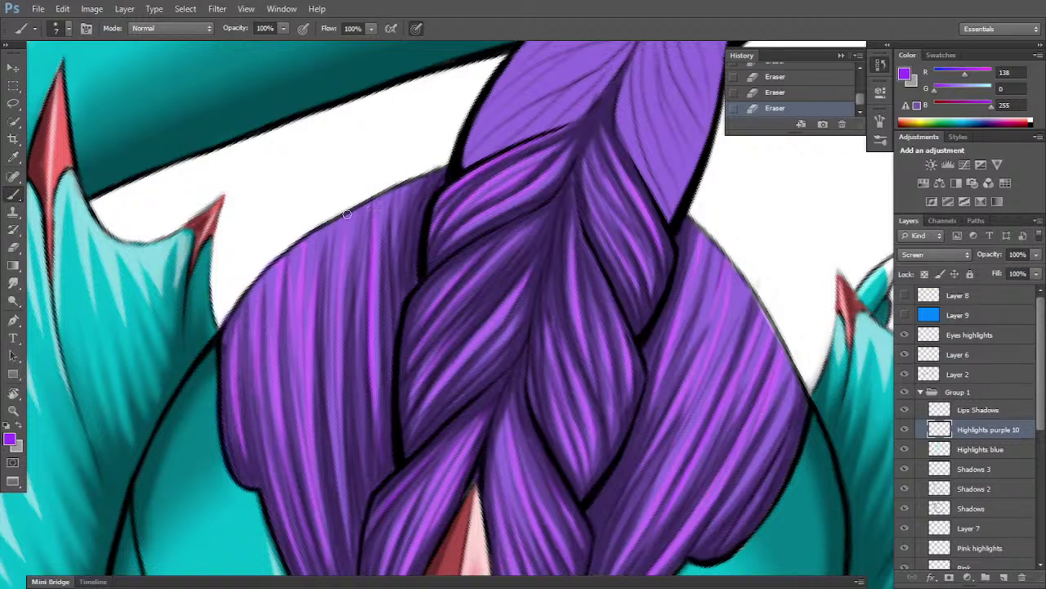
mouse_move(347, 214)
mouse_down()
mouse_move(341, 222)
mouse_move(364, 210)
mouse_up()
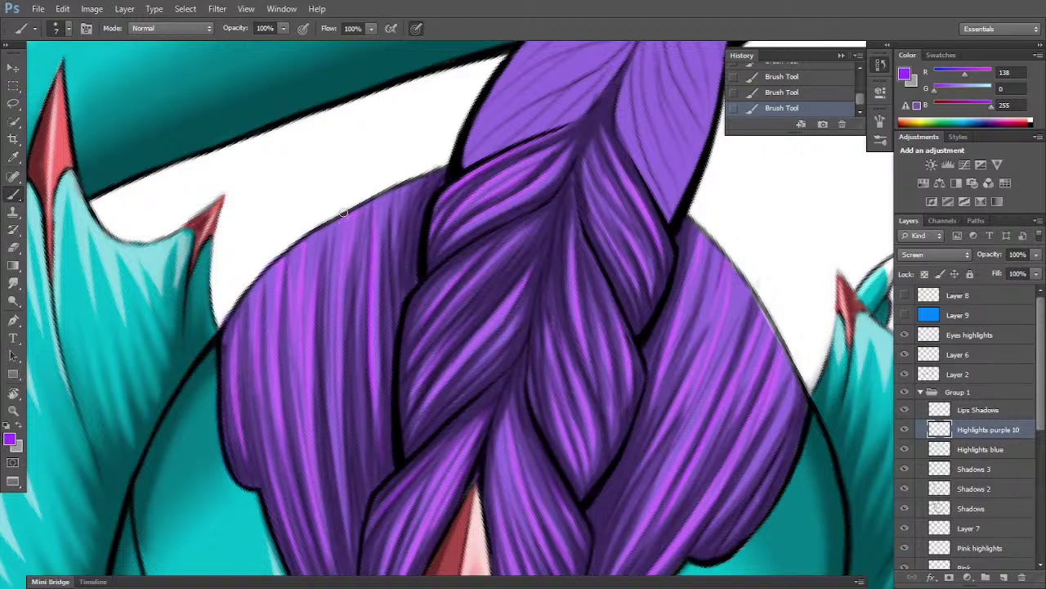
key(e)
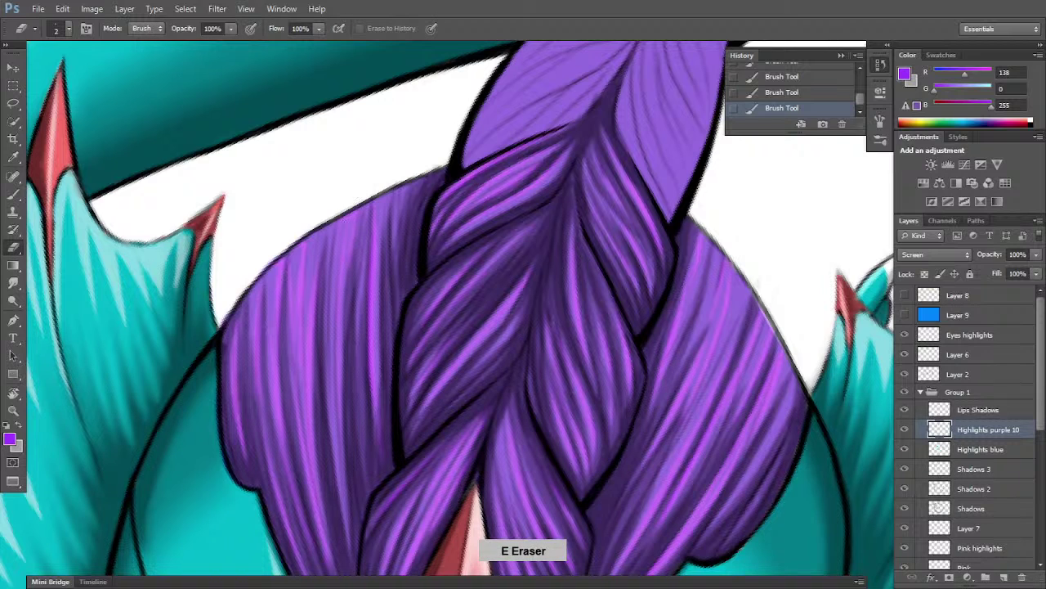
click(348, 244)
click(348, 245)
click(347, 244)
click(348, 244)
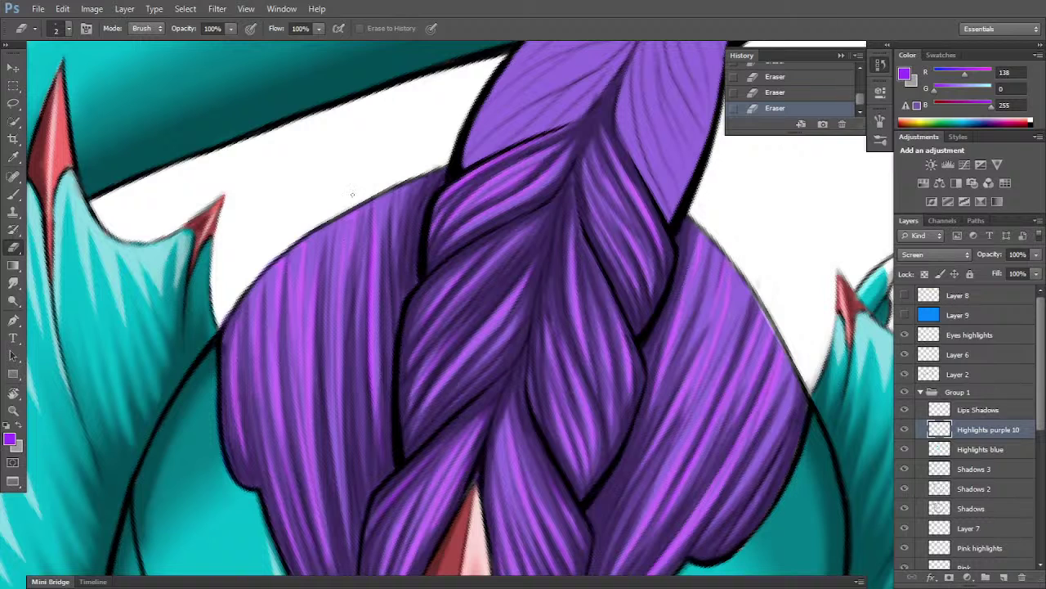
key(b)
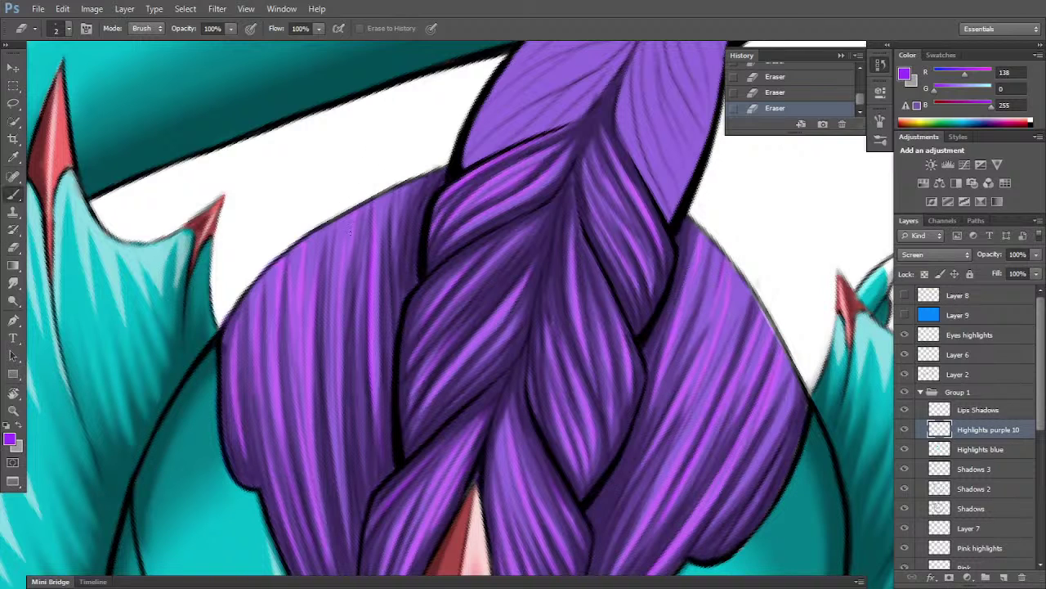
mouse_move(351, 201)
mouse_down()
mouse_move(357, 169)
mouse_move(375, 164)
mouse_up()
key(e)
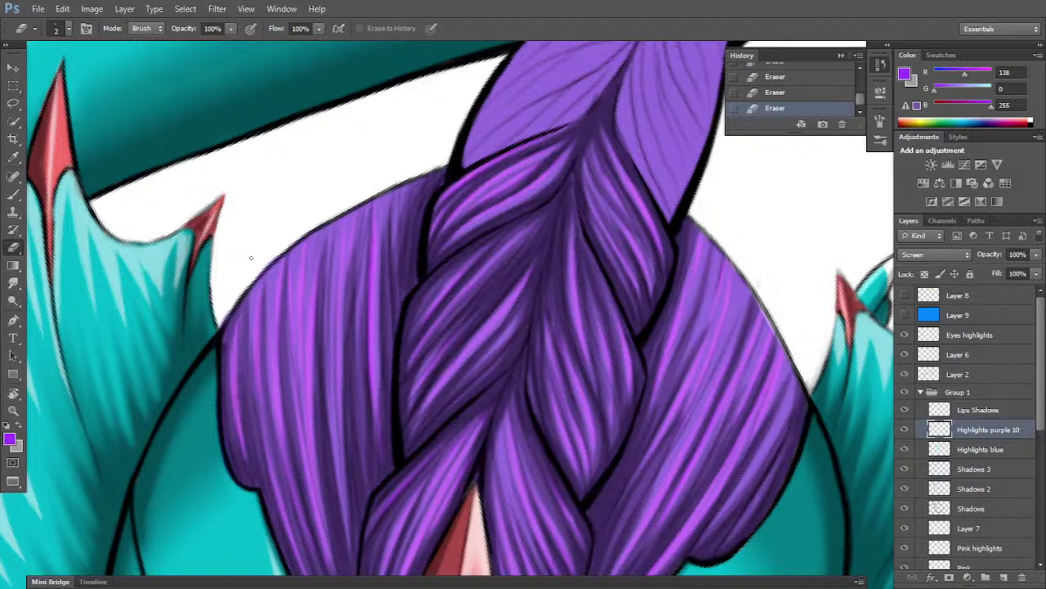
- On the Shadows layer, paint grey shadow strokes along the hair lines of the next unshaded braid strand on the ear-fin side
key(space)
key(])
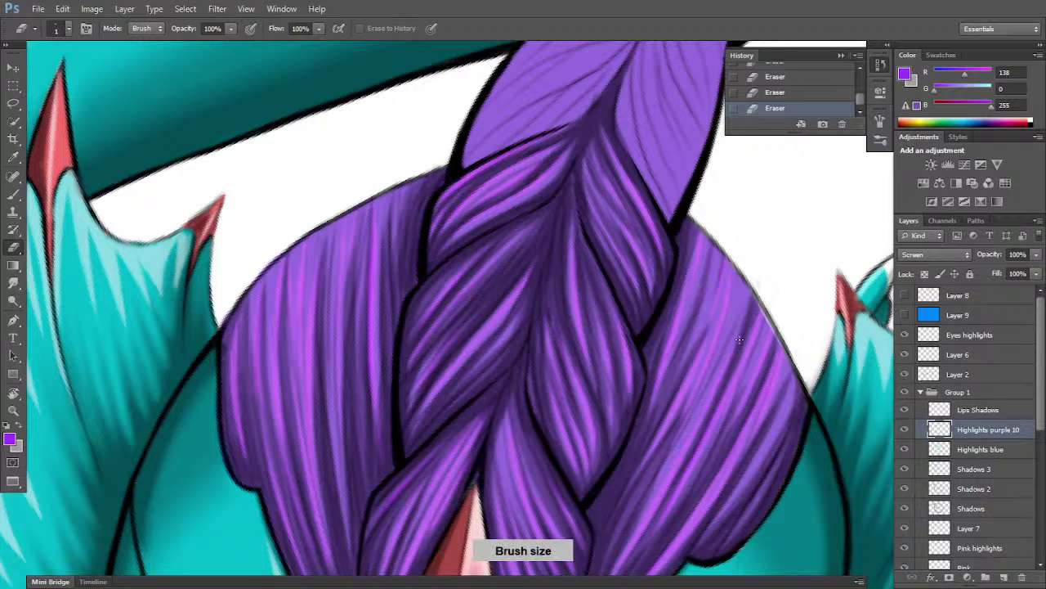
scroll(739, 339, down, 6)
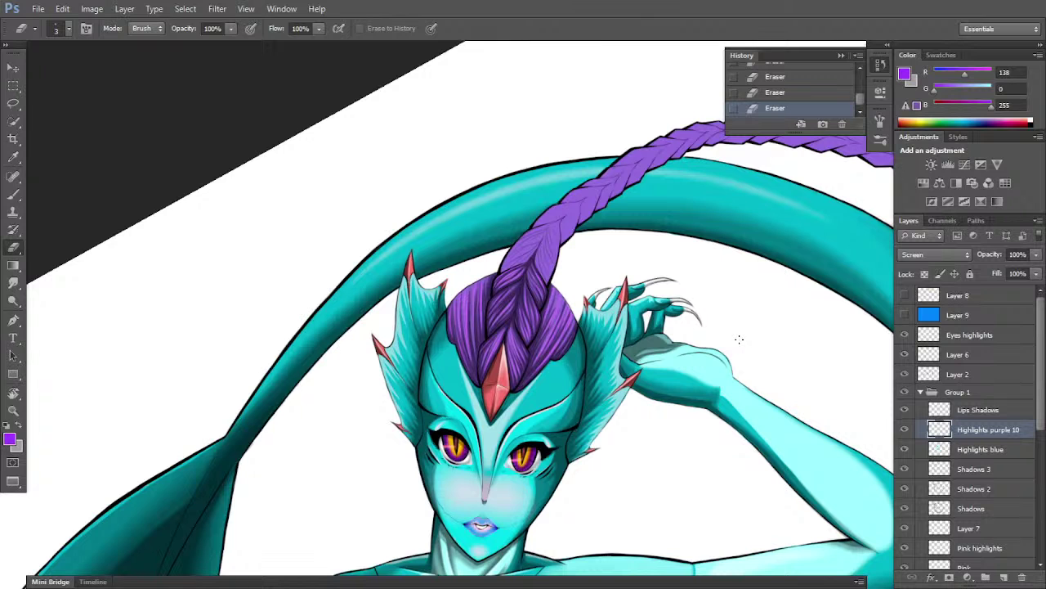
scroll(739, 339, up, 2)
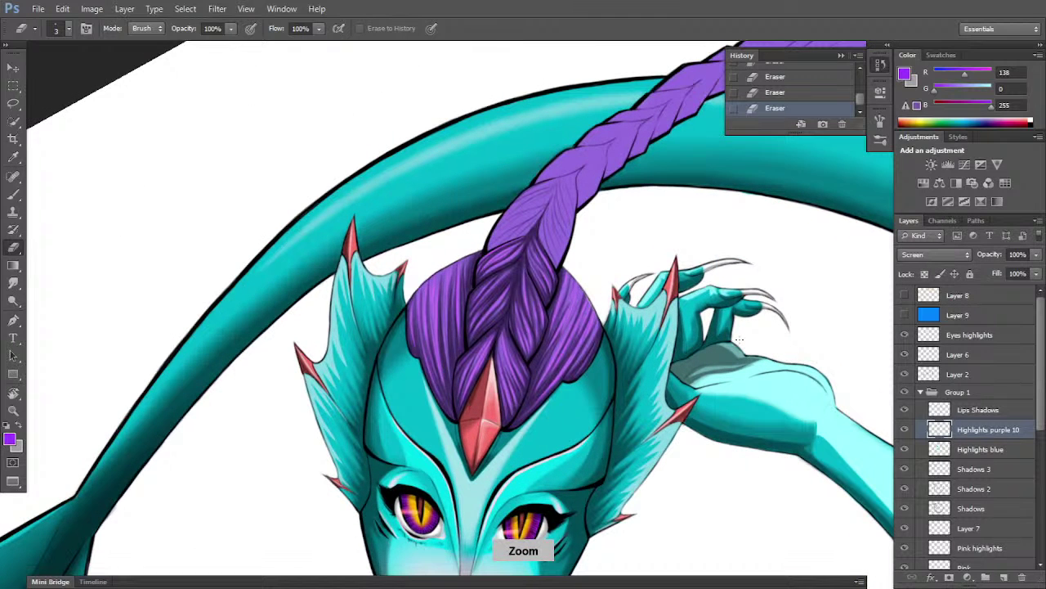
key(space)
drag(648, 258, 479, 397)
scroll(505, 397, up, 2)
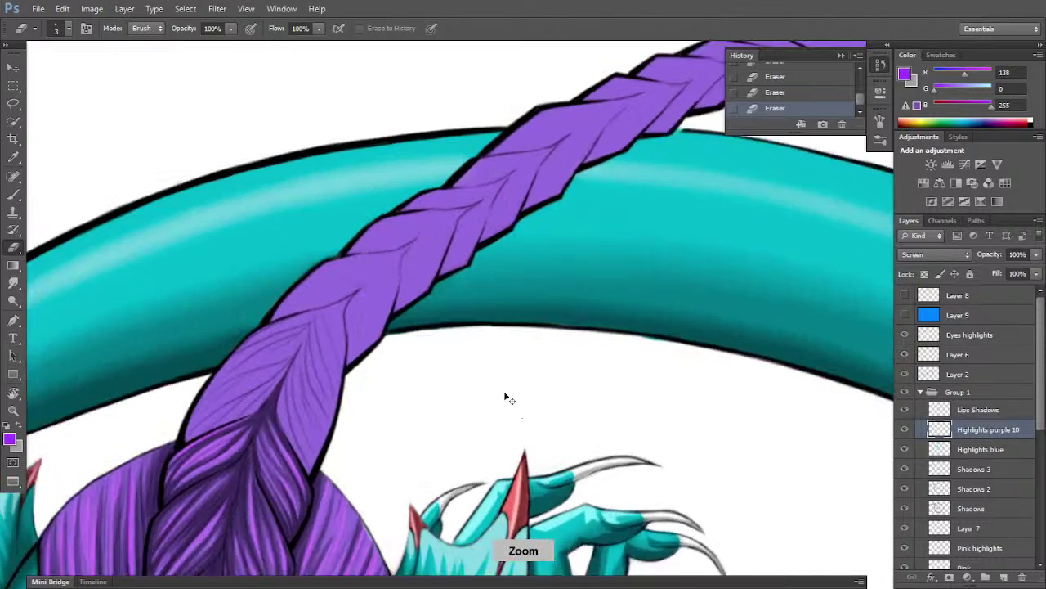
scroll(505, 397, up, 1)
drag(615, 298, 677, 328)
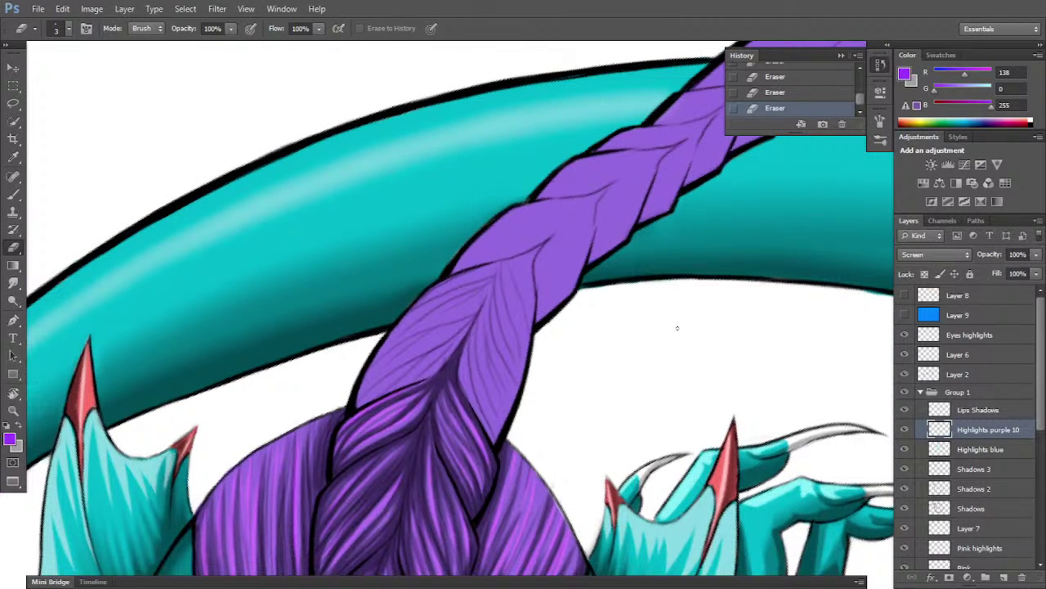
key(b)
click(20, 424)
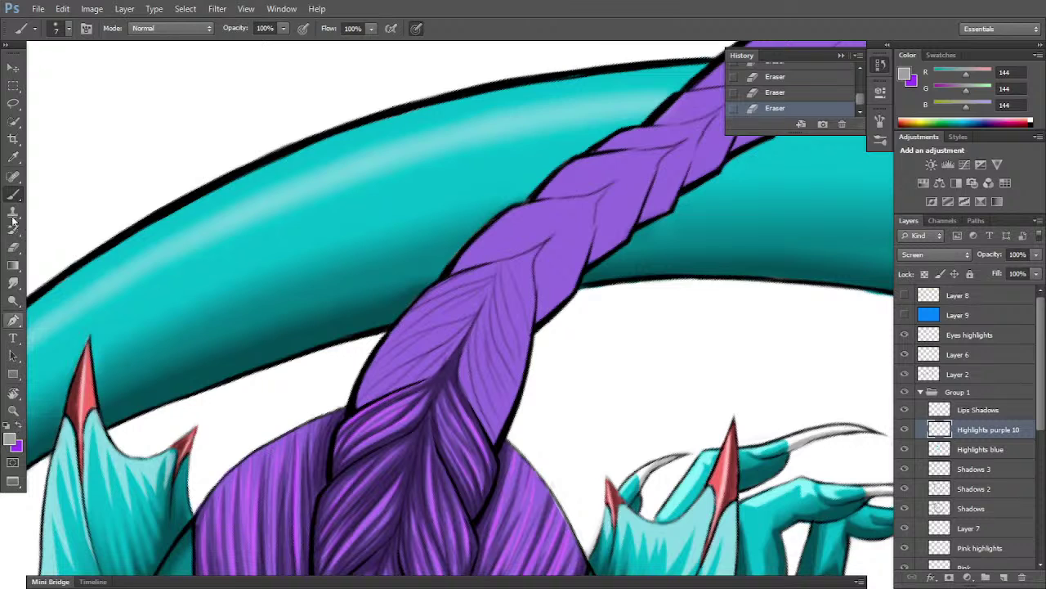
click(982, 491)
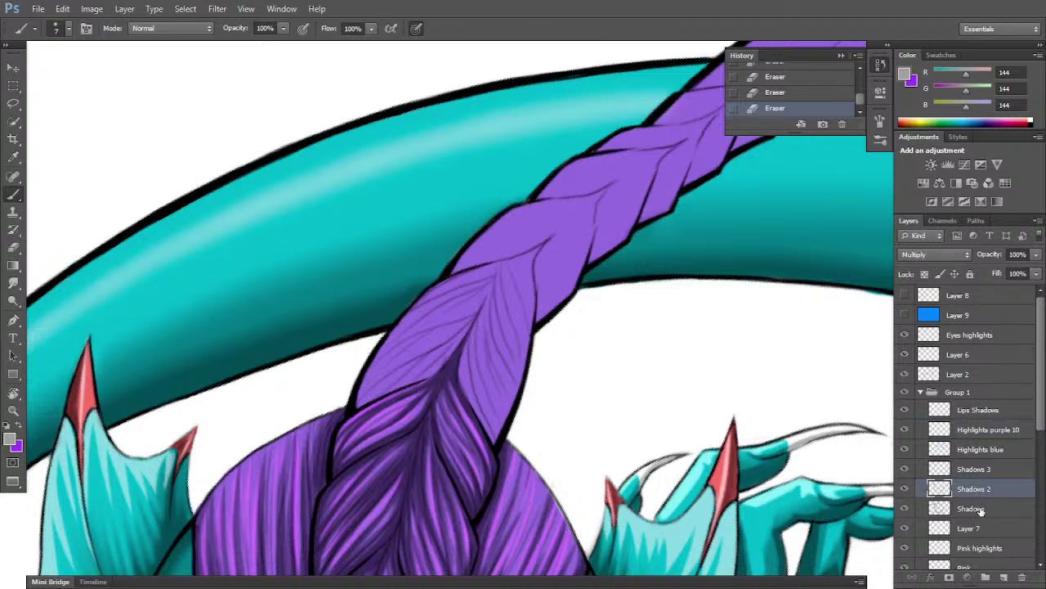
click(986, 508)
mouse_move(367, 376)
mouse_down()
mouse_move(359, 401)
mouse_move(470, 320)
mouse_up()
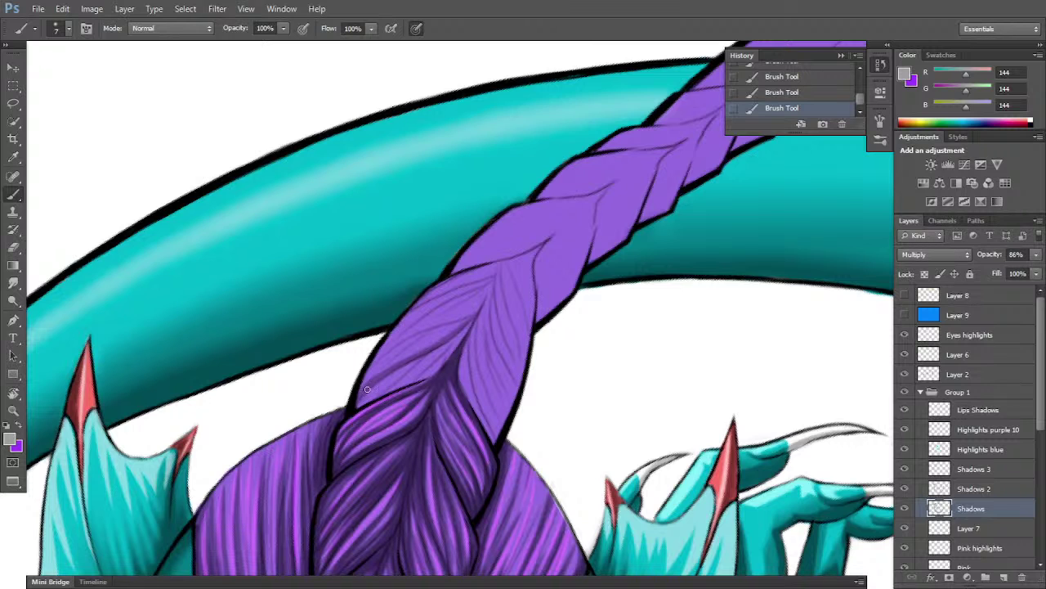
drag(366, 392, 389, 376)
drag(356, 408, 432, 349)
drag(394, 383, 462, 332)
drag(422, 368, 473, 321)
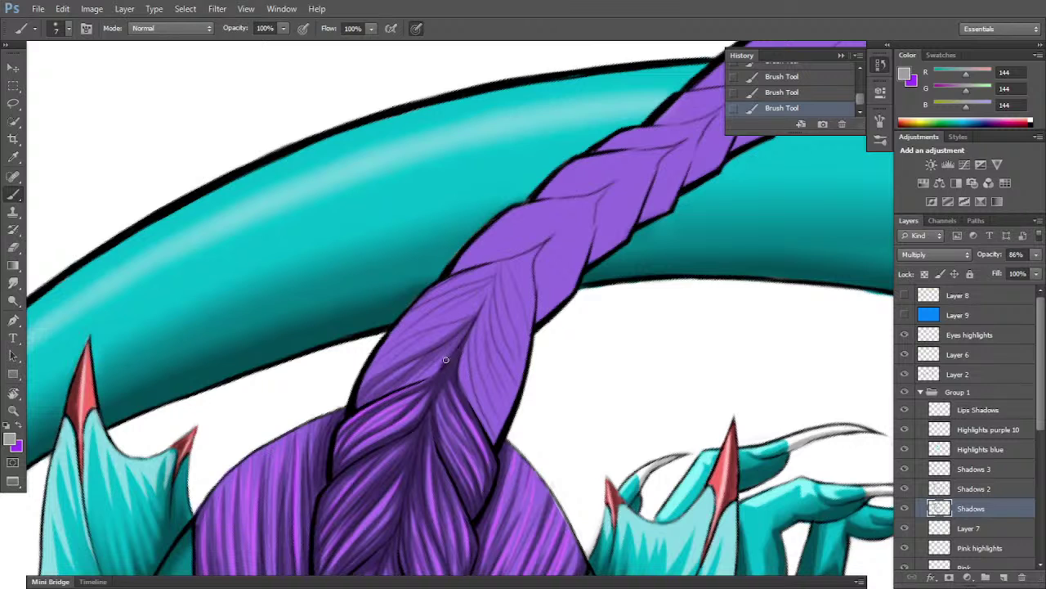
drag(421, 382, 464, 331)
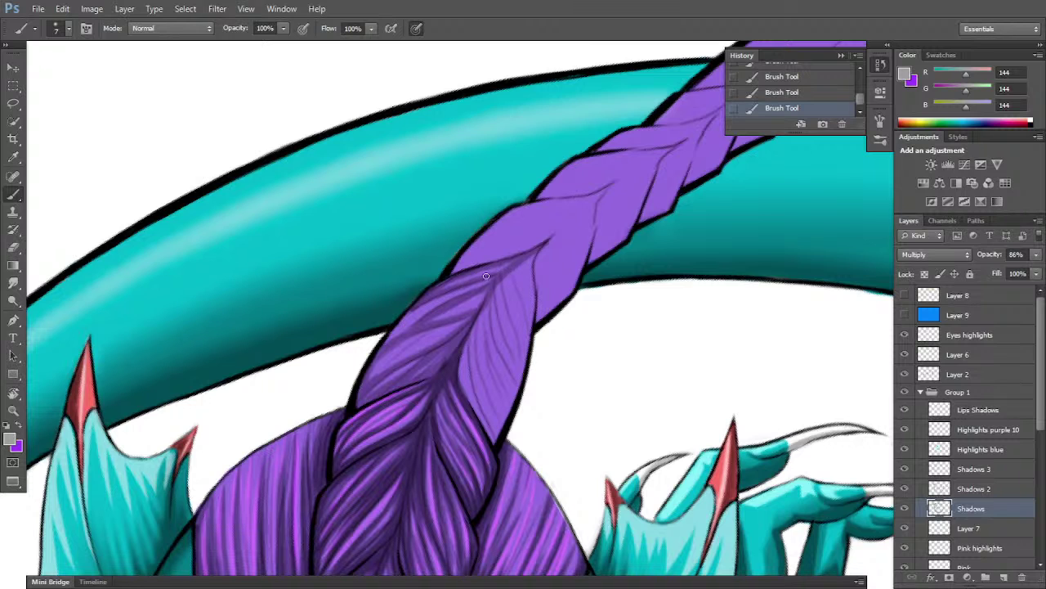
- Erase small bits of shadow at this strand's outer edge and near the centre parting
key(e)
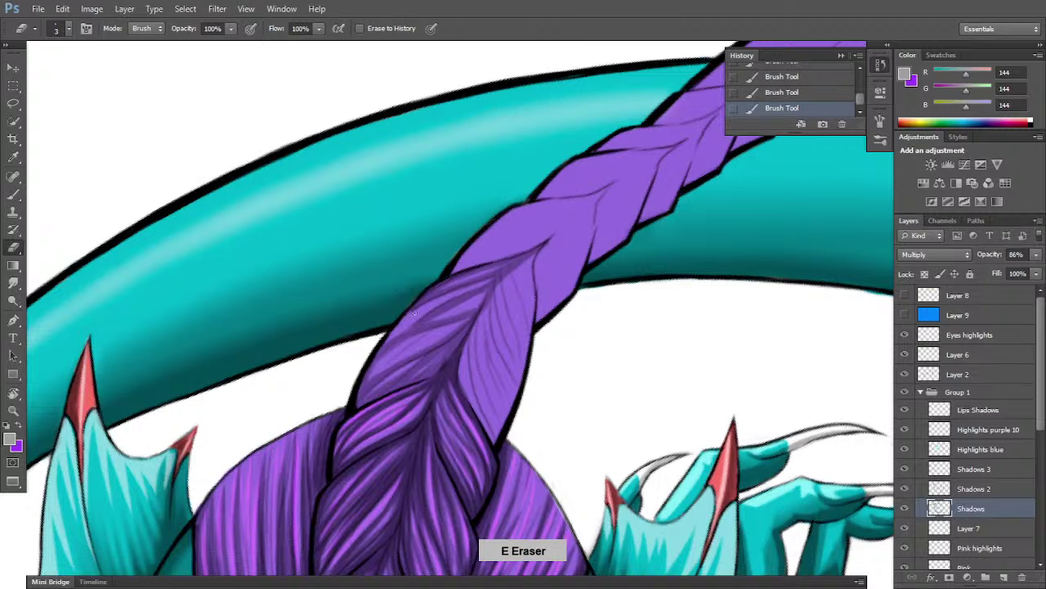
drag(417, 308, 411, 307)
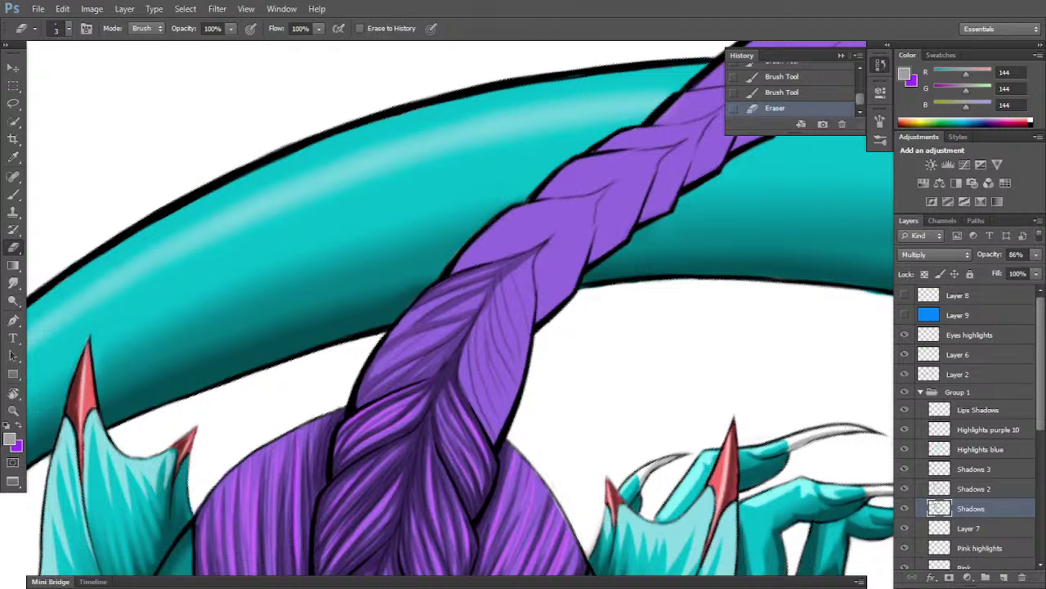
drag(478, 308, 482, 311)
- Shade the opposite strand with grey strokes from its outer edge toward the centre parting, working from base to tip
key(r)
mouse_move(603, 385)
mouse_down()
mouse_move(600, 444)
mouse_move(554, 474)
mouse_up()
key(b)
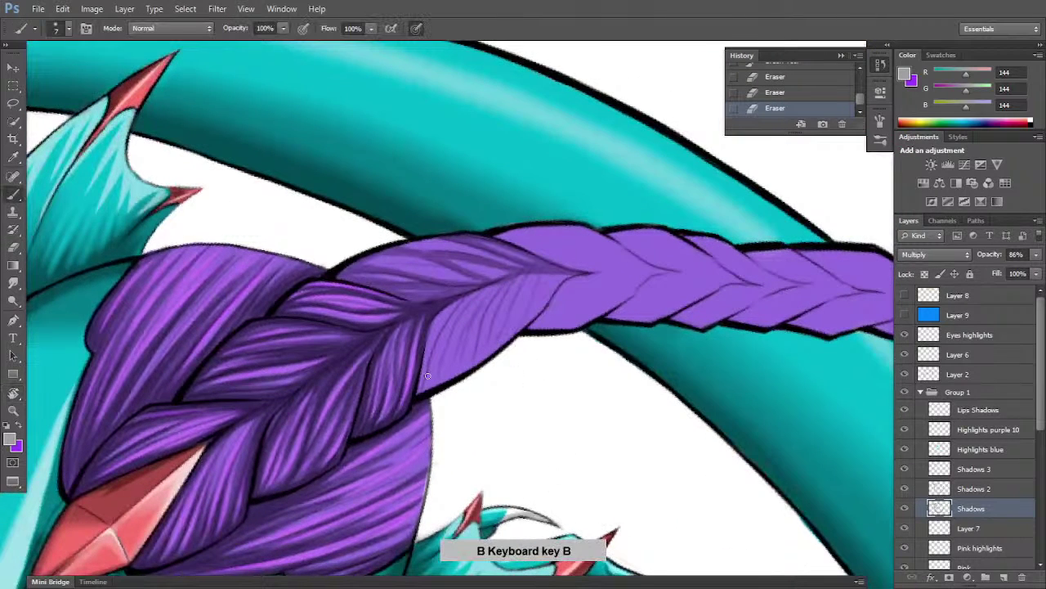
mouse_move(420, 390)
mouse_down()
mouse_move(429, 334)
mouse_move(454, 303)
mouse_move(444, 311)
mouse_up()
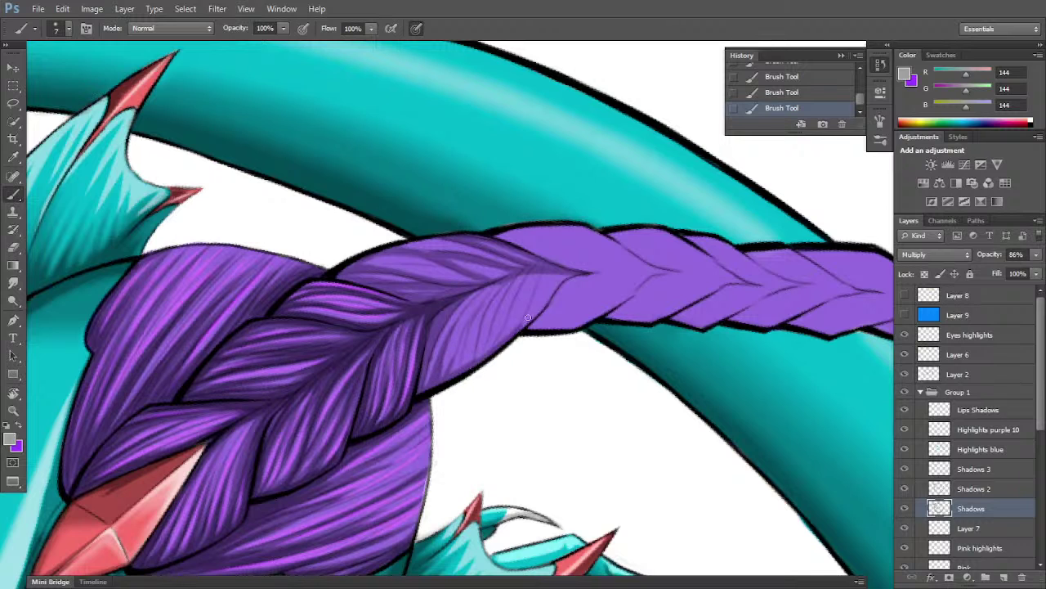
drag(488, 357, 552, 293)
drag(516, 334, 569, 277)
drag(538, 313, 582, 270)
- Add more grey shadow strokes along the inner hair lines in the middle of this opposite strand
drag(479, 318, 506, 279)
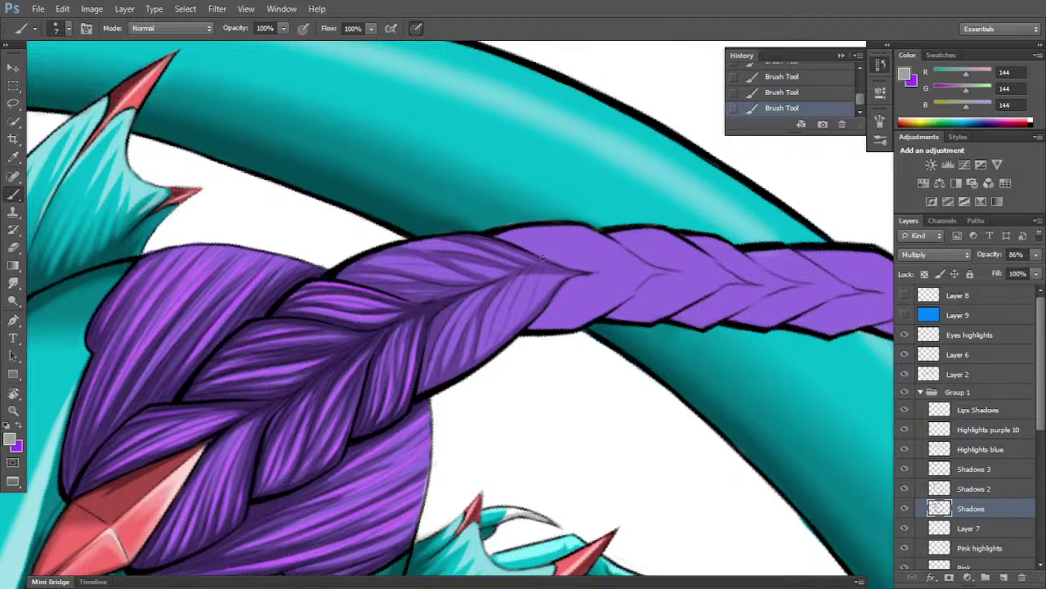
mouse_move(509, 307)
mouse_down()
mouse_move(519, 275)
mouse_move(485, 353)
mouse_up()
drag(502, 313, 489, 349)
mouse_move(509, 310)
mouse_down()
mouse_move(495, 340)
mouse_move(543, 275)
mouse_up()
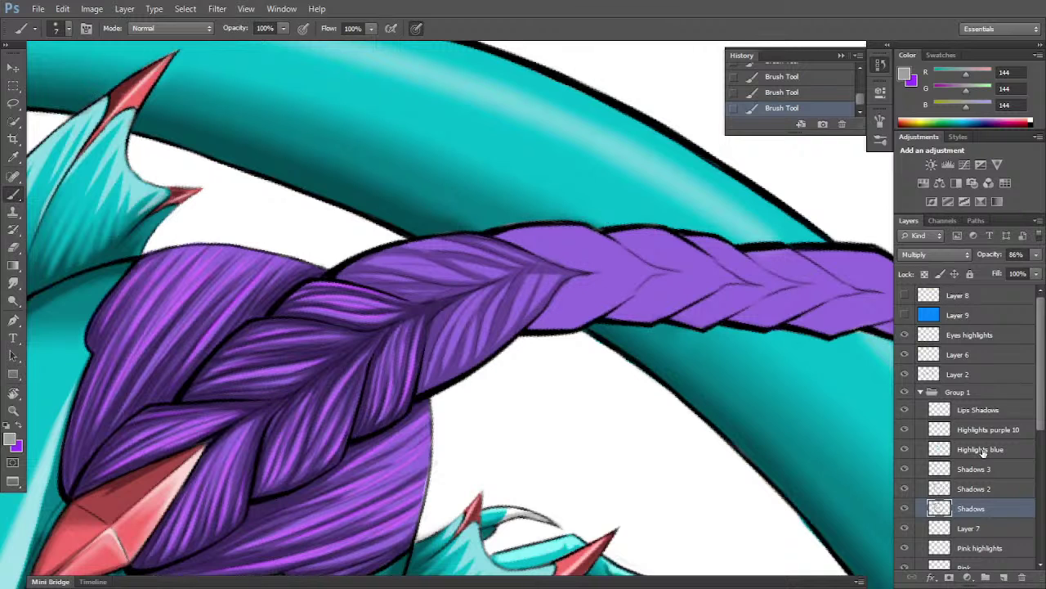
- Deepen the shading of both newly shaded strands with grey strokes on the Shadows 2 layer
click(985, 488)
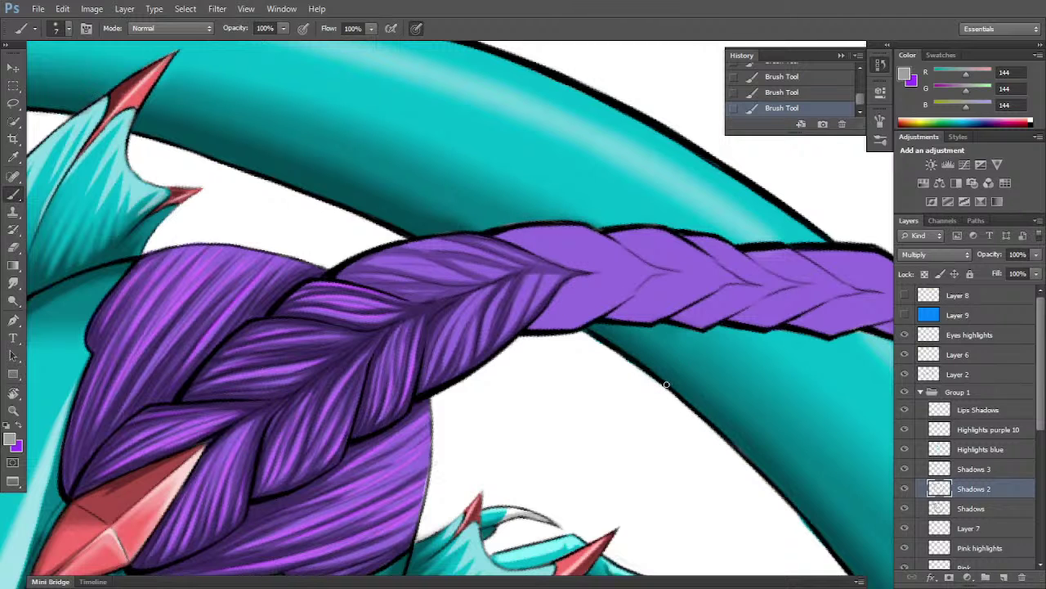
key(r)
mouse_move(666, 385)
mouse_down()
mouse_move(678, 303)
mouse_move(622, 222)
mouse_up()
key(b)
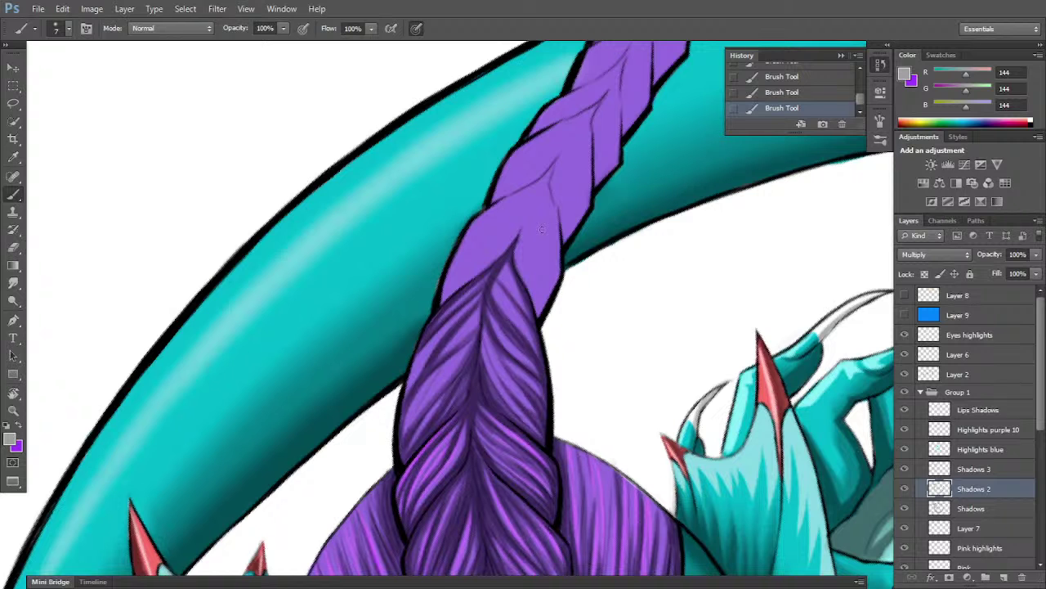
- Highlight the first newly shaded braid strand with purple strokes on the Highlights purple 10 layer
key(r)
drag(604, 425, 490, 387)
key(space)
drag(630, 440, 649, 353)
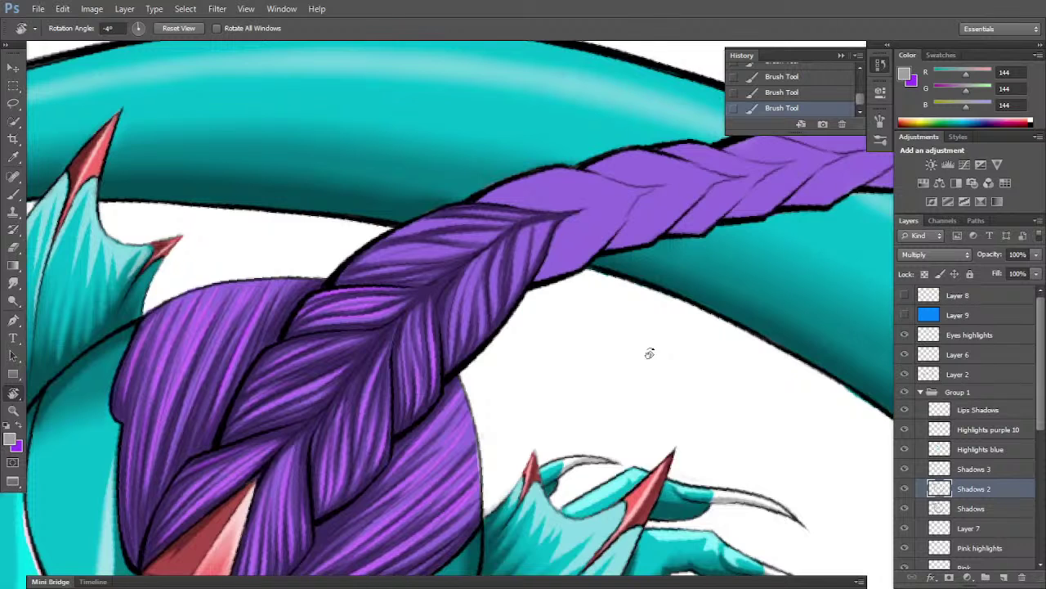
click(997, 430)
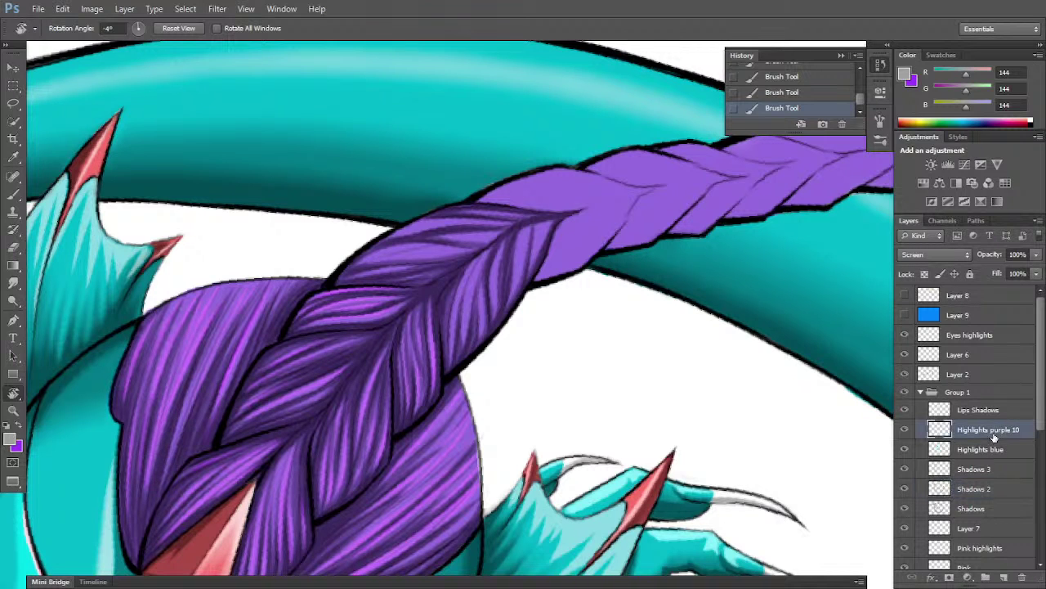
click(16, 426)
key(r)
drag(628, 420, 630, 249)
key(b)
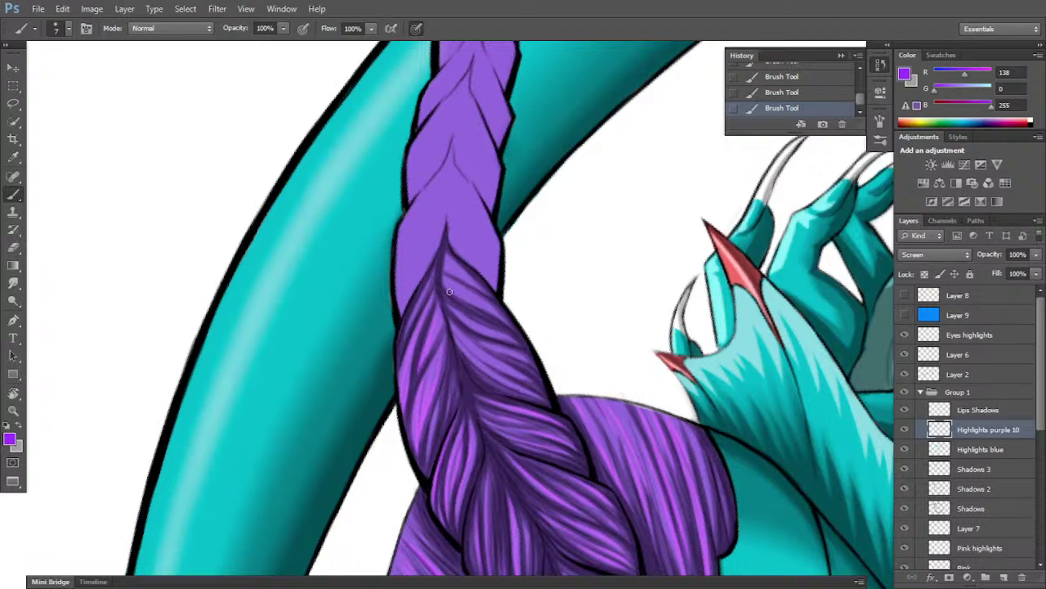
- Trim this strand's highlights with the Eraser and add finer purple strokes toward its tip
key(e)
drag(421, 373, 449, 292)
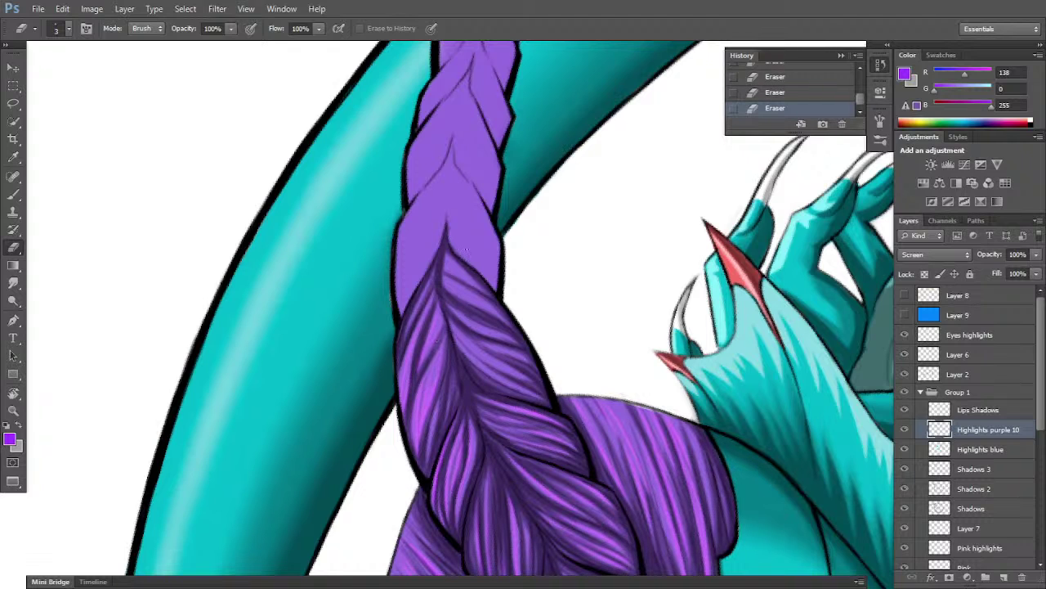
key(b)
drag(404, 367, 418, 328)
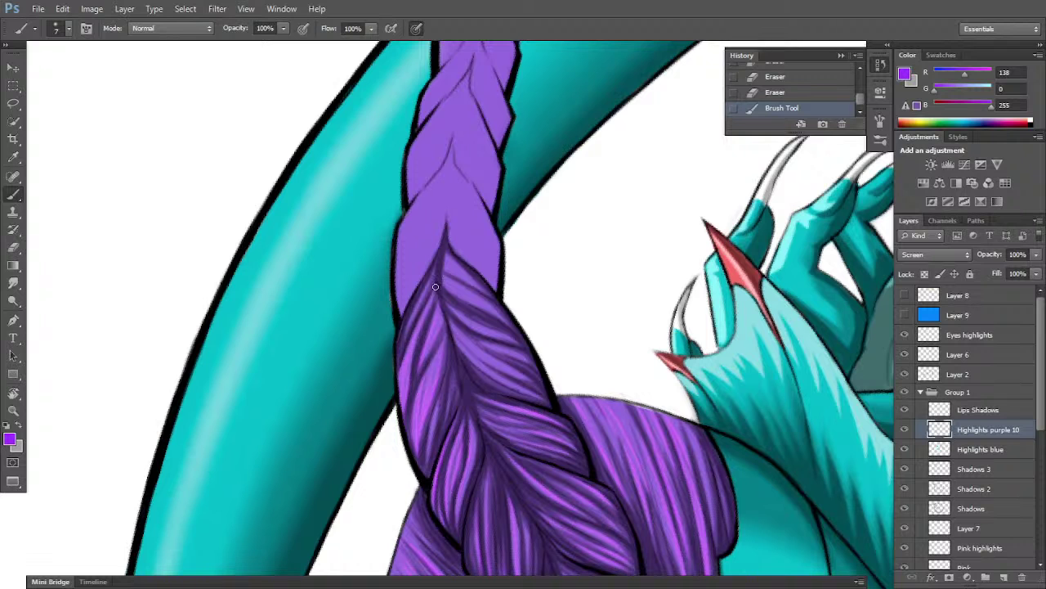
drag(435, 286, 467, 217)
- Highlight the opposite braid strand with purple strokes running from its outer edge toward the centre parting
key(r)
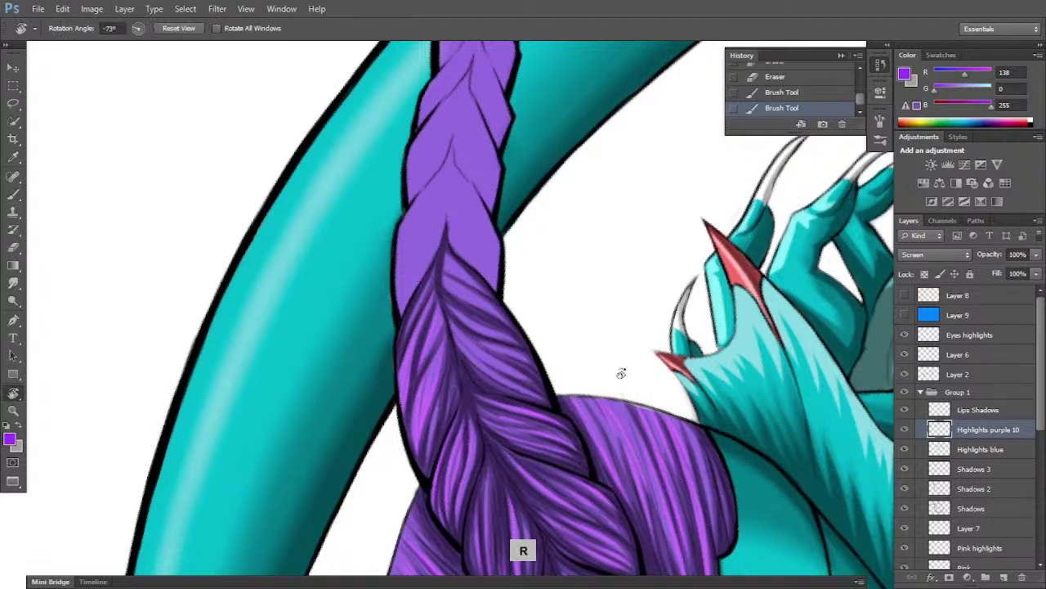
drag(622, 373, 519, 284)
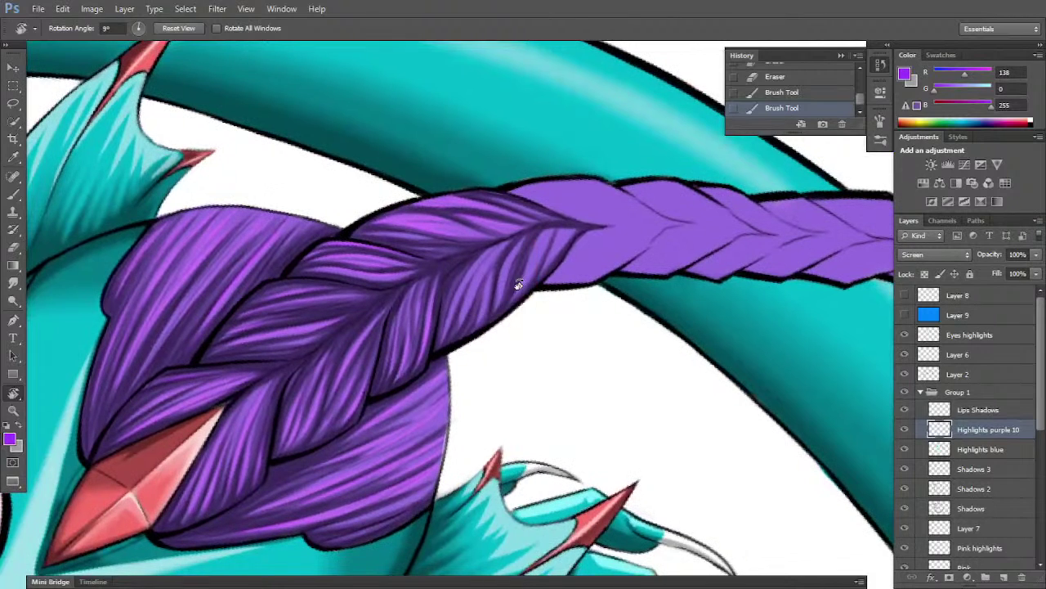
key(b)
drag(462, 320, 479, 272)
drag(462, 320, 489, 254)
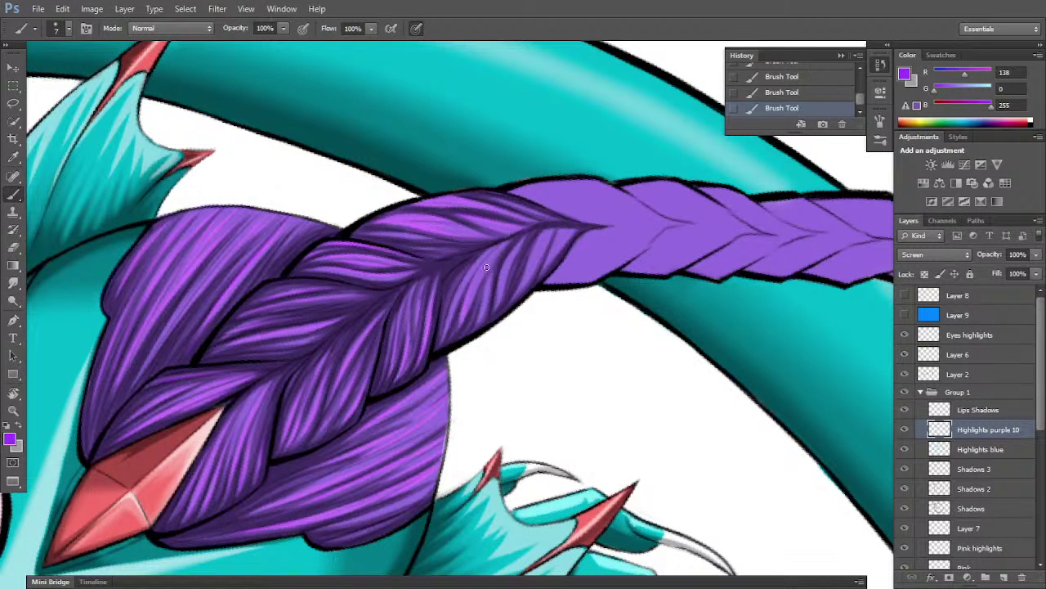
drag(471, 290, 522, 225)
drag(465, 314, 489, 264)
- Erase stray highlight at this strand's outer edge and tip, and fill in more purple strokes toward the tip
key(e)
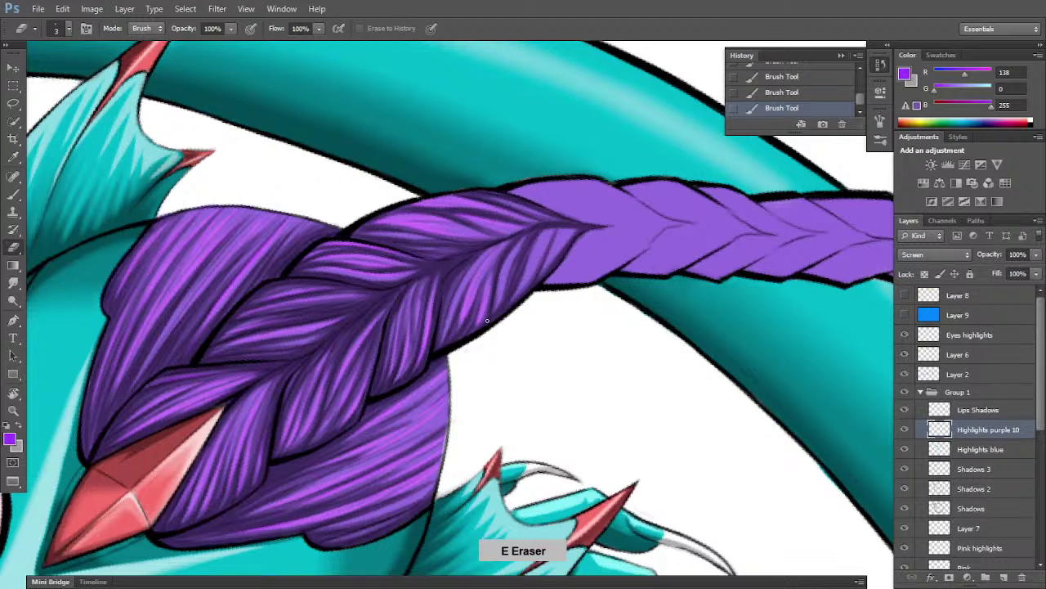
drag(481, 321, 479, 322)
key(b)
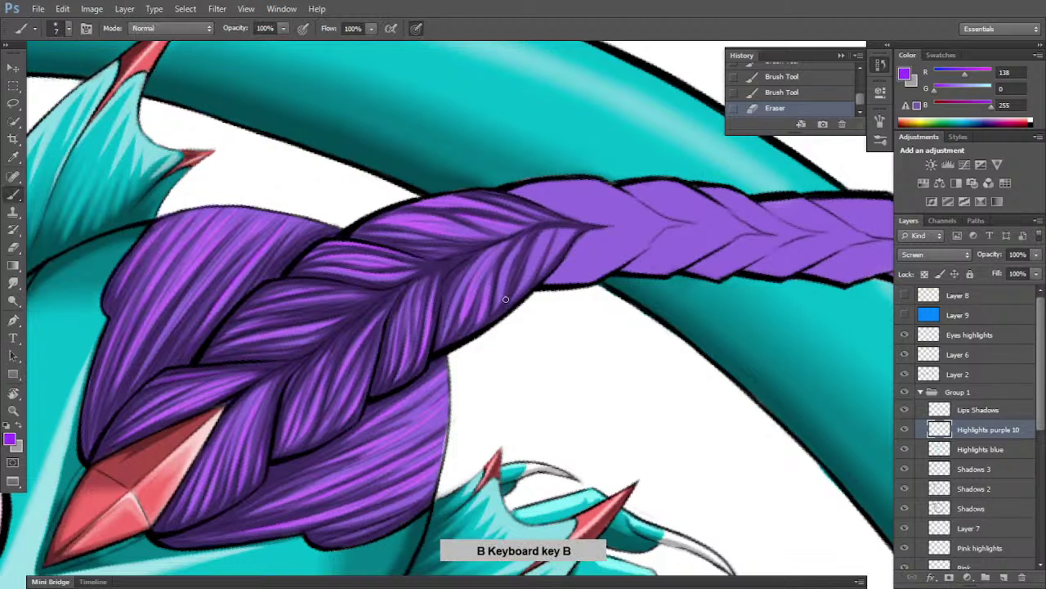
mouse_move(511, 263)
mouse_down()
mouse_move(498, 301)
mouse_move(511, 254)
mouse_up()
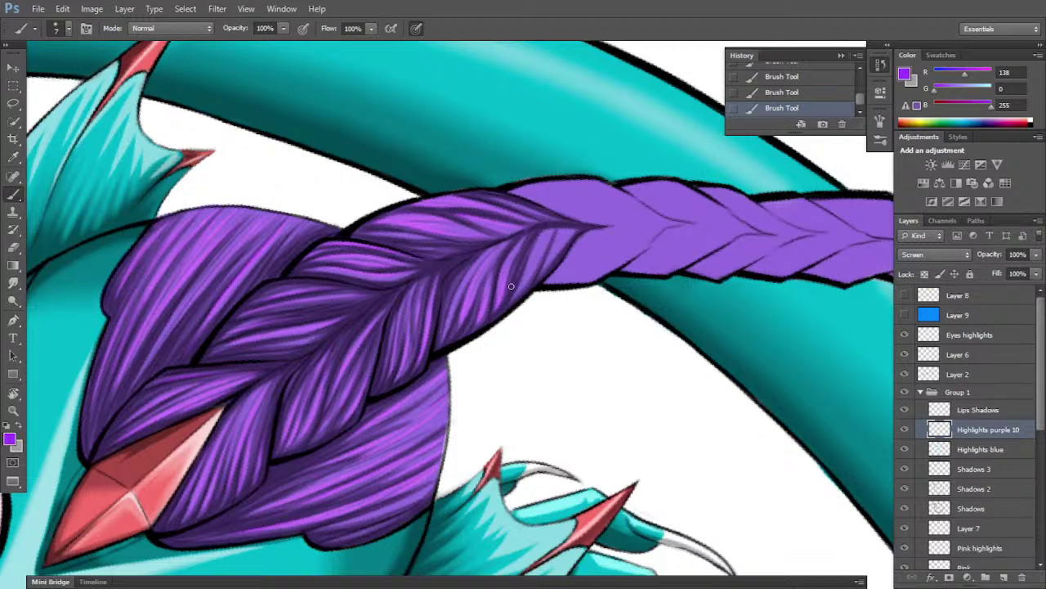
key(b)
key(b)
key(e)
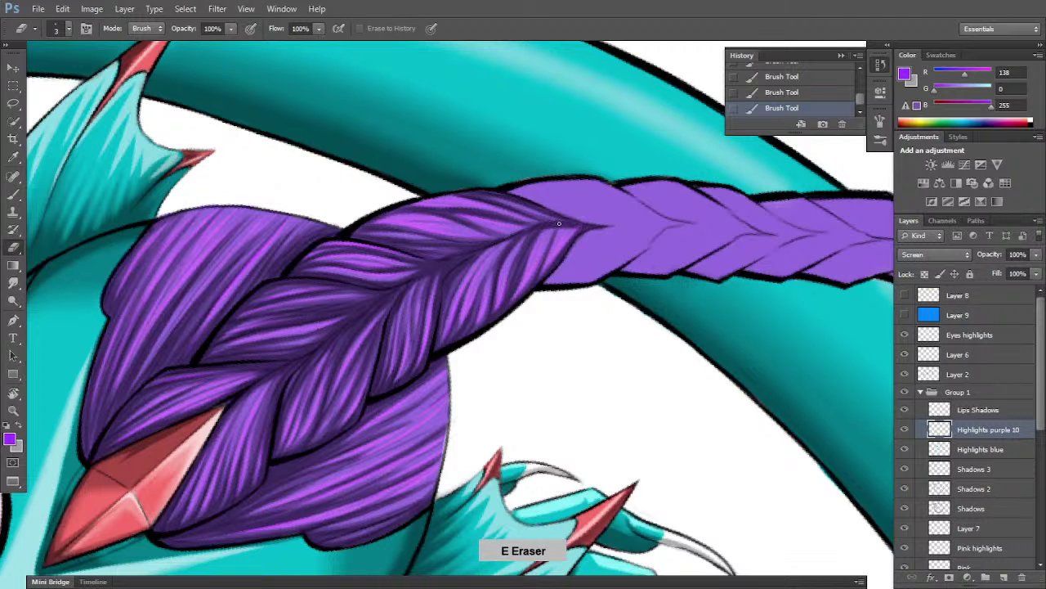
drag(574, 224, 611, 219)
- Examine the shaded part of the braid against the whole figure and the face
key(r)
drag(721, 367, 727, 246)
key(space)
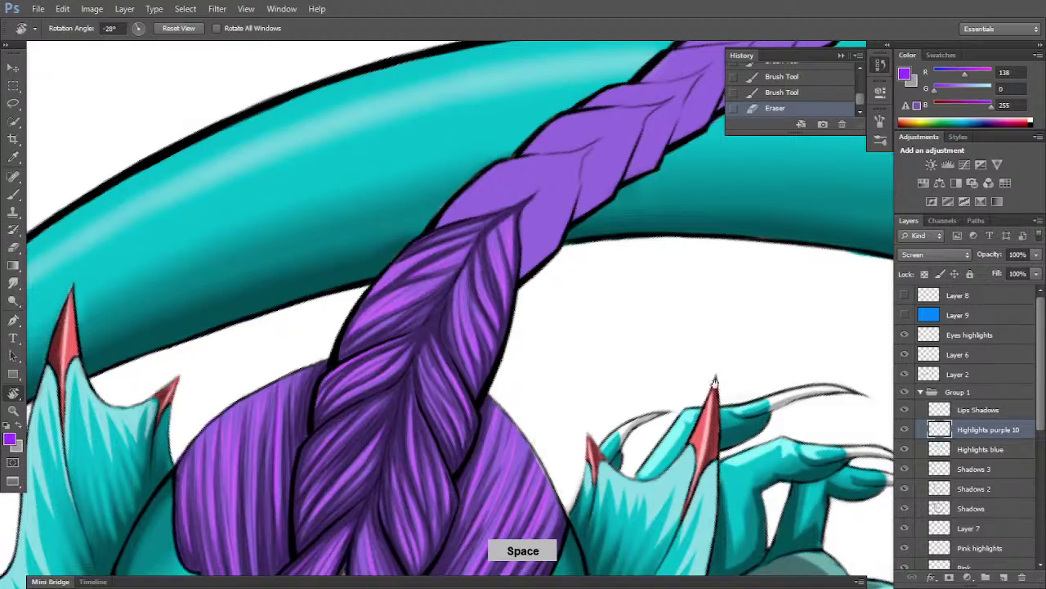
drag(714, 383, 686, 333)
key(ctrl+minus)
key(ctrl+minus)
key(ctrl+minus)
alt+click(686, 329)
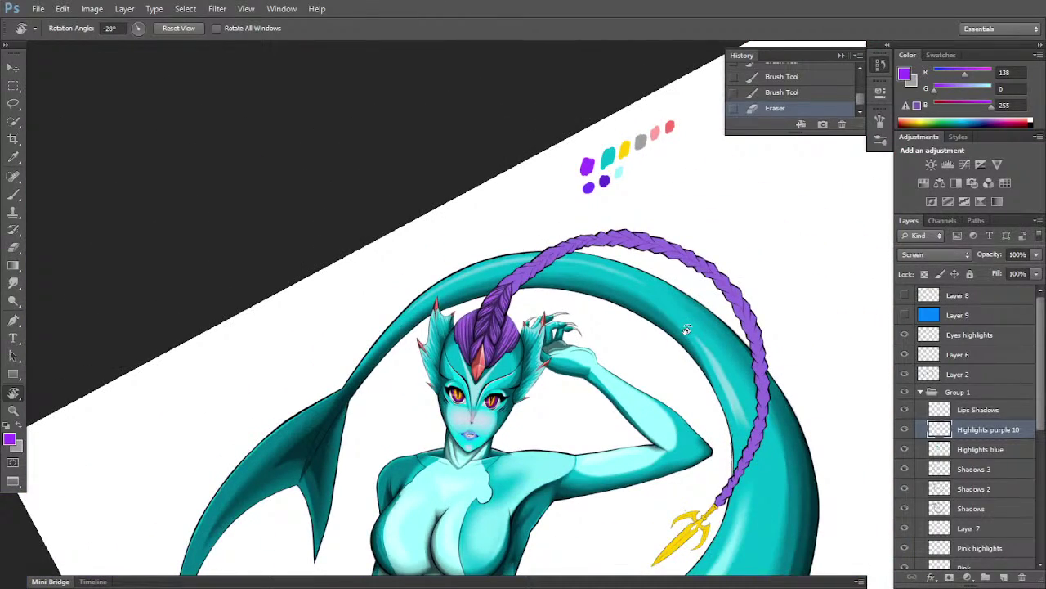
click(686, 329)
click(686, 330)
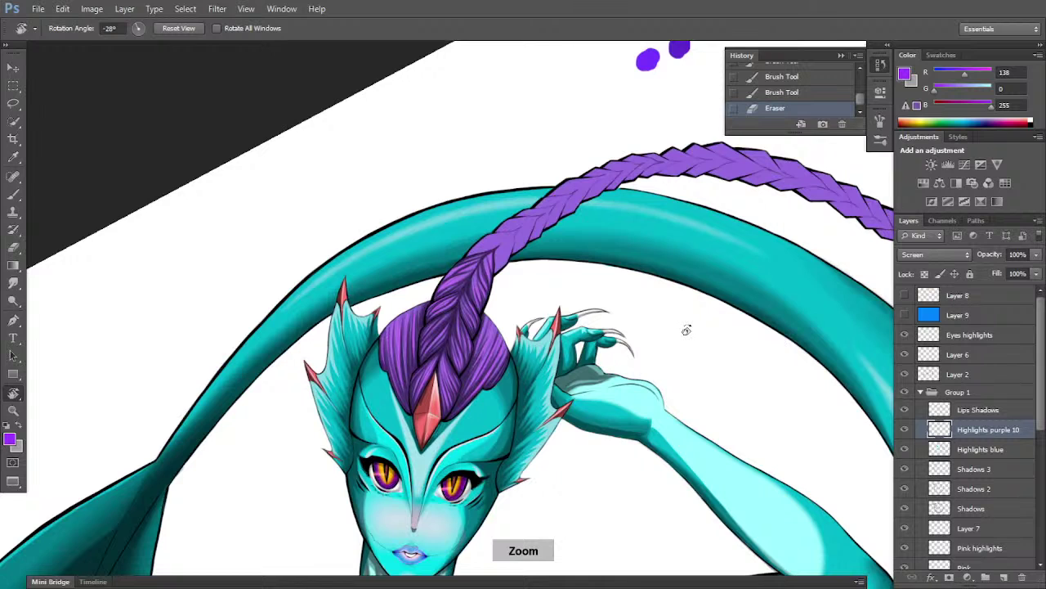
click(686, 330)
key(space)
drag(659, 415, 702, 285)
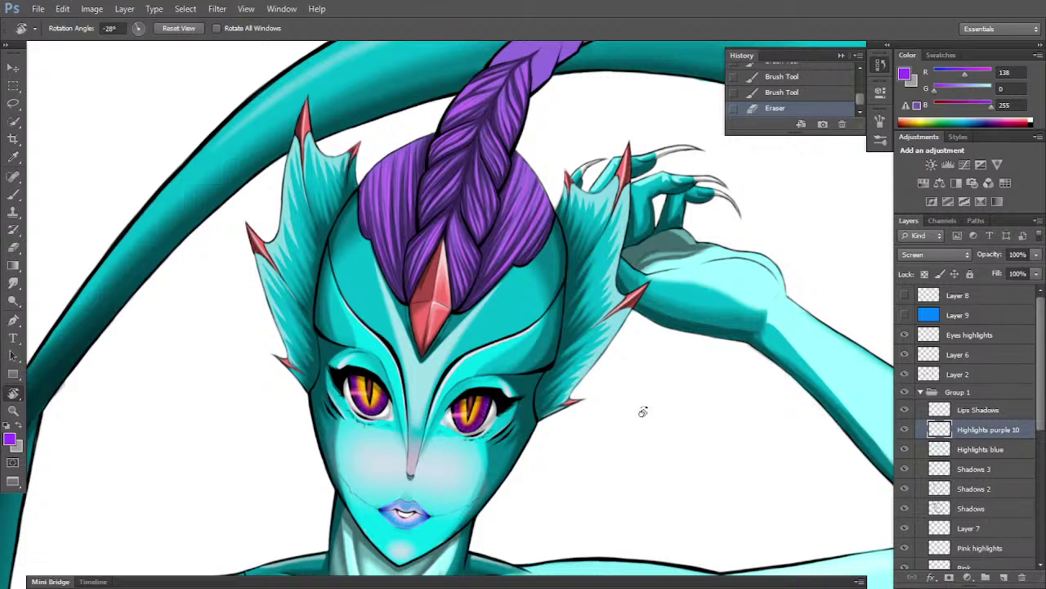
- Make Shadows 3 the active layer for shading the face
key(b)
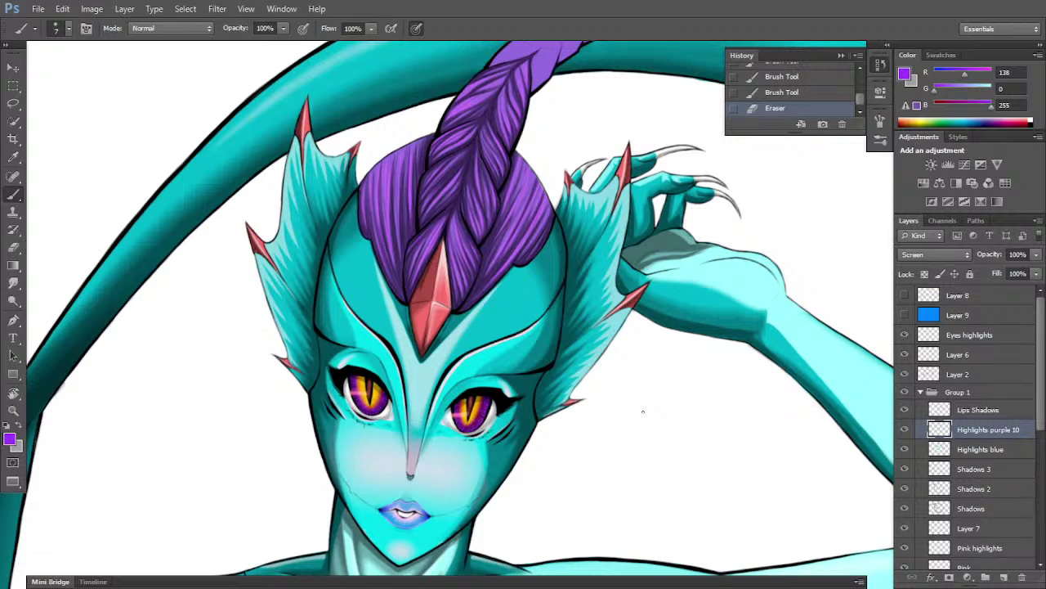
drag(648, 300, 592, 473)
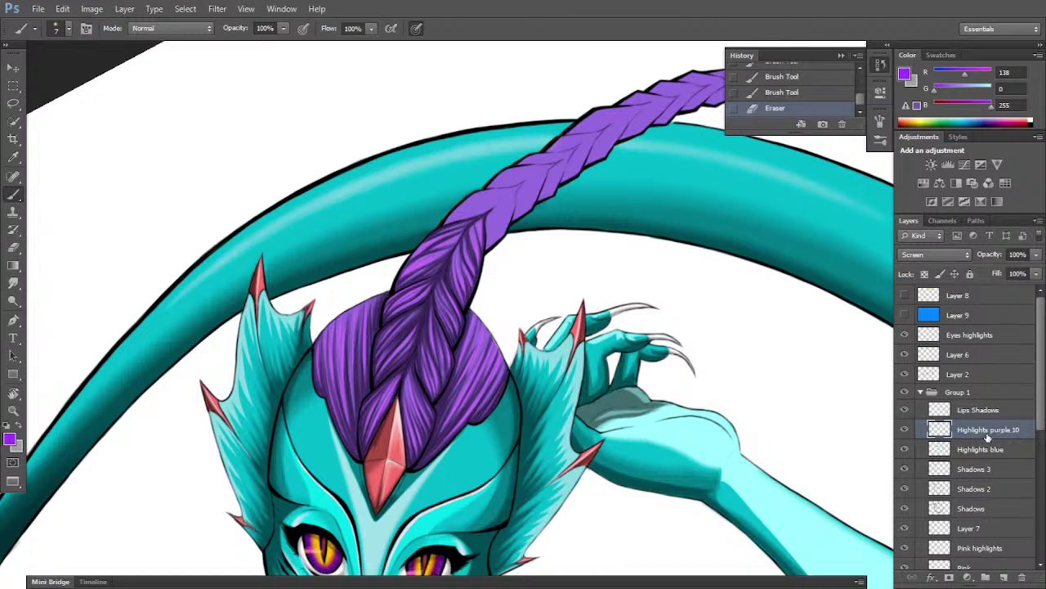
click(980, 472)
drag(646, 419, 652, 314)
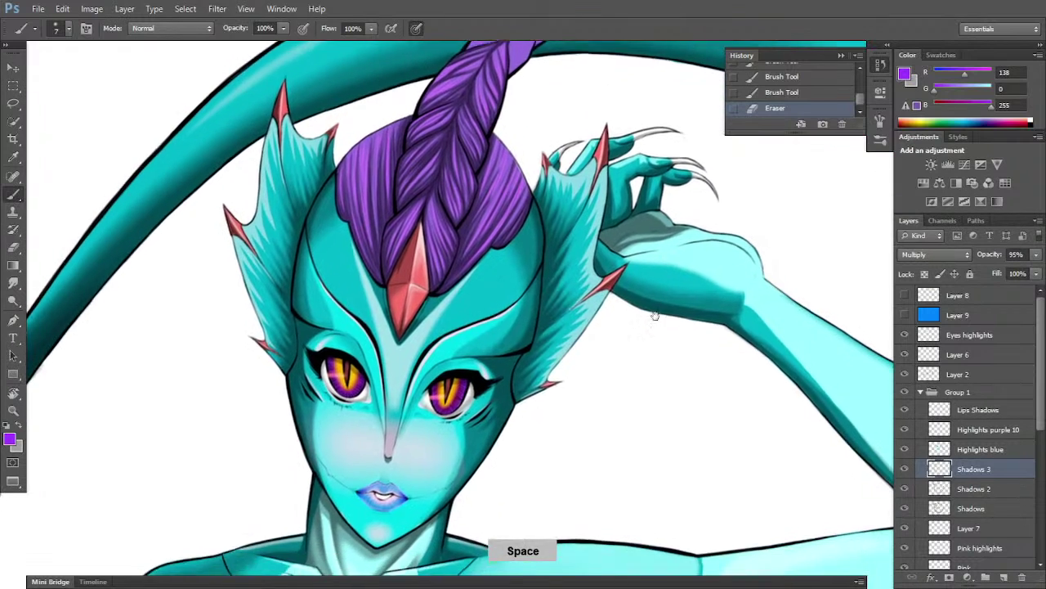
key(ctrl+plus)
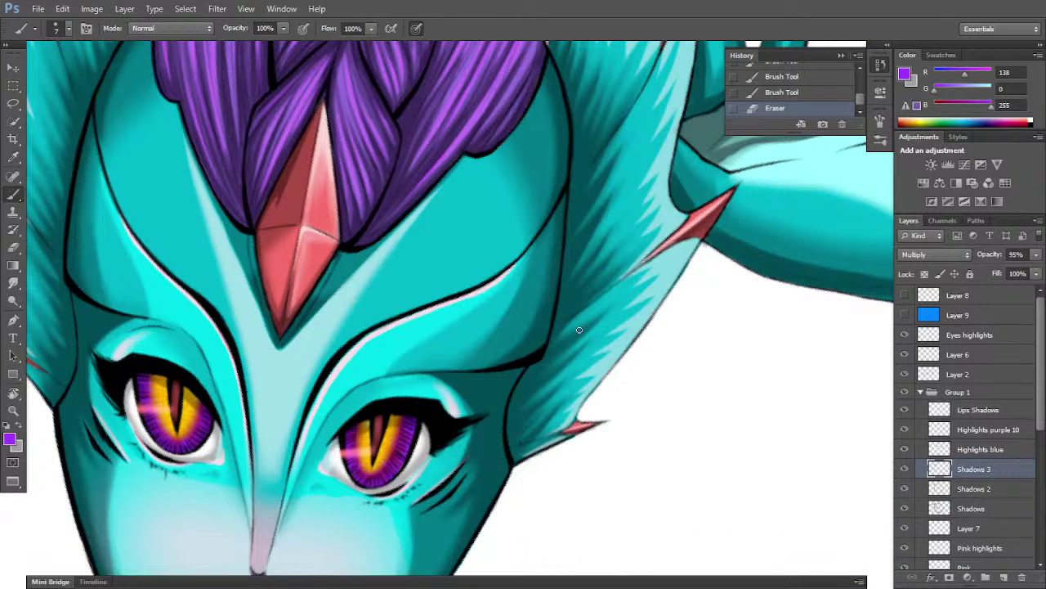
key(b)
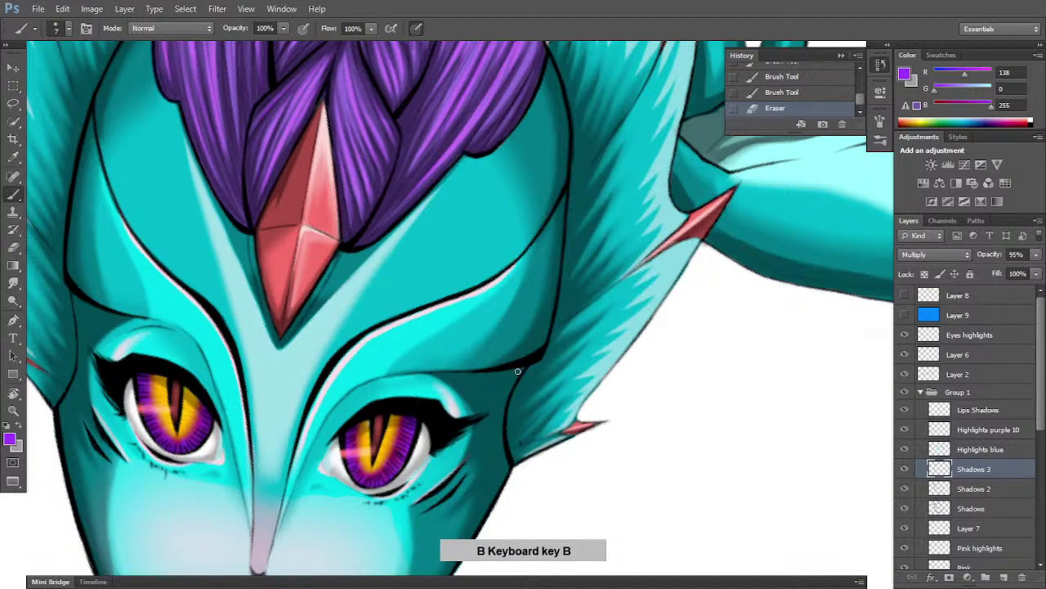
drag(513, 378, 517, 372)
key(ctrl+z)
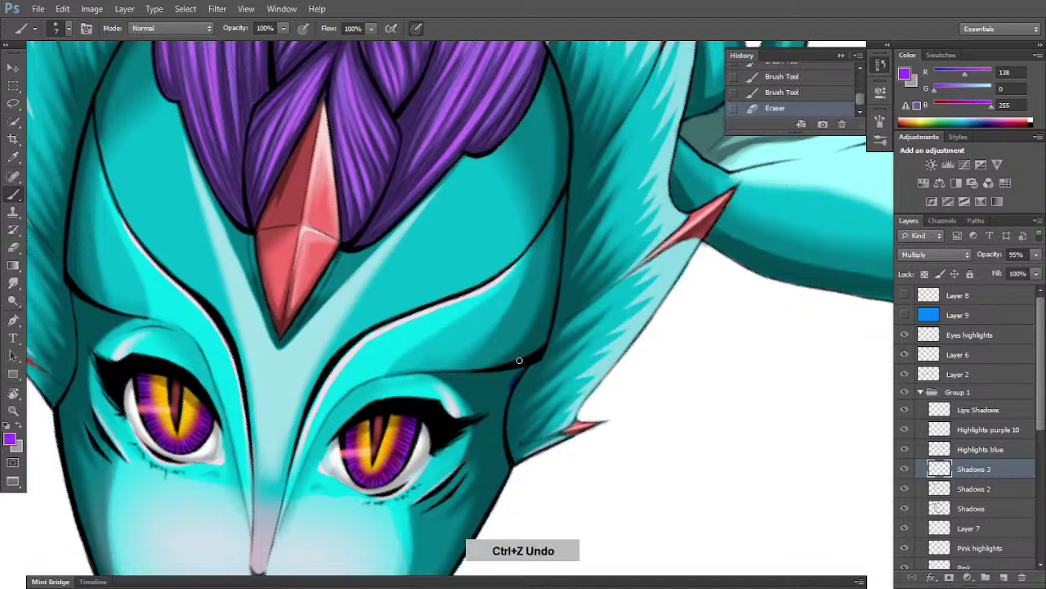
- Shade the temple between the eye's outer corner and the ear fin on the raised-hand side with grey strokes
click(19, 432)
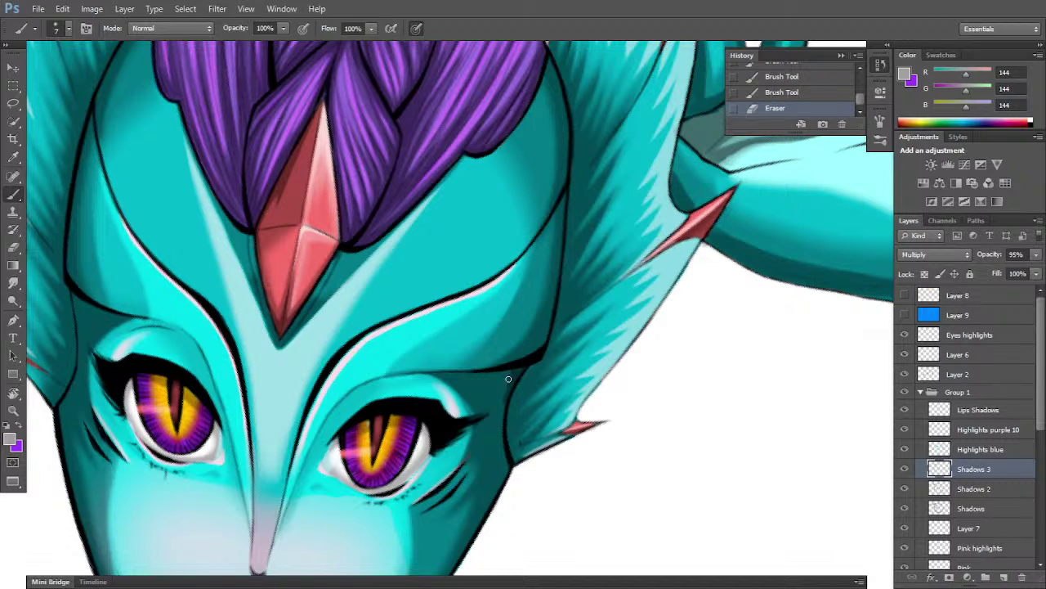
drag(504, 386, 508, 363)
key(r)
mouse_move(586, 370)
mouse_down()
mouse_move(617, 256)
mouse_move(604, 241)
mouse_up()
key(b)
drag(577, 357, 570, 366)
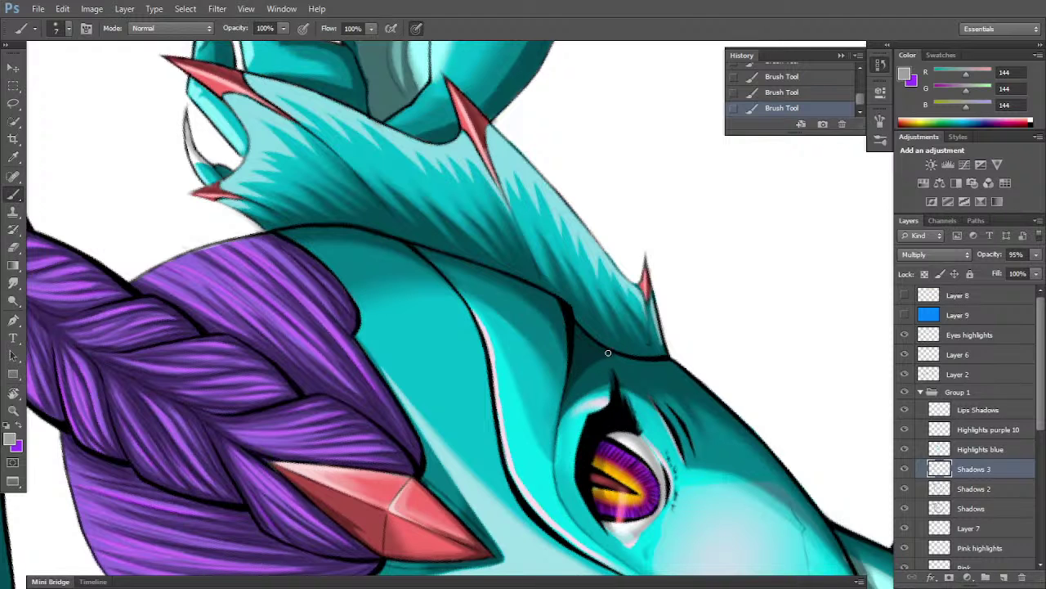
key(r)
drag(583, 360, 546, 496)
key(space)
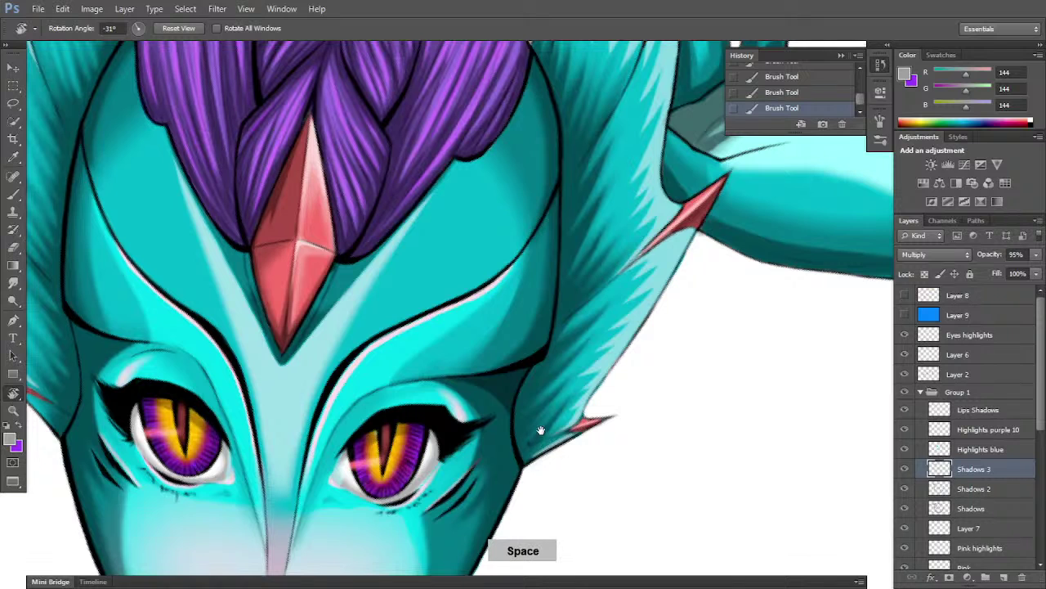
key(ctrl+z)
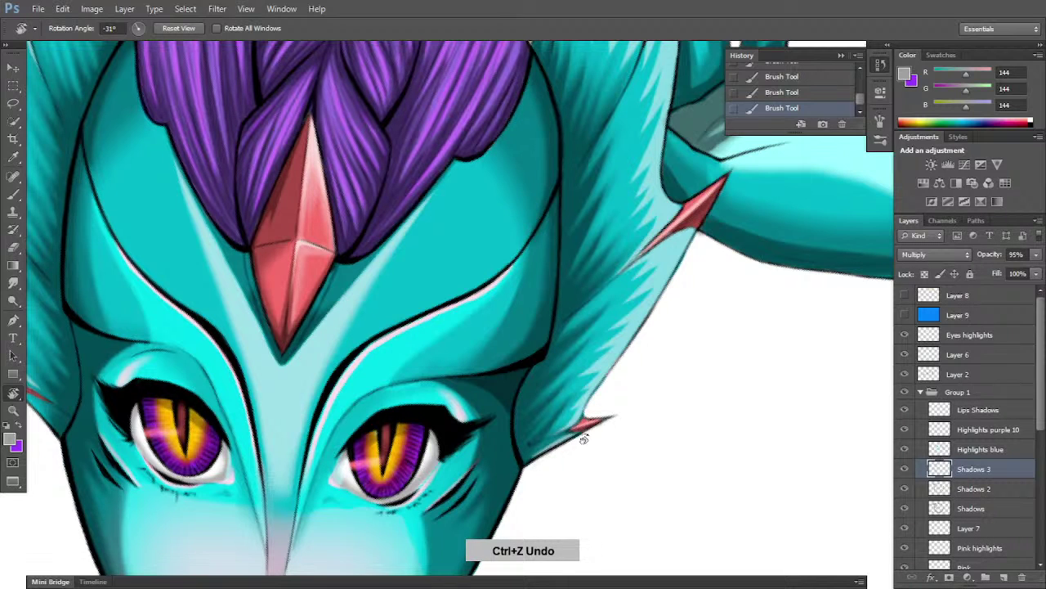
- Erase a bit of shadow at the base of this ear fin and deepen the temple shading with grey strokes
key(e)
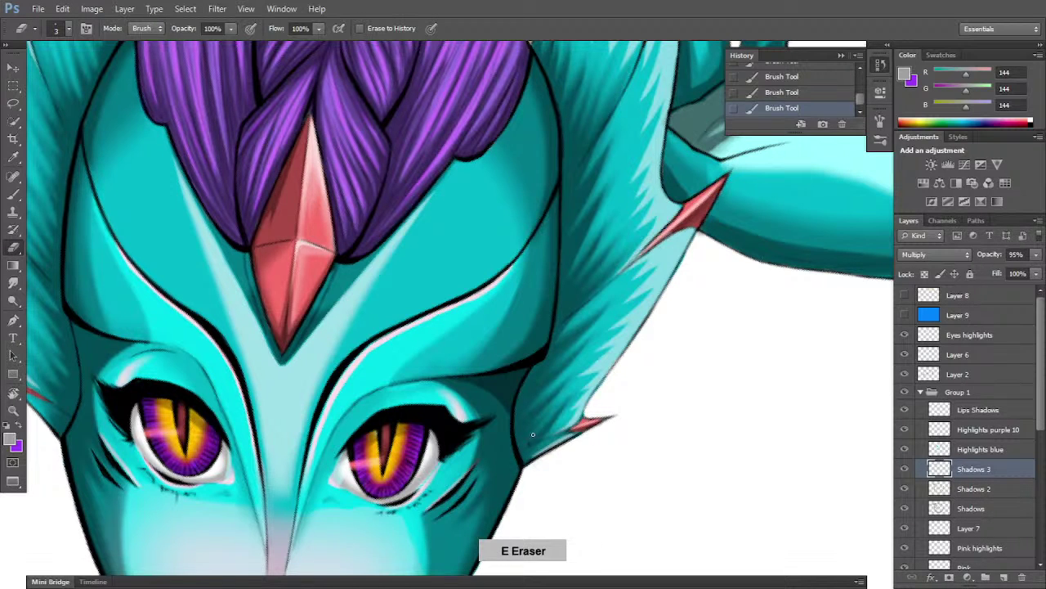
drag(533, 434, 556, 424)
key(space)
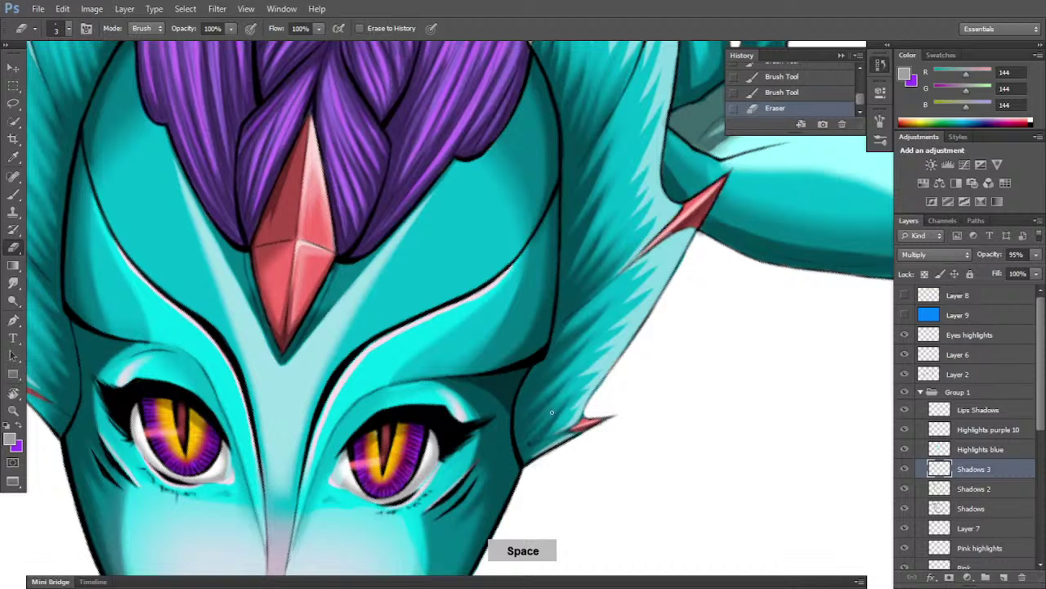
key(b)
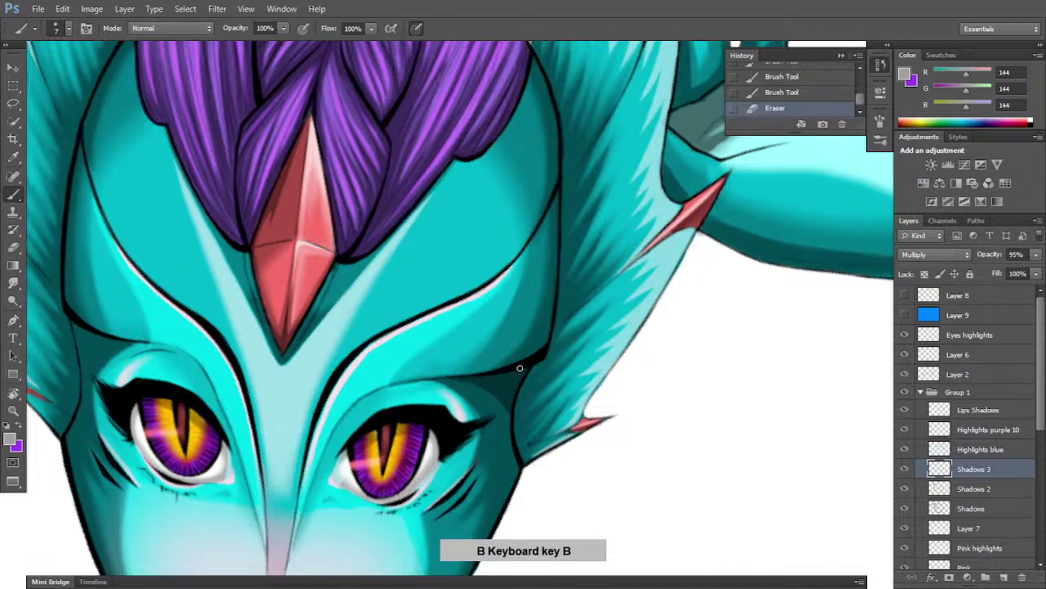
mouse_move(520, 367)
mouse_down()
mouse_move(507, 417)
mouse_move(505, 406)
mouse_up()
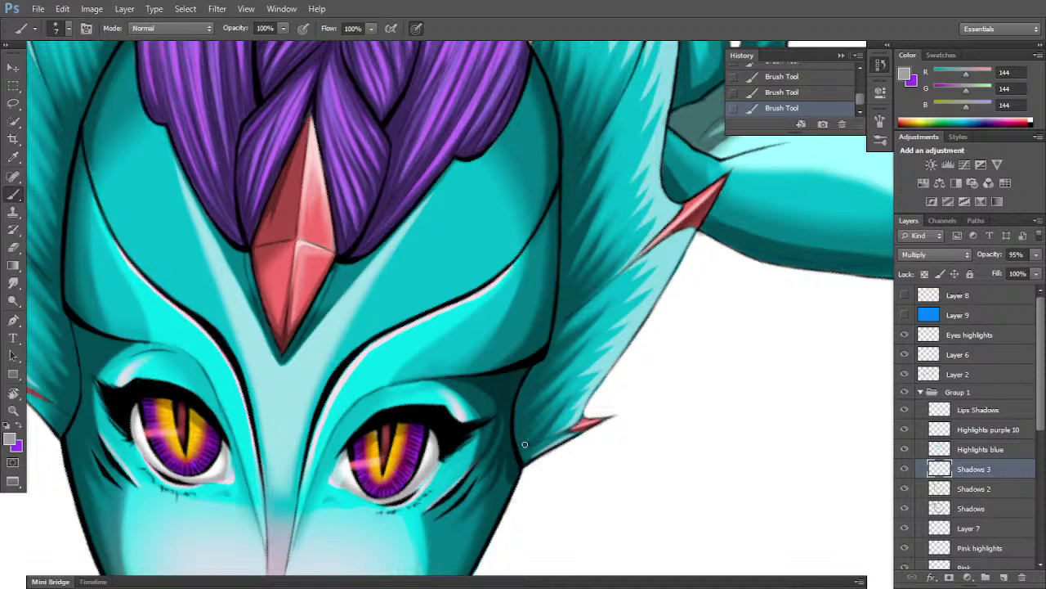
- Extend the grey shadow down the face's edge below the ear fin and erase excess beside the under-eye lines
key(space)
drag(552, 467, 582, 334)
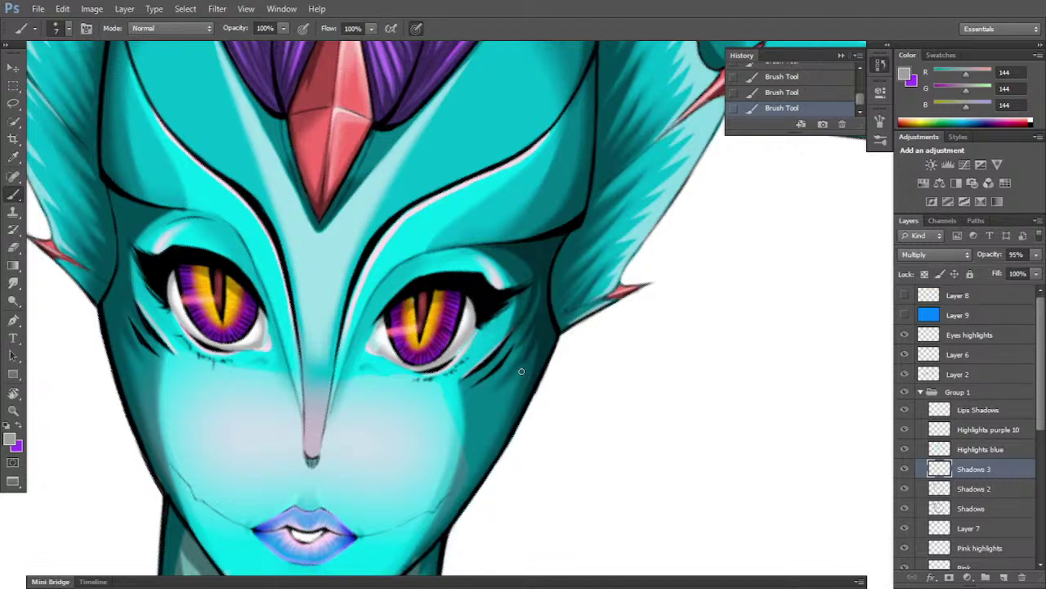
key(e)
mouse_move(533, 351)
mouse_down()
mouse_move(515, 372)
mouse_move(560, 287)
mouse_move(510, 356)
mouse_move(537, 316)
mouse_move(518, 352)
mouse_up()
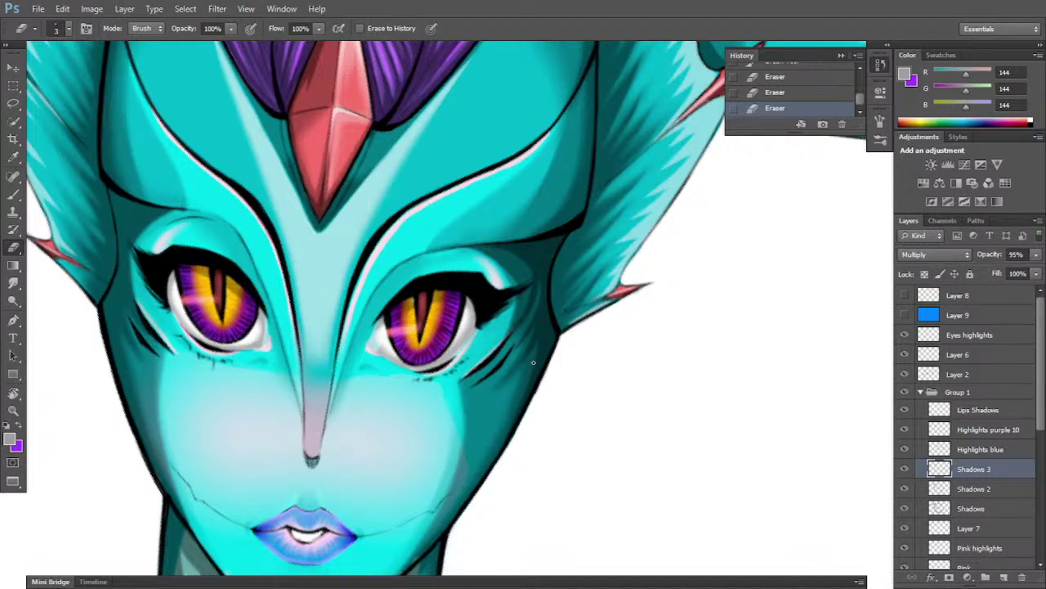
- Add more grey strokes beside the eye's outer corner and down to the lower corner of the ear fin
key(b)
drag(544, 306, 543, 269)
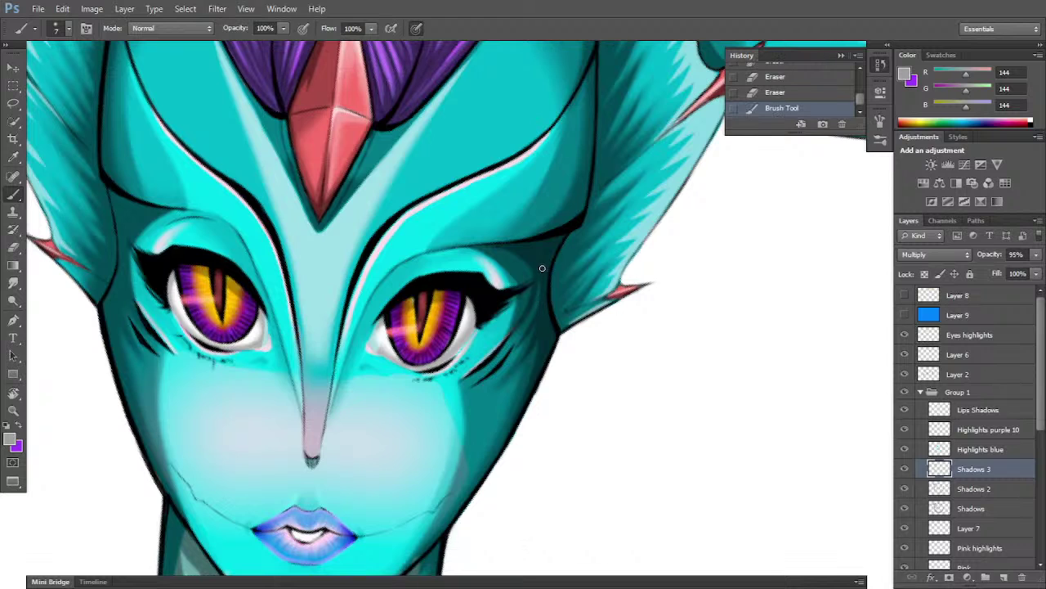
mouse_move(542, 313)
mouse_down()
mouse_move(542, 270)
mouse_move(540, 293)
mouse_up()
mouse_move(562, 325)
mouse_down()
mouse_move(665, 333)
mouse_move(563, 327)
mouse_up()
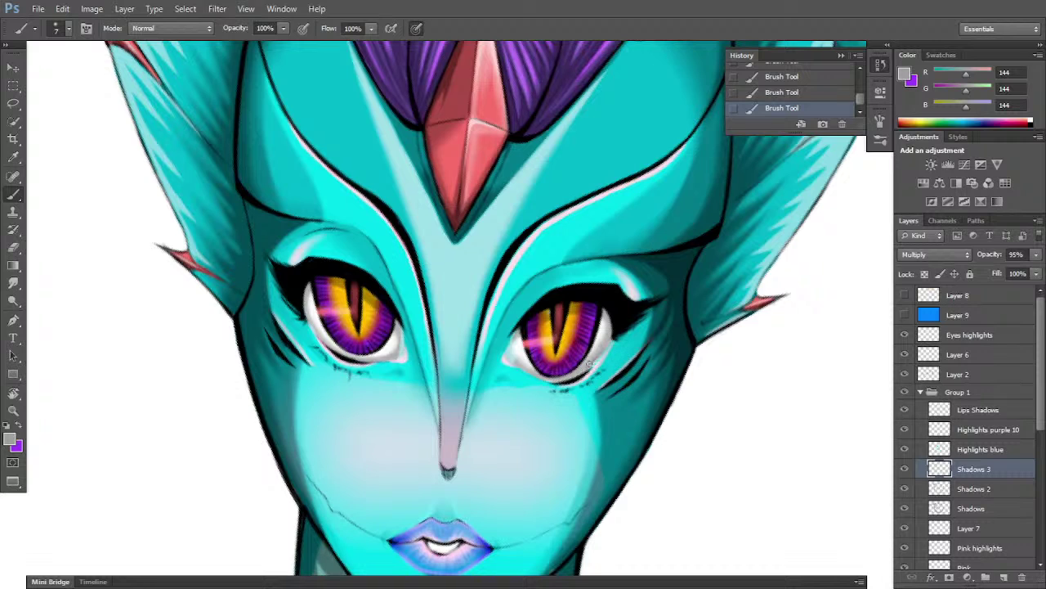
- Shade the lower outer white of the eye on the raised-hand side with curved grey strokes
drag(577, 375, 610, 330)
drag(583, 374, 610, 314)
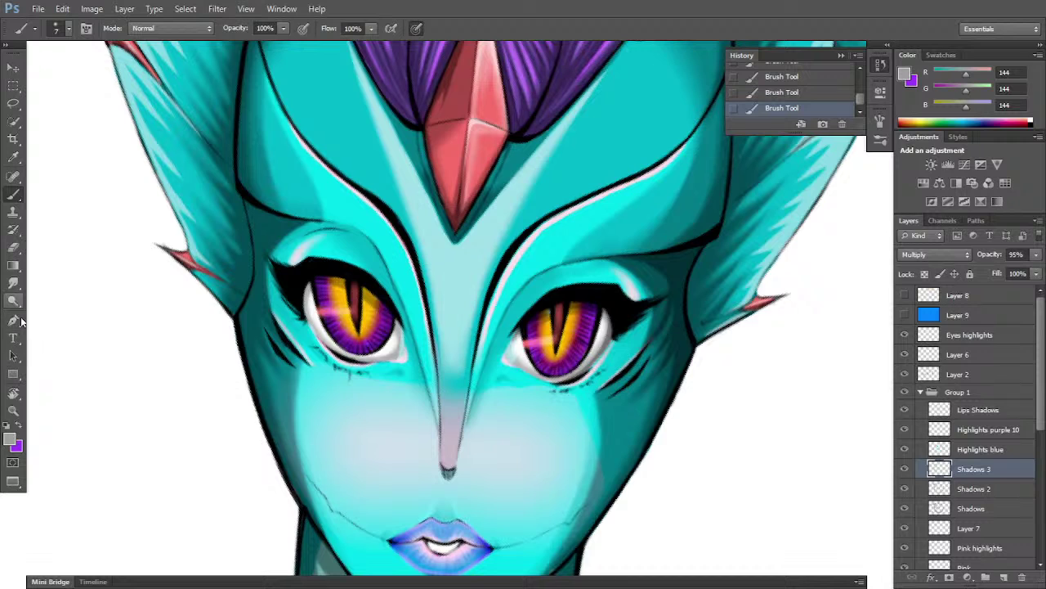
- Blur the new shading on this eye's lower white and shade the outer white of the opposite eye with curved grey strokes
drag(13, 283, 59, 278)
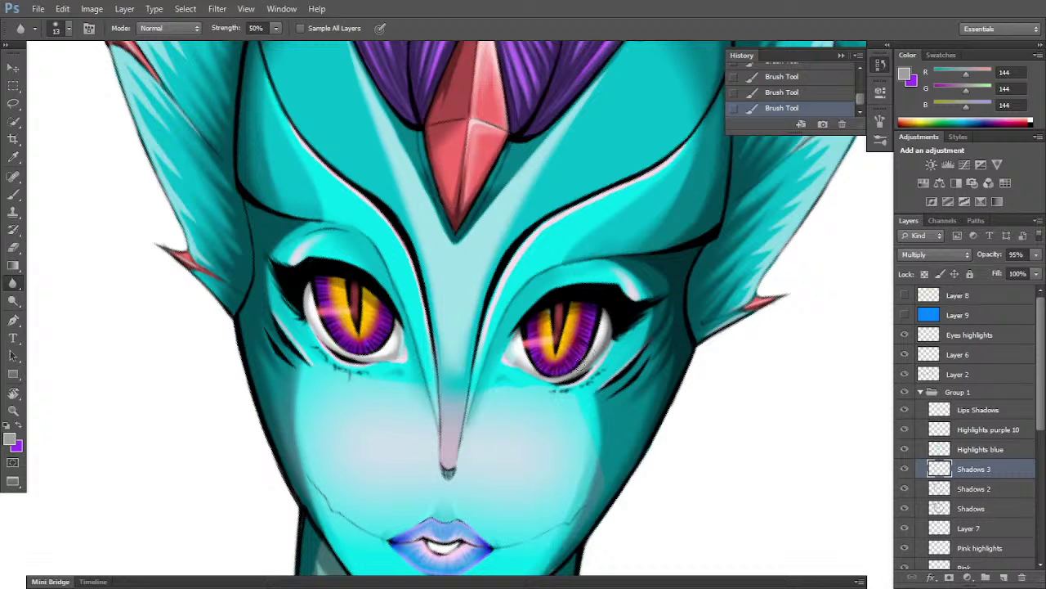
mouse_move(593, 350)
mouse_down()
mouse_move(604, 327)
mouse_move(568, 374)
mouse_up()
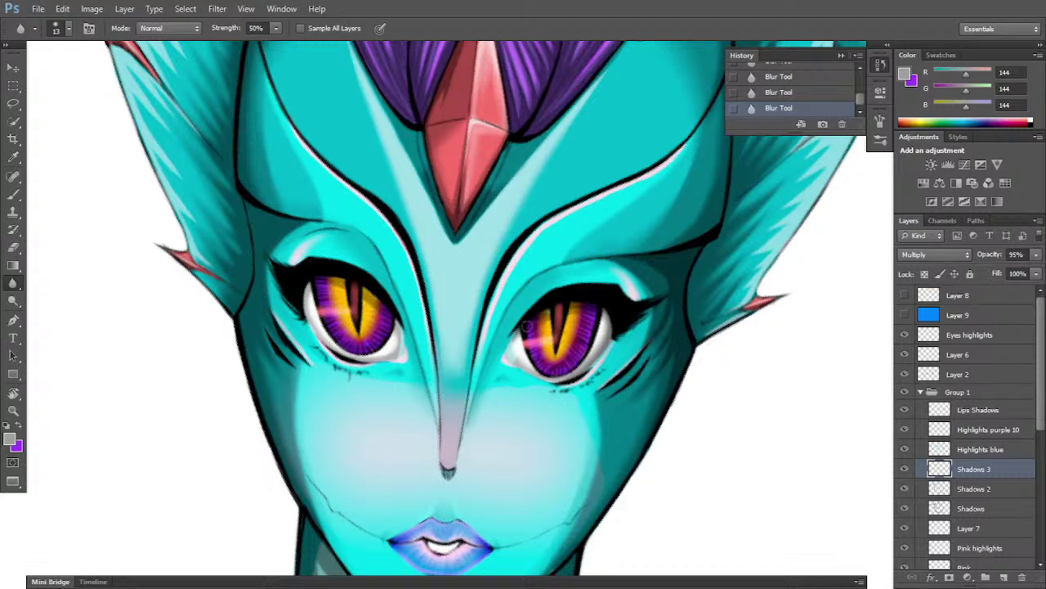
key(b)
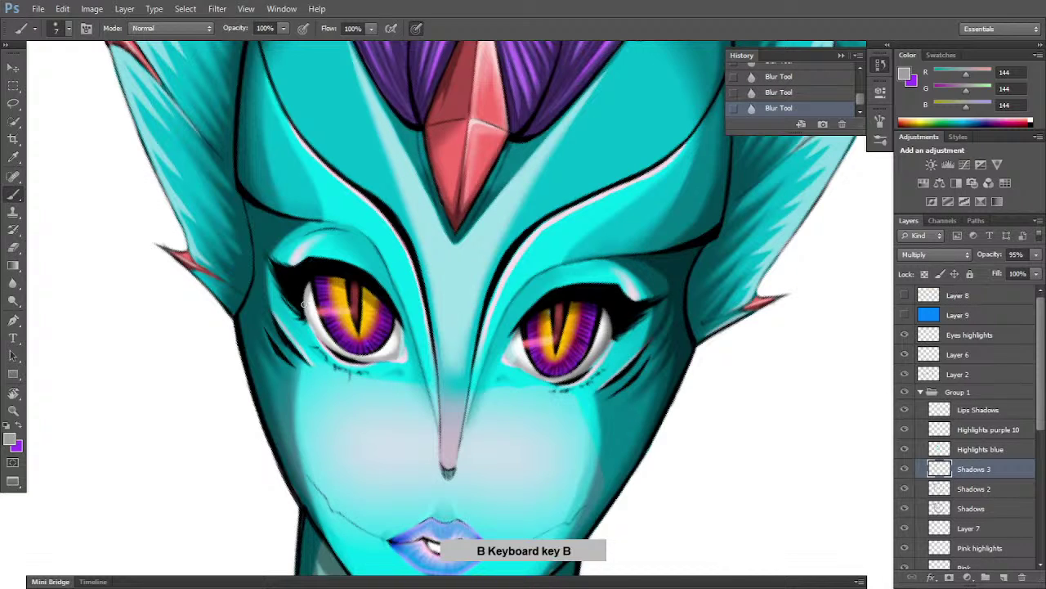
drag(302, 304, 308, 283)
drag(309, 281, 306, 324)
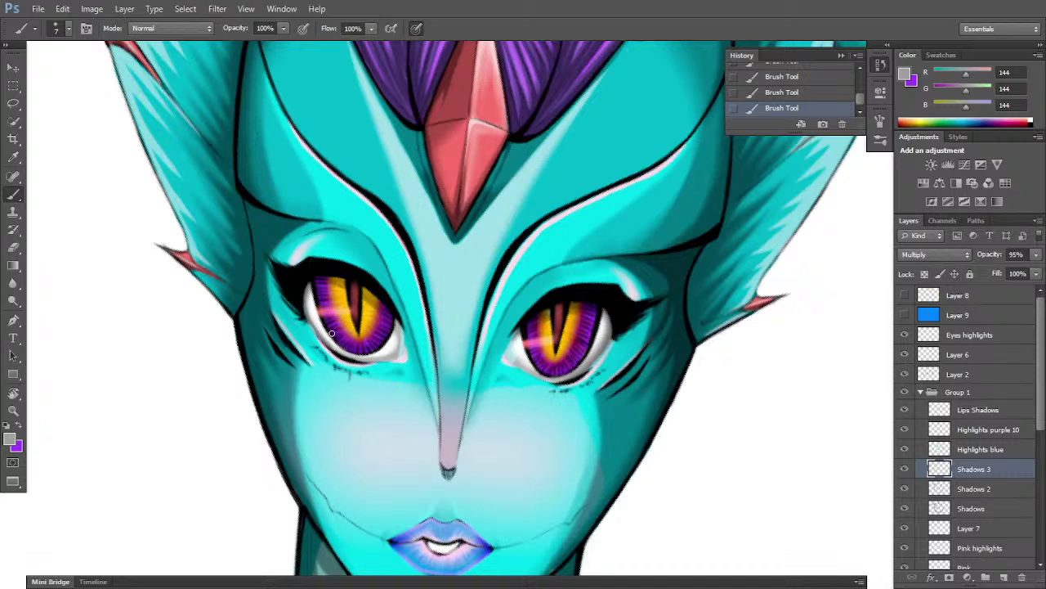
drag(321, 338, 363, 356)
- Deepen the temple between the opposite eye and its ear fin with grey brush strokes
key(r)
drag(631, 403, 635, 260)
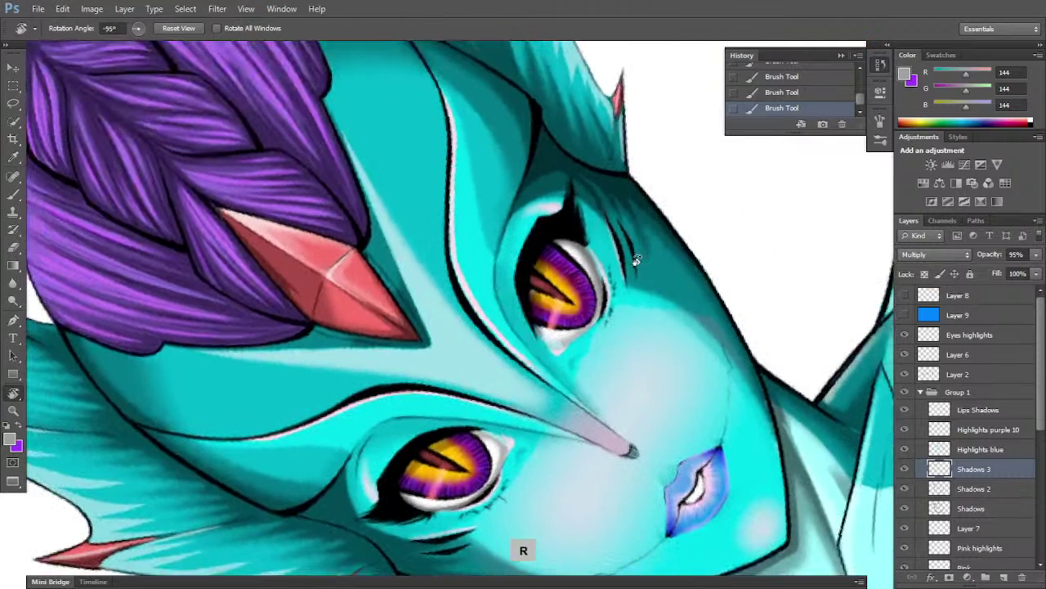
key(b)
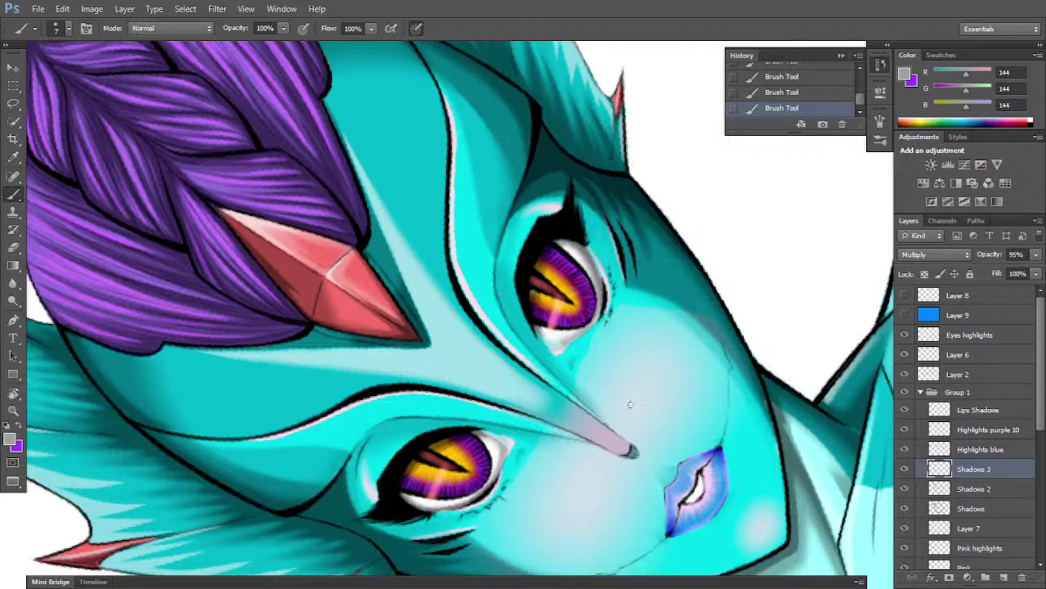
key(r)
drag(623, 409, 523, 545)
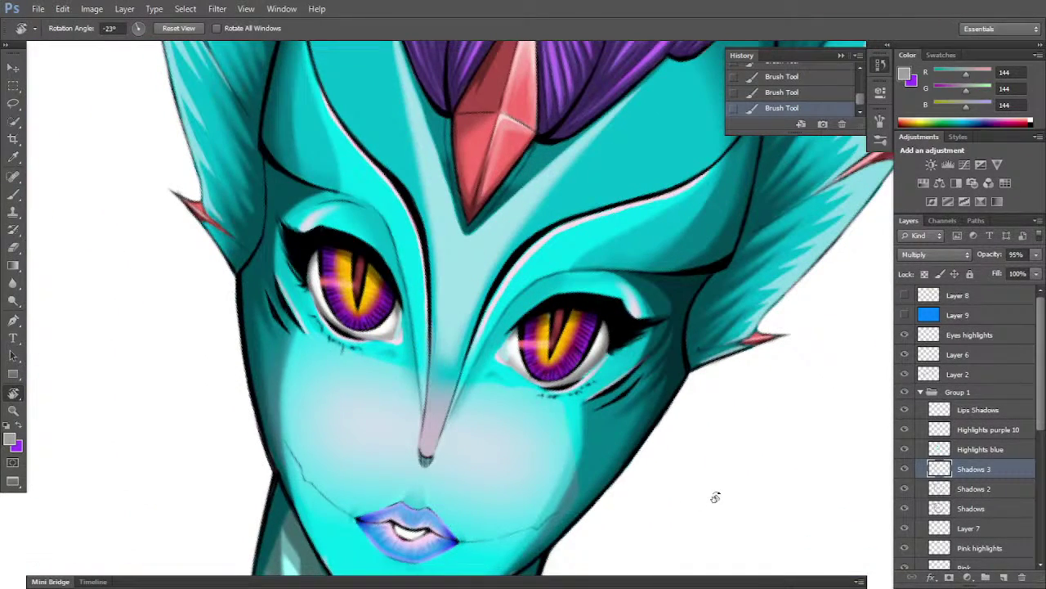
key(space)
drag(623, 495, 710, 520)
key(b)
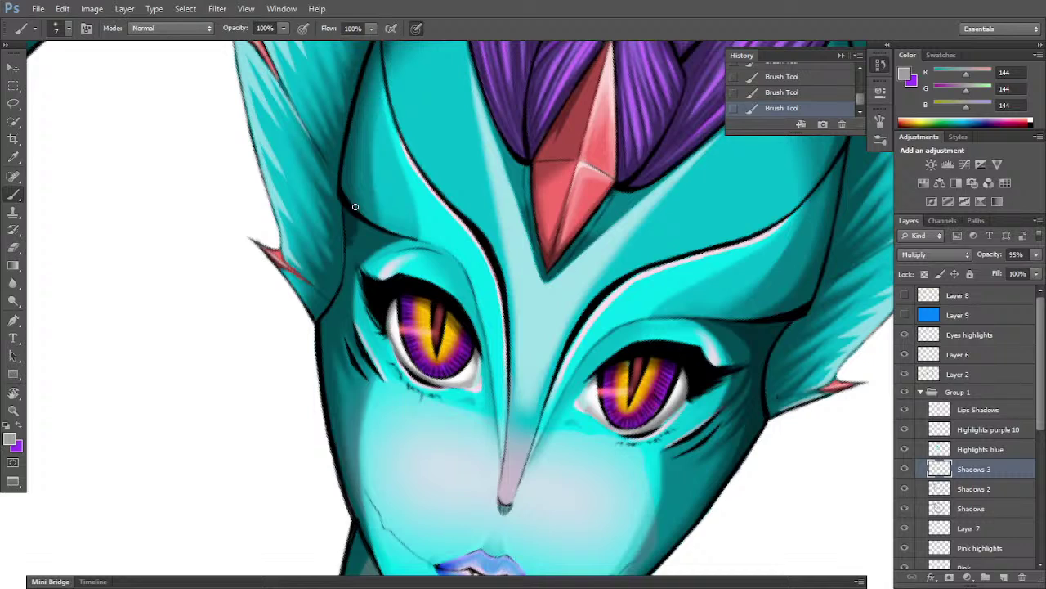
- Darken the temple between the raised-hand side eye's outer corner and its ear fin with grey strokes
key(r)
drag(542, 334, 586, 269)
key(b)
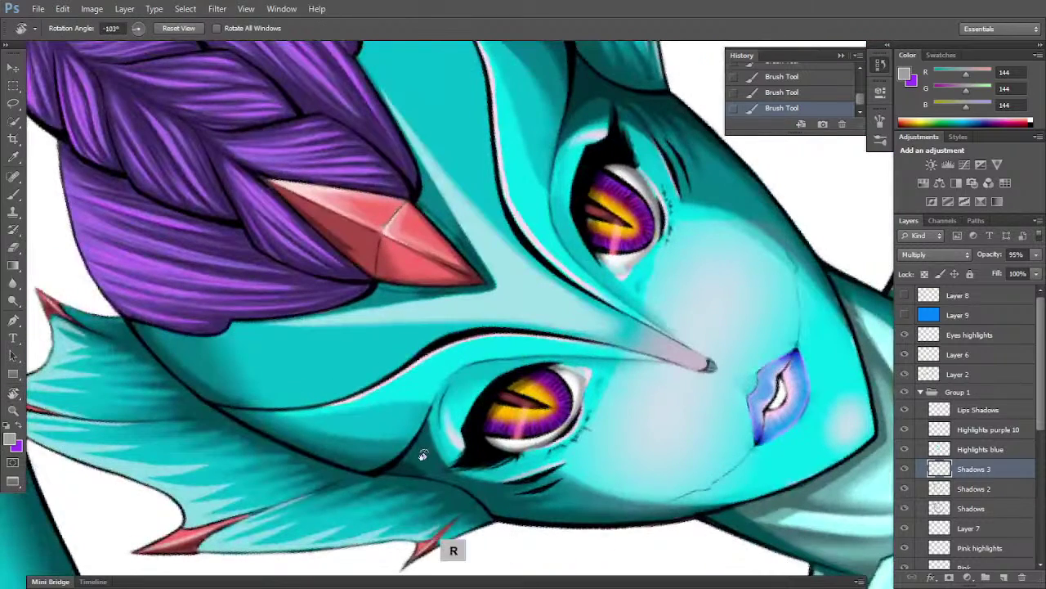
key(space)
drag(484, 449, 495, 339)
key(b)
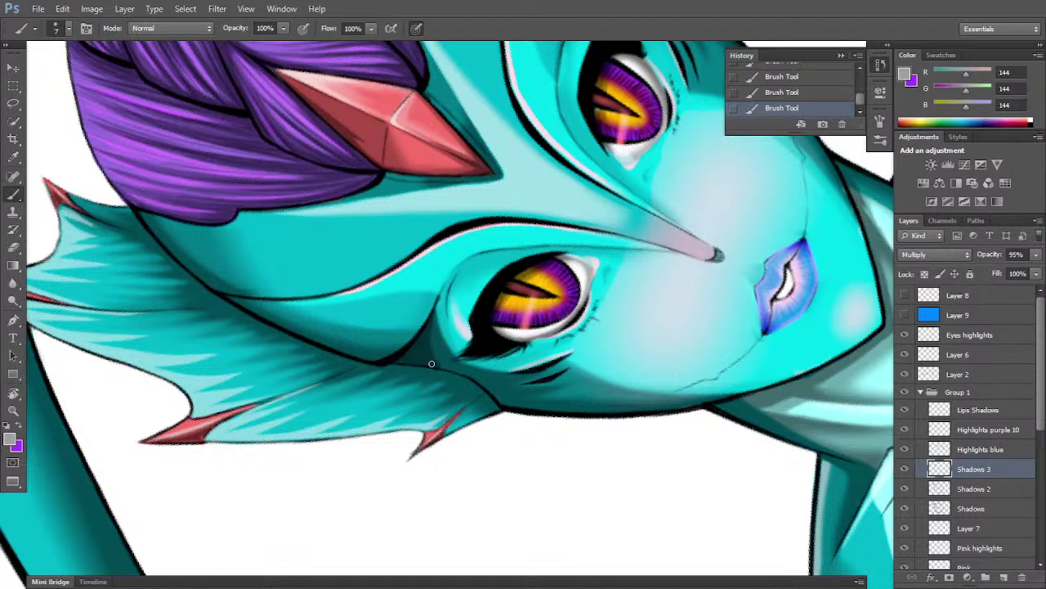
- Shade the skin around the opposite eye's outer corner, under-eye lines and upper lid crease in grey
key(r)
drag(569, 317, 471, 413)
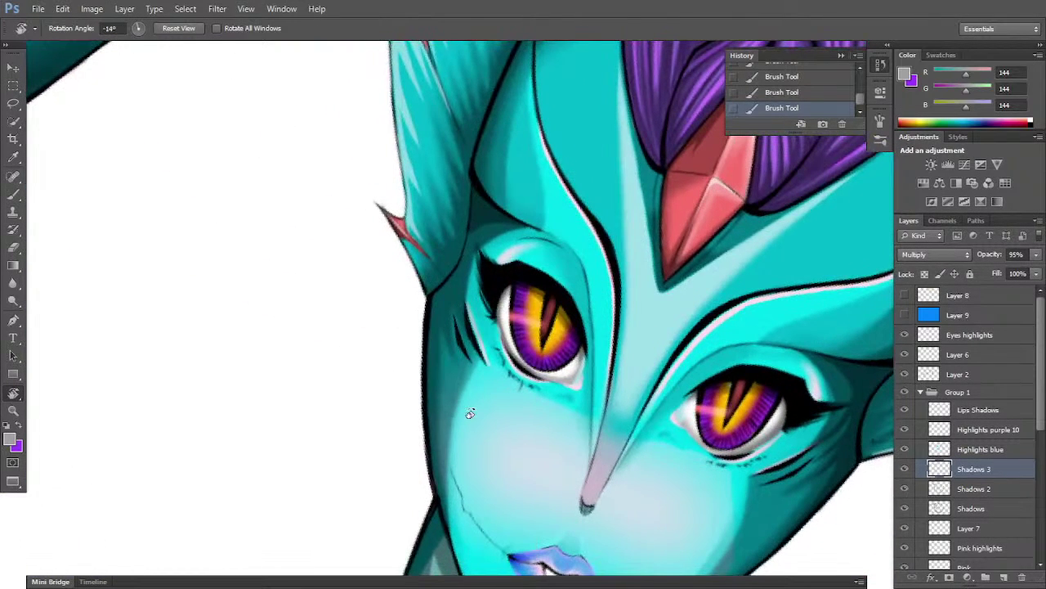
key(b)
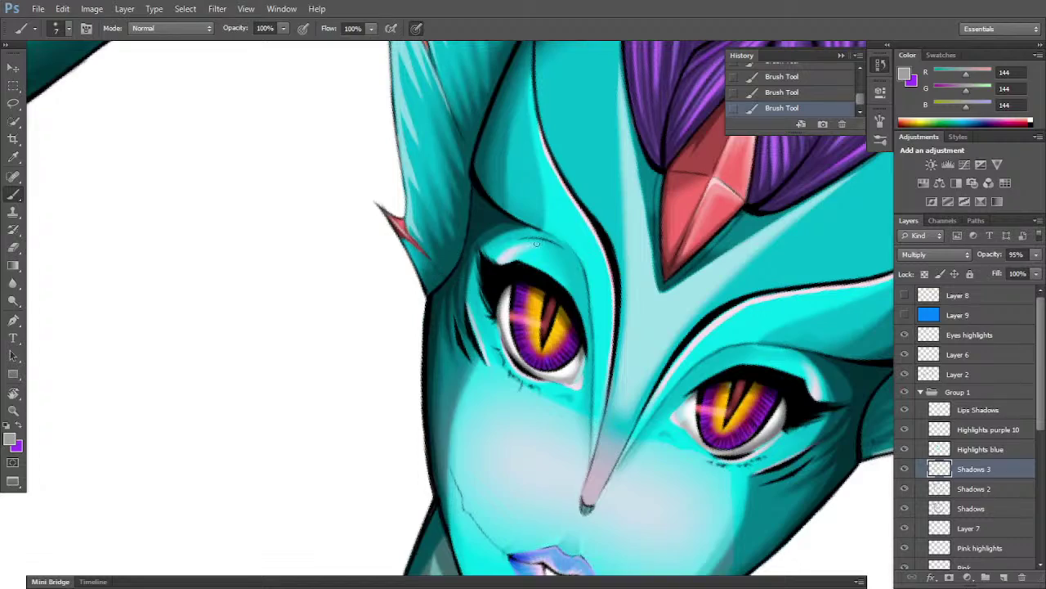
- Paint grey shadow streaks in the lower corner of the opposite ear fin and erase the excess beside the small red spine
key(r)
mouse_move(433, 280)
mouse_down()
mouse_move(590, 244)
mouse_move(521, 219)
mouse_move(471, 233)
mouse_up()
key(b)
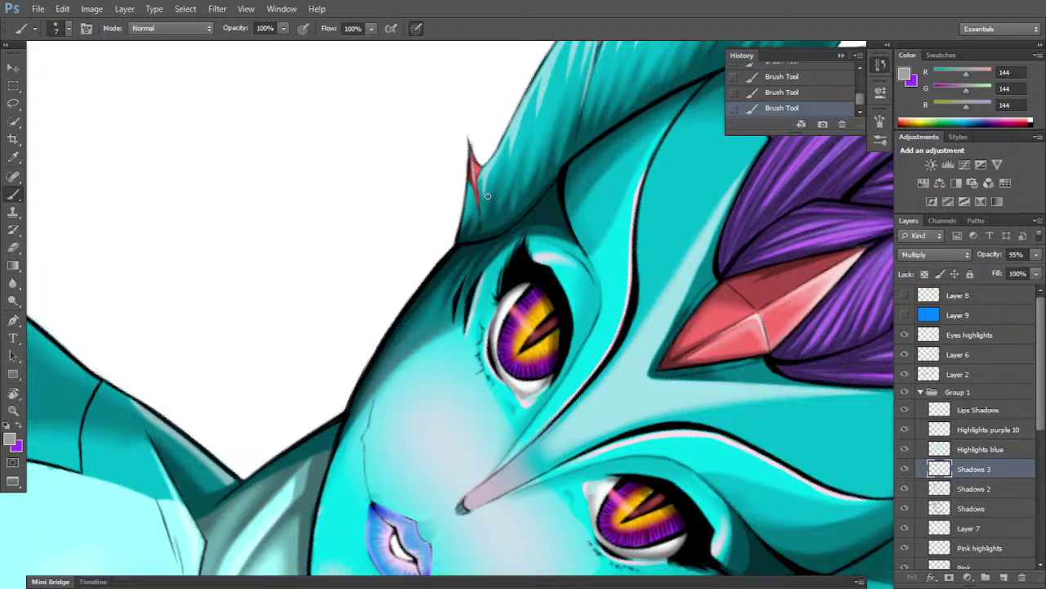
key(e)
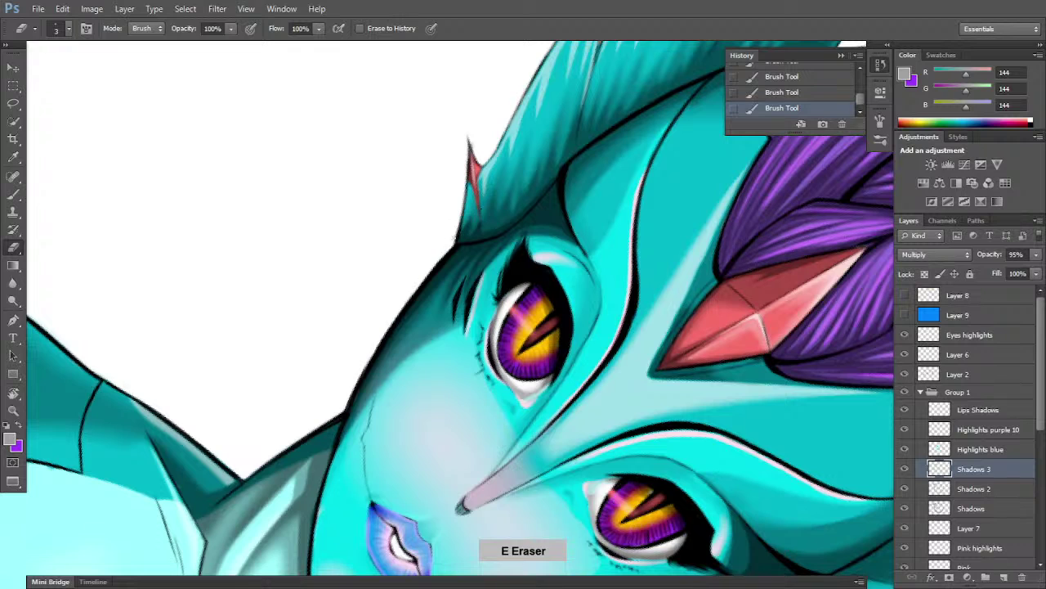
click(474, 203)
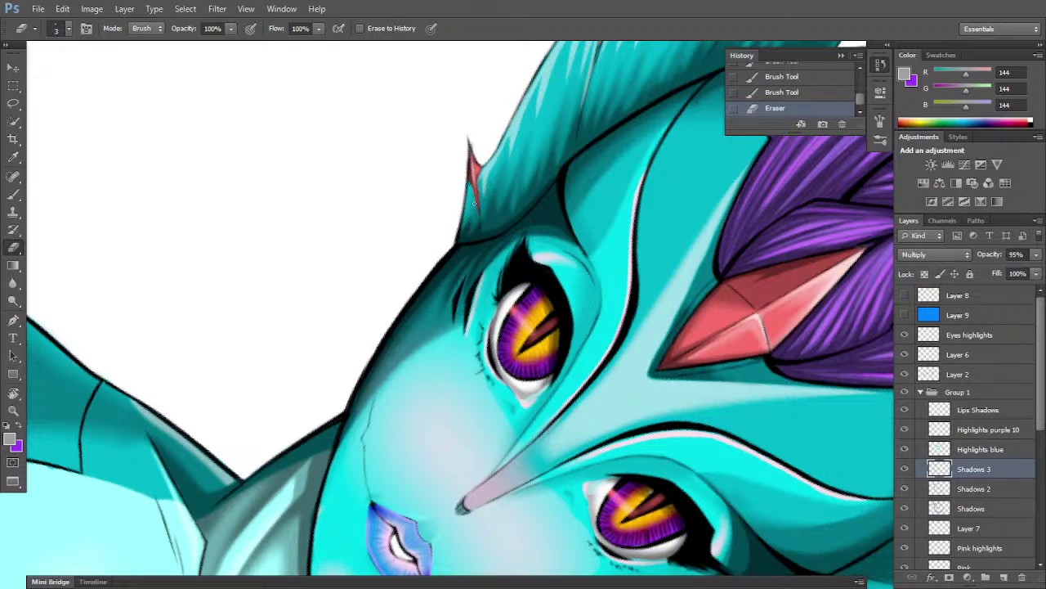
drag(474, 203, 484, 228)
click(482, 218)
- Add short grey streaks along the fin's lower base beside the small red spine and thin them with the eraser
key(b)
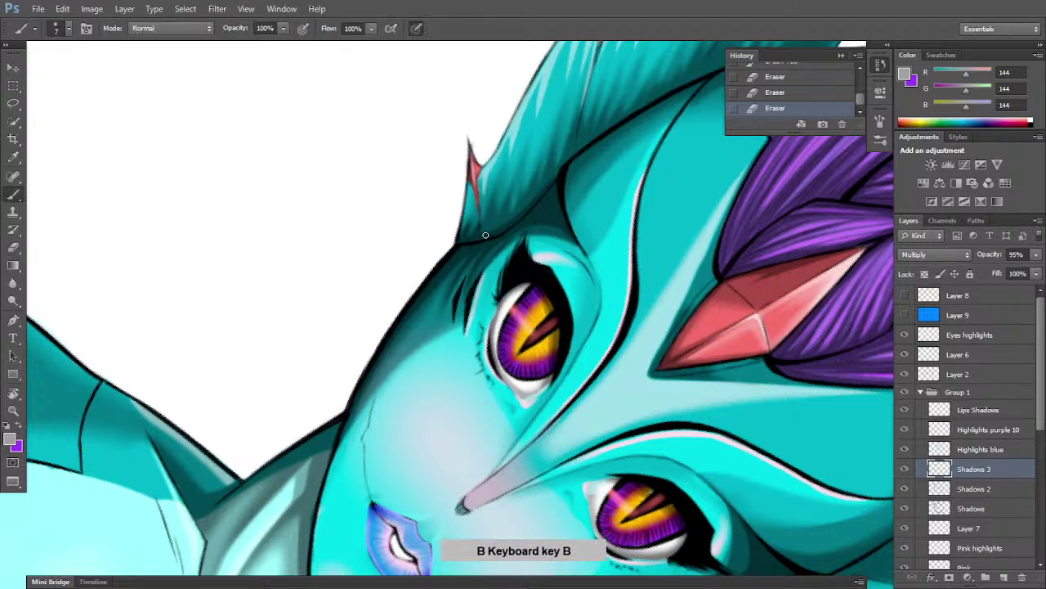
click(484, 234)
click(487, 231)
click(487, 231)
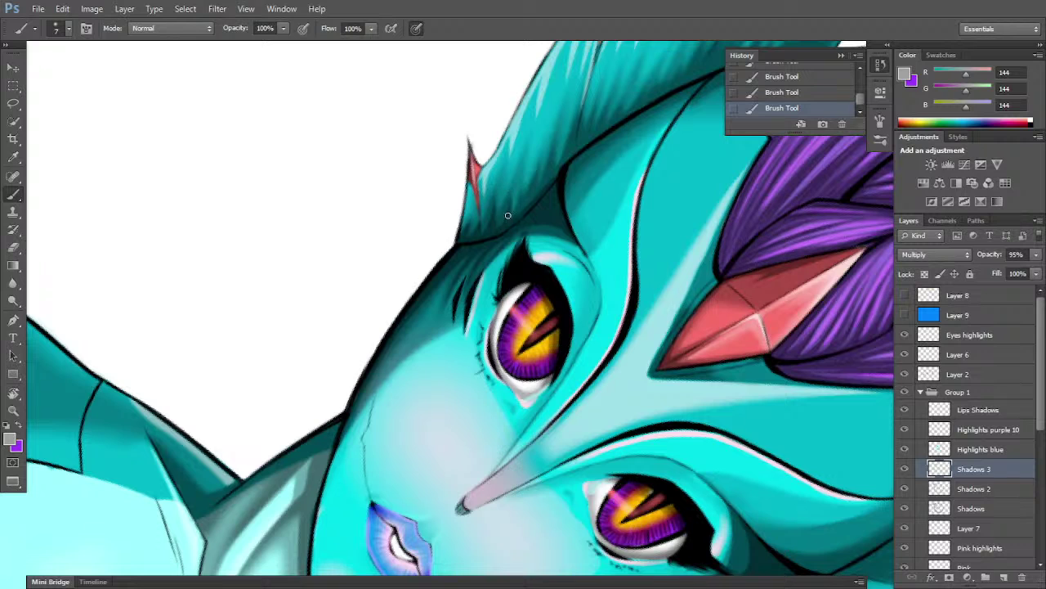
key(e)
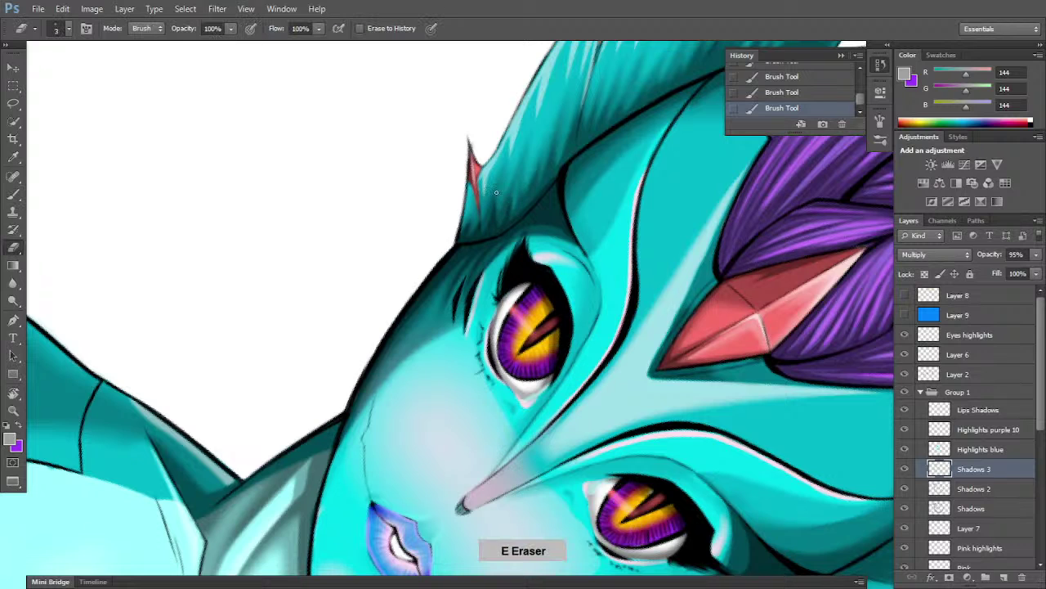
mouse_move(496, 207)
mouse_down()
mouse_move(500, 190)
mouse_move(497, 219)
mouse_up()
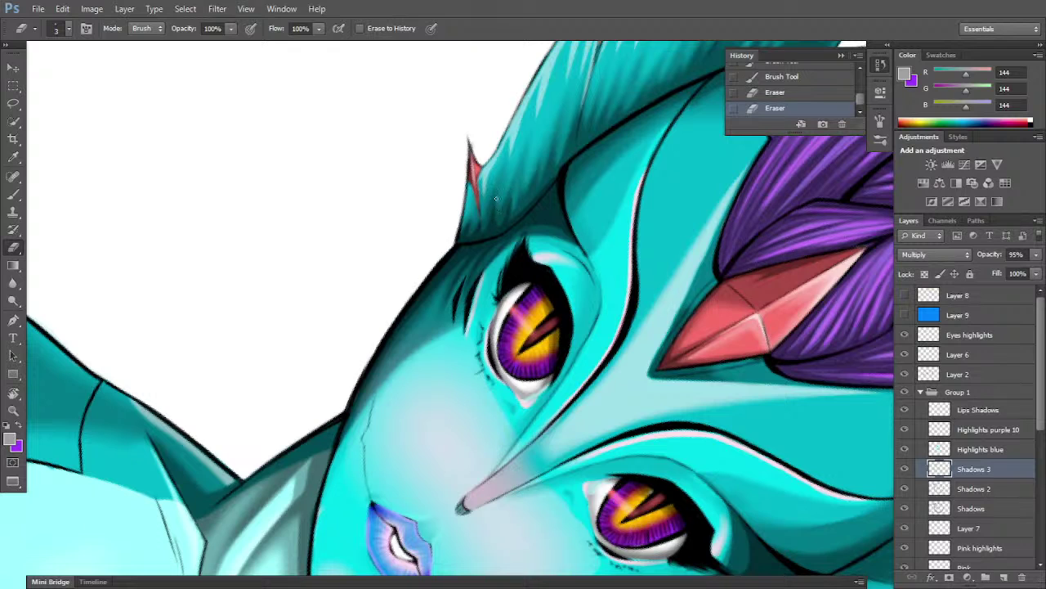
drag(496, 197, 517, 160)
- Continue the grey streaks up the fin's base towards the brow corner and erase light gaps up to the fin's ray
key(b)
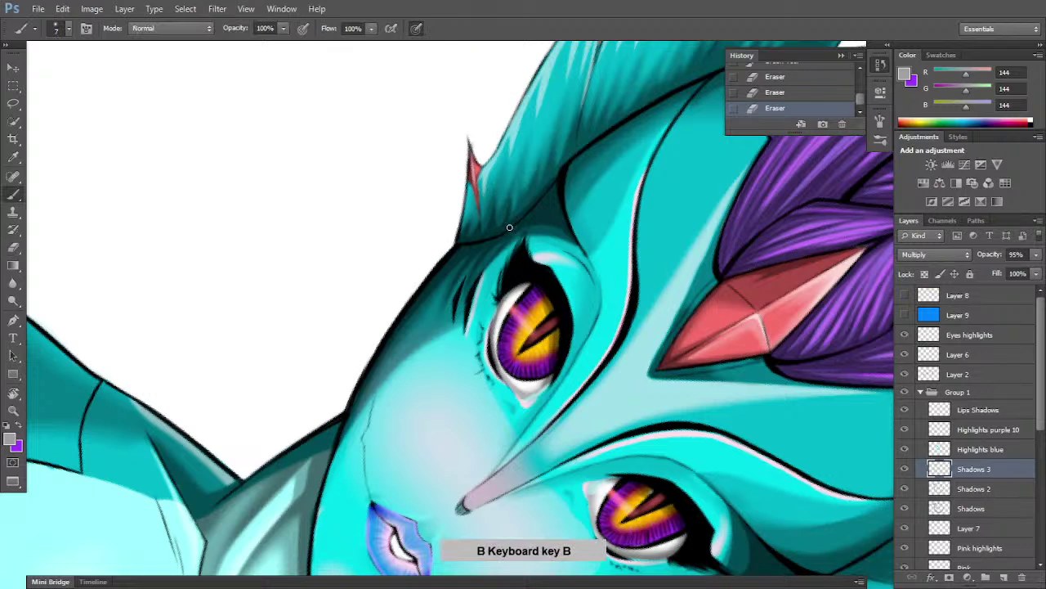
click(515, 202)
click(513, 200)
click(511, 195)
click(511, 195)
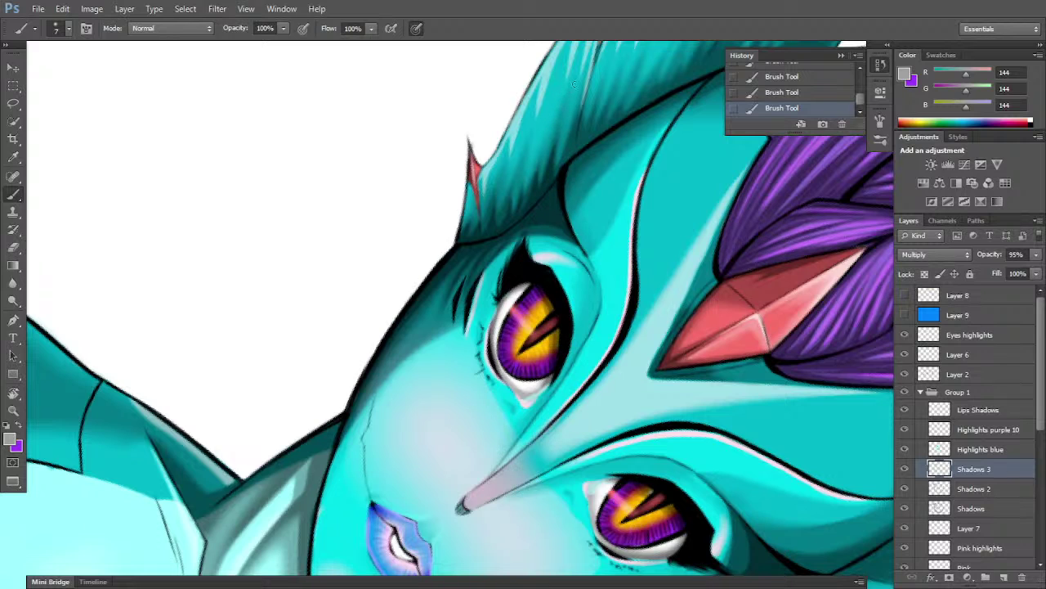
key(e)
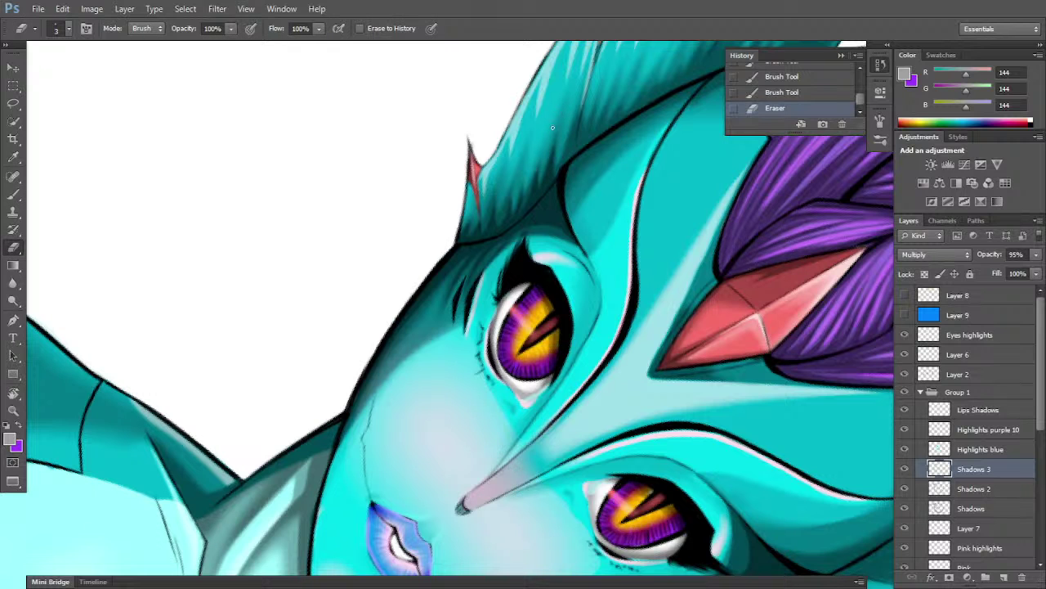
drag(553, 128, 577, 76)
- Paint grey shadow streaks along the fin's base around the foot of the large red spine's ray
mouse_move(659, 246)
mouse_down()
mouse_move(661, 294)
mouse_move(619, 373)
mouse_up()
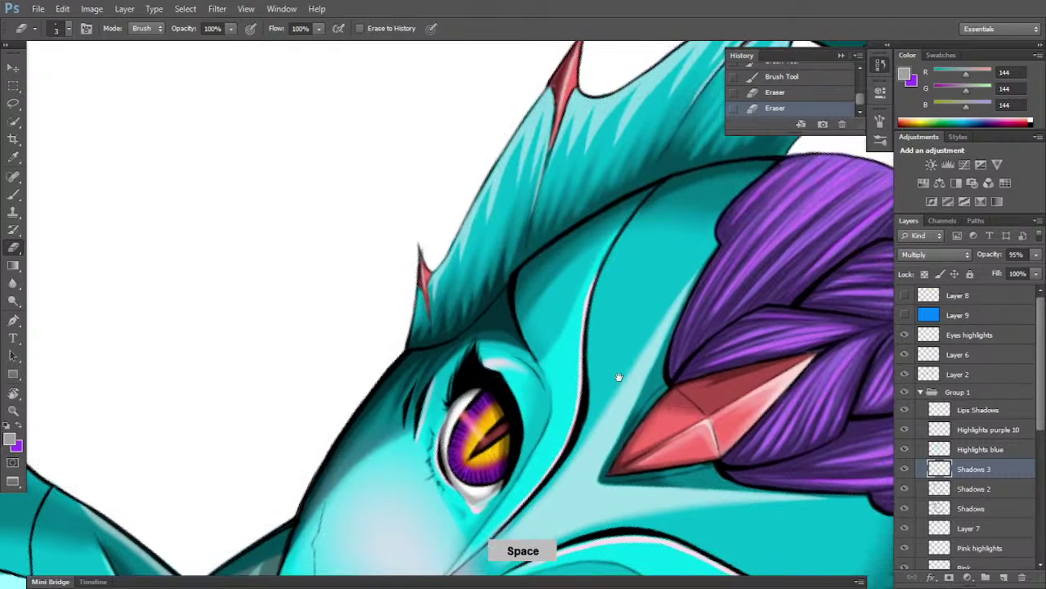
key(b)
drag(508, 282, 522, 242)
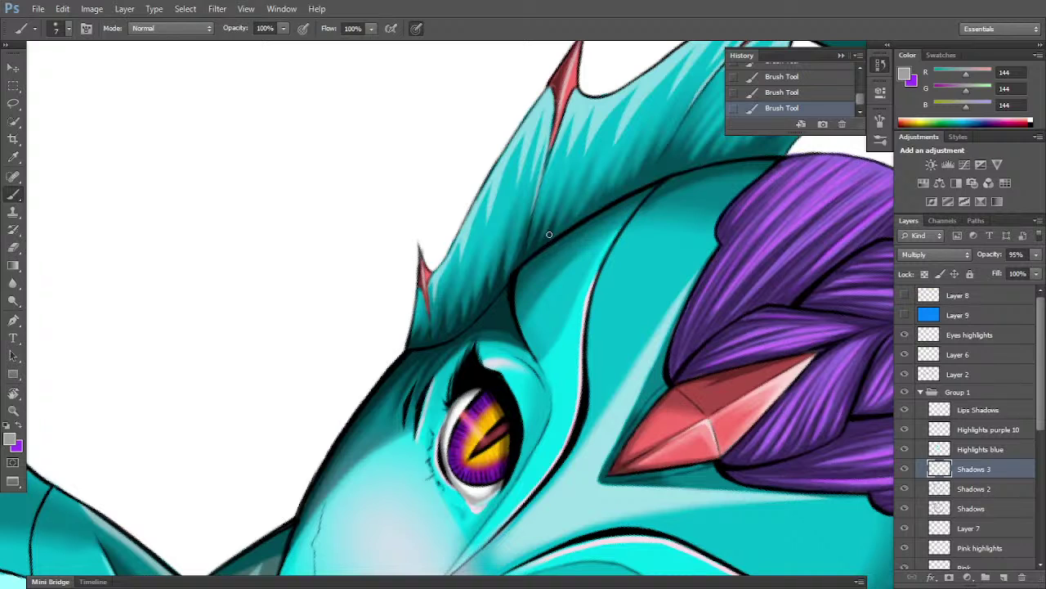
- Erase a bit of shadow just past the large spine's ray and repaint grey streaks rising from the head outline
key(e)
key(b)
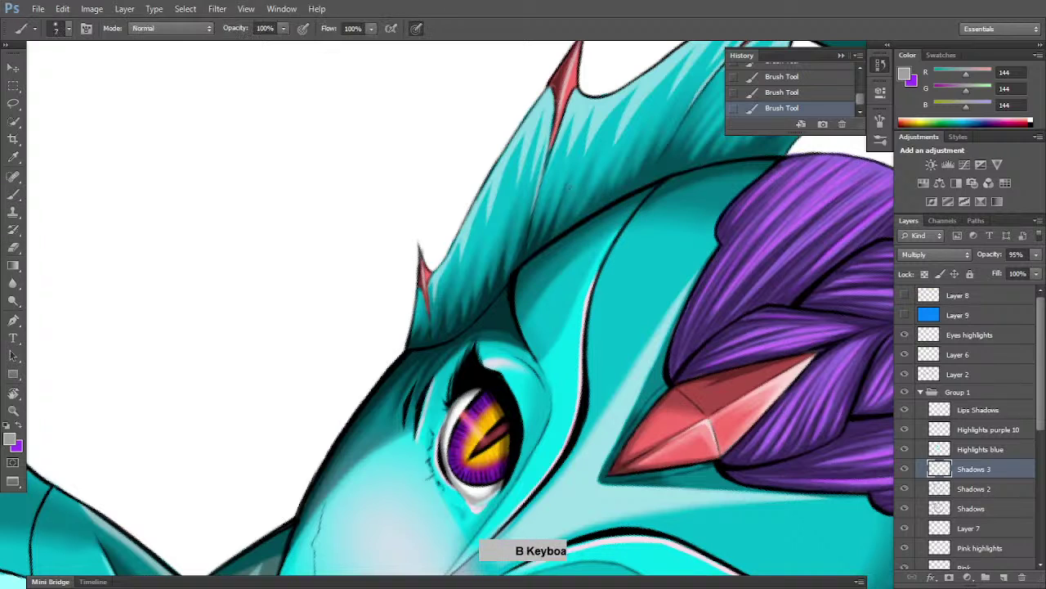
key(e)
click(560, 227)
key(b)
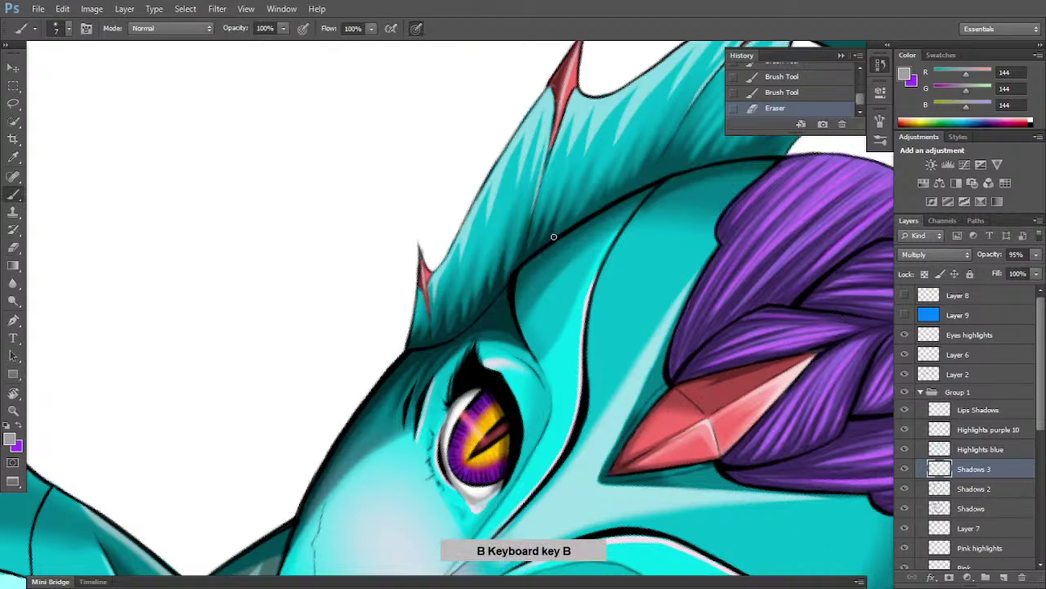
drag(561, 228, 546, 243)
mouse_move(570, 209)
mouse_down()
mouse_move(546, 247)
mouse_move(579, 194)
mouse_up()
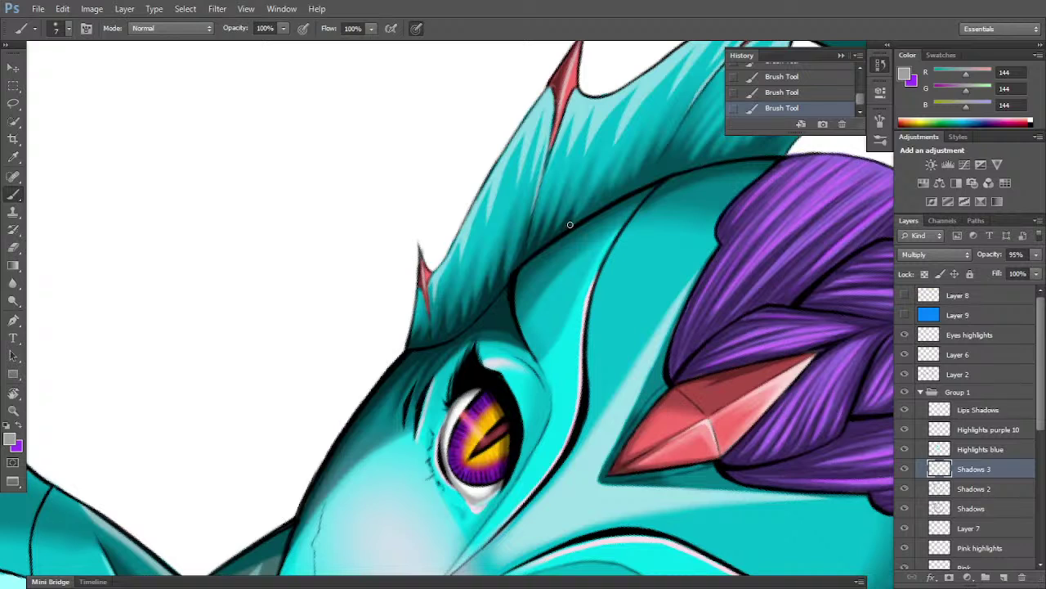
- Trim the streaks in the fin's middle section, extend the grey shading further up its base, and save the document
key(e)
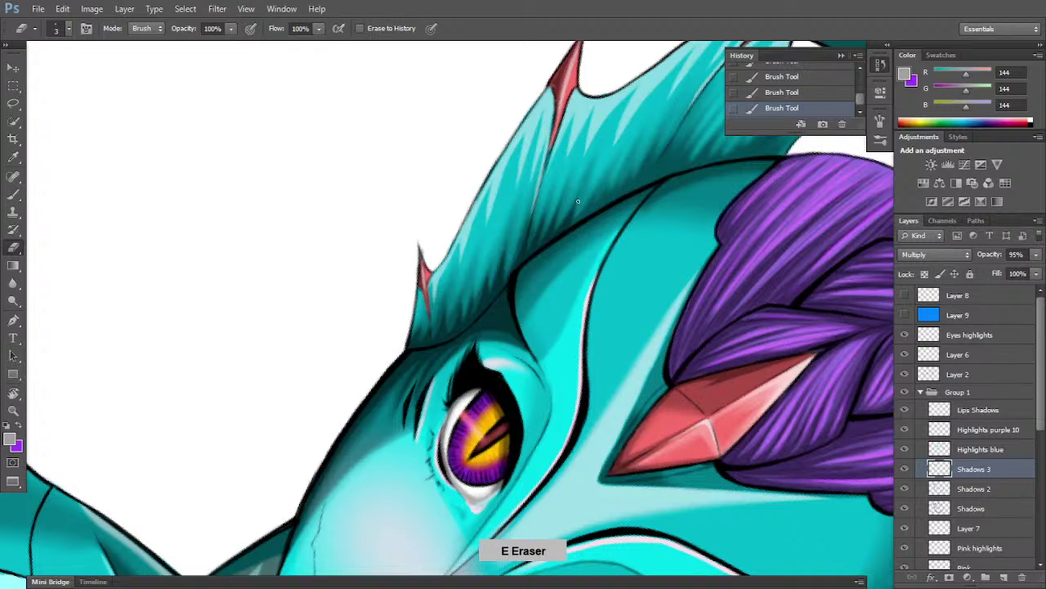
drag(578, 201, 577, 191)
mouse_move(585, 186)
mouse_down()
mouse_move(580, 218)
mouse_move(565, 227)
mouse_move(585, 188)
mouse_move(601, 186)
mouse_up()
key(b)
drag(576, 224, 624, 149)
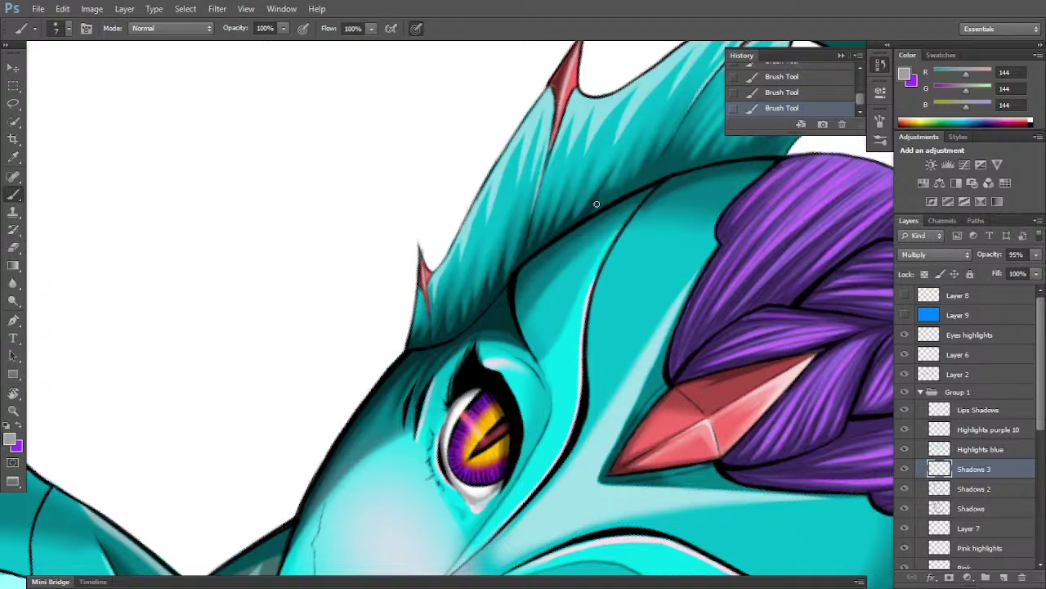
key(ctrl+s)
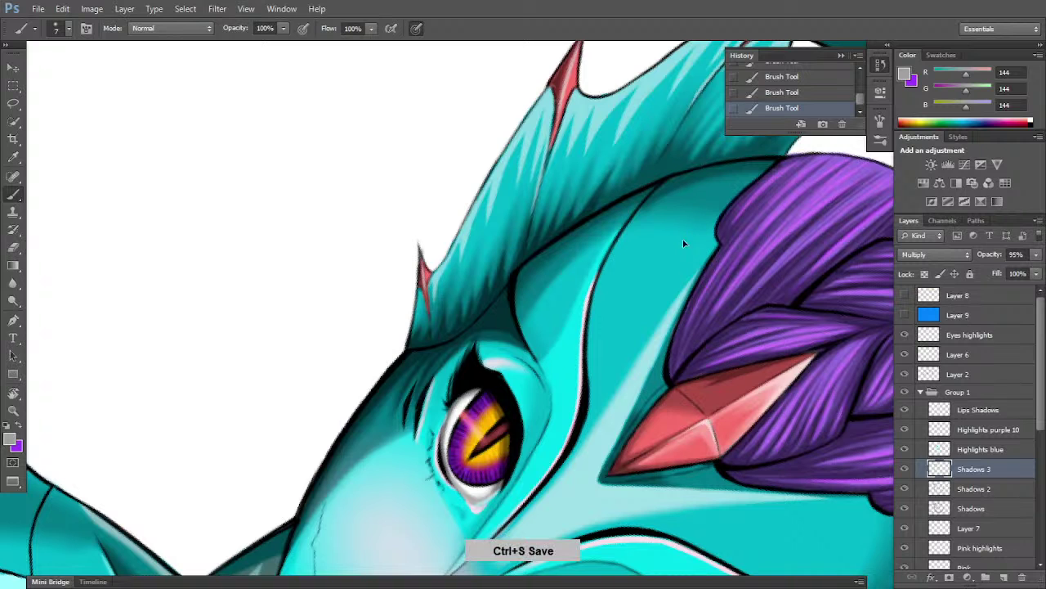
- Undo a stray stroke on the forehead and paint grey shadow streaks along the base up to the fin's upper section
mouse_move(682, 238)
mouse_down()
mouse_move(666, 275)
mouse_move(668, 261)
mouse_move(635, 236)
mouse_move(598, 303)
mouse_move(627, 267)
mouse_move(622, 246)
mouse_up()
key(ctrl+z)
key(space)
key(r)
key(b)
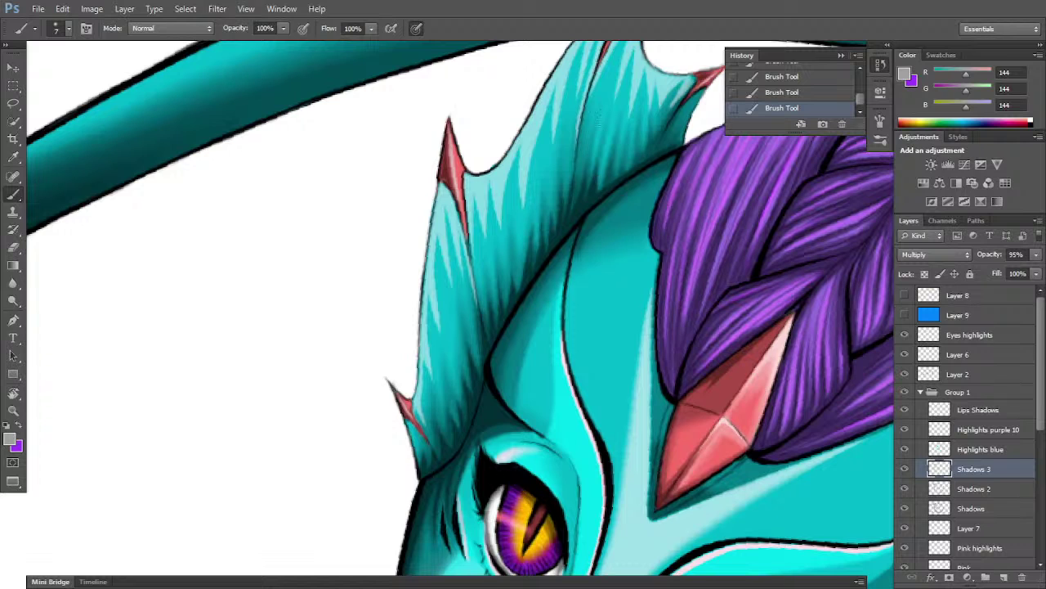
- Erase a light gap in the shadow beside the upper fin ray and add grey streaks next to it
key(e)
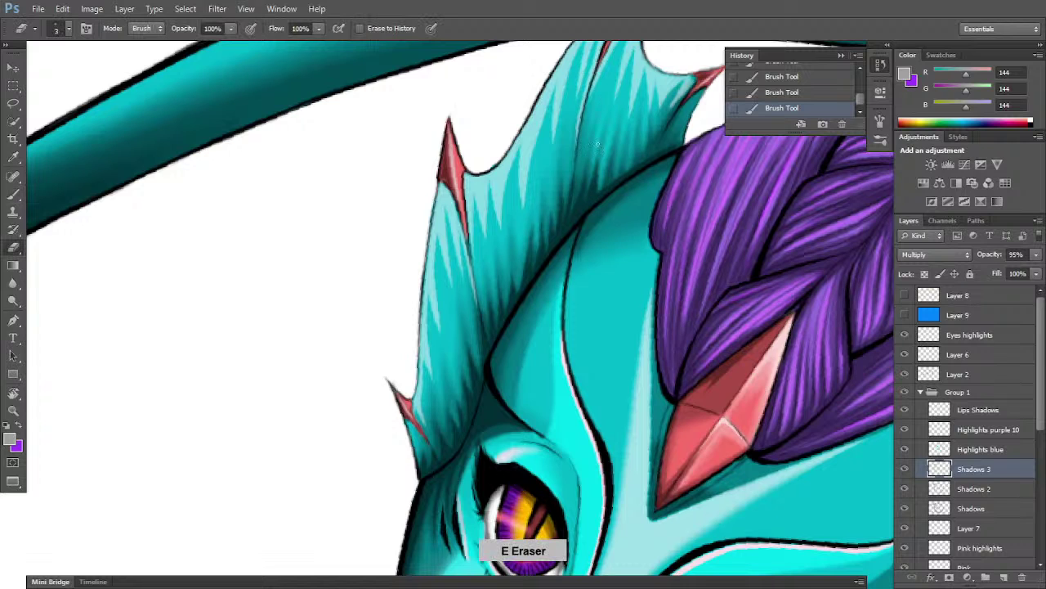
drag(603, 152, 598, 136)
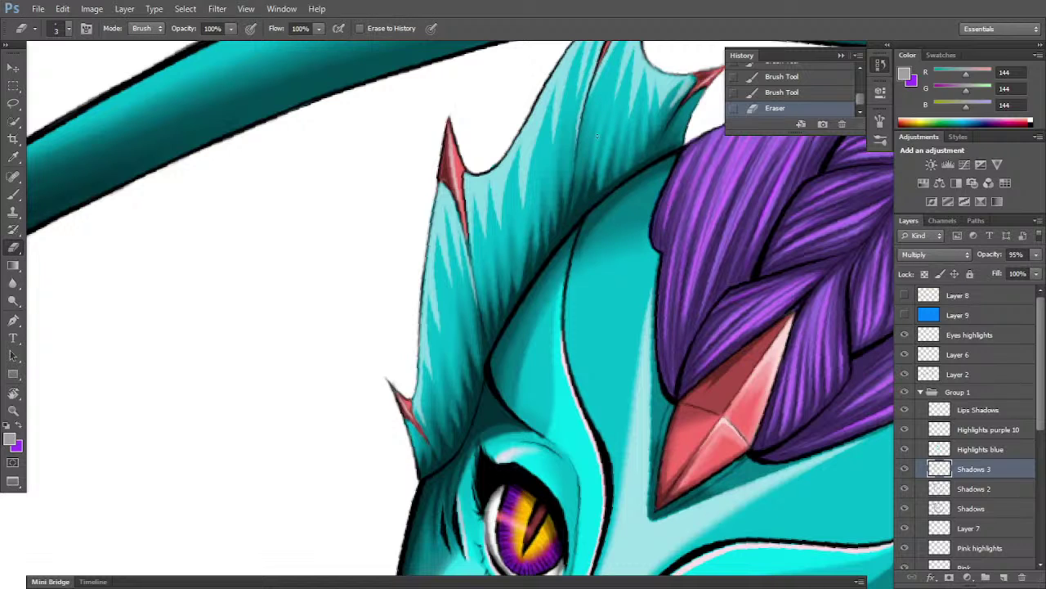
key(b)
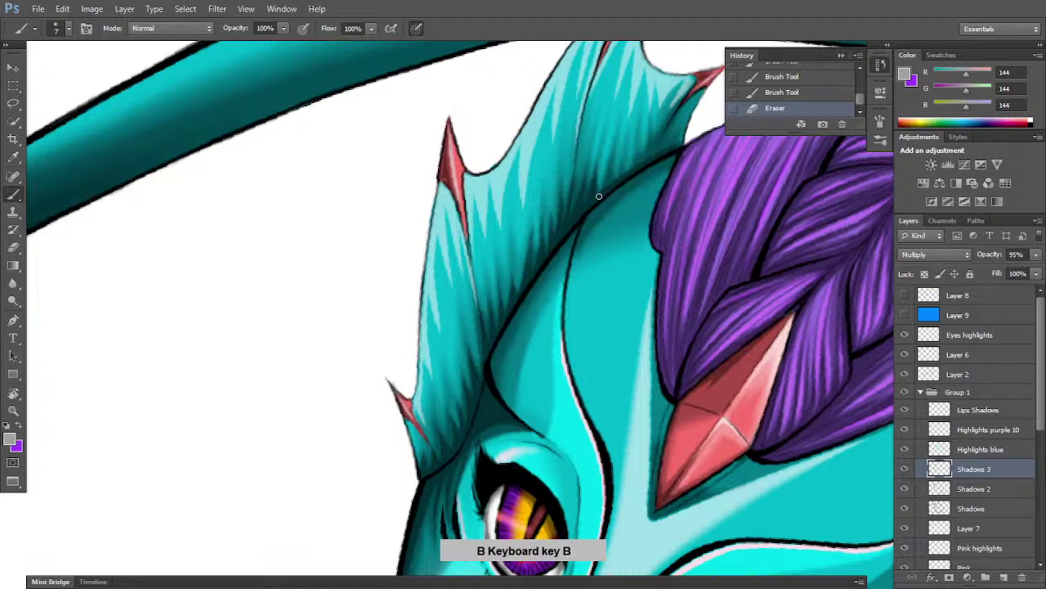
drag(601, 194, 612, 145)
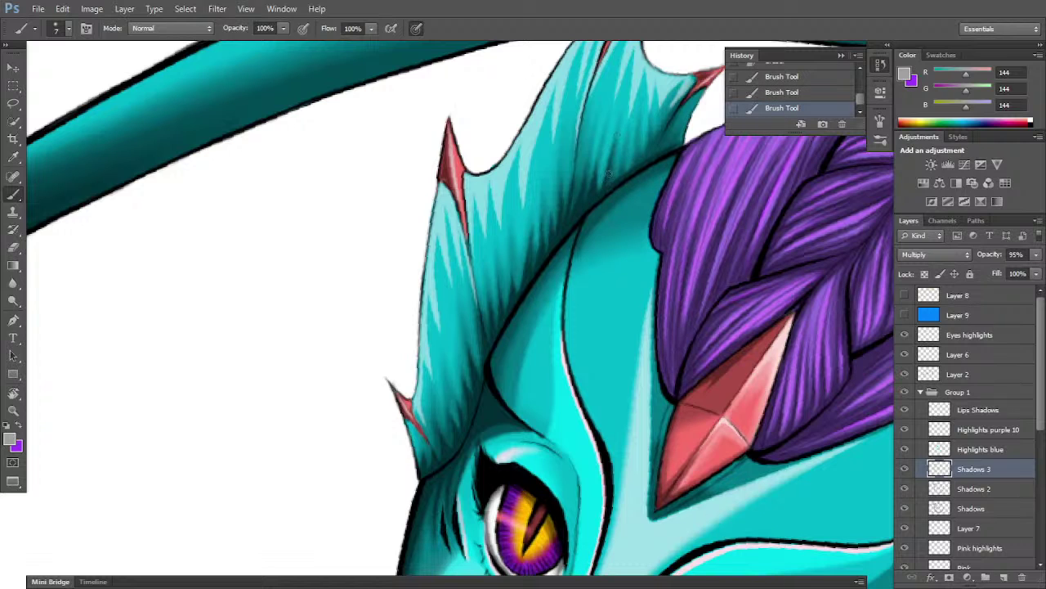
- Paint grey shadow streaks along the base of the ear fin's upper section towards its topmost spine, cleaning one spot with the Eraser
drag(607, 186, 608, 179)
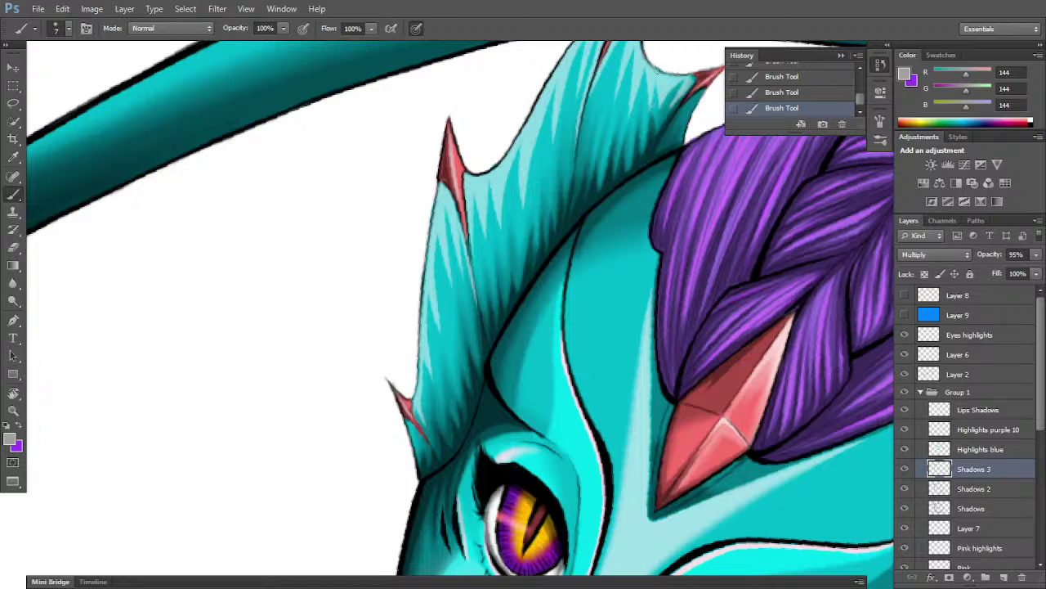
key(e)
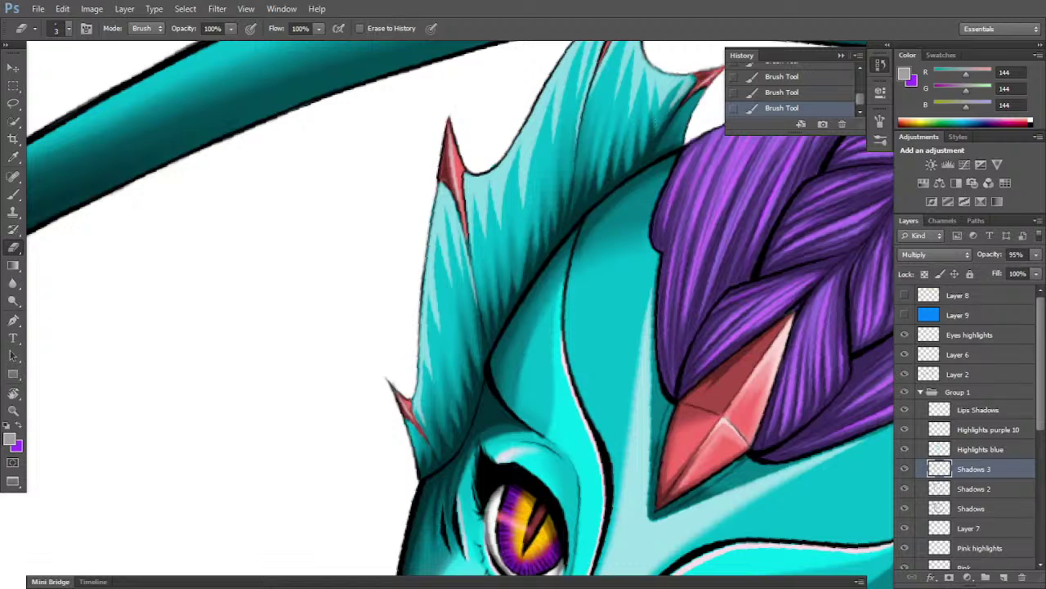
click(658, 126)
key(b)
click(657, 159)
click(676, 120)
click(683, 109)
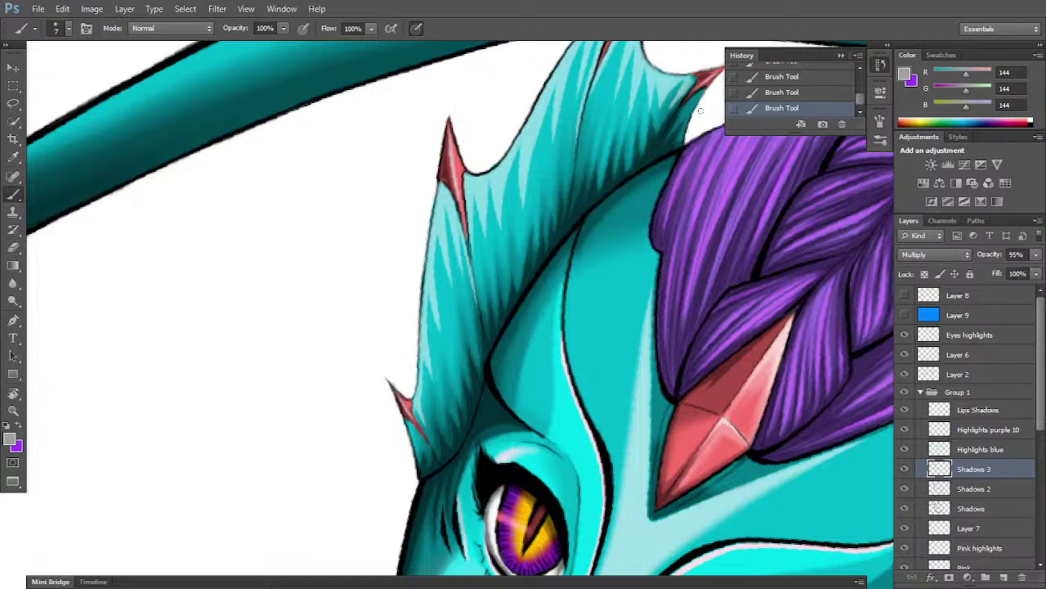
- Erase the shadow spilling past the ear fin's upper edge between the hair and the topmost spine
key(b)
key(e)
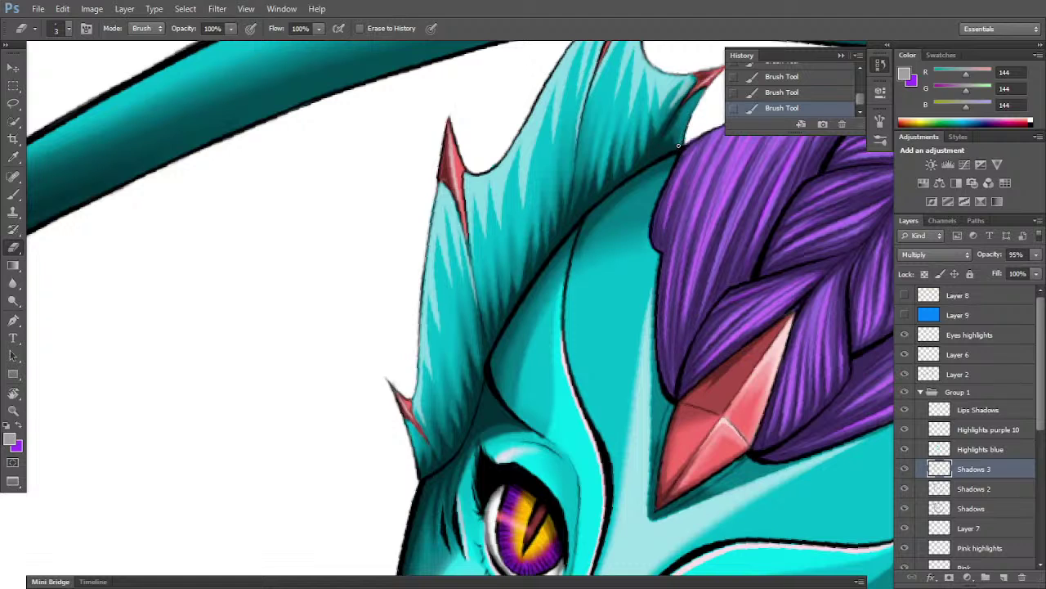
mouse_move(679, 145)
mouse_down()
mouse_move(684, 104)
mouse_move(666, 135)
mouse_move(693, 95)
mouse_up()
- Paint grey shadow along the head outline where the same ear fin meets the forehead
key(r)
drag(789, 394, 768, 227)
key(space)
mouse_move(776, 336)
mouse_down()
mouse_move(692, 292)
mouse_move(474, 254)
mouse_move(478, 296)
mouse_up()
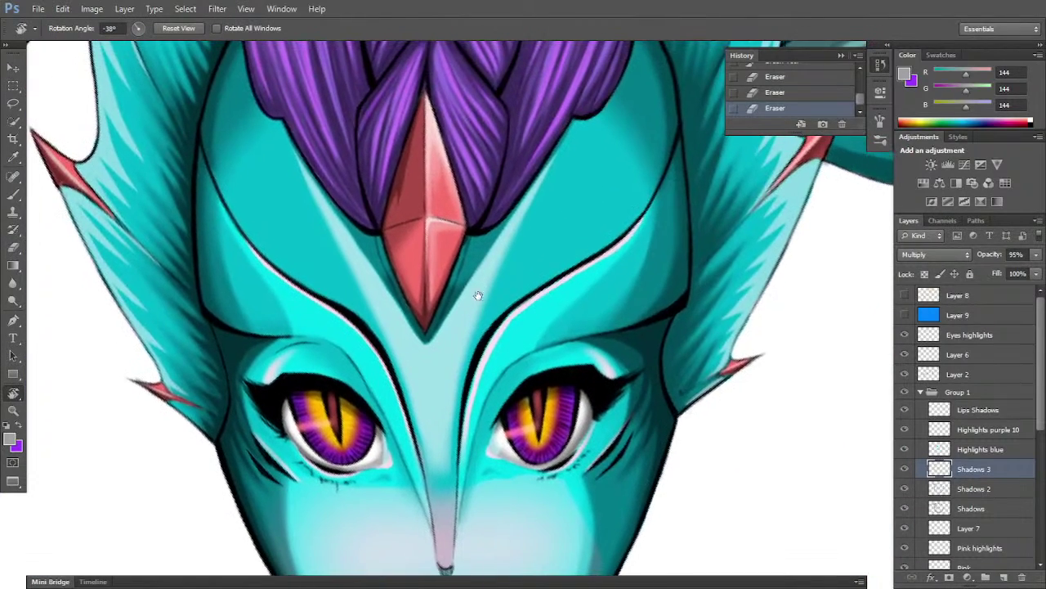
key(b)
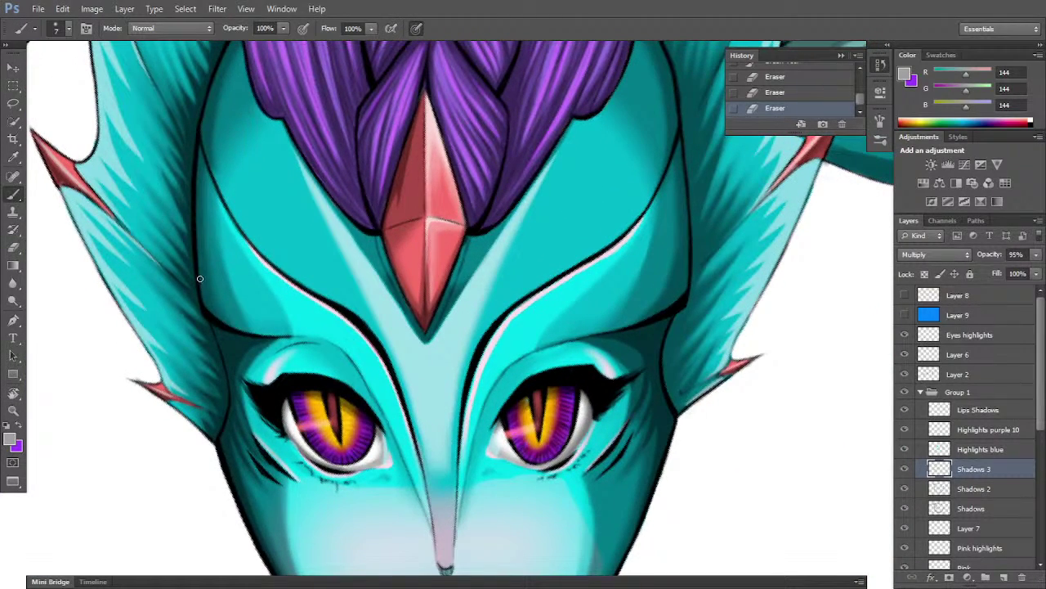
mouse_move(198, 278)
mouse_down()
mouse_move(202, 285)
mouse_move(222, 324)
mouse_move(201, 266)
mouse_move(211, 310)
mouse_move(202, 225)
mouse_up()
drag(204, 300, 198, 150)
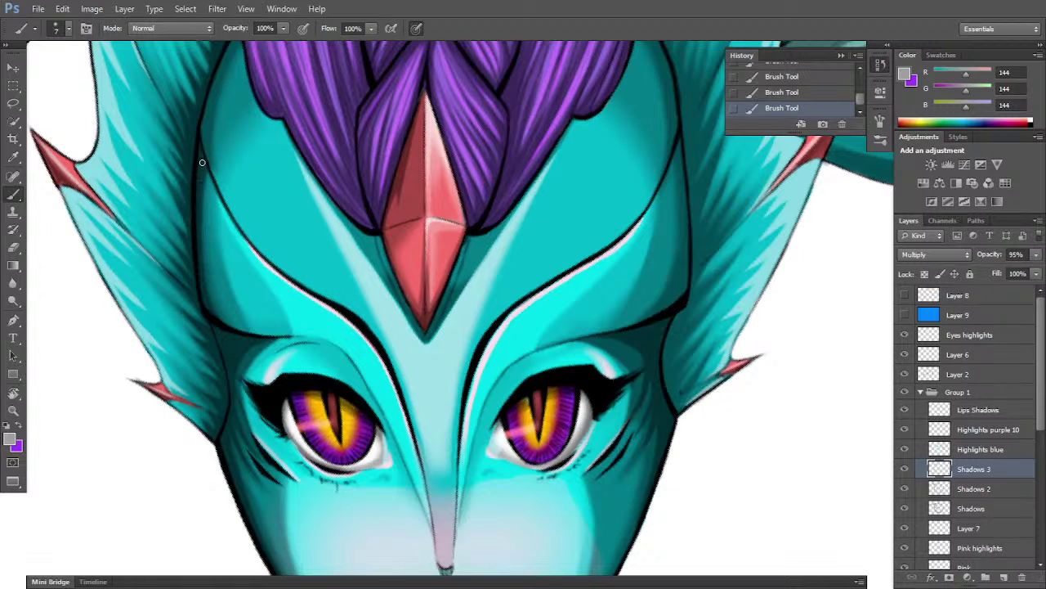
- Erase the excess shadow on the forehead where the brow line meets the head outline
key(space)
mouse_move(257, 215)
mouse_down()
mouse_move(264, 273)
mouse_move(226, 245)
mouse_up()
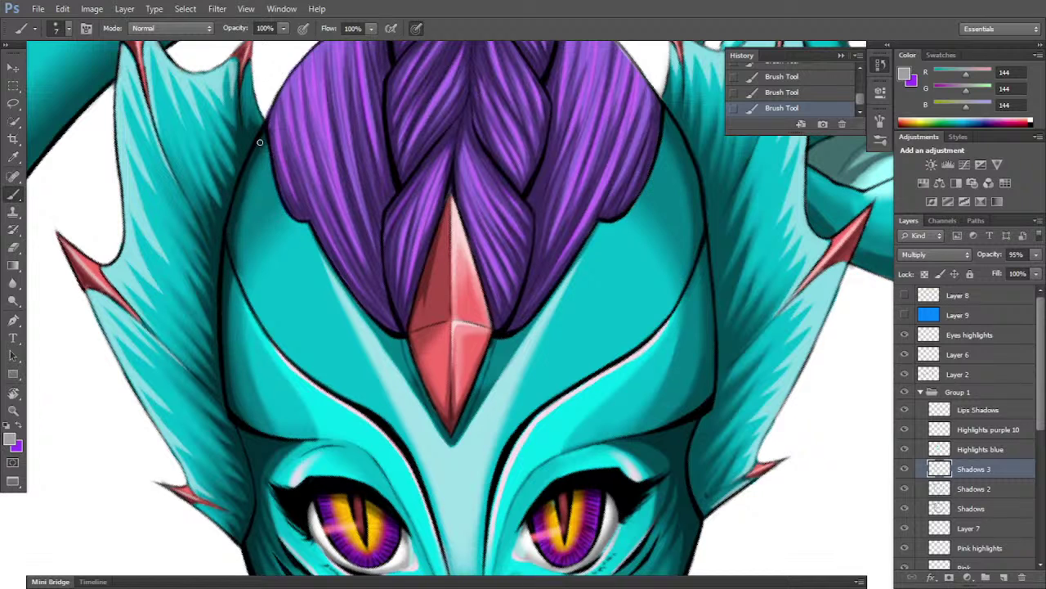
key(e)
click(236, 259)
click(236, 257)
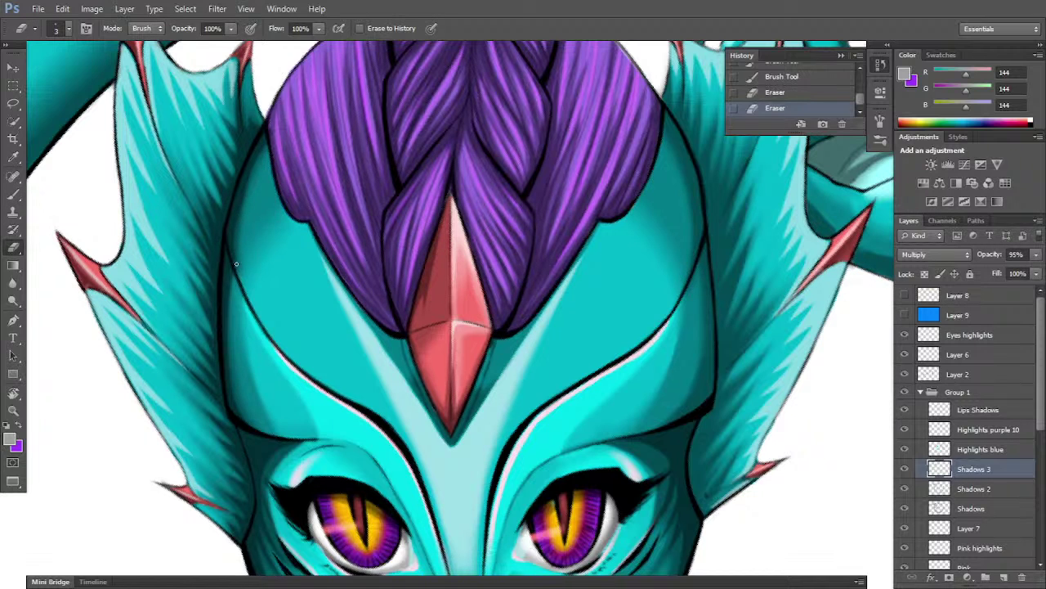
click(235, 254)
- Paint grey shadow along the head outline beside the opposite ear fin, near the hair
drag(707, 480, 589, 280)
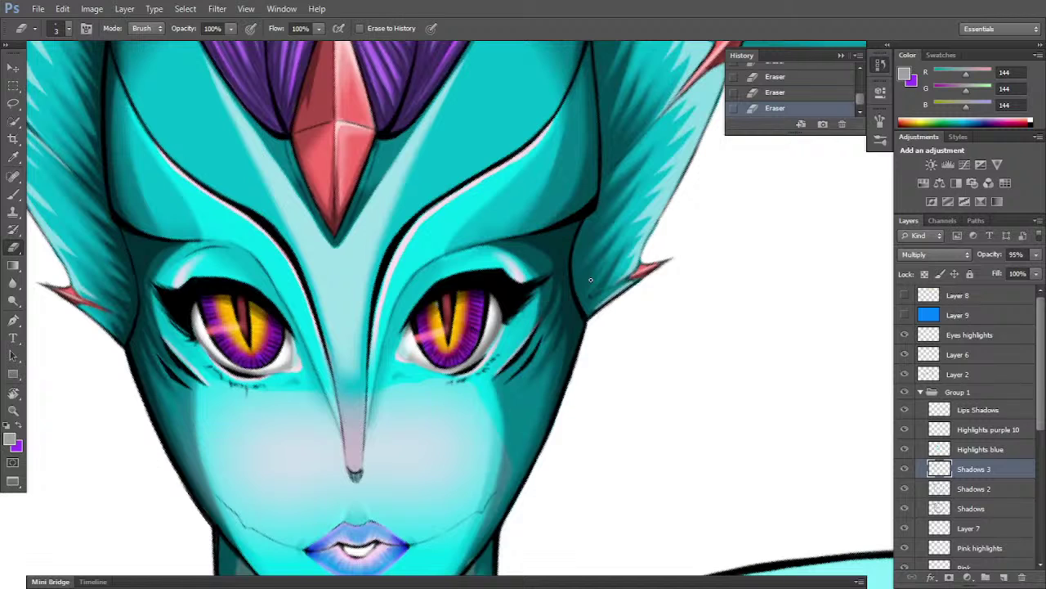
key(b)
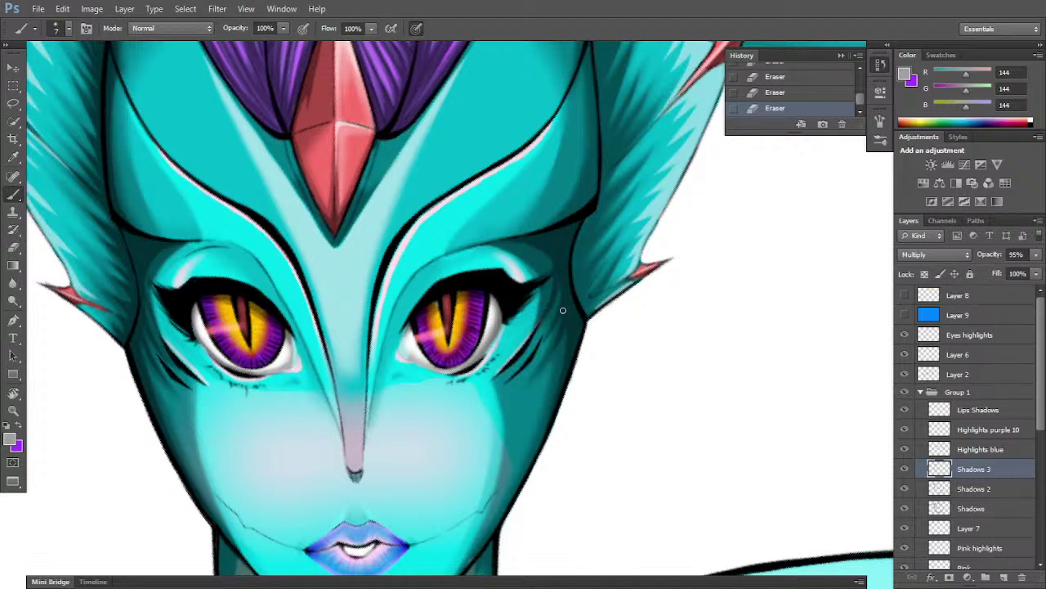
key(r)
mouse_move(654, 330)
mouse_down()
mouse_move(436, 103)
mouse_move(433, 337)
mouse_up()
key(space)
drag(474, 389, 458, 187)
key(b)
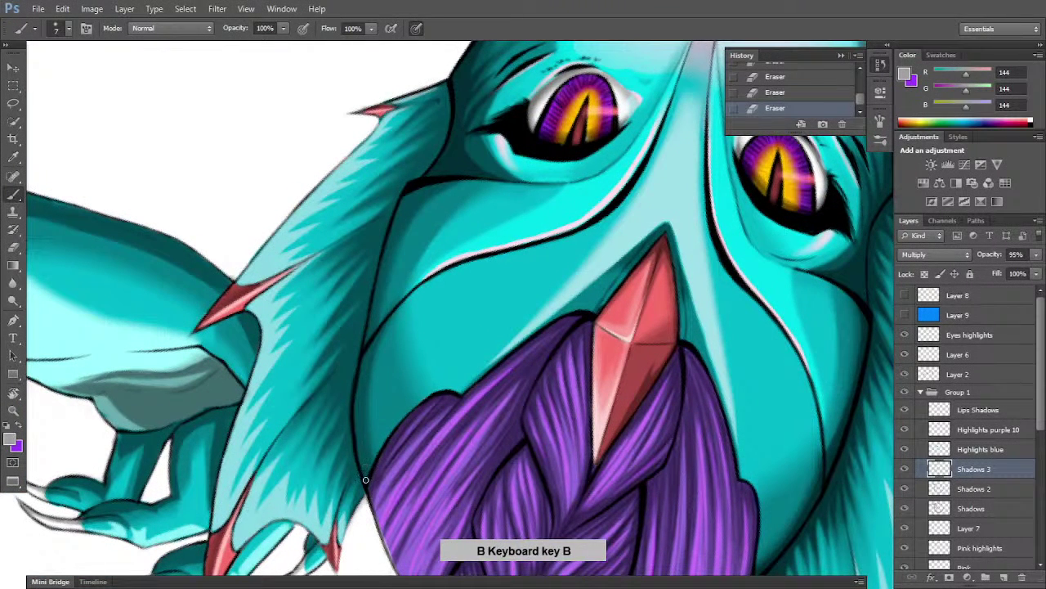
mouse_move(357, 445)
mouse_down()
mouse_move(367, 476)
mouse_move(366, 465)
mouse_up()
mouse_move(357, 428)
mouse_down()
mouse_move(365, 463)
mouse_move(358, 441)
mouse_up()
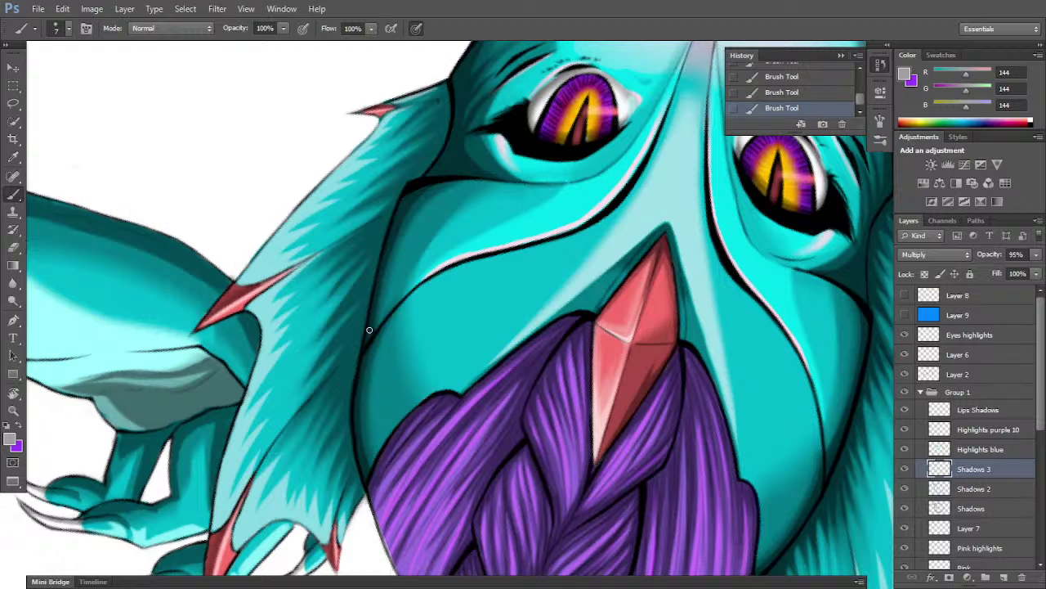
- Erase the shadow spilling onto the brow plate along the head outline on that side
drag(494, 266, 483, 388)
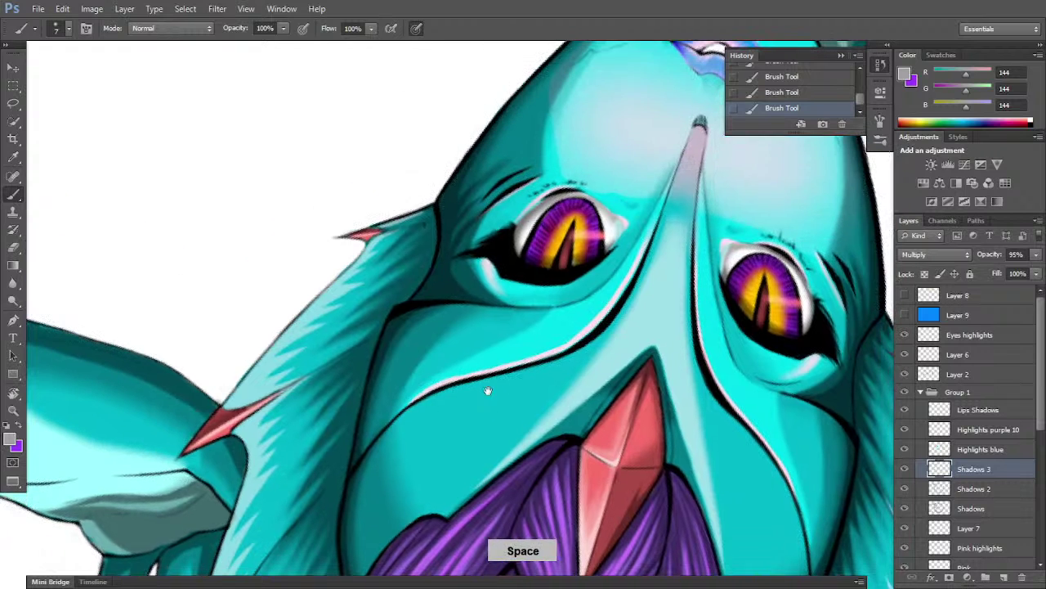
key(e)
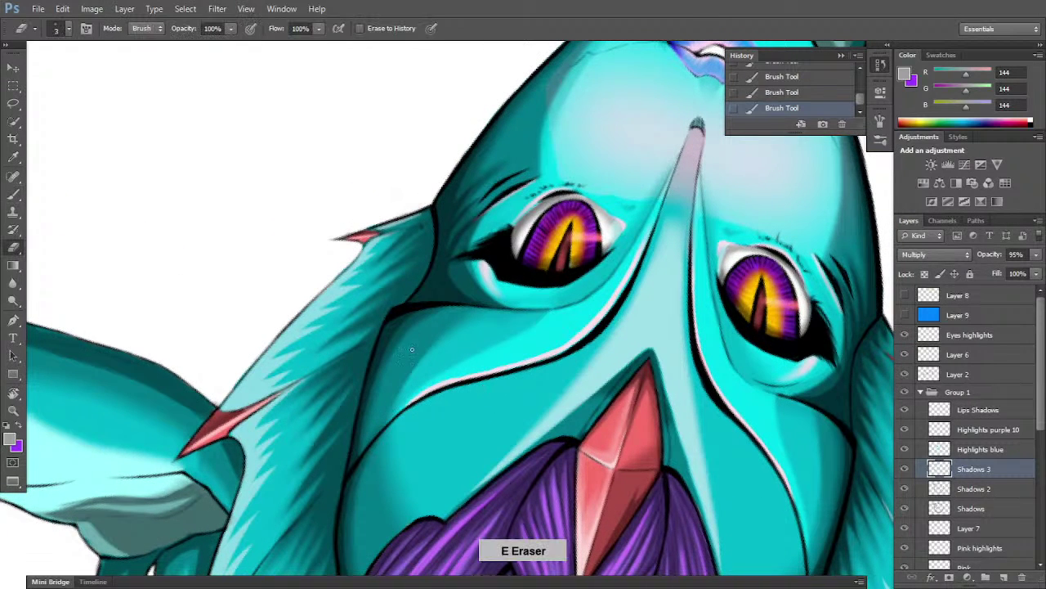
drag(378, 374, 399, 333)
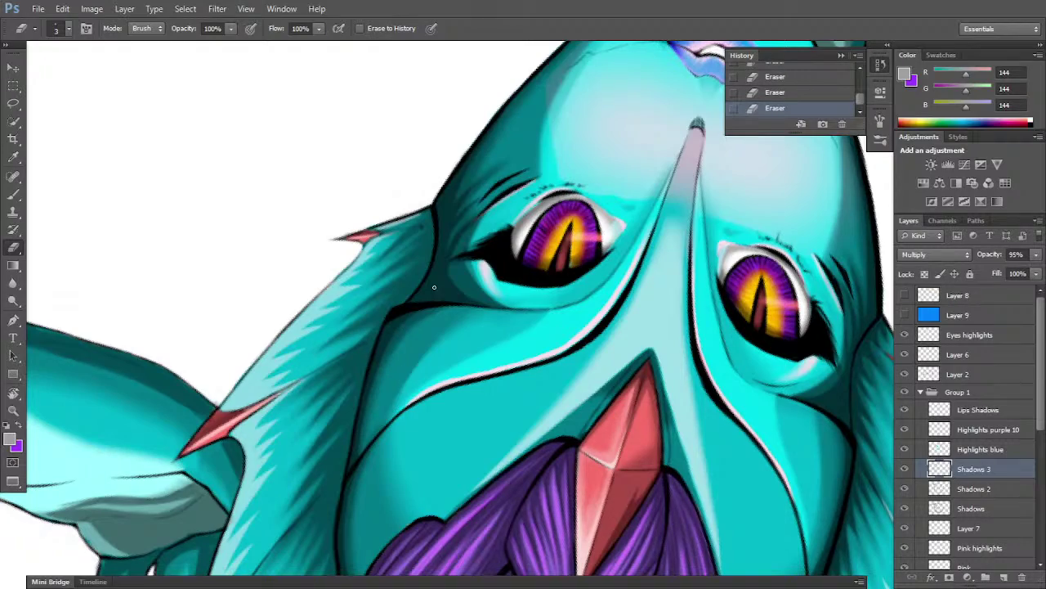
- Paint grey shadow strokes in the lower corner of that ear fin, along its border with the face
key(r)
drag(434, 287, 275, 315)
key(space)
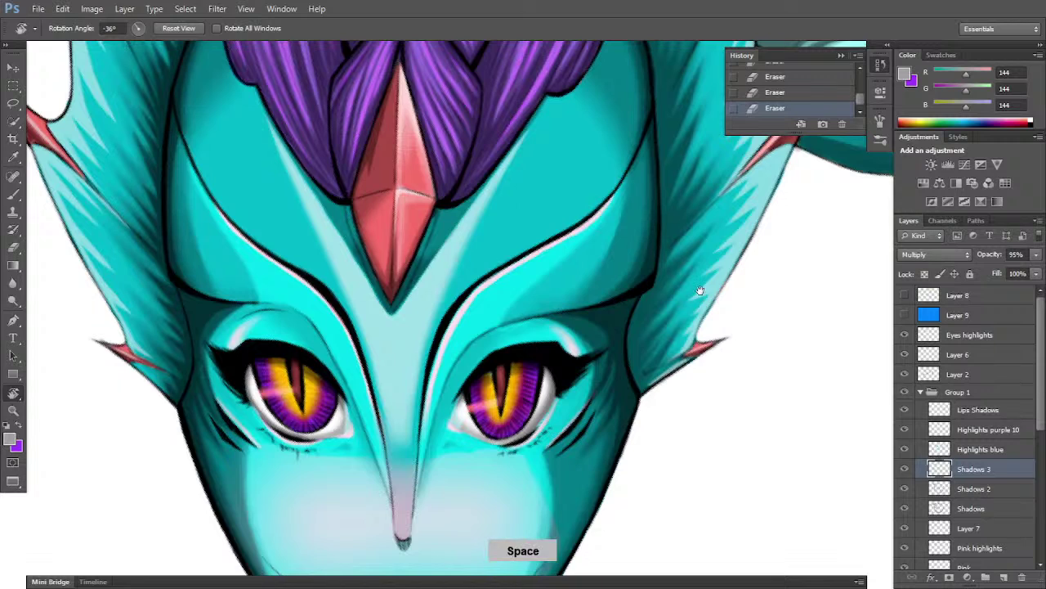
drag(630, 444, 598, 498)
drag(731, 414, 743, 306)
key(b)
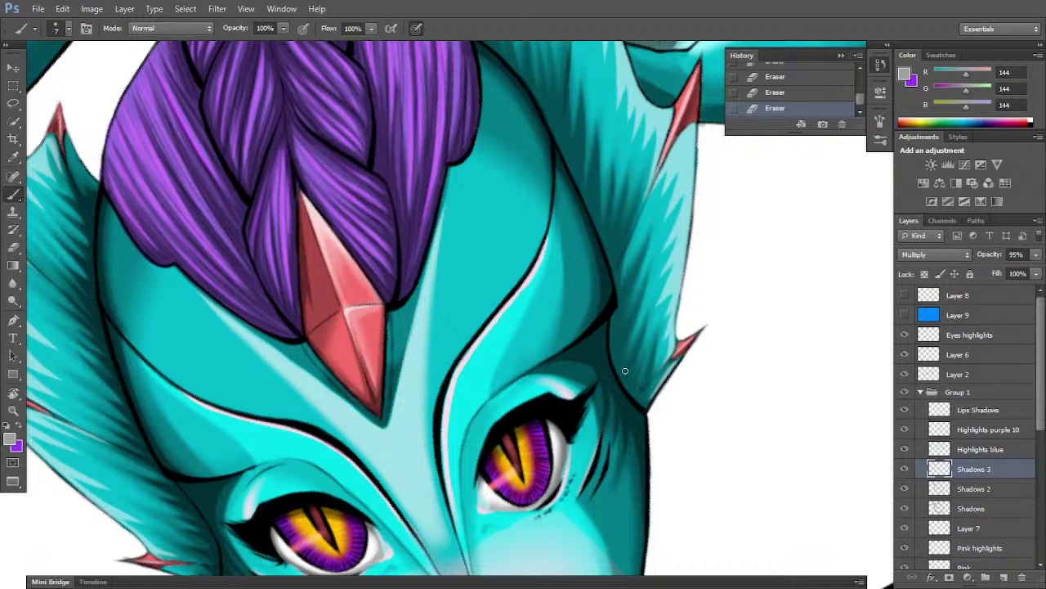
mouse_move(626, 371)
mouse_down()
mouse_move(642, 402)
mouse_move(619, 380)
mouse_up()
drag(625, 386, 645, 404)
mouse_move(617, 370)
mouse_down()
mouse_move(644, 406)
mouse_move(612, 345)
mouse_move(614, 313)
mouse_move(612, 353)
mouse_up()
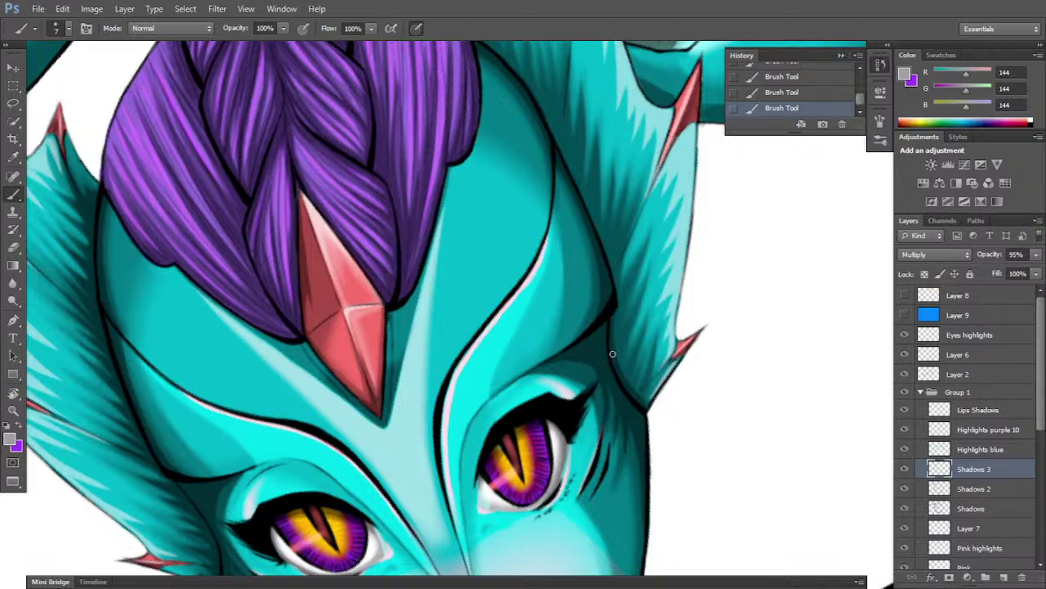
- Darken the ear fin's base with grey strokes following the head outline from the brow corner up to the hair
drag(614, 271, 617, 296)
drag(606, 250, 615, 280)
drag(599, 228, 613, 264)
drag(590, 209, 607, 278)
key(space)
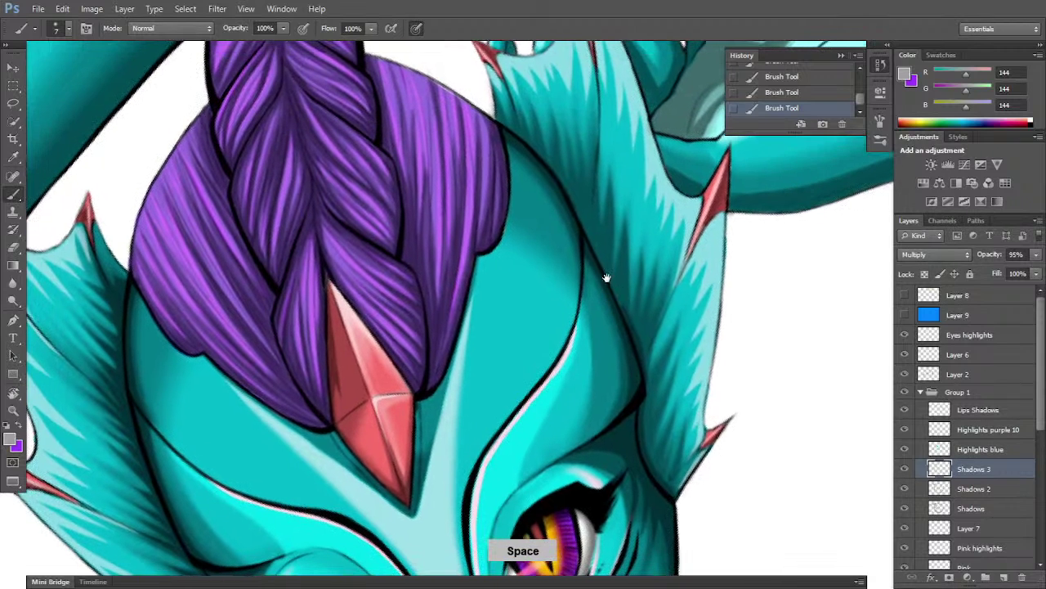
mouse_move(501, 120)
mouse_down()
mouse_move(562, 179)
mouse_move(556, 163)
mouse_move(543, 154)
mouse_move(583, 217)
mouse_up()
drag(565, 182, 616, 295)
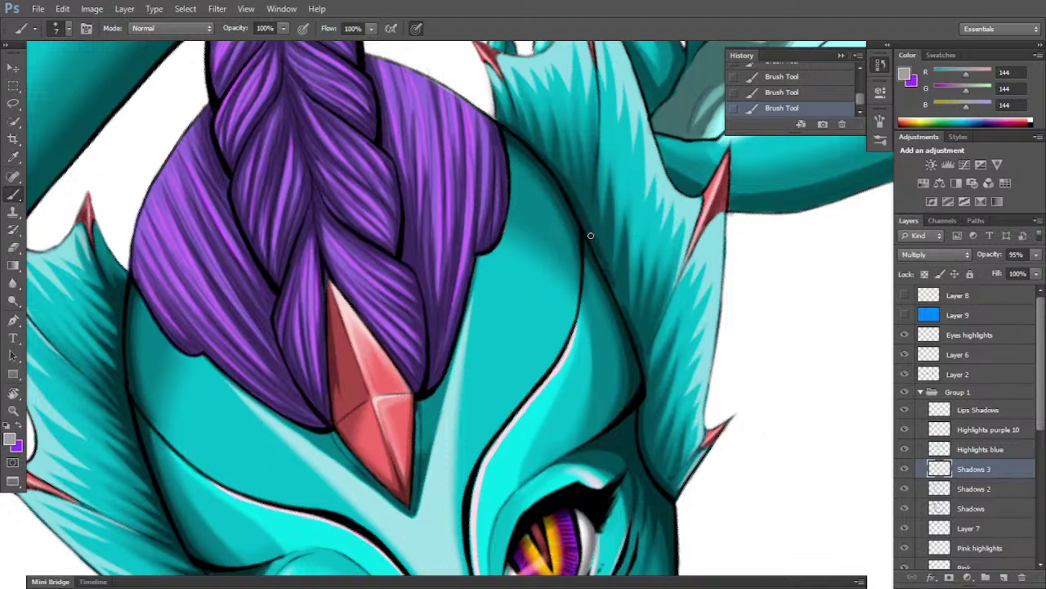
- Add long grey shadow streaks fanning out from the head outline into the ear fin's middle section
drag(595, 243, 627, 318)
drag(604, 264, 635, 349)
drag(619, 291, 625, 315)
drag(623, 256, 630, 322)
mouse_move(627, 229)
mouse_down()
mouse_move(621, 312)
mouse_move(629, 220)
mouse_move(636, 324)
mouse_up()
drag(643, 275, 632, 329)
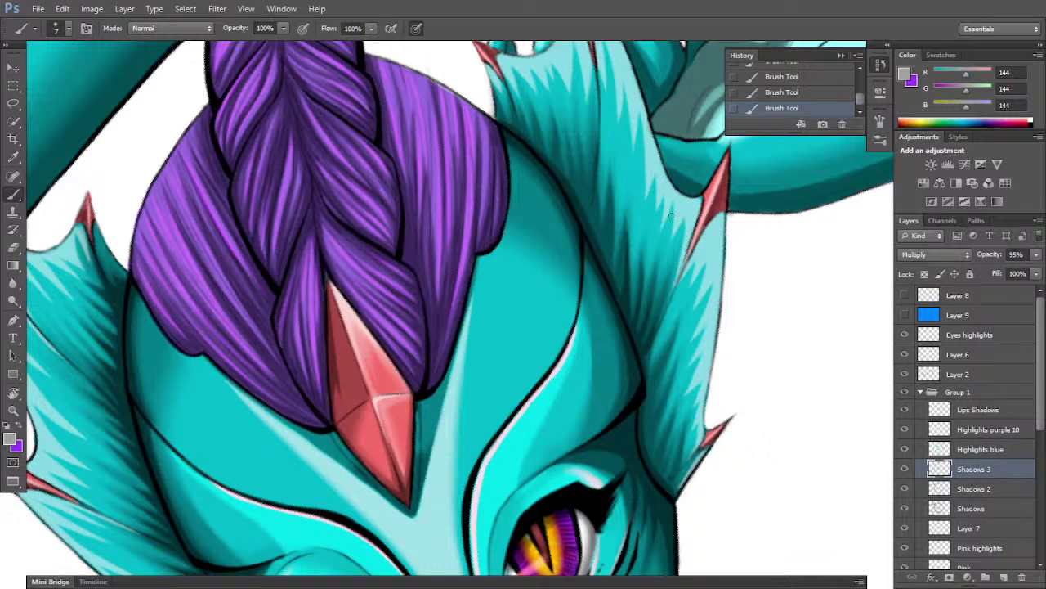
- Extend the grey shadow streaks through the ear fin's lower section and into its upper section
drag(682, 371, 689, 334)
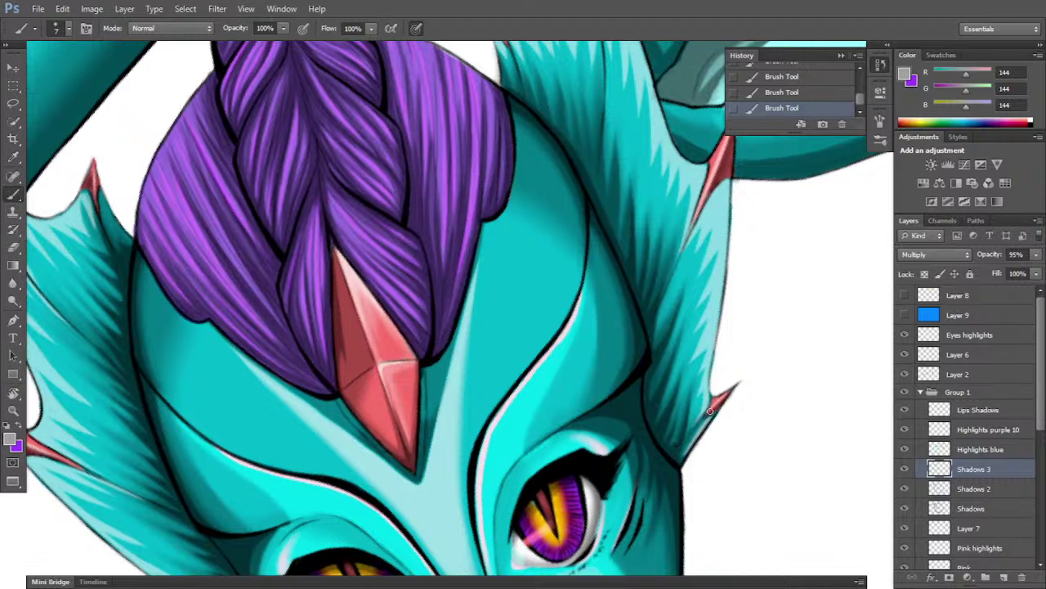
drag(636, 223, 621, 335)
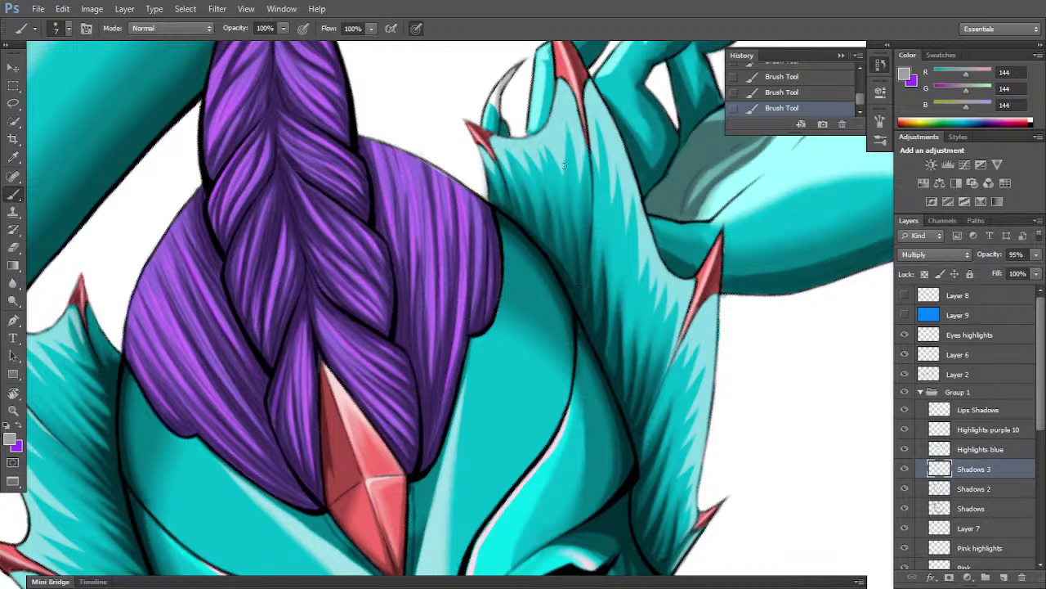
key(r)
drag(602, 253, 613, 306)
key(b)
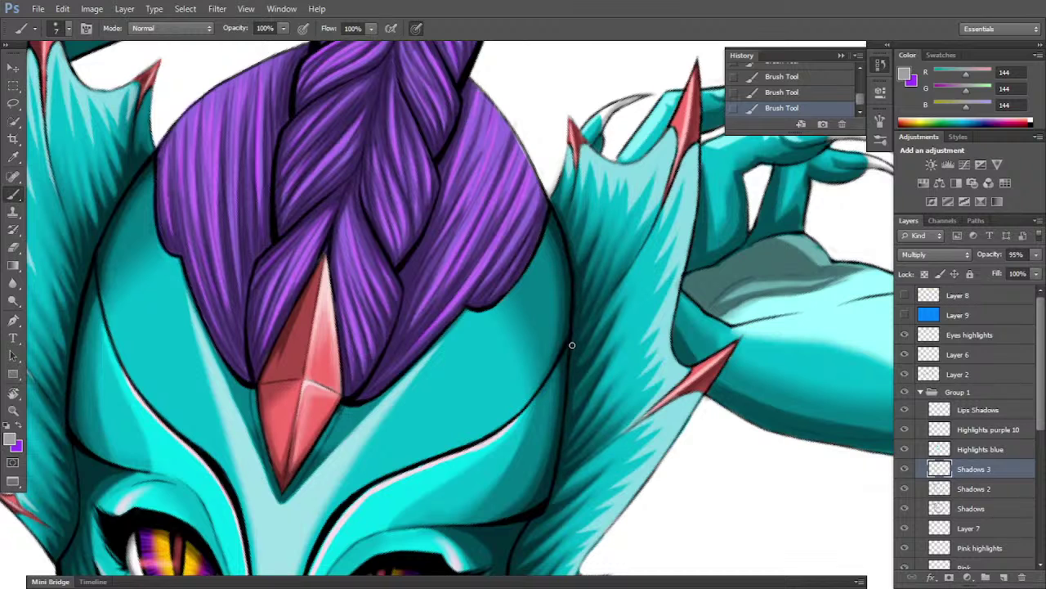
- Deepen the shadows at the fin's base beside the hair on the Shadows 3 layer, cleaning up with the Eraser
drag(596, 275, 627, 373)
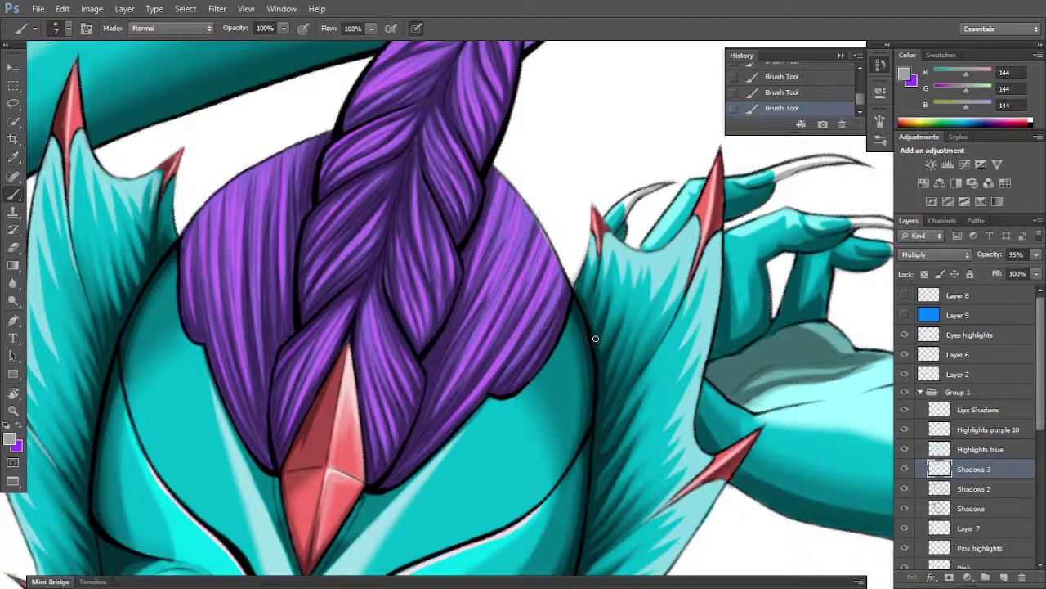
key(e)
mouse_move(609, 301)
mouse_down()
mouse_move(594, 325)
mouse_move(602, 261)
mouse_move(591, 322)
mouse_move(605, 286)
mouse_up()
key(b)
drag(588, 322, 599, 297)
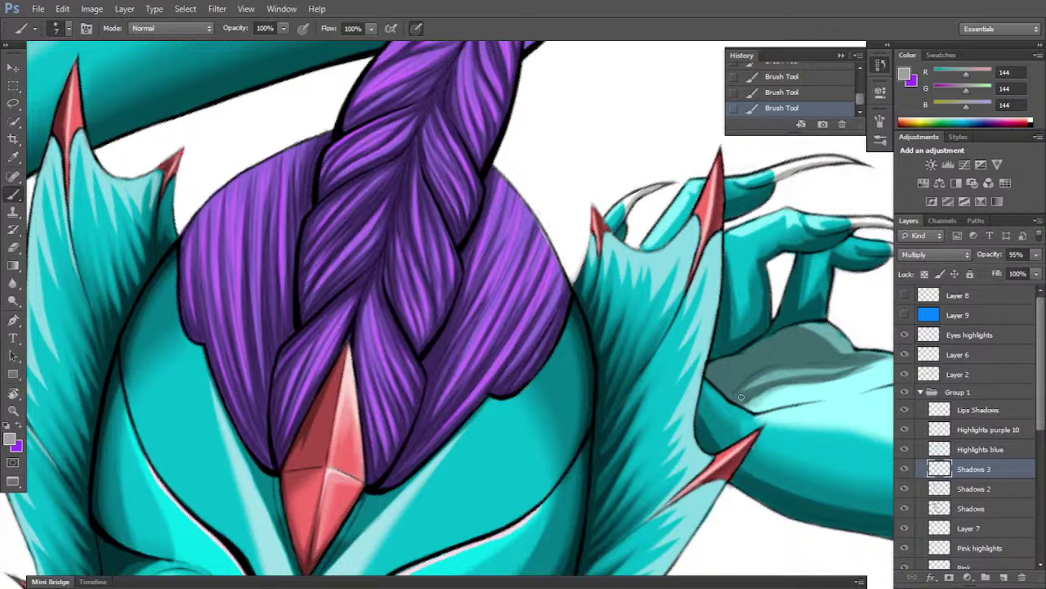
- Undo the first stroke on the palm and paint darker shadows along the palm's upper edge beneath the fingers
mouse_move(741, 398)
mouse_down()
mouse_move(693, 350)
mouse_move(785, 358)
mouse_up()
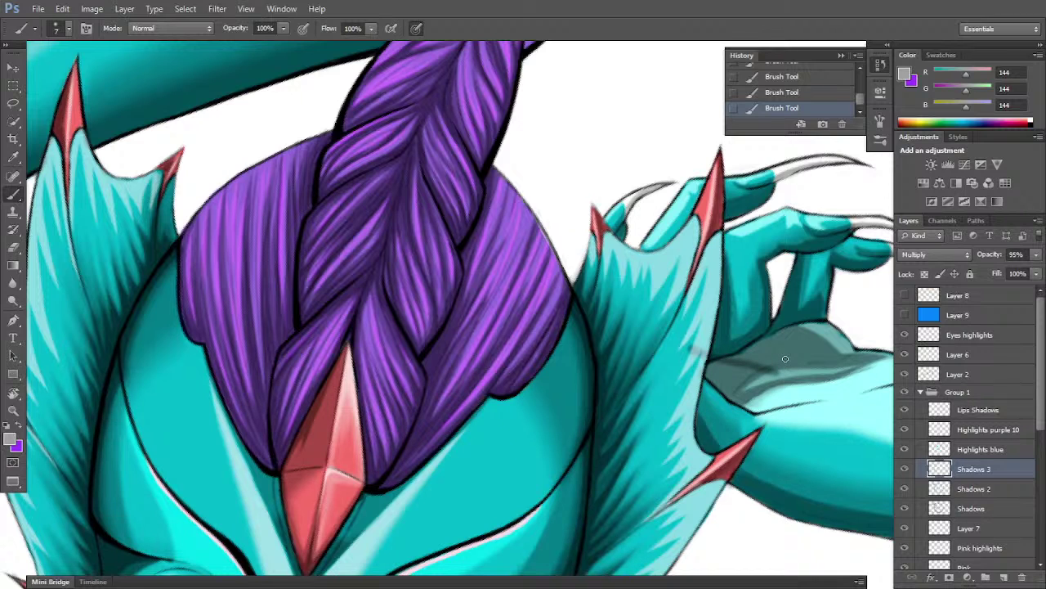
key(ctrl+alt+z)
scroll(786, 359, up, 3)
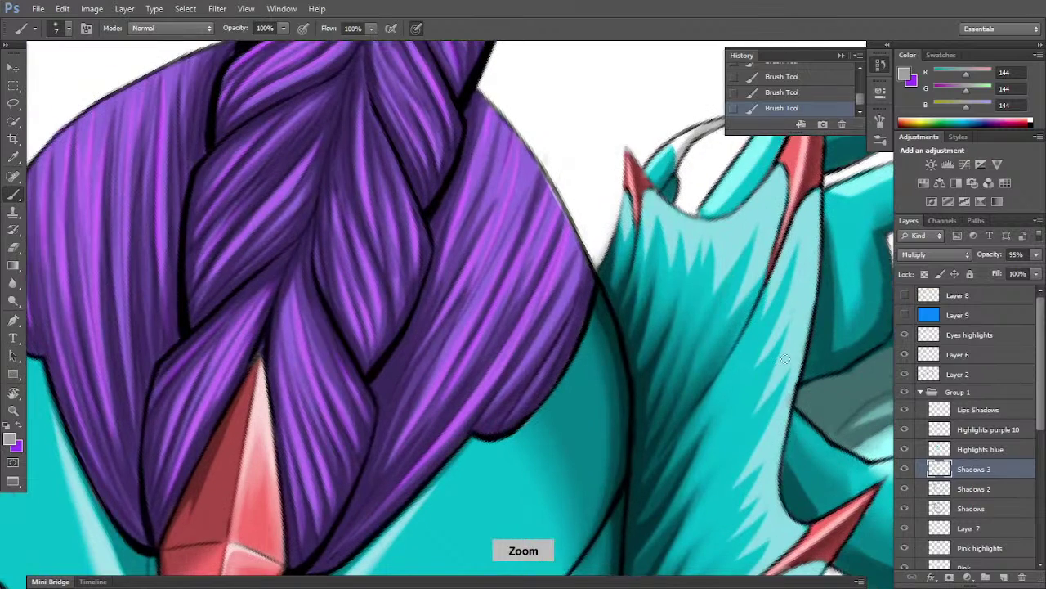
key(space)
drag(791, 400, 546, 359)
key(r)
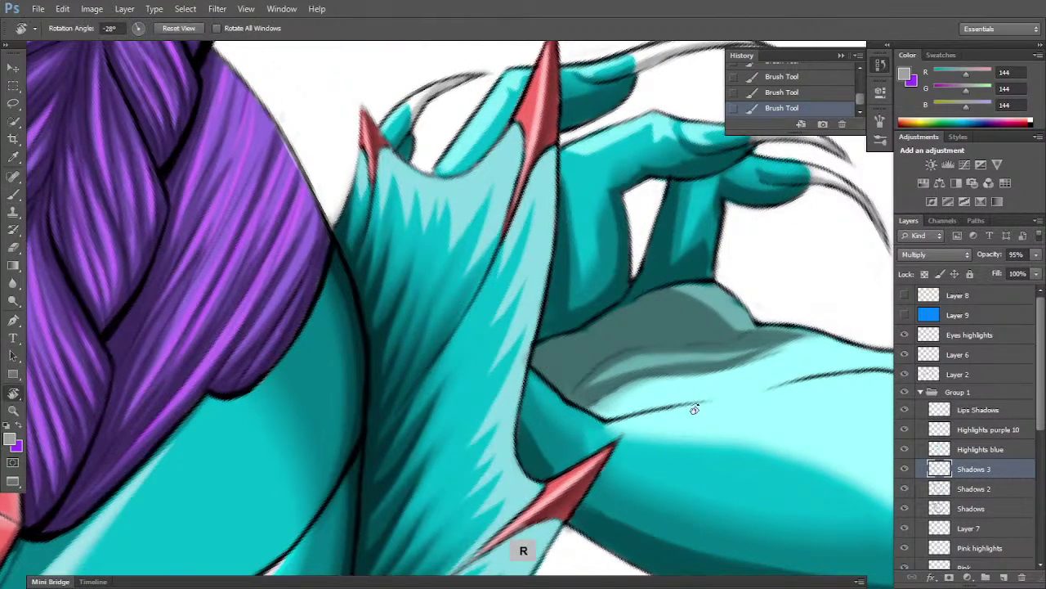
drag(694, 408, 712, 358)
key(Escape)
key(b)
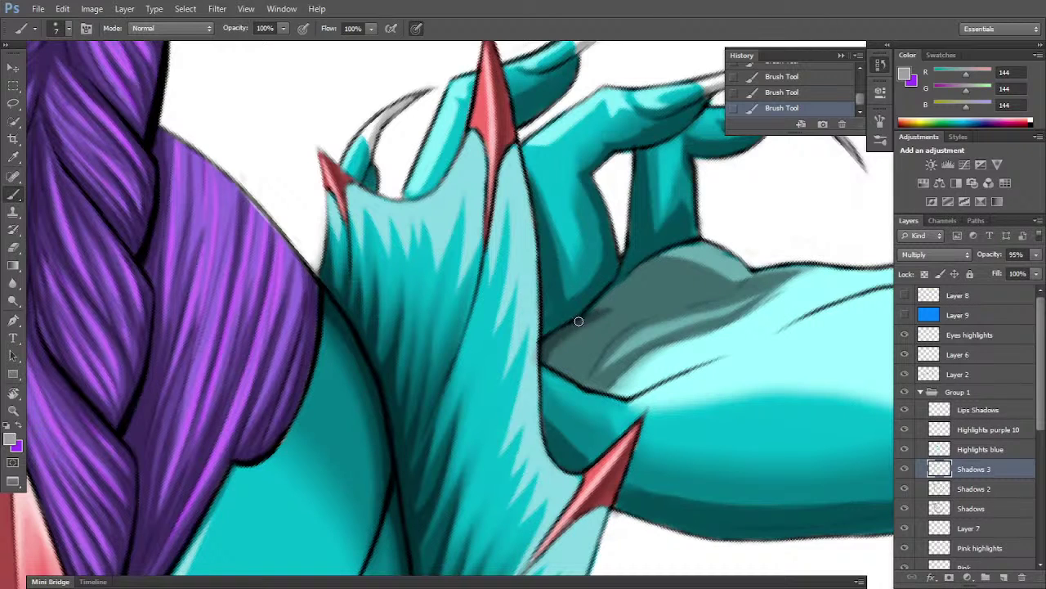
mouse_move(647, 288)
mouse_down()
mouse_move(543, 355)
mouse_move(645, 276)
mouse_up()
mouse_move(585, 314)
mouse_down()
mouse_move(667, 253)
mouse_move(600, 306)
mouse_up()
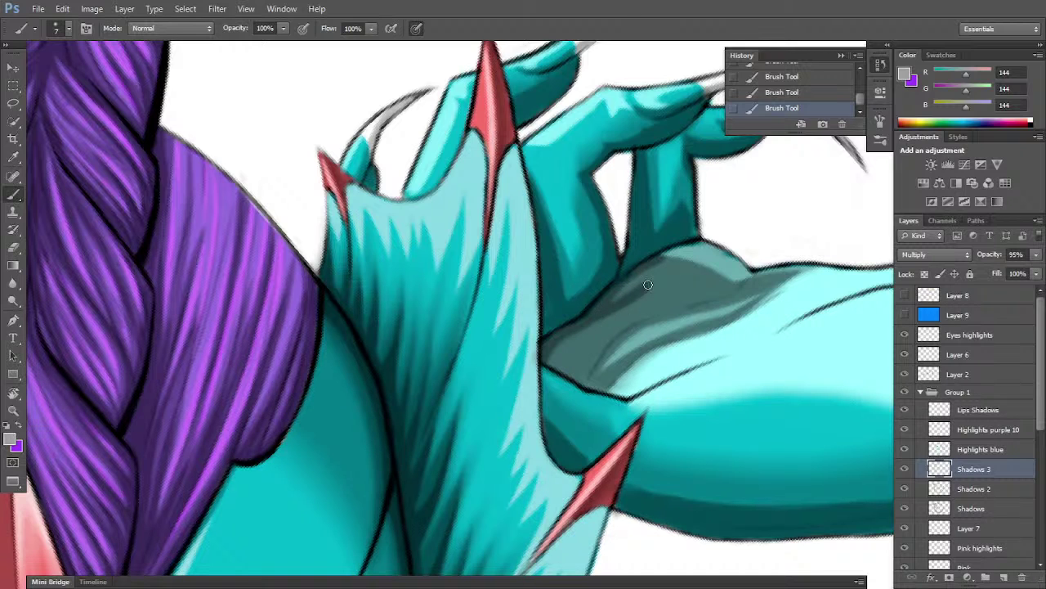
- Erase small parts of the palm shadow on the Shadows 3 layer to refine its edge beneath the fingers
key(e)
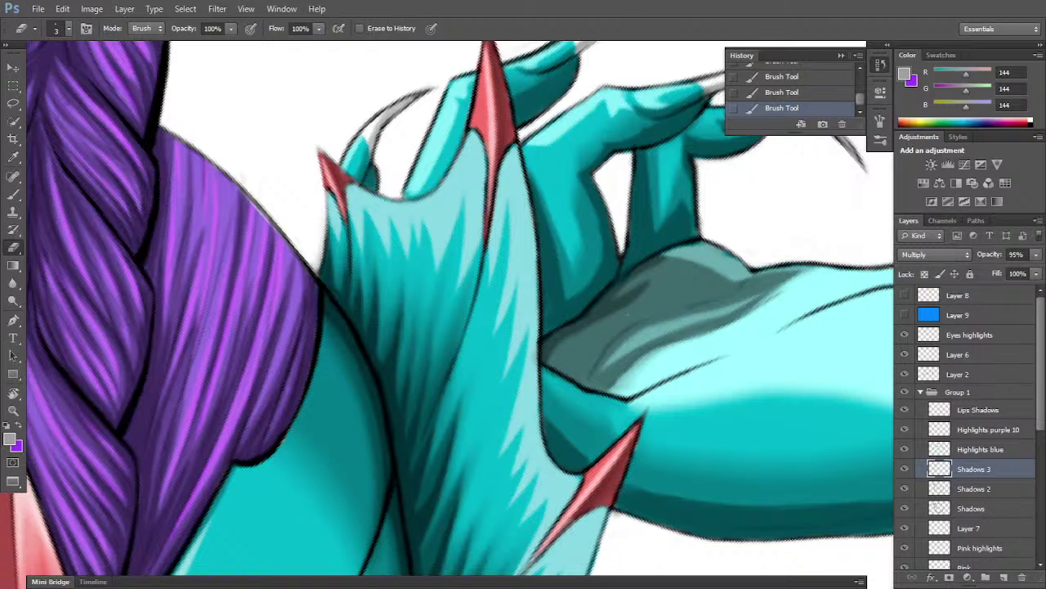
click(579, 337)
drag(634, 281, 691, 244)
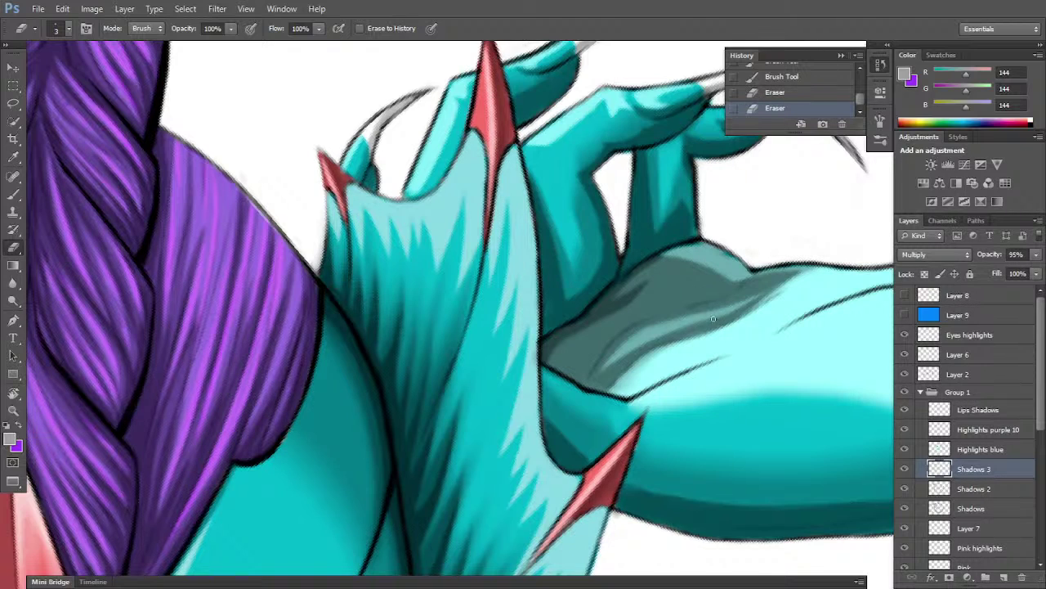
- Paint darker shadows along the palm's edge next to the fin on the Shadows 3 layer
key(r)
mouse_move(713, 319)
mouse_down()
mouse_move(673, 439)
mouse_move(602, 461)
mouse_up()
key(b)
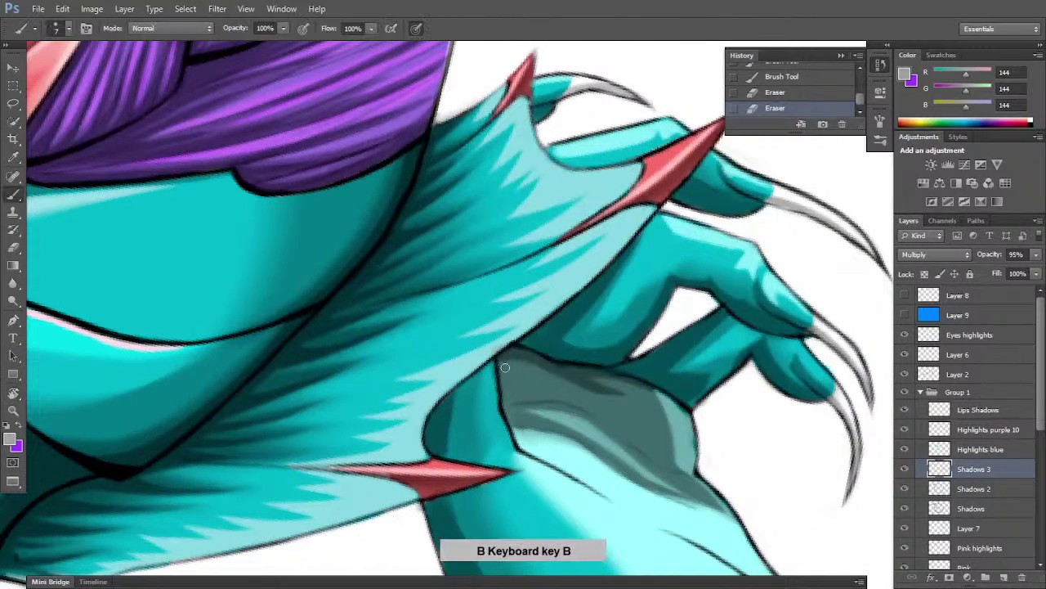
drag(504, 360, 502, 400)
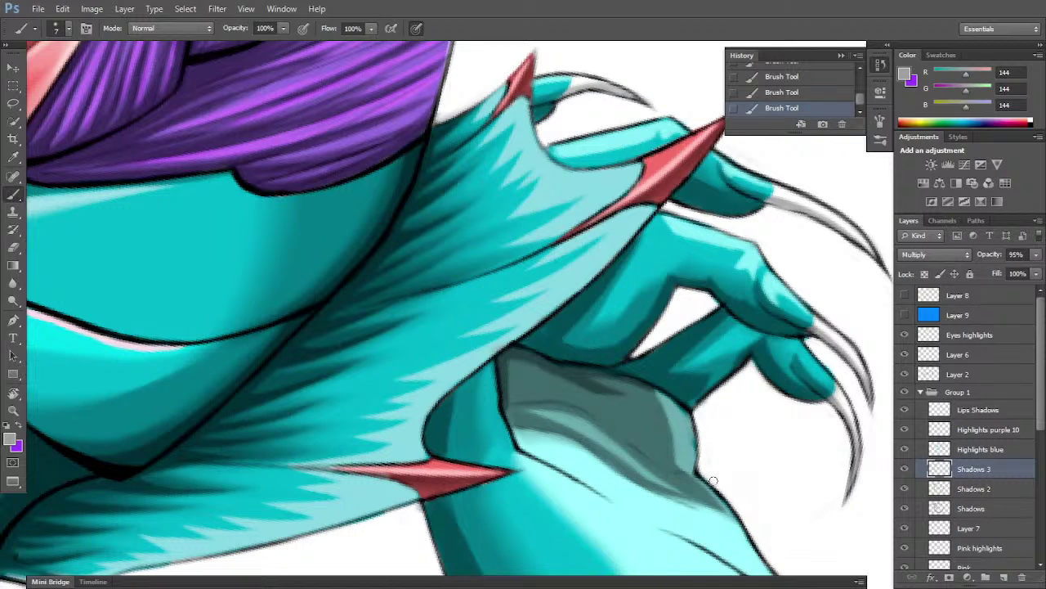
key(r)
drag(731, 488, 601, 364)
key(b)
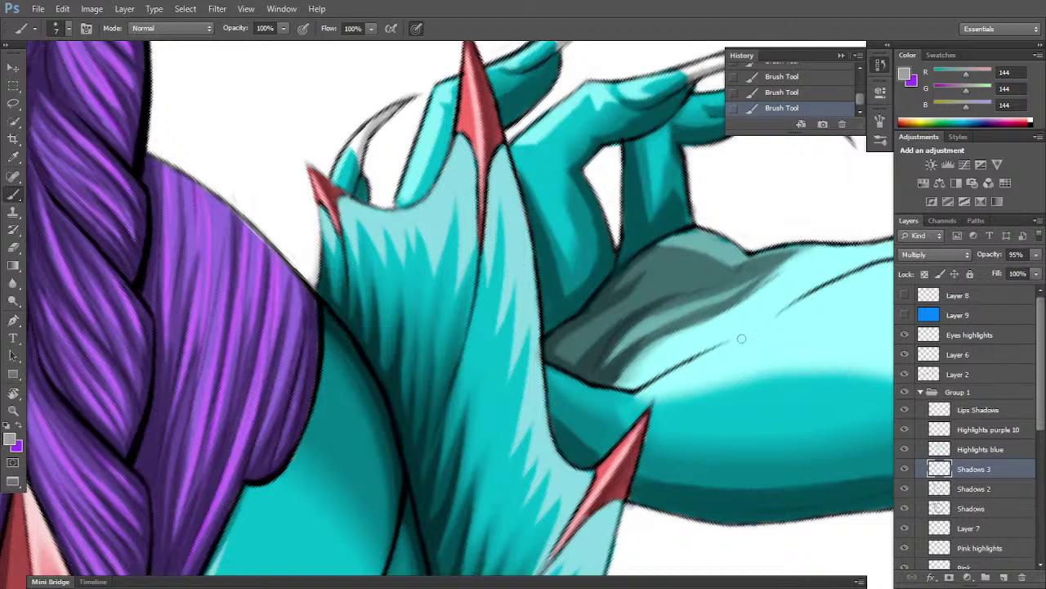
- Shade the bent fingers behind the fin on the Shadows 3 layer, trimming the shadow near the fin with the Eraser
key(r)
mouse_move(728, 343)
mouse_down()
mouse_move(686, 434)
mouse_move(646, 475)
mouse_up()
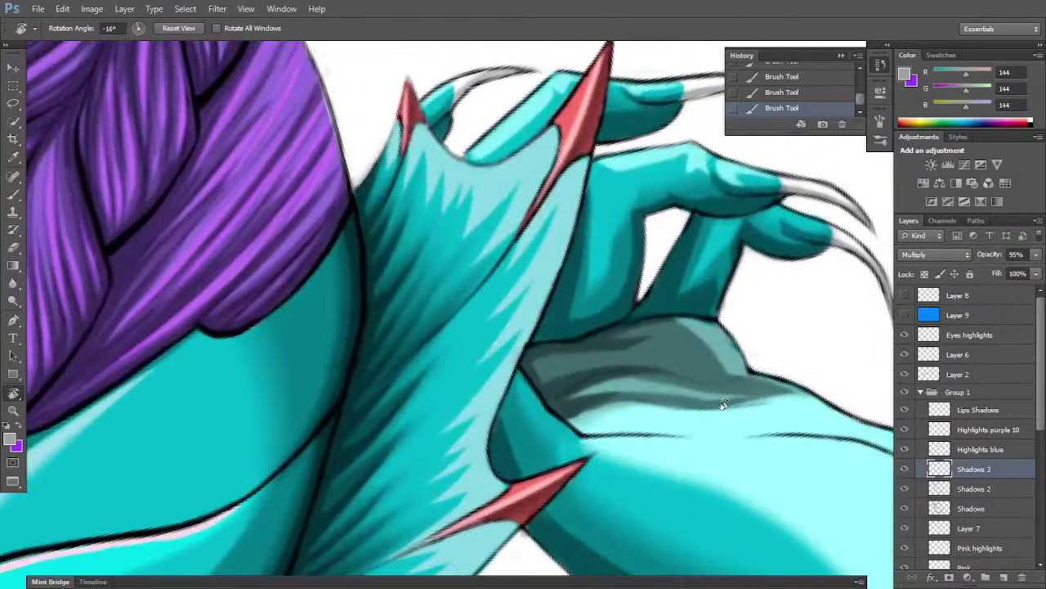
key(b)
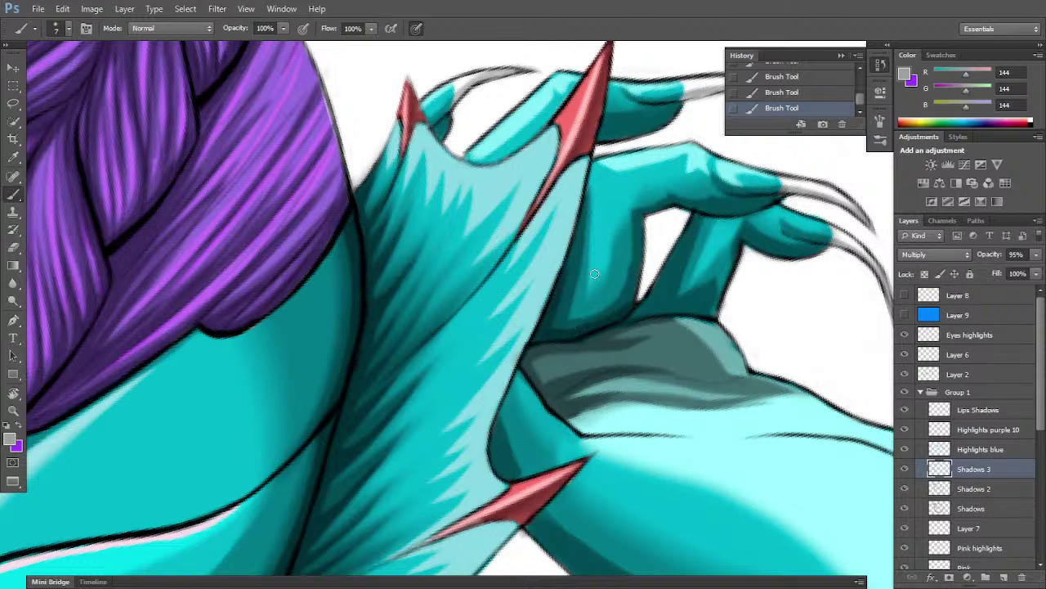
key(e)
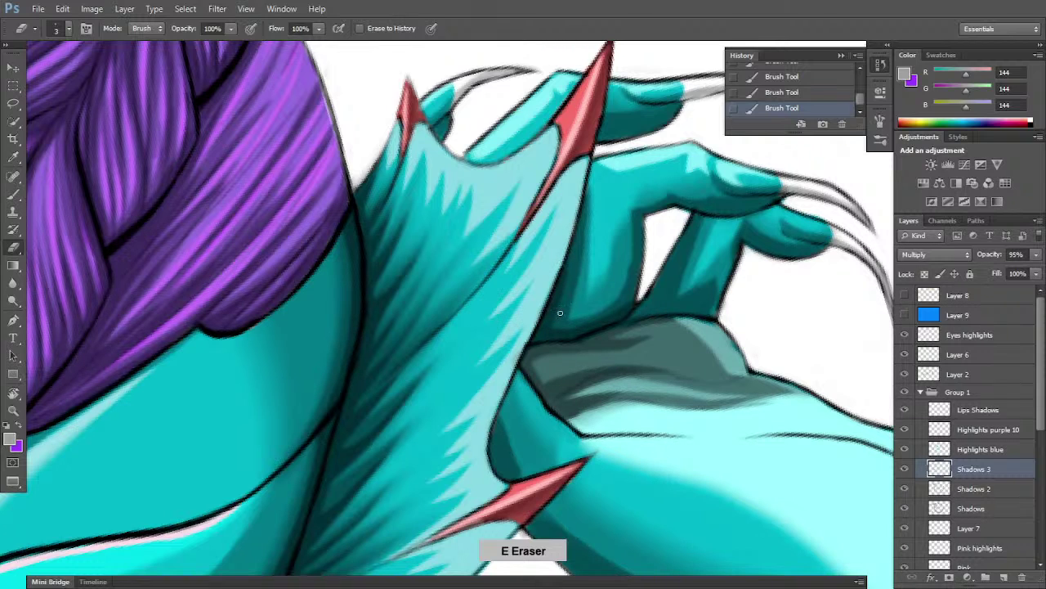
drag(564, 306, 557, 323)
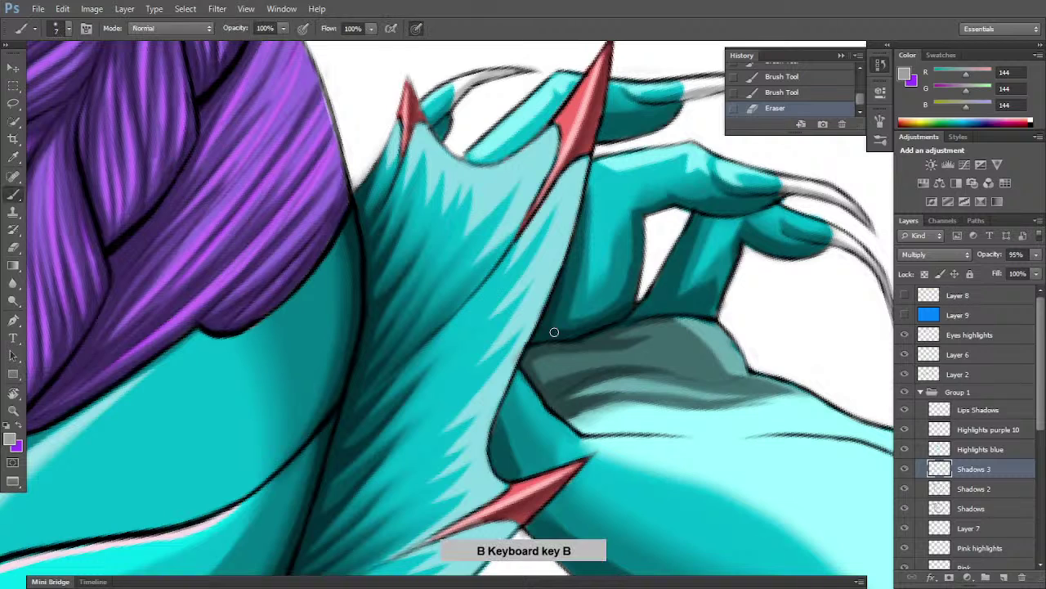
key(b)
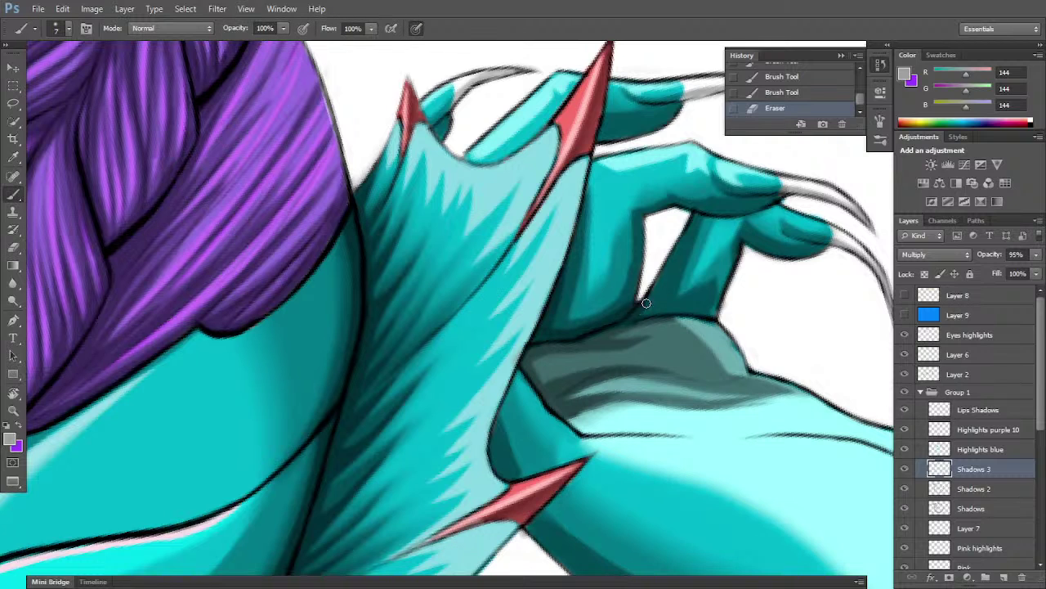
mouse_move(657, 305)
mouse_down()
mouse_move(649, 299)
mouse_move(668, 270)
mouse_up()
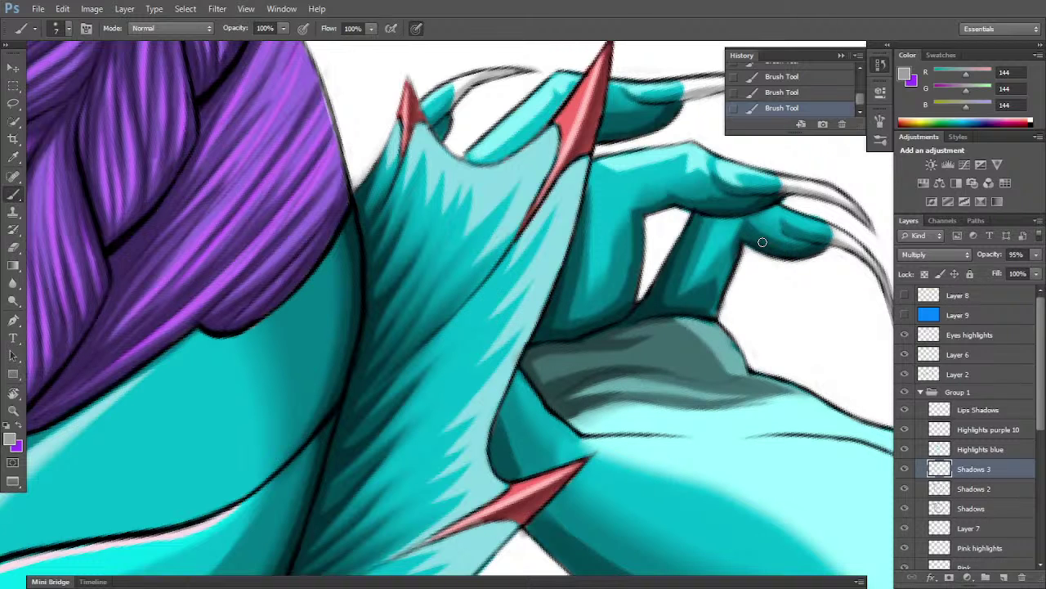
- Erase thin streaks from the Shadows 2 layer on the uppermost shaded braid segments to lighten the hair strands
drag(607, 322, 816, 480)
mouse_move(535, 236)
mouse_down()
mouse_move(518, 451)
mouse_move(607, 458)
mouse_up()
key(b)
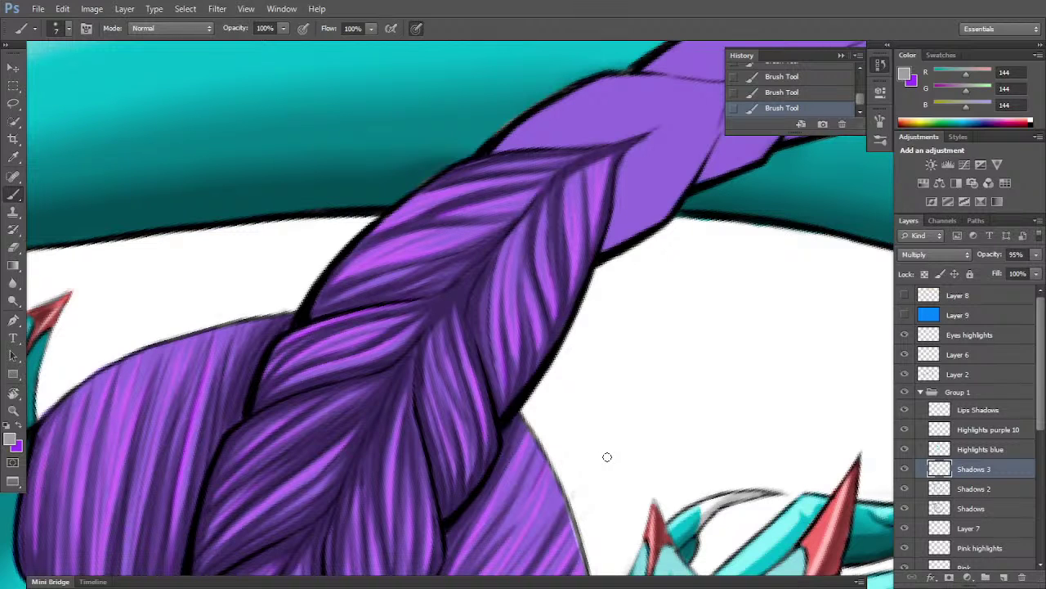
click(982, 489)
key(e)
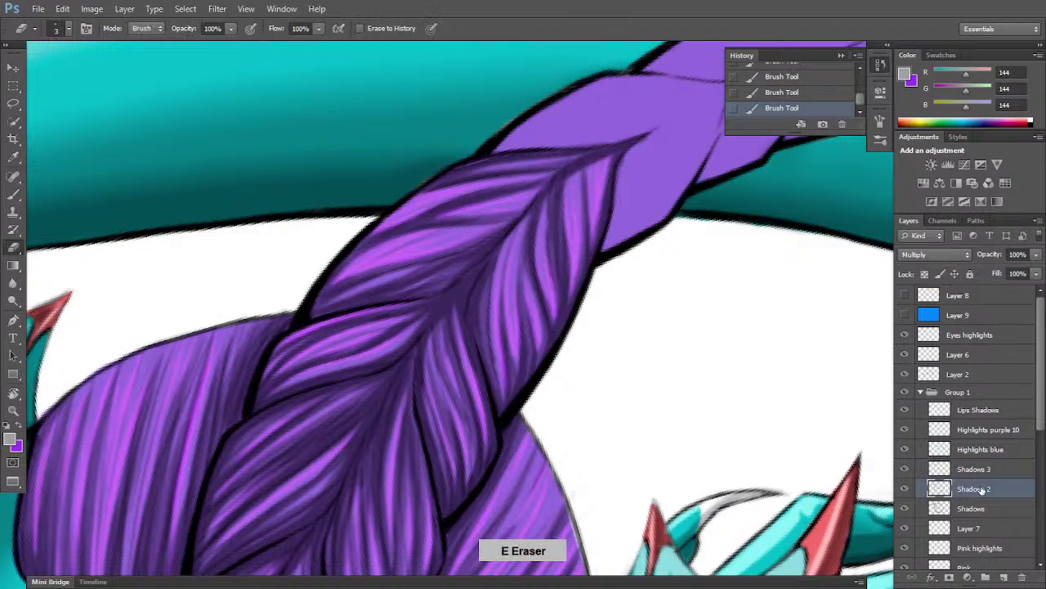
mouse_move(583, 156)
mouse_down()
mouse_move(566, 190)
mouse_move(587, 173)
mouse_up()
mouse_move(584, 161)
mouse_down()
mouse_move(582, 182)
mouse_move(567, 193)
mouse_up()
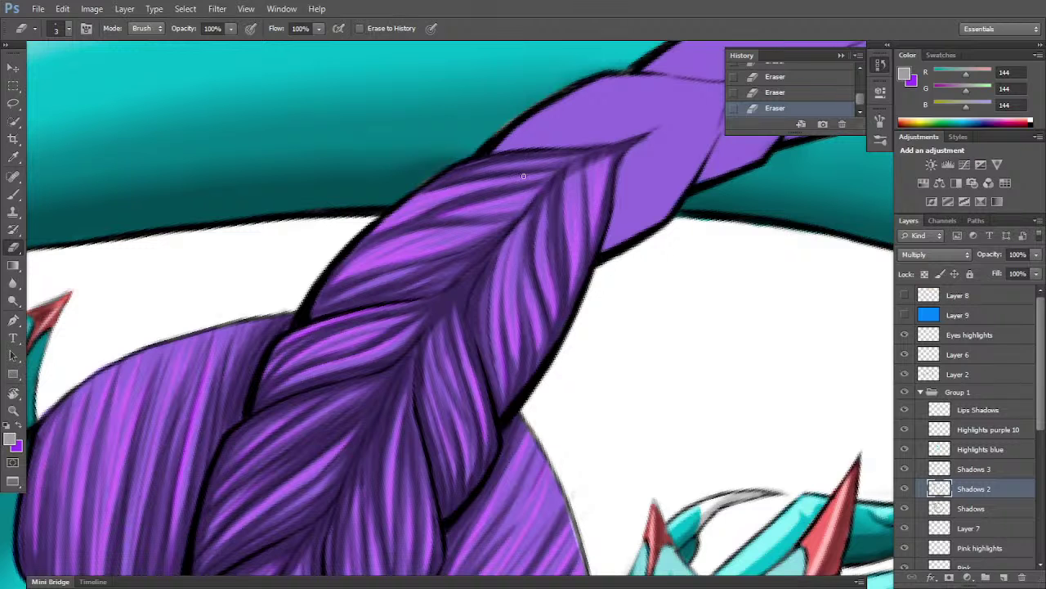
key(space)
drag(348, 421, 458, 290)
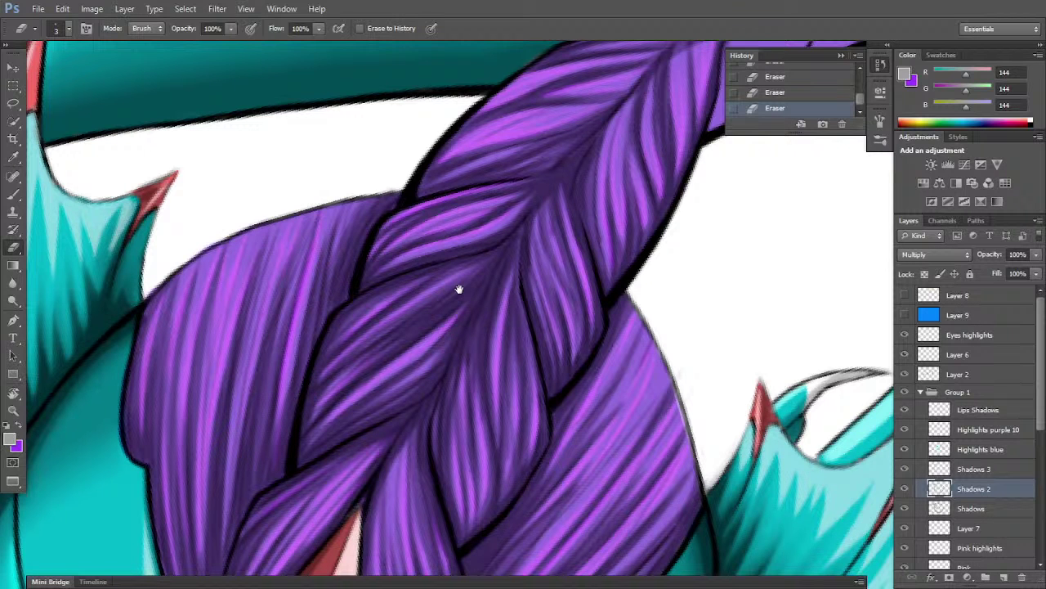
drag(701, 282, 666, 302)
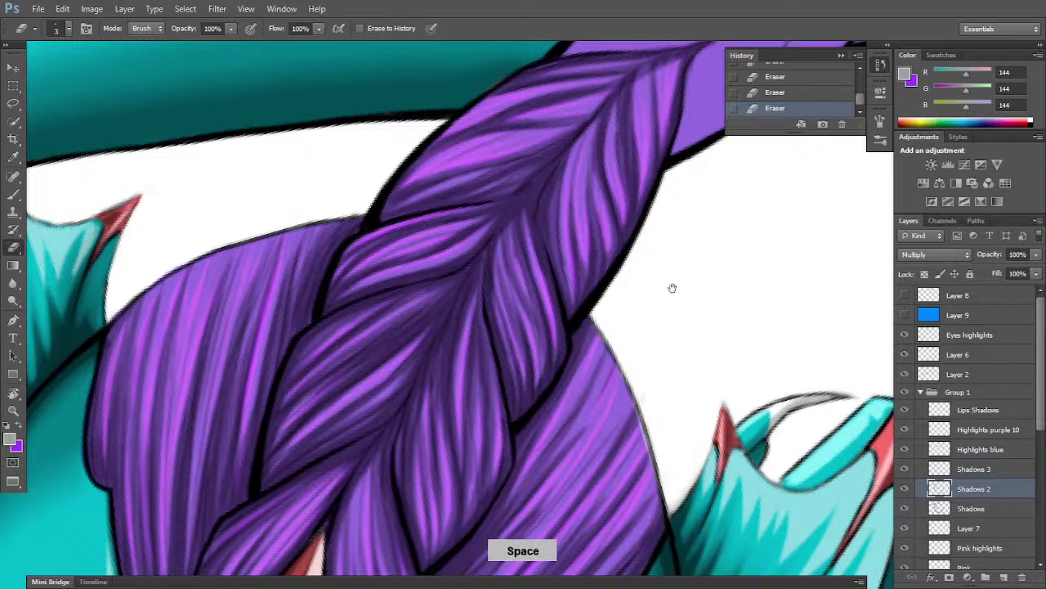
drag(673, 289, 507, 413)
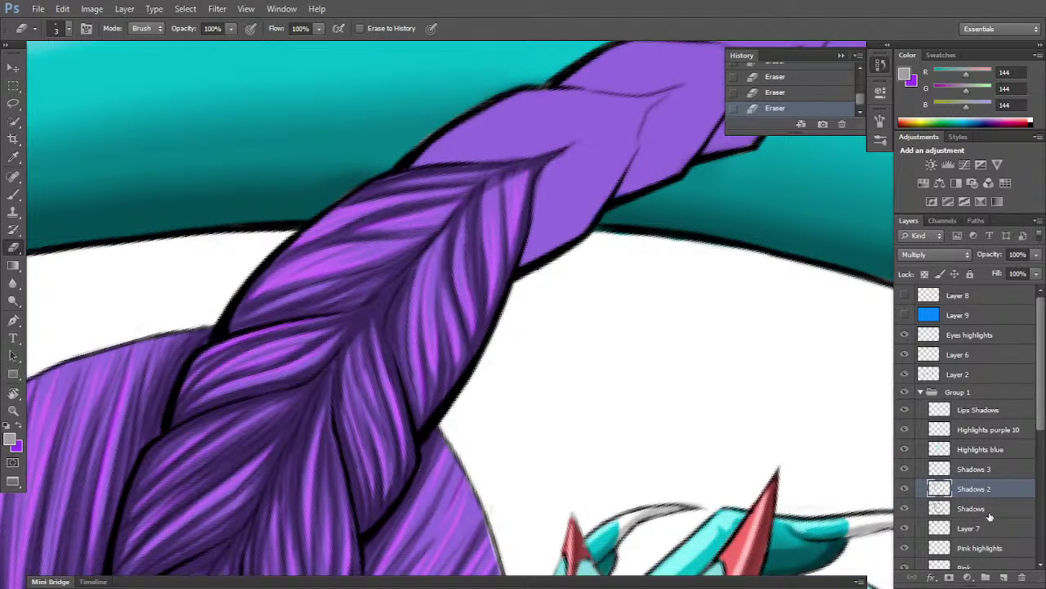
click(1002, 508)
key(b)
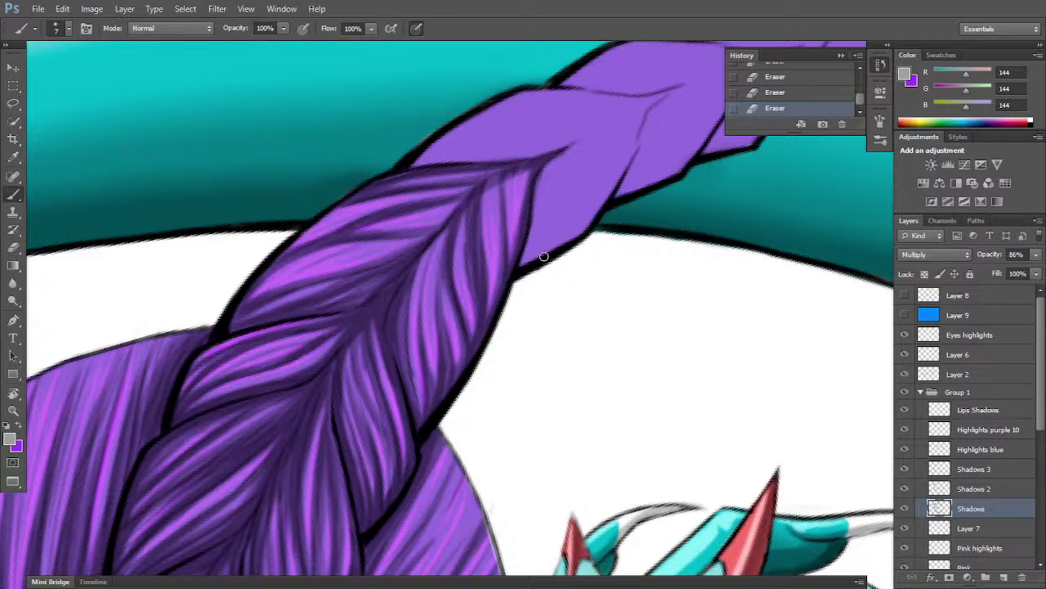
key(e)
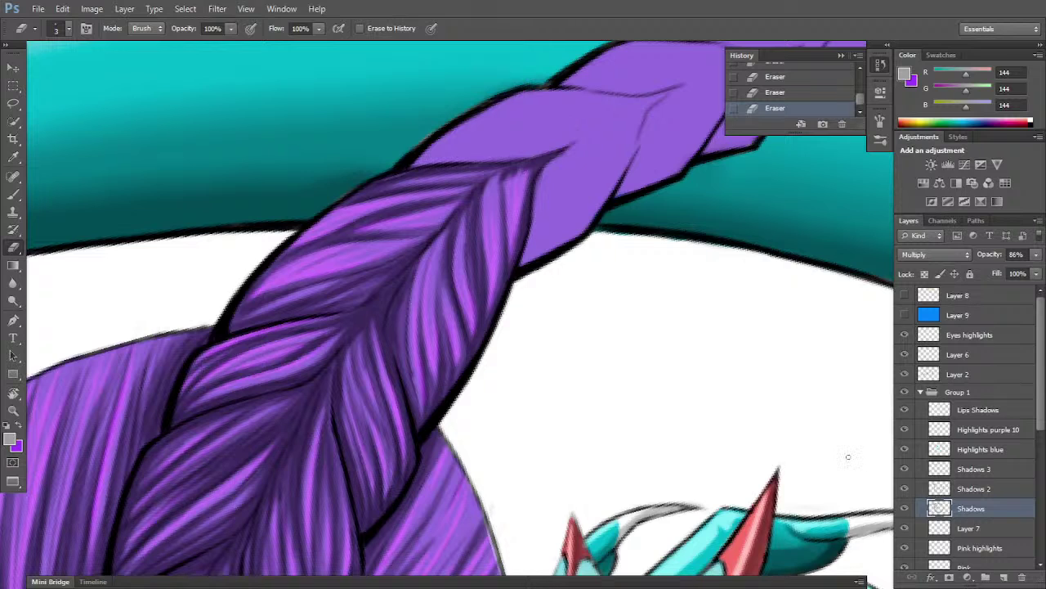
click(985, 489)
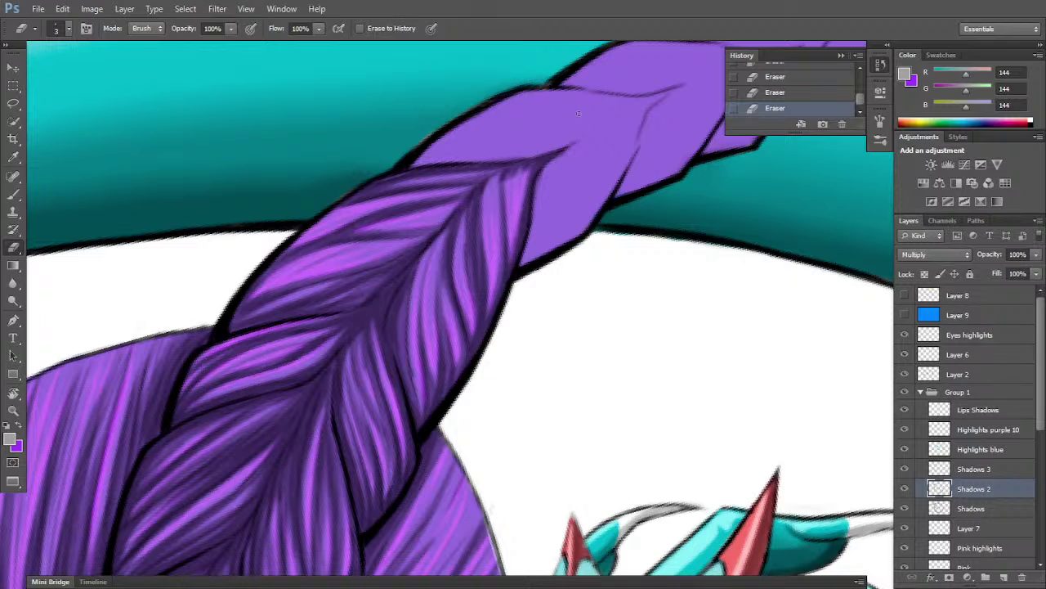
key(b)
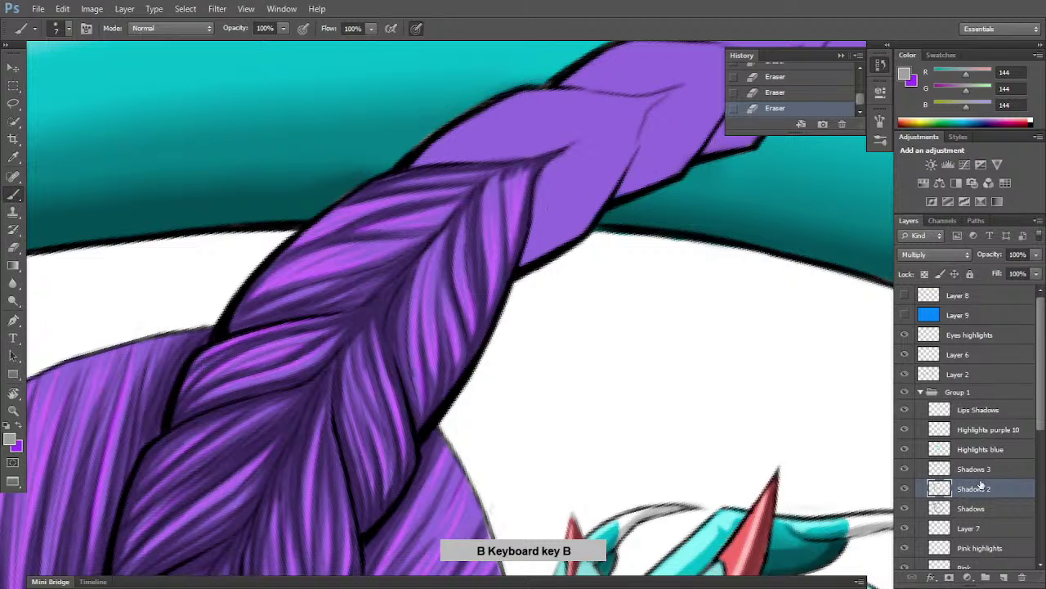
- Paint fine shadow strands at the tip of the uppermost shaded braid segment on the Shadows layer, and select Shadows 3
click(978, 508)
key(r)
drag(731, 373, 691, 257)
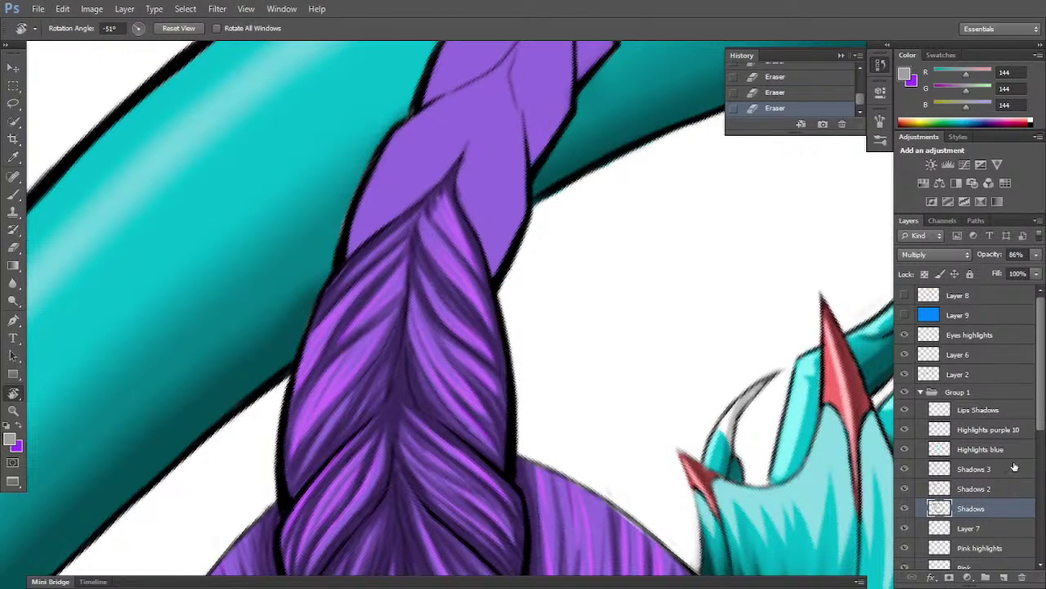
click(991, 487)
click(996, 472)
key(e)
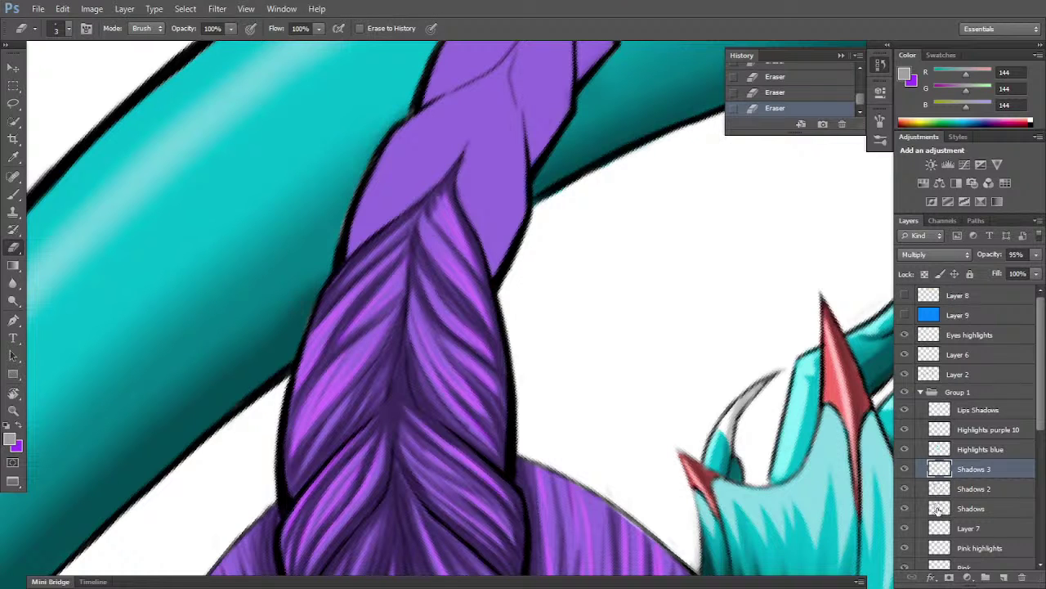
click(982, 491)
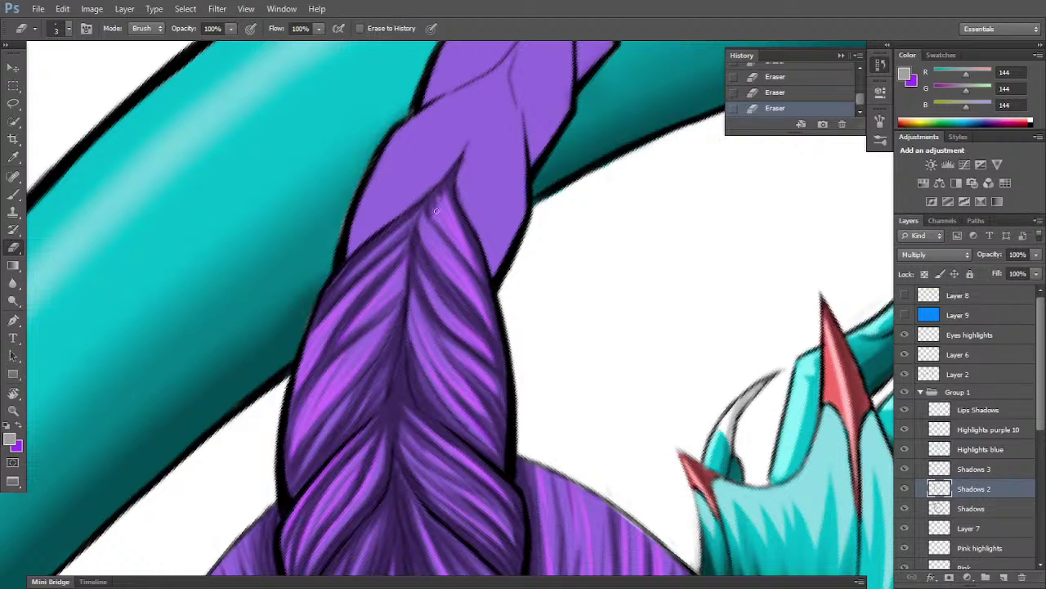
click(994, 509)
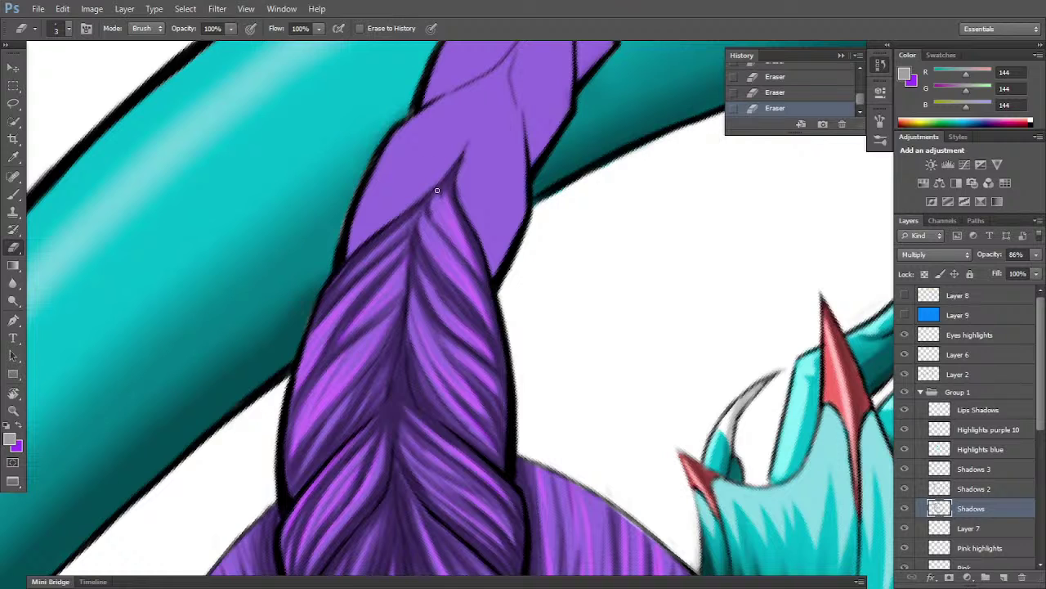
key(b)
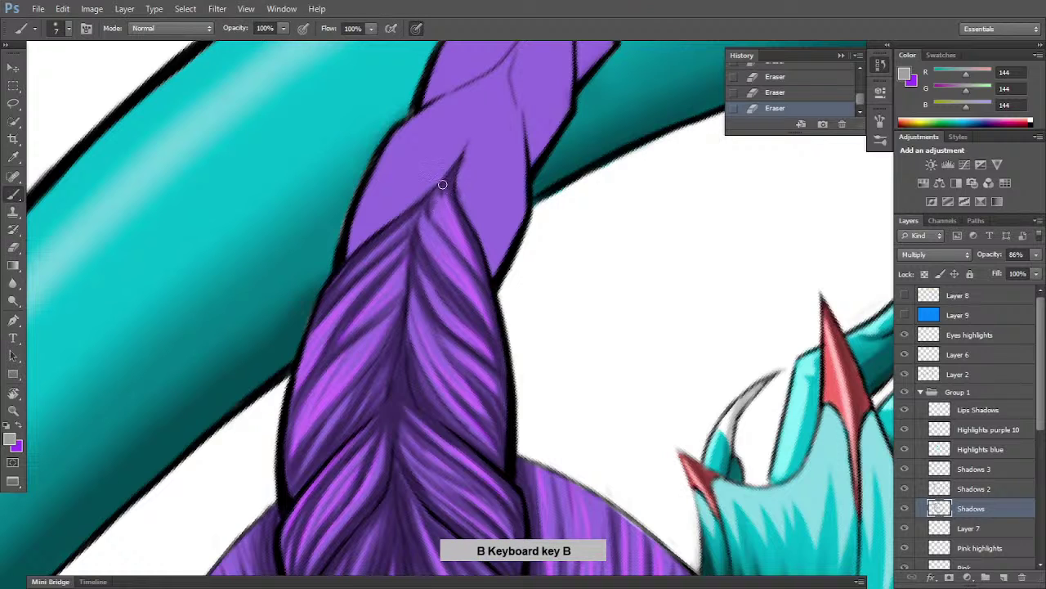
drag(442, 184, 437, 203)
drag(439, 200, 441, 194)
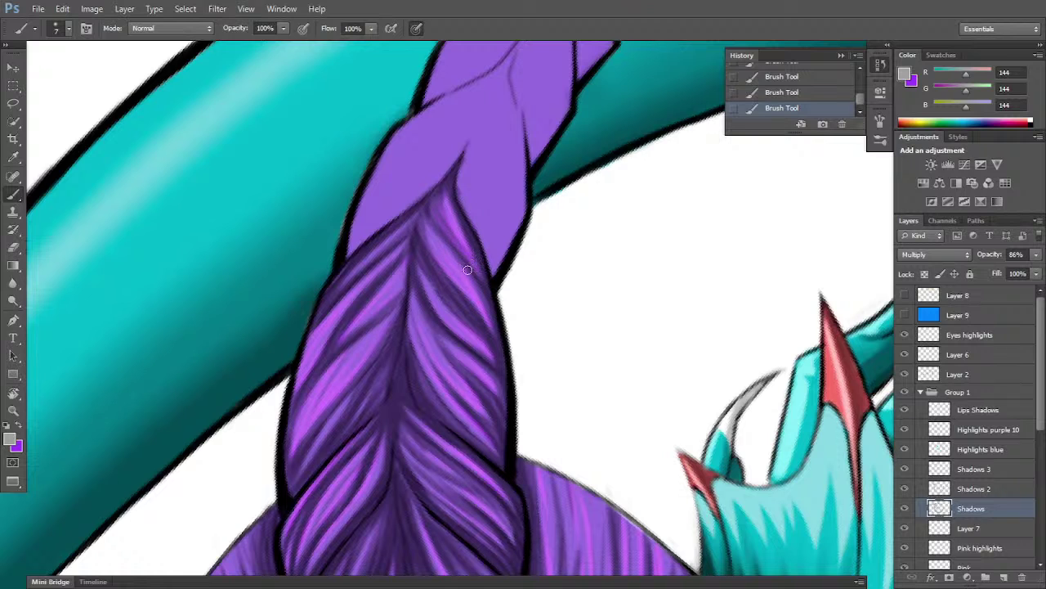
click(972, 472)
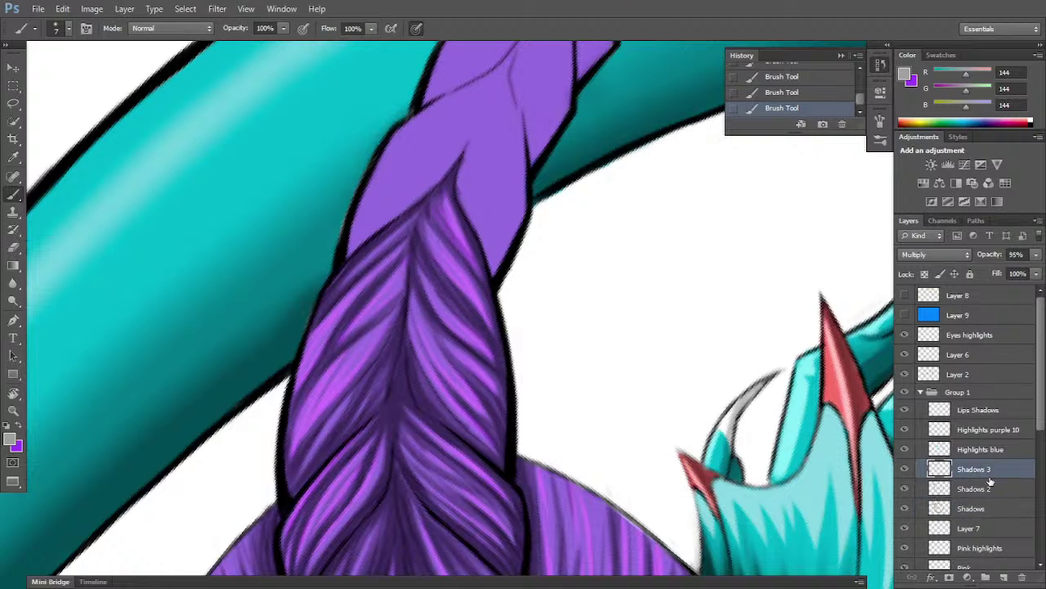
- Paint the first shadow strands up the left half of the next unshaded braid segment on the Shadows layer
click(989, 488)
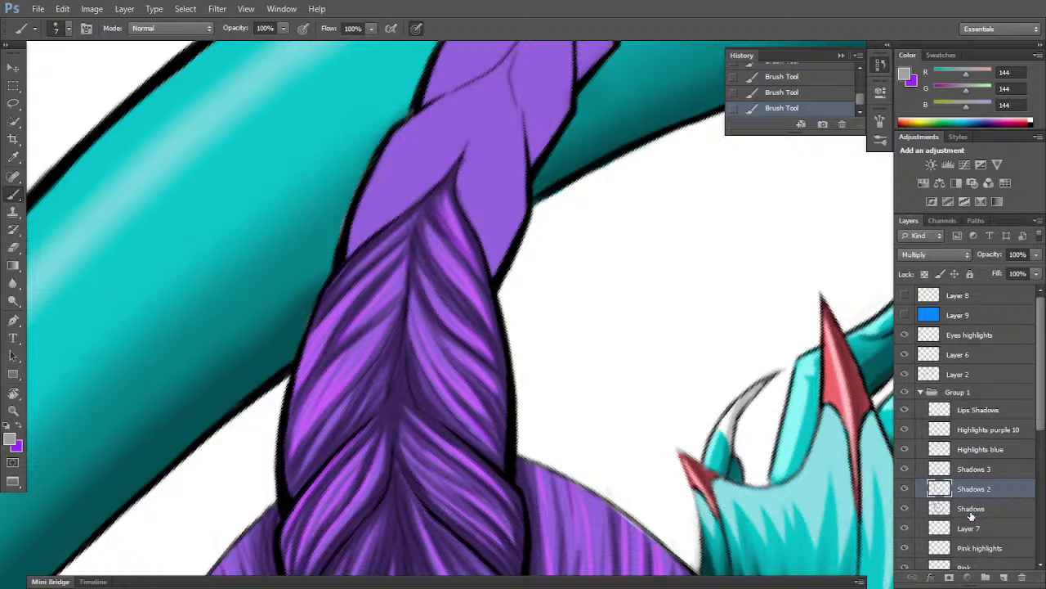
key(alt+bracketleft)
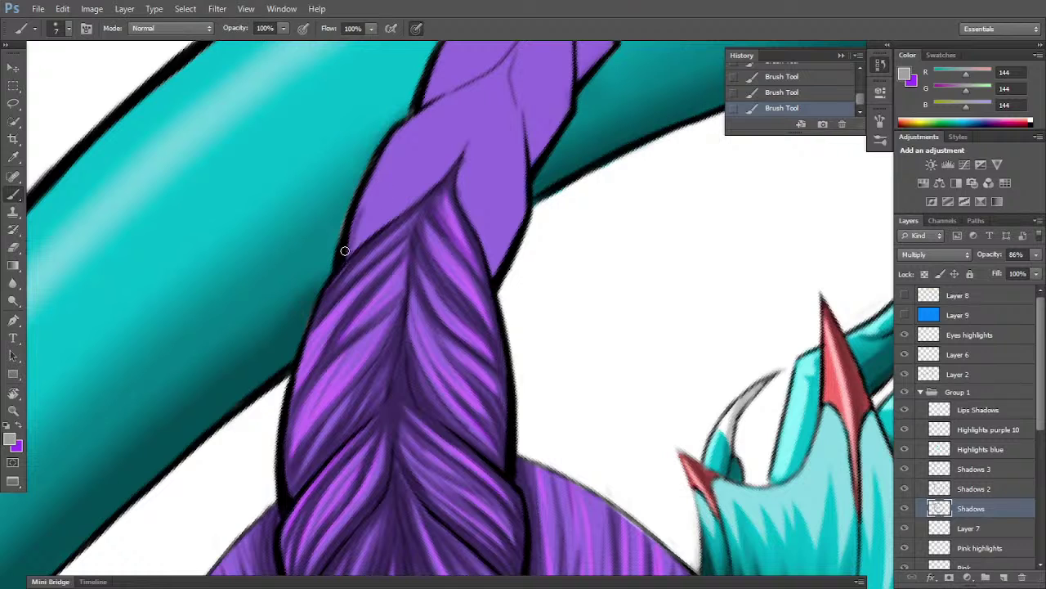
mouse_move(352, 242)
mouse_down()
mouse_move(431, 144)
mouse_move(359, 236)
mouse_move(421, 176)
mouse_up()
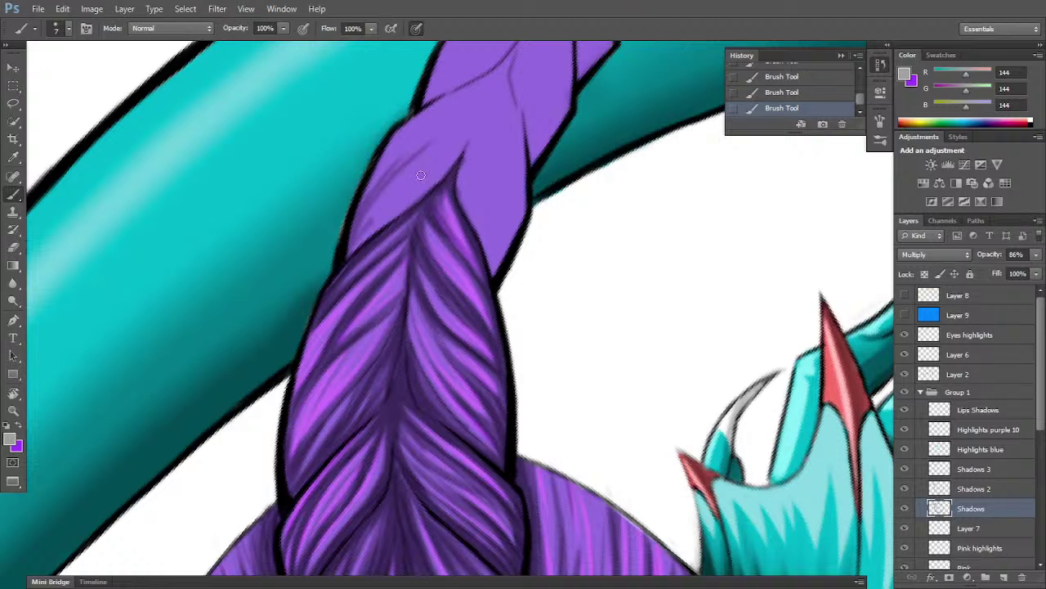
drag(363, 235, 469, 127)
mouse_move(358, 239)
mouse_down()
mouse_move(389, 220)
mouse_move(352, 249)
mouse_move(450, 169)
mouse_up()
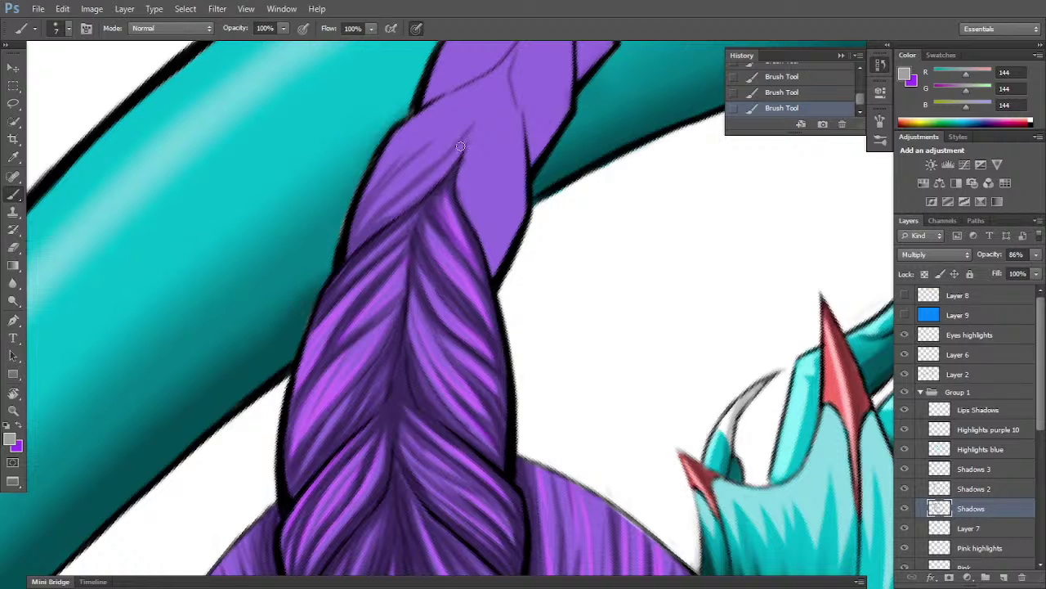
mouse_move(361, 230)
mouse_down()
mouse_move(440, 159)
mouse_move(391, 185)
mouse_up()
- Extend the shadow strands across the left half of the same braid segment up to its upper outer edge on the Shadows layer
key(space)
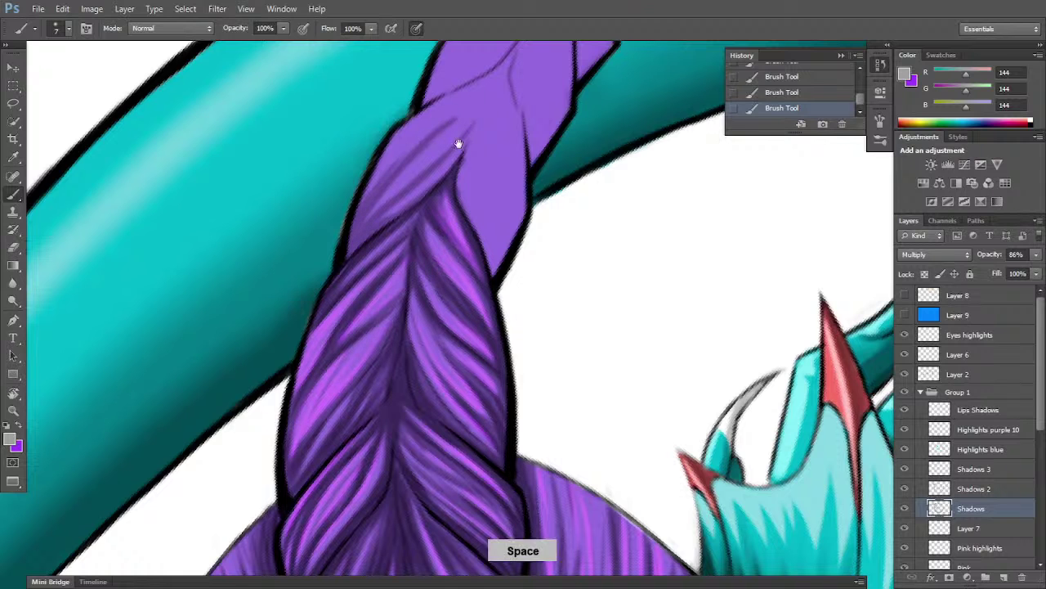
drag(458, 144, 430, 244)
mouse_move(336, 318)
mouse_down()
mouse_move(419, 216)
mouse_move(457, 193)
mouse_up()
drag(335, 314, 393, 225)
drag(359, 260, 470, 186)
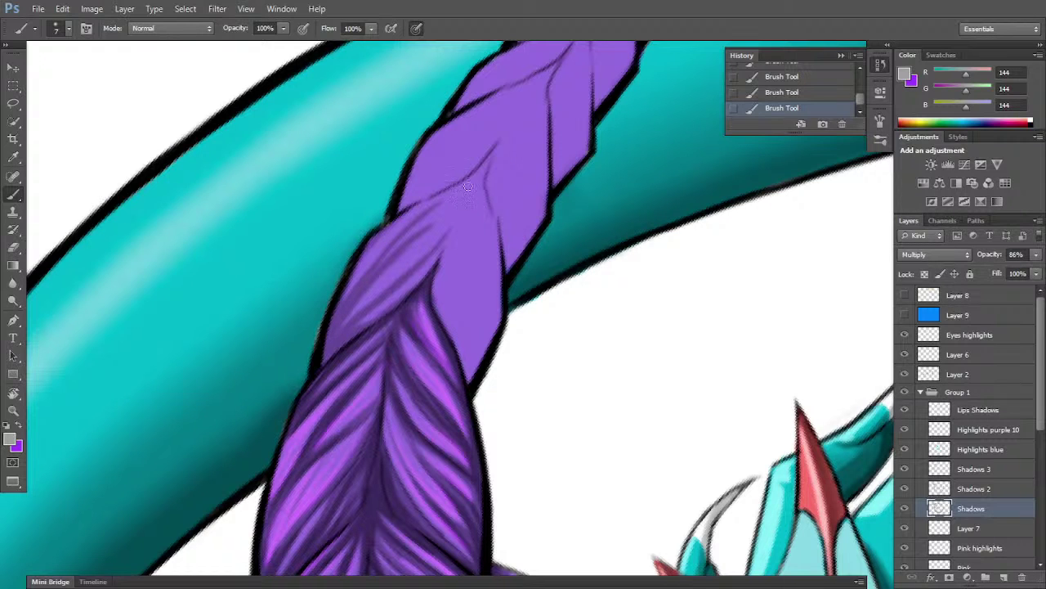
drag(367, 248, 430, 200)
- Paint shadow strands along the segment's centre line, converging at its pointed tip
drag(418, 285, 470, 186)
drag(450, 249, 486, 163)
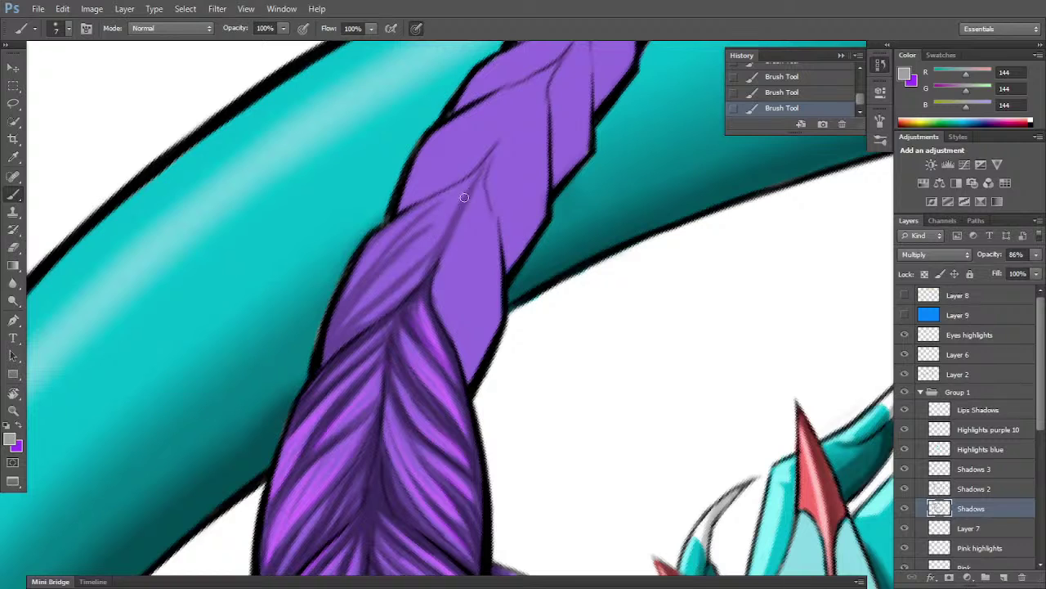
drag(425, 233, 492, 155)
drag(425, 214, 489, 162)
drag(467, 201, 479, 167)
- Paint curved shadow strands along the right half of the braid segment on the Shadows layer
key(r)
mouse_move(589, 301)
mouse_down()
mouse_move(579, 379)
mouse_move(586, 350)
mouse_up()
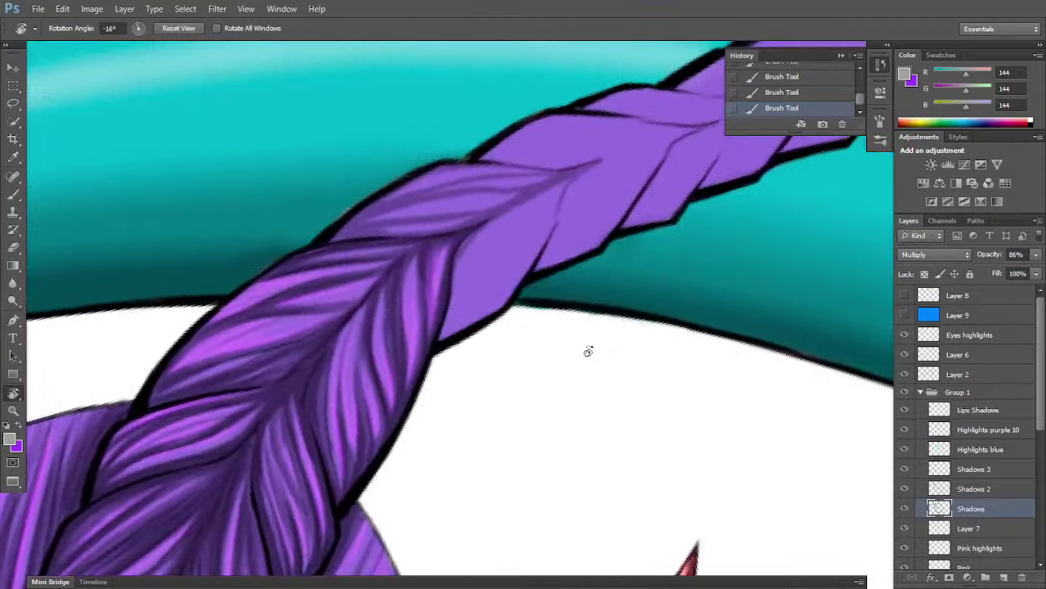
key(b)
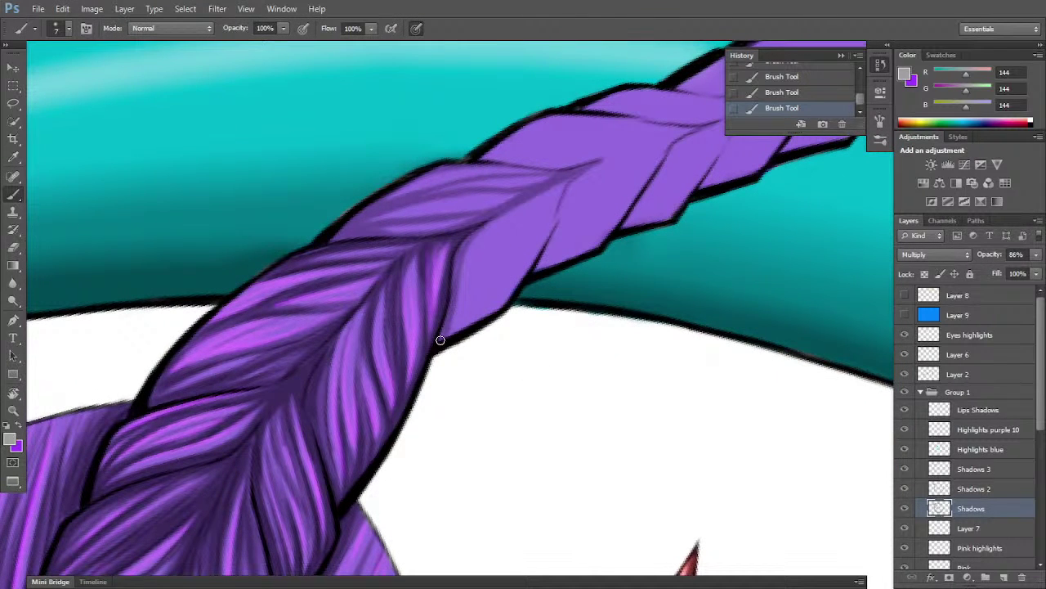
mouse_move(452, 330)
mouse_down()
mouse_move(475, 302)
mouse_move(451, 331)
mouse_move(506, 224)
mouse_up()
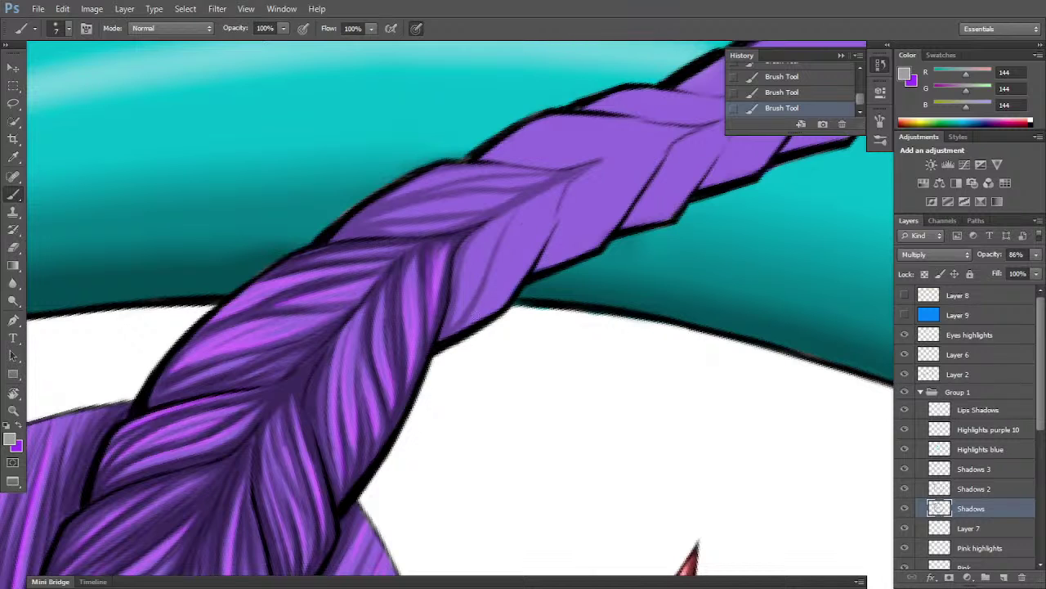
mouse_move(457, 335)
mouse_down()
mouse_move(520, 276)
mouse_move(545, 195)
mouse_up()
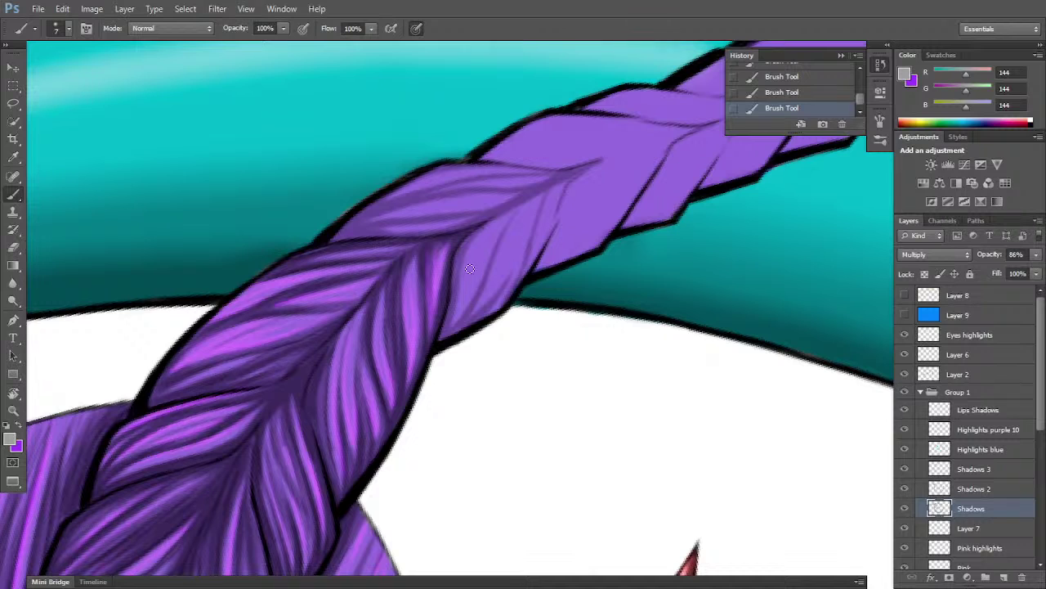
drag(473, 279, 495, 217)
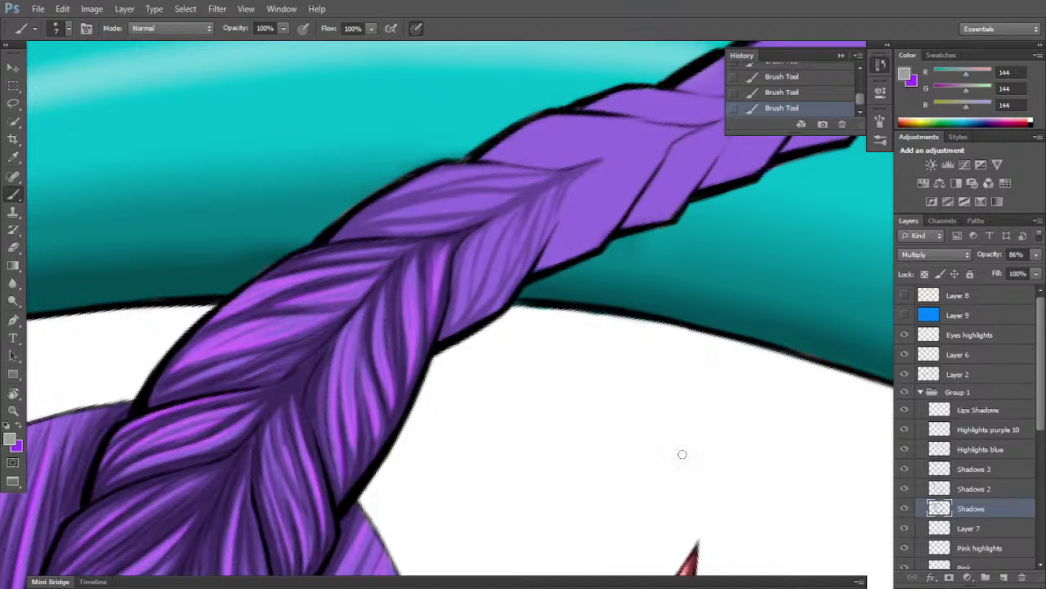
- Darken the base of the segment's left half, along the edge of the finished segment below, on the Shadows 2 layer
key(r)
drag(683, 454, 716, 284)
key(b)
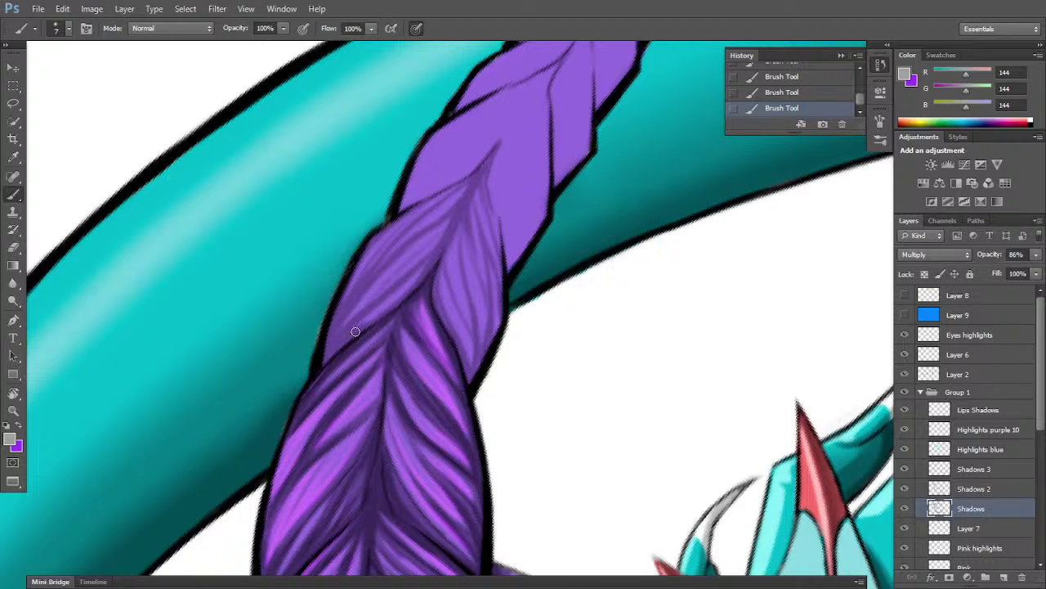
click(988, 489)
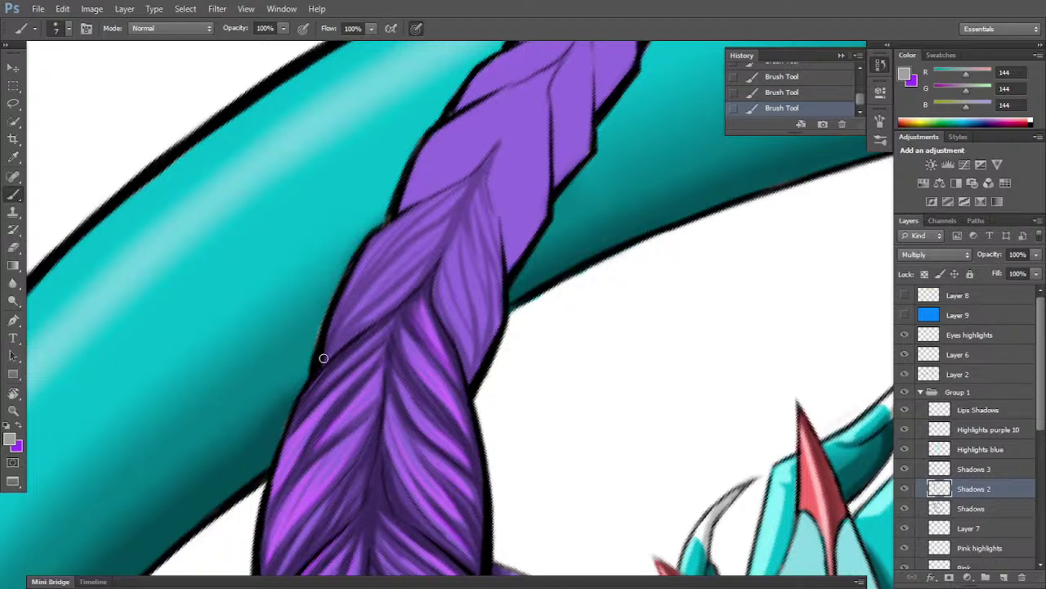
mouse_move(343, 324)
mouse_down()
mouse_move(397, 248)
mouse_move(339, 348)
mouse_move(368, 306)
mouse_up()
drag(328, 355, 441, 254)
drag(370, 310, 437, 256)
drag(328, 354, 440, 260)
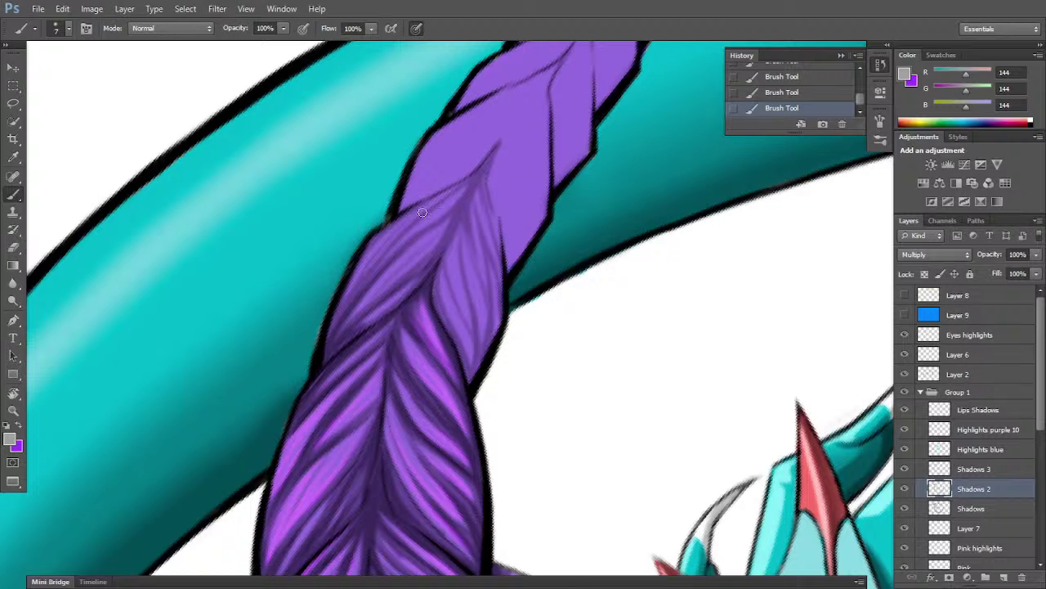
- Paint darker strands from the outer edge of the segment's left half and along its centre line to the tip on Shadows 2
drag(327, 342, 381, 240)
drag(341, 303, 411, 210)
drag(332, 334, 416, 216)
drag(348, 304, 426, 209)
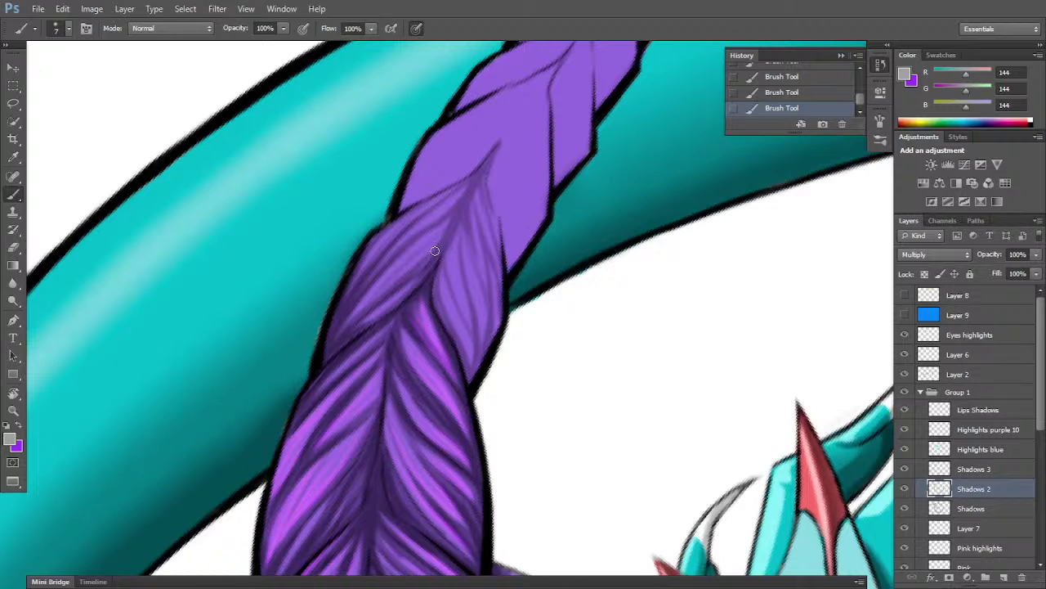
mouse_move(437, 255)
mouse_down()
mouse_move(504, 126)
mouse_move(445, 254)
mouse_move(495, 144)
mouse_up()
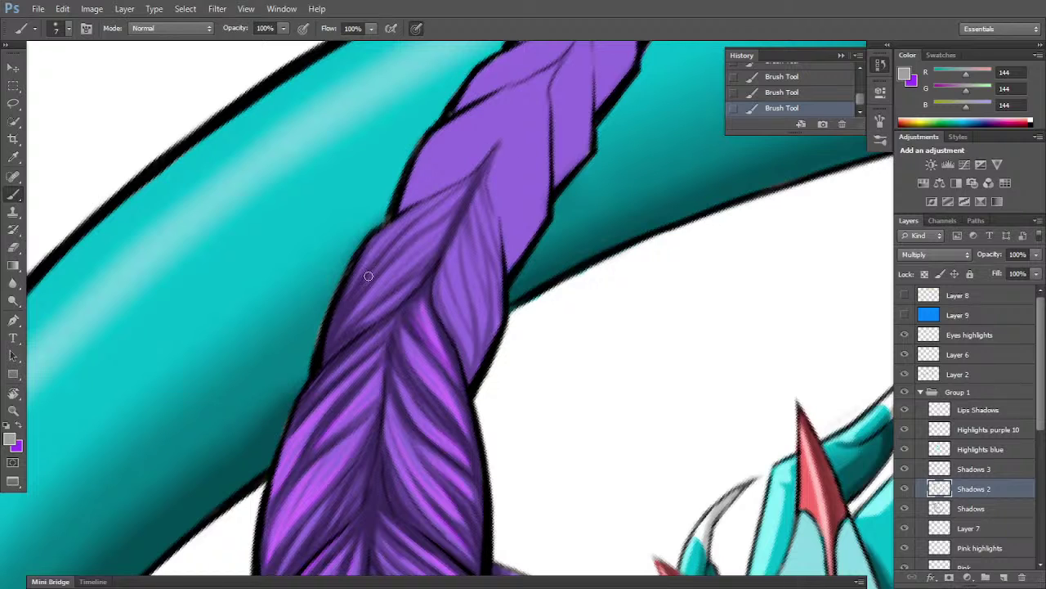
drag(389, 252, 486, 171)
drag(375, 238, 501, 165)
- Paint darker strands on the segment's right half on the Shadows 2 layer, and select the Shadows layer
key(r)
drag(577, 324, 542, 418)
drag(448, 301, 485, 237)
key(b)
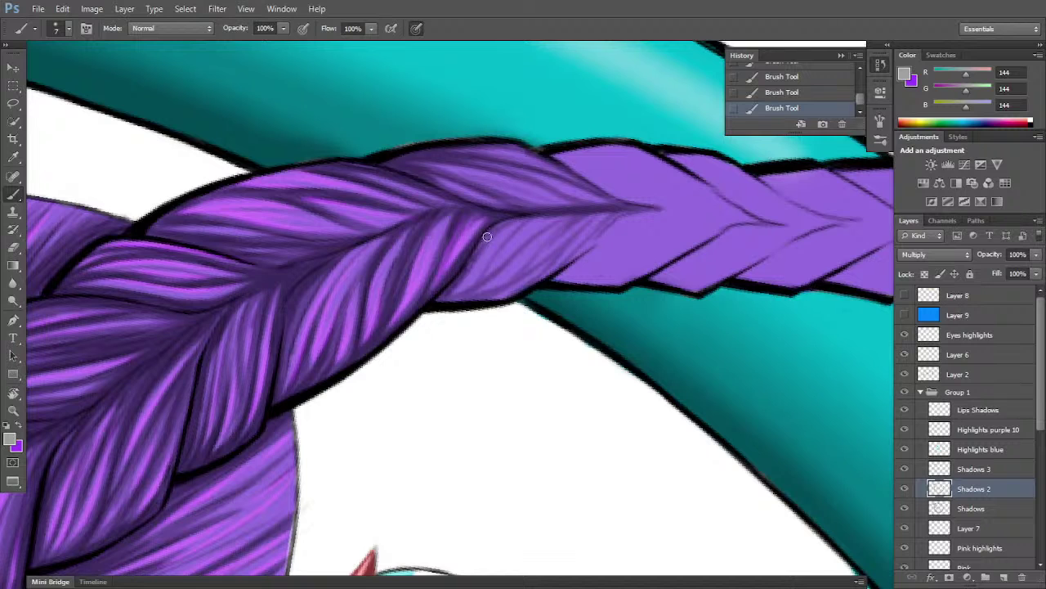
mouse_move(459, 278)
mouse_down()
mouse_move(506, 228)
mouse_move(564, 204)
mouse_up()
drag(438, 303, 516, 250)
key(r)
drag(582, 313, 642, 275)
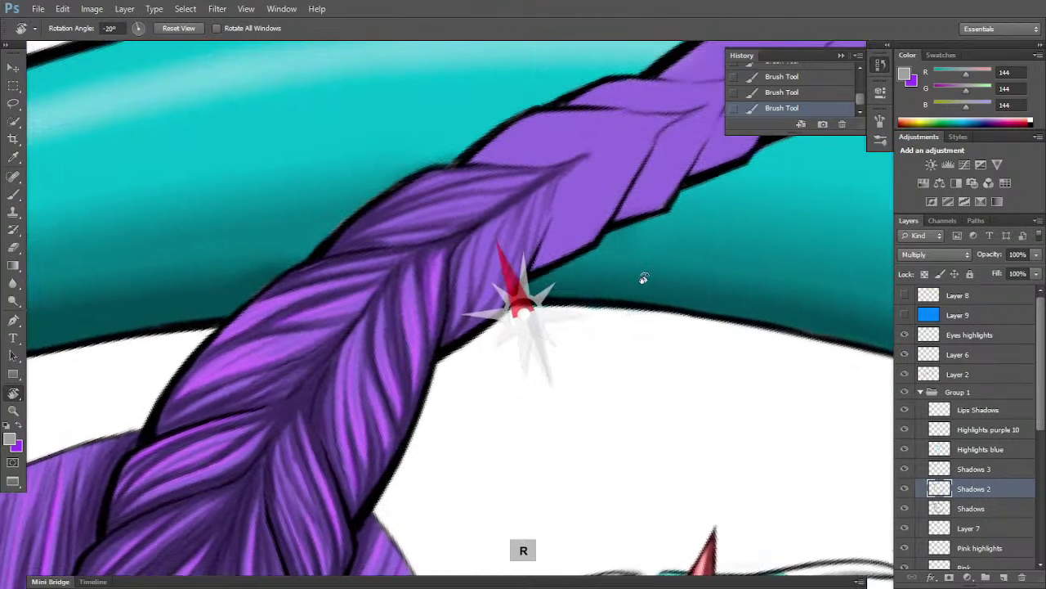
key(b)
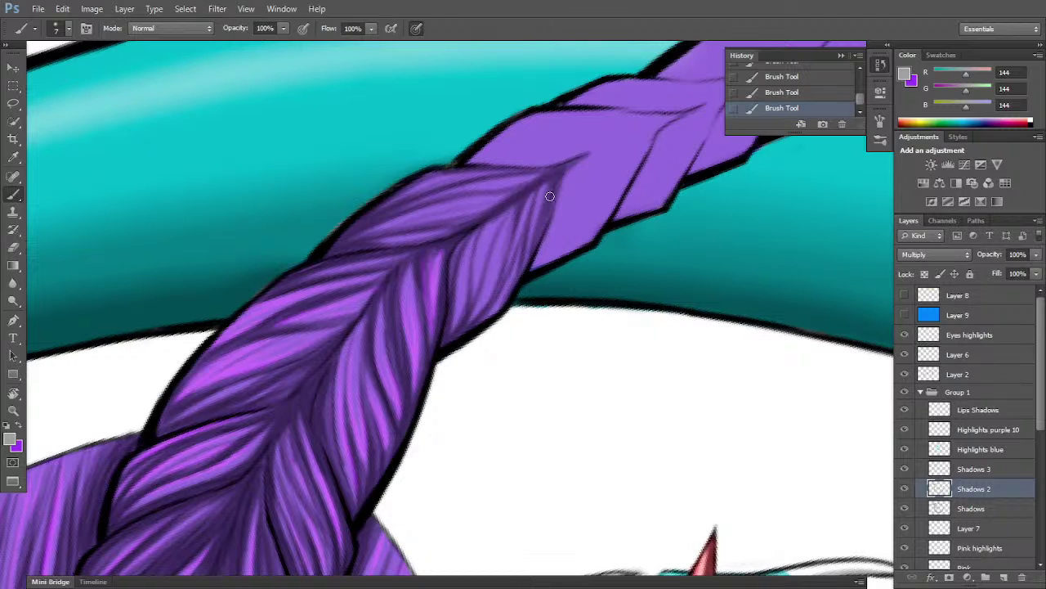
click(974, 508)
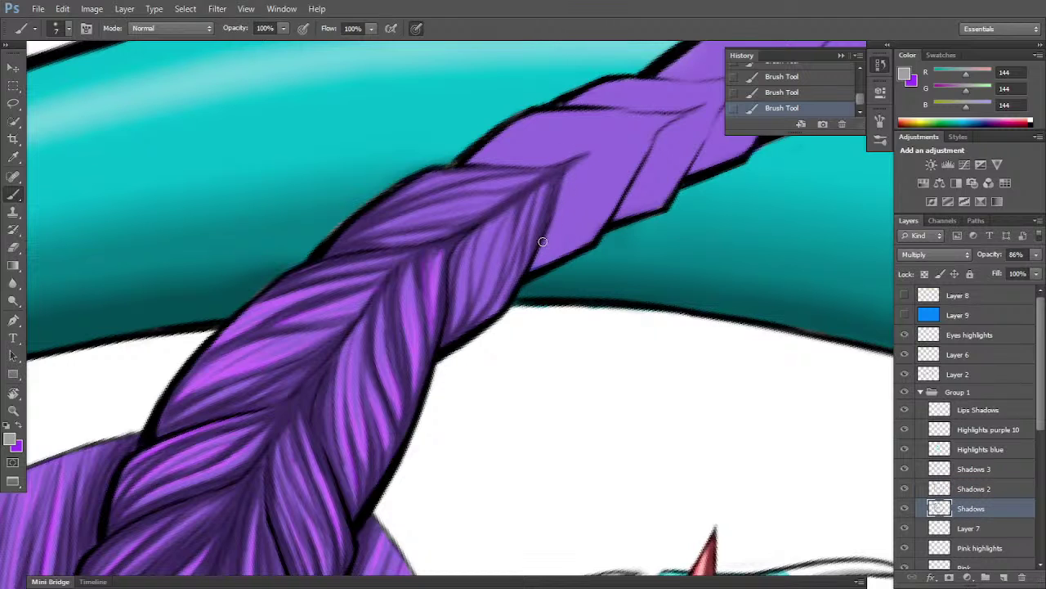
- Paint highlight strands on the segment's right half on the Highlights purple 10 layer, using purple (RGB 138, 0, 255)
click(999, 429)
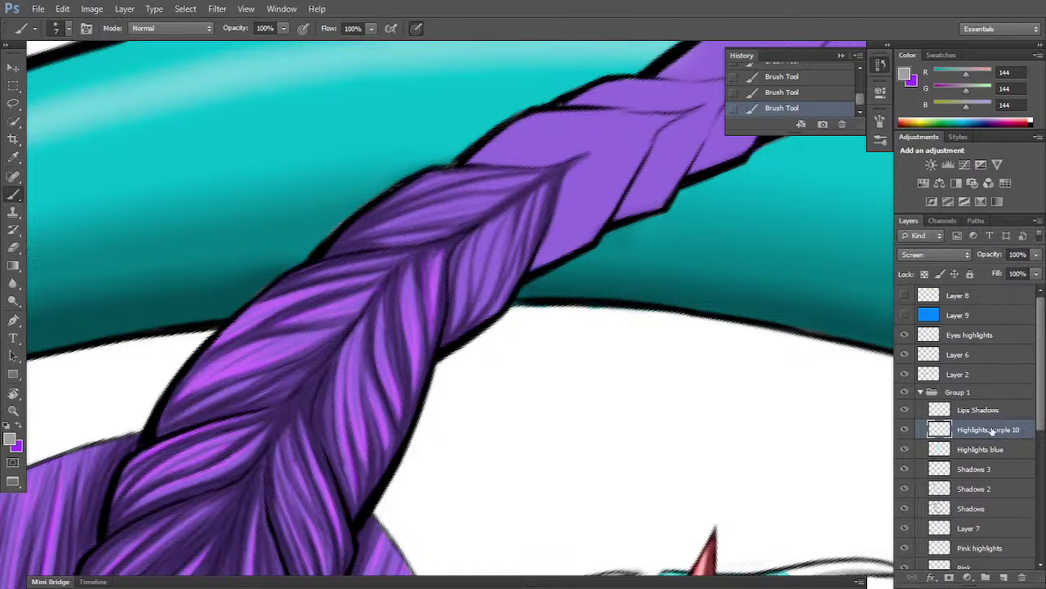
click(21, 429)
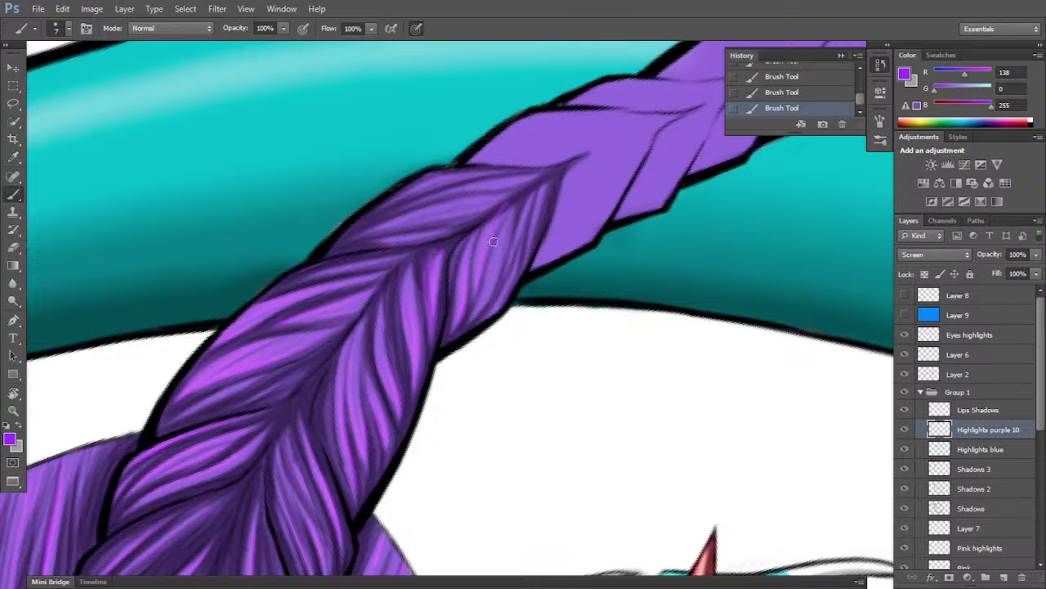
key(ctrl+z)
- Paint purple highlight strands on the segment's left half on the Highlights purple 10 layer, trimming the lower part with the Eraser
key(r)
mouse_move(652, 280)
mouse_down()
mouse_move(671, 312)
mouse_move(631, 163)
mouse_up()
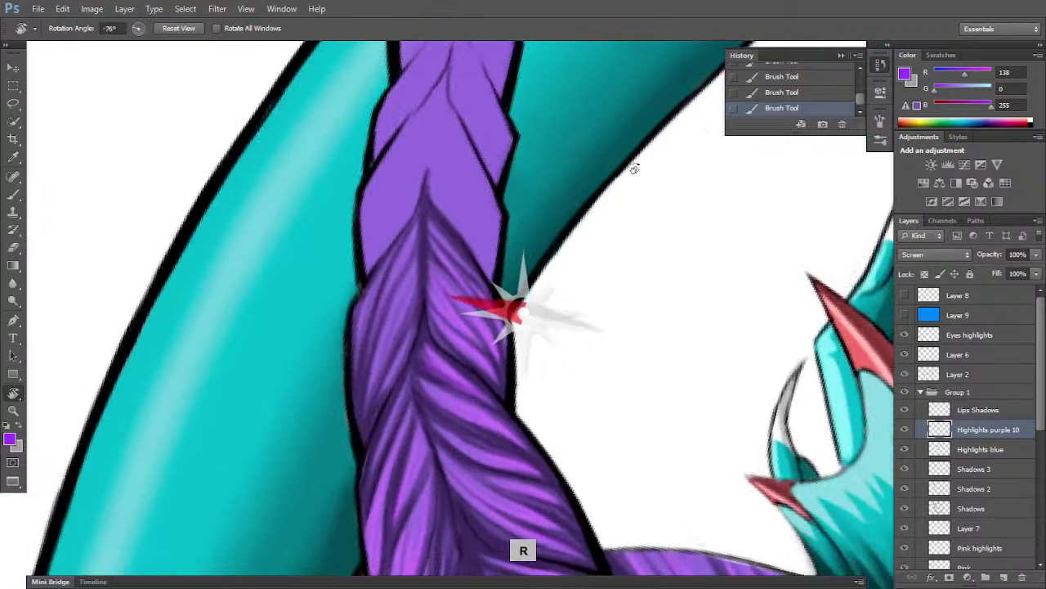
key(b)
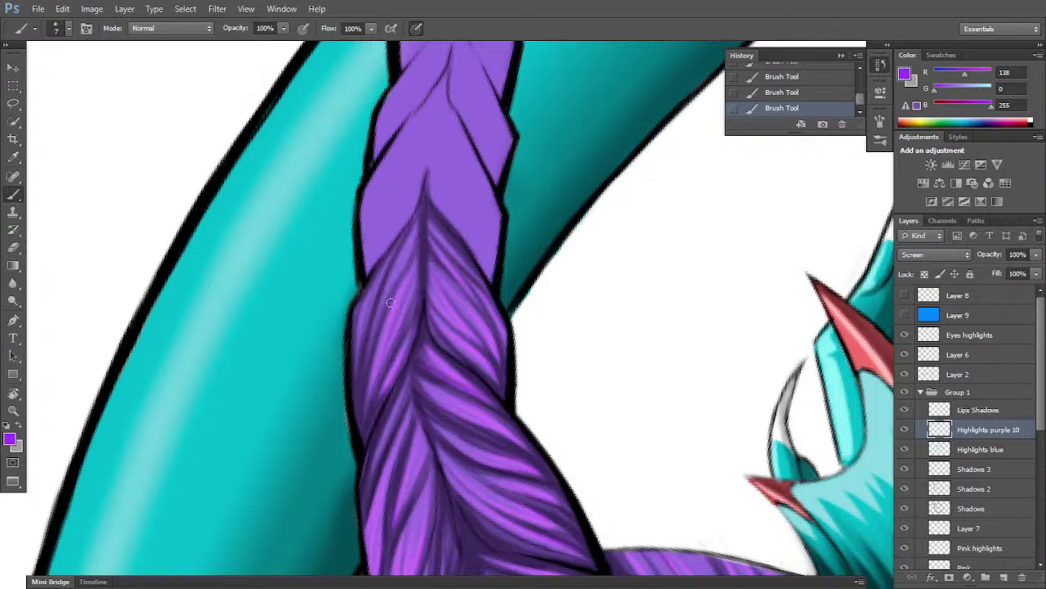
key(e)
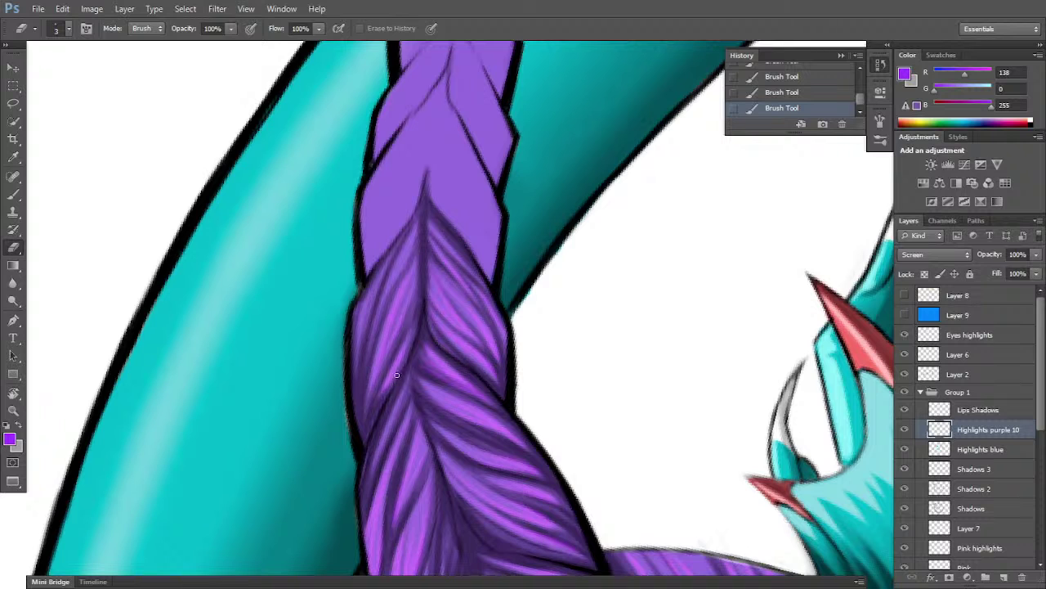
click(385, 387)
key(b)
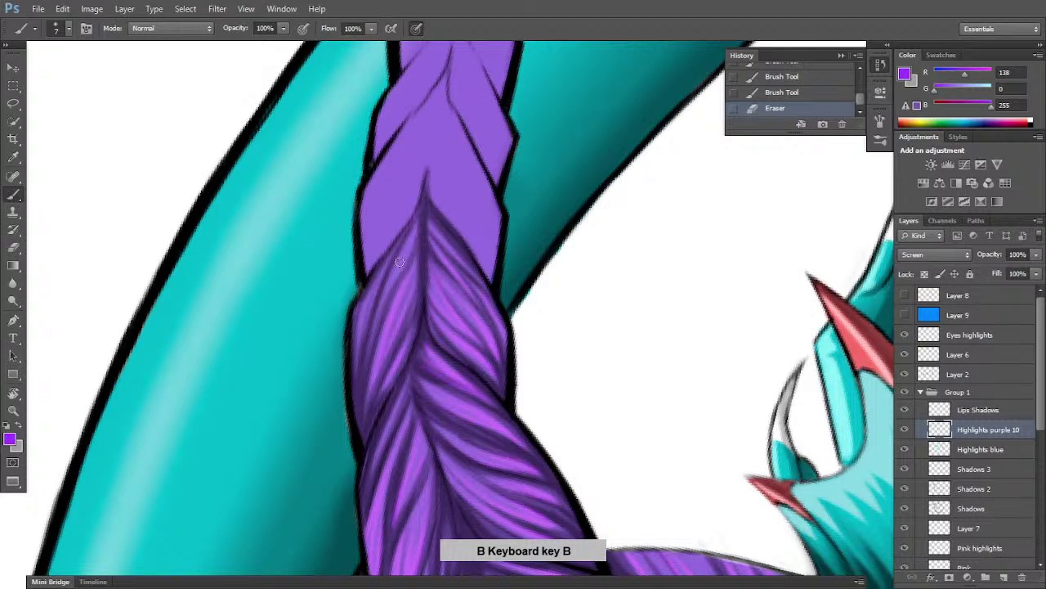
mouse_move(368, 356)
mouse_down()
mouse_move(416, 226)
mouse_move(384, 303)
mouse_move(408, 239)
mouse_up()
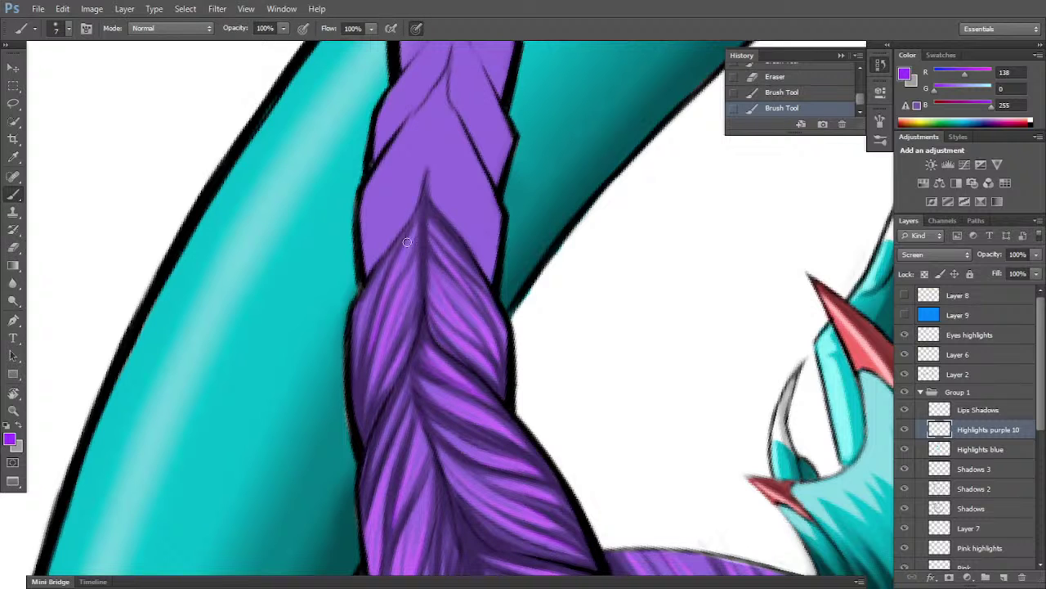
drag(385, 299, 396, 265)
- Add highlight strands near the outer edge of the segment's left half, thinning them with the Eraser
key(e)
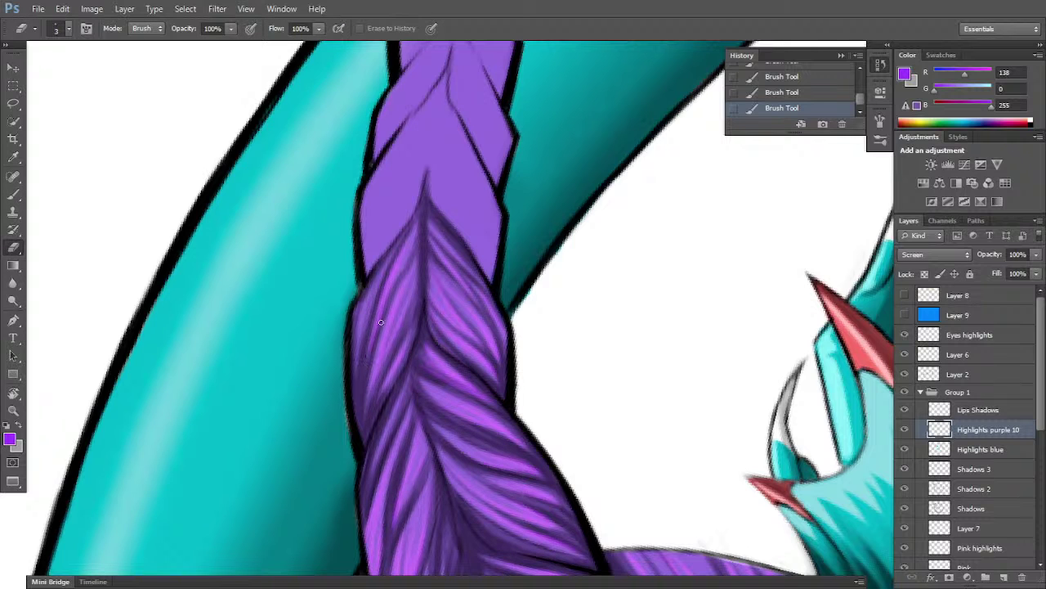
drag(380, 323, 395, 278)
key(b)
mouse_move(357, 337)
mouse_down()
mouse_move(357, 364)
mouse_move(390, 255)
mouse_up()
drag(367, 307, 413, 227)
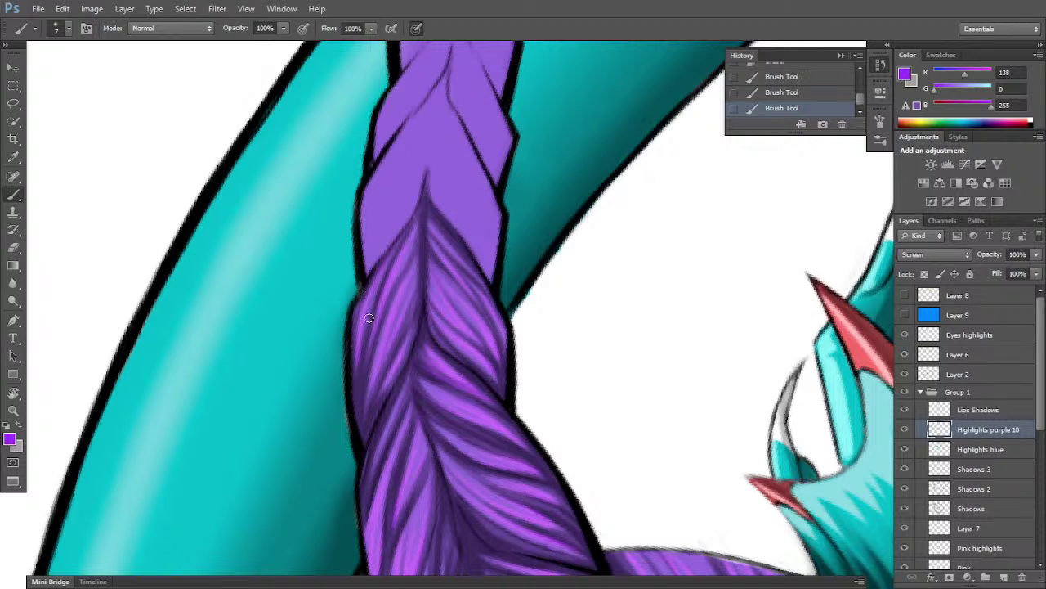
key(e)
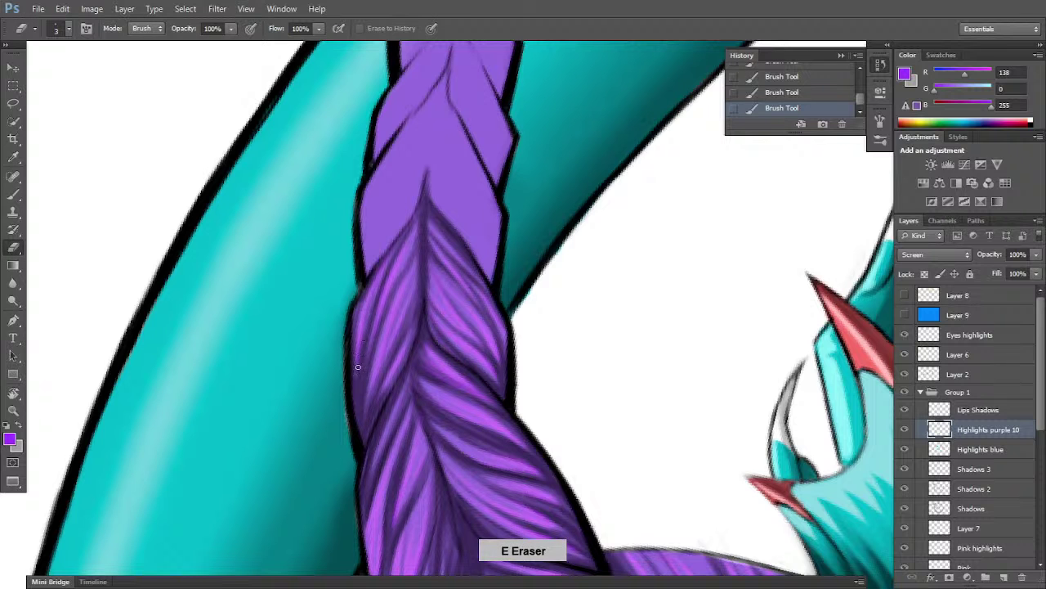
drag(357, 367, 366, 307)
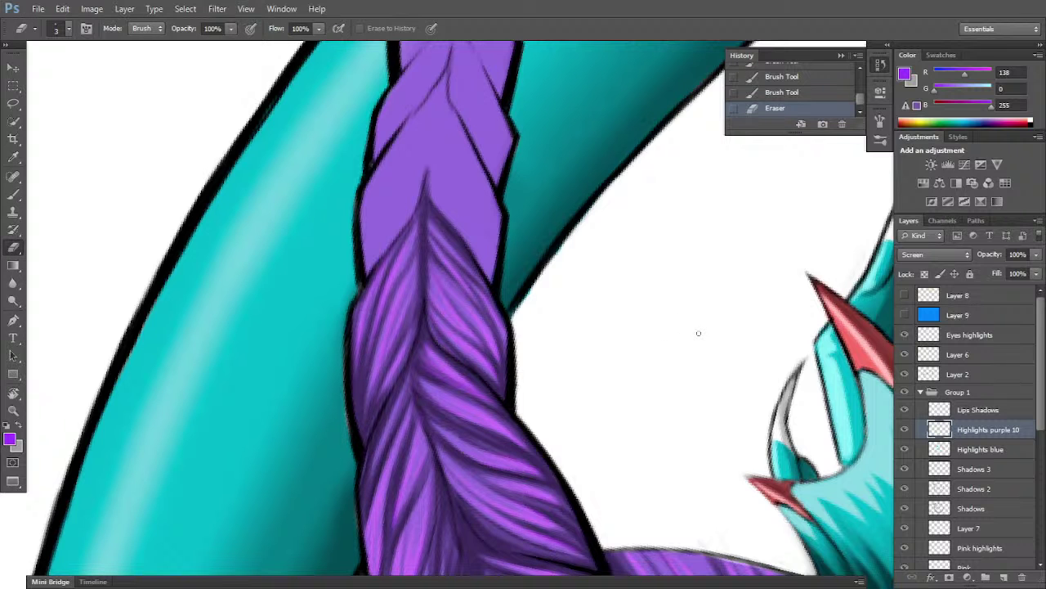
- Add further purple highlight strands towards the tip of the segment's right half on the Highlights purple 10 layer
key(r)
mouse_move(675, 381)
mouse_down()
mouse_move(665, 430)
mouse_move(575, 528)
mouse_move(420, 455)
mouse_up()
key(b)
drag(559, 280, 649, 220)
- Examine the shaded braid segments against the whole figure and the rest of the unshaded braid
key(r)
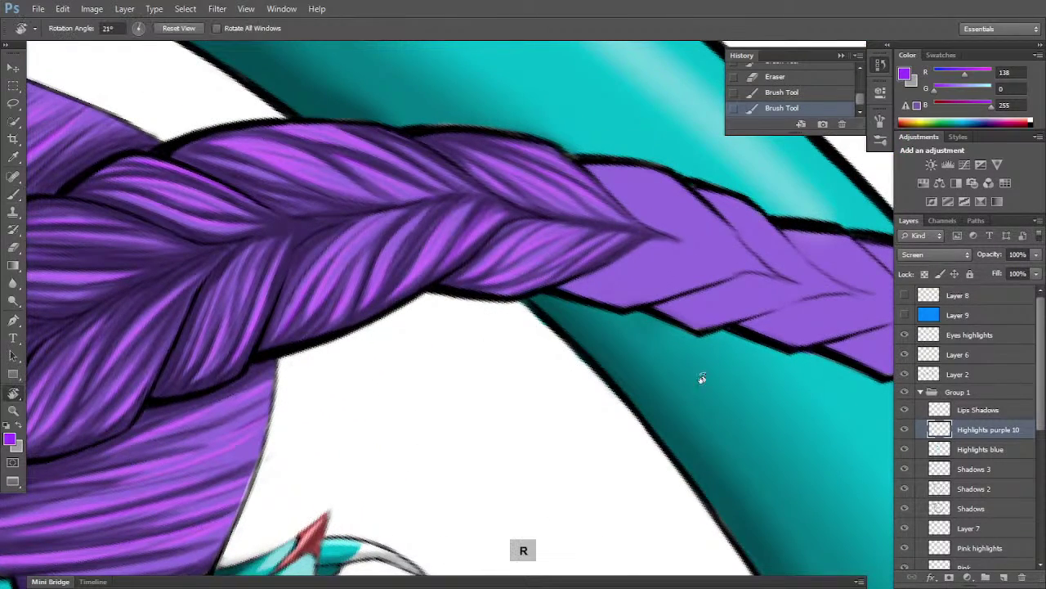
mouse_move(698, 376)
mouse_down()
mouse_move(754, 252)
mouse_move(722, 172)
mouse_up()
key(space)
drag(665, 301, 627, 404)
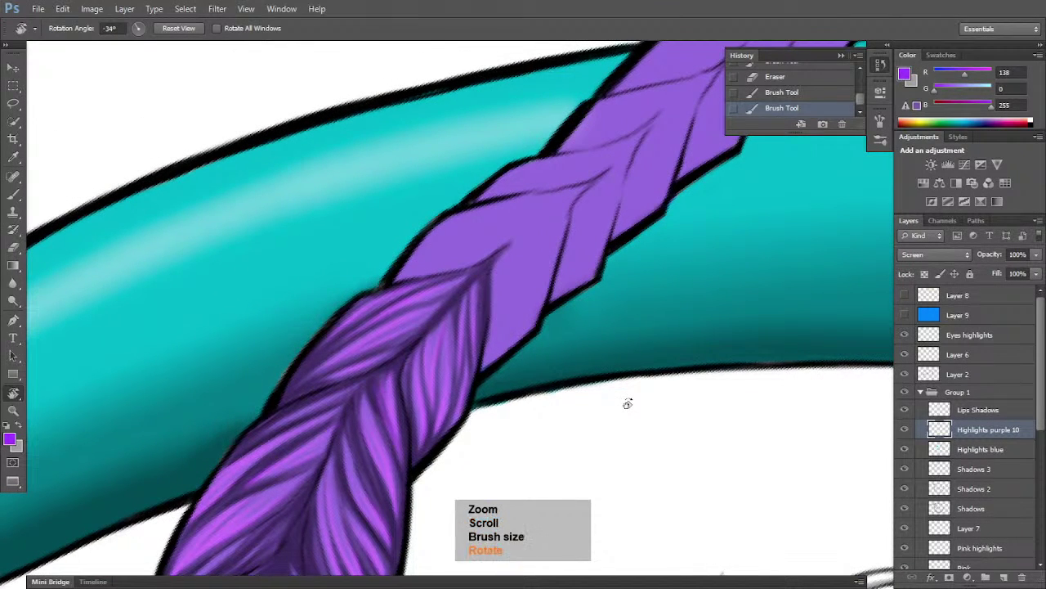
key(ctrl+minus)
key(ctrl+minus)
key(ctrl+minus)
key(ctrl+minus)
scroll(627, 404, down, 2)
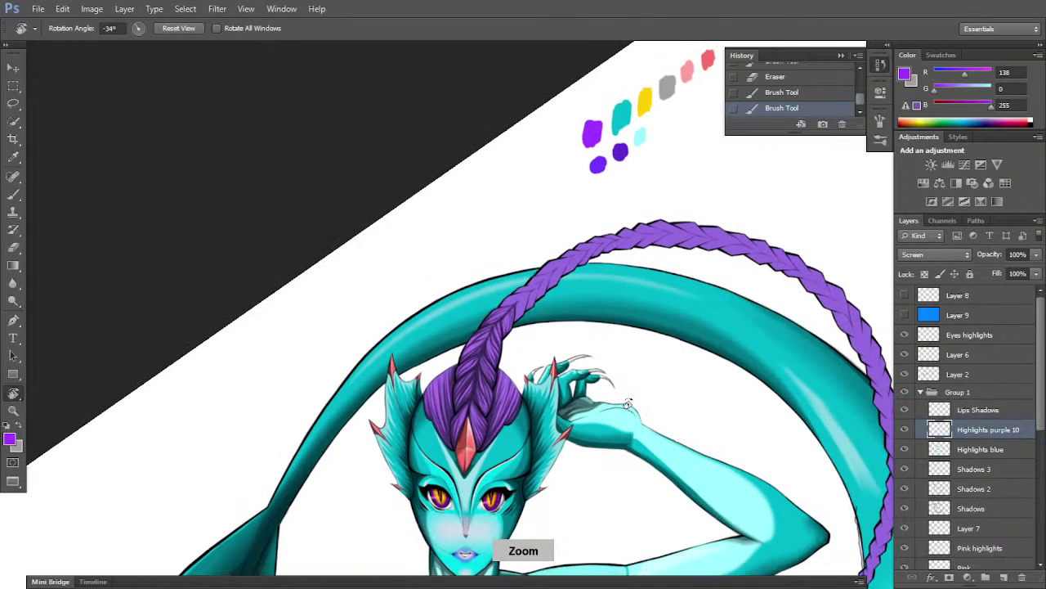
- Add a new layer named Gray Highlights above Highlights purple 10 and set its blend mode to Screen
scroll(627, 403, up, 5)
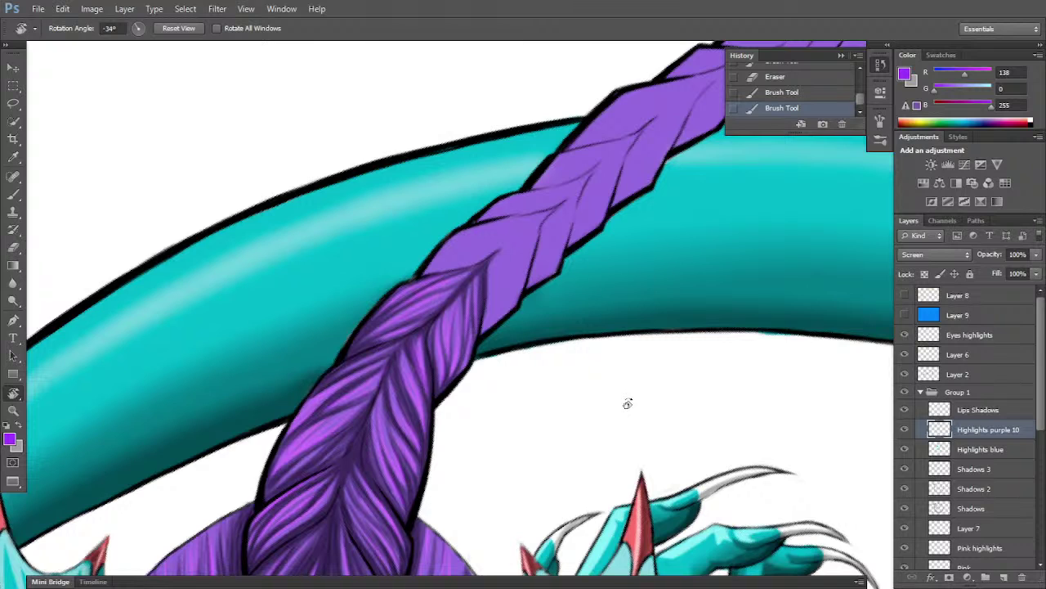
click(1004, 577)
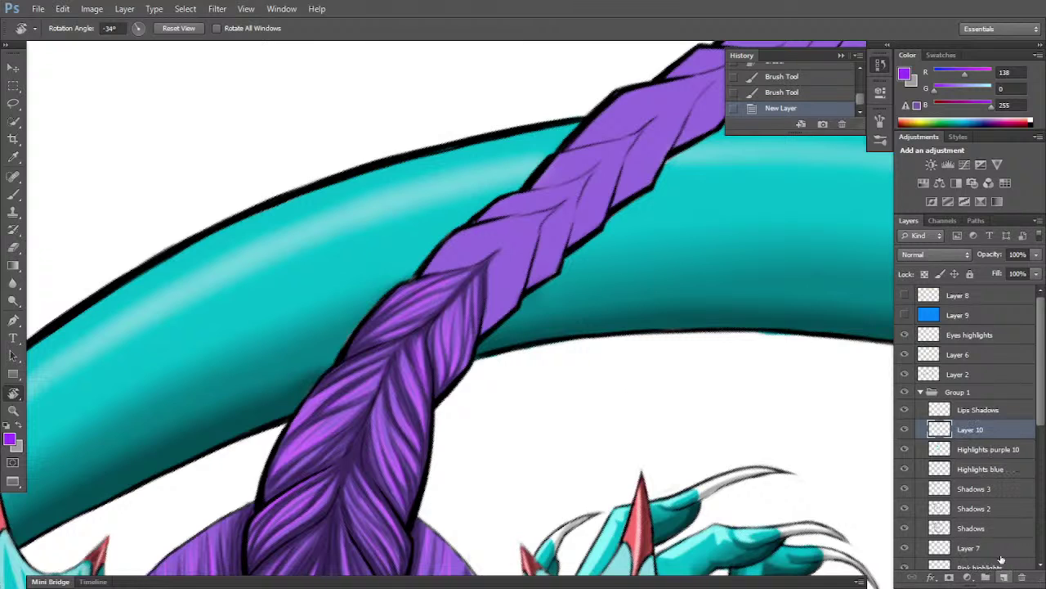
double_click(973, 430)
text(H)
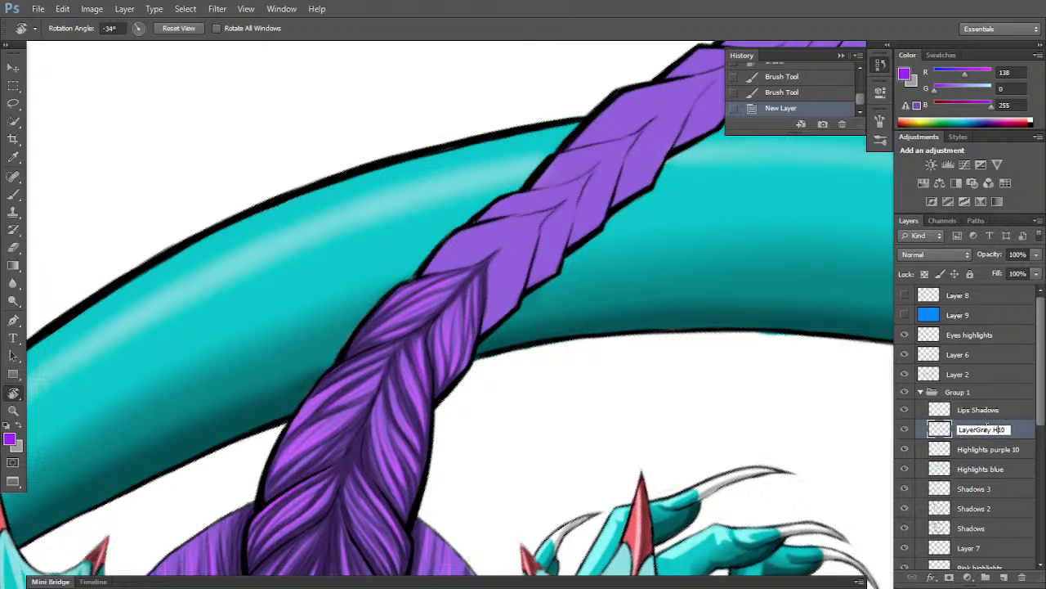
text(igh)
text(;lihghts)
key(BackSpace)
key(BackSpace)
key(BackSpace)
key(BackSpace)
key(BackSpace)
text(lights)
key(Delete)
key(Delete)
key(Home)
key(Delete)
key(Delete)
key(Delete)
key(Delete)
key(Delete)
key(Return)
click(950, 251)
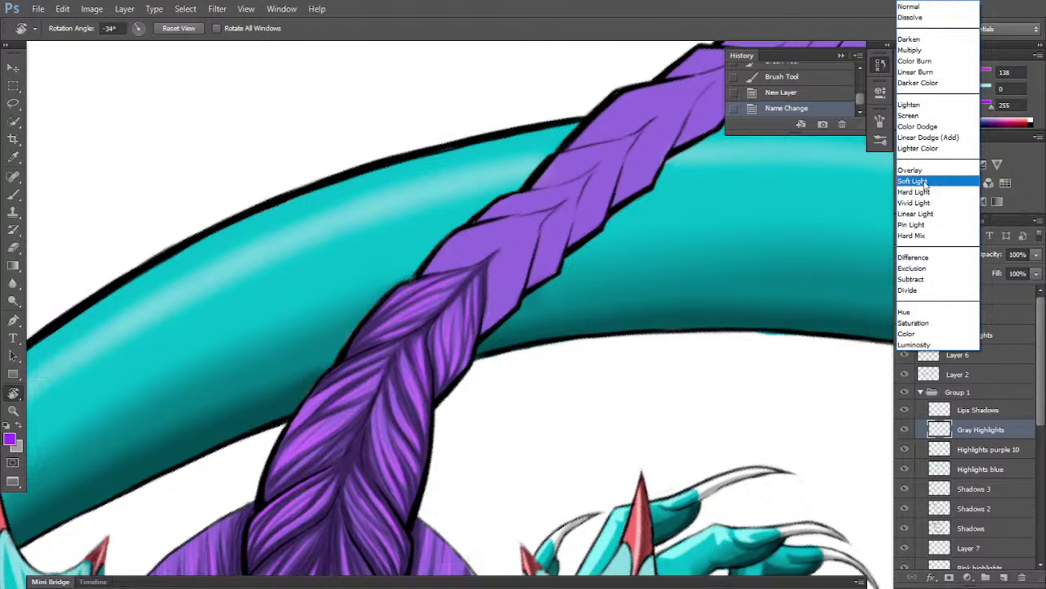
click(932, 117)
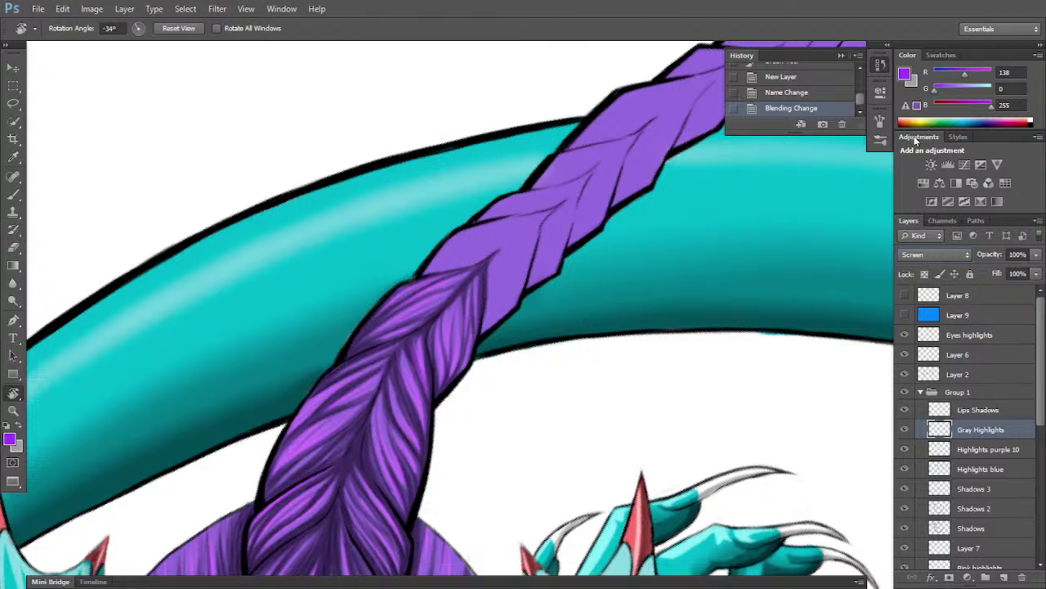
- Switch from purple to gray (144, 144, 144) and paint thin highlight strands on the lowest right braid strand beside the red gem
key(space)
drag(373, 402, 554, 140)
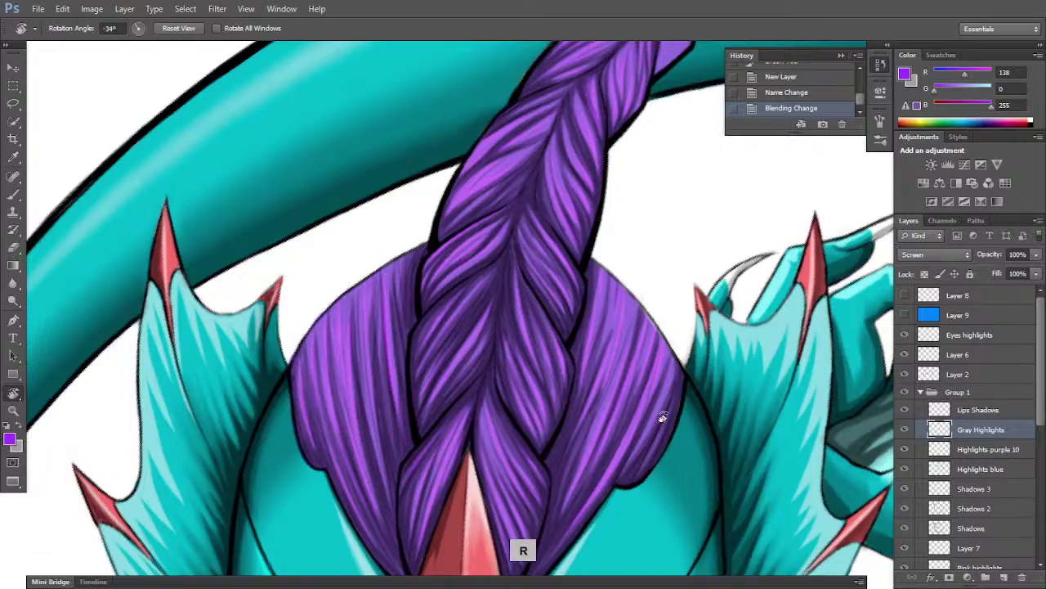
drag(662, 417, 493, 482)
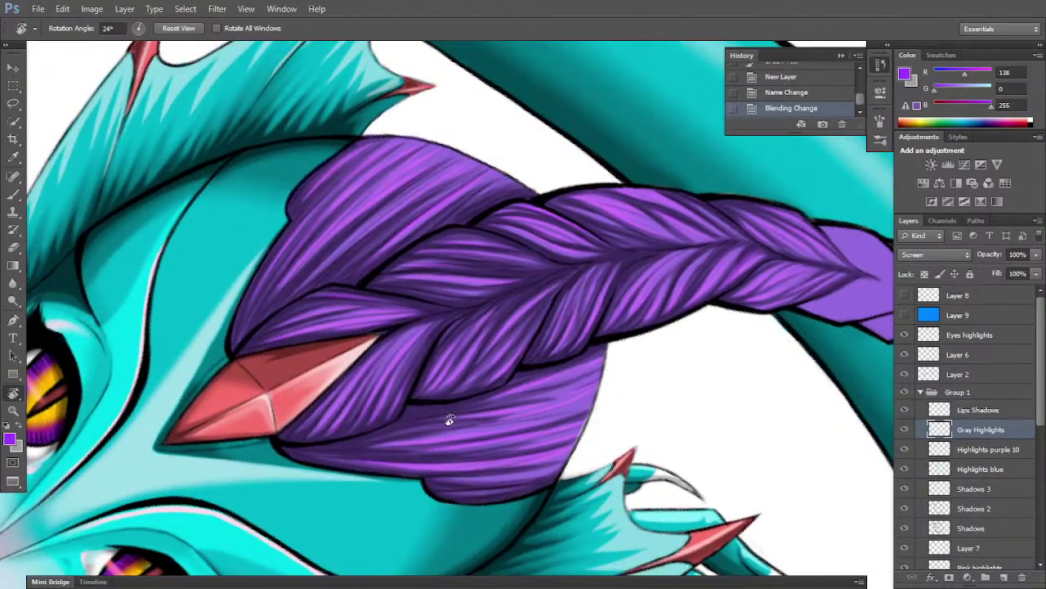
scroll(454, 420, up, 2)
key(b)
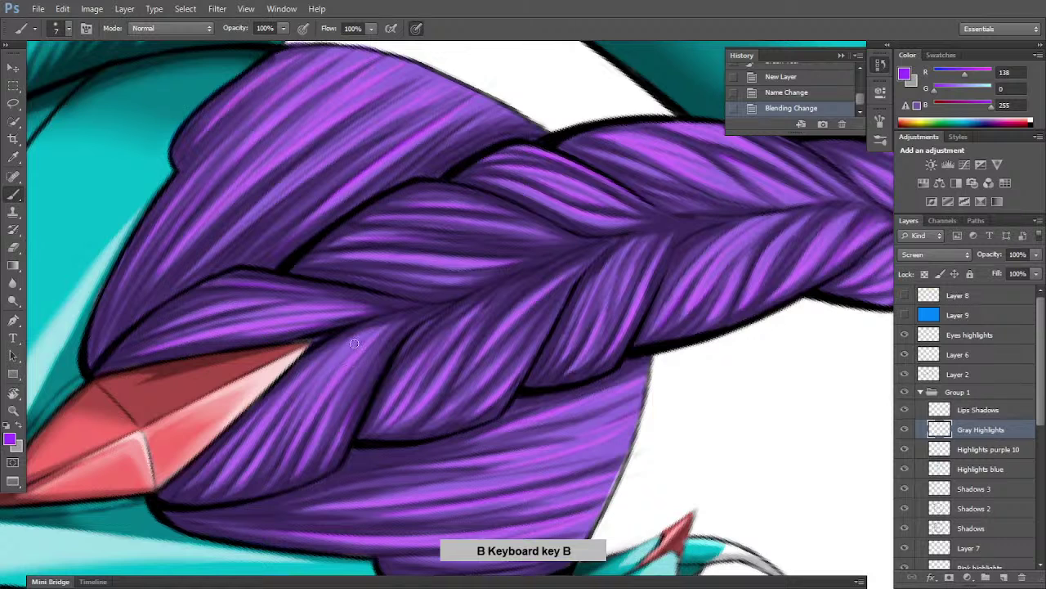
drag(298, 417, 358, 343)
drag(316, 393, 369, 329)
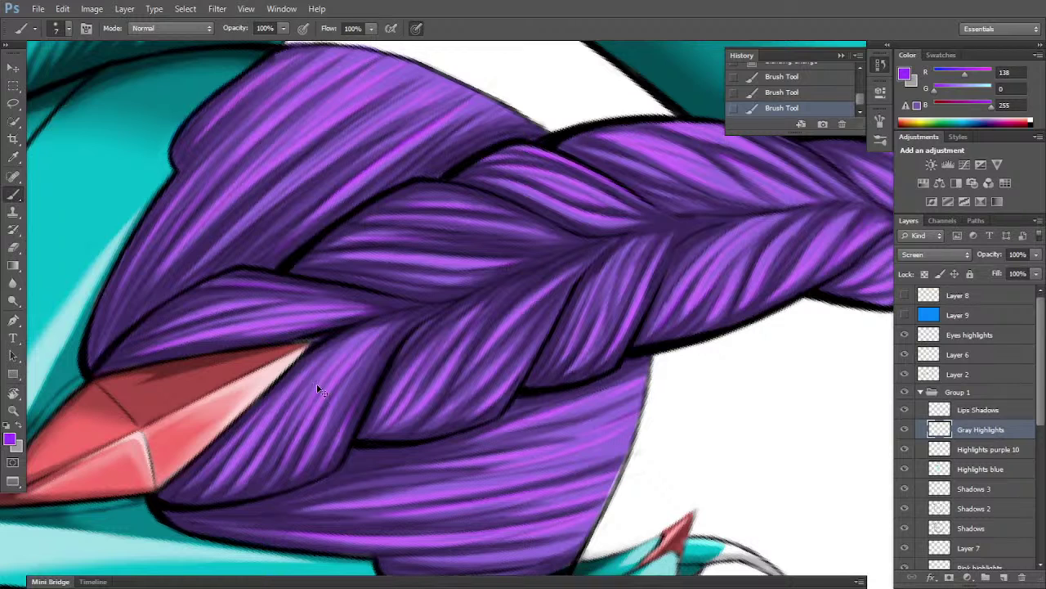
key(ctrl+z)
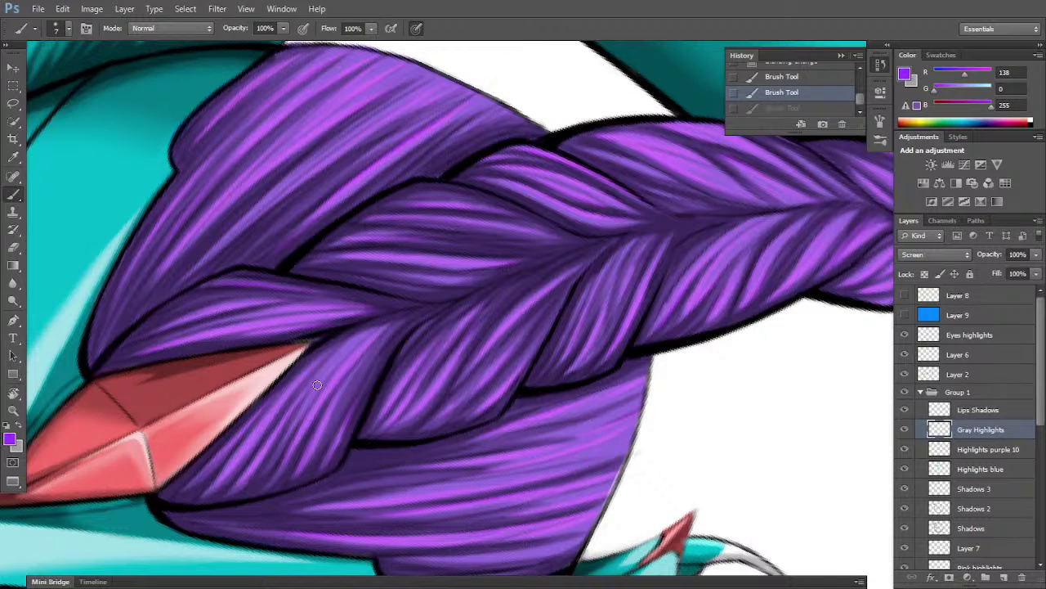
key(x)
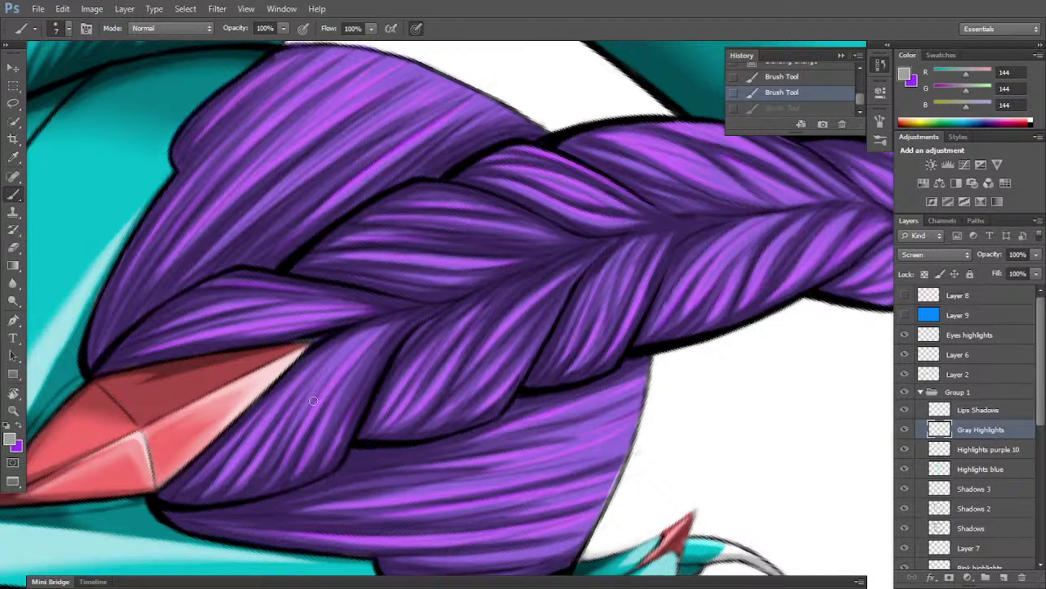
drag(290, 435, 351, 345)
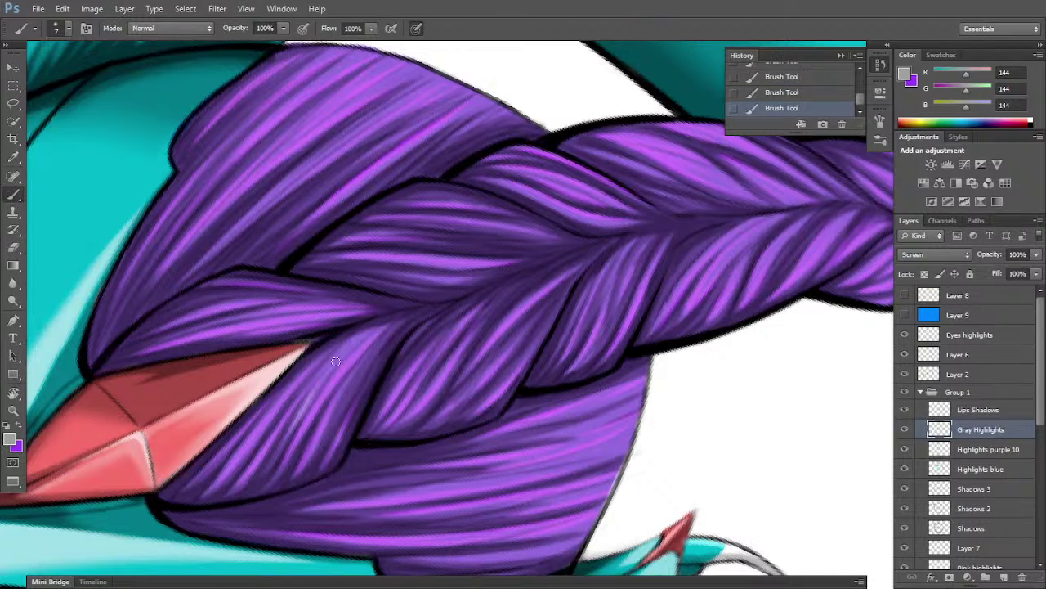
drag(317, 387, 361, 337)
- Paint thin gray highlight strands on the lowest left braid strand beside the red gem
key(r)
mouse_move(595, 384)
mouse_down()
mouse_move(600, 336)
mouse_move(568, 264)
mouse_move(628, 291)
mouse_up()
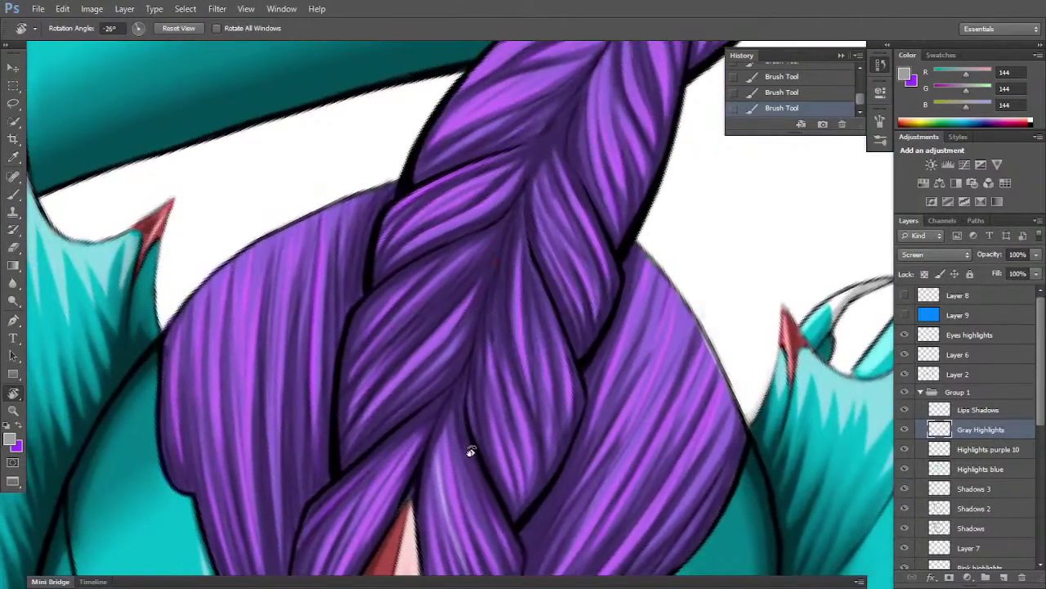
key(space)
drag(452, 429, 505, 268)
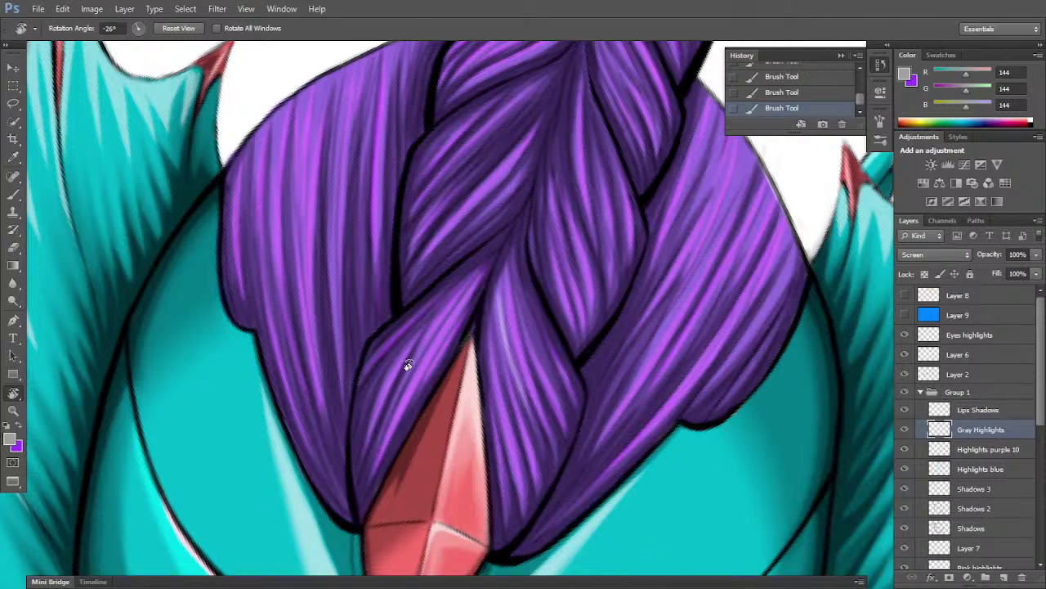
key(b)
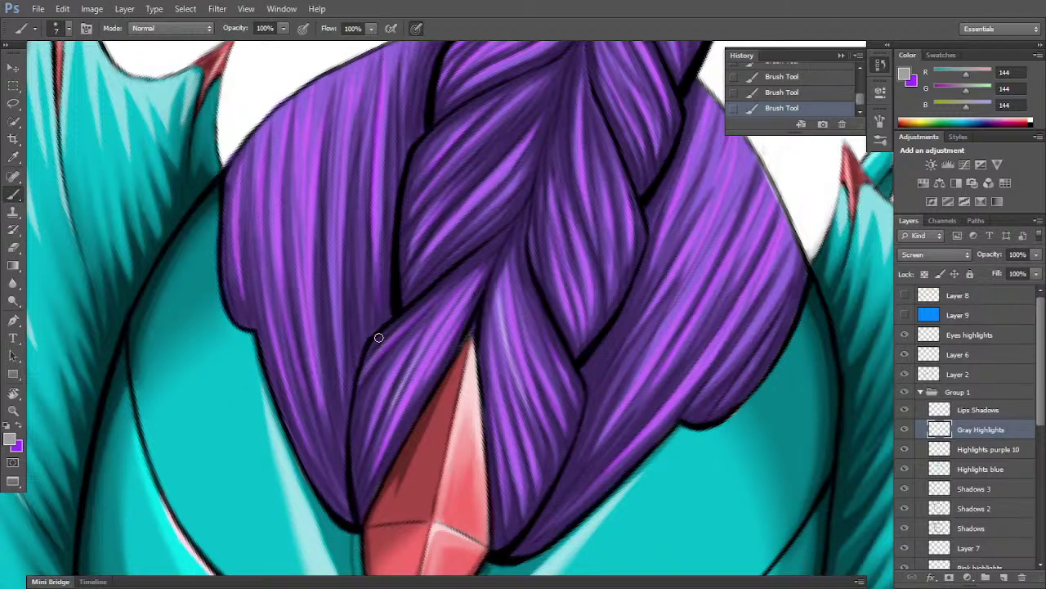
- Paint long gray highlight strands along the inner half of the loose hair section left of the braid
key(r)
key(space)
drag(396, 259, 384, 299)
key(r)
key(b)
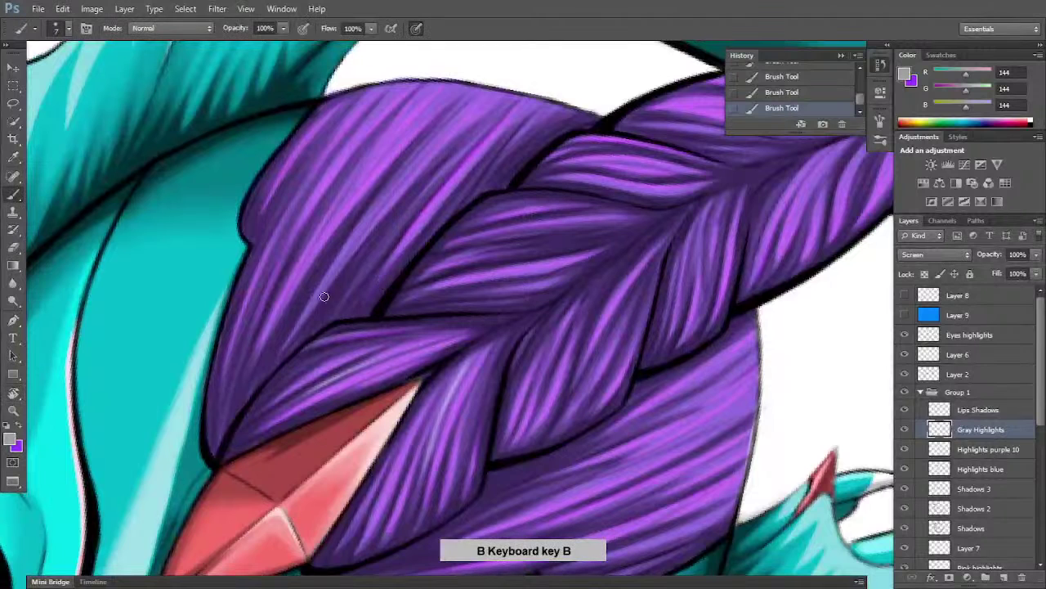
mouse_move(300, 325)
mouse_down()
mouse_move(393, 188)
mouse_move(324, 282)
mouse_move(380, 201)
mouse_move(362, 224)
mouse_move(431, 142)
mouse_move(341, 264)
mouse_move(446, 136)
mouse_move(367, 218)
mouse_up()
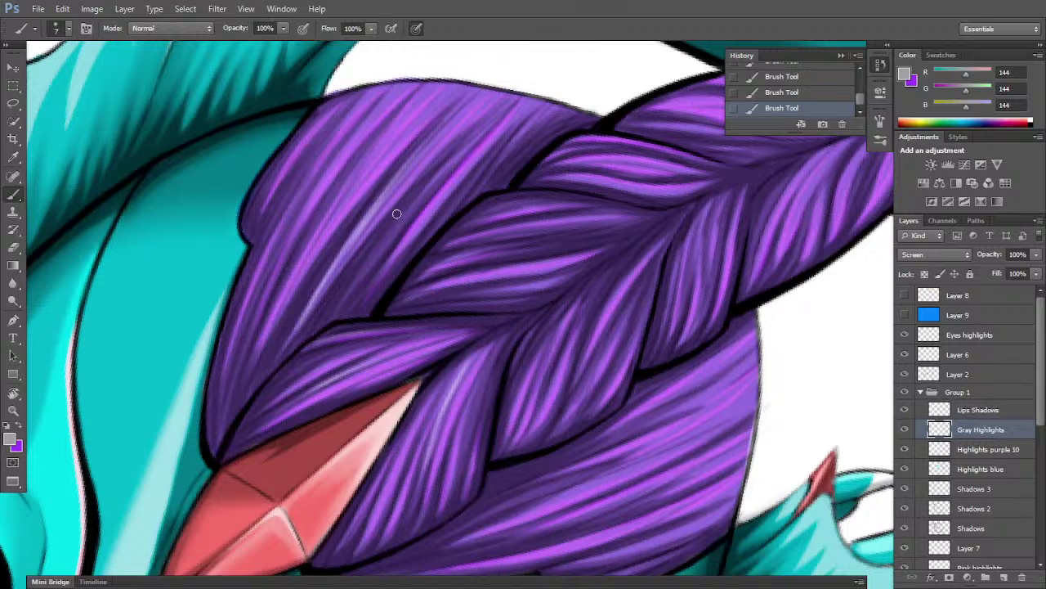
drag(366, 270, 419, 198)
- Add further gray highlight strands across the upper part of the left hair section
key(r)
drag(599, 280, 602, 180)
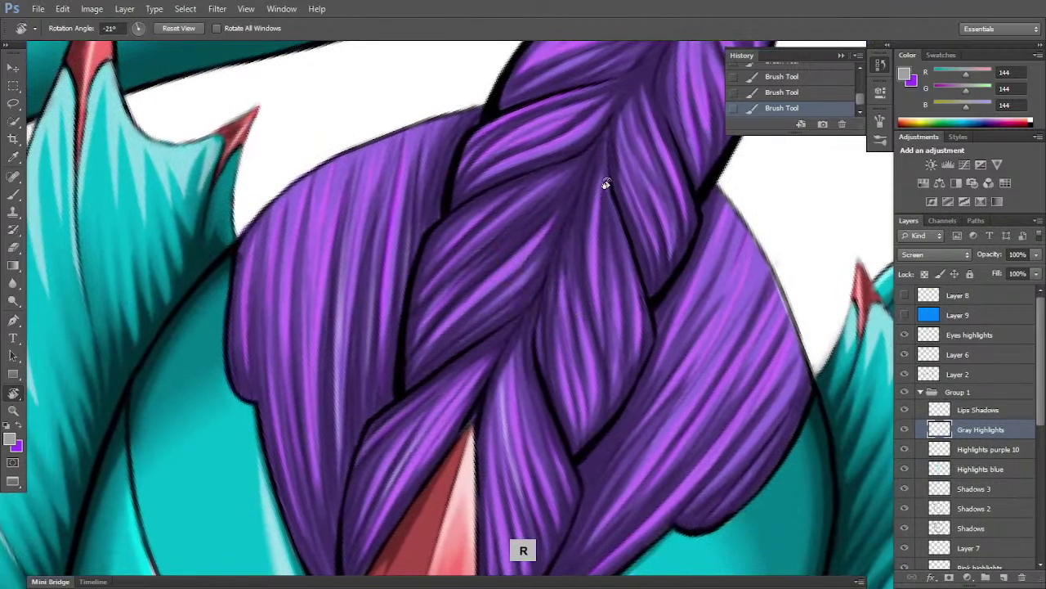
key(b)
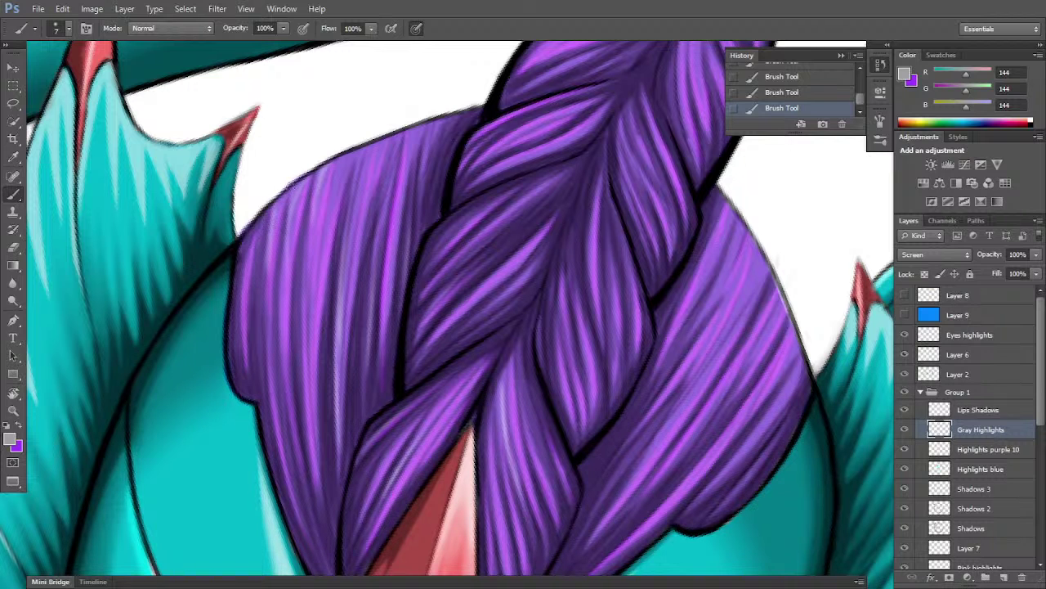
key(r)
drag(560, 286, 533, 447)
key(b)
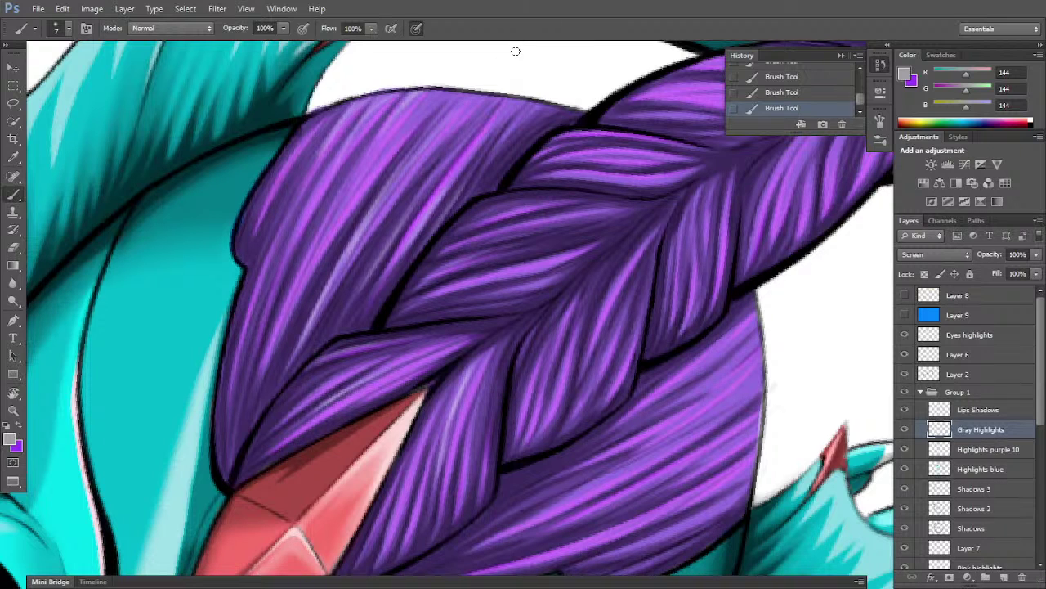
- Thin the gray strands near the outer edge of the left hair section with the Eraser
key(r)
drag(516, 51, 626, 221)
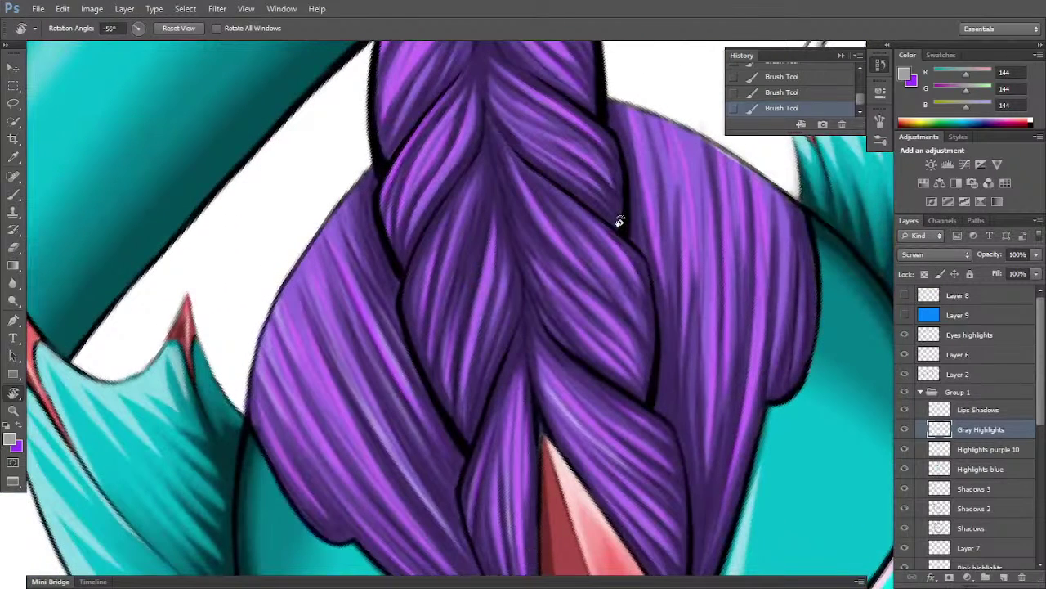
key(b)
key(e)
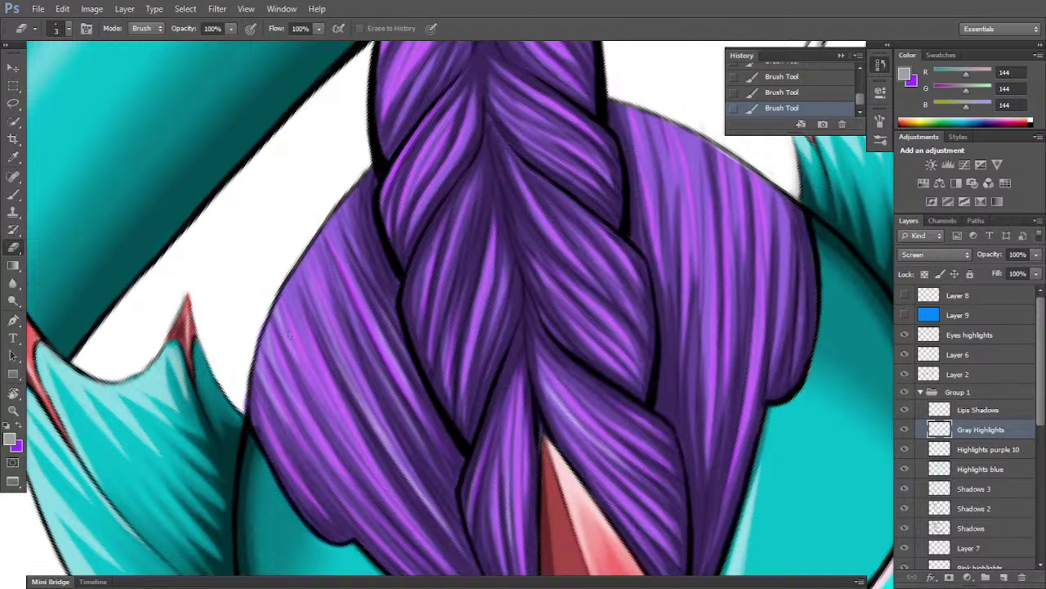
drag(267, 272, 274, 310)
drag(296, 364, 269, 232)
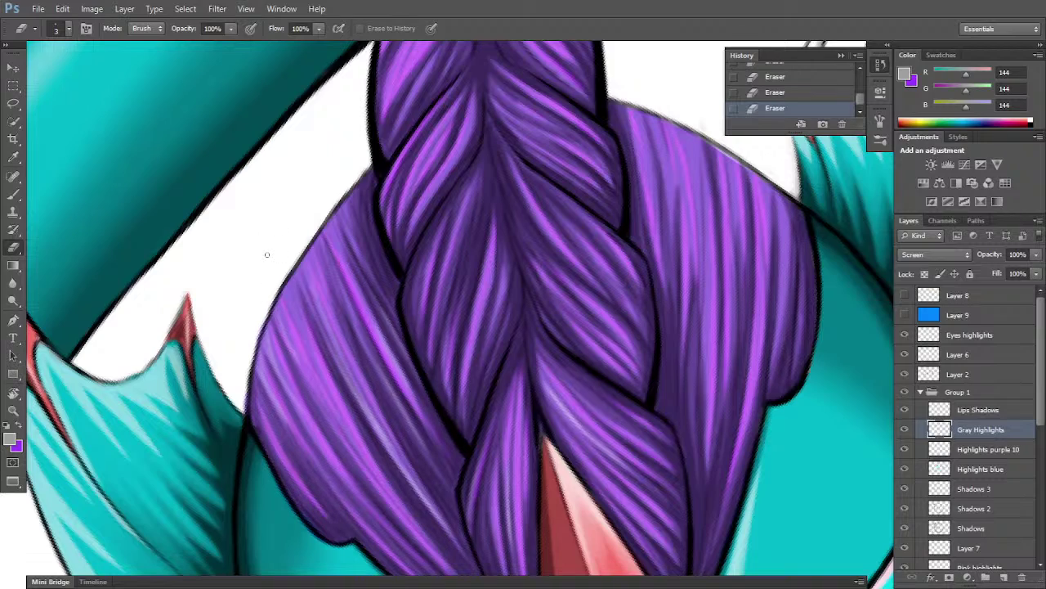
- Add short gray highlight strands running inward from the outer rim of the left hair section
key(r)
drag(264, 252, 522, 153)
key(space)
drag(467, 410, 389, 278)
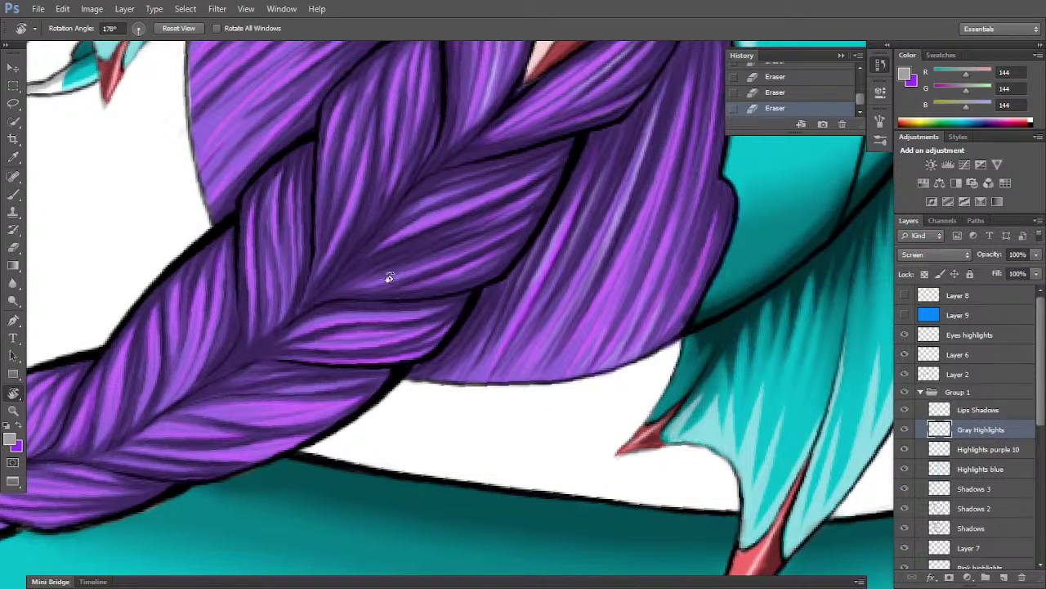
key(b)
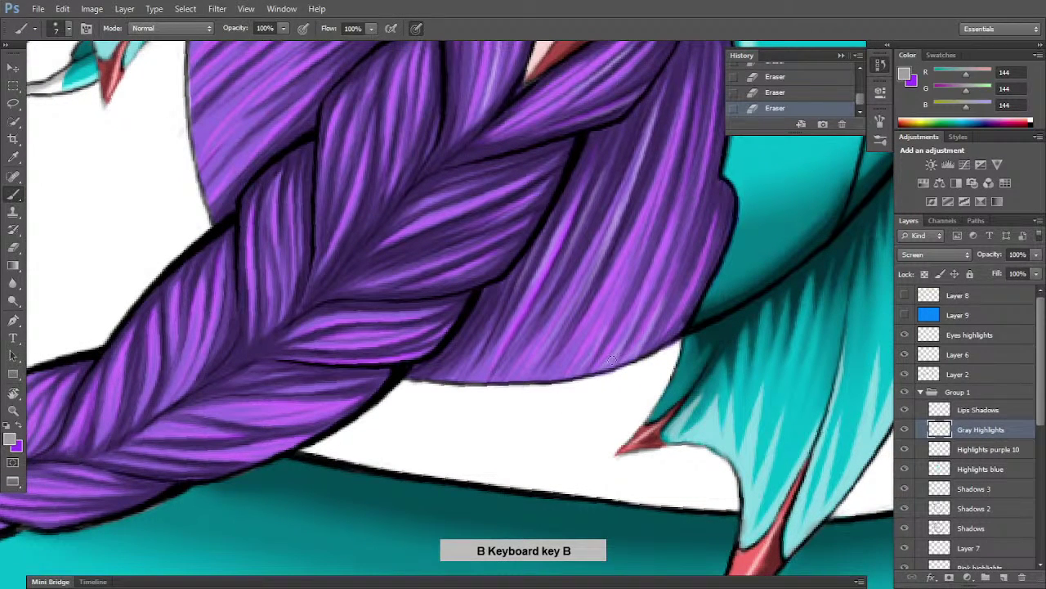
drag(552, 380, 589, 324)
drag(569, 358, 593, 306)
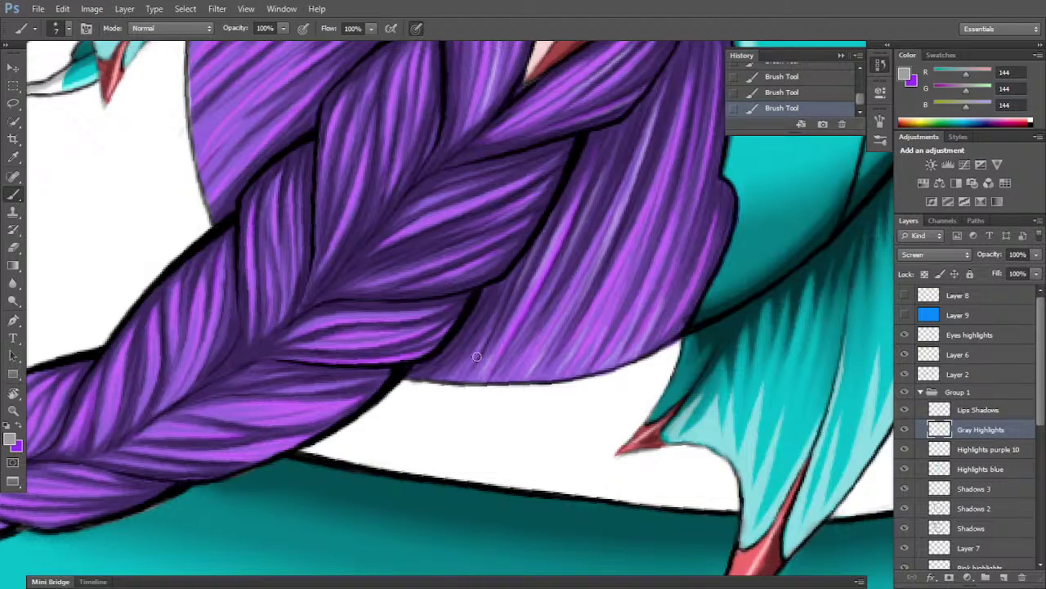
- Paint long gray highlight strands across the middle of the loose hair section right of the braid
key(r)
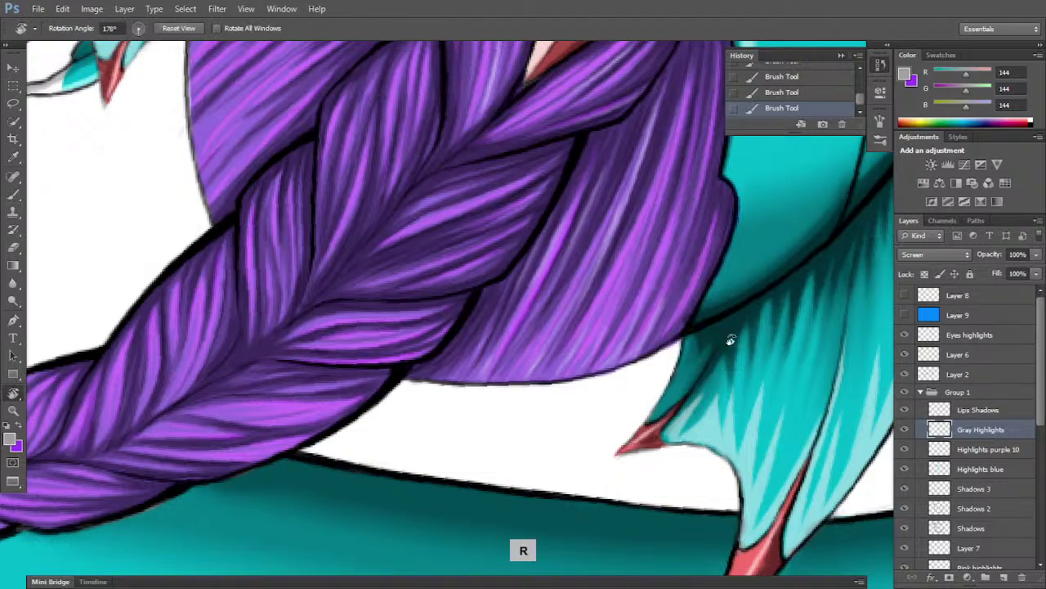
drag(731, 340, 332, 278)
key(space)
drag(691, 408, 494, 198)
key(r)
drag(706, 385, 714, 340)
key(b)
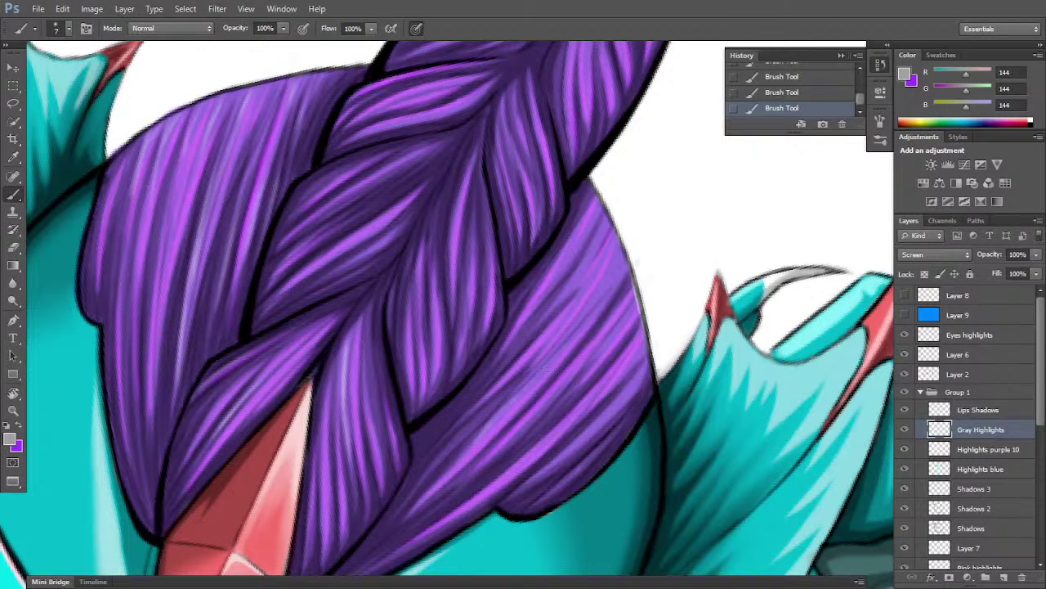
drag(502, 416, 613, 289)
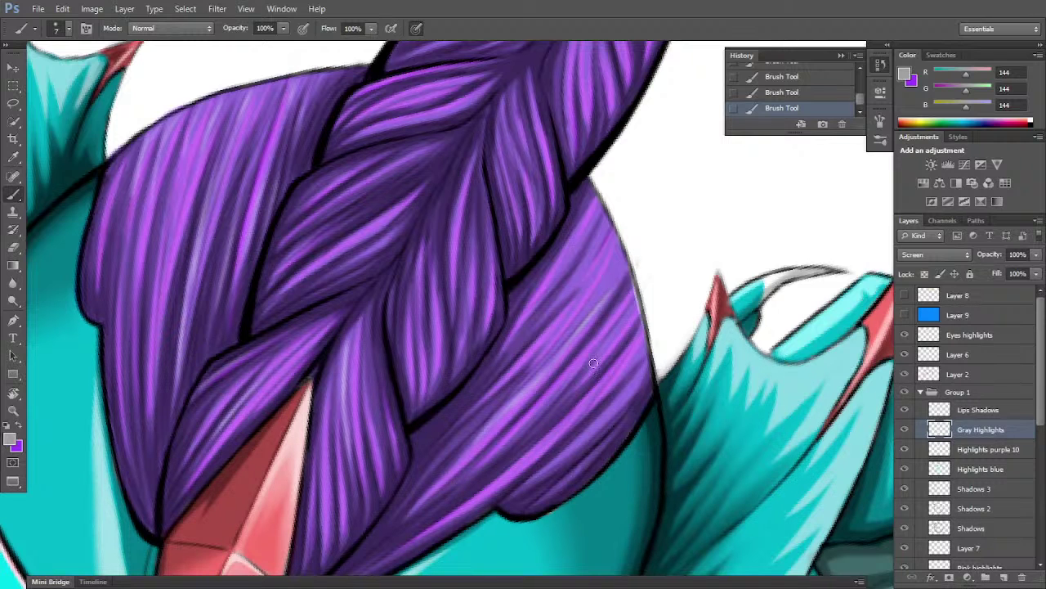
mouse_move(601, 348)
mouse_down()
mouse_move(630, 308)
mouse_move(644, 256)
mouse_up()
- Add gray highlight strands beside the braid and towards the lower edge of the right hair section
drag(517, 331, 585, 243)
drag(532, 315, 594, 211)
drag(541, 299, 579, 241)
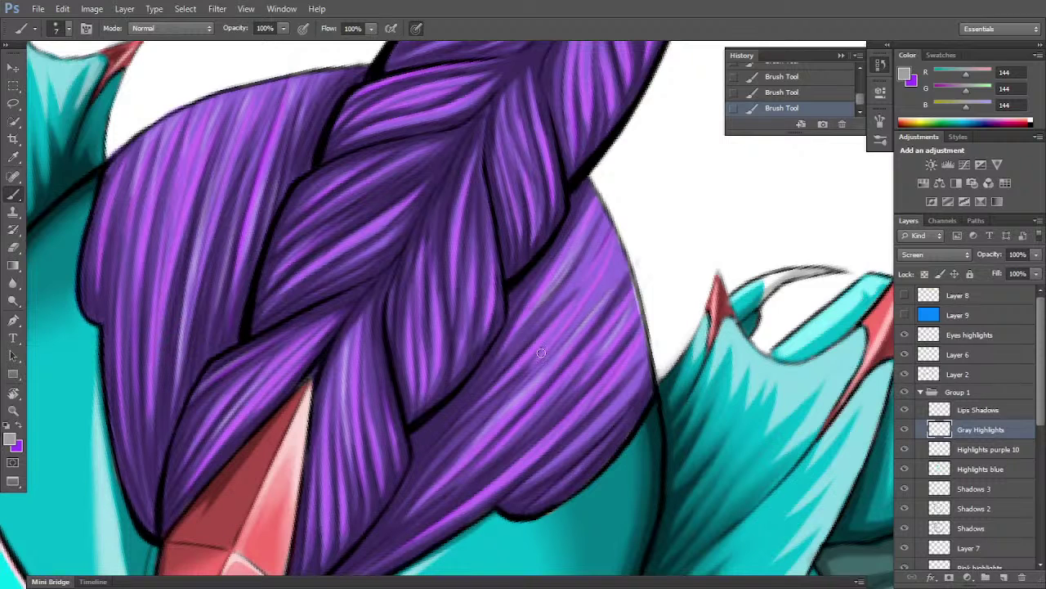
drag(548, 343, 596, 264)
drag(561, 459, 627, 389)
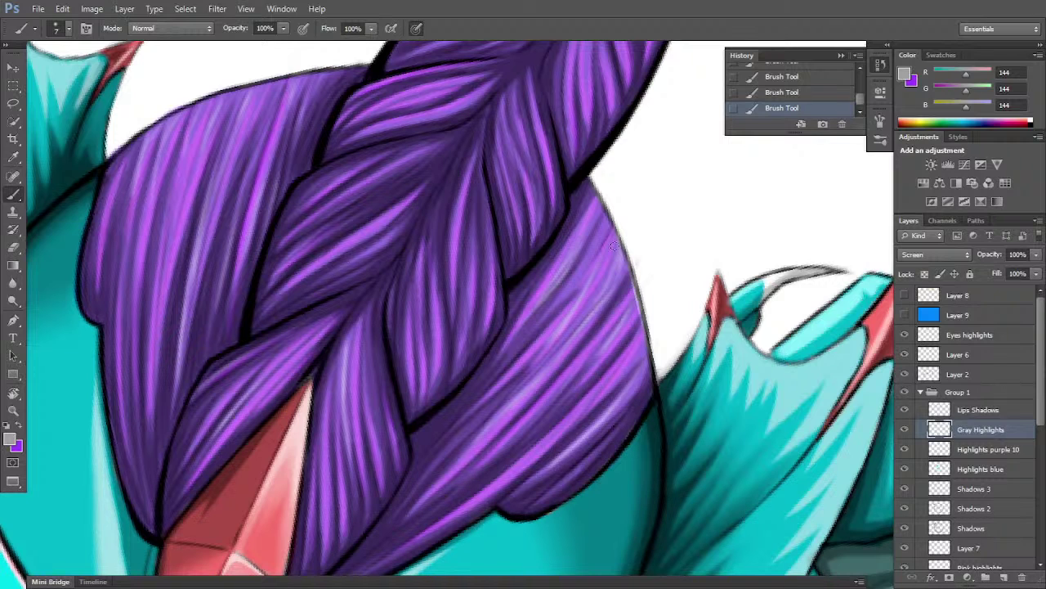
- Trim the gray strands near the outer edge of the right hair section with the Eraser
key(e)
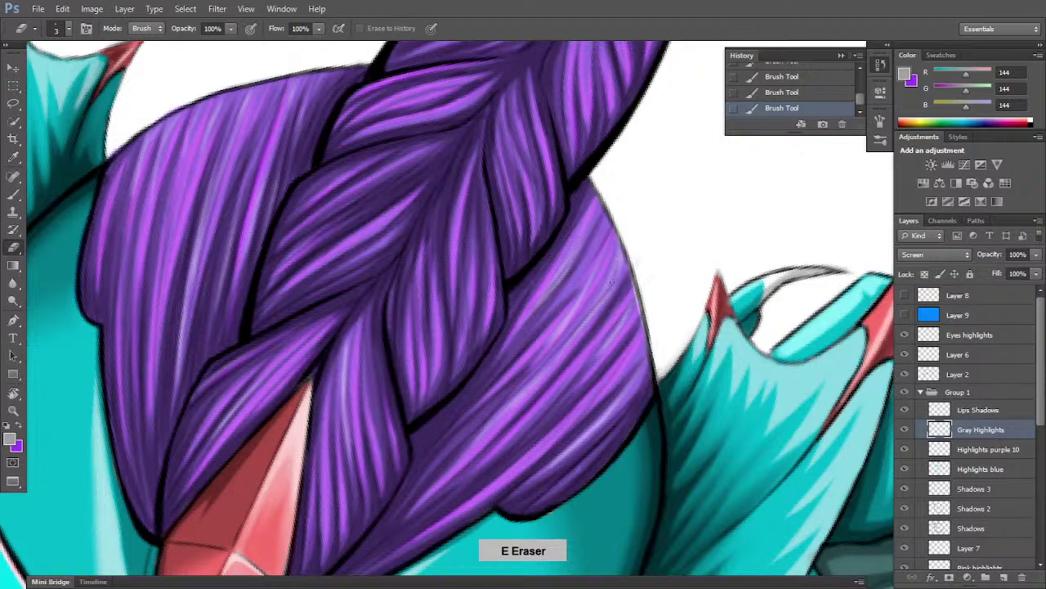
drag(612, 282, 621, 259)
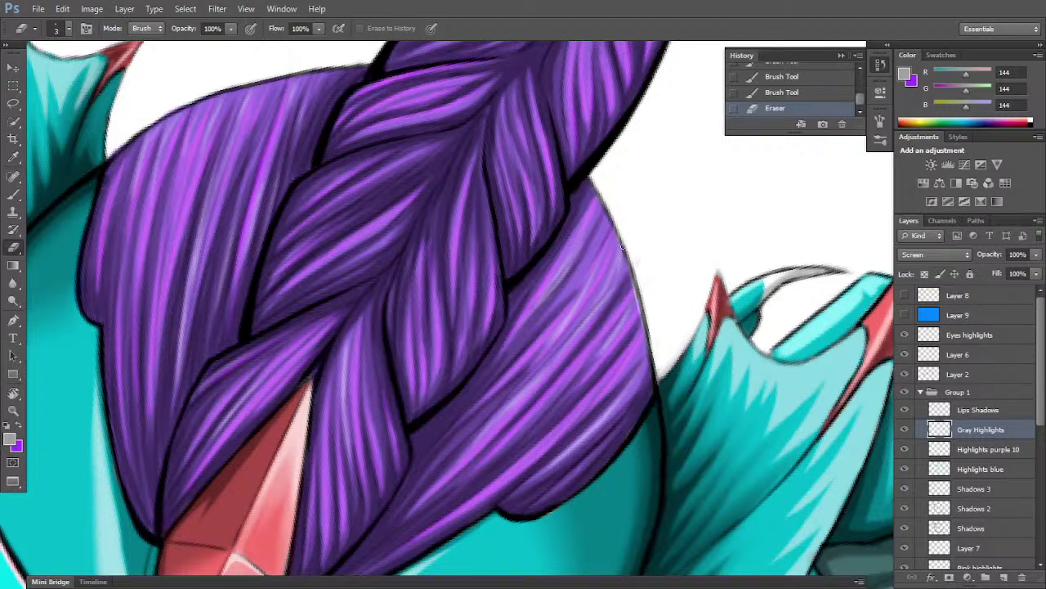
drag(622, 258, 615, 273)
key(b)
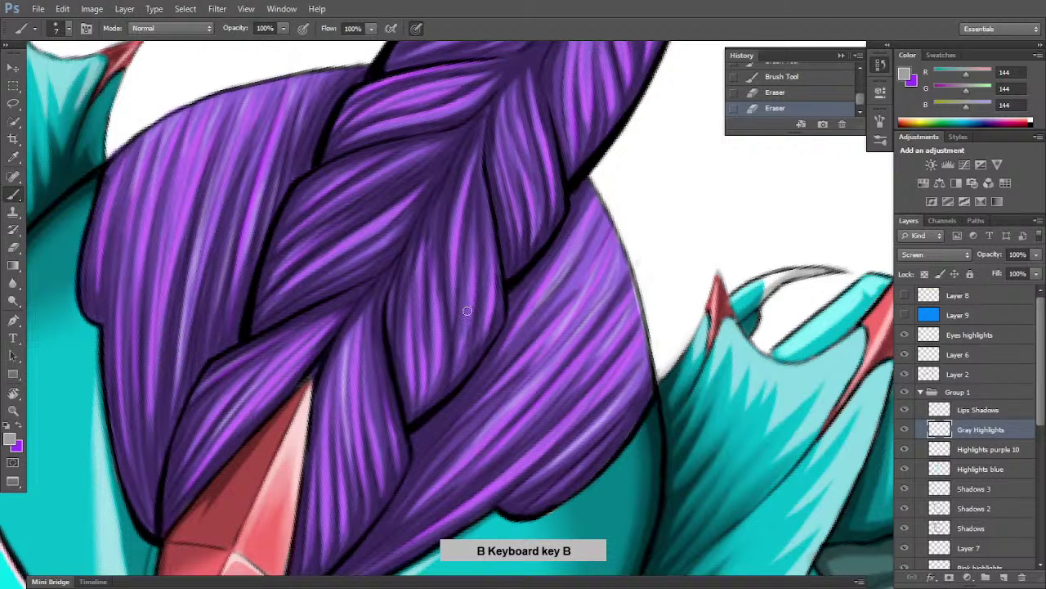
- Paint gray highlight strands on the third left braid strand up from the red gem
key(r)
mouse_move(466, 311)
mouse_down()
mouse_move(578, 408)
mouse_move(602, 401)
mouse_move(580, 368)
mouse_move(607, 294)
mouse_up()
key(b)
mouse_move(275, 292)
mouse_down()
mouse_move(304, 247)
mouse_move(277, 294)
mouse_move(339, 207)
mouse_up()
drag(288, 275, 311, 241)
drag(274, 302, 337, 212)
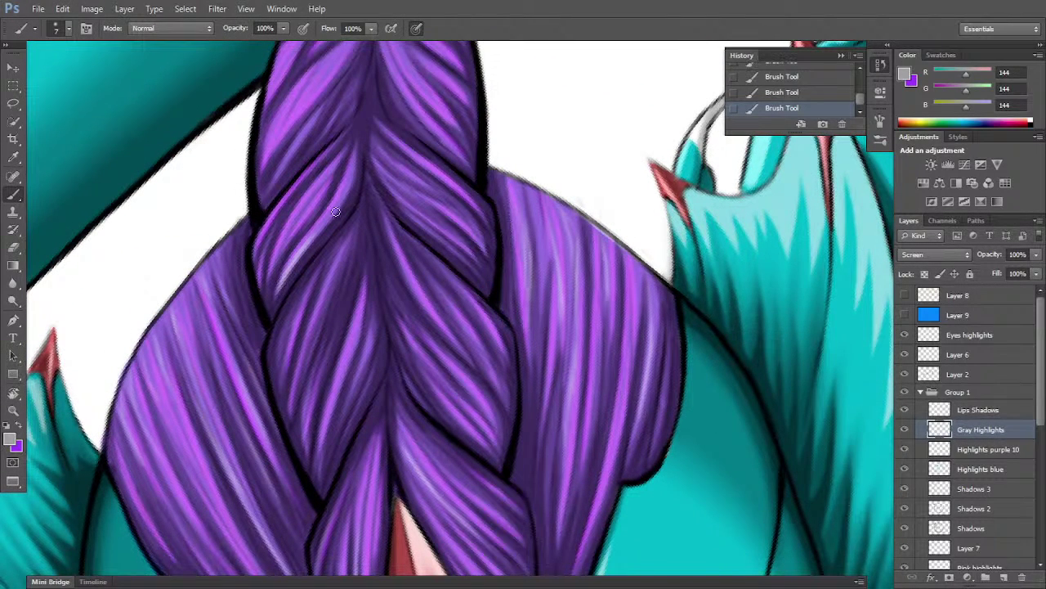
- Add more gray highlight strands through the middle of the third left braid strand up from the red gem
drag(296, 258, 343, 202)
drag(275, 266, 310, 190)
drag(284, 244, 330, 171)
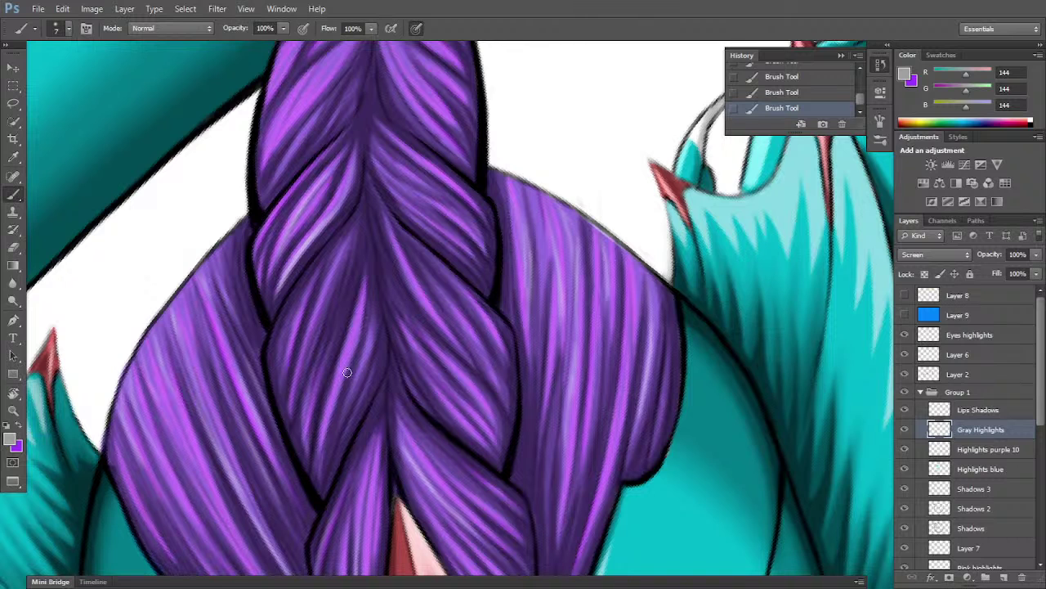
- Paint gray highlight strands on the inner half of the second left braid strand and trim their lower ends with the Eraser
drag(334, 407, 365, 307)
drag(344, 374, 363, 279)
drag(352, 420, 376, 369)
key(e)
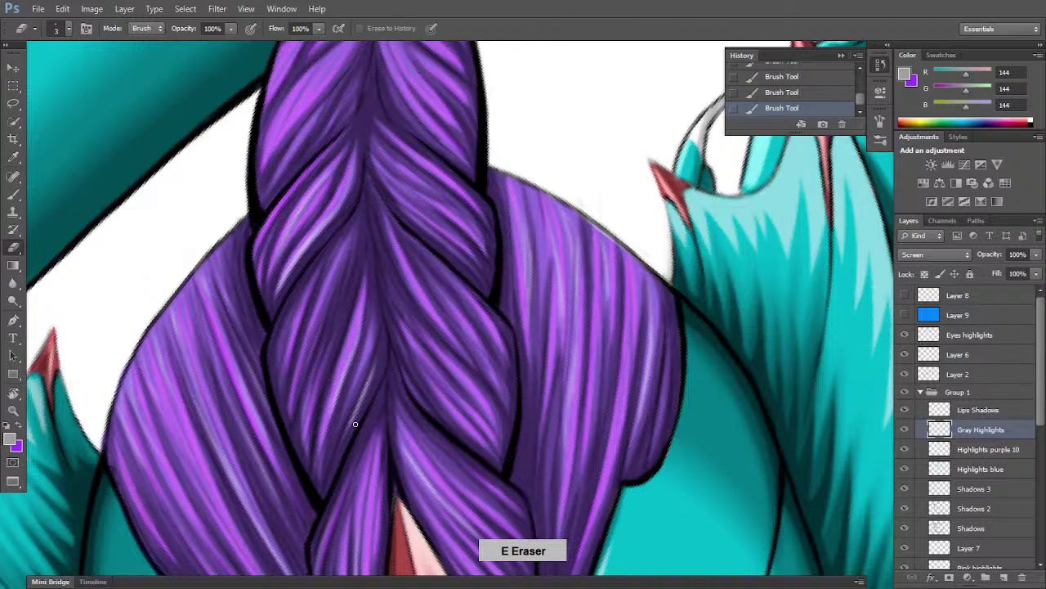
drag(360, 403, 348, 430)
key(b)
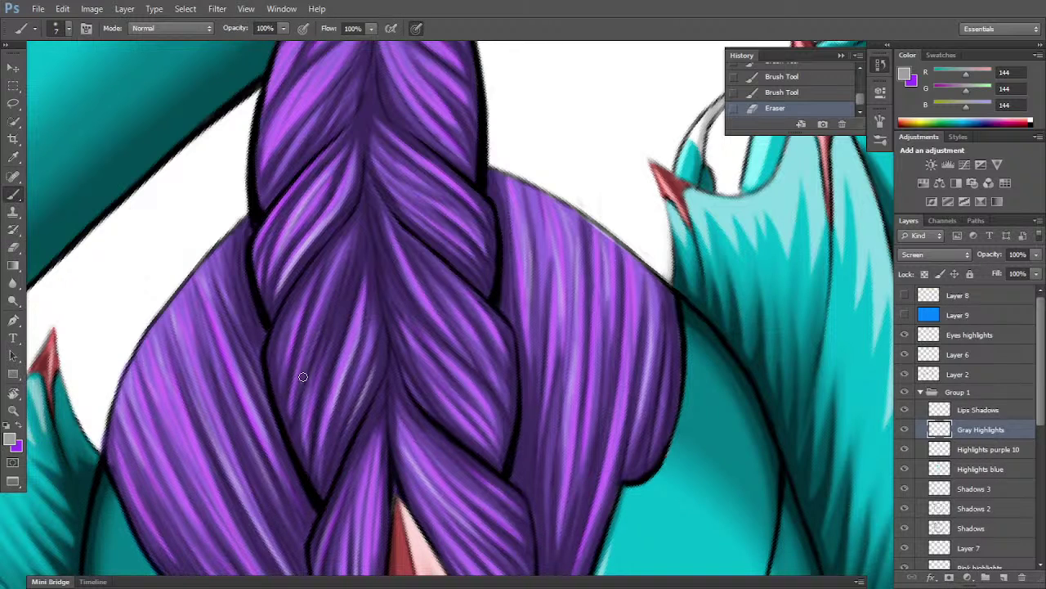
- Paint gray highlight strands on the outer half of the second left braid strand and thin them with the Eraser
drag(302, 378, 325, 317)
drag(302, 378, 324, 306)
drag(307, 360, 338, 265)
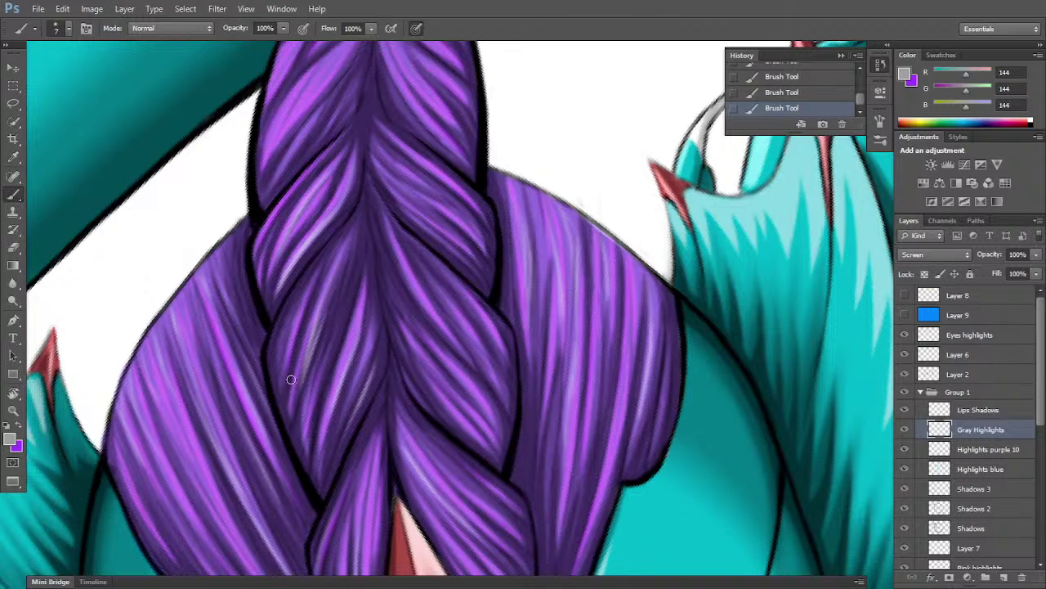
drag(281, 373, 309, 284)
key(e)
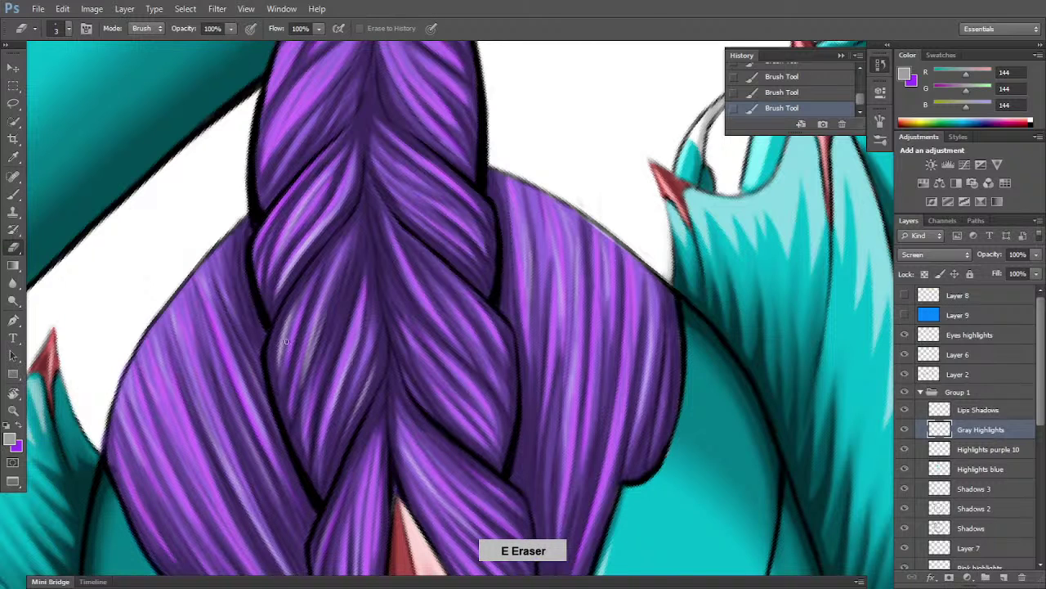
drag(285, 344, 298, 308)
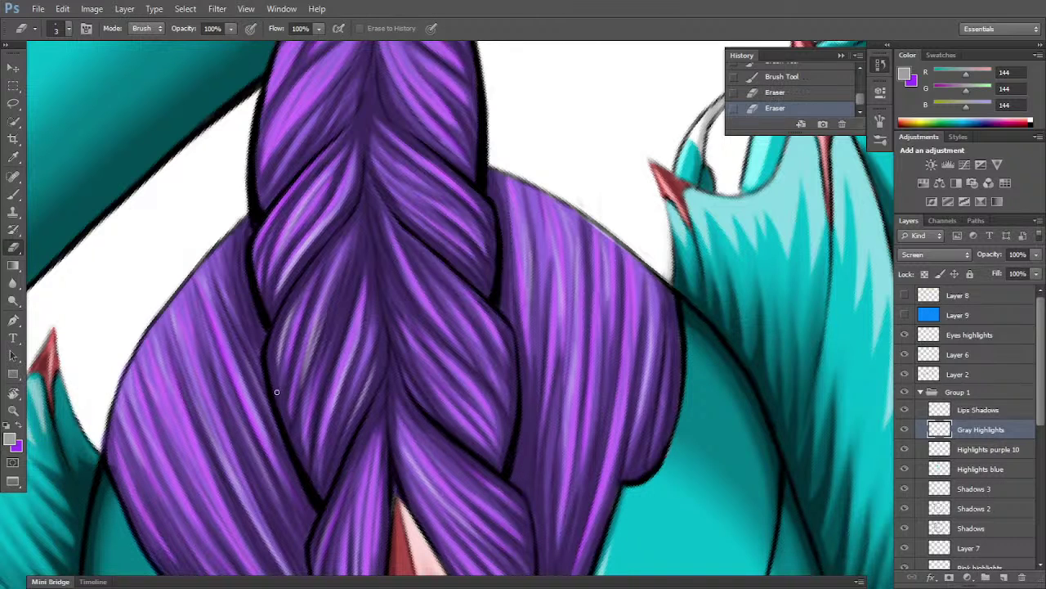
drag(276, 392, 278, 339)
- Paint gray highlight strands on the second right braid strand up from the red gem
key(space)
drag(372, 279, 313, 305)
key(r)
mouse_move(535, 391)
mouse_down()
mouse_move(439, 433)
mouse_move(398, 402)
mouse_up()
key(b)
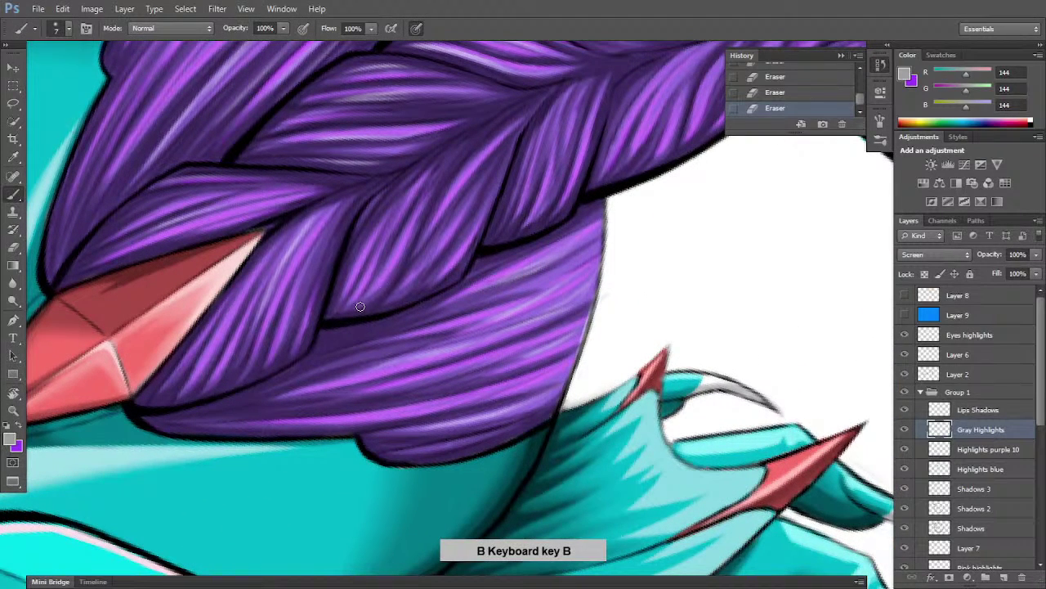
drag(361, 307, 397, 273)
mouse_move(365, 300)
mouse_down()
mouse_move(394, 269)
mouse_move(359, 307)
mouse_move(401, 258)
mouse_move(357, 312)
mouse_move(410, 245)
mouse_up()
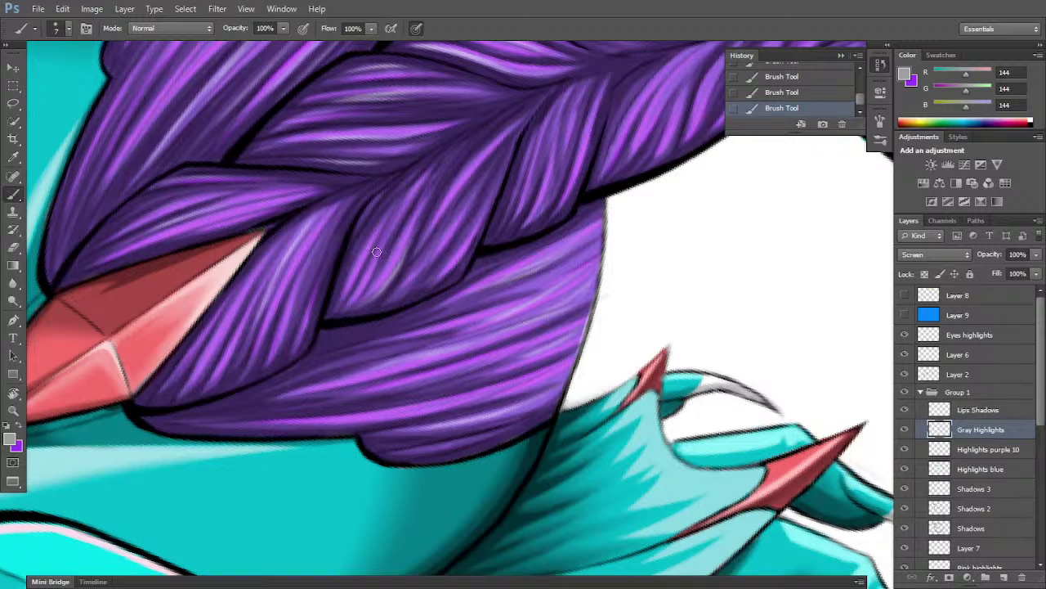
drag(363, 299, 392, 252)
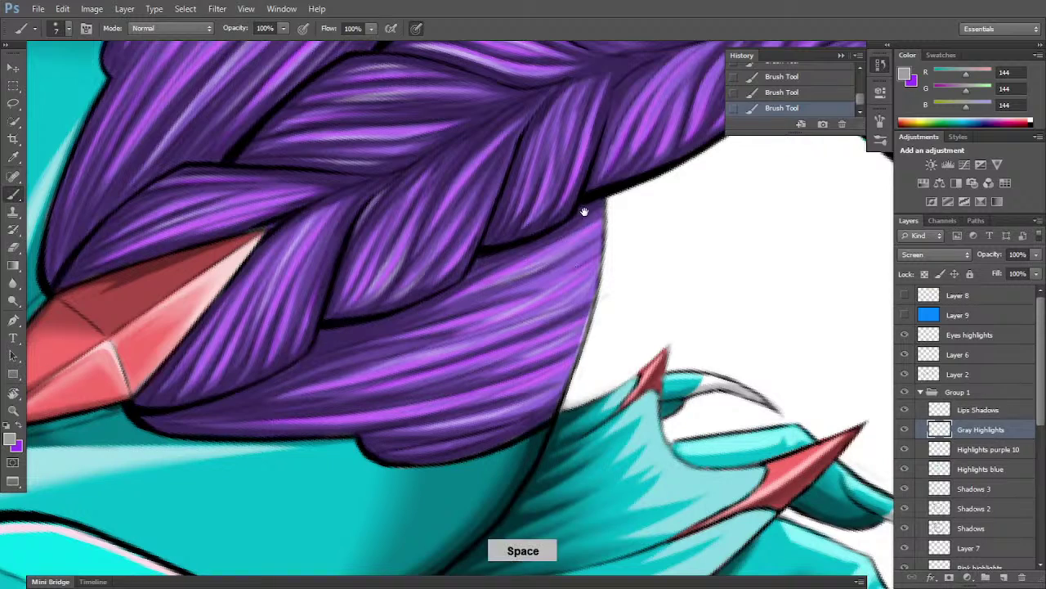
- Paint gray highlight strands along the third right braid strand up from the red gem
drag(584, 210, 537, 334)
key(r)
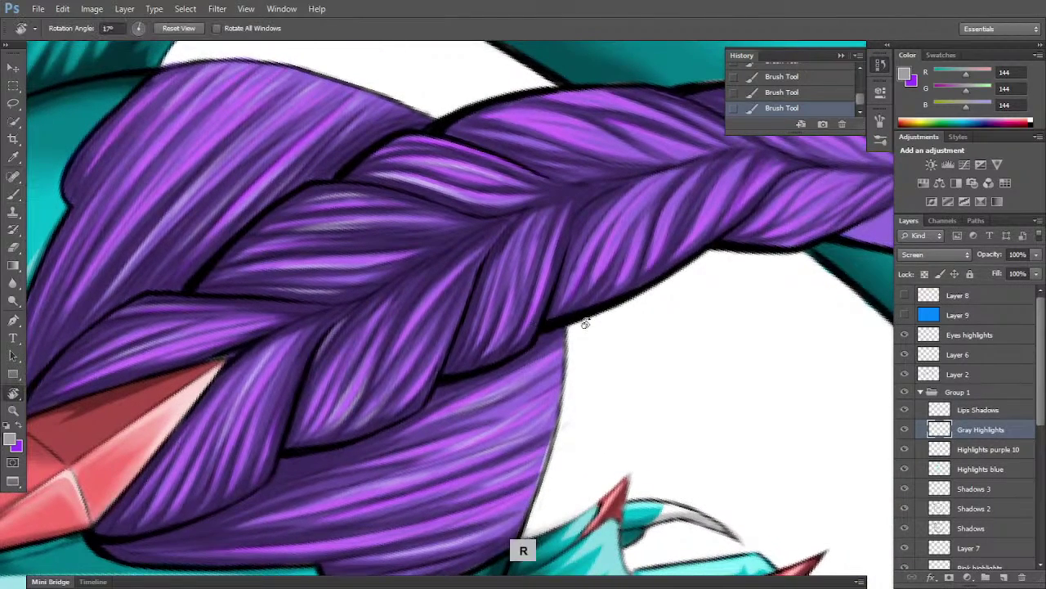
mouse_move(633, 357)
mouse_down()
mouse_move(640, 346)
mouse_move(624, 384)
mouse_move(588, 327)
mouse_up()
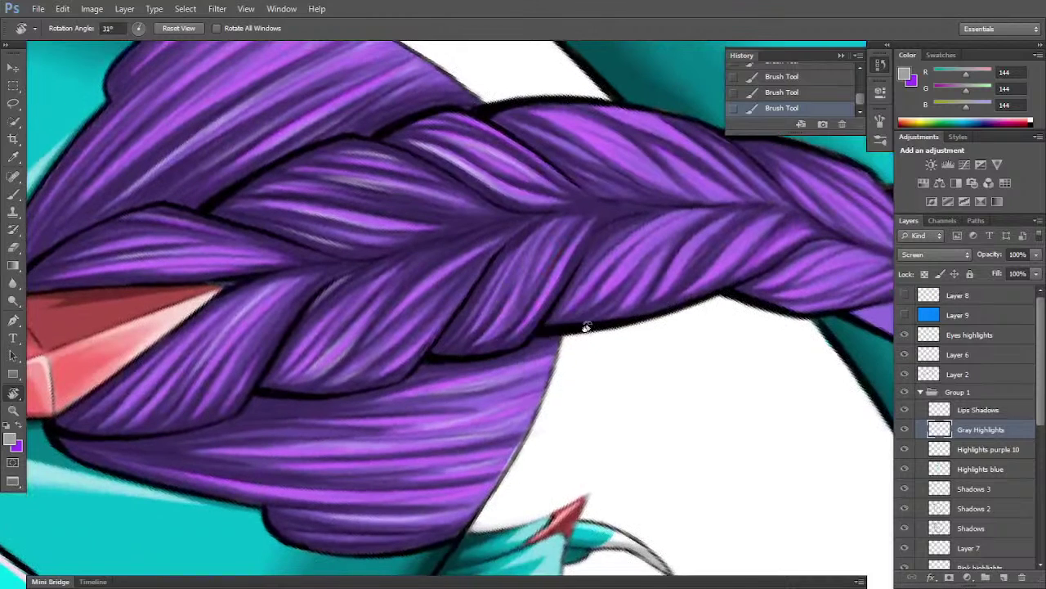
key(b)
drag(515, 317, 554, 259)
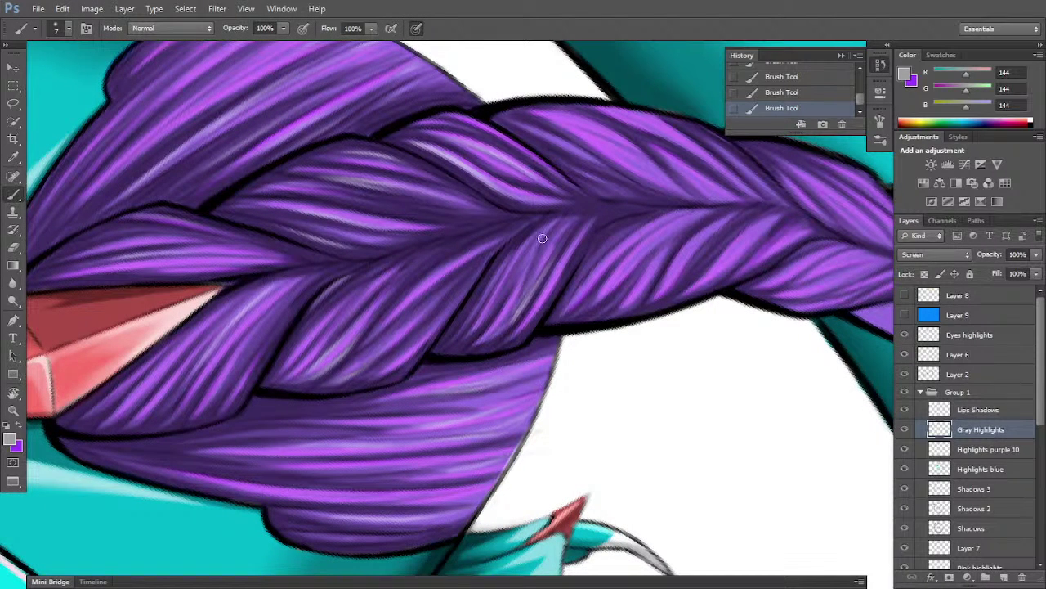
drag(482, 322, 561, 216)
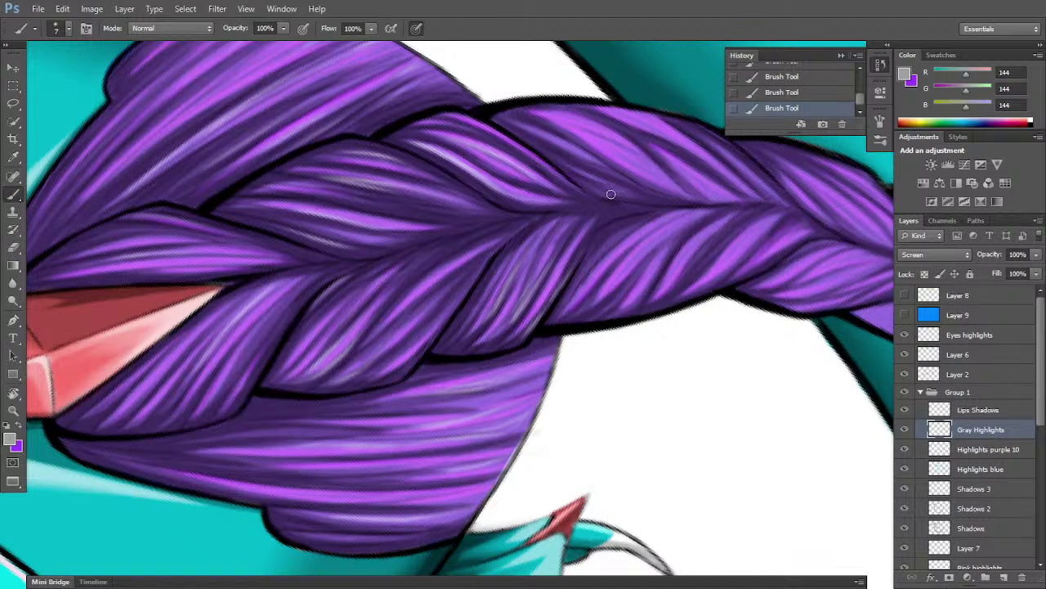
- Examine the hair highlights against the face, body and the full length of the braid
key(r)
drag(709, 339, 568, 322)
key(space)
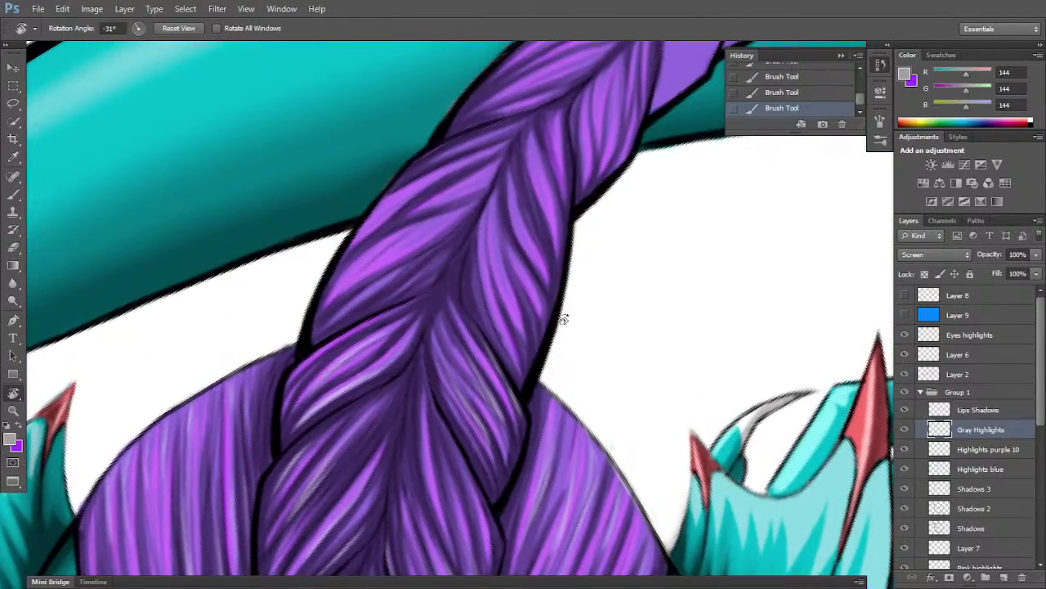
key(ctrl+minus)
key(ctrl+minus)
key(ctrl+minus)
key(ctrl+minus)
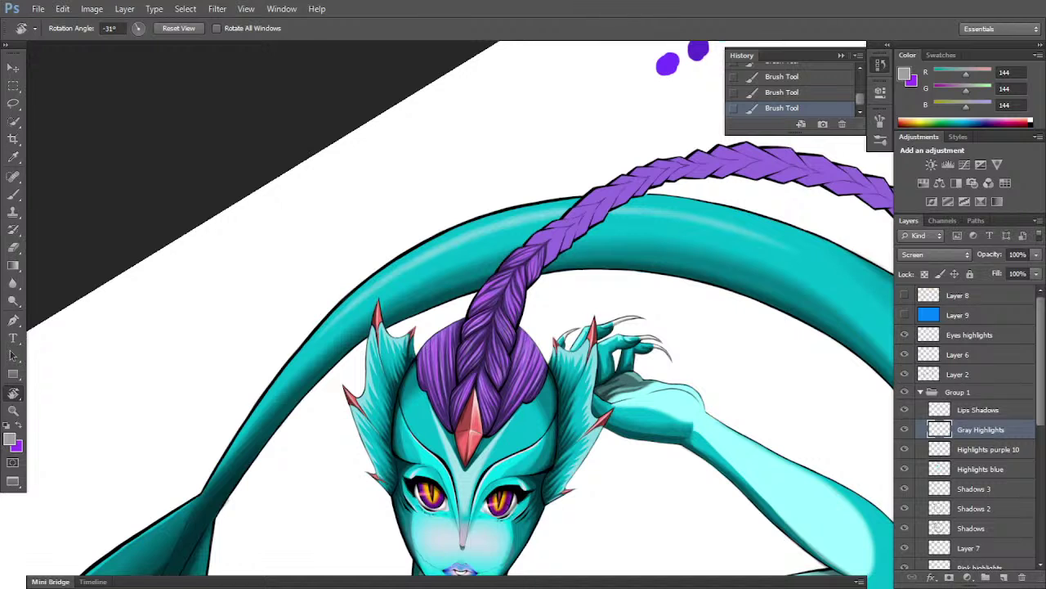
click(659, 489)
key(ctrl+plus)
drag(657, 486, 555, 214)
key(ctrl+minus)
key(ctrl+minus)
key(ctrl+minus)
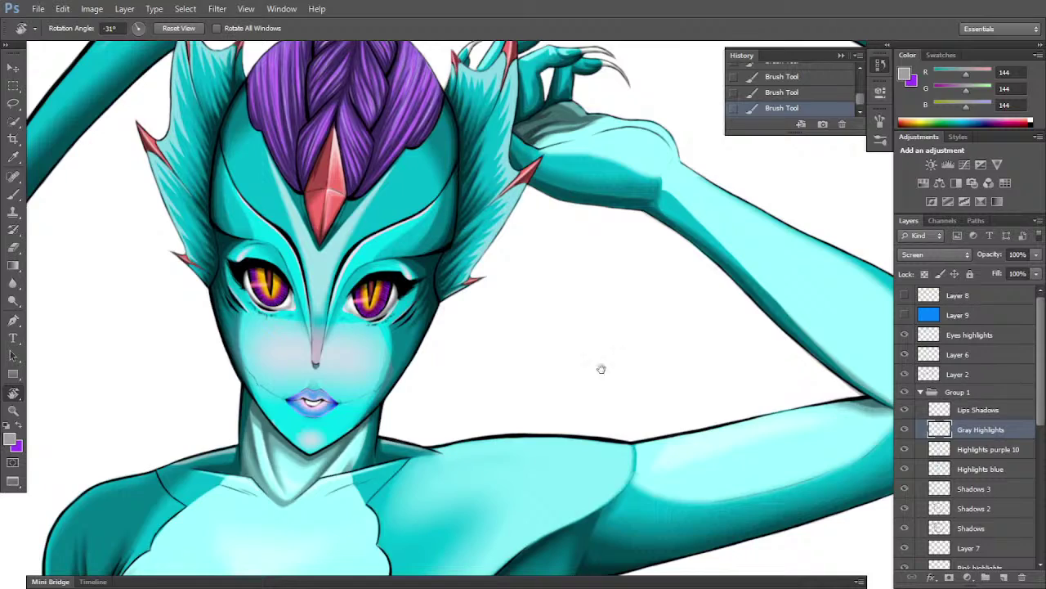
key(ctrl+minus)
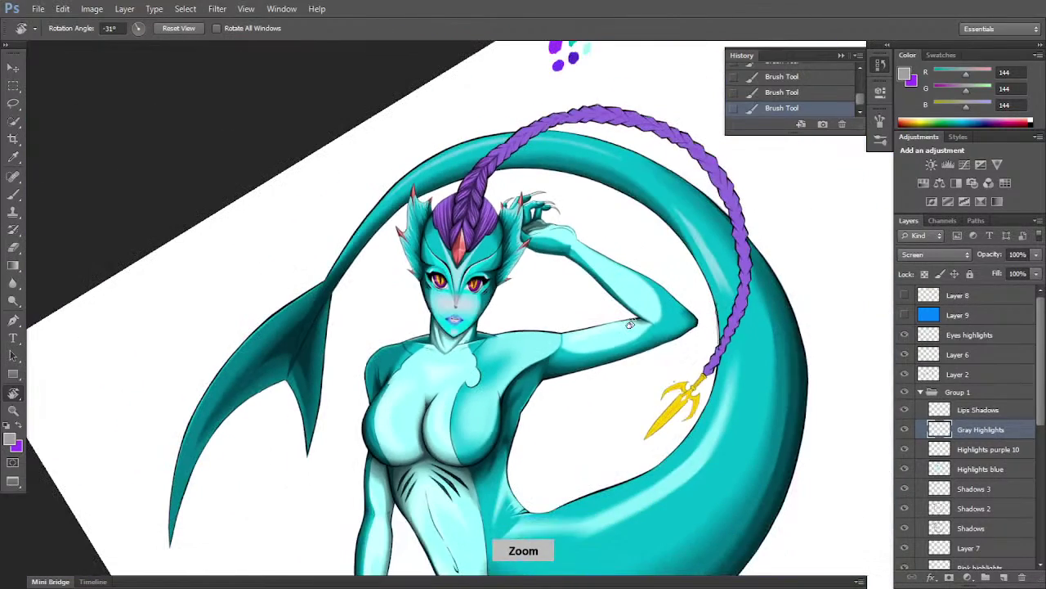
key(space)
key(r)
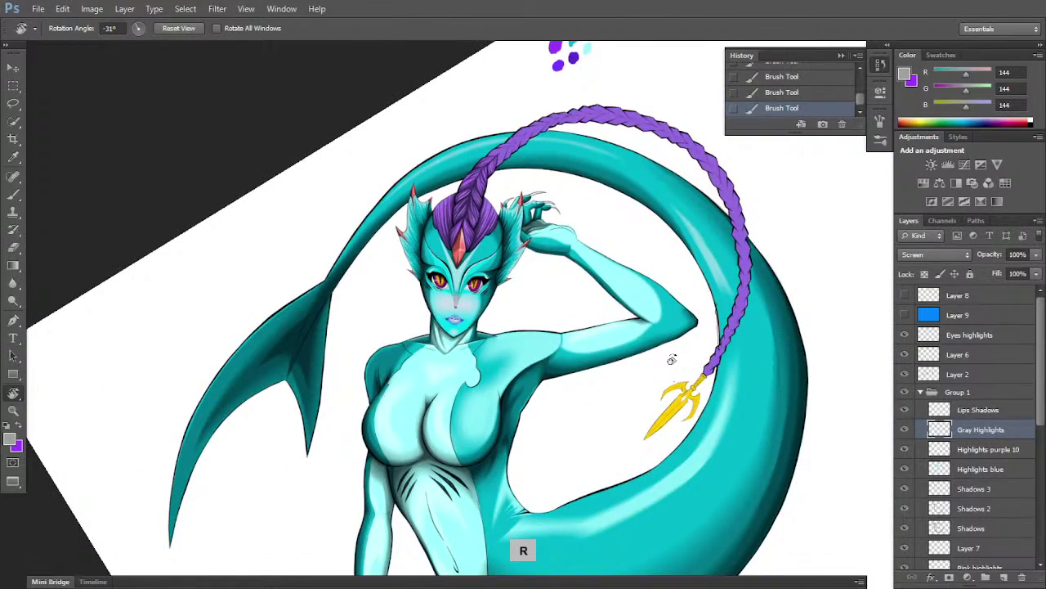
drag(671, 360, 660, 502)
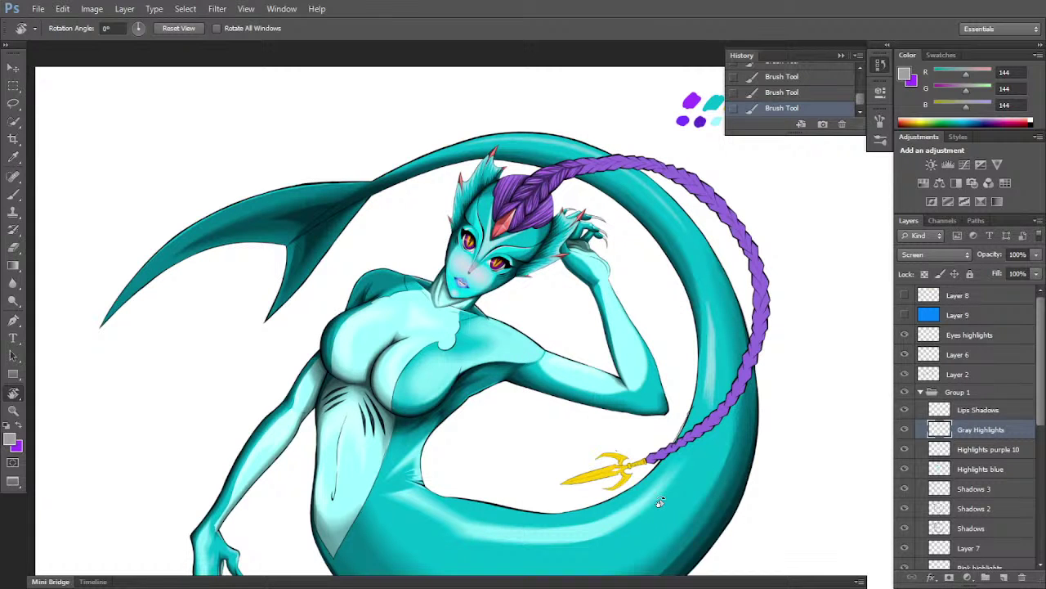
- Paint gray highlight strands across the fourth left braid strand up from the red gem
key(ctrl+plus)
key(ctrl+plus)
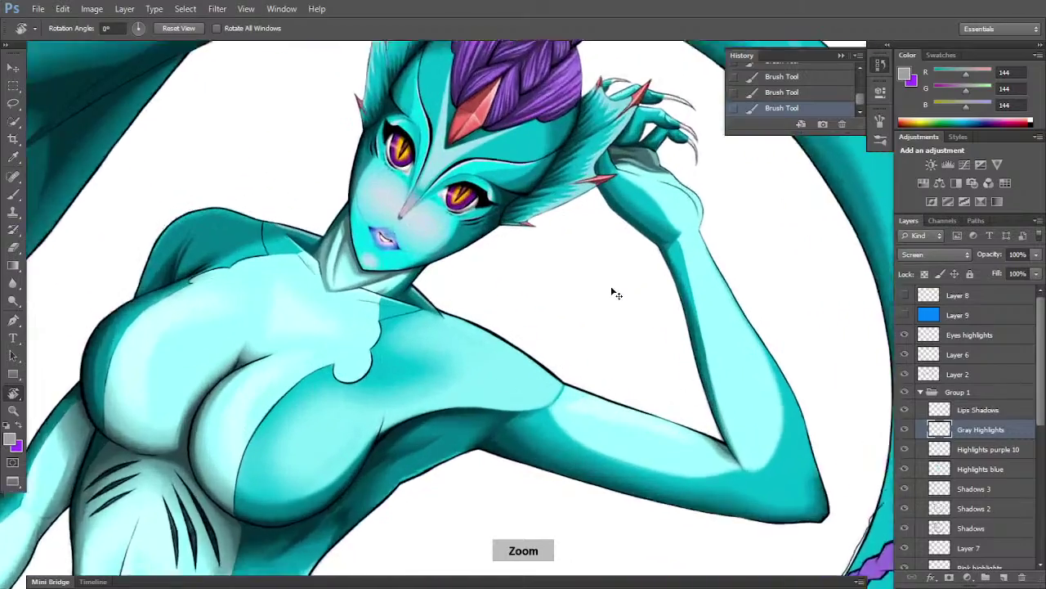
key(ctrl+plus)
key(space)
drag(546, 189, 516, 406)
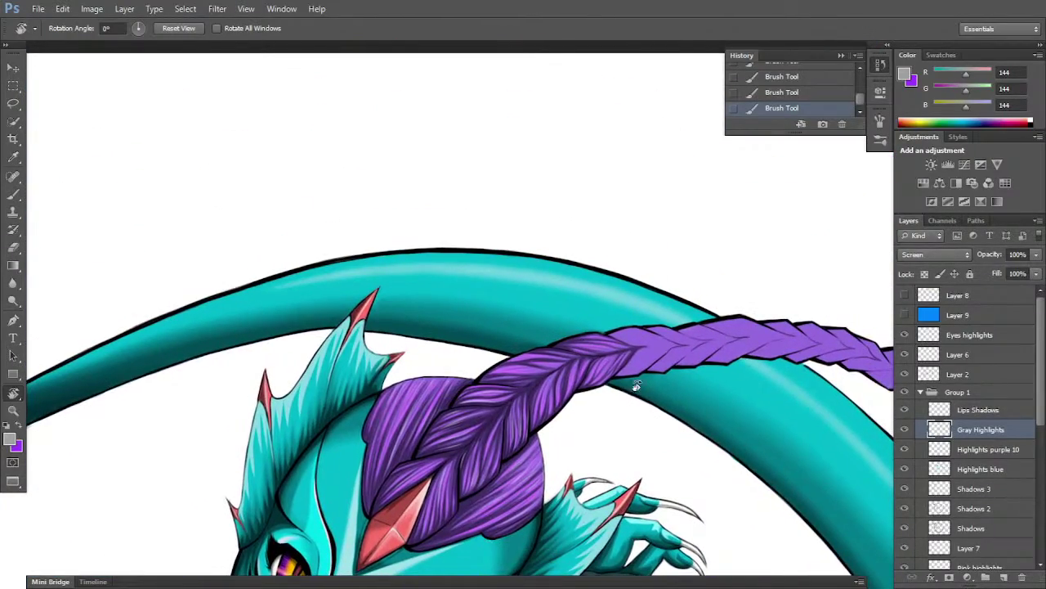
key(ctrl+plus)
key(ctrl+plus)
key(r)
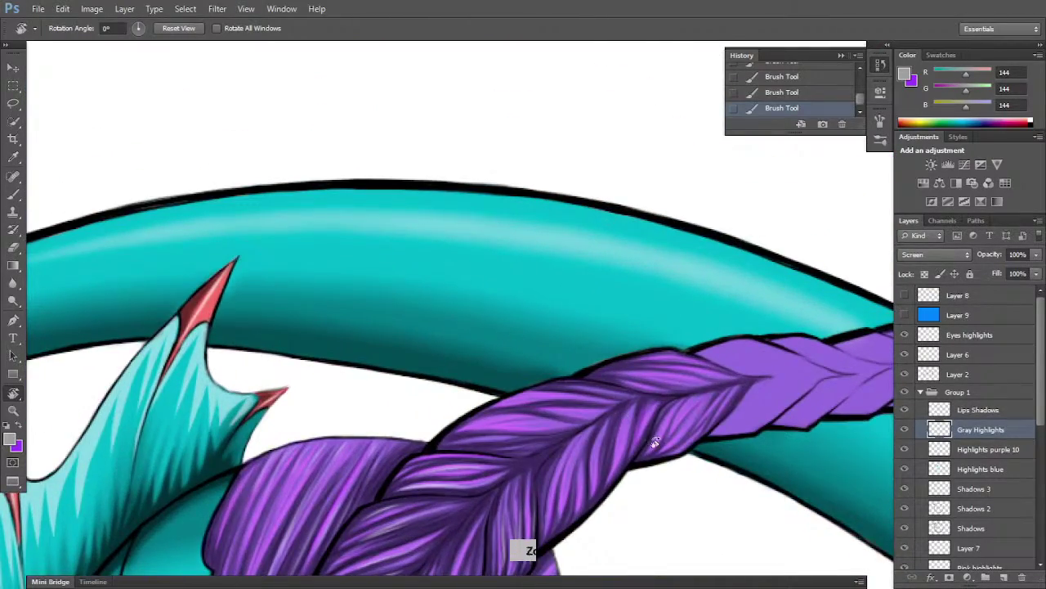
drag(665, 449, 679, 315)
key(space)
mouse_move(678, 368)
mouse_down()
mouse_move(609, 292)
mouse_move(538, 297)
mouse_up()
key(b)
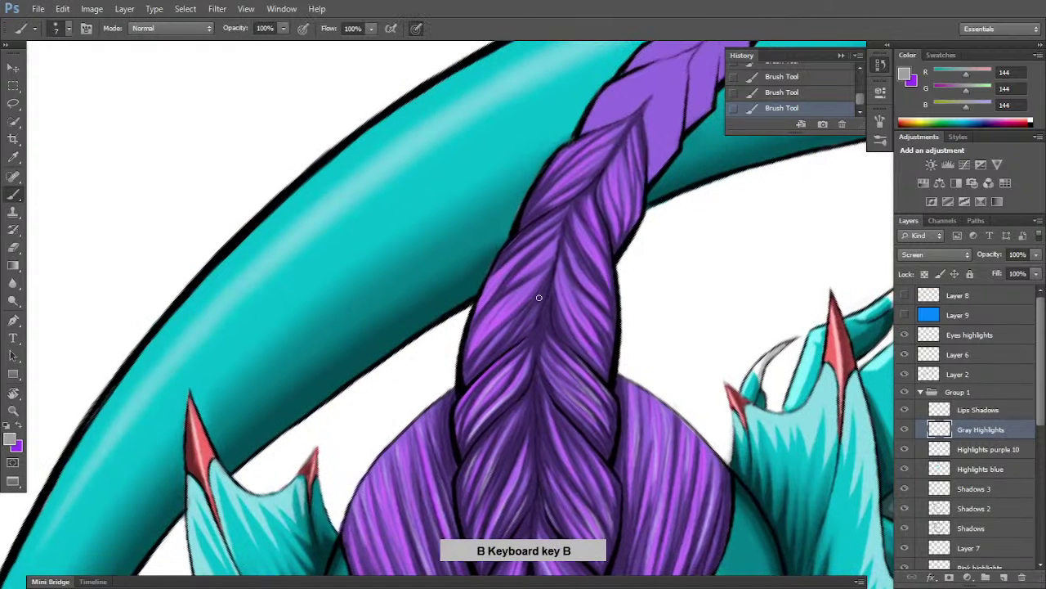
key(ctrl+plus)
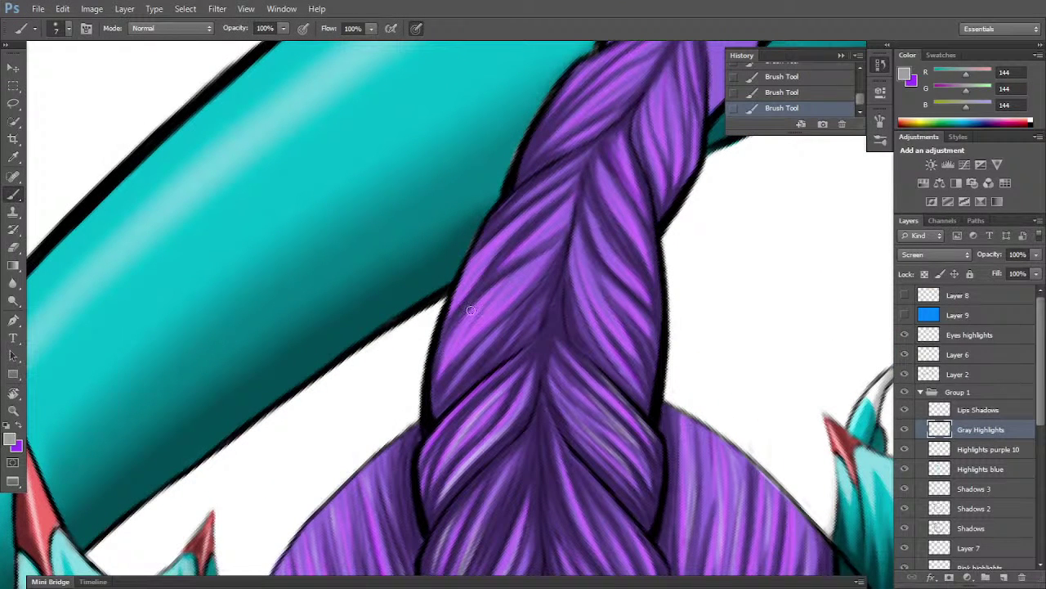
mouse_move(454, 336)
mouse_down()
mouse_move(443, 362)
mouse_move(487, 296)
mouse_up()
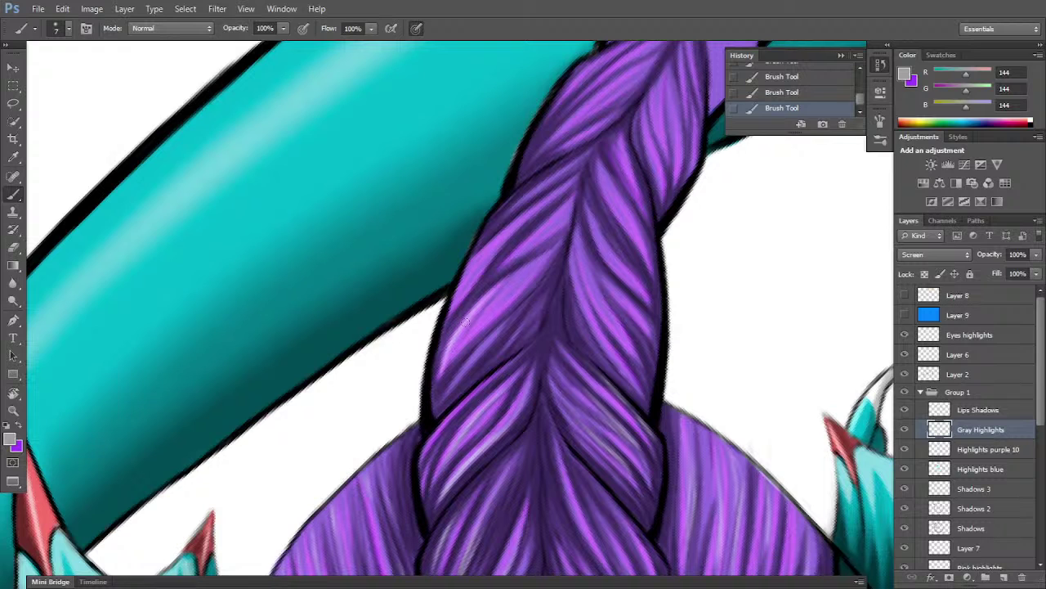
drag(527, 268, 495, 300)
drag(542, 258, 497, 311)
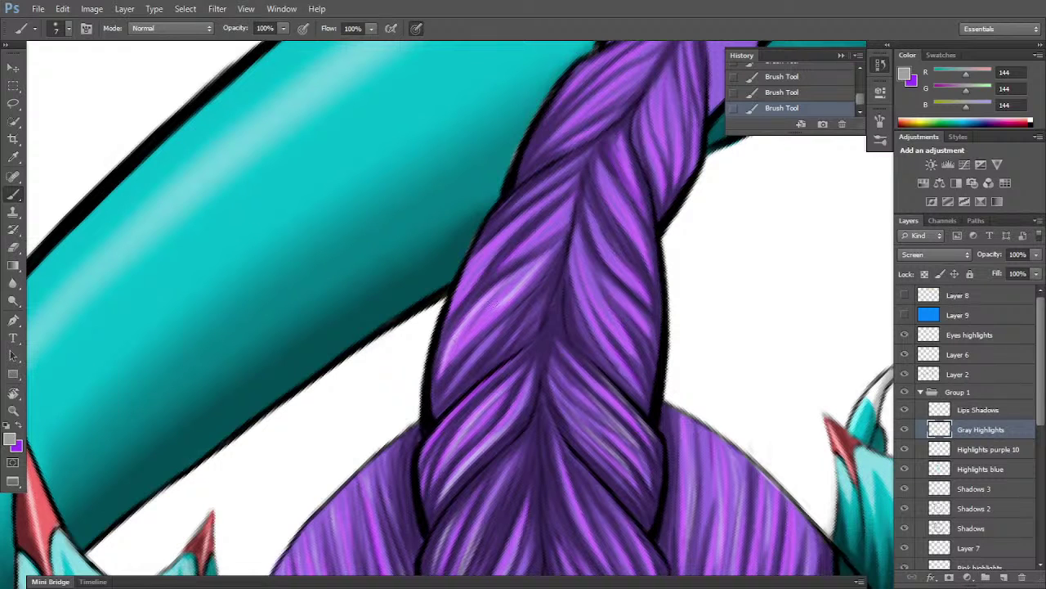
drag(464, 288, 500, 242)
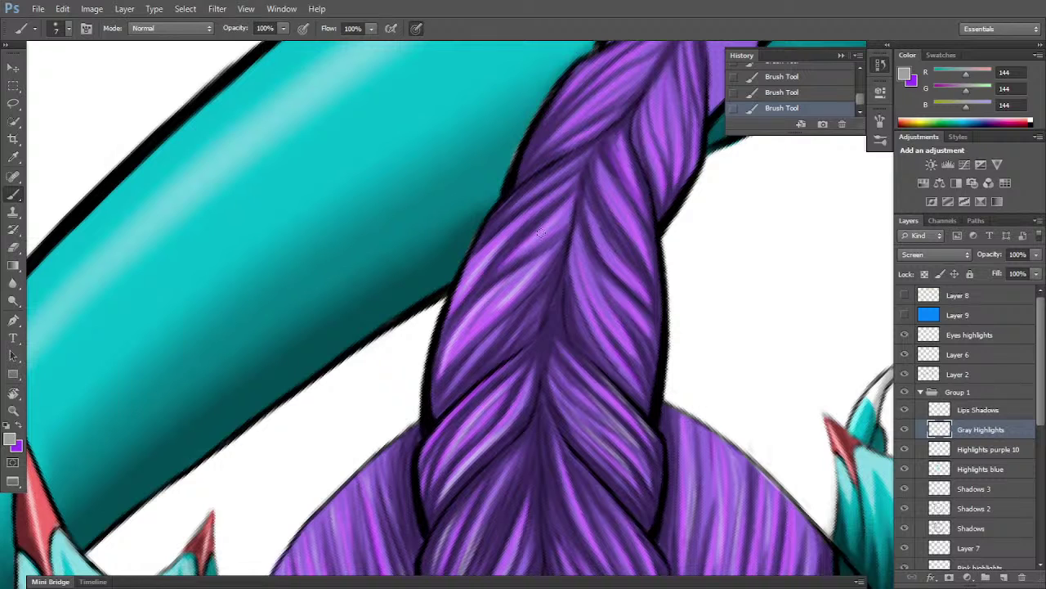
drag(569, 215, 533, 242)
- Paint gray highlight strands on the fourth right braid strand up from the red gem
key(r)
mouse_move(705, 336)
mouse_down()
mouse_move(603, 472)
mouse_move(551, 496)
mouse_up()
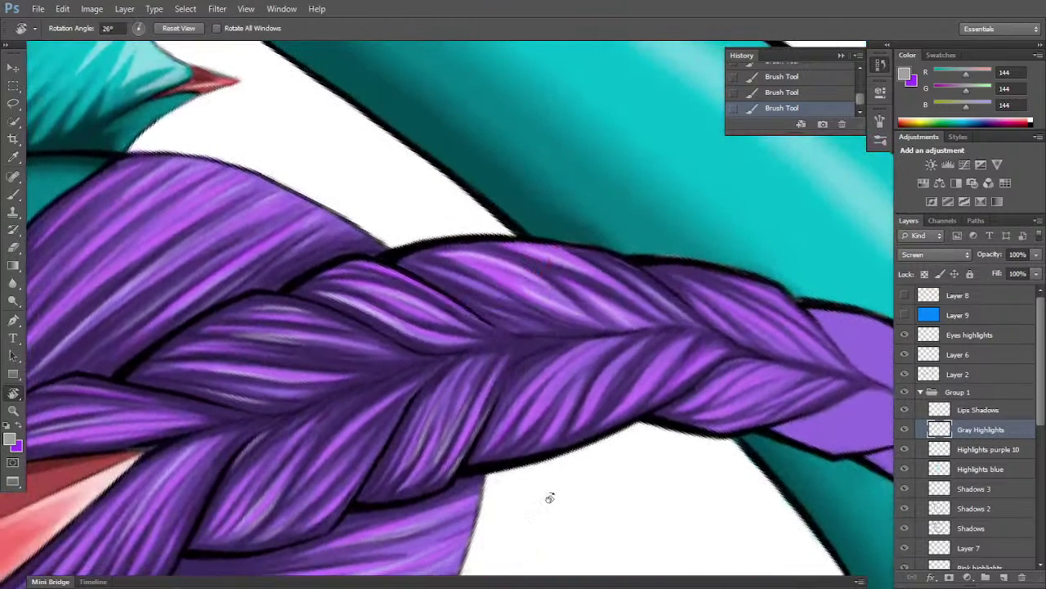
key(b)
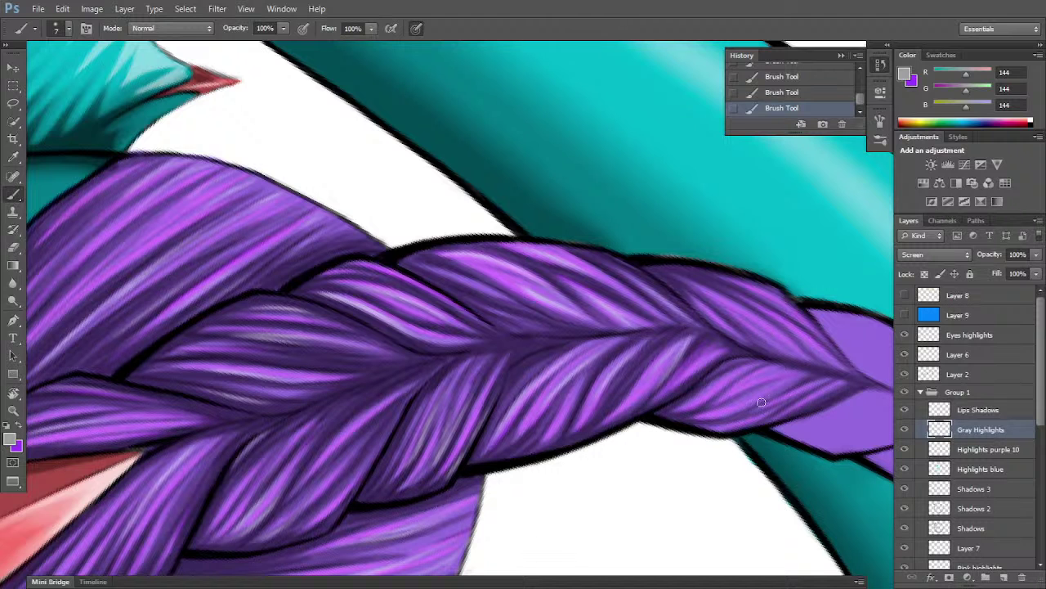
- Paint gray highlight strands on the fifth right braid strand, just before the unshaded part of the braid
key(r)
drag(759, 400, 782, 355)
key(b)
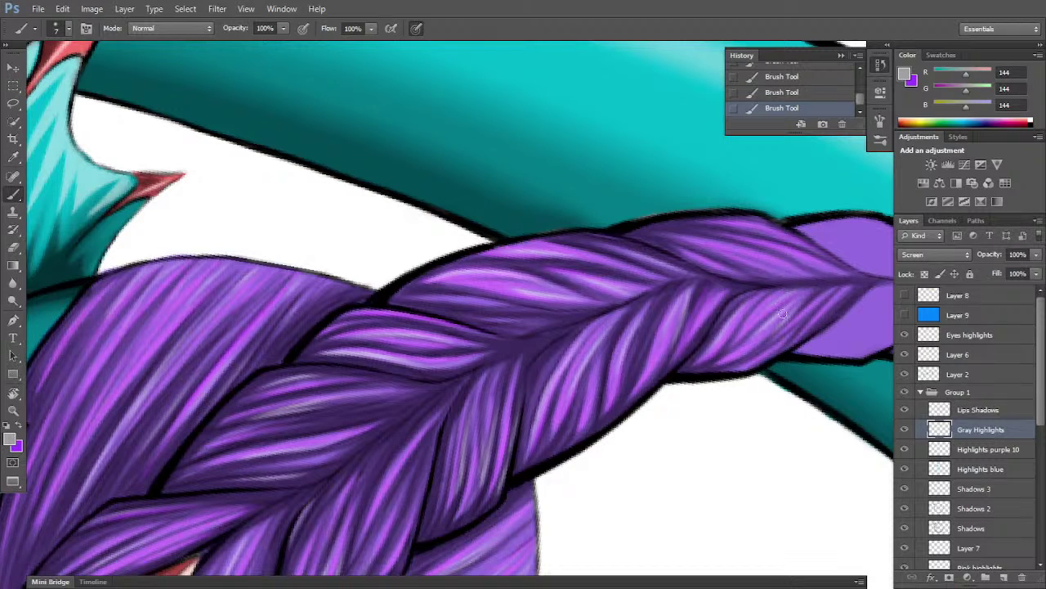
- Paint gray highlight strands on the fifth left braid strand, just before the unshaded part of the braid
key(r)
drag(822, 288, 756, 222)
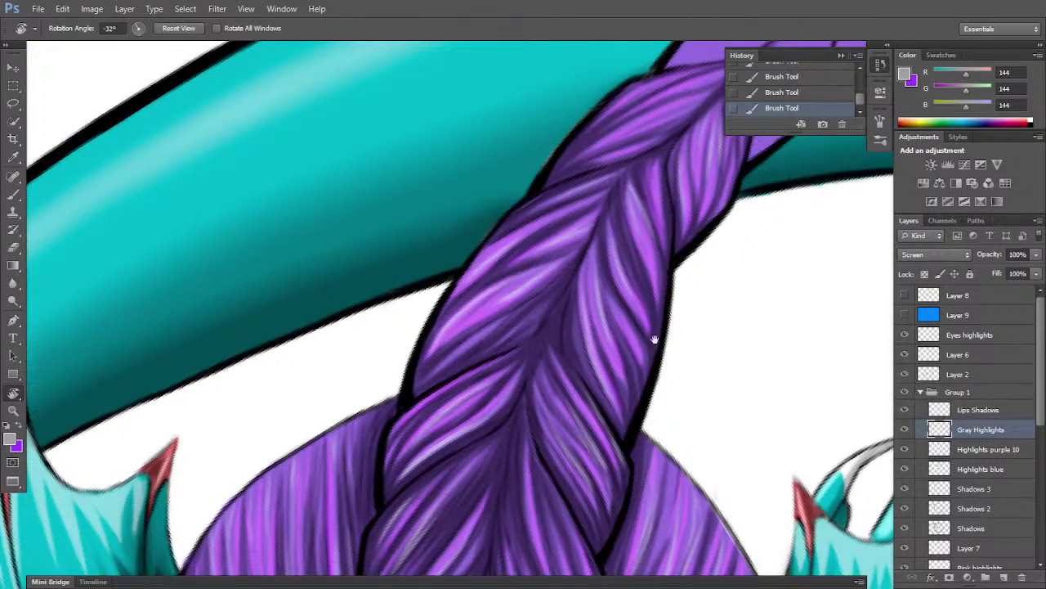
key(space)
mouse_move(663, 280)
mouse_down()
mouse_move(611, 439)
mouse_move(736, 311)
mouse_move(731, 281)
mouse_up()
key(b)
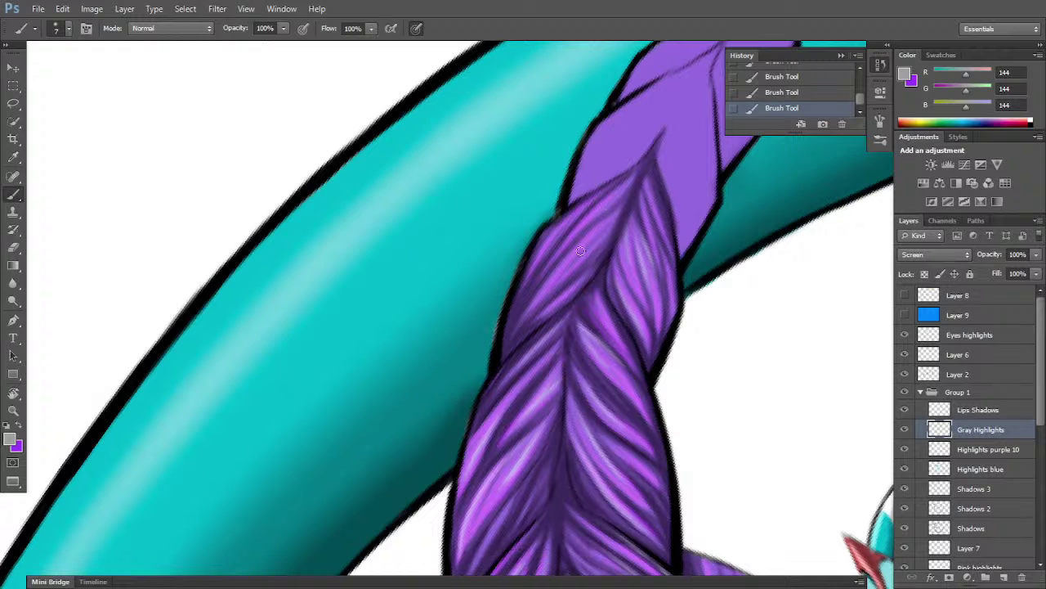
drag(527, 316, 620, 204)
drag(570, 251, 623, 207)
drag(580, 289, 613, 237)
drag(598, 219, 634, 174)
- Trim the gray strands near the tip of the fifth left braid strand with the Eraser and add finer ones along its outer edge
key(e)
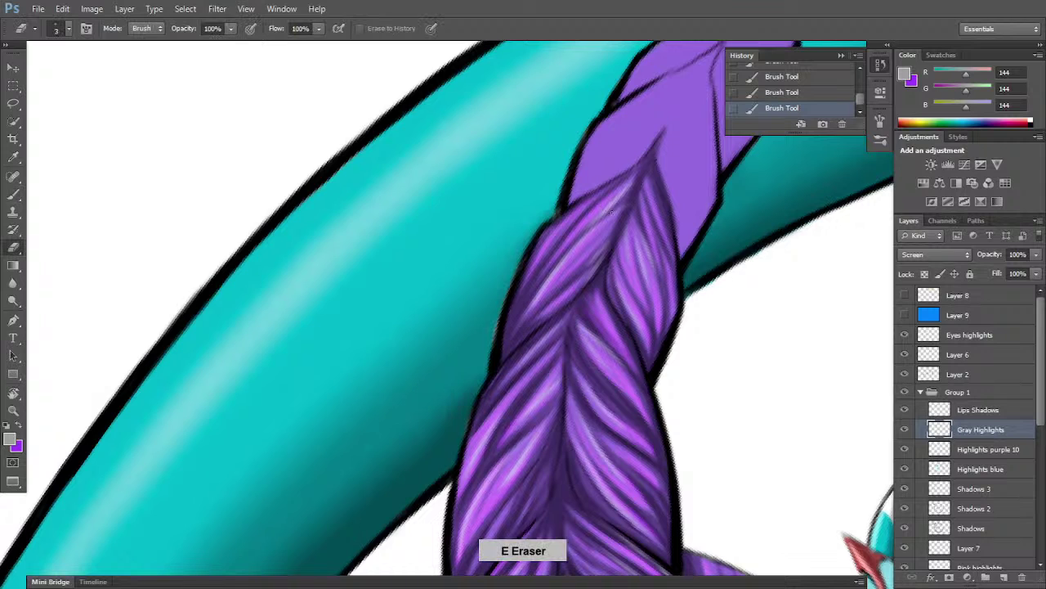
drag(596, 221, 661, 160)
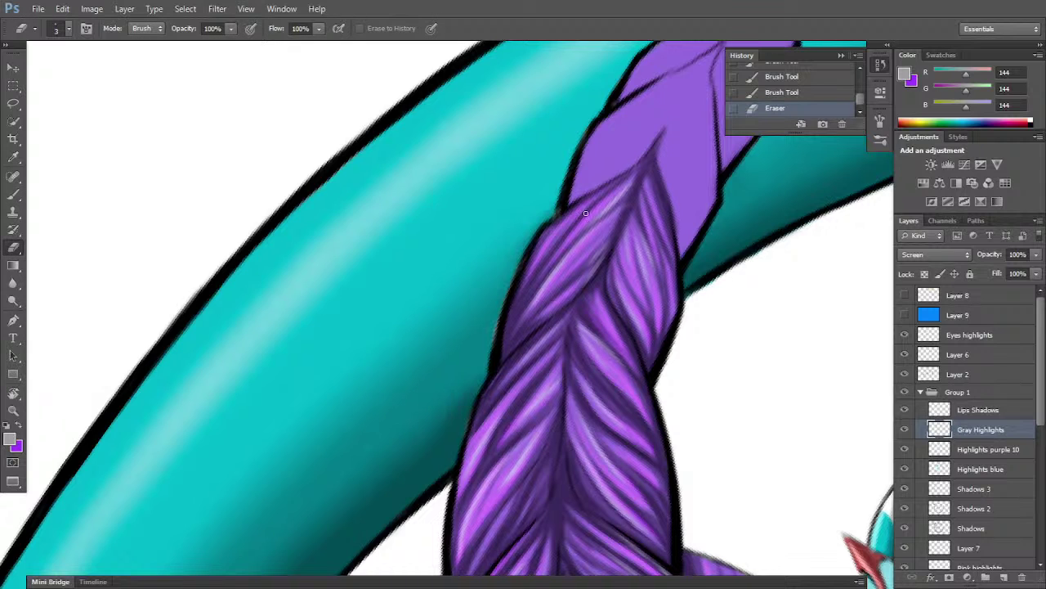
key(b)
drag(556, 242, 599, 196)
drag(547, 259, 615, 180)
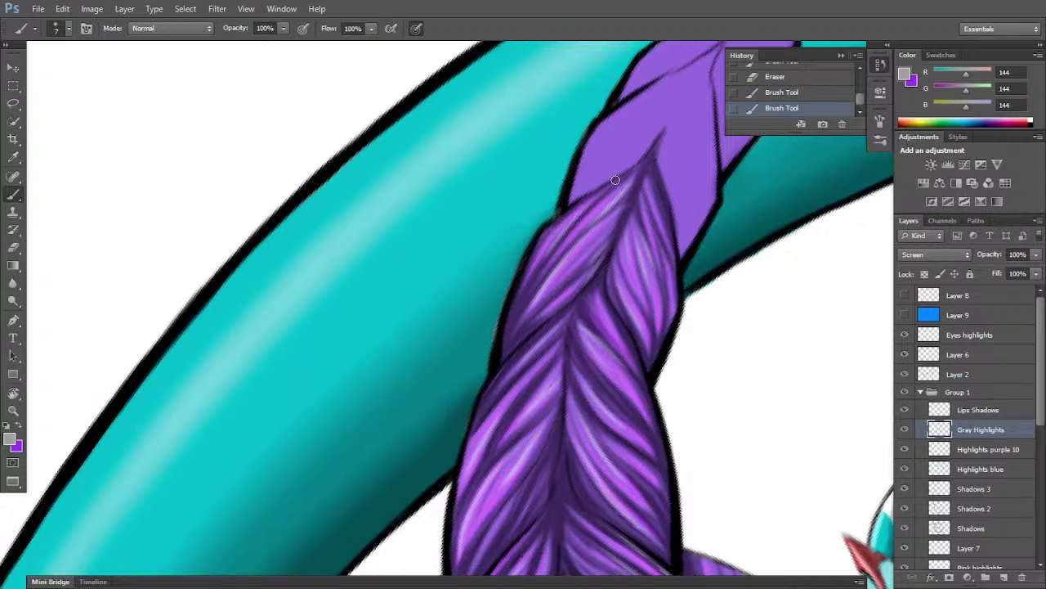
- Trim the gray highlight strands along the outer edge of the fifth left braid strand with the Eraser
key(e)
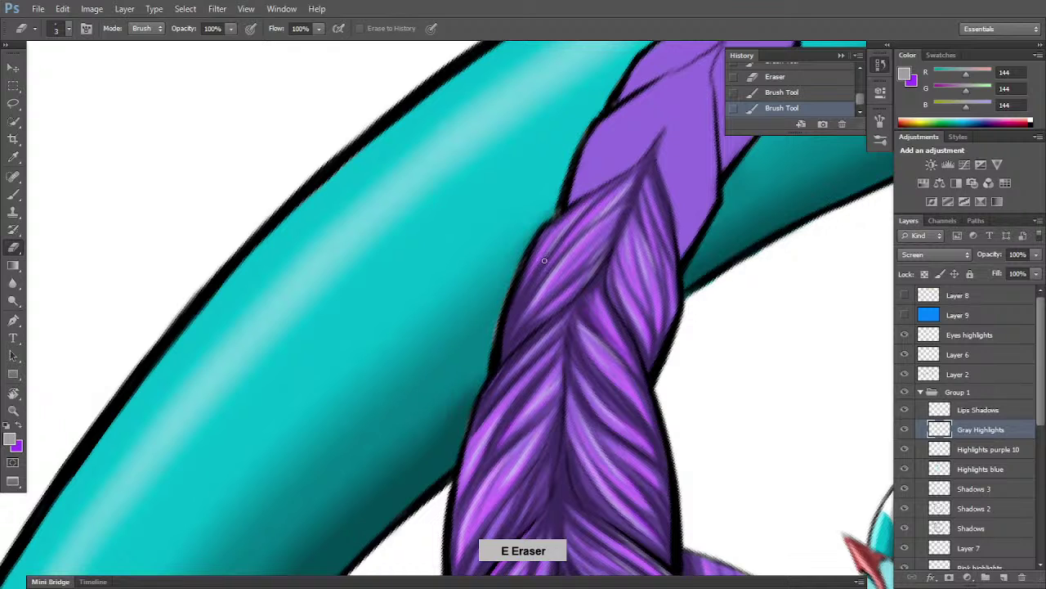
mouse_move(543, 260)
mouse_down()
mouse_move(564, 237)
mouse_move(700, 346)
mouse_move(649, 434)
mouse_move(616, 466)
mouse_up()
key(r)
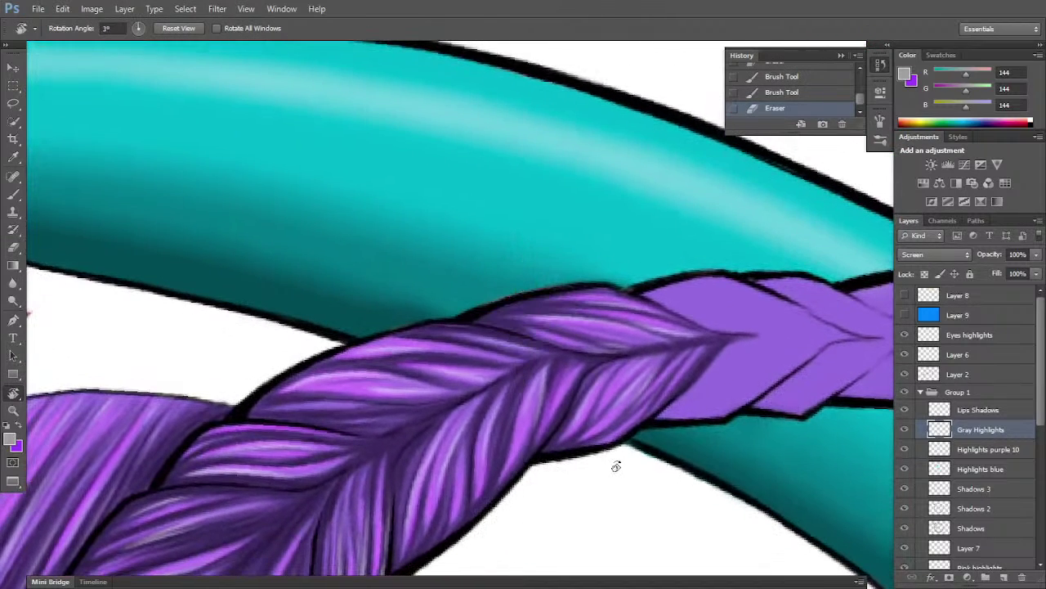
key(b)
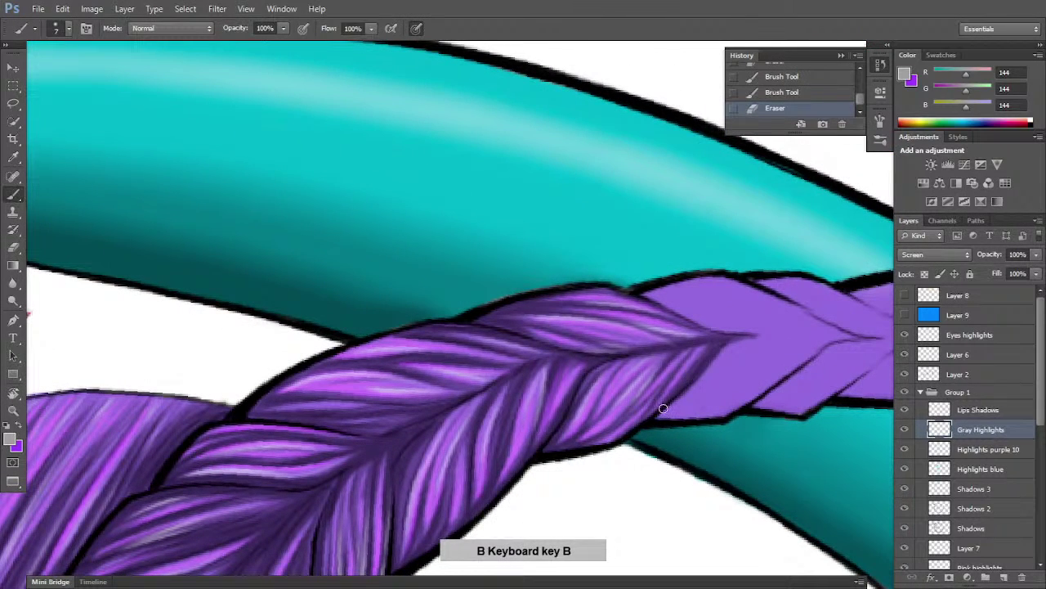
- Examine the shaded section of the braid close up and against the head and the unshaded rest of the braid
key(r)
drag(724, 449, 761, 285)
key(space)
drag(758, 331, 727, 243)
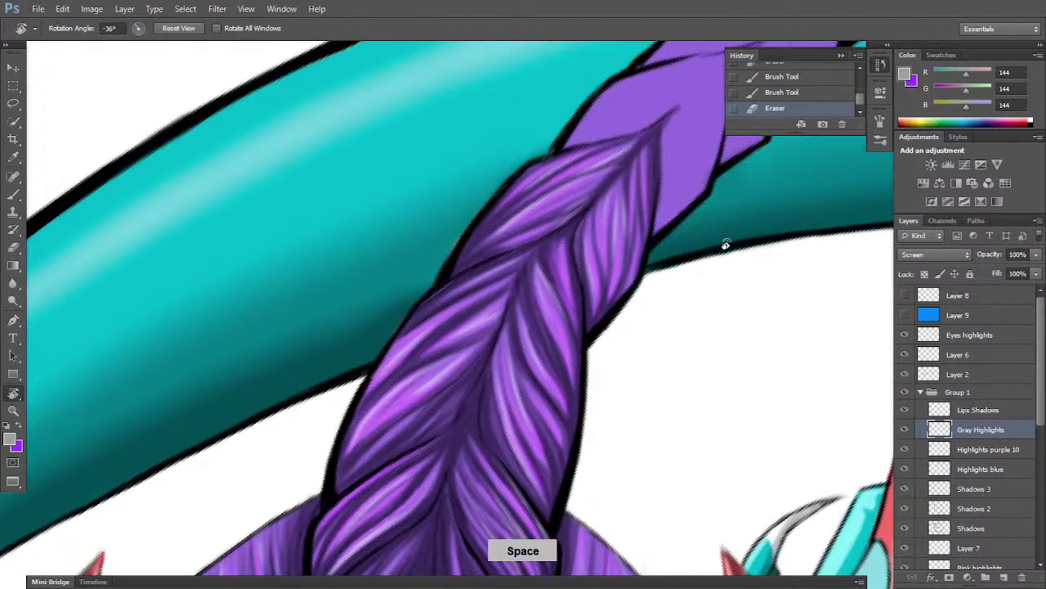
key(ctrl+minus)
scroll(727, 245, down, 3)
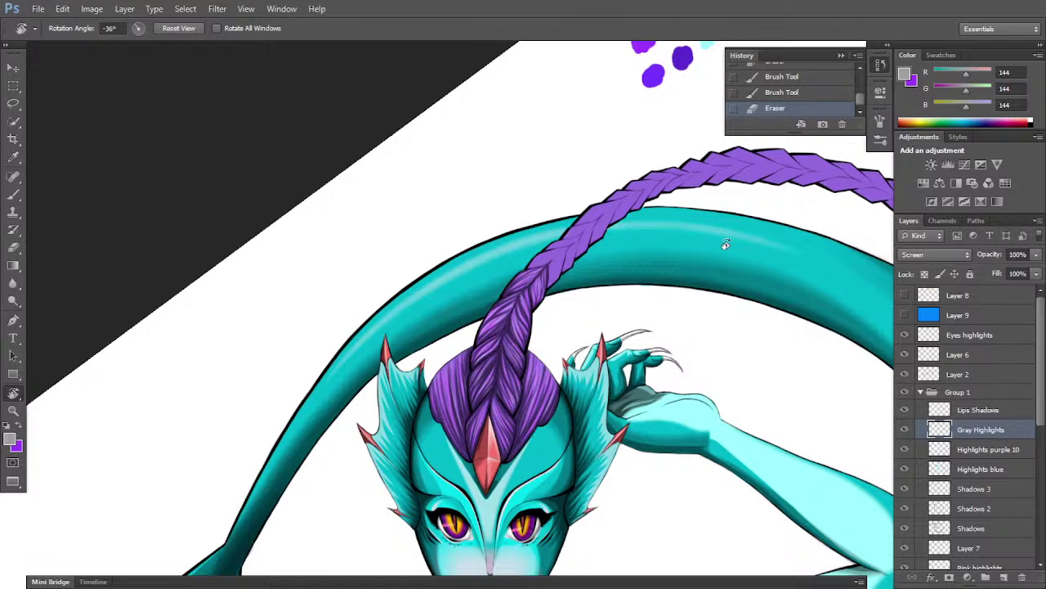
scroll(726, 244, up, 5)
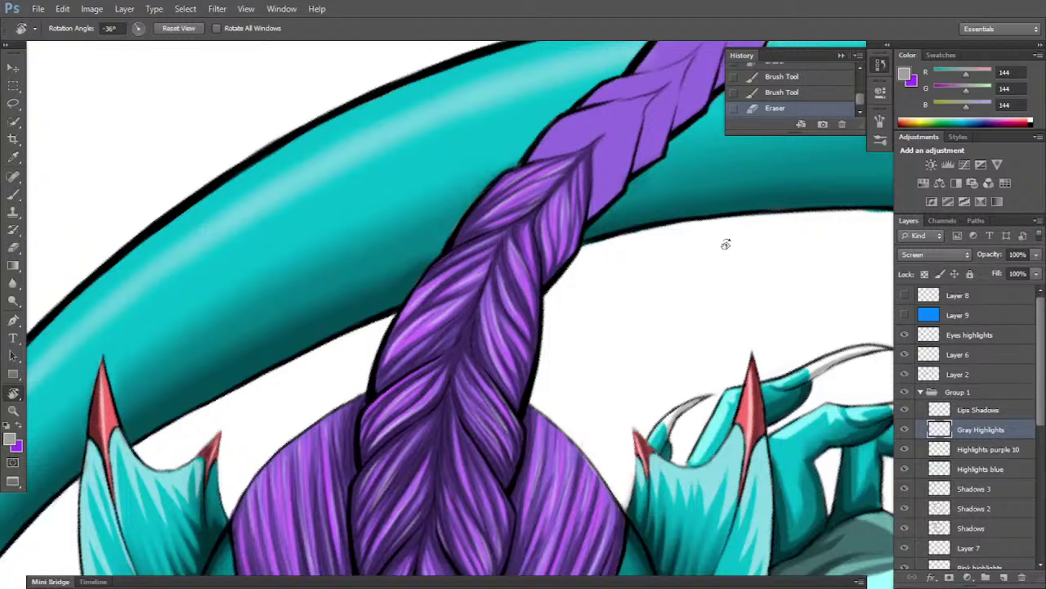
key(space)
drag(681, 220, 585, 335)
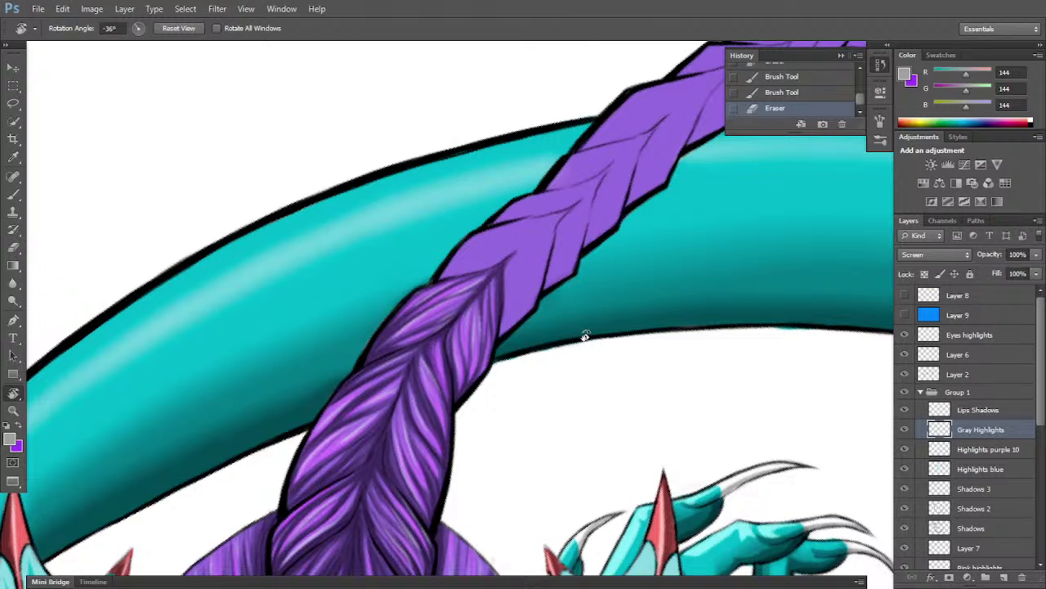
scroll(586, 335, up, 2)
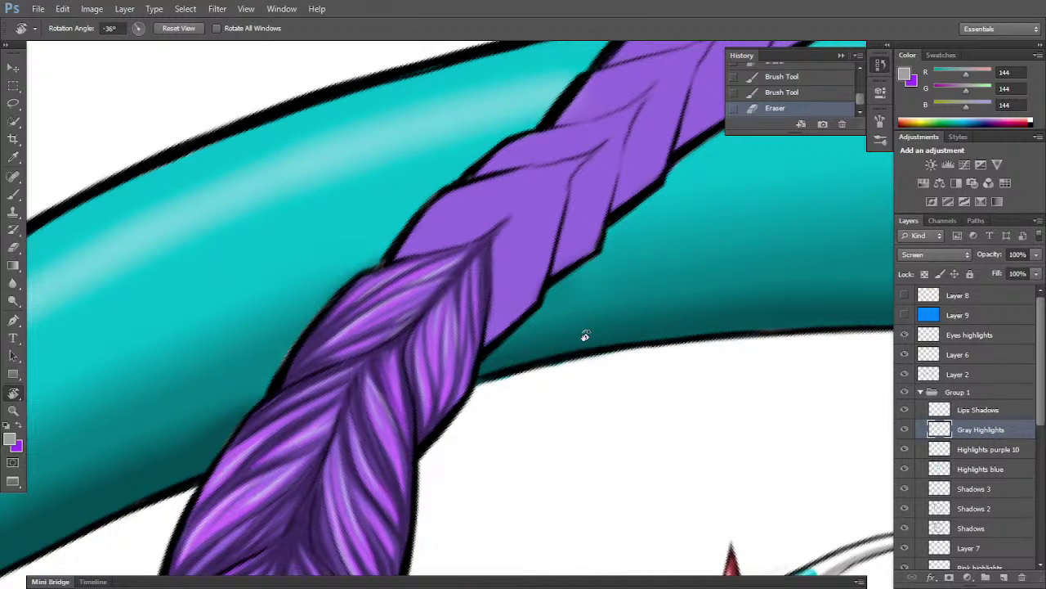
- On the Shadows layer, paint shadow strands across the sixth right braid strand, from its lower tip up to the center line
click(987, 527)
key(b)
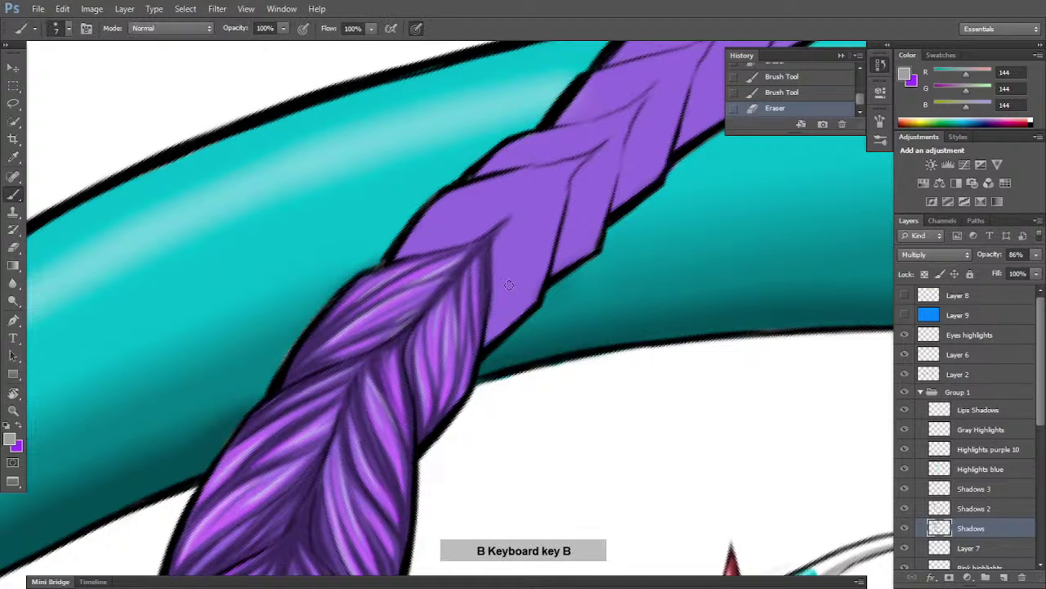
click(489, 340)
drag(489, 340, 495, 236)
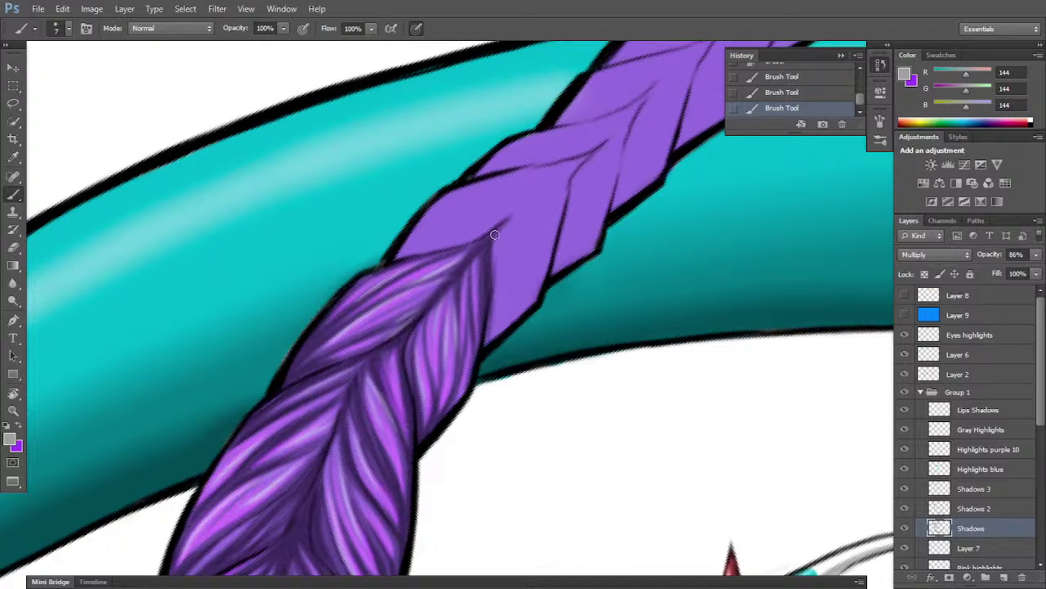
drag(490, 332, 509, 255)
drag(501, 294, 522, 214)
mouse_move(492, 280)
mouse_down()
mouse_move(540, 194)
mouse_move(491, 258)
mouse_move(541, 188)
mouse_move(505, 226)
mouse_move(570, 174)
mouse_up()
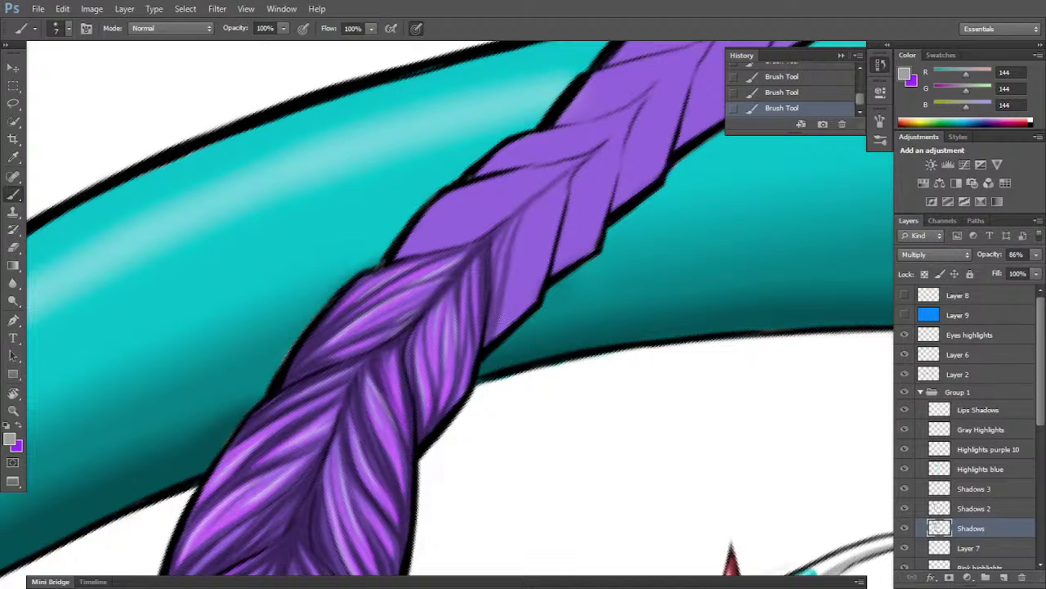
mouse_move(488, 340)
mouse_down()
mouse_move(528, 280)
mouse_move(546, 200)
mouse_up()
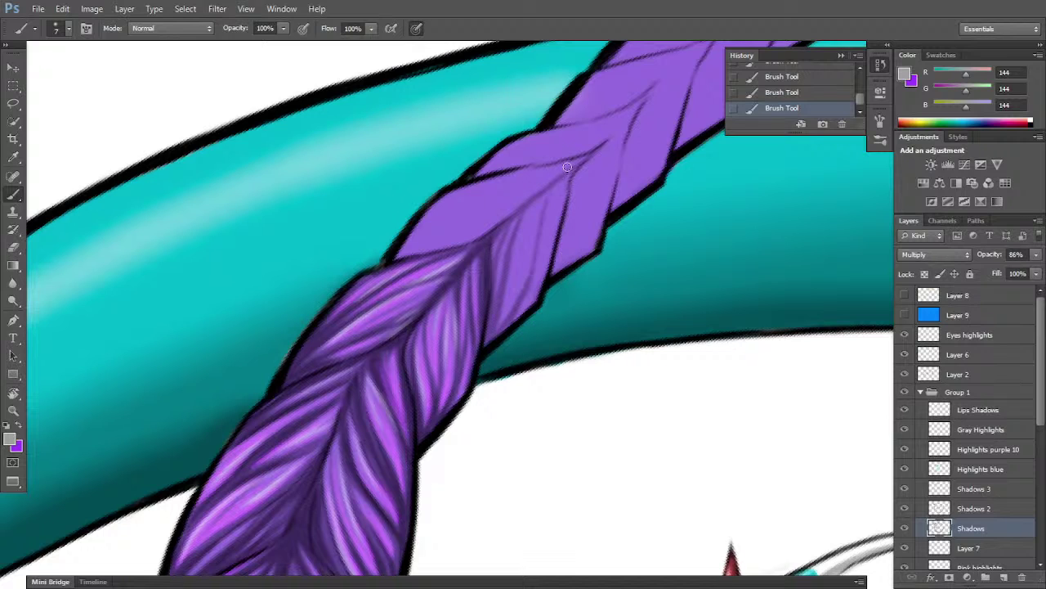
drag(516, 310, 546, 204)
drag(524, 289, 565, 174)
mouse_move(509, 323)
mouse_down()
mouse_move(536, 286)
mouse_move(572, 169)
mouse_up()
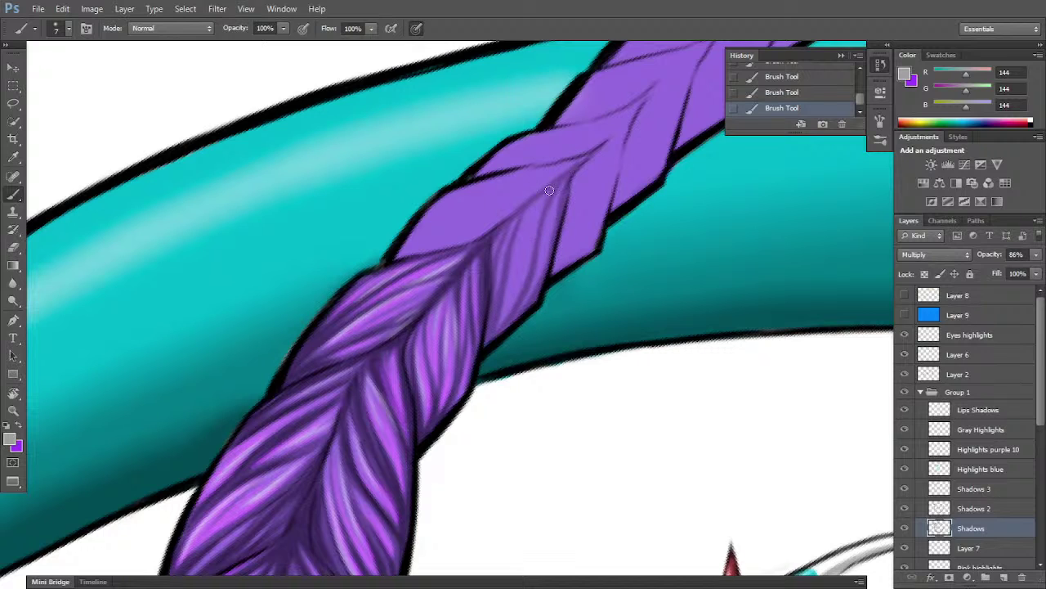
drag(496, 325, 531, 222)
- Paint shadow strands on the inner and lower part of the sixth left braid strand on the Shadows layer
key(r)
mouse_move(665, 339)
mouse_down()
mouse_move(675, 199)
mouse_move(662, 170)
mouse_up()
key(b)
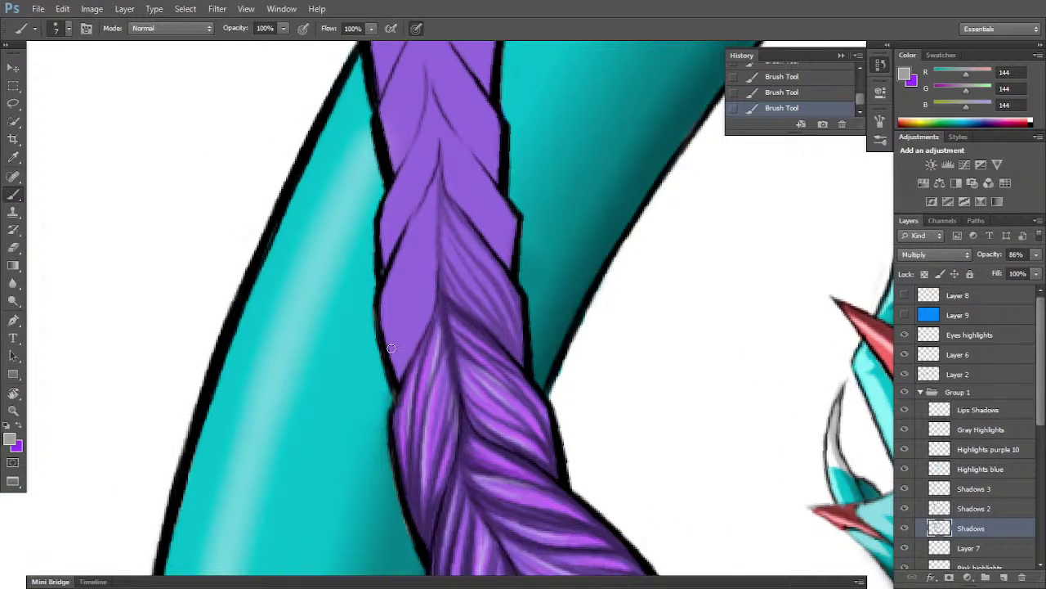
mouse_move(397, 373)
mouse_down()
mouse_move(394, 345)
mouse_move(431, 231)
mouse_up()
drag(394, 339, 431, 231)
drag(412, 269, 436, 217)
drag(398, 375, 429, 294)
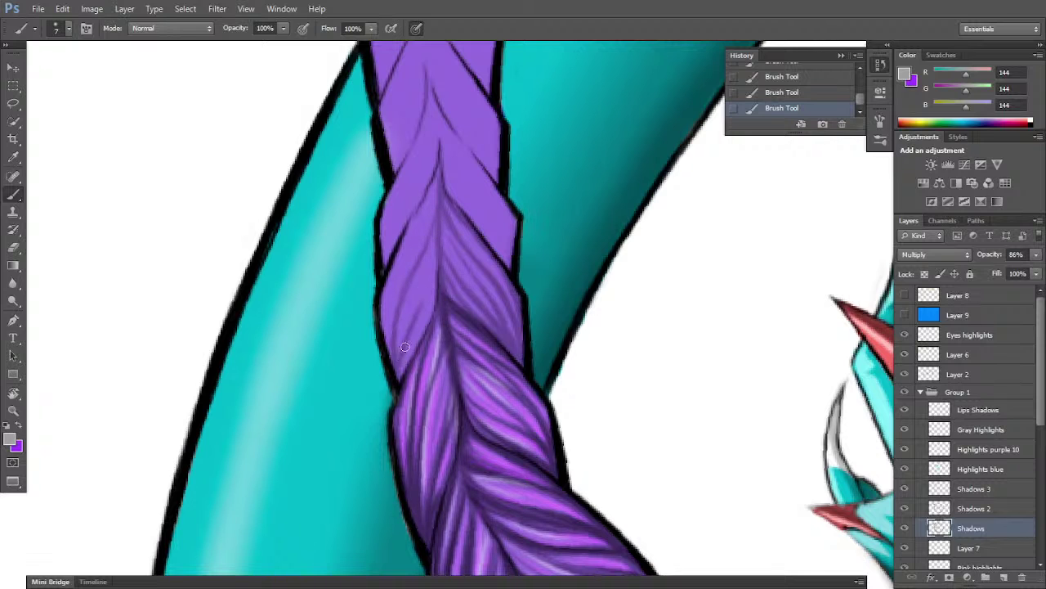
drag(405, 346, 431, 282)
drag(400, 373, 437, 303)
mouse_move(416, 338)
mouse_down()
mouse_move(434, 306)
mouse_move(429, 317)
mouse_up()
drag(401, 372, 427, 294)
drag(403, 349, 430, 273)
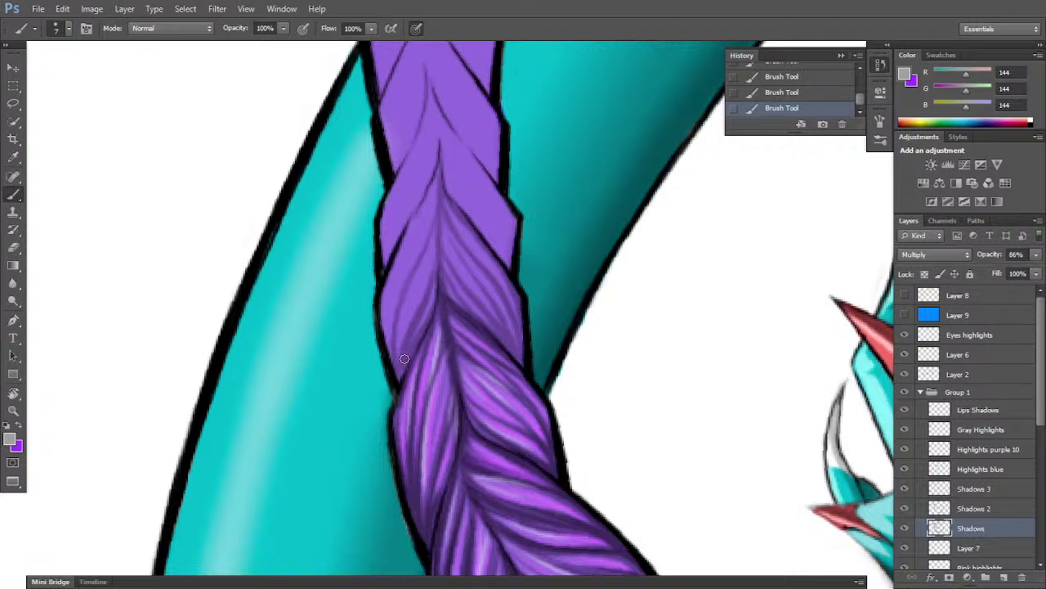
- Add shadow strands along the outer and upper edges of the sixth left braid strand
drag(395, 365, 416, 269)
drag(393, 346, 425, 250)
drag(403, 302, 438, 214)
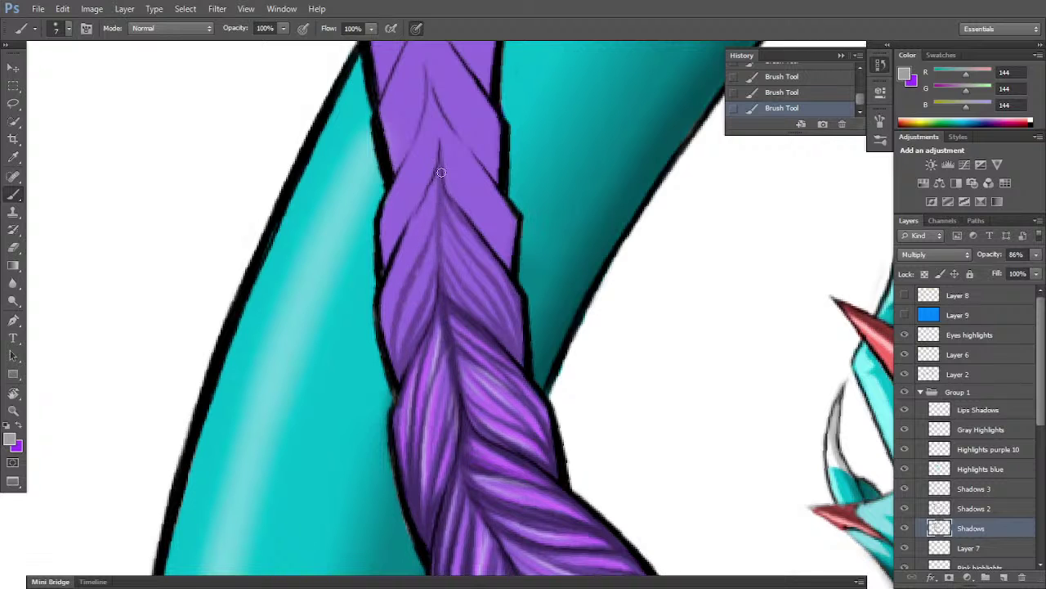
mouse_move(393, 358)
mouse_down()
mouse_move(383, 316)
mouse_move(391, 295)
mouse_up()
drag(385, 339, 415, 228)
drag(392, 280, 437, 184)
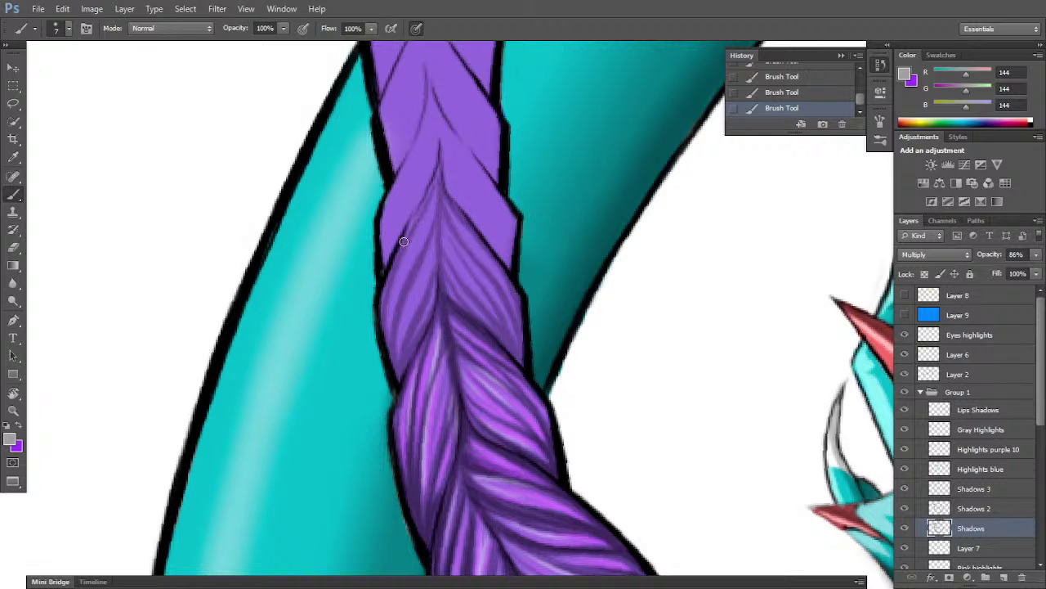
drag(404, 242, 422, 211)
drag(416, 216, 380, 317)
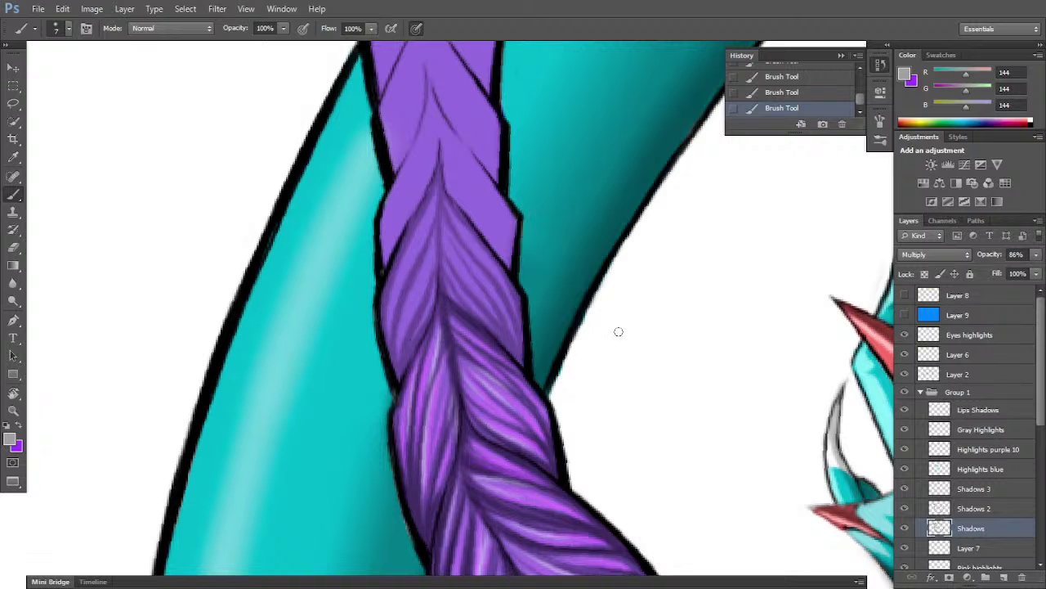
- On the Shadows 2 layer, deepen the shadow strands on the sixth left and right braid strands
click(995, 510)
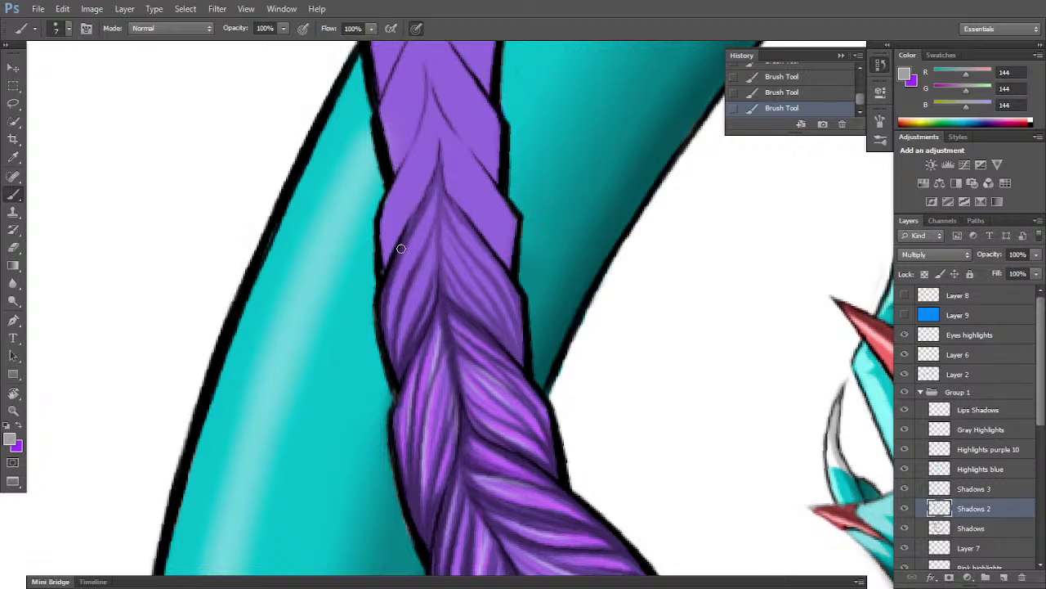
key(r)
mouse_move(512, 256)
mouse_down()
mouse_move(523, 408)
mouse_move(545, 357)
mouse_up()
key(b)
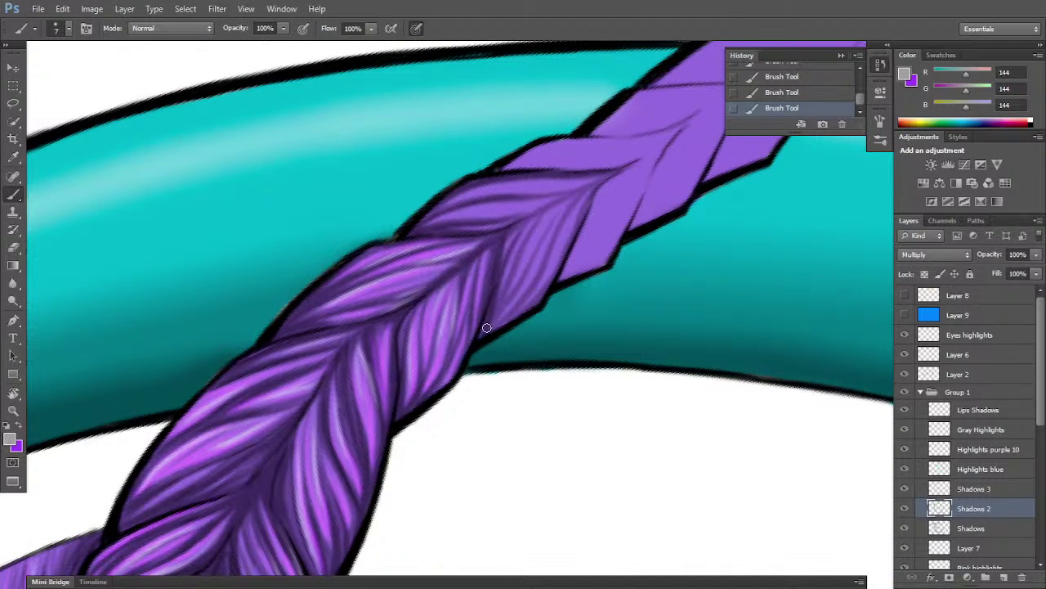
drag(494, 318, 513, 283)
mouse_move(496, 321)
mouse_down()
mouse_move(543, 248)
mouse_move(523, 299)
mouse_move(565, 217)
mouse_move(534, 300)
mouse_move(561, 268)
mouse_up()
drag(525, 311, 602, 171)
drag(568, 248, 617, 164)
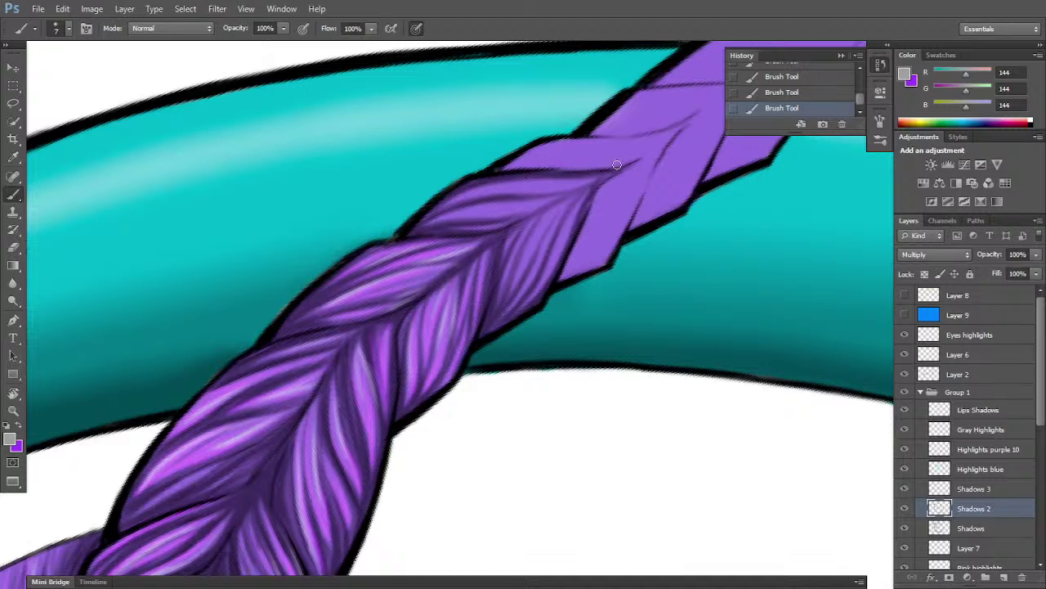
drag(576, 218, 625, 166)
- On the Highlights purple 10 layer, add purple (138, 0, 255) highlight strands to the sixth right braid strand and trim them with the Eraser
click(997, 452)
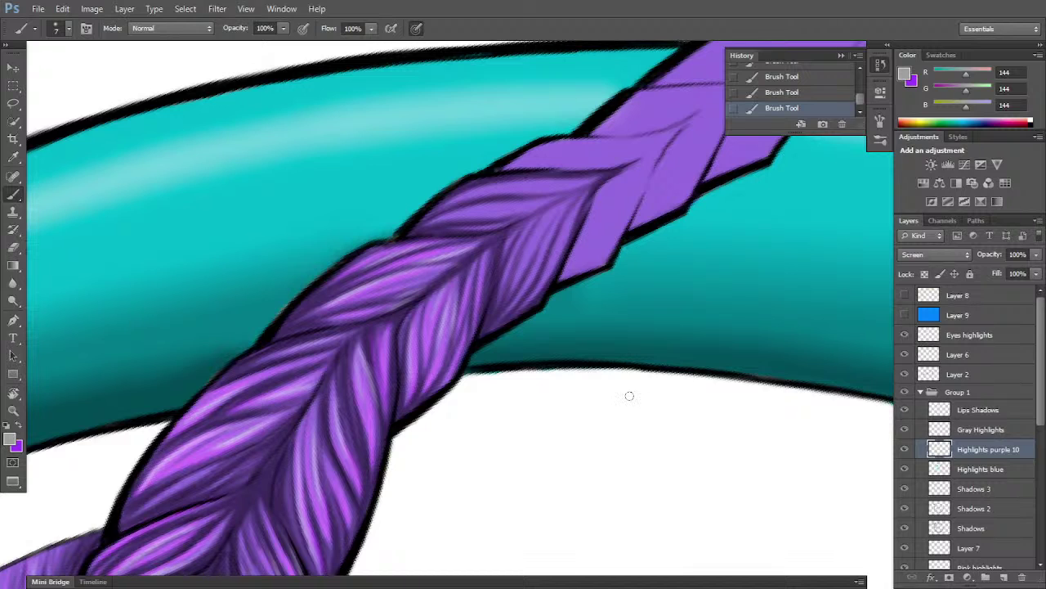
key(x)
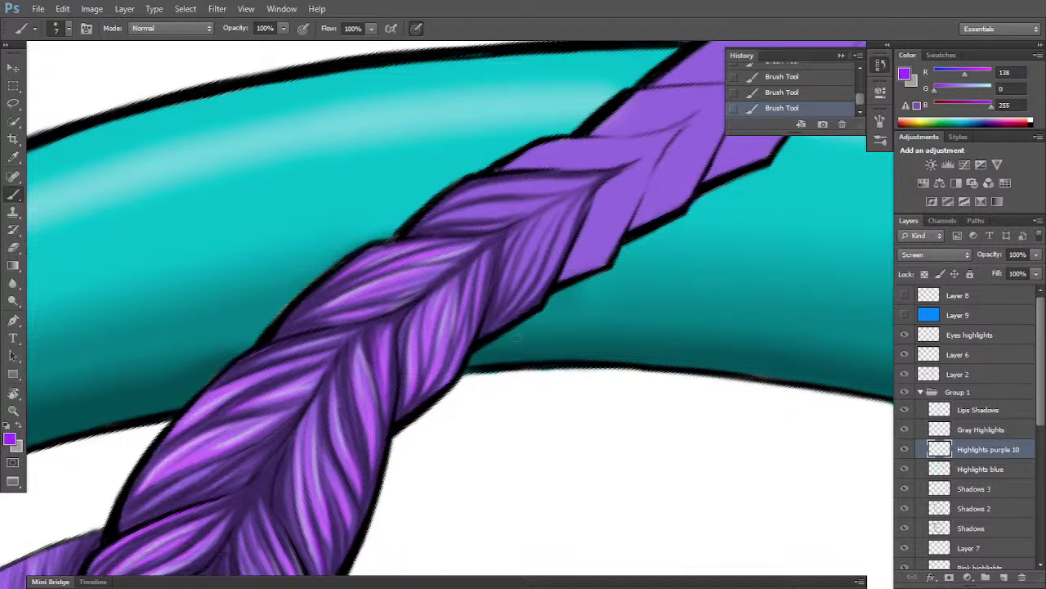
key(b)
key(e)
mouse_move(510, 296)
mouse_down()
mouse_move(522, 276)
mouse_move(503, 311)
mouse_move(524, 295)
mouse_up()
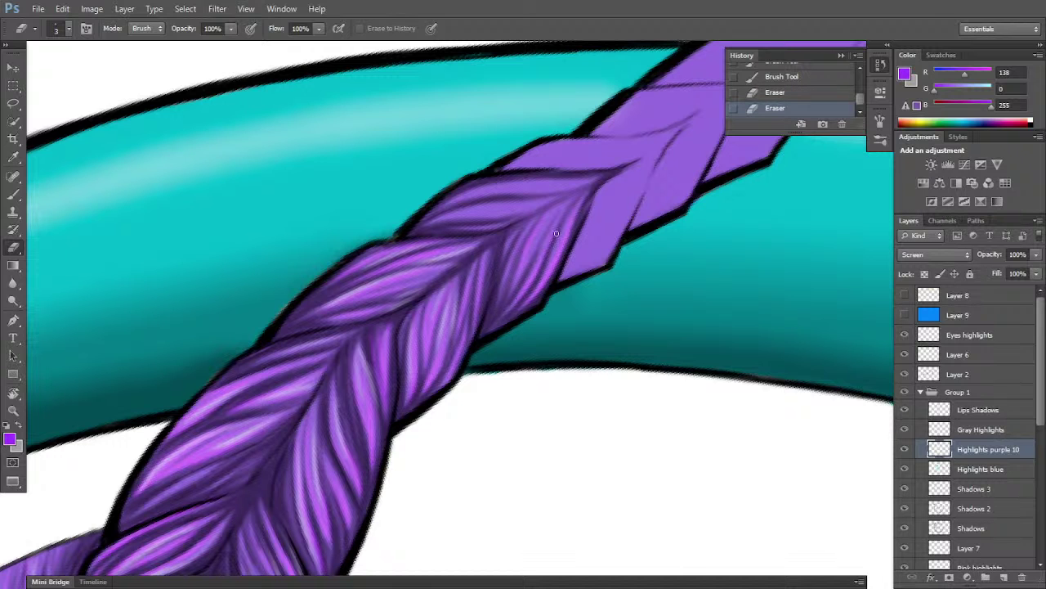
- Paint purple highlight strands on the sixth left braid strand on the Highlights purple 10 layer
key(r)
mouse_move(668, 315)
mouse_down()
mouse_move(717, 316)
mouse_move(699, 189)
mouse_up()
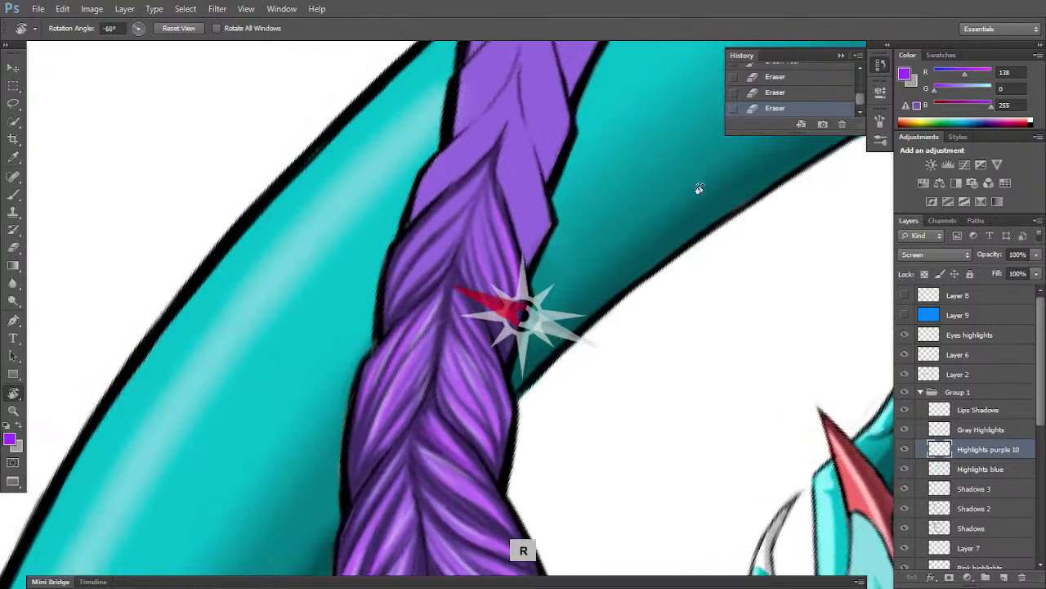
key(b)
mouse_move(401, 294)
mouse_down()
mouse_move(456, 227)
mouse_move(427, 269)
mouse_up()
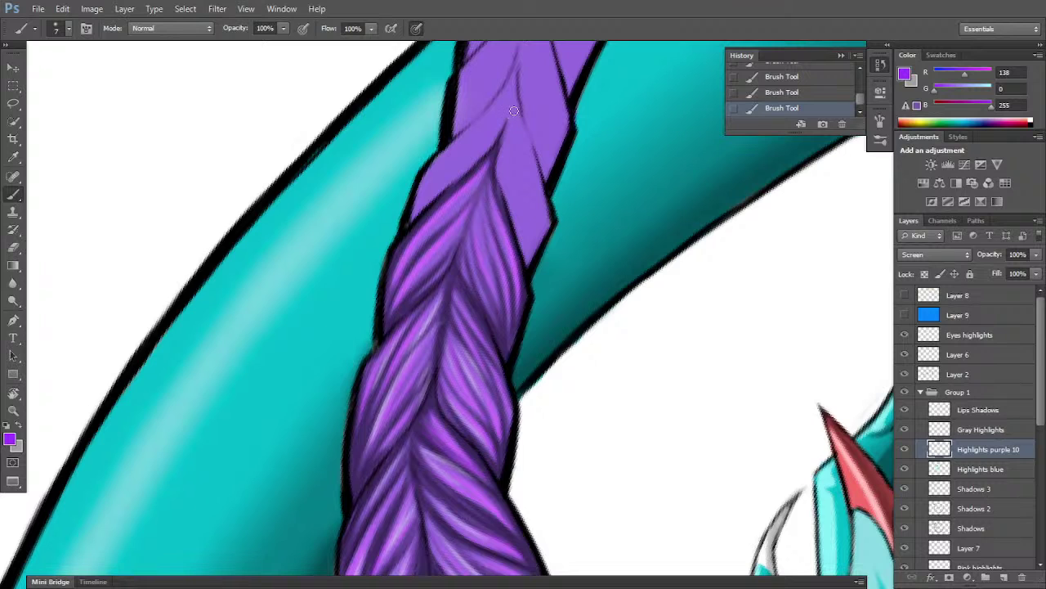
- Trim the purple highlights near the outer edge of the sixth left braid strand with the Eraser, and make the Gray Highlights layer active
click(995, 433)
key(e)
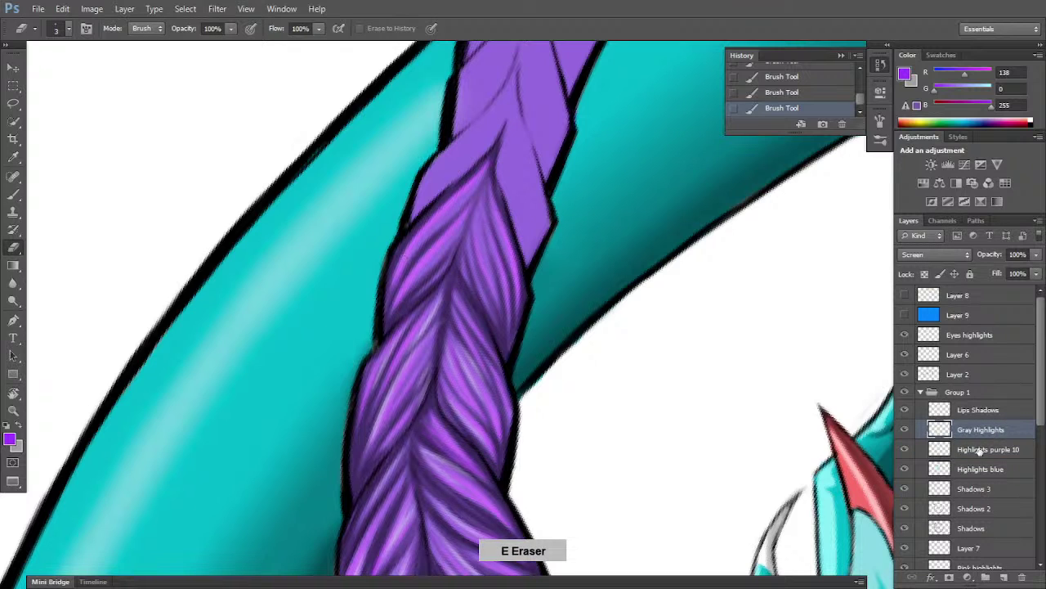
click(985, 449)
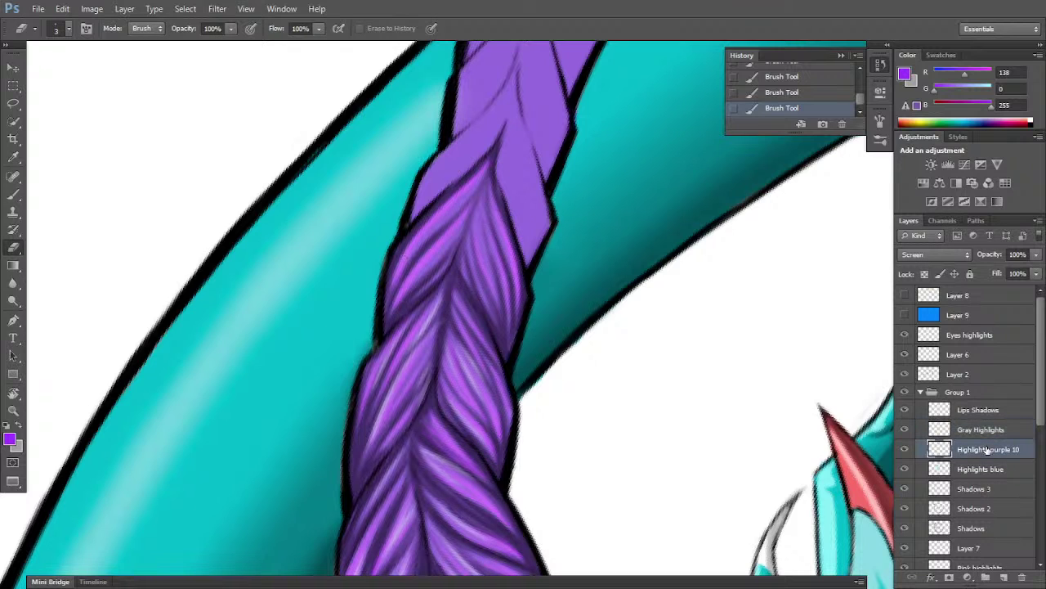
click(401, 272)
key(b)
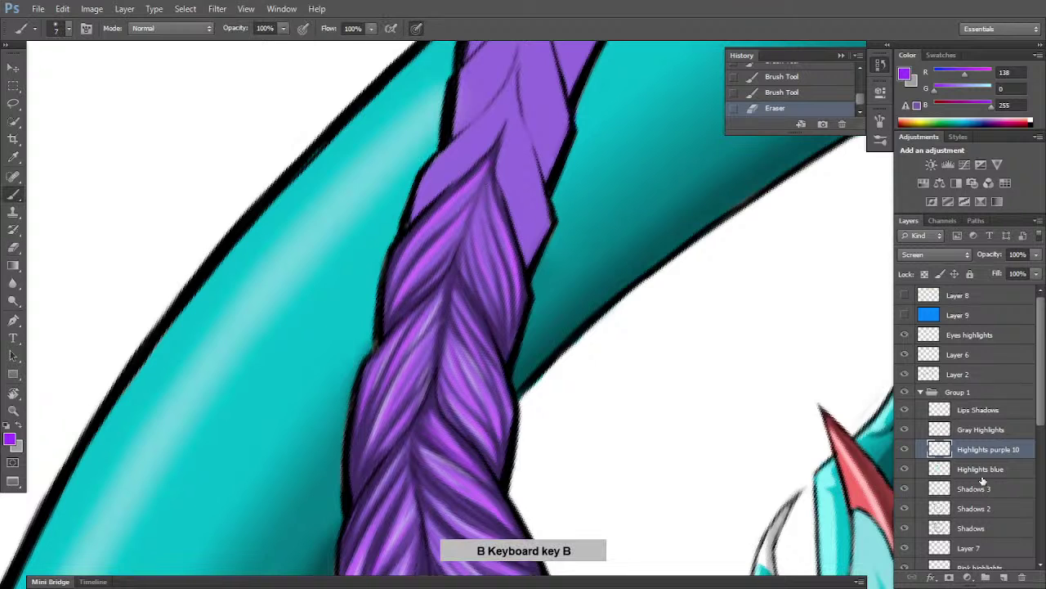
click(986, 432)
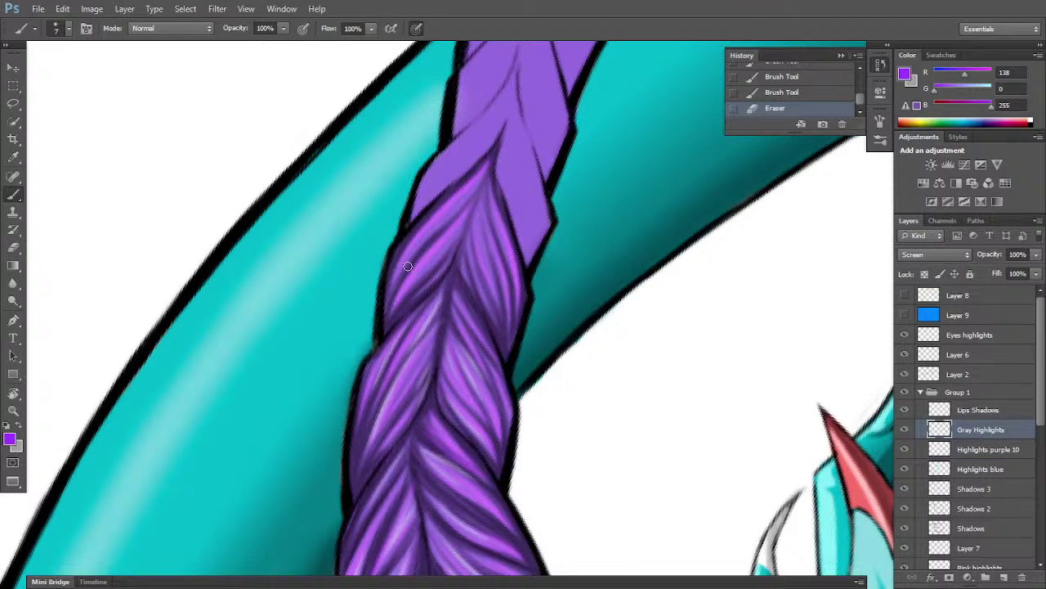
drag(393, 289, 440, 219)
key(b)
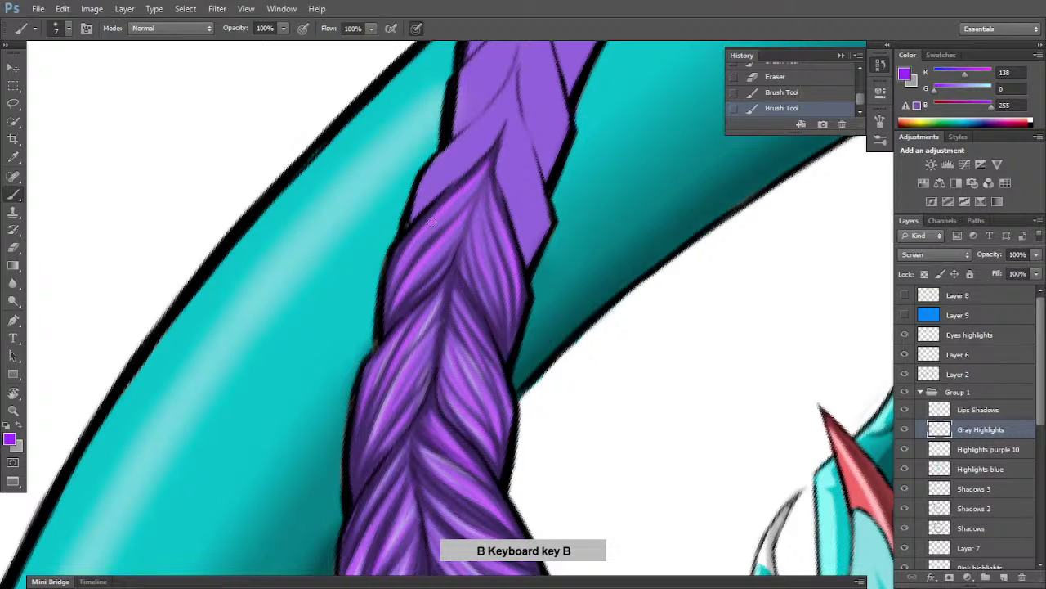
key(e)
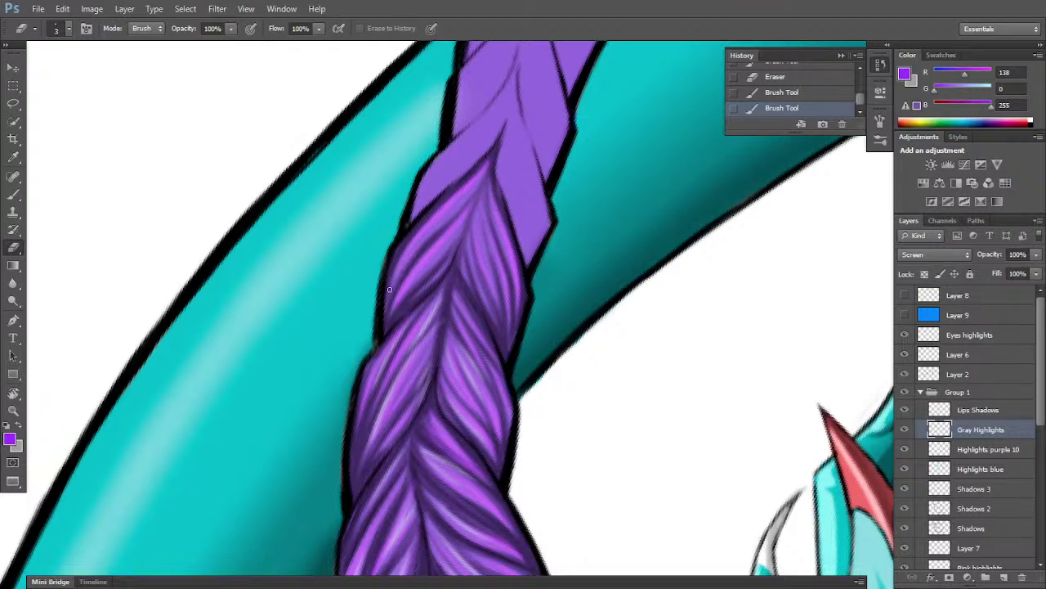
drag(408, 258, 380, 306)
- Switch the painting color to gray (144, 144, 144) and erase the stray marks along the outer edge of the sixth left braid strand
key(x)
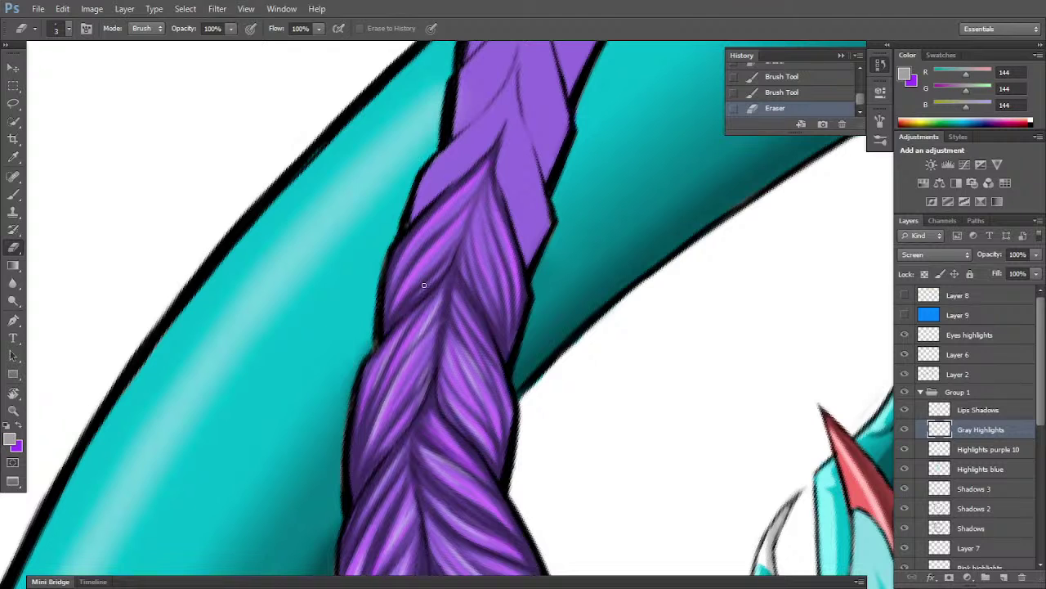
click(394, 280)
click(398, 275)
key(b)
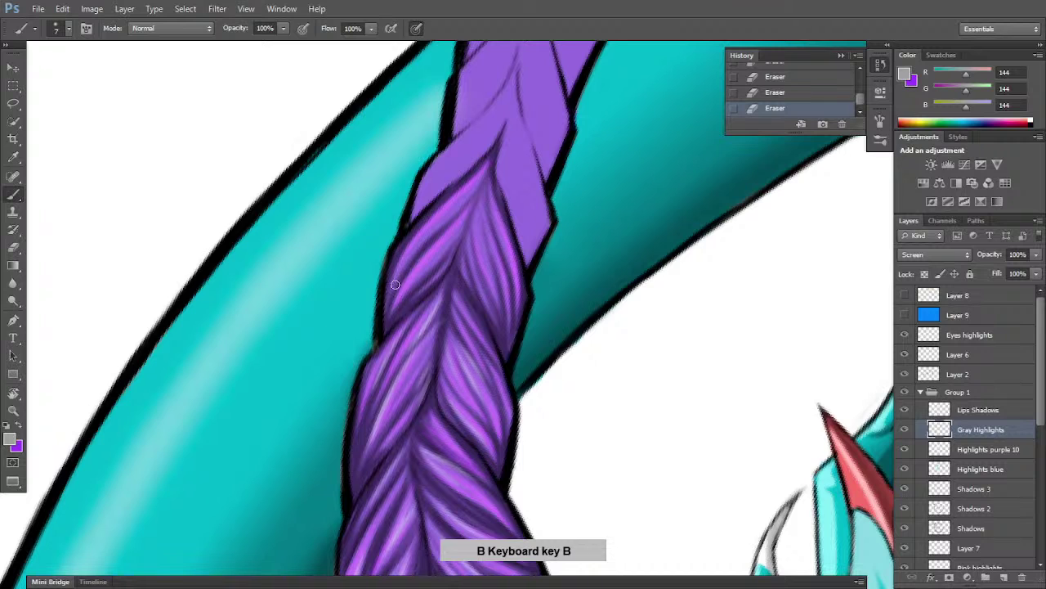
- Paint a gray (144, 144, 144) highlight along the outer part of the sixth left braid strand and thin it with the Eraser
click(395, 283)
click(403, 270)
drag(403, 270, 441, 223)
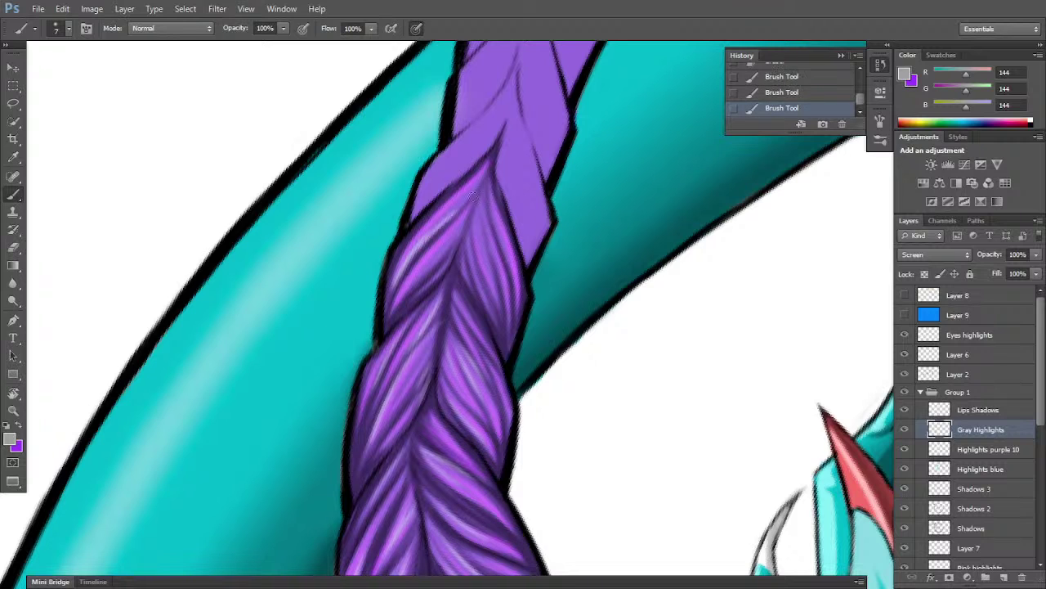
key(e)
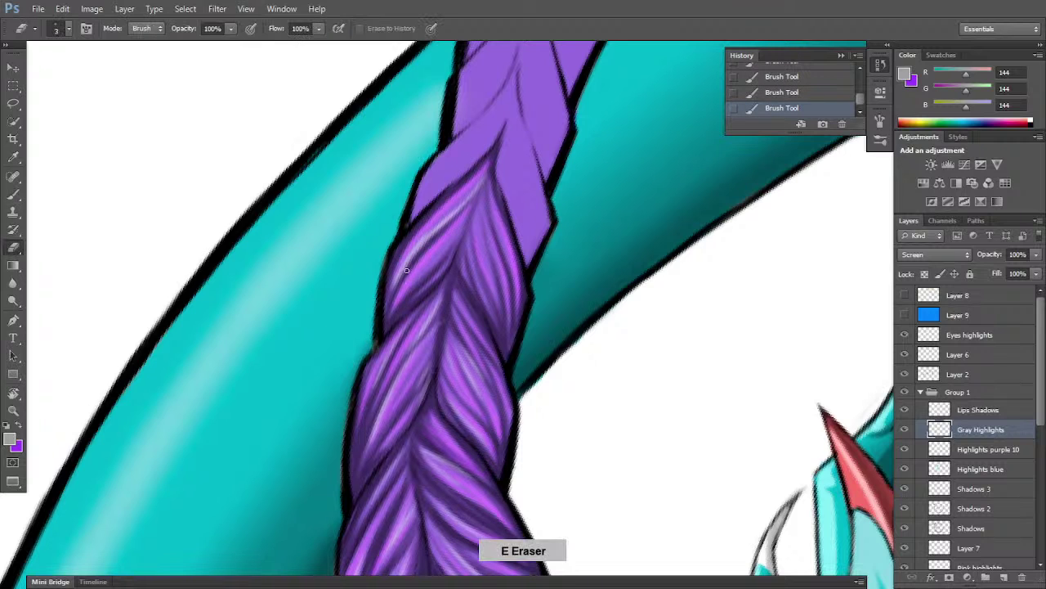
drag(396, 288, 448, 225)
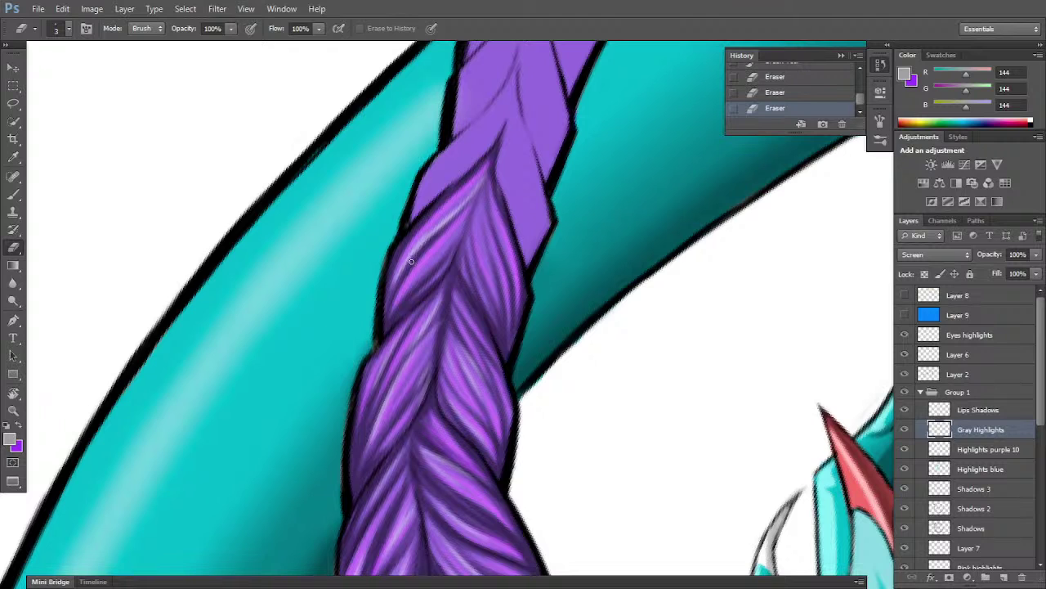
drag(412, 260, 450, 225)
- Add gray highlight strokes to the inner part of the sixth left braid strand and trim their ends with the Eraser
key(b)
drag(406, 291, 440, 258)
drag(407, 288, 452, 243)
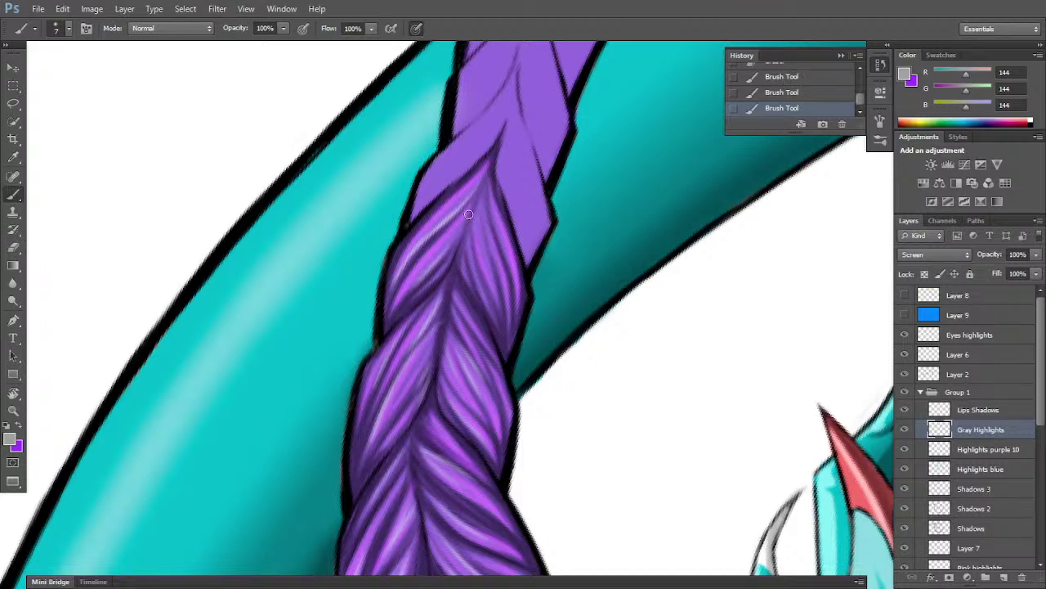
key(e)
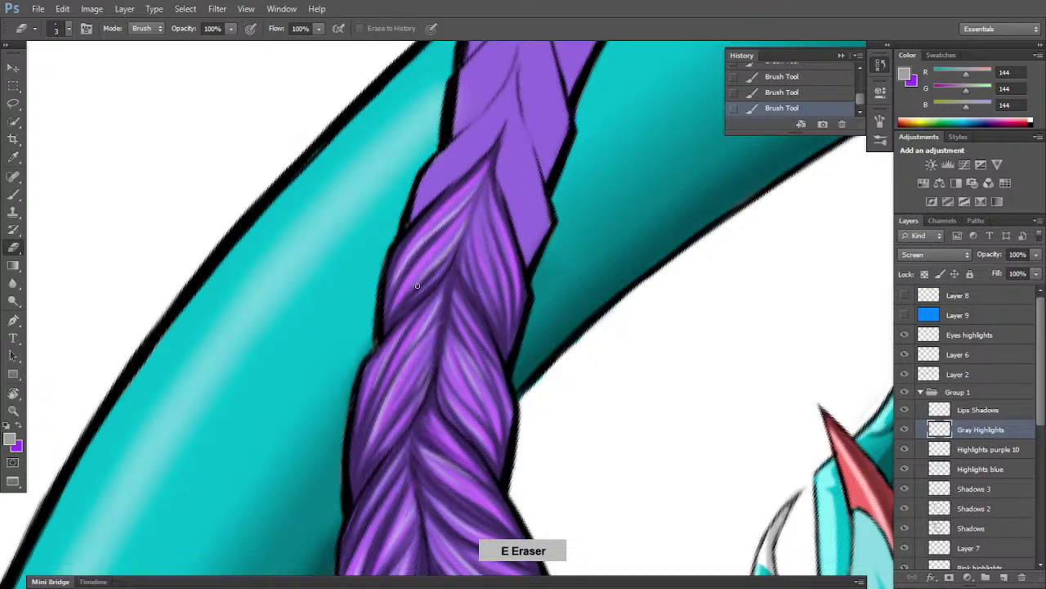
drag(436, 270, 475, 188)
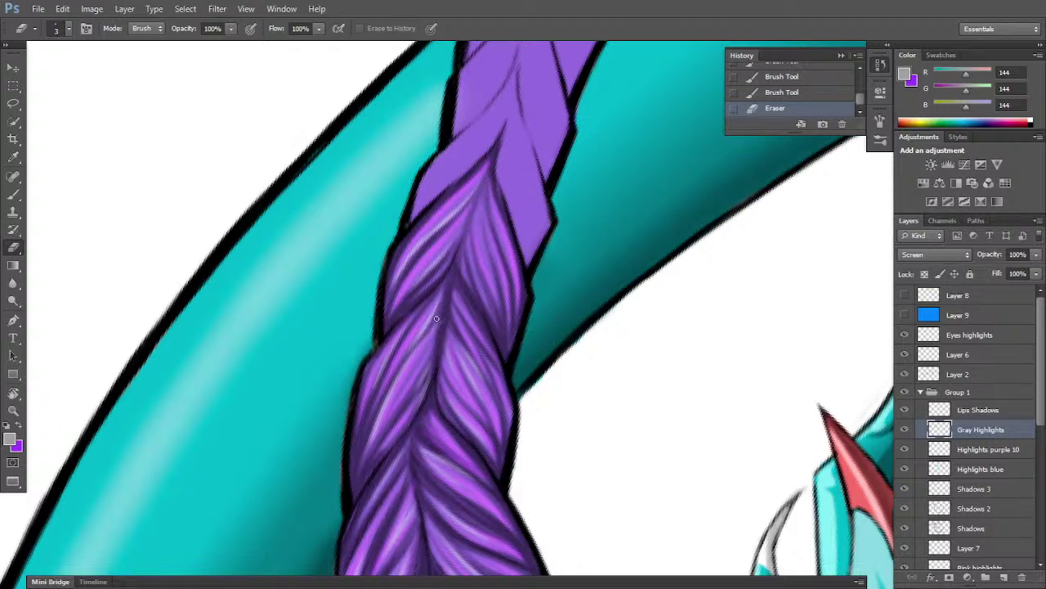
drag(437, 319, 453, 272)
- Paint gray highlights on the sixth right braid strand near the center line and taper them with the Eraser
key(r)
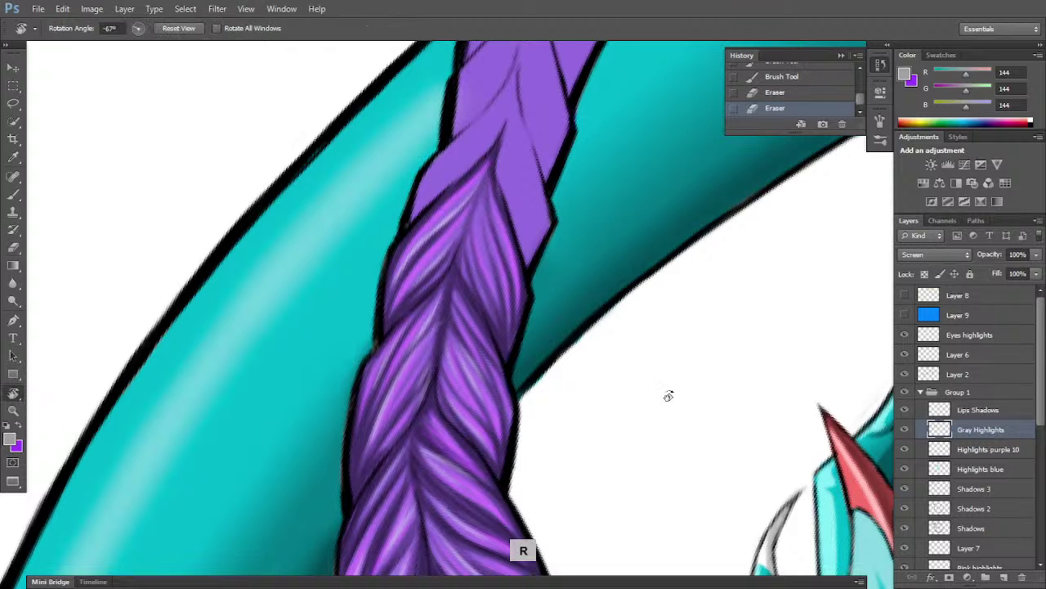
mouse_move(670, 394)
mouse_down()
mouse_move(551, 493)
mouse_move(474, 511)
mouse_up()
key(b)
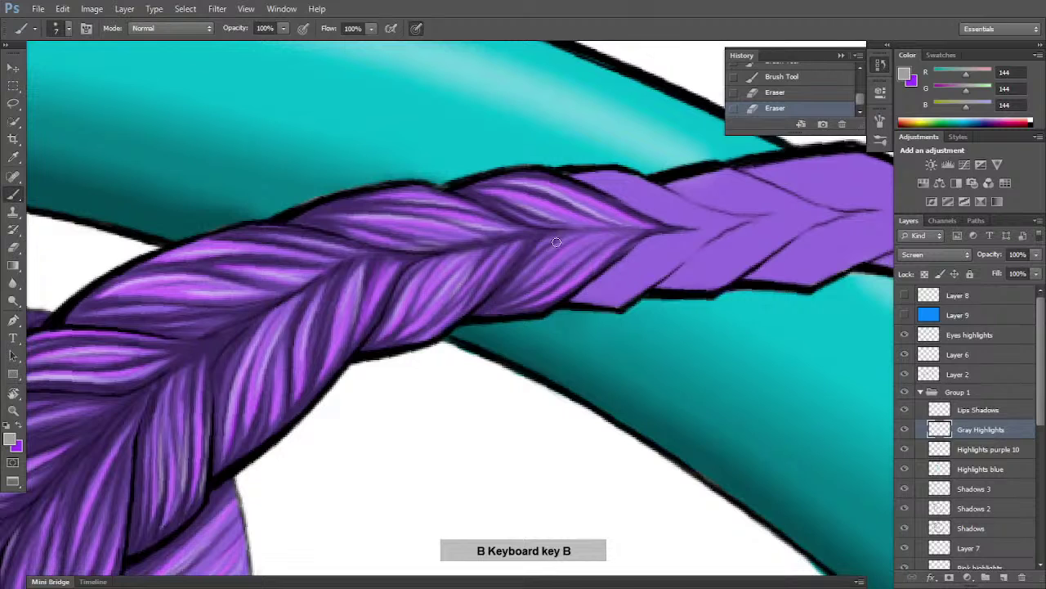
drag(510, 291, 564, 241)
drag(523, 278, 559, 243)
key(e)
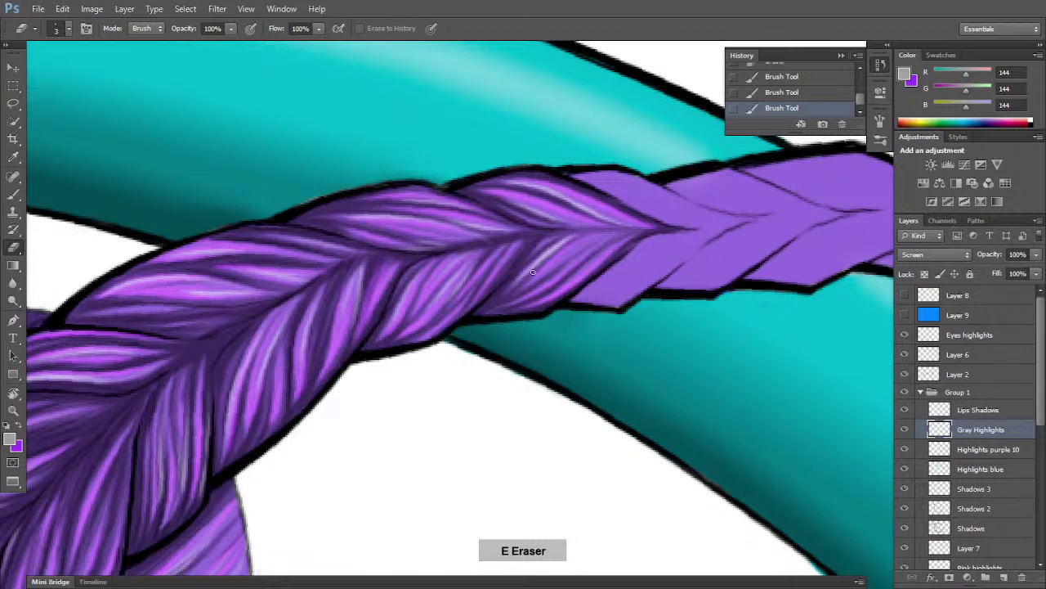
mouse_move(589, 233)
mouse_down()
mouse_move(550, 239)
mouse_move(582, 233)
mouse_move(566, 233)
mouse_up()
key(e)
key(b)
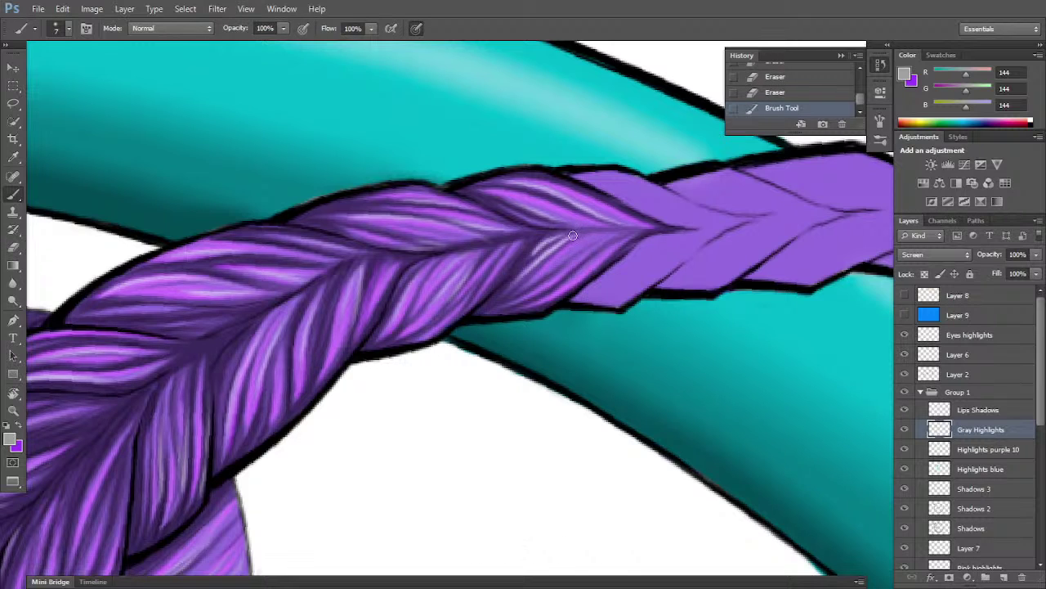
key(e)
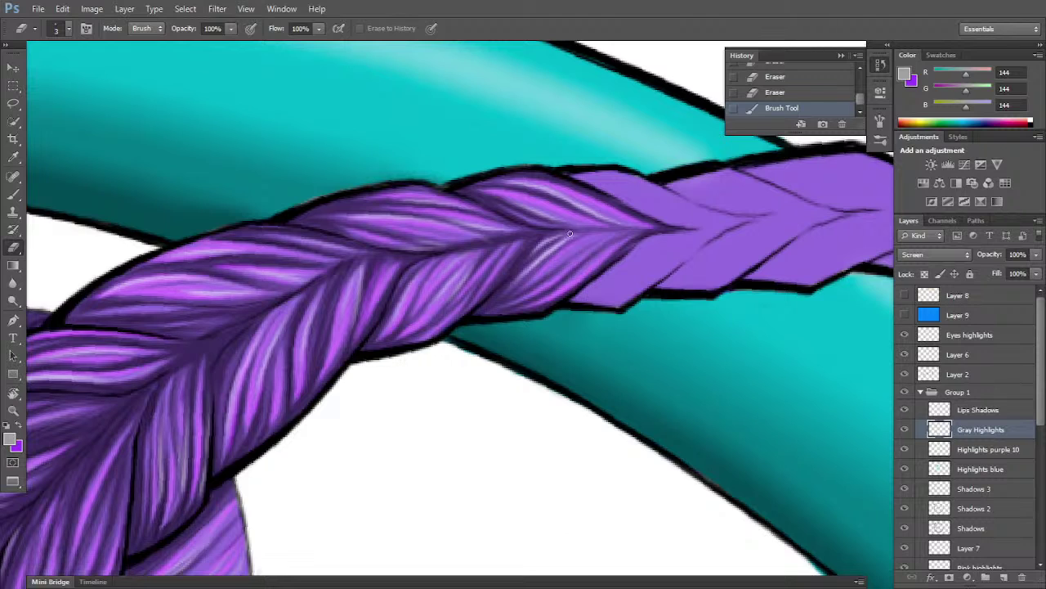
drag(579, 231, 569, 241)
drag(527, 280, 610, 219)
- Add gray highlight strokes through the middle of the sixth right braid strand and erase their excess edges
key(b)
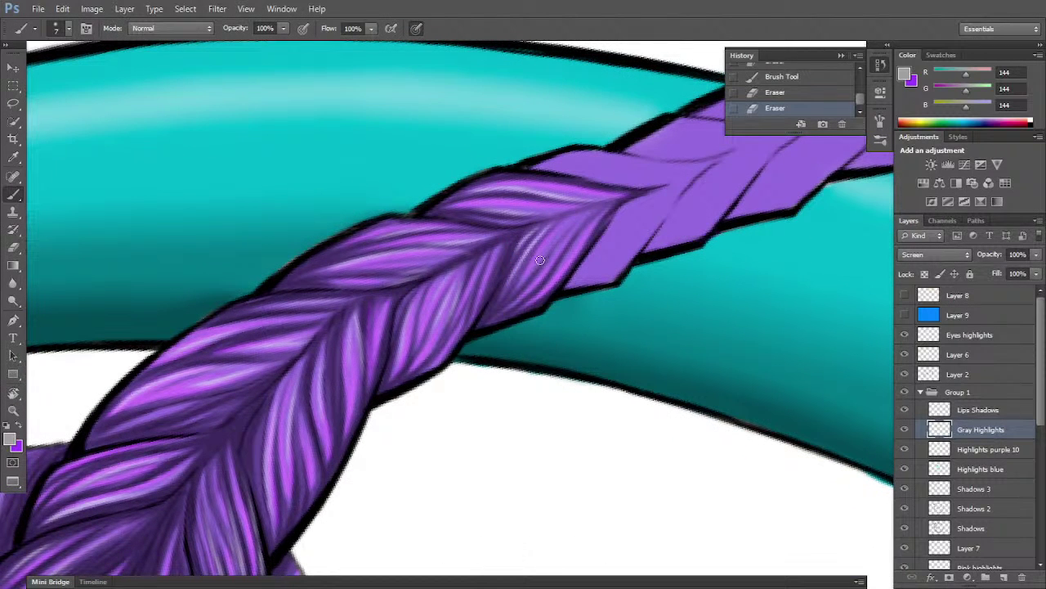
drag(527, 277, 564, 222)
drag(528, 276, 565, 229)
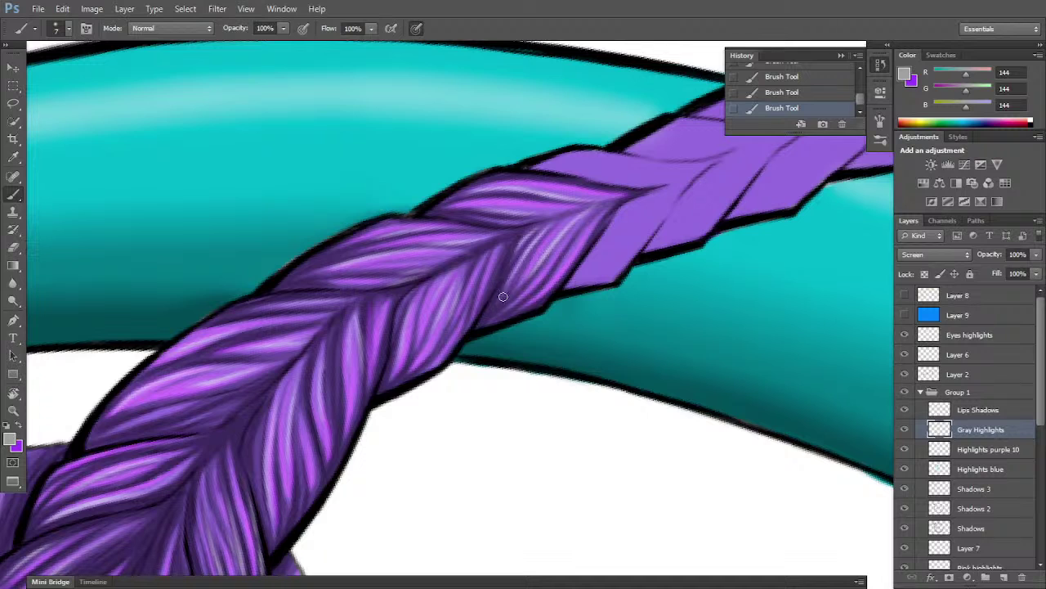
key(e)
drag(522, 285, 540, 269)
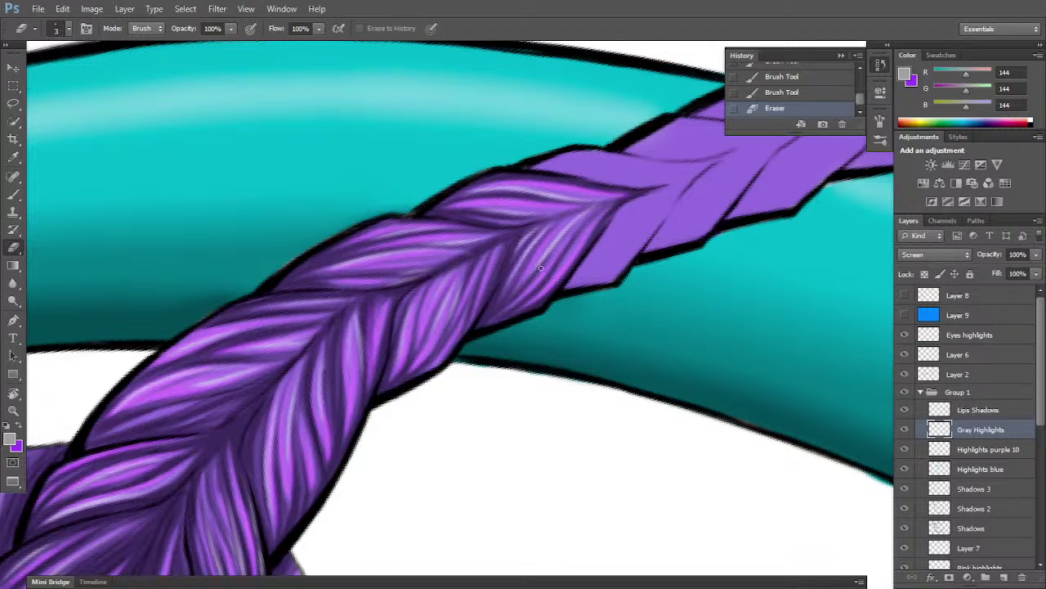
mouse_move(606, 200)
mouse_down()
mouse_move(562, 223)
mouse_move(618, 190)
mouse_up()
- Paint gray highlights along the upper edge of the sixth right braid strand and clean up both ends with the Eraser
key(b)
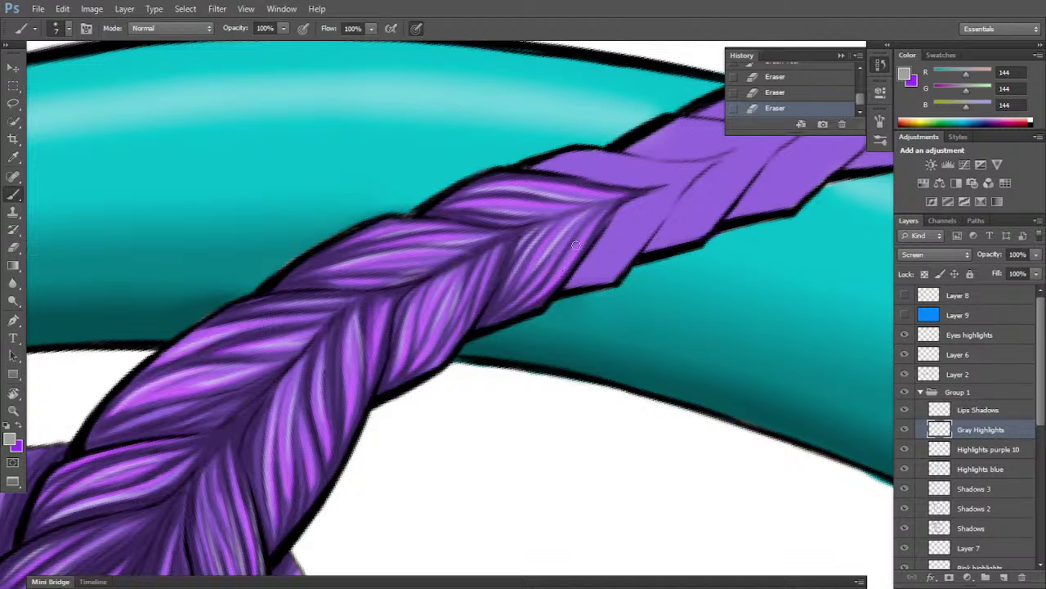
mouse_move(577, 245)
mouse_down()
mouse_move(601, 216)
mouse_move(561, 266)
mouse_up()
drag(589, 228, 563, 265)
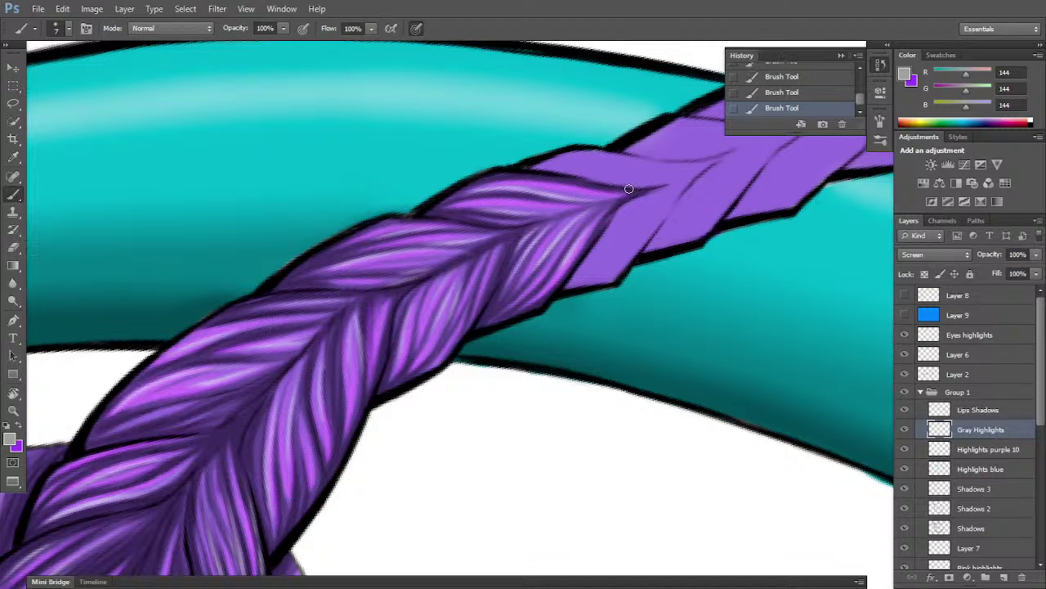
key(e)
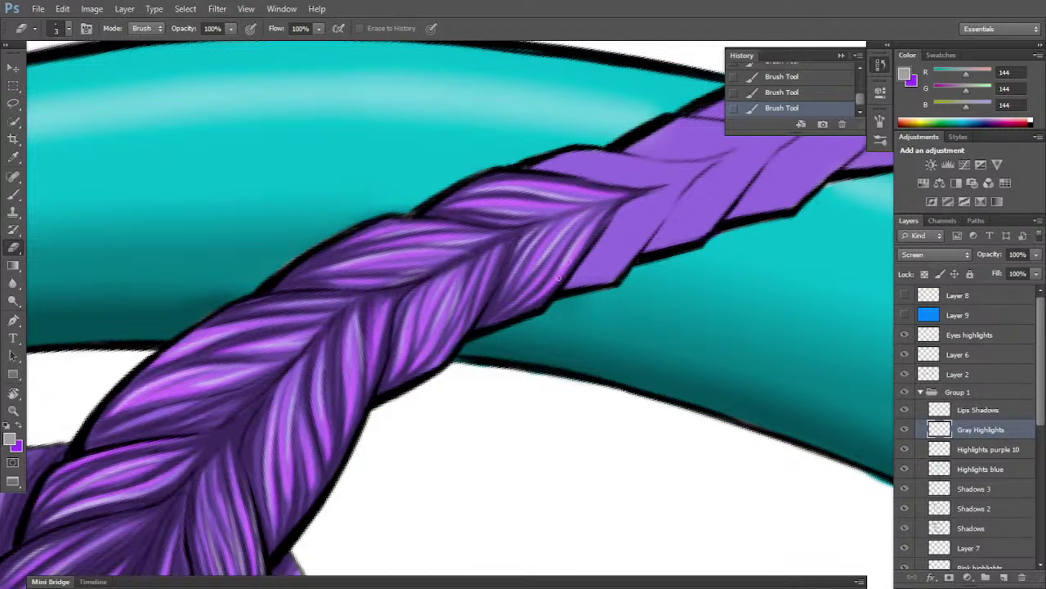
click(551, 289)
key(r)
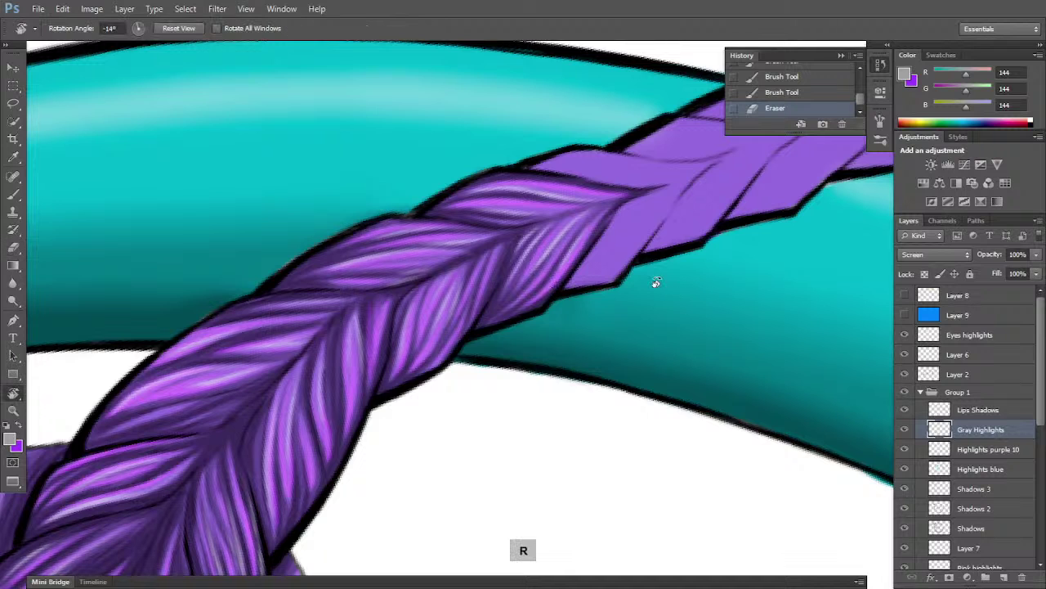
key(e)
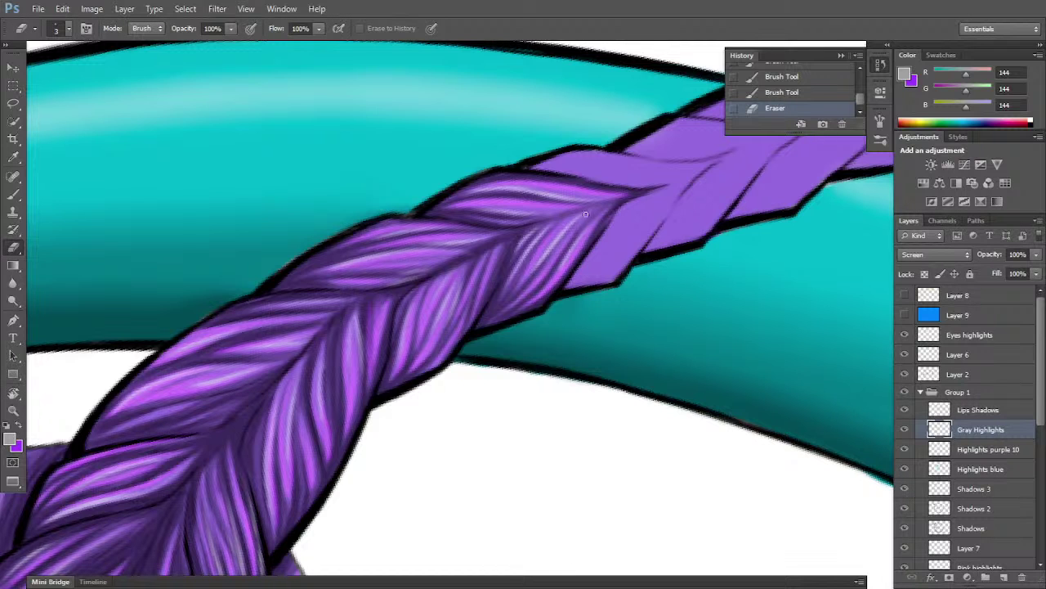
drag(602, 203, 584, 209)
click(604, 199)
- Examine the finished braid strands against the rest of the creature, including the unshaded part of the braid
key(r)
mouse_move(712, 362)
mouse_down()
mouse_move(743, 262)
mouse_move(734, 229)
mouse_up()
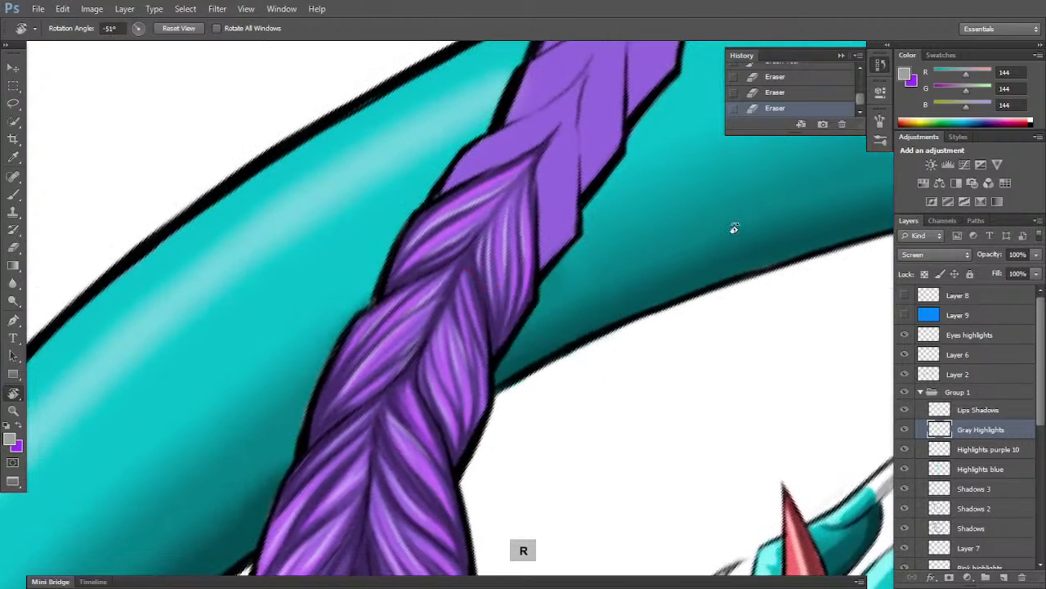
drag(678, 289, 656, 332)
key(ctrl+minus)
key(ctrl+minus)
key(ctrl+minus)
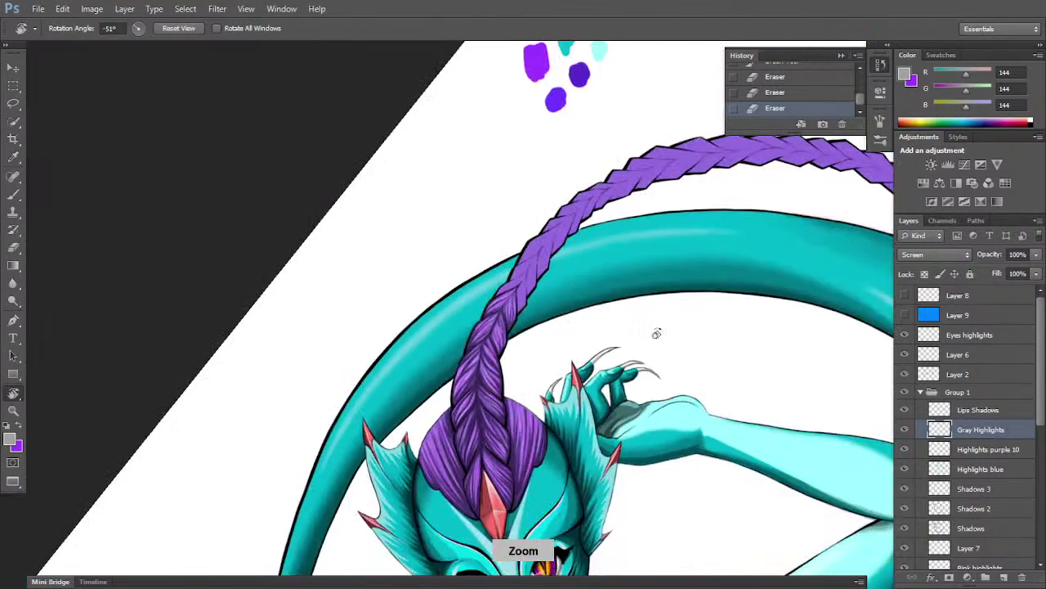
scroll(656, 333, up, 4)
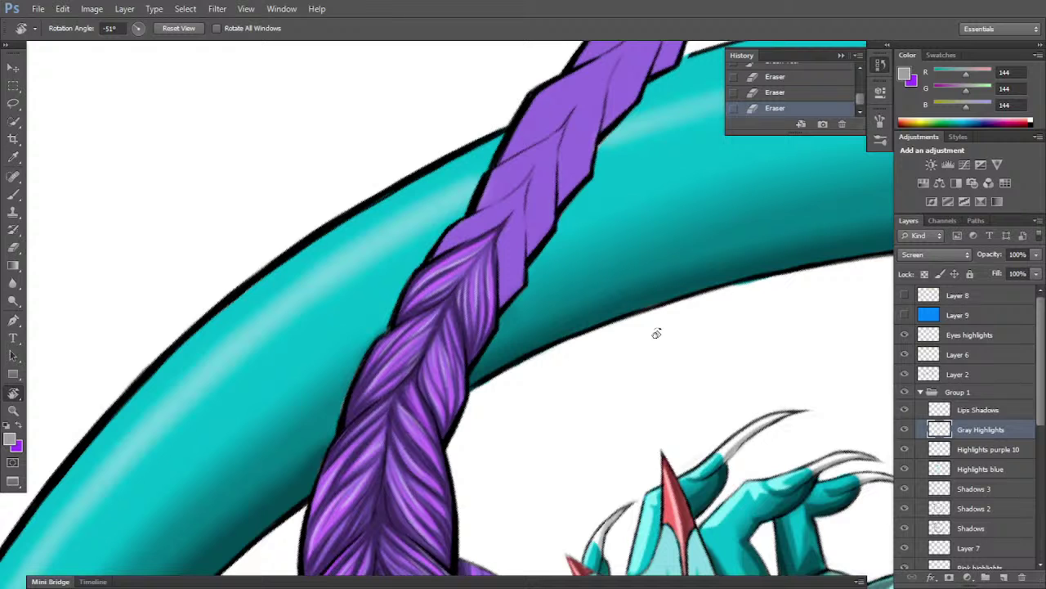
scroll(657, 333, up, 2)
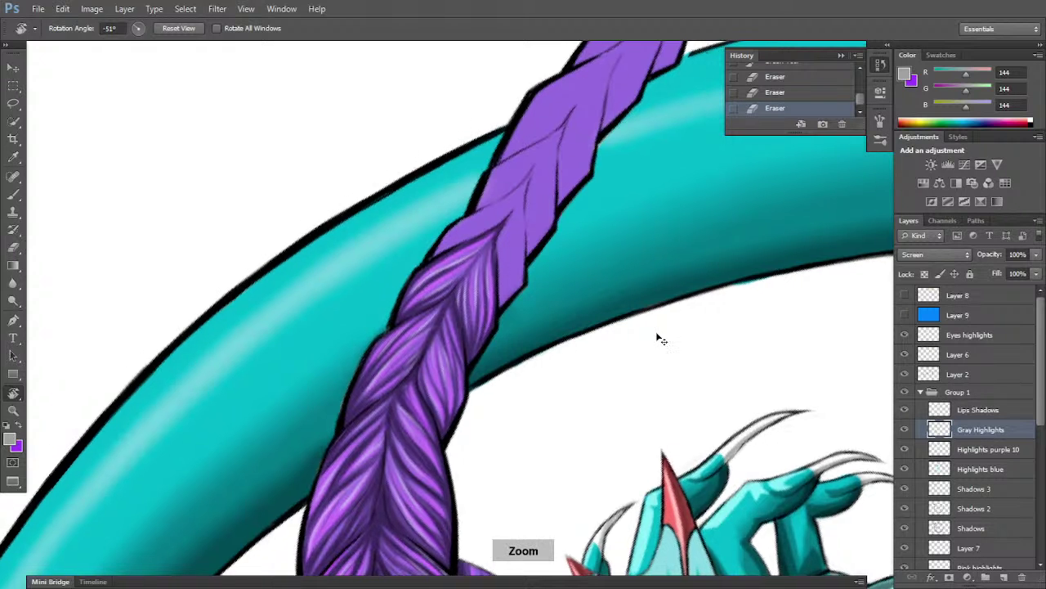
- On the Shadows layer, brush shadows along the inner edge of the seventh right braid strand up to the center line
key(b)
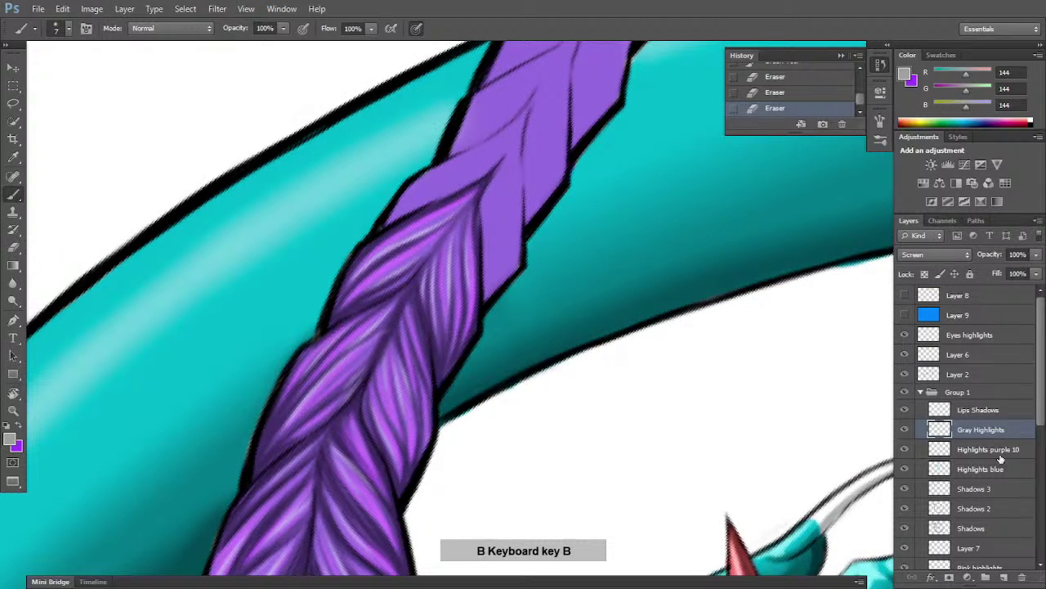
click(984, 527)
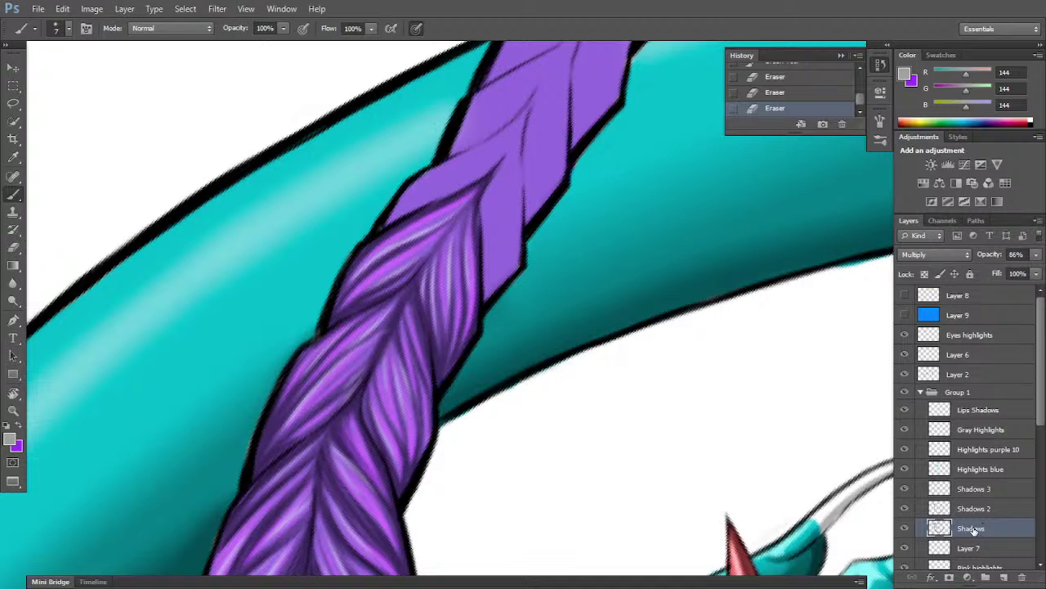
drag(488, 299, 484, 214)
mouse_move(486, 258)
mouse_down()
mouse_move(483, 213)
mouse_move(506, 153)
mouse_up()
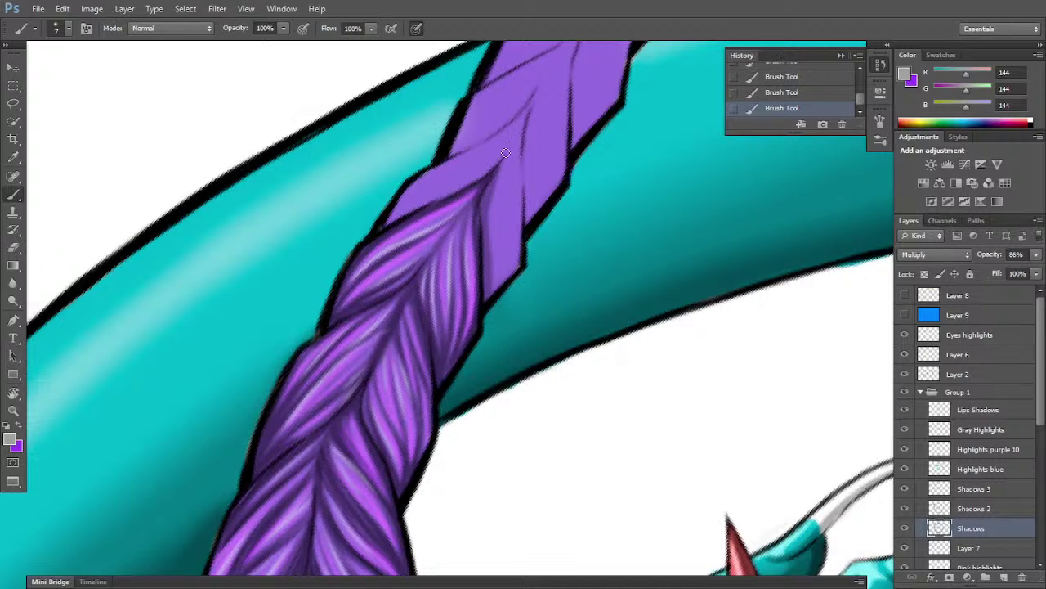
drag(486, 203, 537, 99)
- Paint shadow strokes along the seventh left braid strand on the Shadows layer and trim its outer and upper edges with the Eraser
mouse_move(395, 219)
mouse_down()
mouse_move(501, 154)
mouse_move(527, 104)
mouse_move(397, 215)
mouse_move(443, 163)
mouse_move(392, 220)
mouse_move(486, 151)
mouse_up()
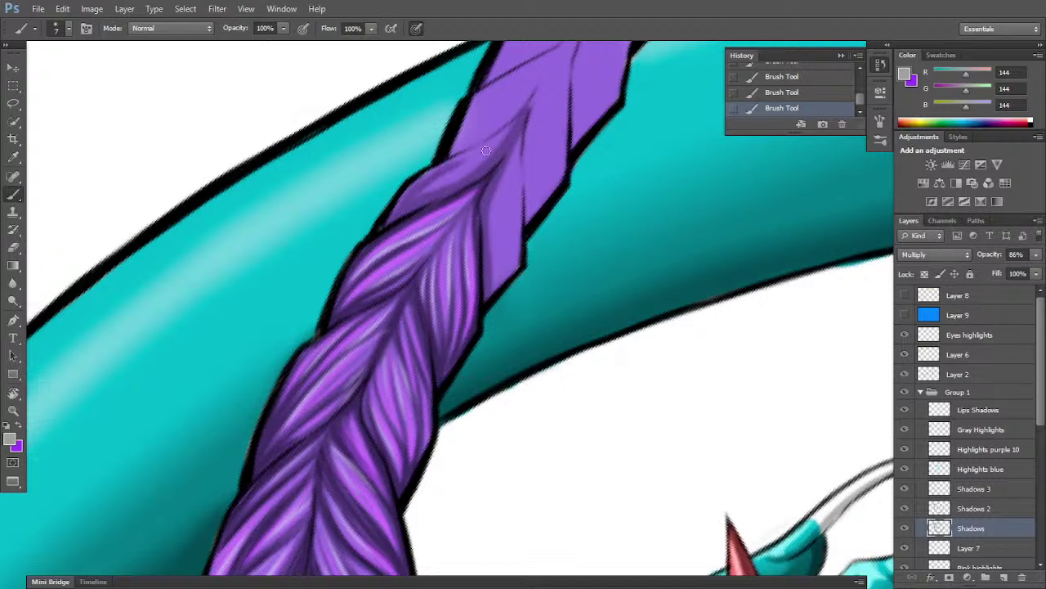
drag(431, 182, 529, 119)
key(e)
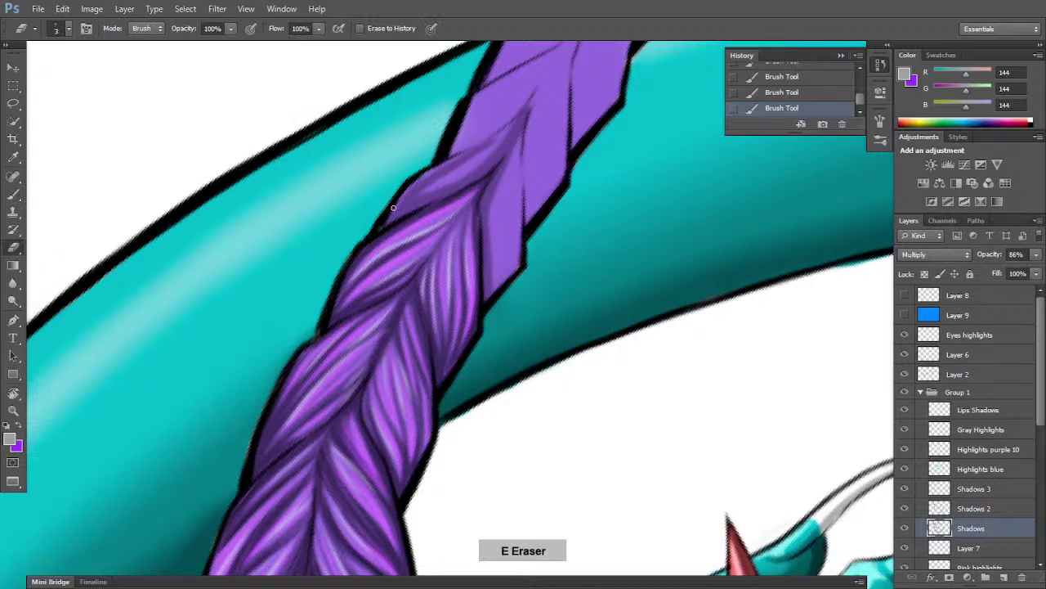
mouse_move(391, 210)
mouse_down()
mouse_move(423, 174)
mouse_move(488, 137)
mouse_up()
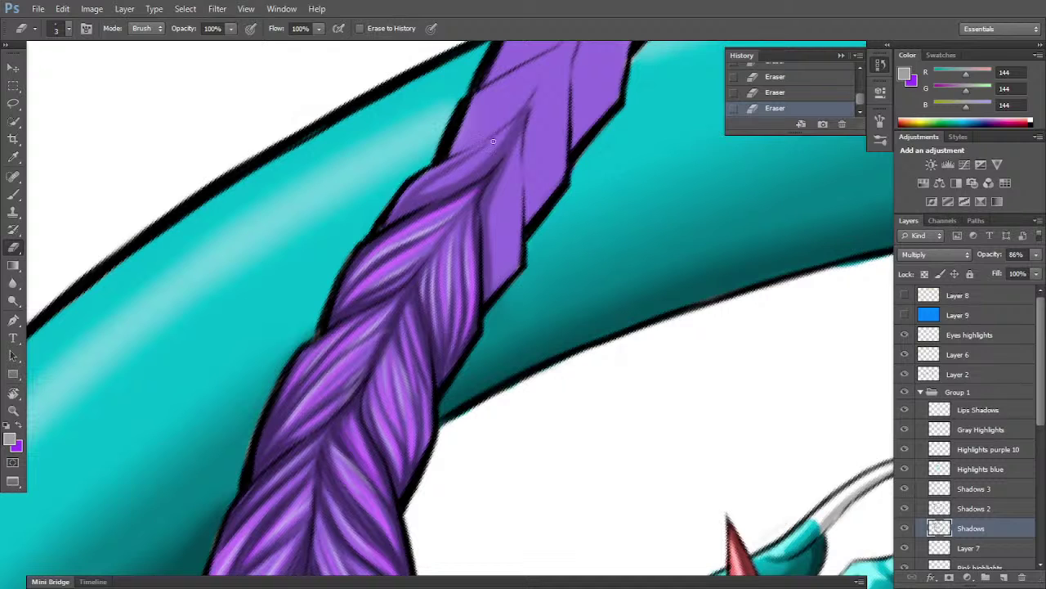
- On the Shadows layer, paint thin shadow strokes up from the outer tip of the seventh right braid strand with a size 4 brush
key(b)
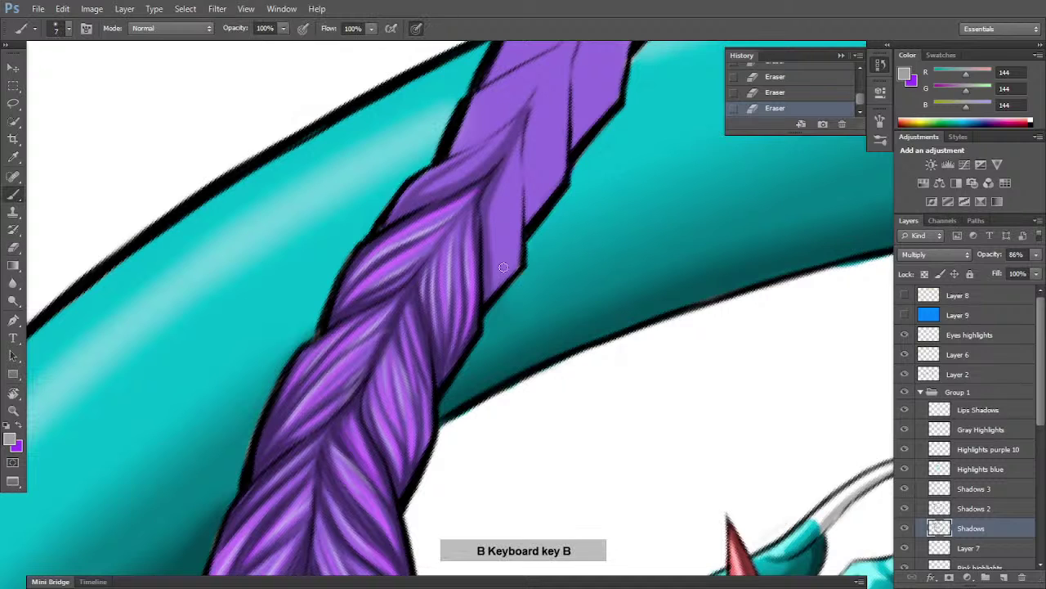
click(496, 286)
scroll(508, 256, down, 2)
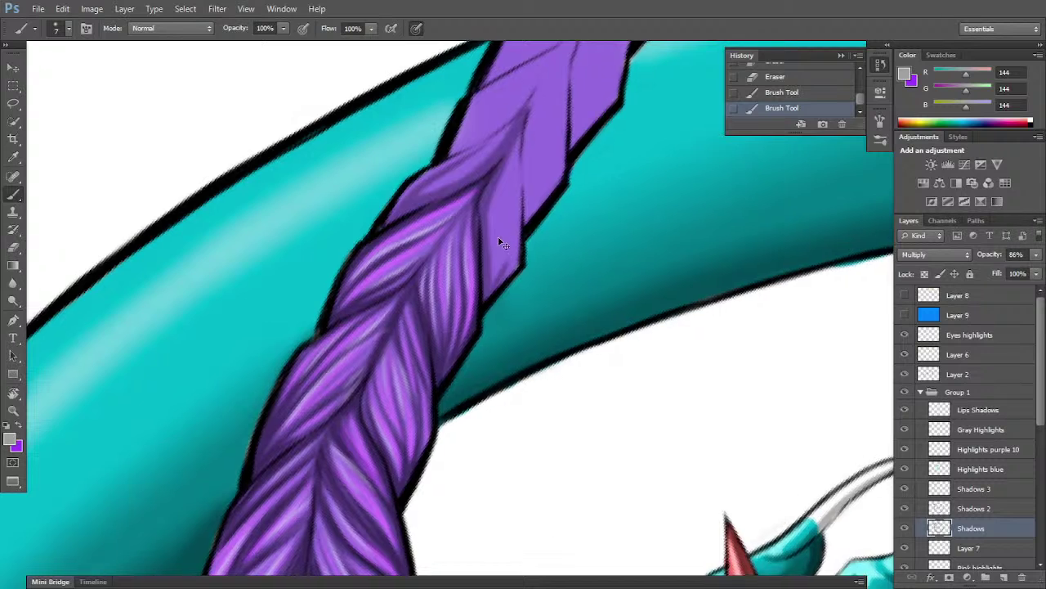
scroll(500, 246, up, 3)
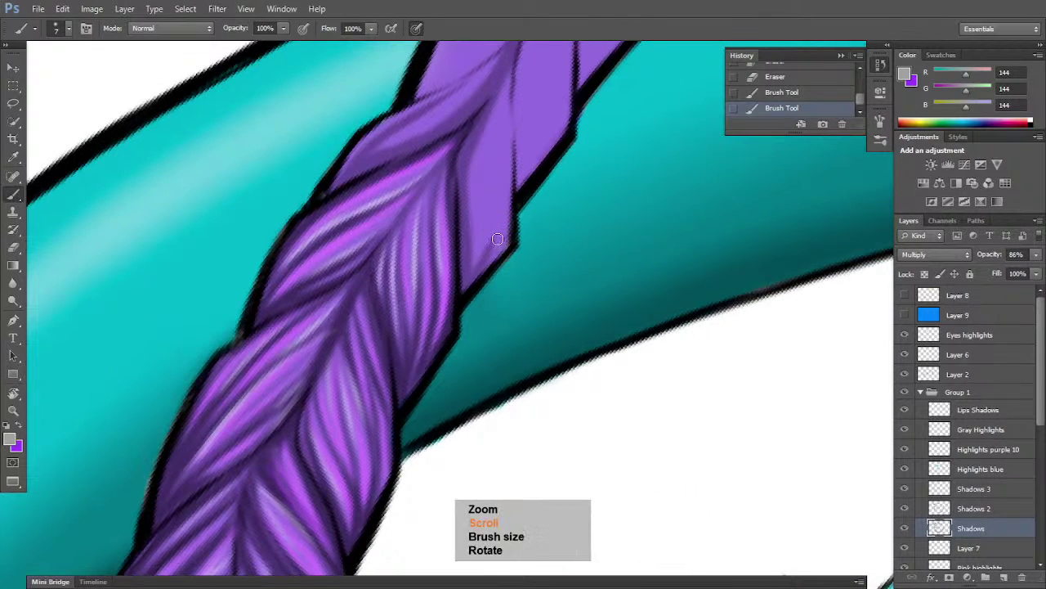
scroll(497, 243, down, 2)
scroll(496, 243, up, 2)
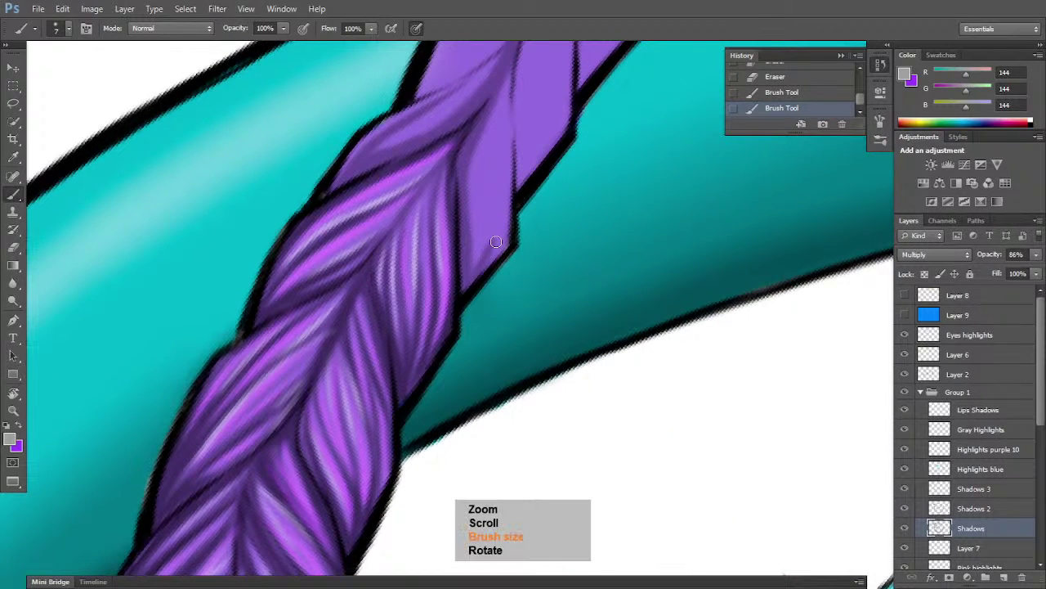
key([)
key([)
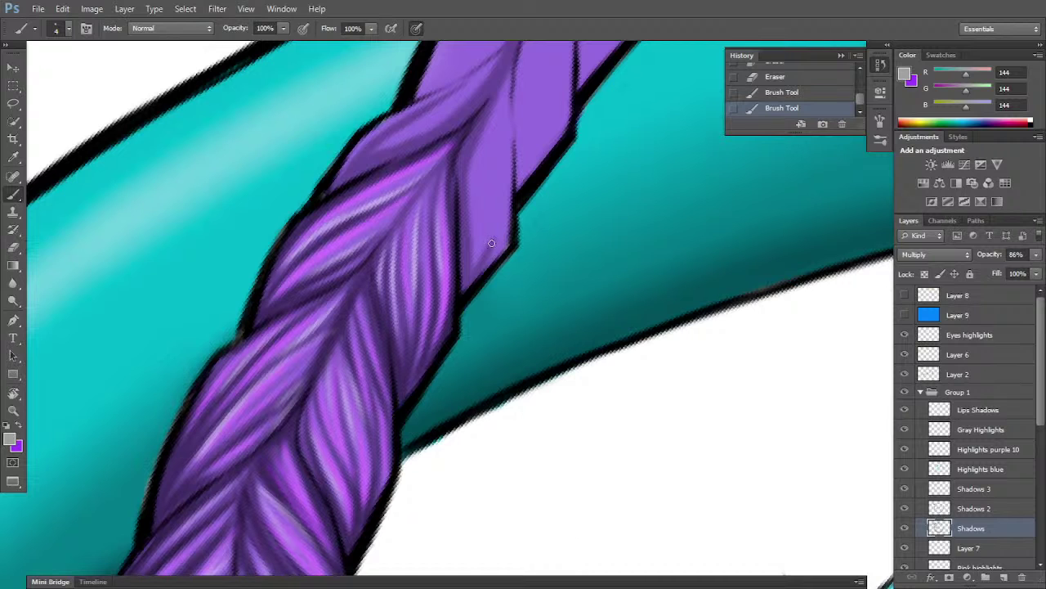
drag(488, 235, 479, 299)
key(b)
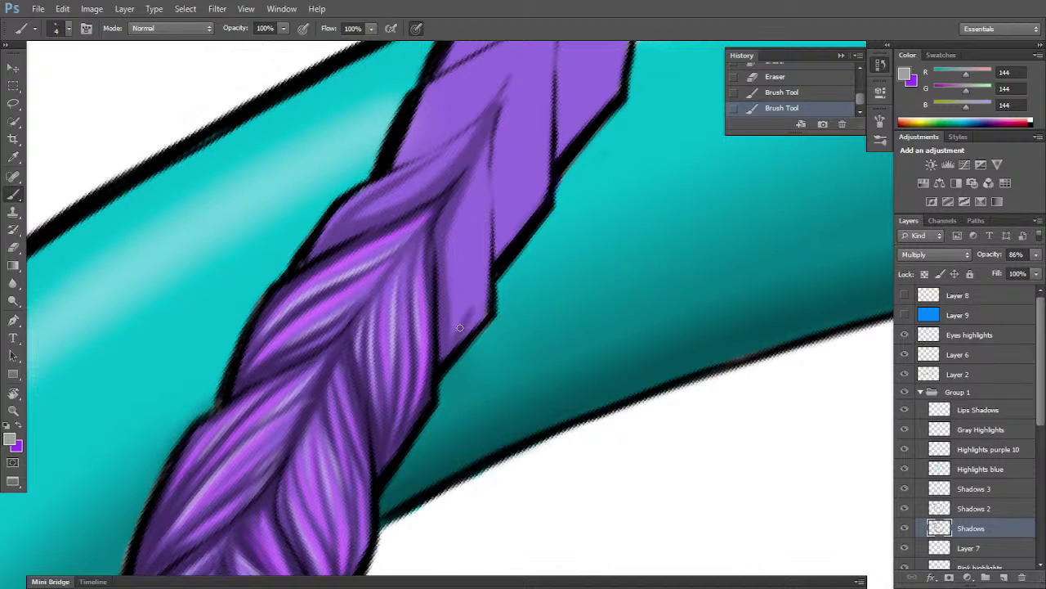
mouse_move(461, 327)
mouse_down()
mouse_move(449, 349)
mouse_move(475, 261)
mouse_up()
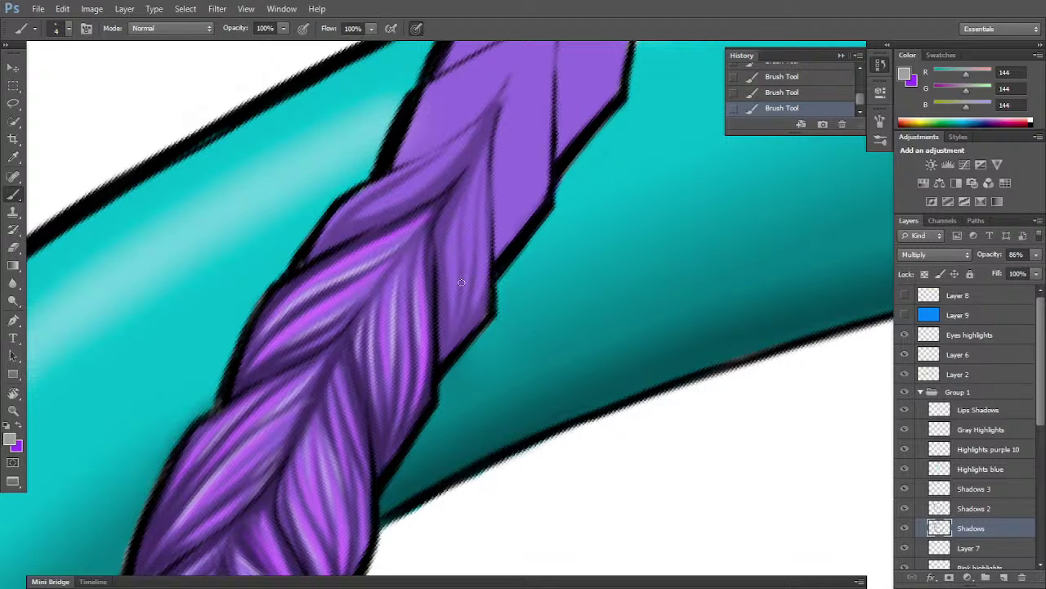
- Thin and separate the shadow strokes inside the seventh right braid strand with the Eraser
key(e)
drag(461, 286, 465, 293)
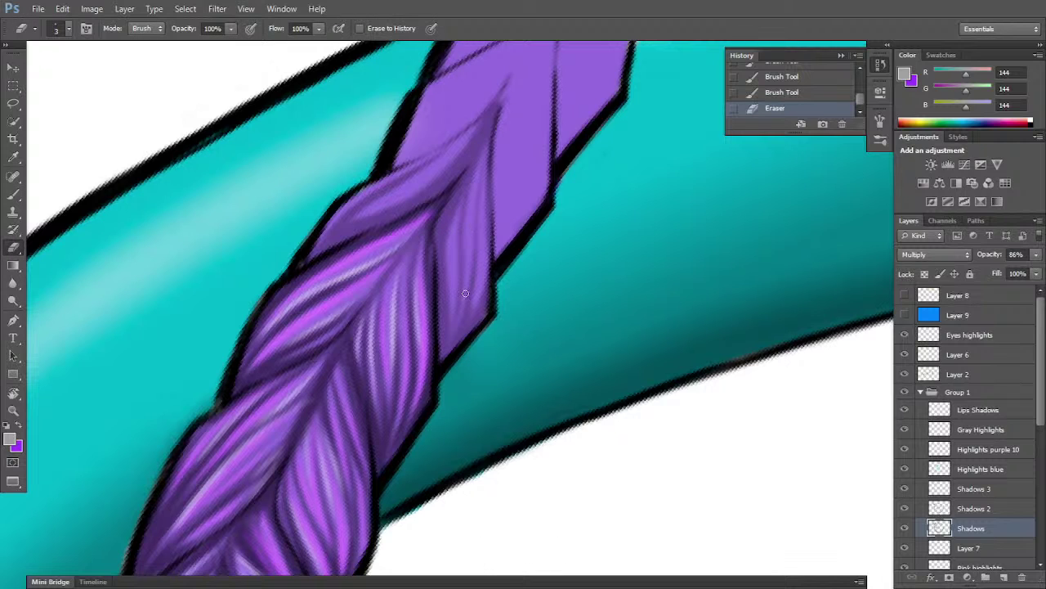
drag(466, 234, 464, 296)
drag(466, 217, 455, 327)
drag(467, 267, 452, 327)
key(e)
- Add fine shadow lines along the length of the seventh left braid strand and refine them with the Eraser
key(b)
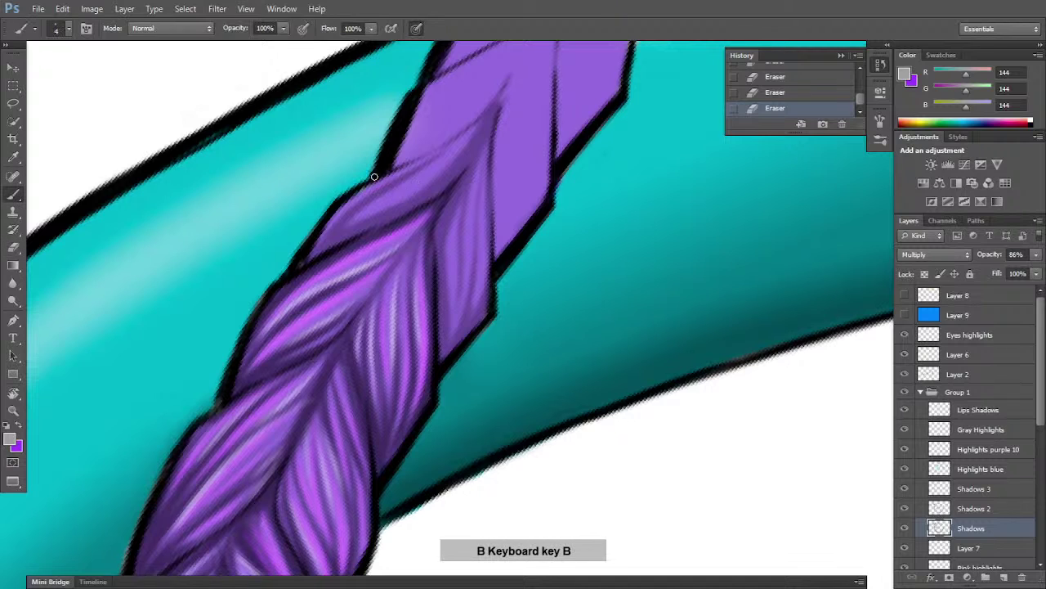
key(e)
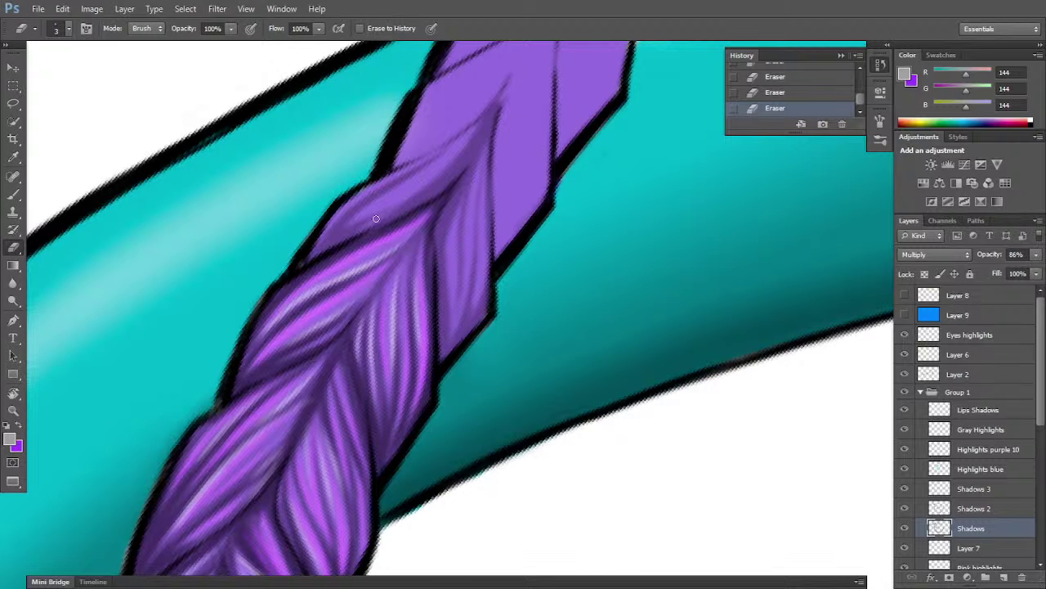
key(b)
mouse_move(360, 225)
mouse_down()
mouse_move(330, 244)
mouse_move(421, 174)
mouse_up()
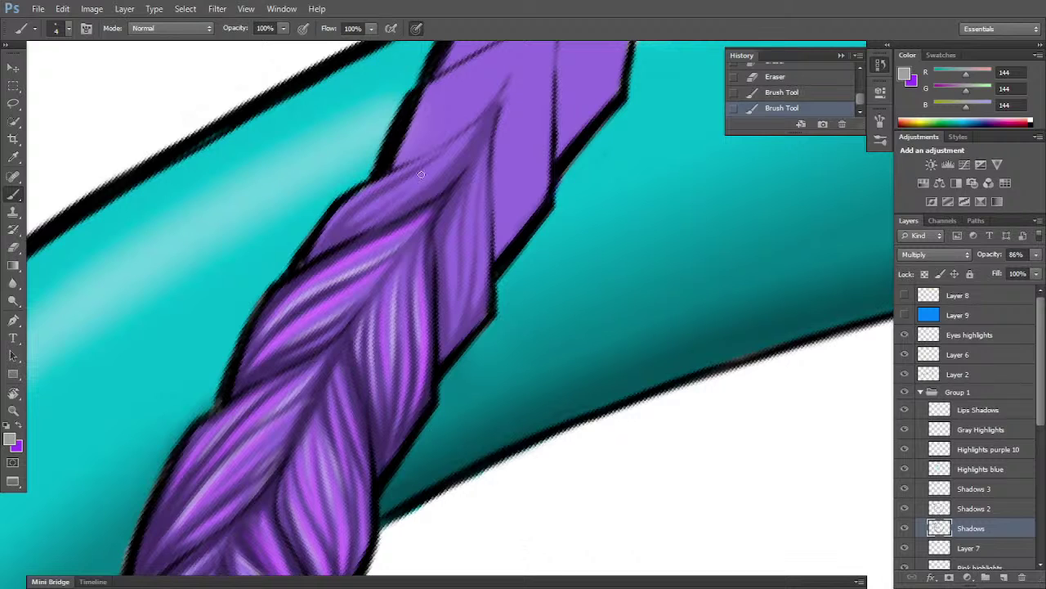
mouse_move(456, 142)
mouse_down()
mouse_move(361, 210)
mouse_move(466, 139)
mouse_up()
key(e)
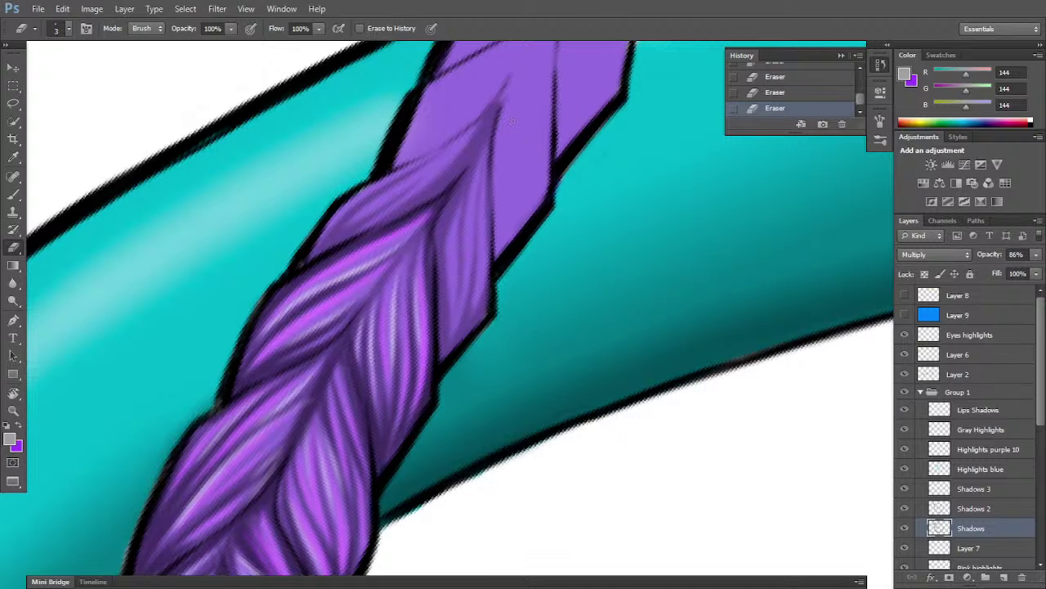
- On the Shadows 2 layer, darken the center line where the seventh left and right braid strands meet
click(989, 508)
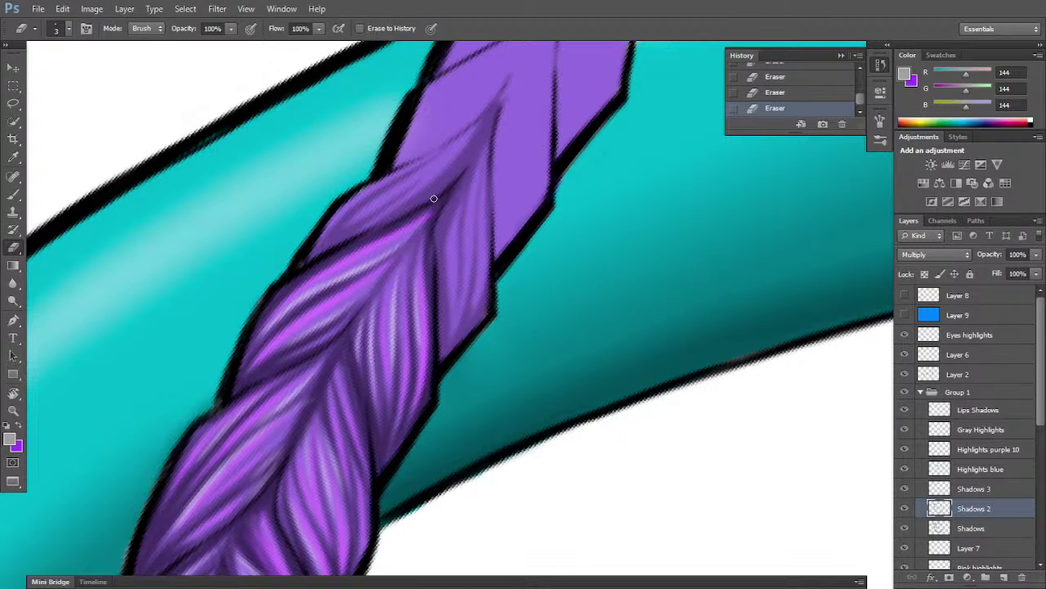
key(b)
drag(446, 186, 463, 169)
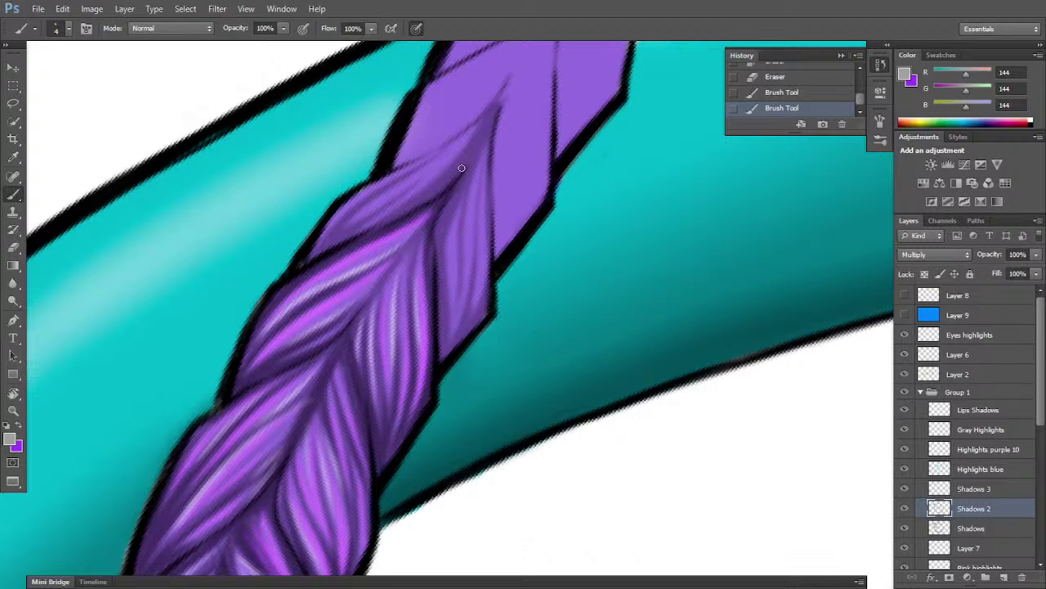
drag(421, 204, 495, 118)
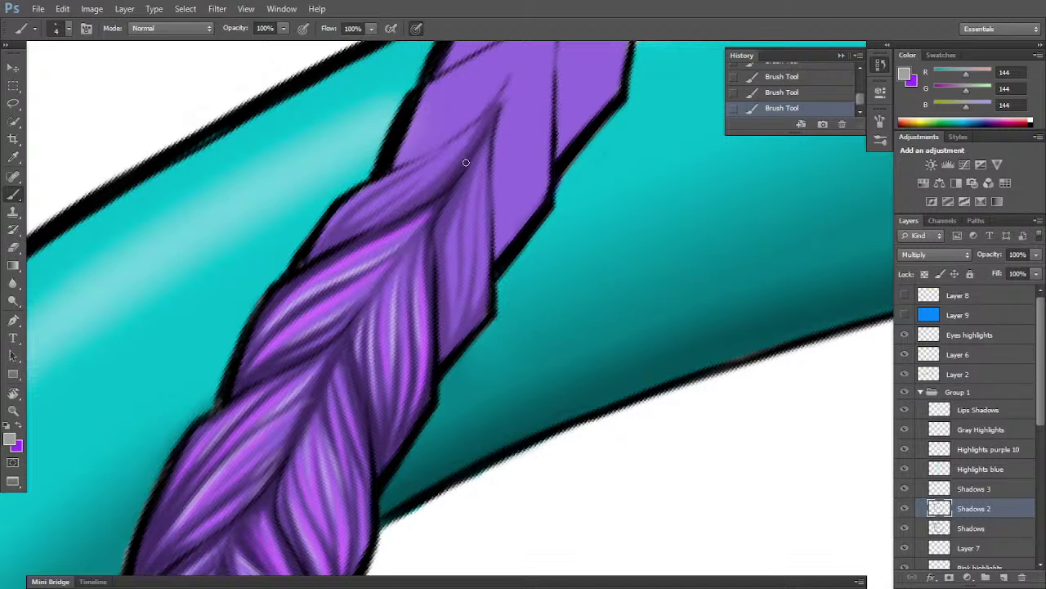
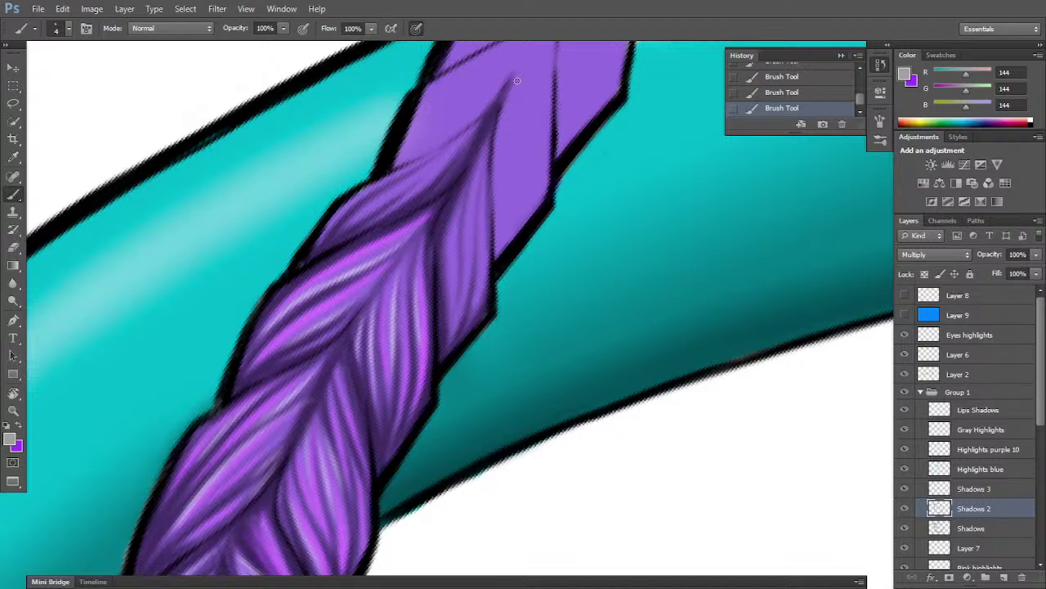
- Trim the dark center shadow with the Eraser and extend it into a narrow point at the upper tip
key(e)
drag(450, 235, 467, 181)
drag(448, 237, 497, 108)
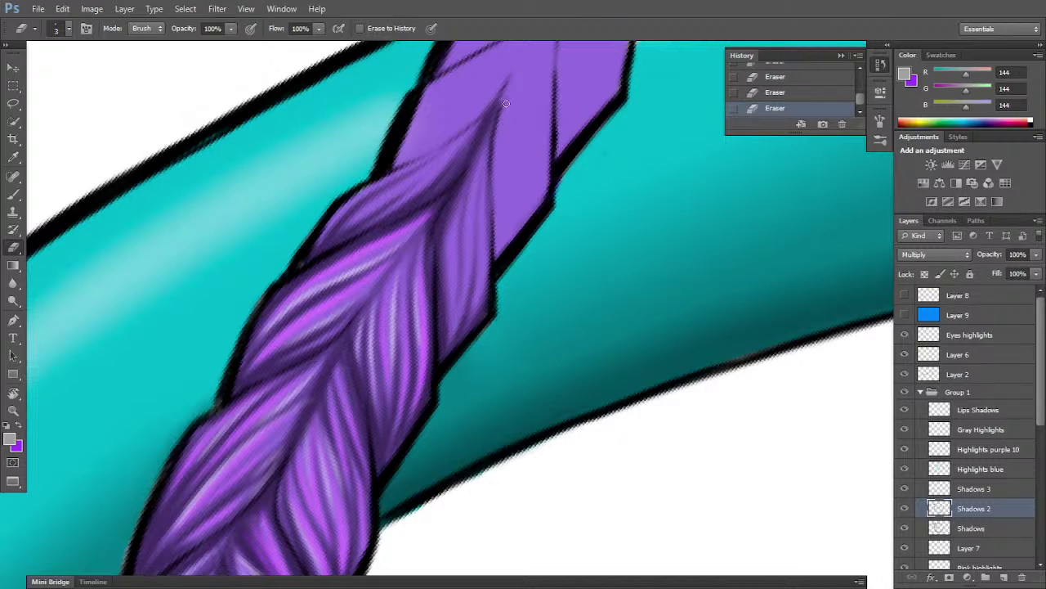
key(b)
drag(498, 112, 512, 76)
key(e)
drag(501, 83, 524, 35)
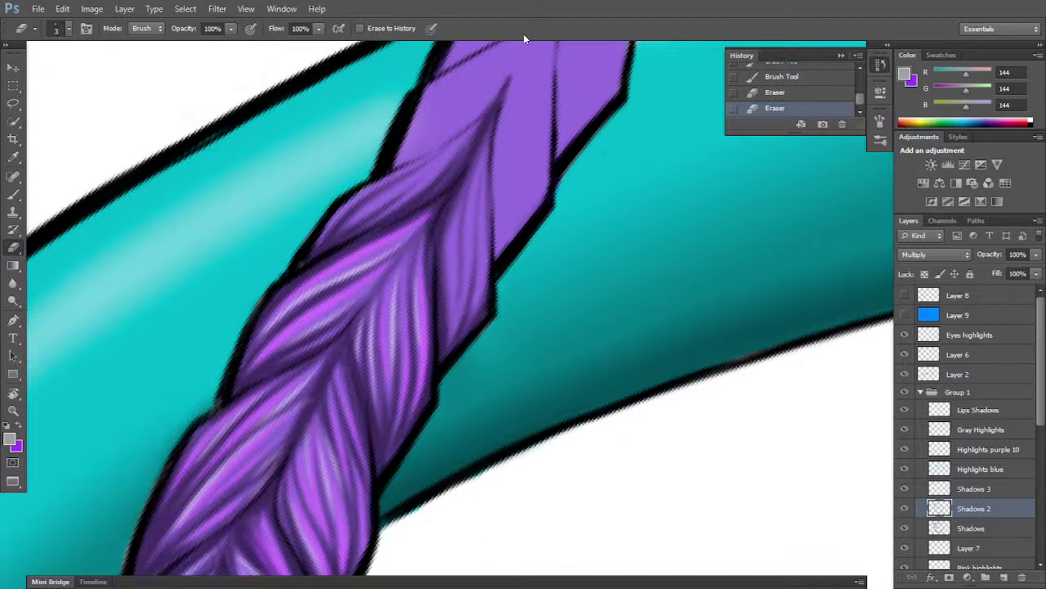
- On the Highlights purple 10 layer, paint purple highlight strokes along the seventh right and left braid strands
click(999, 450)
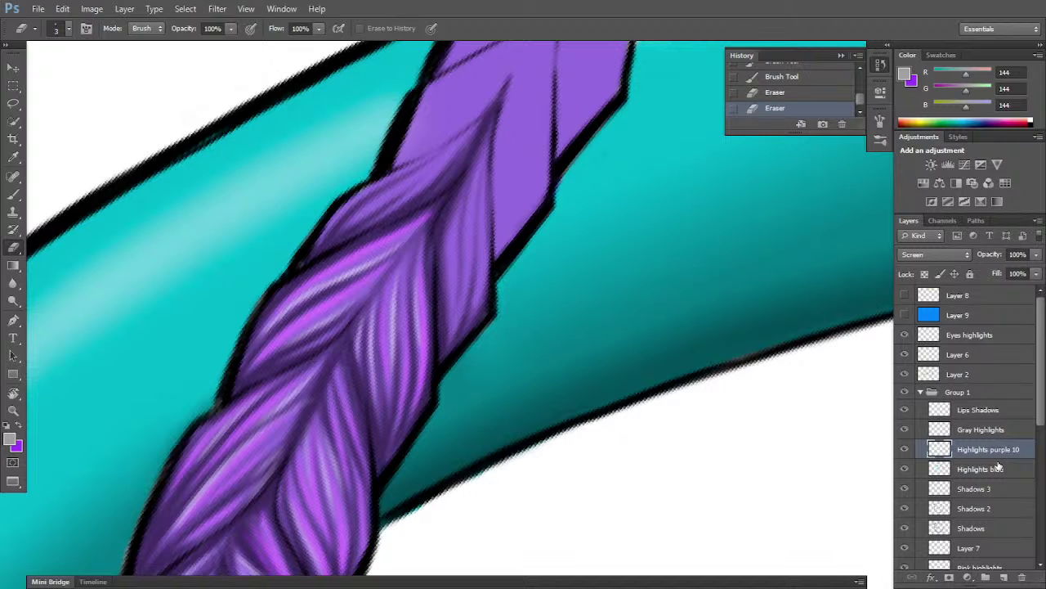
key(x)
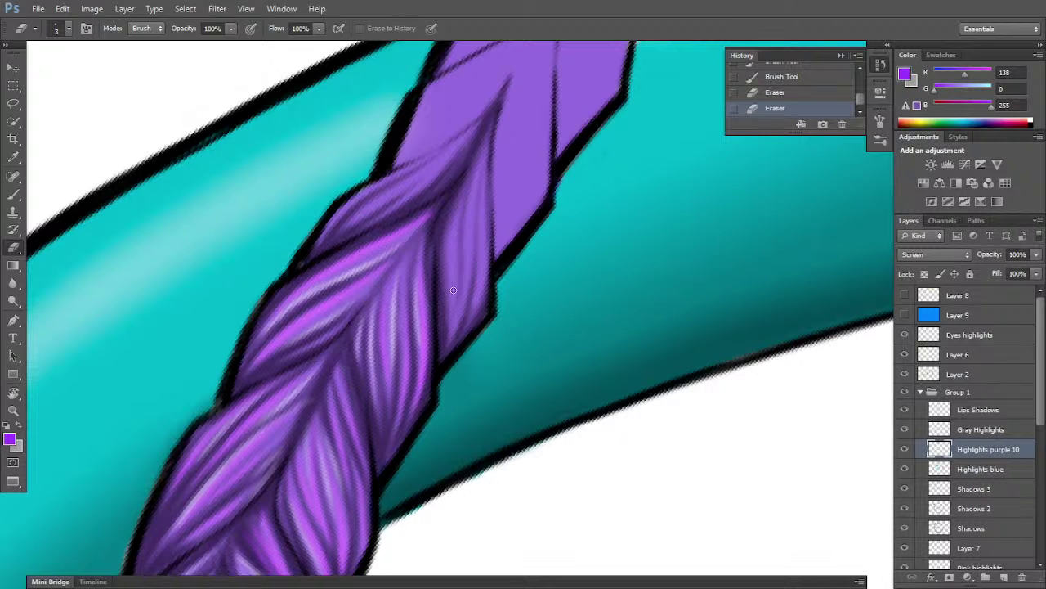
drag(450, 275, 453, 298)
key(b)
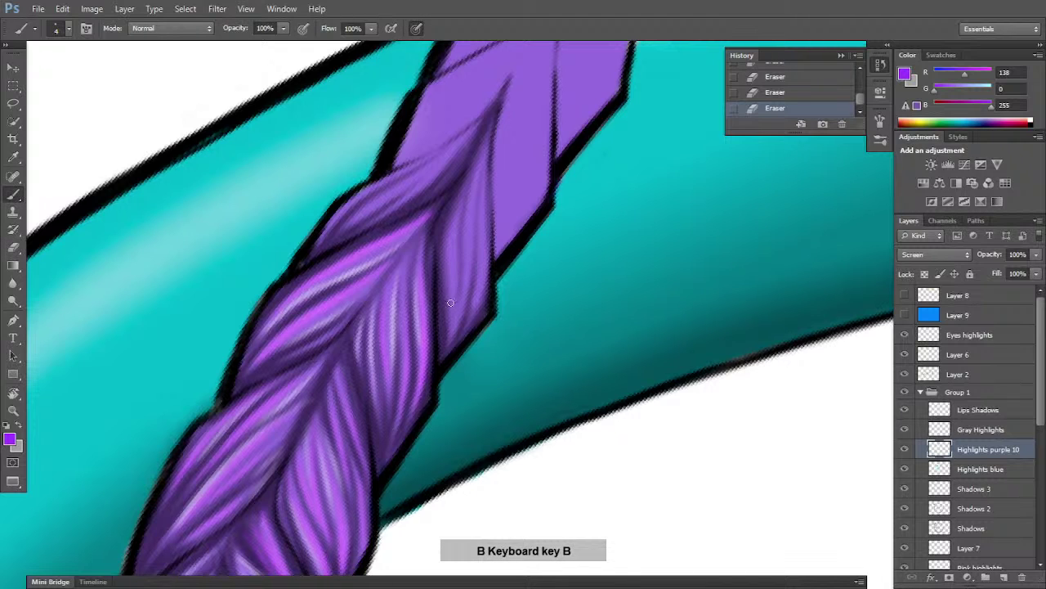
drag(455, 247, 453, 294)
drag(452, 245, 451, 295)
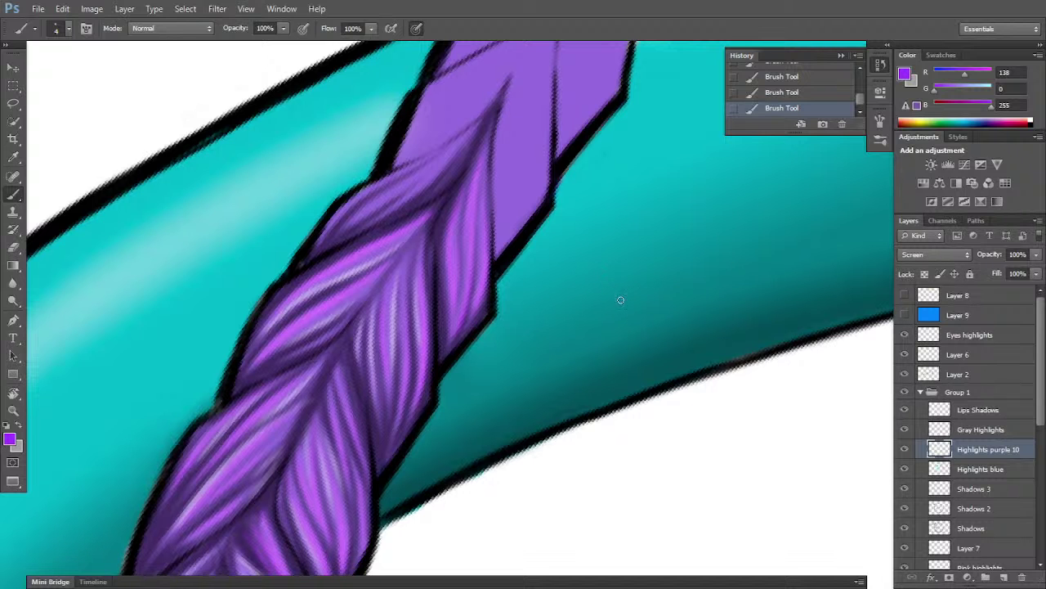
key(r)
mouse_move(620, 301)
mouse_down()
mouse_move(673, 304)
mouse_move(668, 234)
mouse_up()
key(b)
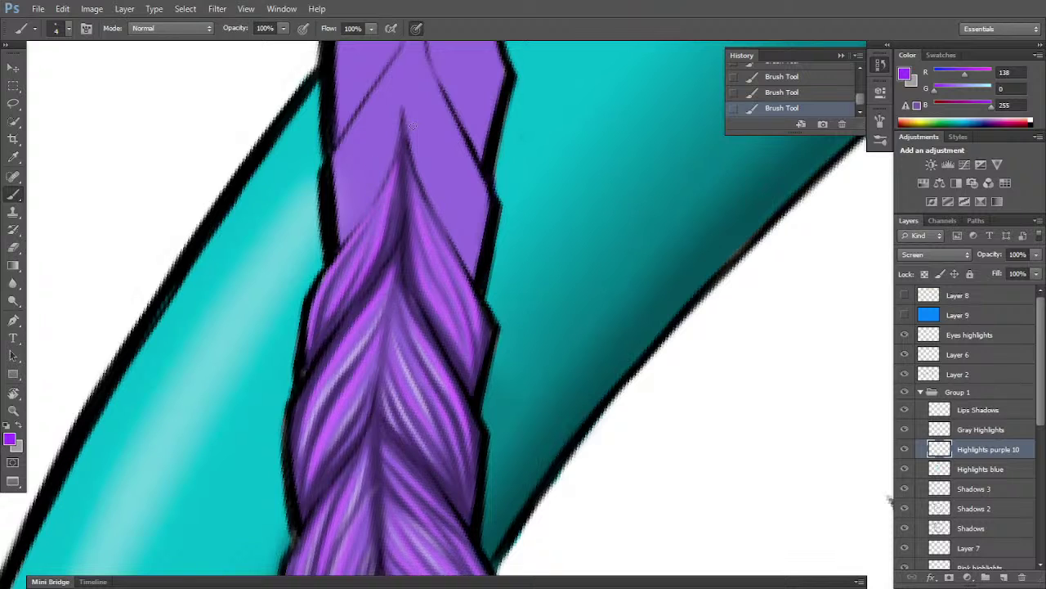
- On the Gray Highlights layer, paint gray highlight strokes along the seventh left braid strand
click(984, 430)
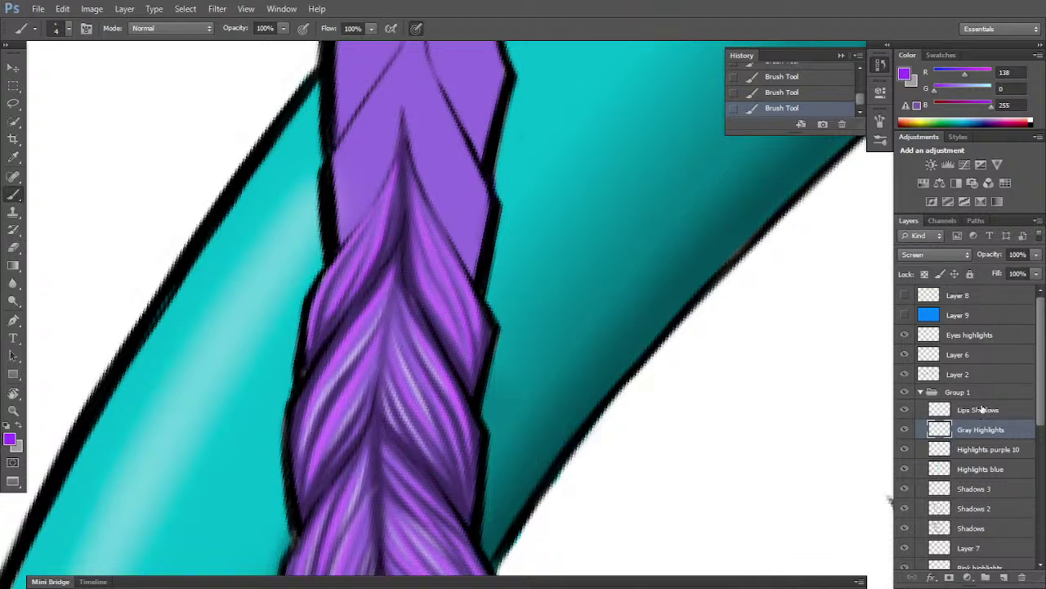
key(x)
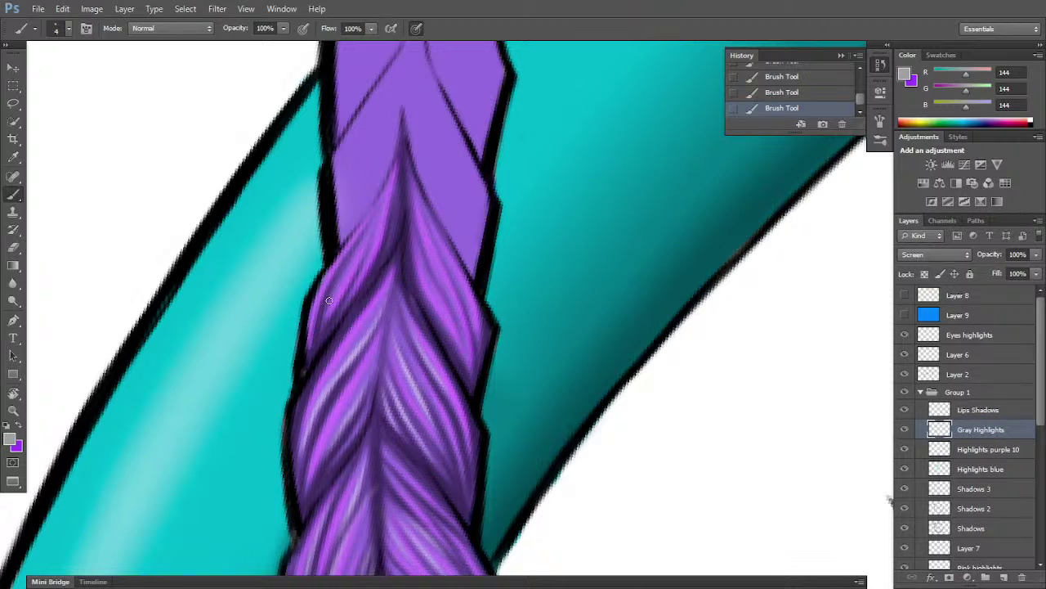
drag(327, 306, 376, 219)
drag(369, 258, 379, 217)
- Paint gray highlight strokes along the seventh right braid strand, up toward the center line
key(r)
mouse_move(581, 325)
mouse_down()
mouse_move(556, 427)
mouse_move(542, 319)
mouse_up()
key(b)
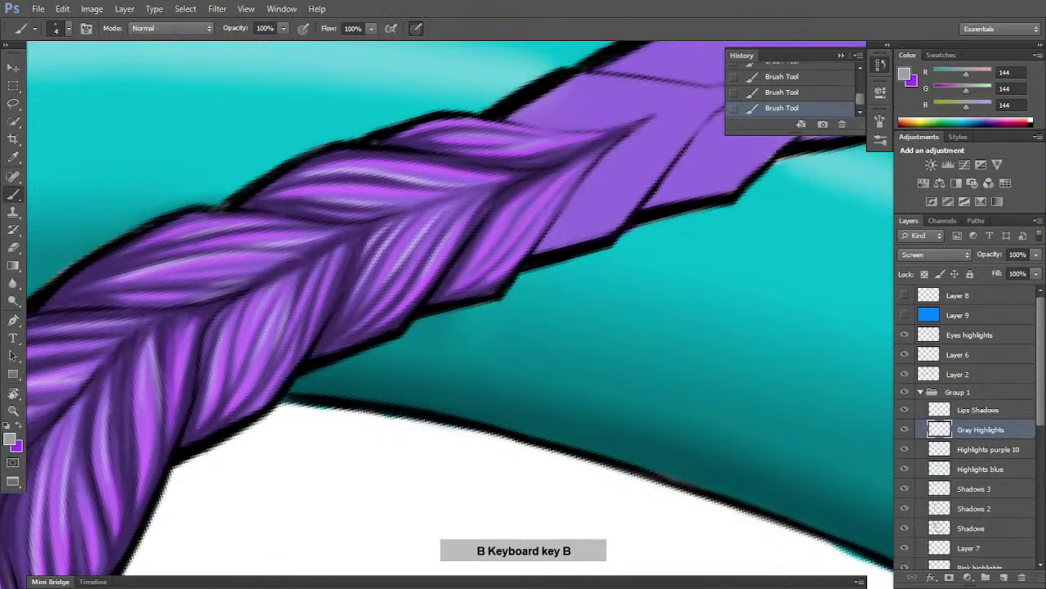
drag(474, 271, 528, 215)
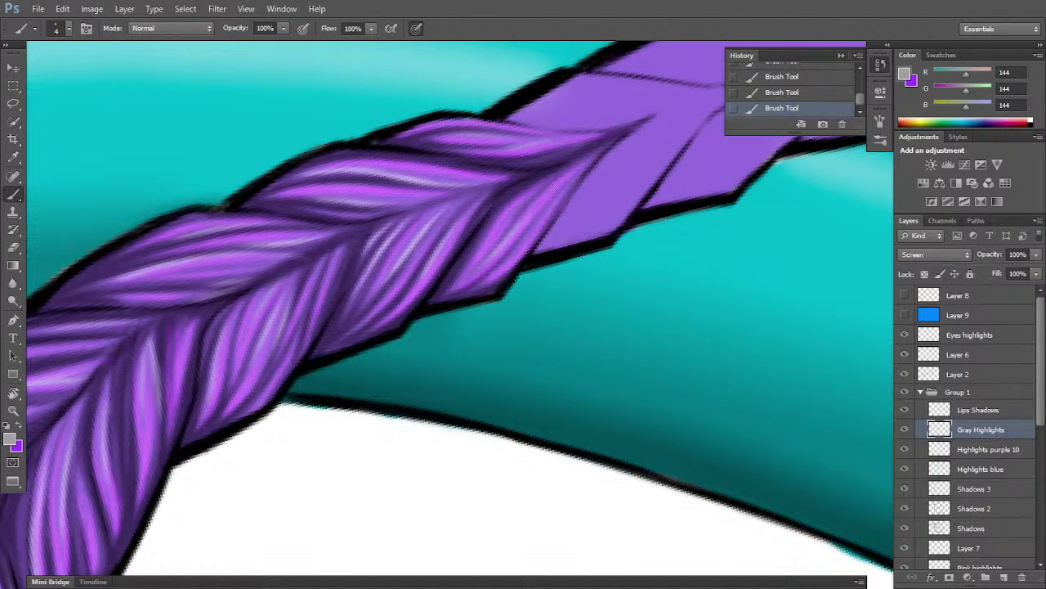
mouse_move(564, 175)
mouse_down()
mouse_move(528, 219)
mouse_move(593, 156)
mouse_up()
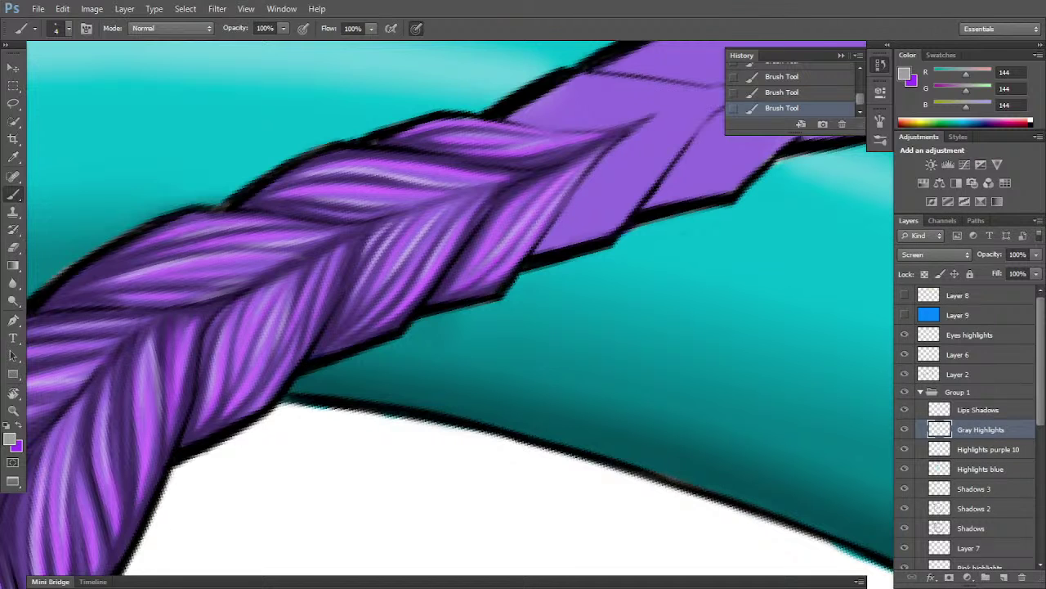
- Add gray highlights along the upper edge of the seventh left braid strand
key(r)
mouse_move(668, 253)
mouse_down()
mouse_move(665, 145)
mouse_move(586, 128)
mouse_up()
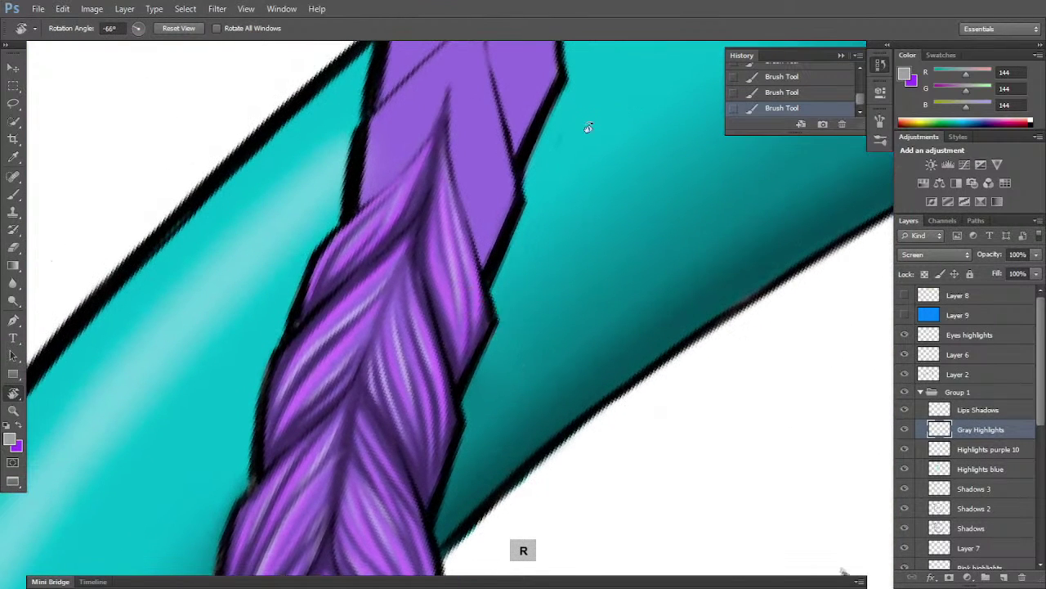
key(b)
drag(339, 237, 397, 176)
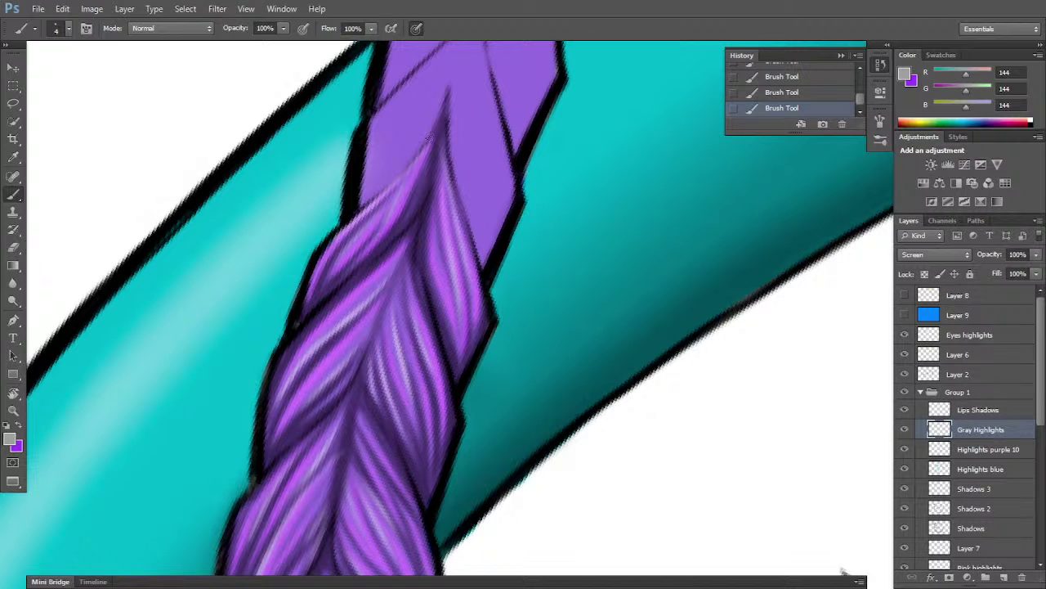
- Examine the shaded braid strands against the whole creature with the canvas rotation set back to 0°
key(r)
mouse_move(653, 363)
mouse_down()
mouse_move(626, 414)
mouse_move(626, 378)
mouse_up()
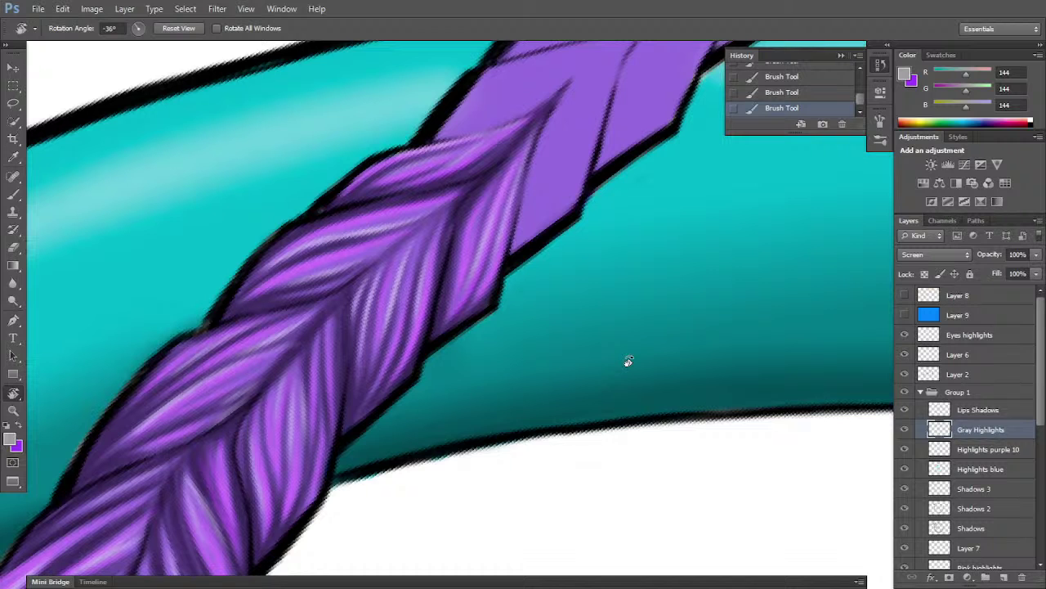
key(bracketright)
key(b)
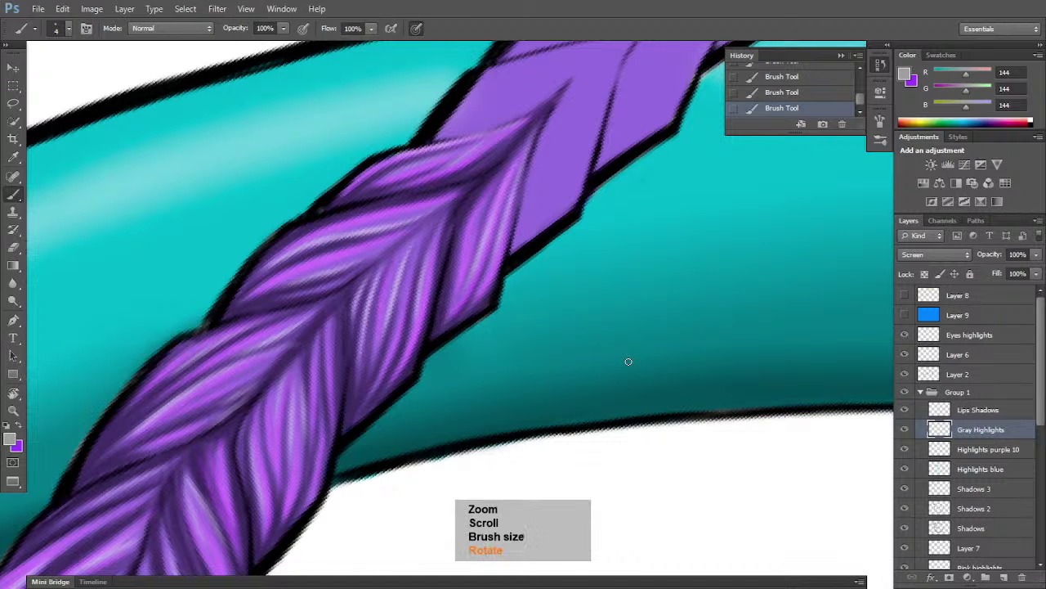
key(ctrl+minus)
key(ctrl+minus)
key(ctrl+minus)
key(ctrl+minus)
scroll(628, 361, down, 3)
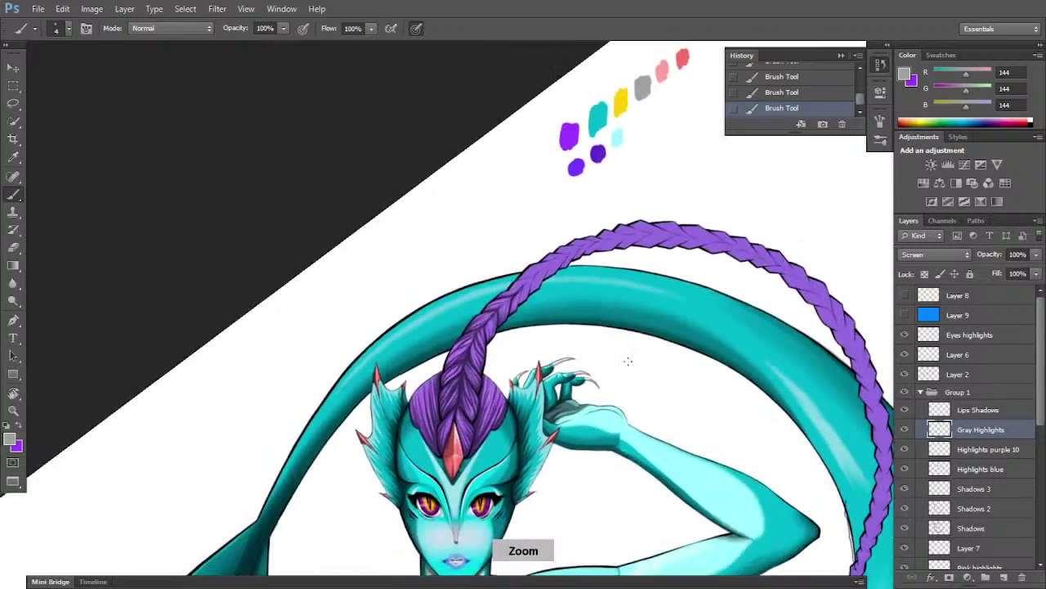
scroll(627, 360, up, 2)
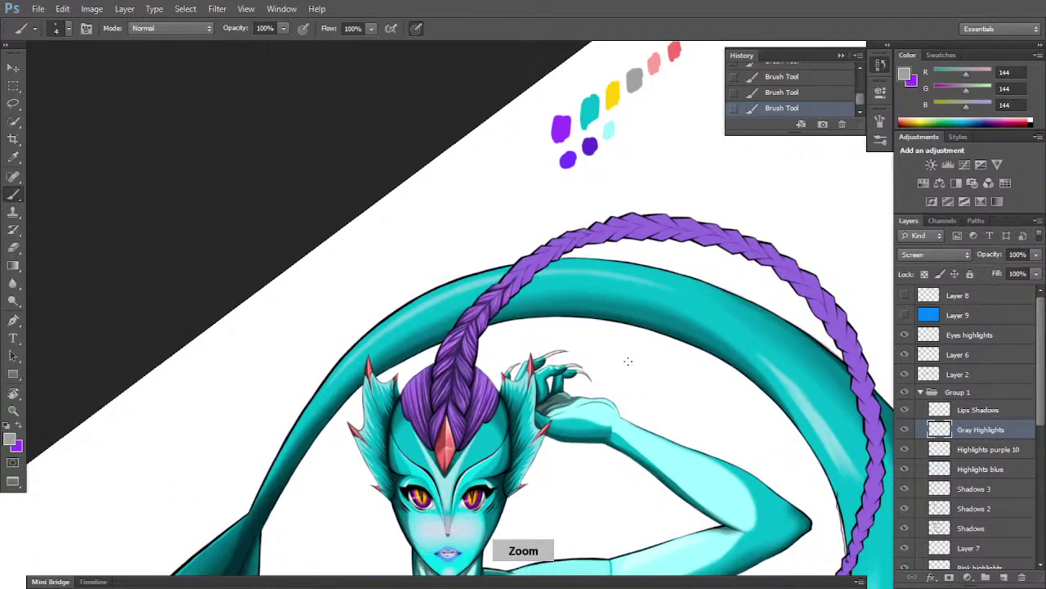
scroll(628, 361, down, 3)
key(r)
drag(671, 364, 621, 556)
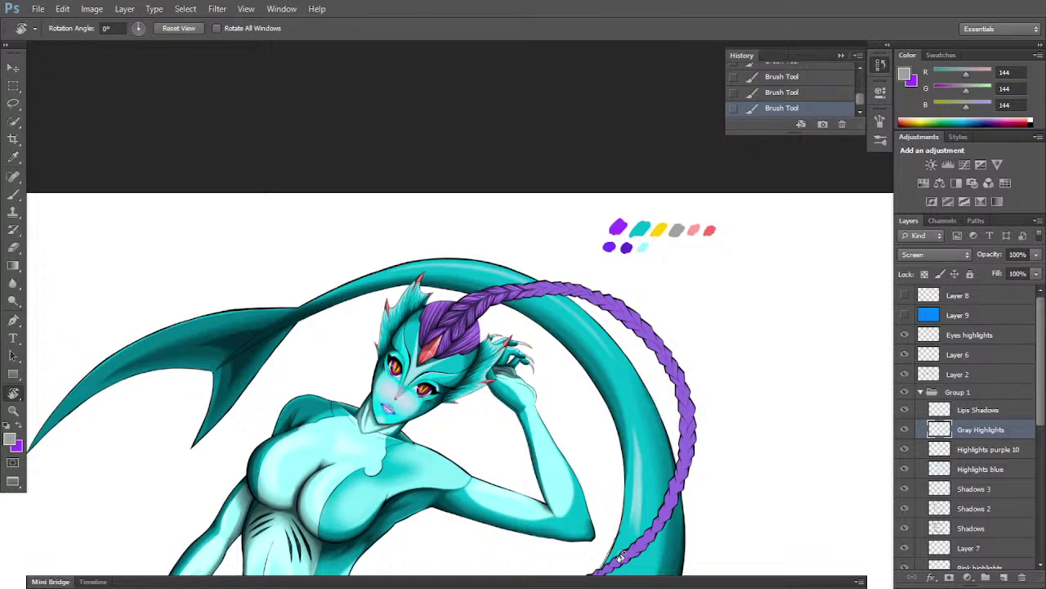
- On the Shadows layer, paint a soft shadow inside the navel and erase the excess at its upper end
key(ctrl+plus)
key(ctrl+plus)
key(ctrl+plus)
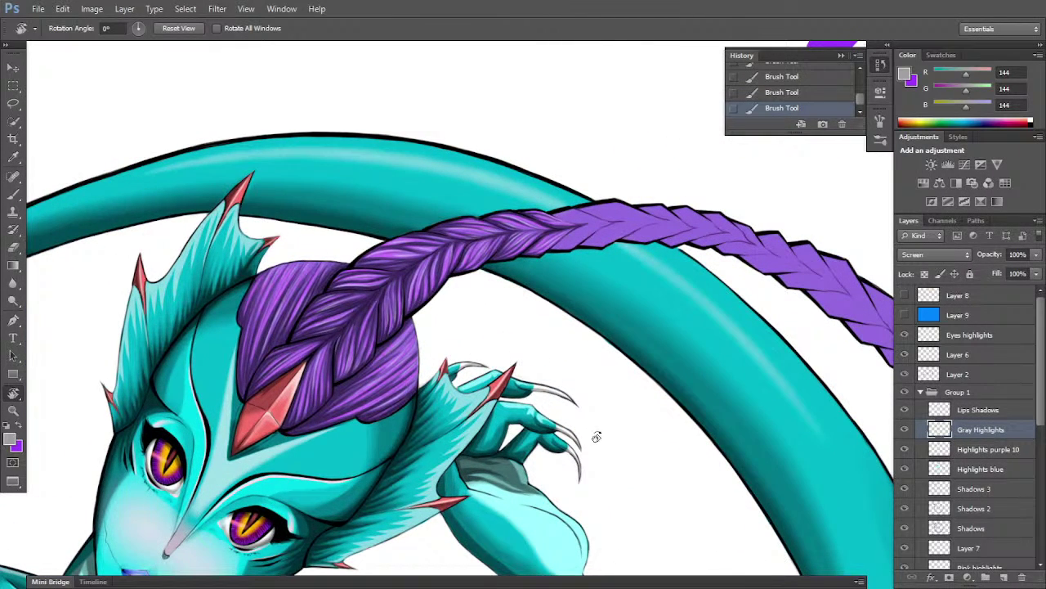
key(space)
drag(603, 474, 763, 173)
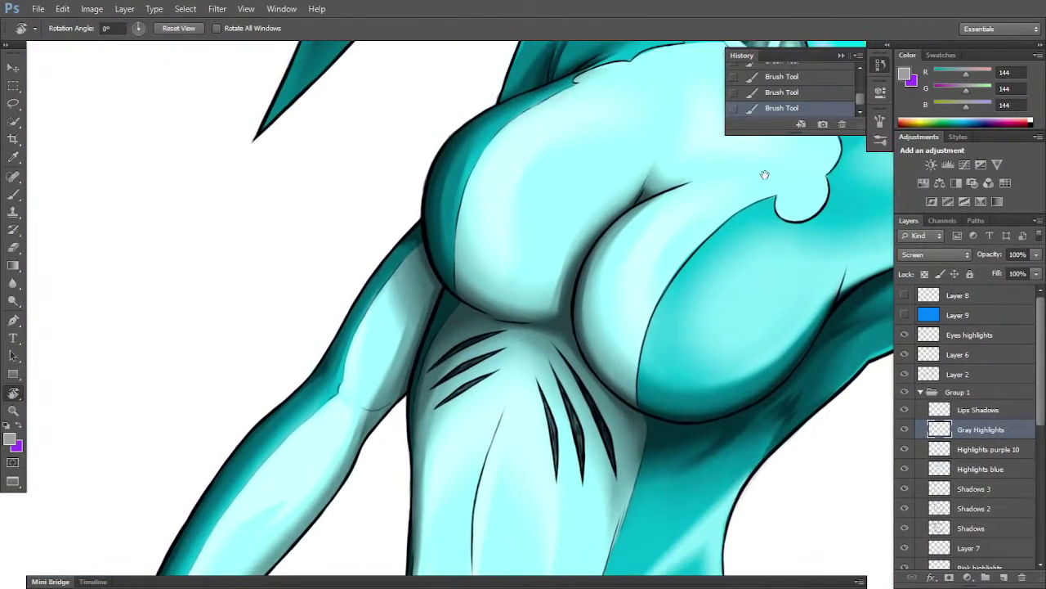
drag(401, 500, 538, 70)
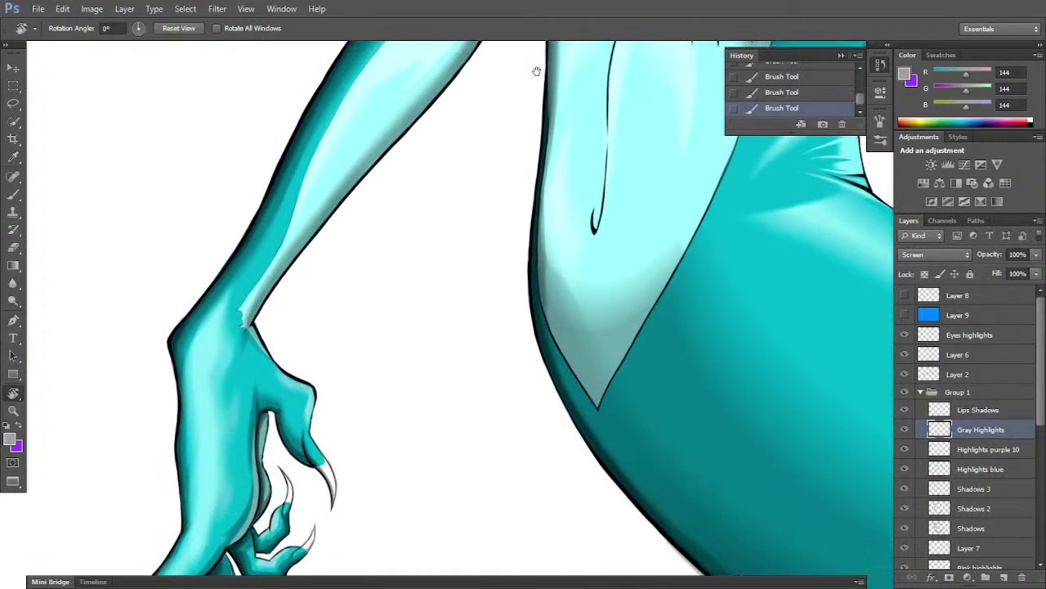
drag(450, 463, 208, 428)
drag(681, 151, 690, 352)
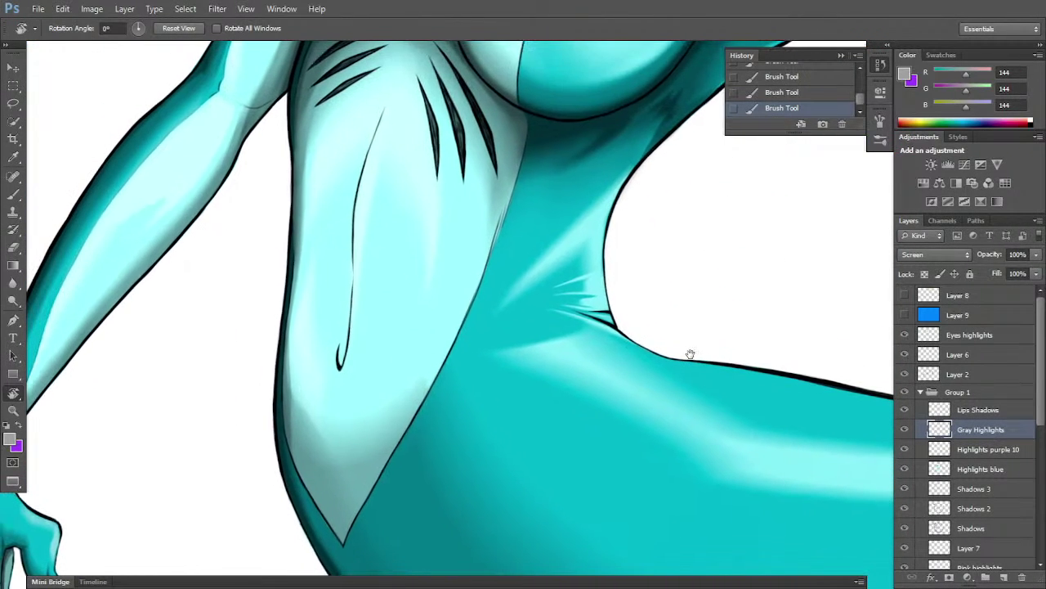
click(981, 528)
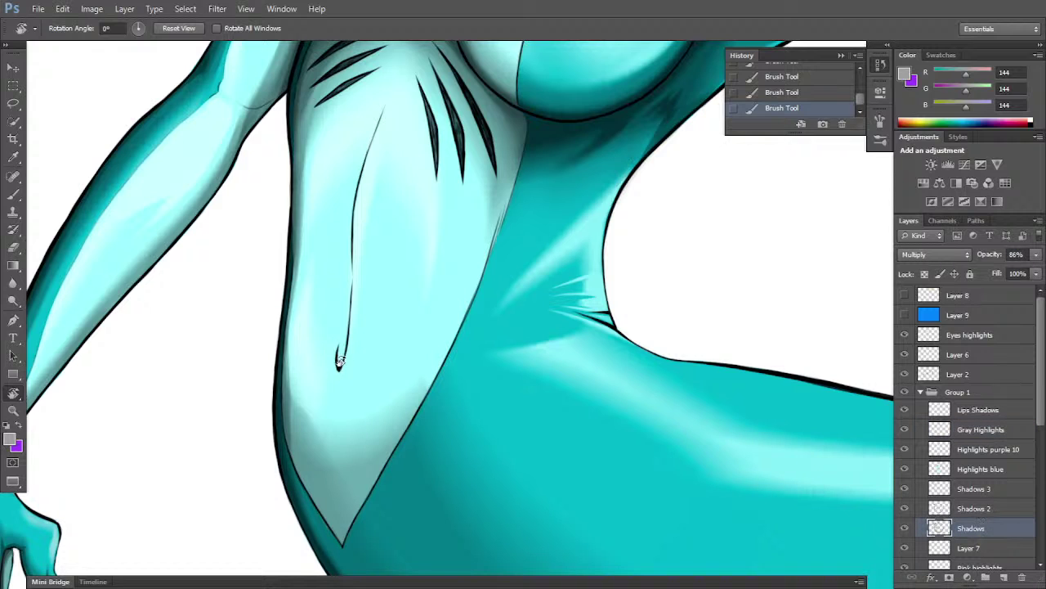
key(b)
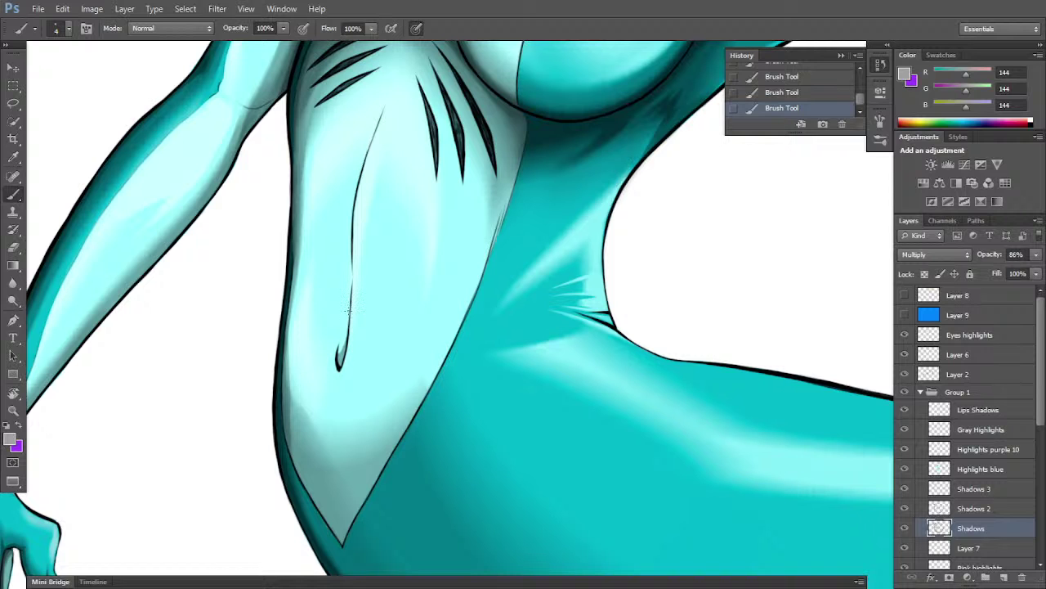
key(ctrl+plus)
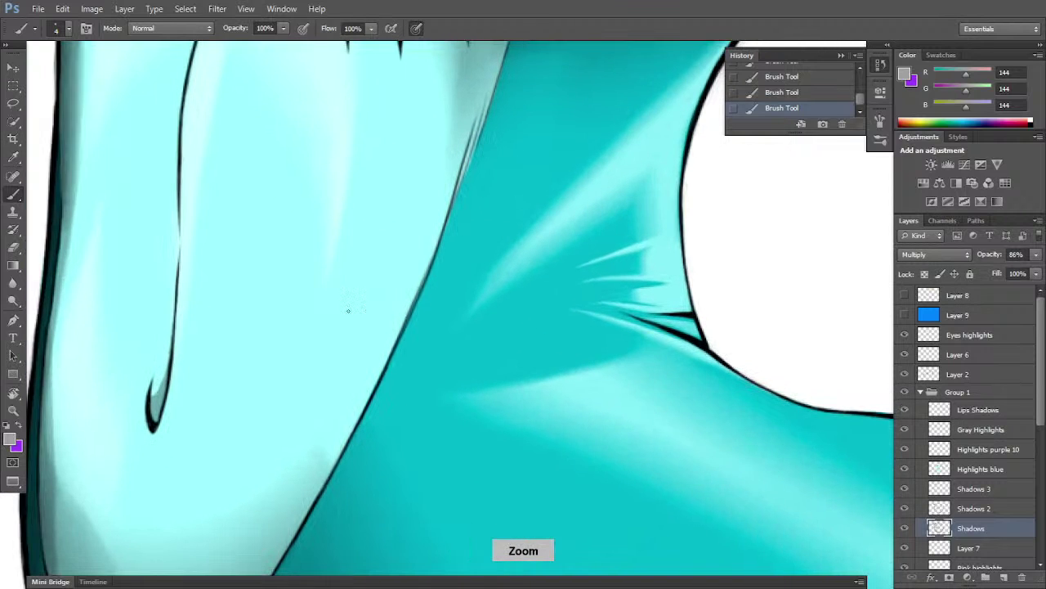
drag(334, 427, 512, 397)
key(ctrl+plus)
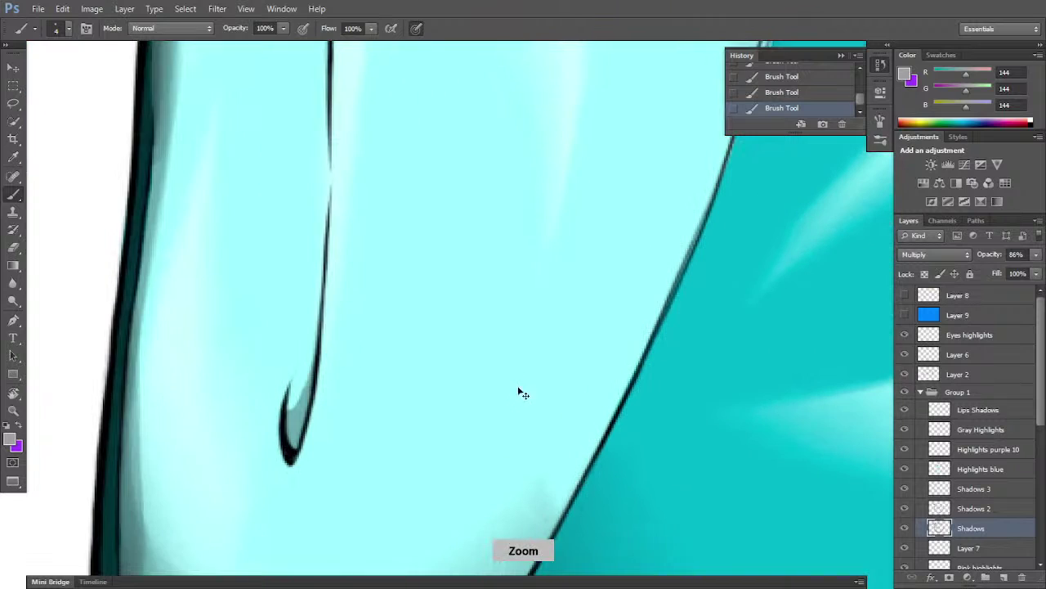
key(e)
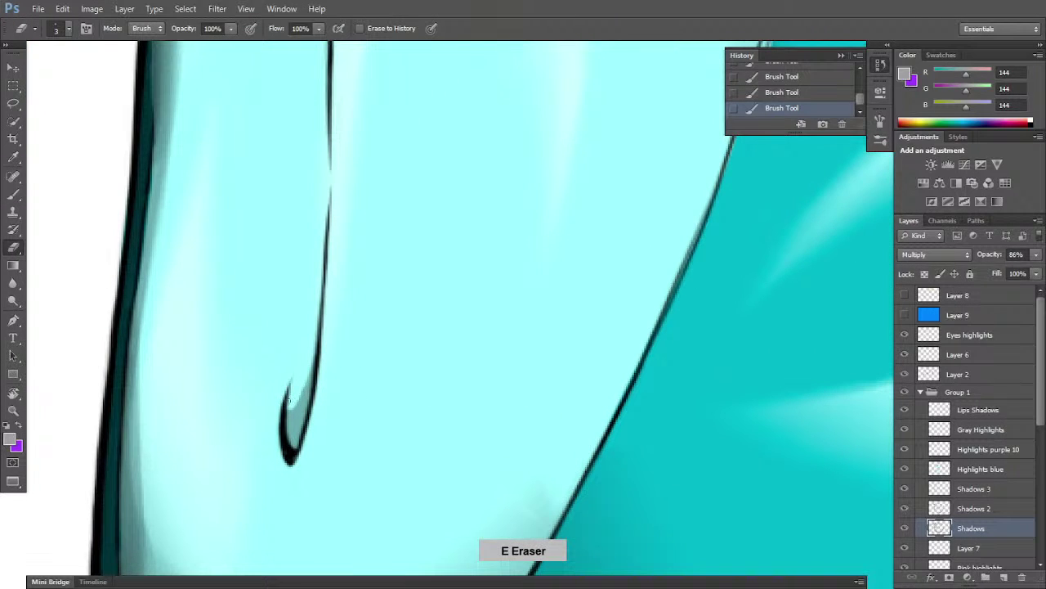
drag(293, 398, 309, 365)
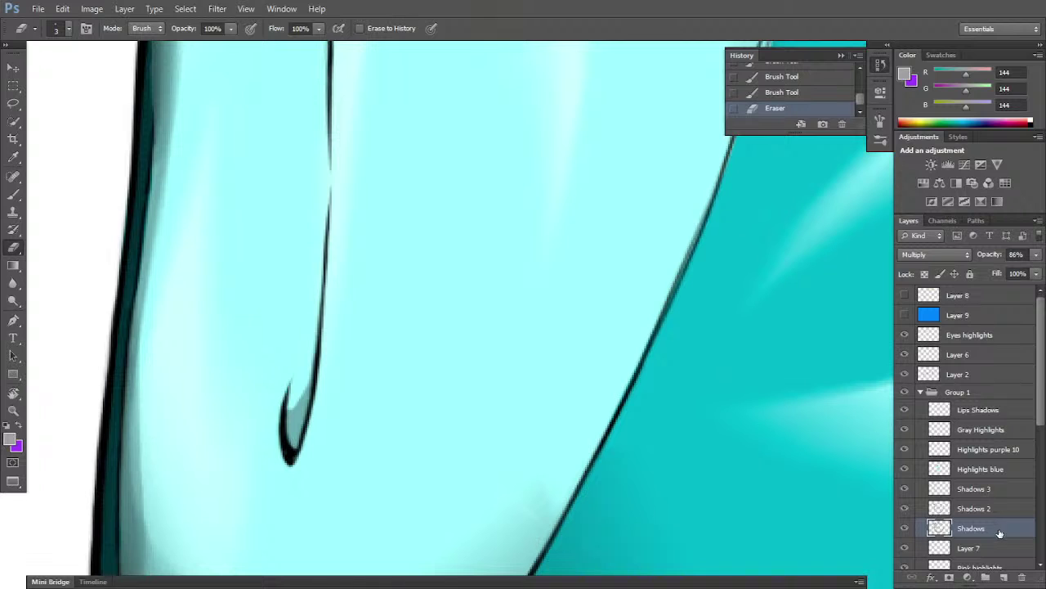
- Deepen the lower part of the navel with darker strokes on the Shadows 2 layer, then activate the Shadows 3 layer
click(983, 508)
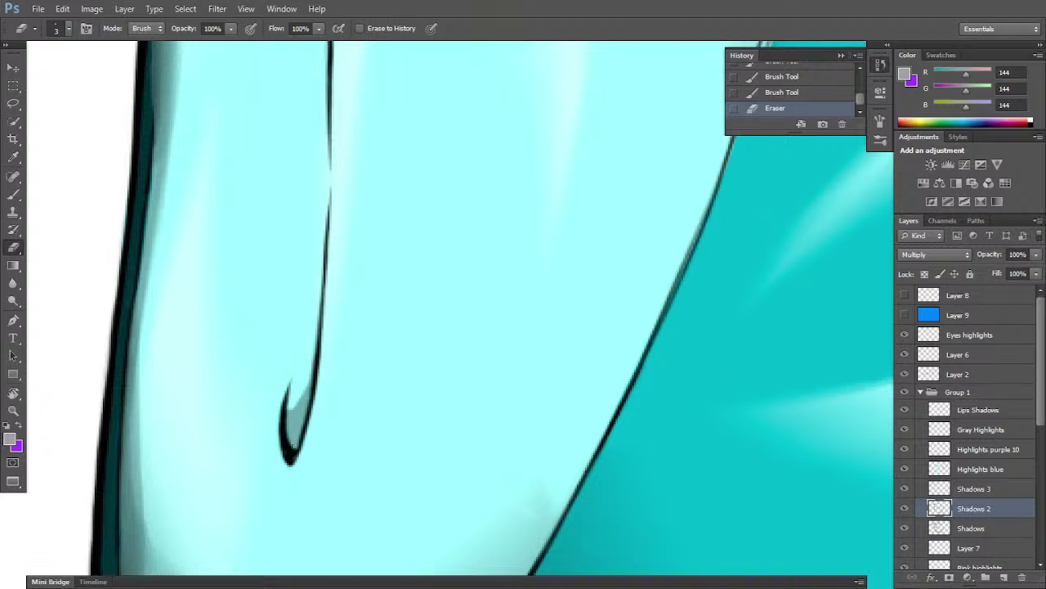
click(294, 442)
key(b)
mouse_move(295, 444)
mouse_down()
mouse_move(300, 428)
mouse_move(284, 427)
mouse_move(297, 437)
mouse_move(305, 416)
mouse_up()
drag(290, 430, 317, 375)
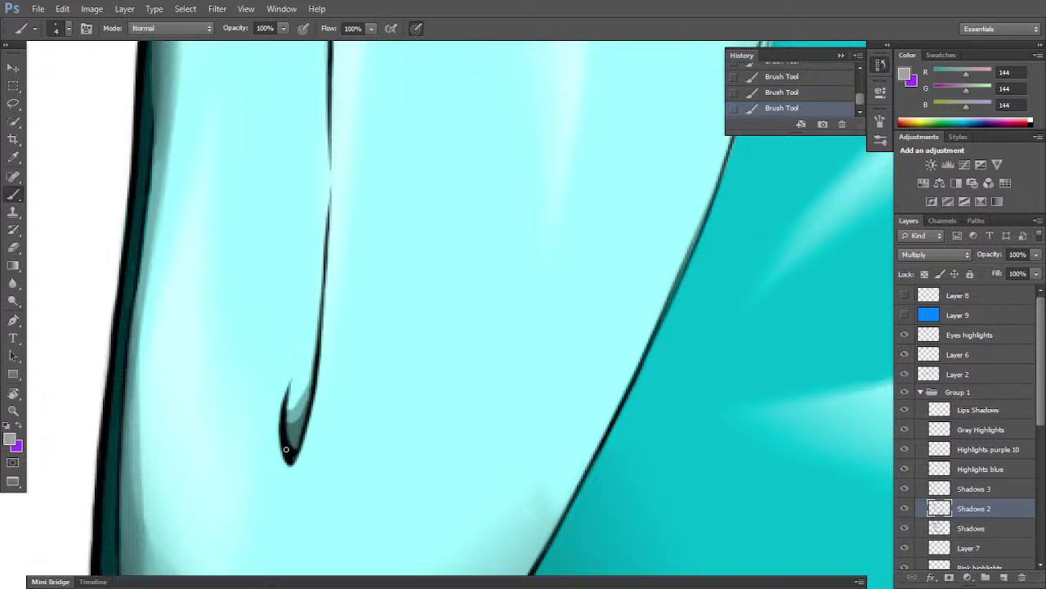
click(987, 489)
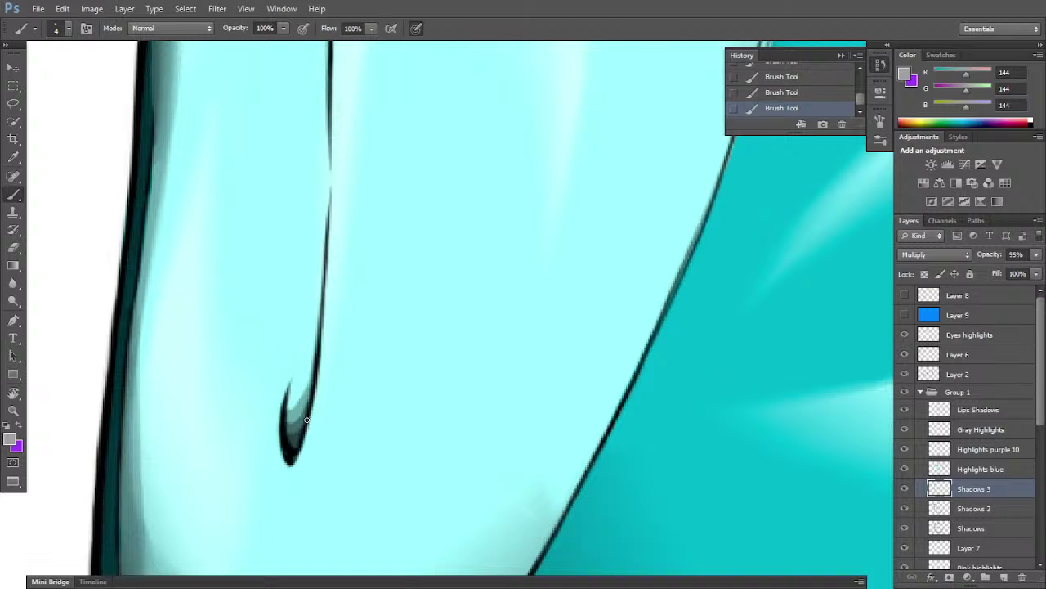
- Examine the whole creature from torso and head to tail fin for areas that still need highlights
scroll(323, 377, down, 6)
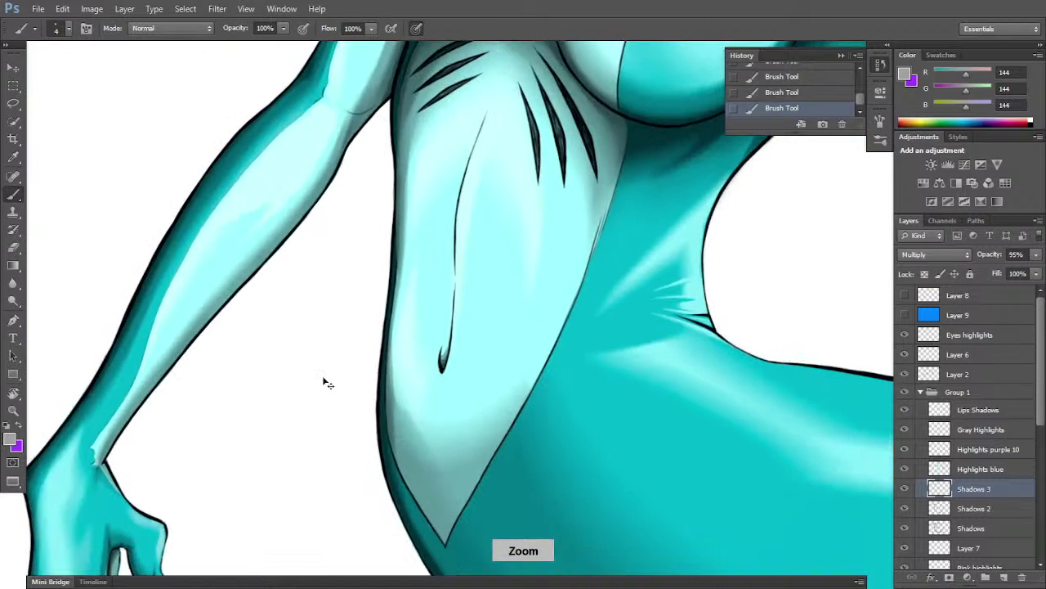
scroll(326, 383, down, 3)
key(space)
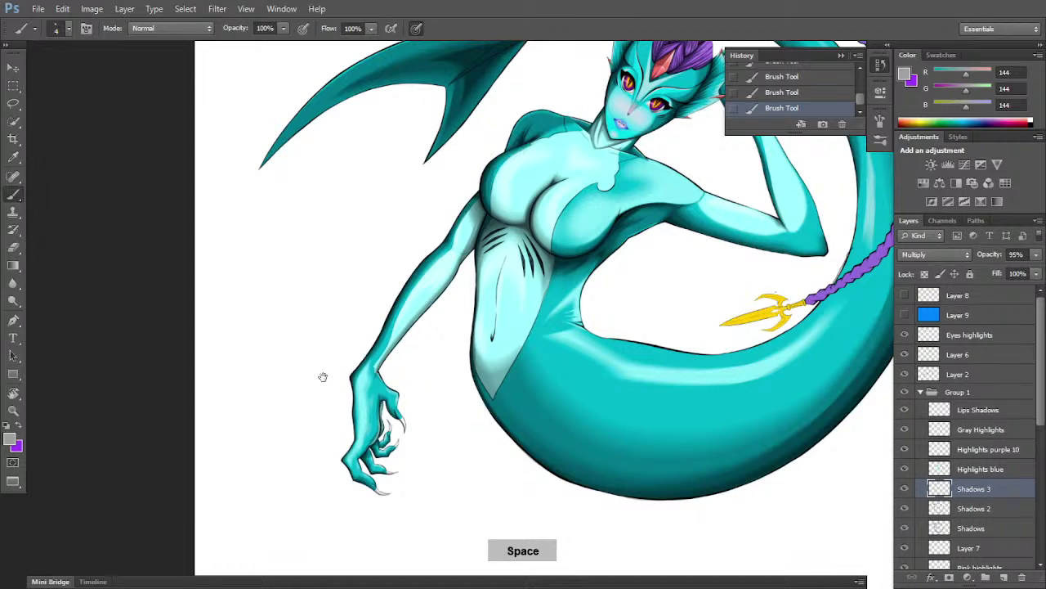
drag(737, 313, 509, 491)
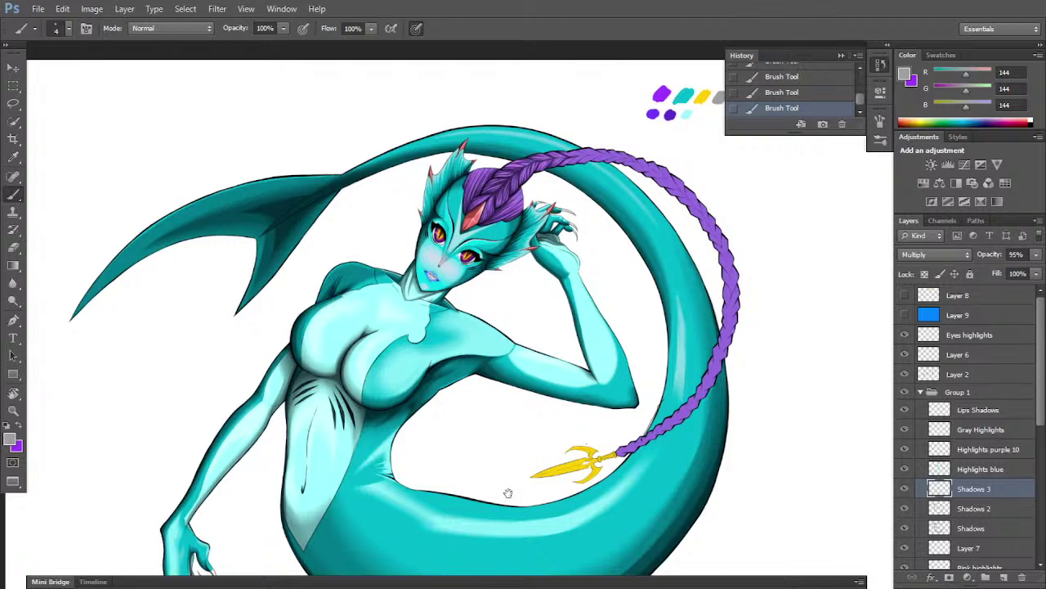
click(990, 432)
key(ctrl+plus)
key(ctrl+plus)
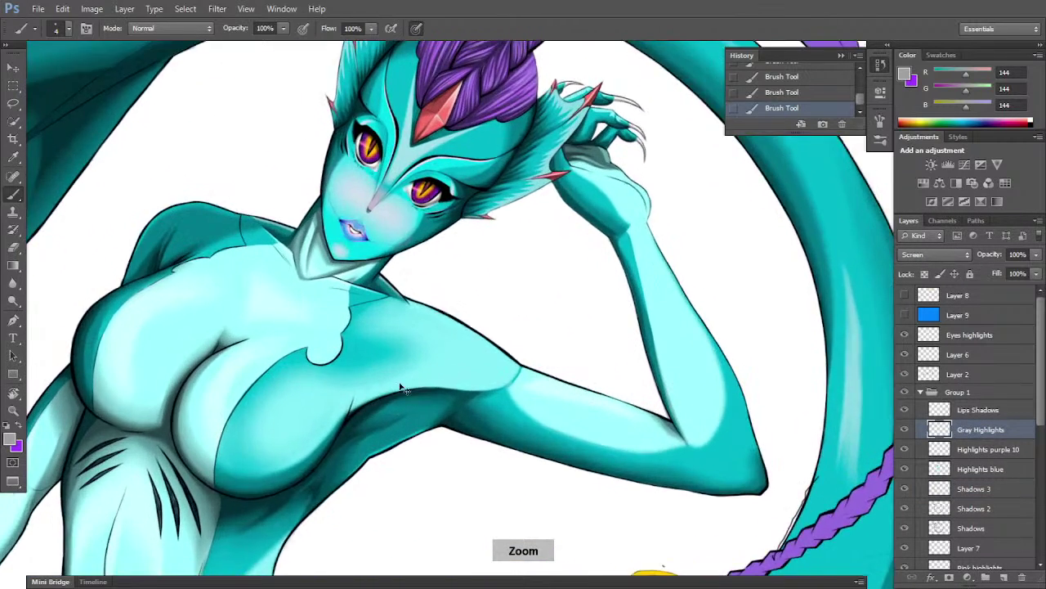
key(ctrl+minus)
key(space)
drag(176, 314, 560, 455)
key(ctrl+plus)
key(ctrl+plus)
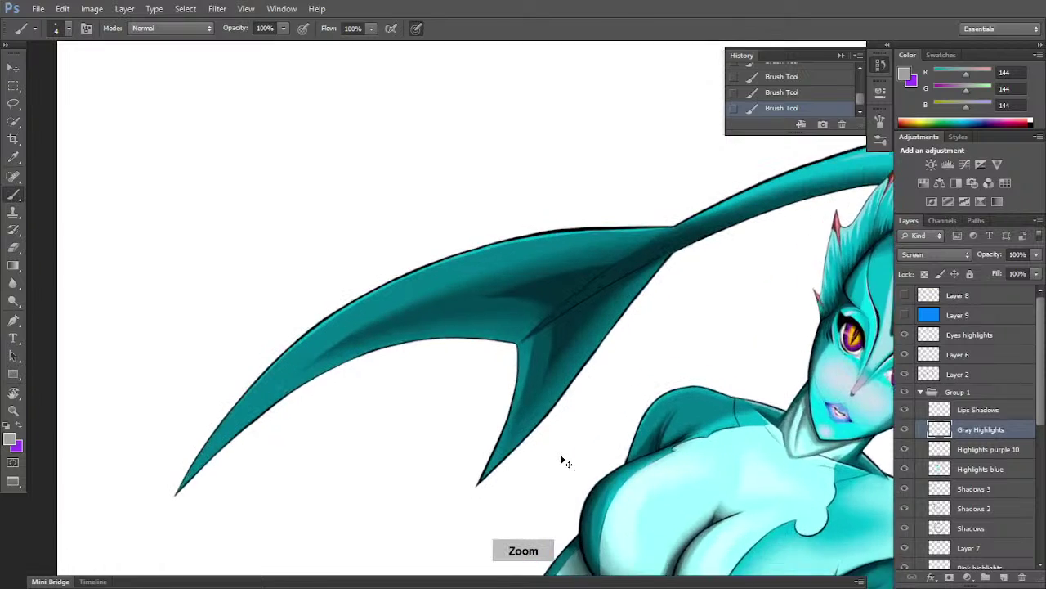
- On the Highlights blue layer, paint a thin highlight along the outer part of the tail fin's upper edge
mouse_move(324, 412)
mouse_down()
mouse_move(467, 411)
mouse_move(560, 391)
mouse_up()
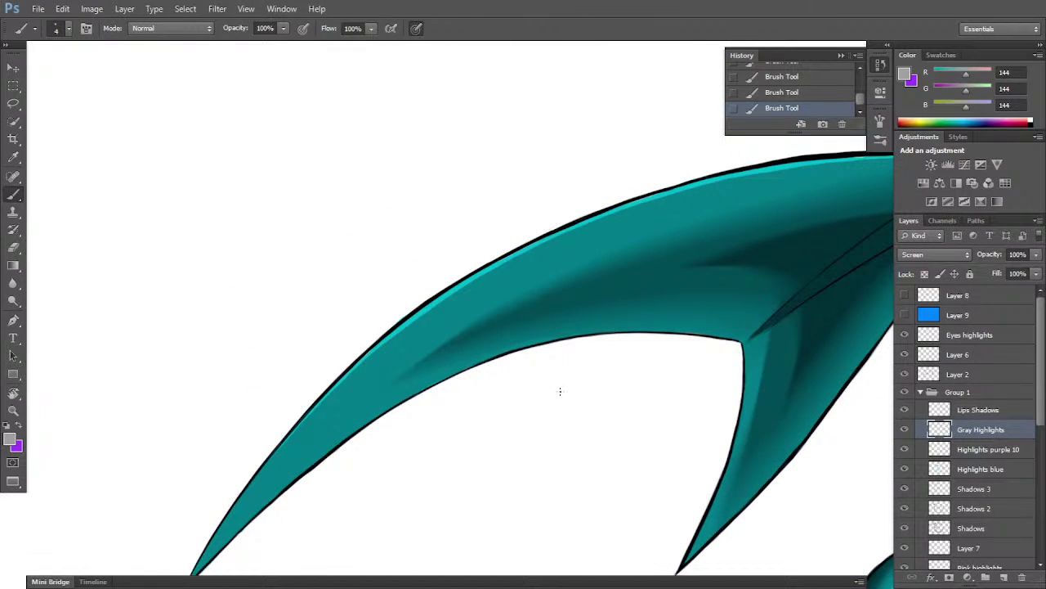
scroll(560, 391, up, 2)
click(998, 471)
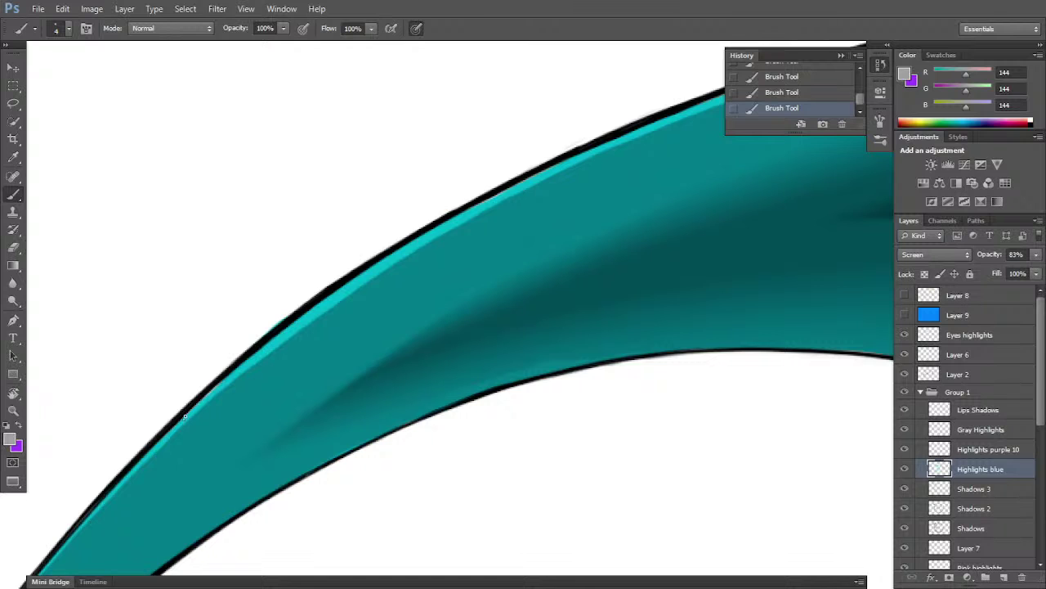
mouse_move(184, 416)
mouse_down()
mouse_move(299, 312)
mouse_move(217, 386)
mouse_move(418, 239)
mouse_move(360, 272)
mouse_move(418, 239)
mouse_move(355, 281)
mouse_move(478, 201)
mouse_up()
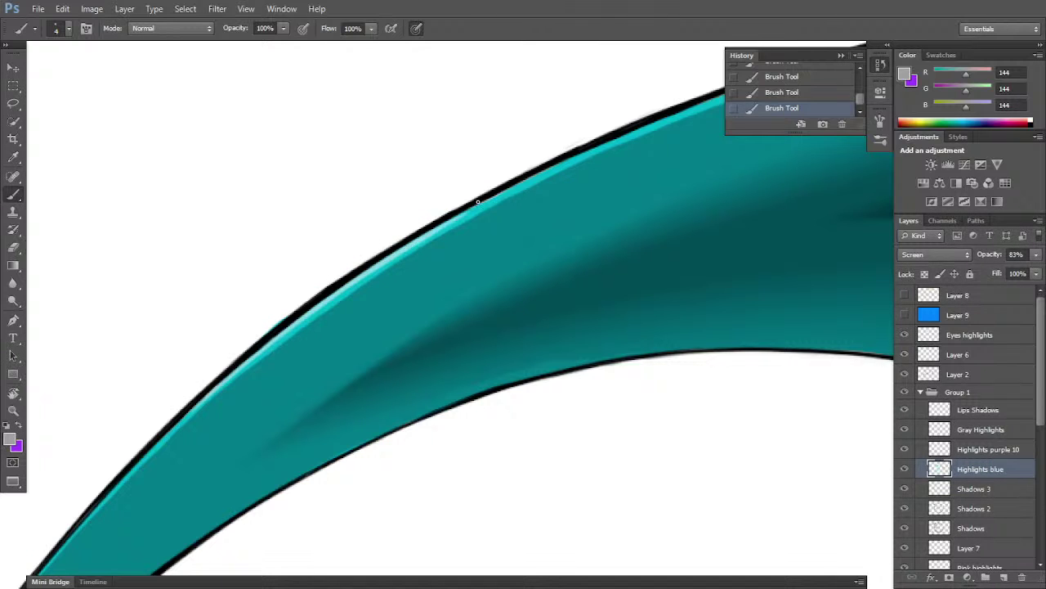
key(space)
drag(469, 270, 437, 335)
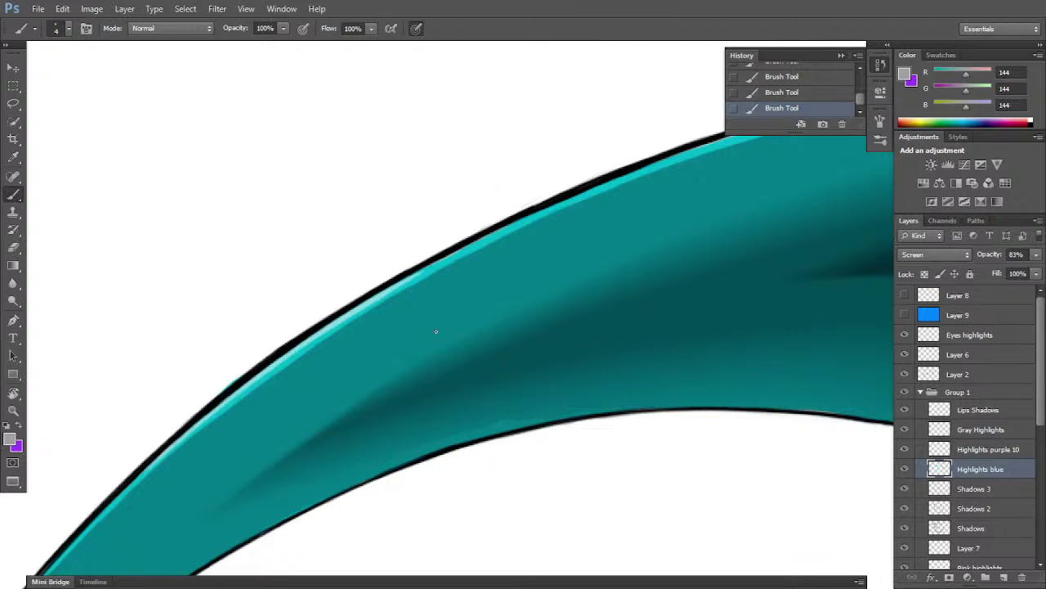
mouse_move(444, 257)
mouse_down()
mouse_move(398, 286)
mouse_move(518, 222)
mouse_move(551, 273)
mouse_up()
key(space)
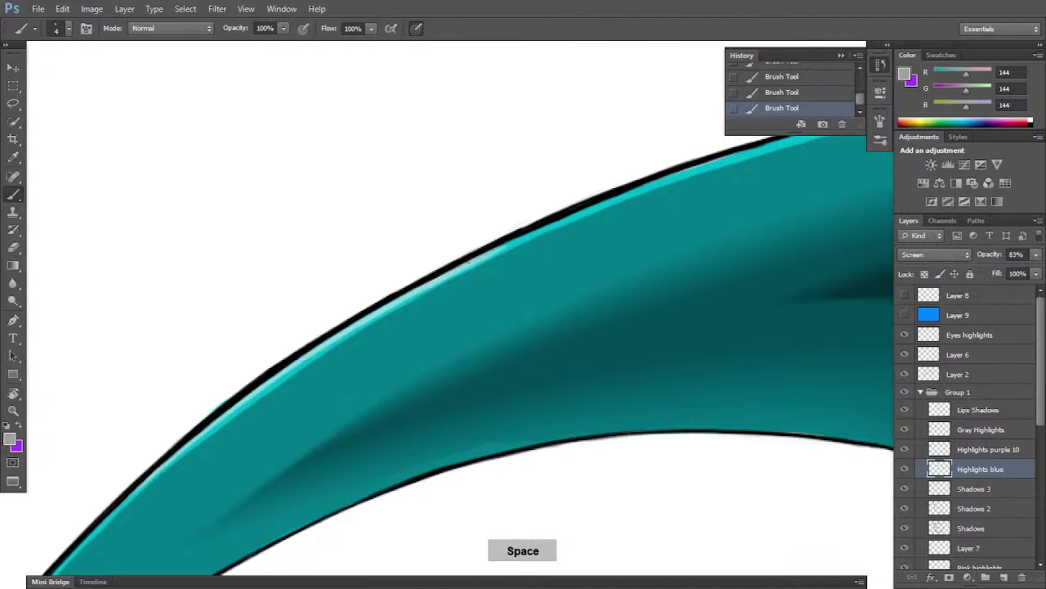
drag(499, 247, 573, 216)
key(space)
mouse_move(647, 222)
mouse_down()
mouse_move(625, 255)
mouse_move(689, 295)
mouse_move(675, 255)
mouse_up()
- Extend the thin blue highlight along the fin's upper edge up to where the fin joins the tail
key(r)
key(b)
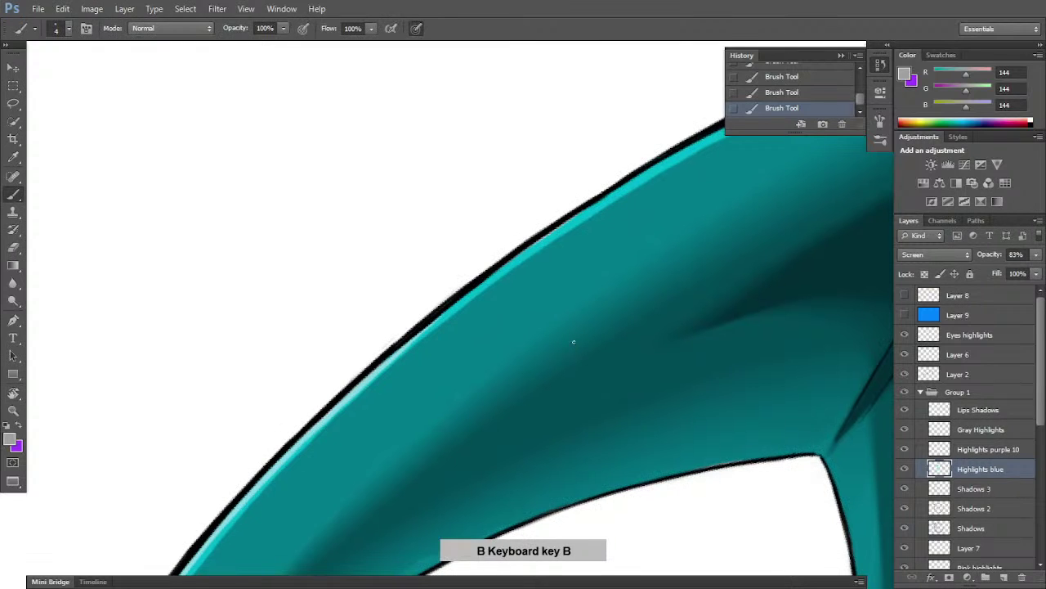
mouse_move(440, 314)
mouse_down()
mouse_move(562, 228)
mouse_move(574, 320)
mouse_move(556, 322)
mouse_up()
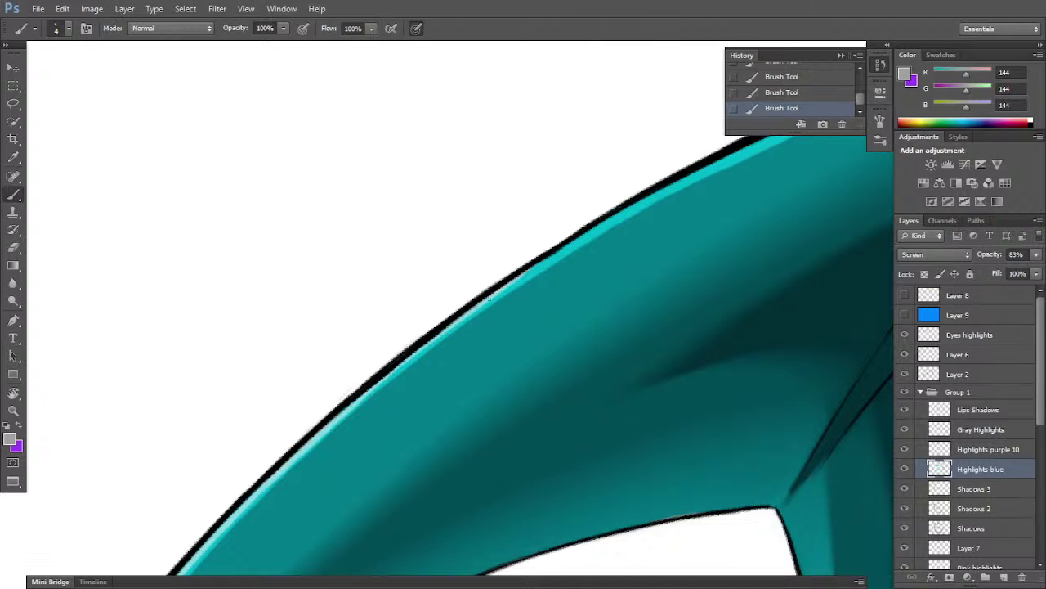
mouse_move(526, 270)
mouse_down()
mouse_move(638, 198)
mouse_move(638, 292)
mouse_move(617, 308)
mouse_up()
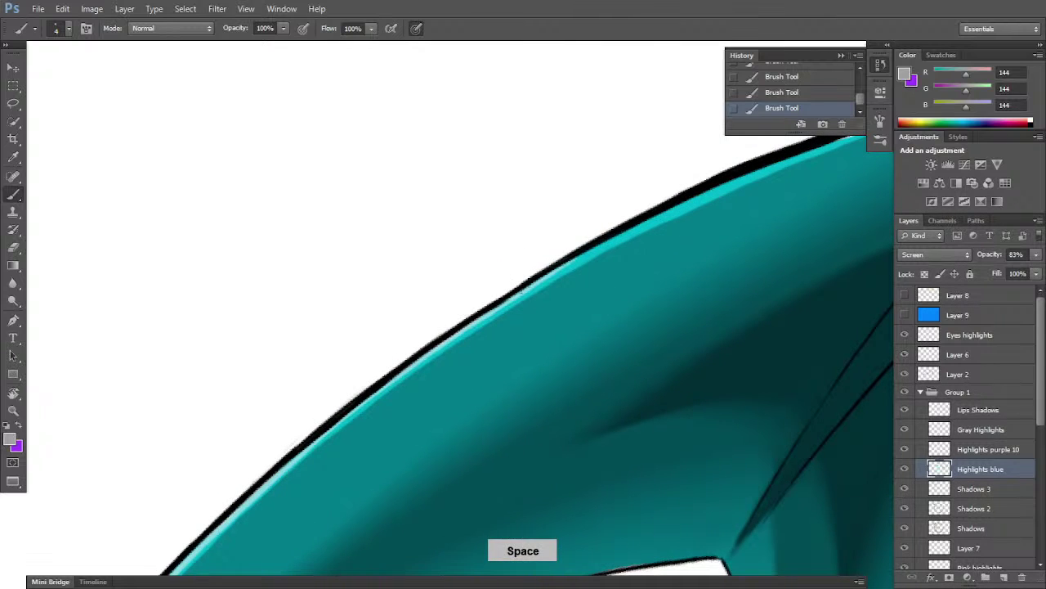
drag(560, 271, 703, 196)
mouse_move(711, 238)
mouse_down()
mouse_move(643, 276)
mouse_move(691, 222)
mouse_move(725, 211)
mouse_move(666, 275)
mouse_move(645, 258)
mouse_move(768, 211)
mouse_move(673, 319)
mouse_up()
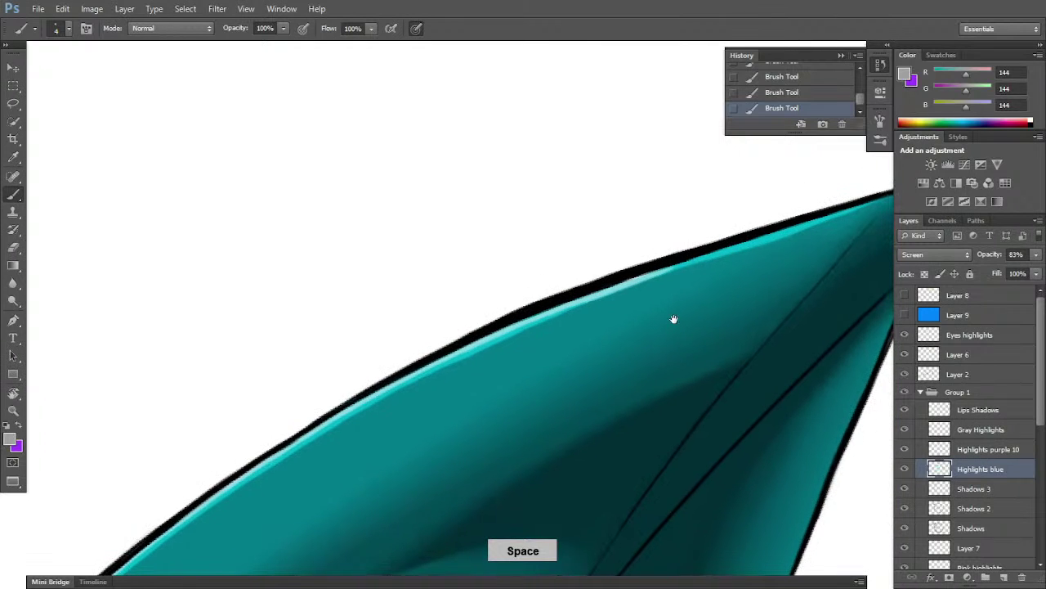
drag(638, 276, 747, 243)
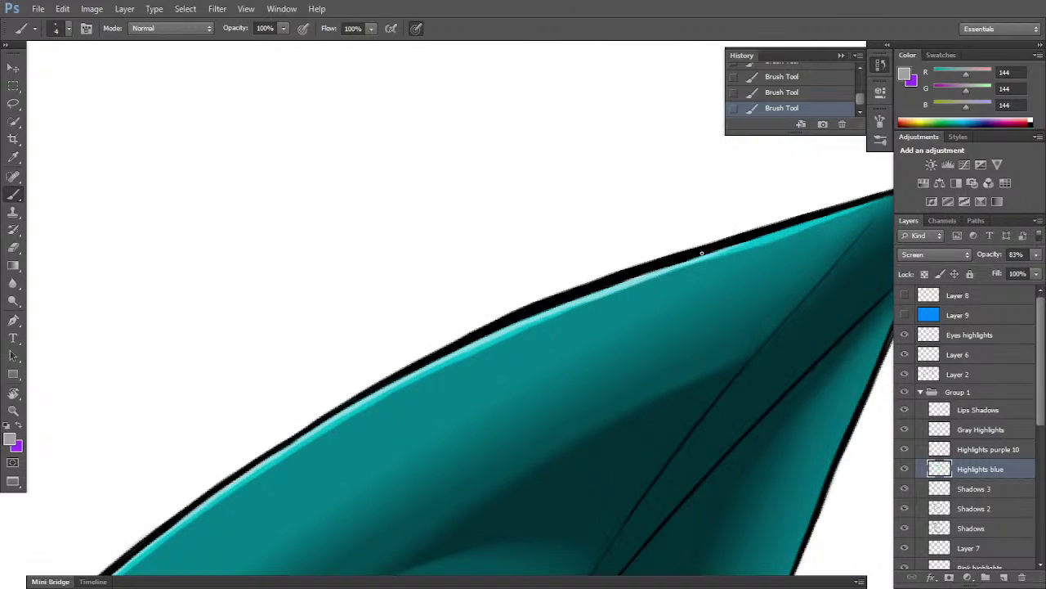
mouse_move(687, 263)
mouse_down()
mouse_move(789, 230)
mouse_move(681, 287)
mouse_move(745, 260)
mouse_up()
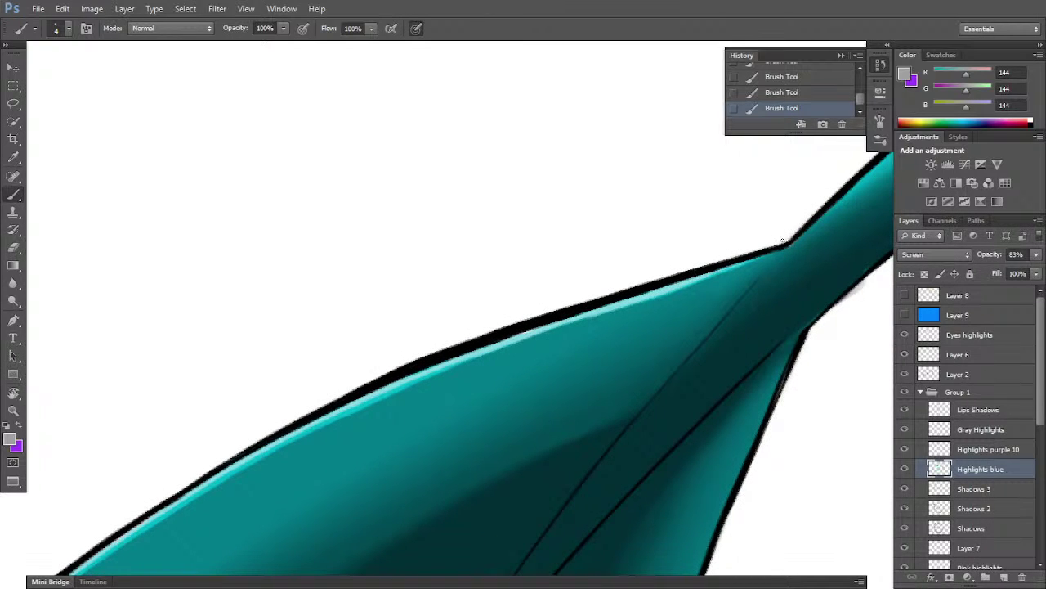
- On the Shadows 2 layer, soften the shadow along the tail fin's lower edge with the Blur tool at 50% strength
drag(534, 394, 675, 317)
key(r)
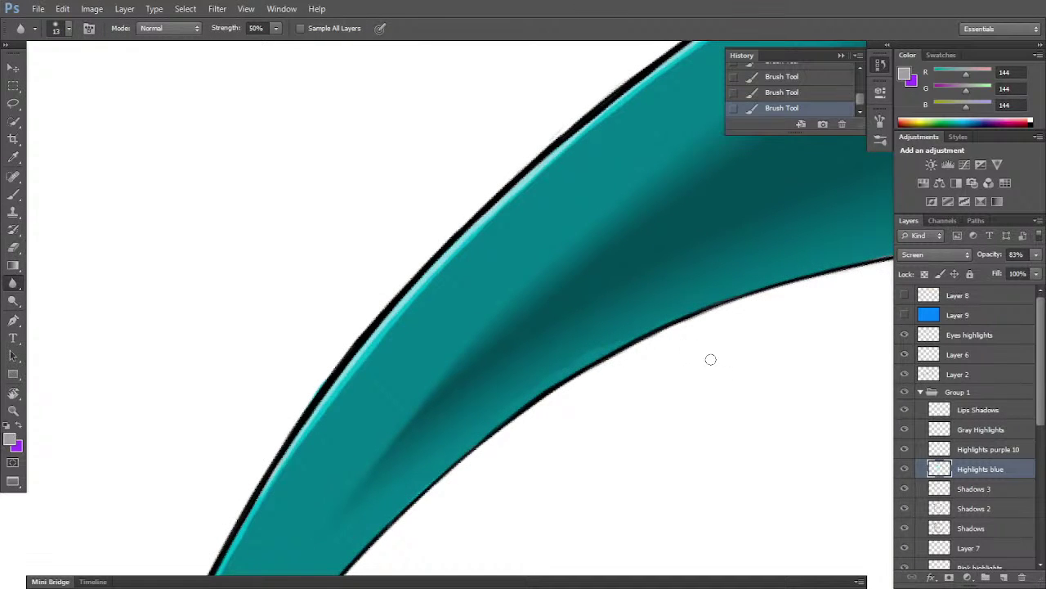
click(904, 508)
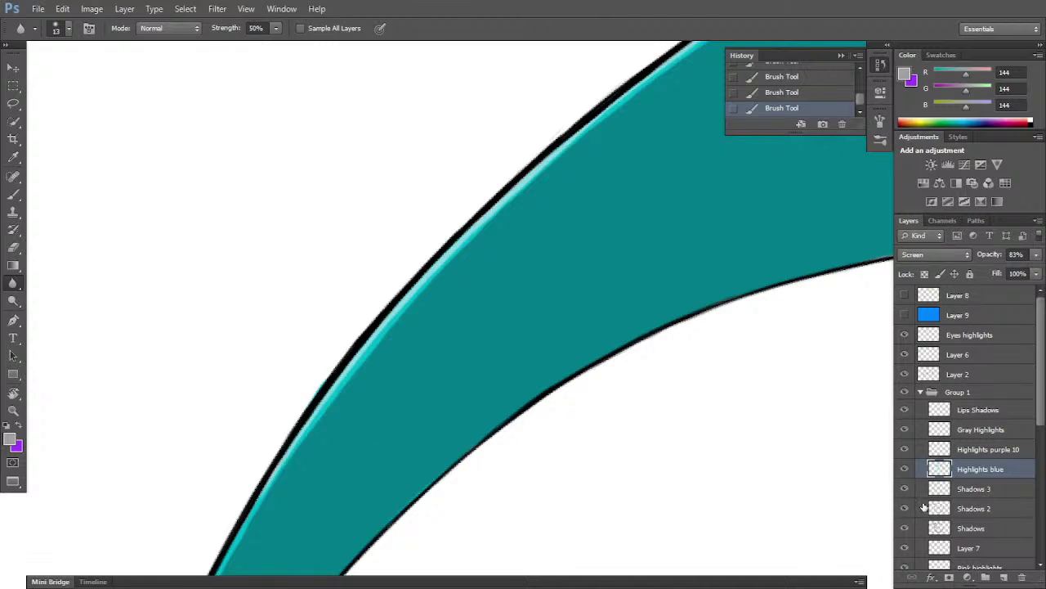
click(904, 507)
click(987, 510)
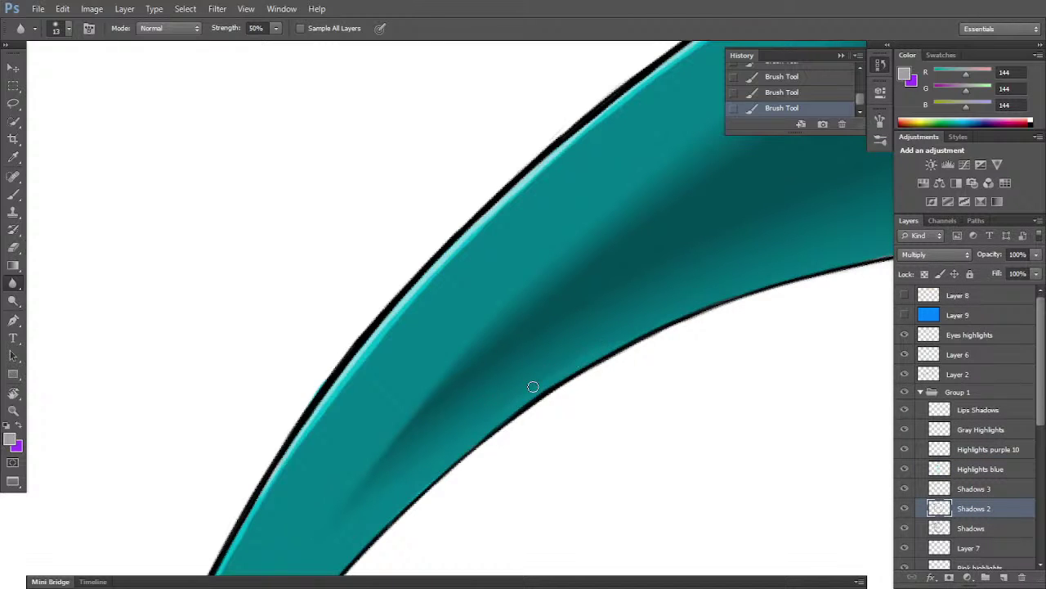
click(578, 354)
drag(439, 470, 483, 427)
- On the Shadows 2 layer, brush fine shadow strokes into the narrow fold running between the tail fin's two lobes
key(space)
mouse_move(656, 358)
mouse_down()
mouse_move(347, 454)
mouse_move(337, 430)
mouse_move(229, 353)
mouse_up()
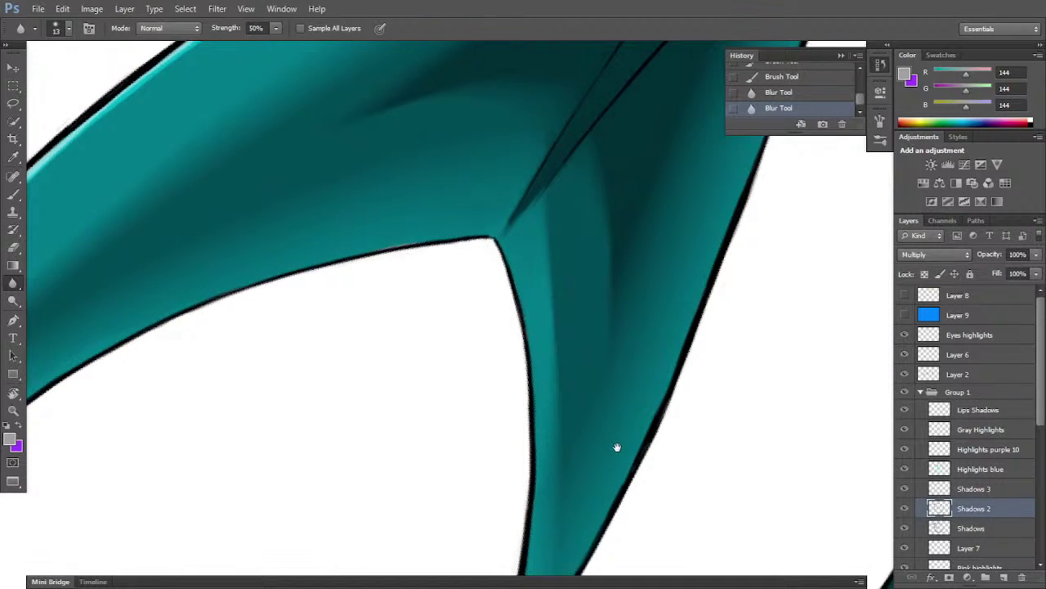
key(space)
drag(582, 248, 570, 369)
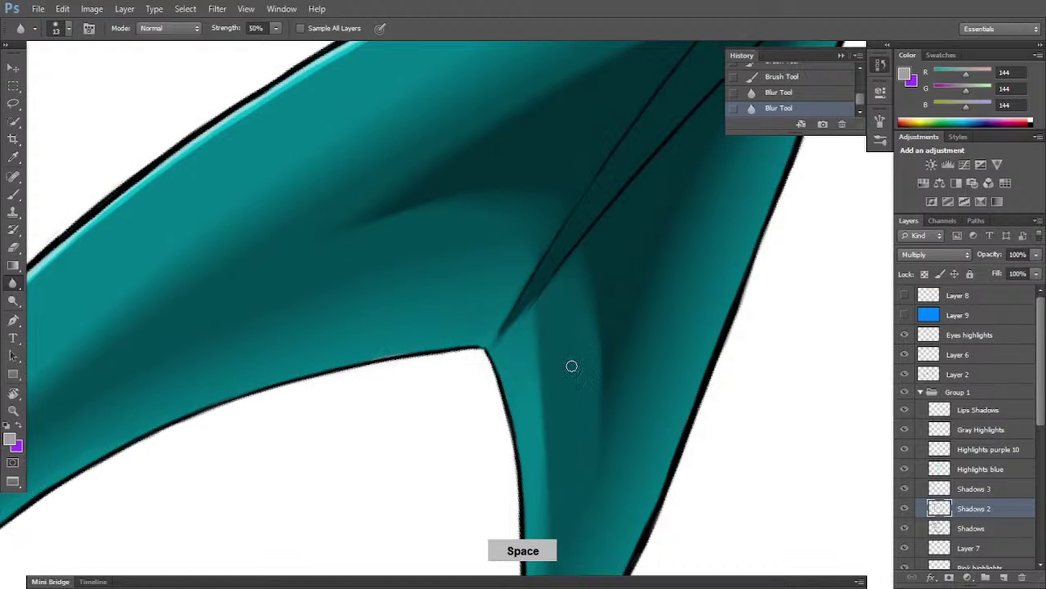
drag(701, 326, 631, 410)
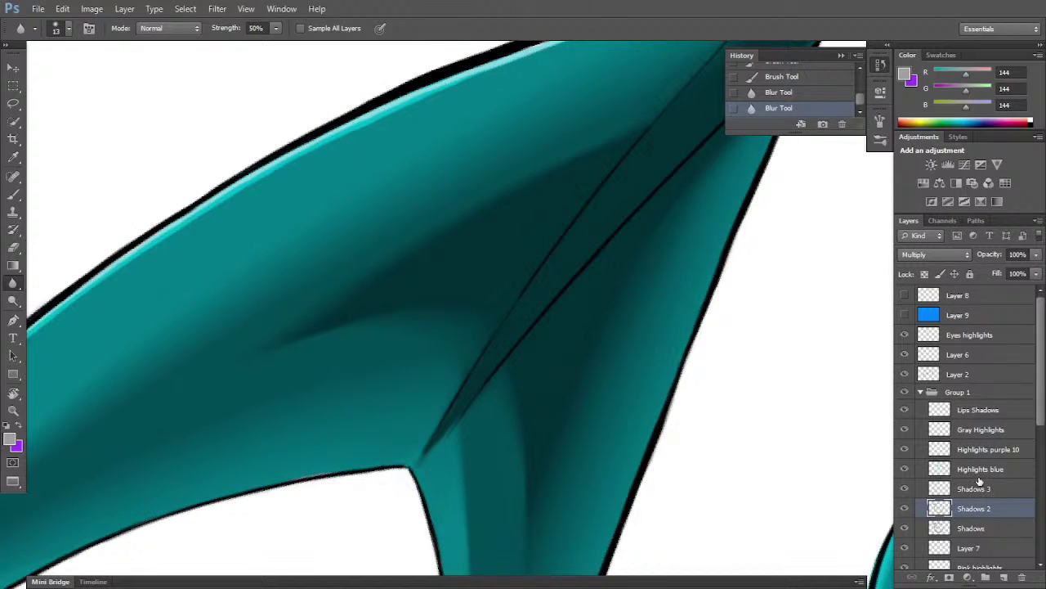
key(b)
drag(603, 208, 642, 173)
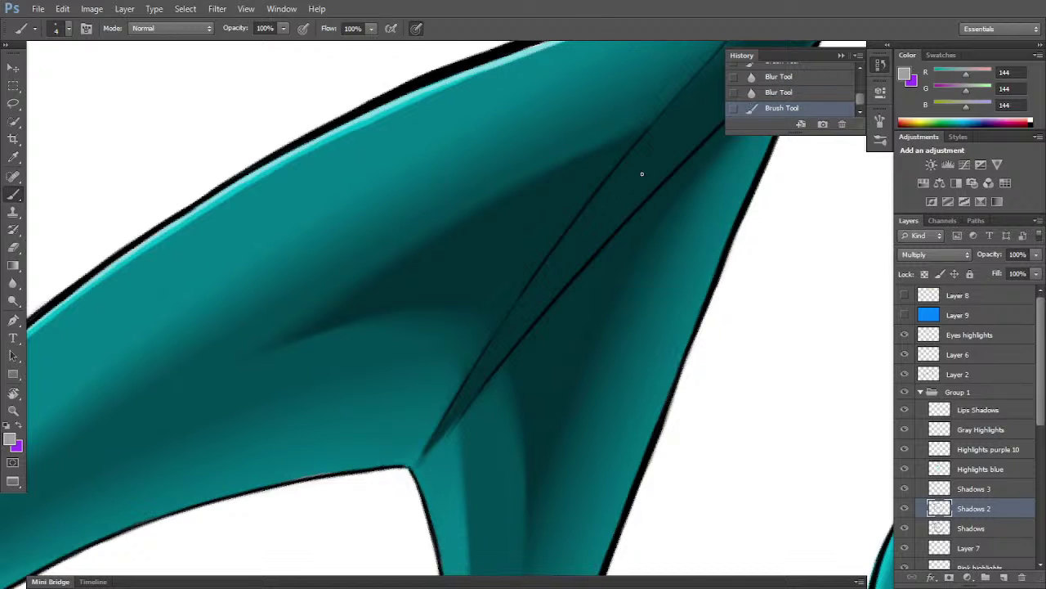
drag(606, 203, 623, 181)
- Deepen the shadow of the fin's narrow fold on the Shadows 3 layer, and return to the Shadows 2 layer
click(984, 491)
drag(613, 195, 666, 158)
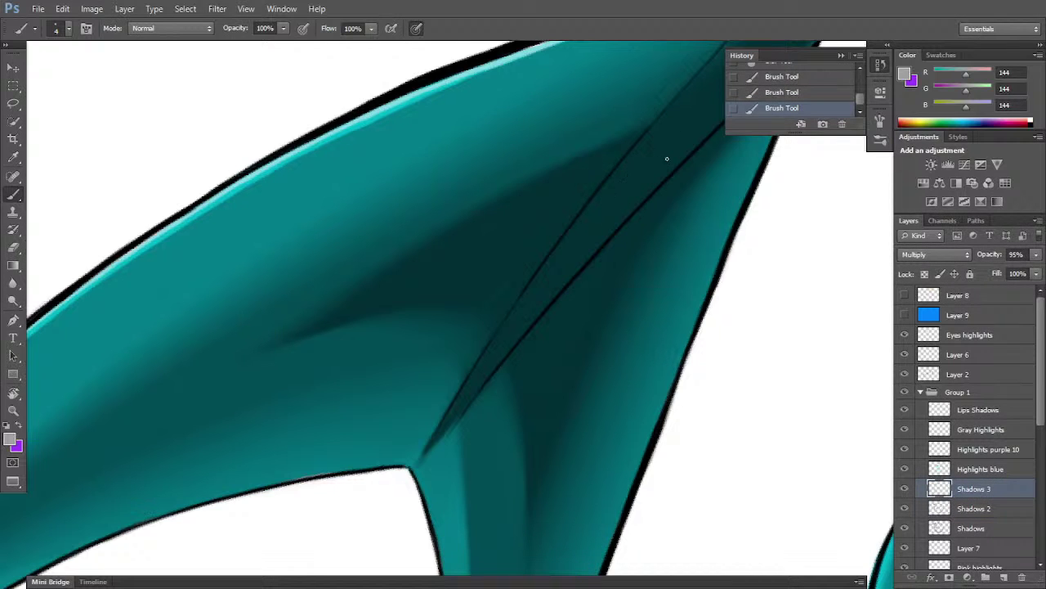
drag(623, 185, 676, 132)
click(987, 509)
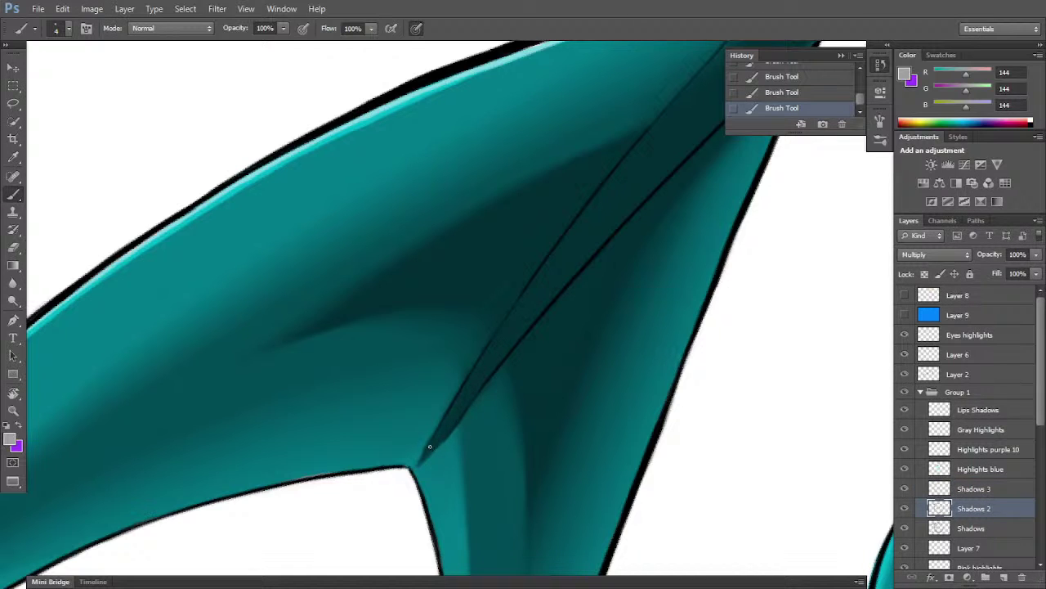
- On the Shadows layer, brush a size 7 shadow along the centre of the first unshaded purple braid segment above the finished ones
key(bracketleft)
key(bracketleft)
key(bracketleft)
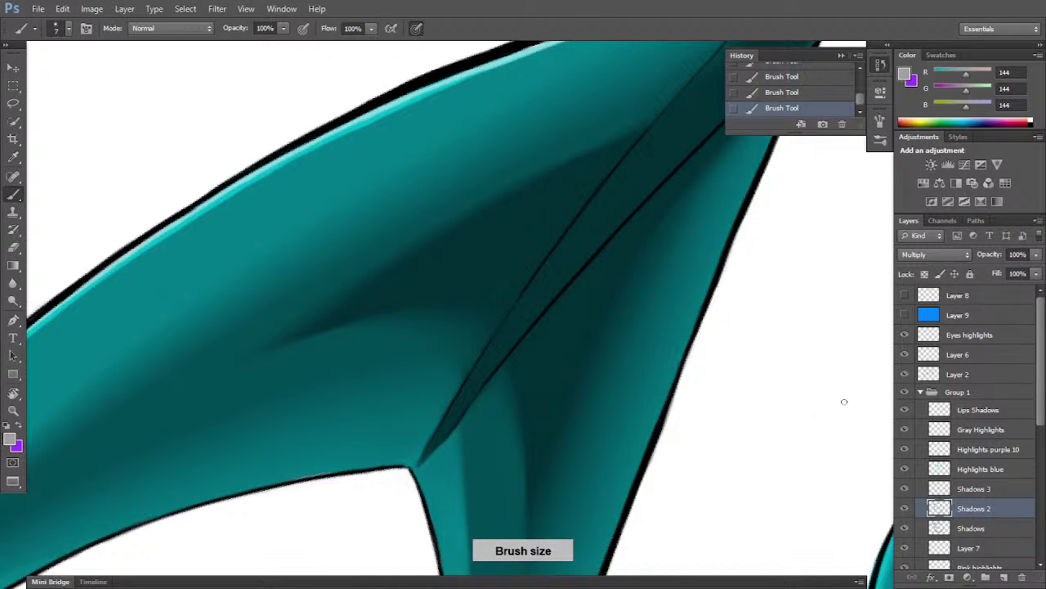
scroll(815, 425, down, 5)
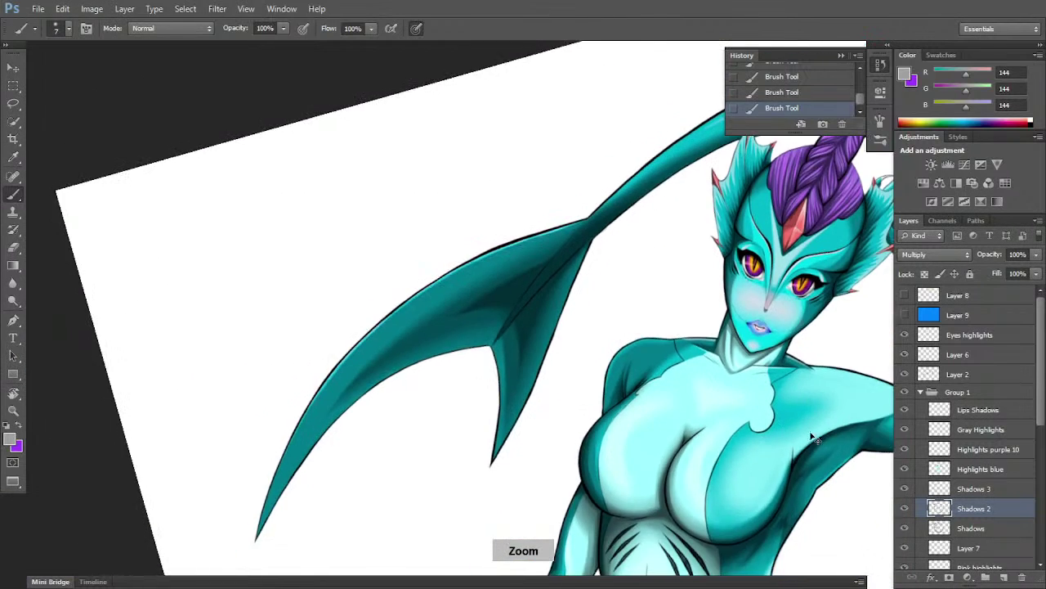
key(ctrl+minus)
drag(777, 324, 565, 387)
key(ctrl+plus)
key(ctrl+plus)
key(ctrl+plus)
key(ctrl+plus)
key(ctrl+plus)
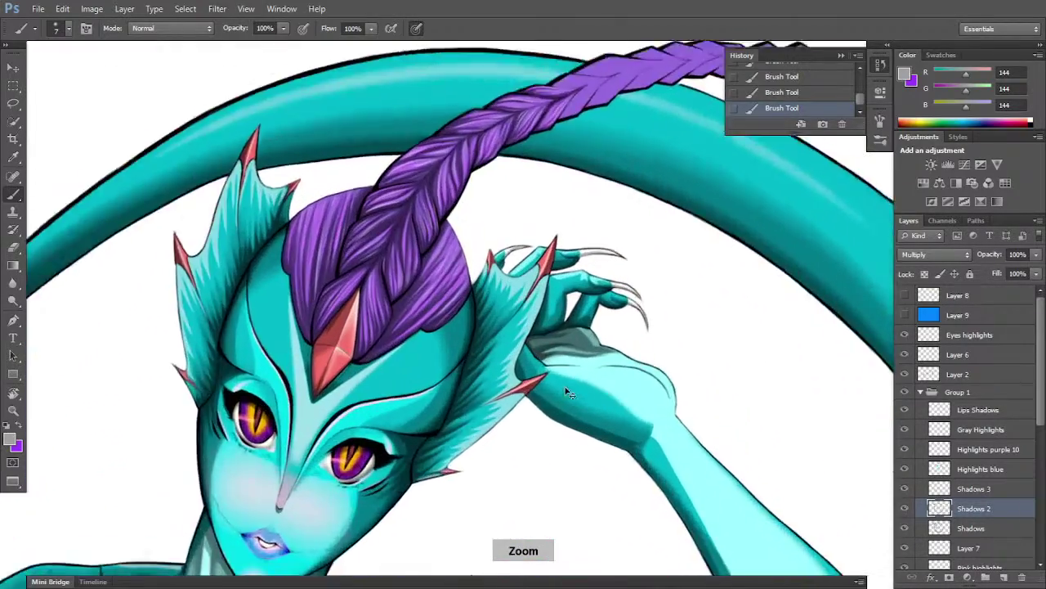
key(ctrl+minus)
key(ctrl+minus)
scroll(495, 227, up, 4)
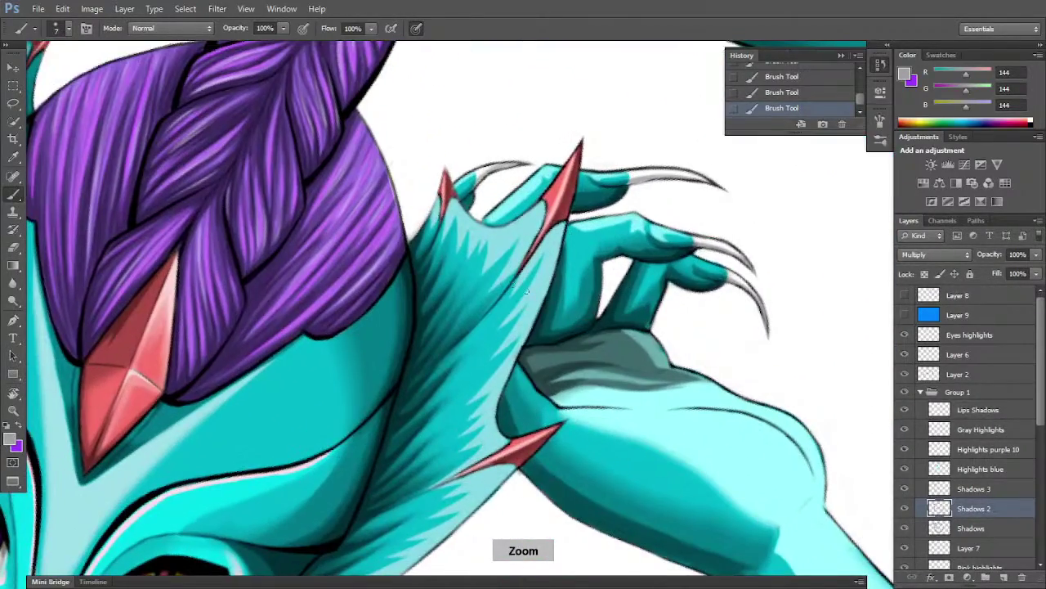
key(space)
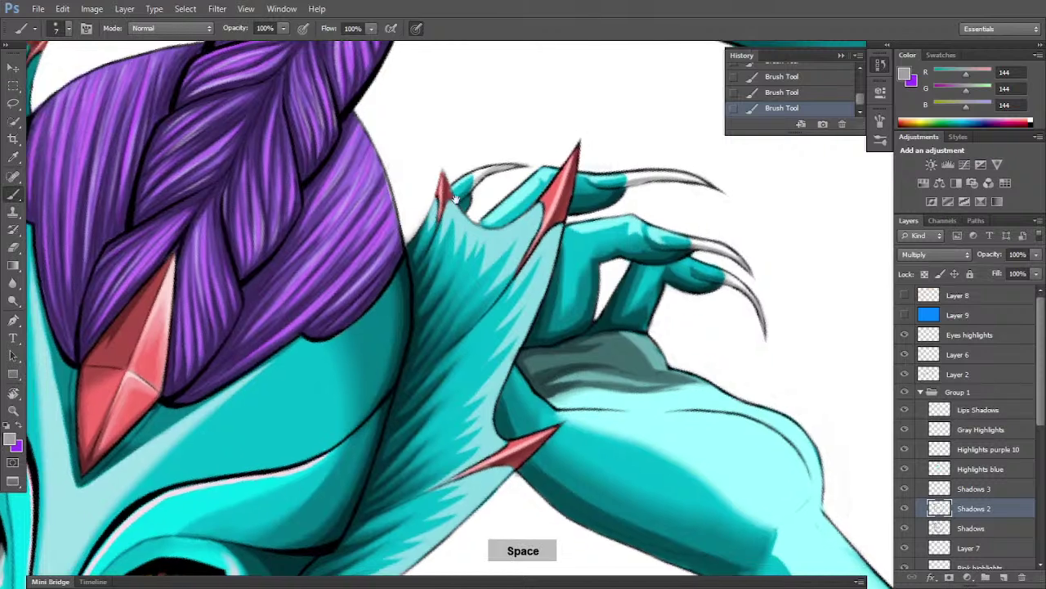
mouse_move(461, 185)
mouse_down()
mouse_move(372, 483)
mouse_move(630, 290)
mouse_move(517, 364)
mouse_up()
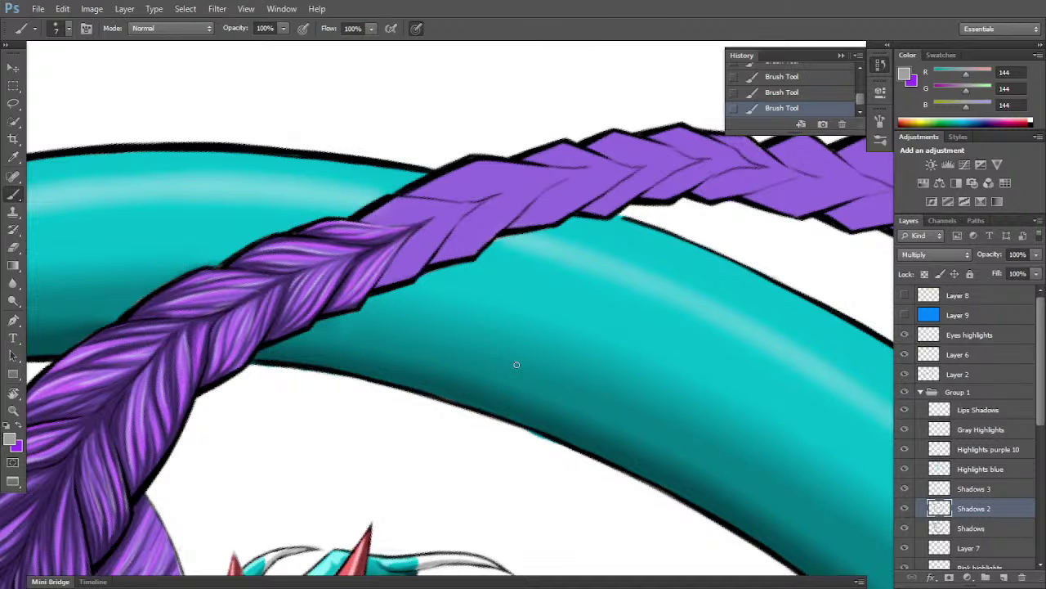
key(ctrl+plus)
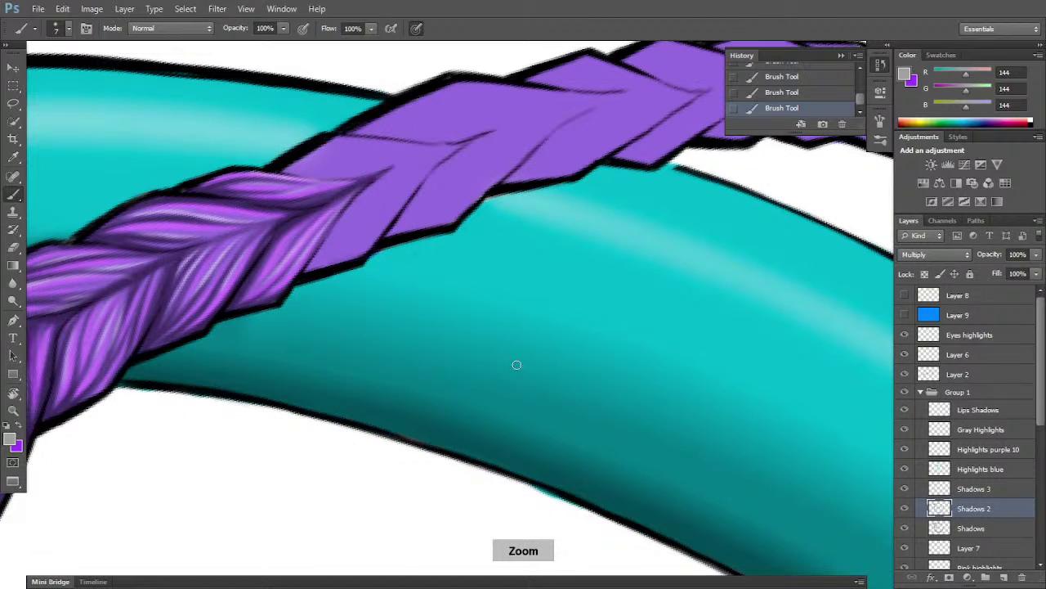
key(r)
drag(515, 362, 608, 319)
click(981, 531)
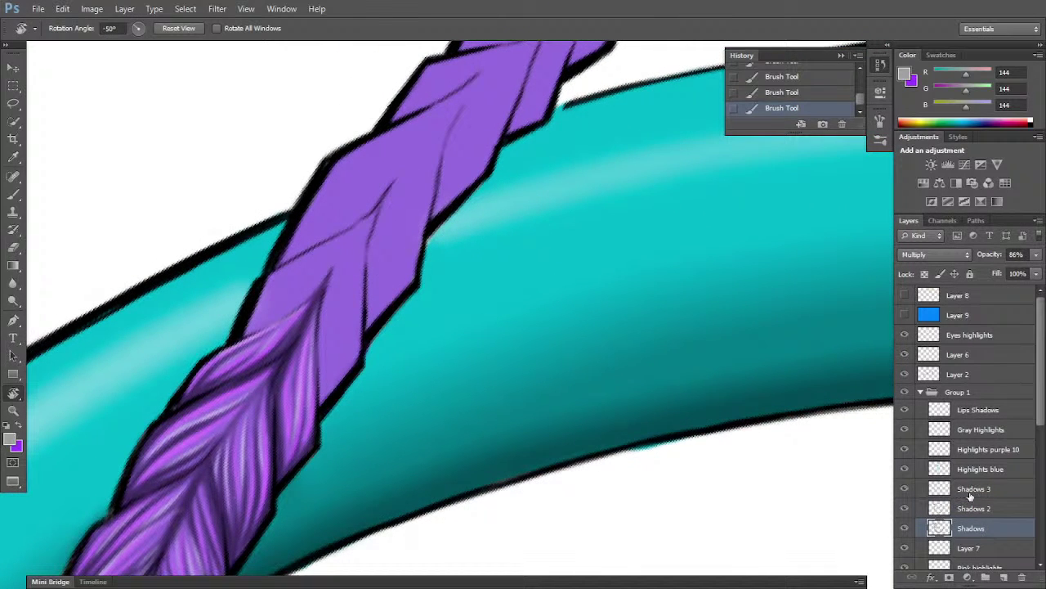
key(b)
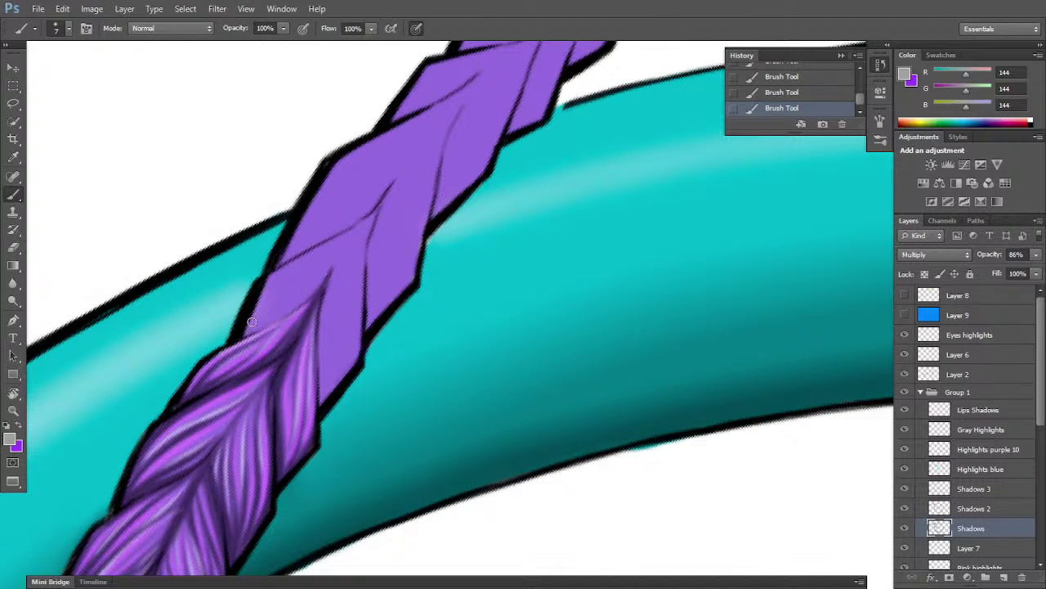
mouse_move(249, 331)
mouse_down()
mouse_move(308, 293)
mouse_move(289, 311)
mouse_move(340, 248)
mouse_move(324, 280)
mouse_move(314, 290)
mouse_move(354, 239)
mouse_move(325, 280)
mouse_move(377, 211)
mouse_move(340, 263)
mouse_up()
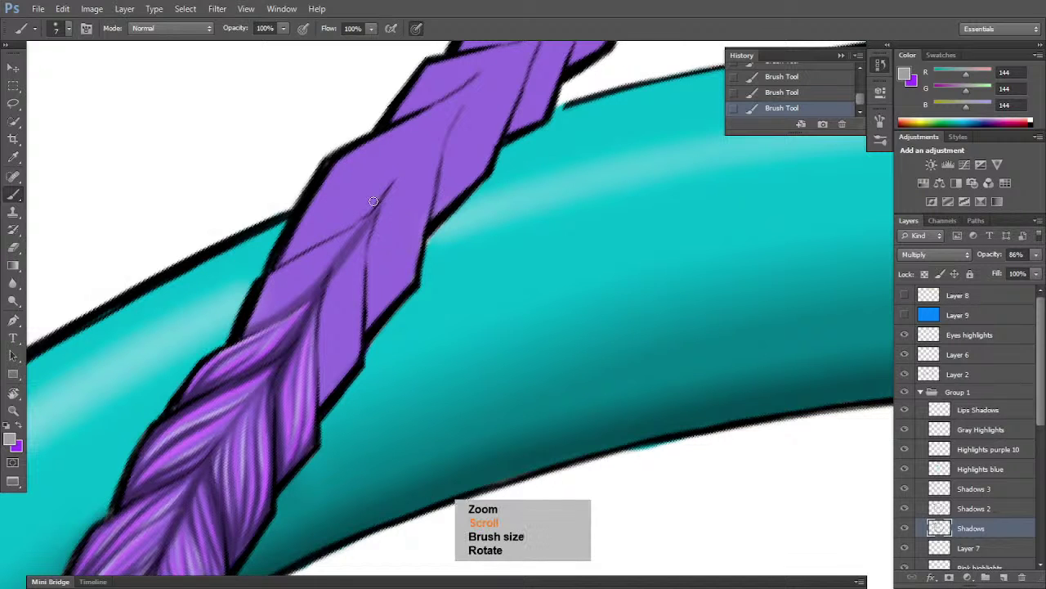
- Refine the braid segment's centre shadow with a size 4 brush and erase the excess along its edge
key(bracketleft)
key(bracketleft)
key(bracketleft)
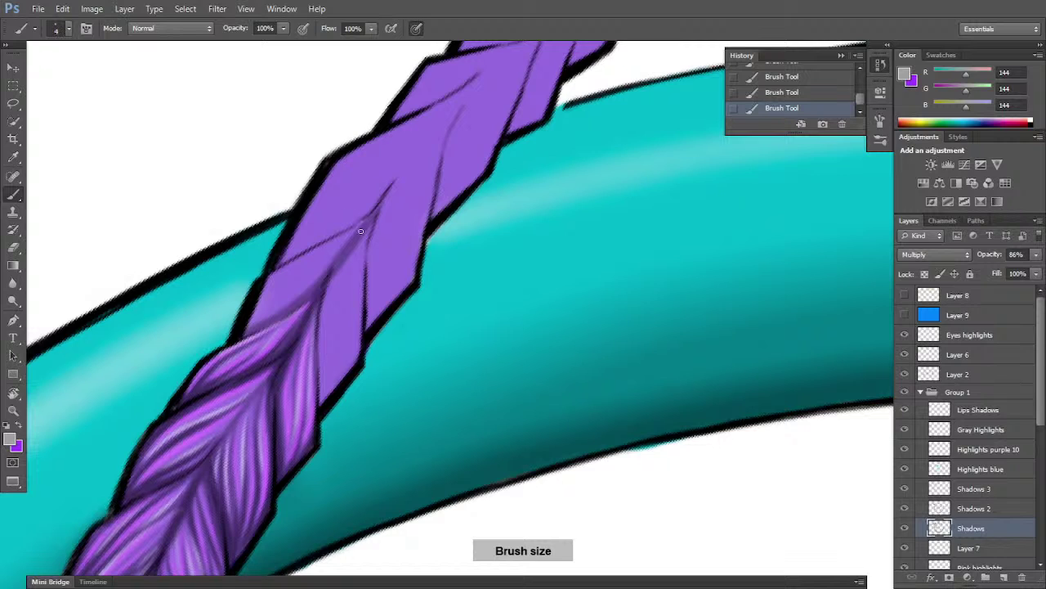
drag(335, 282, 360, 240)
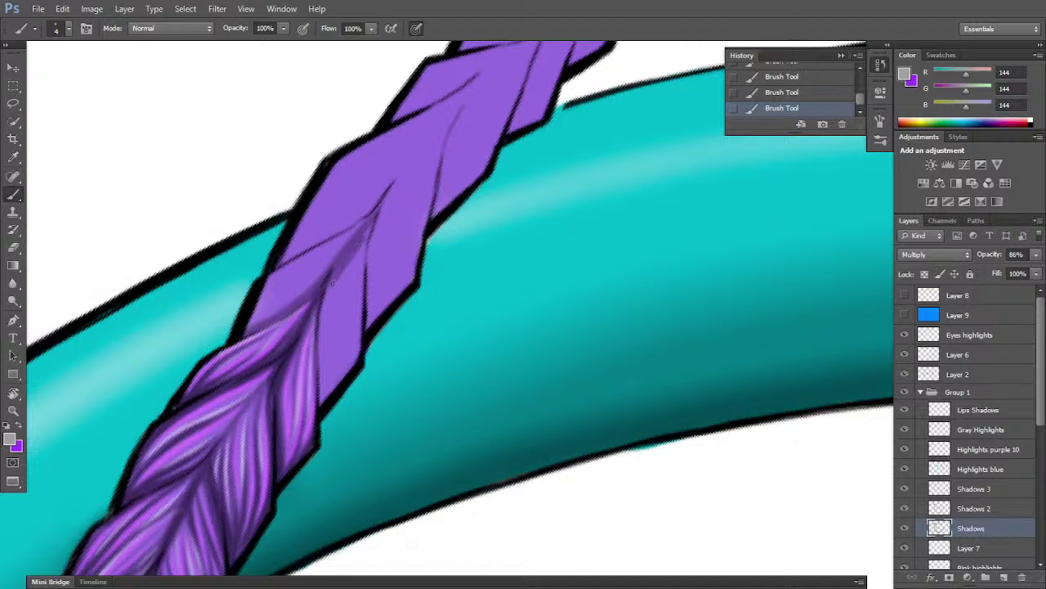
key(e)
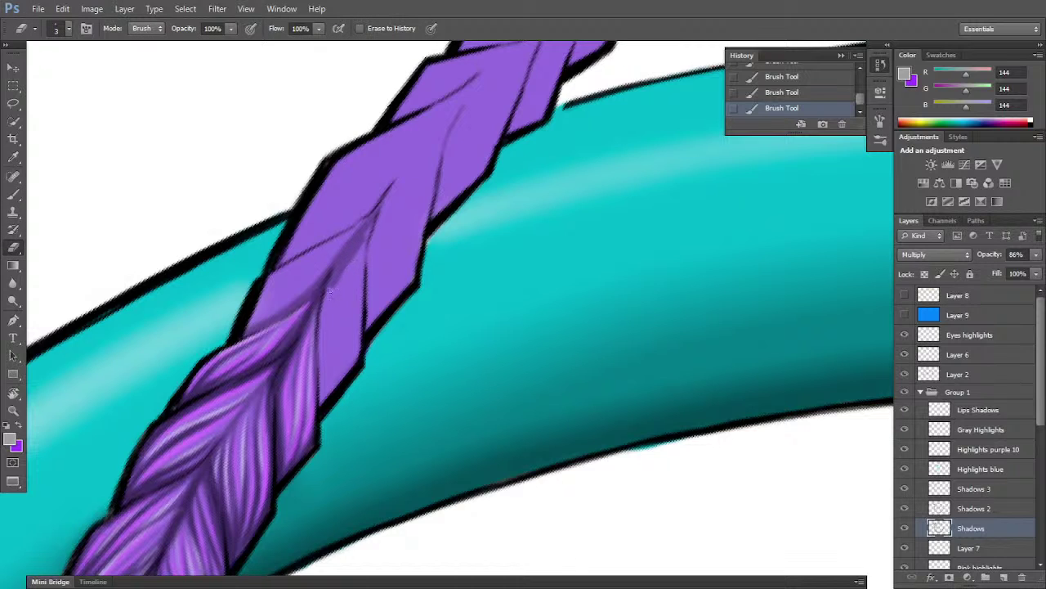
mouse_move(333, 292)
mouse_down()
mouse_move(368, 227)
mouse_move(346, 264)
mouse_up()
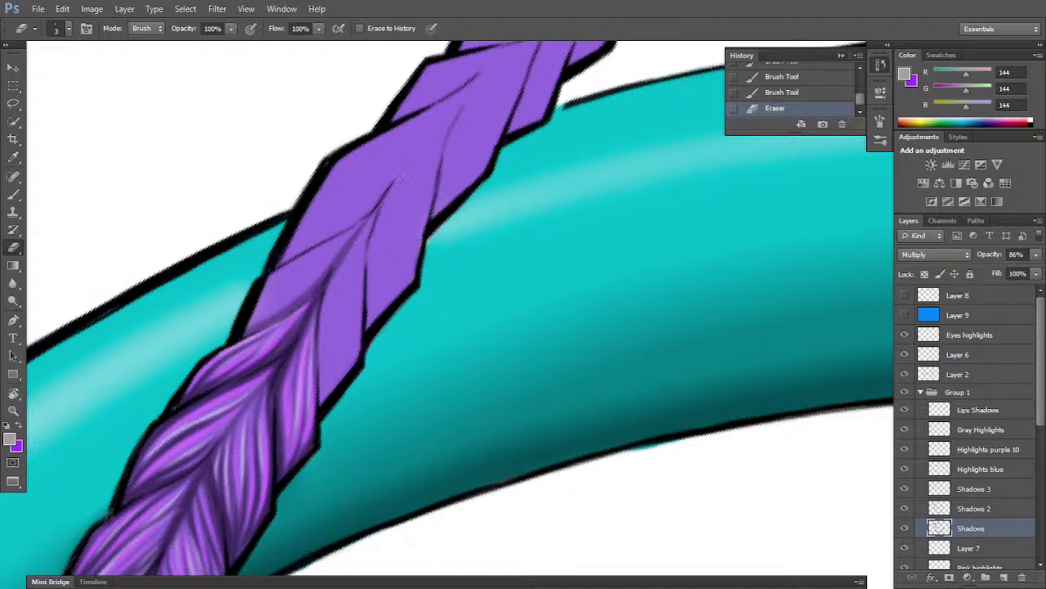
- Paint thin shadow strands across the left half of the braid segment, curving from its outer edge to the centre line
key(b)
mouse_move(247, 334)
mouse_down()
mouse_move(281, 290)
mouse_move(246, 328)
mouse_move(271, 298)
mouse_move(262, 307)
mouse_move(295, 280)
mouse_move(255, 315)
mouse_move(347, 242)
mouse_move(254, 315)
mouse_move(292, 266)
mouse_move(253, 302)
mouse_move(318, 252)
mouse_up()
mouse_move(259, 294)
mouse_down()
mouse_move(348, 230)
mouse_move(292, 286)
mouse_move(362, 219)
mouse_up()
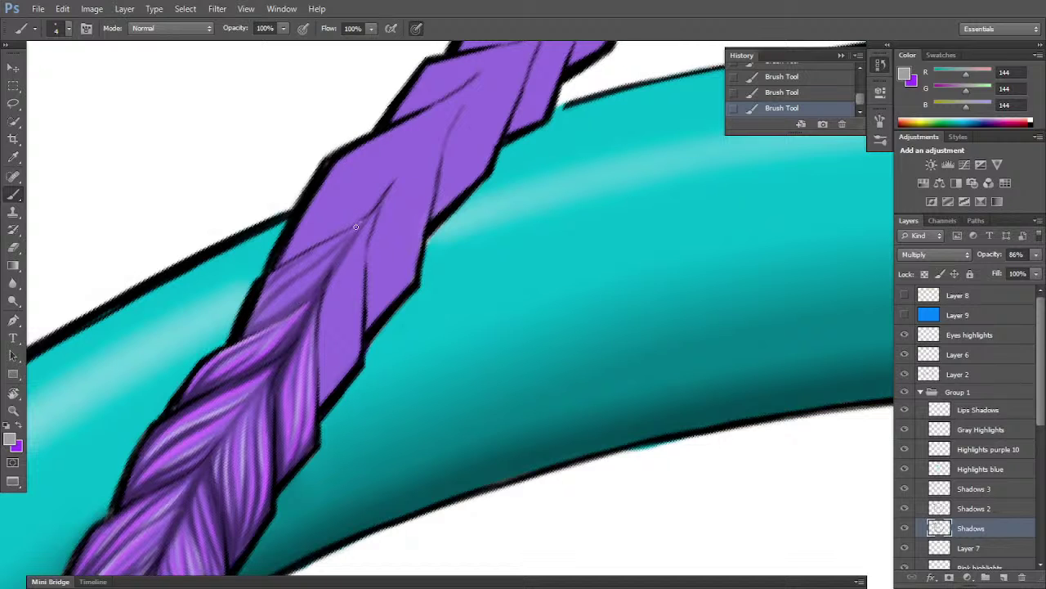
drag(295, 281, 346, 238)
drag(278, 309, 328, 251)
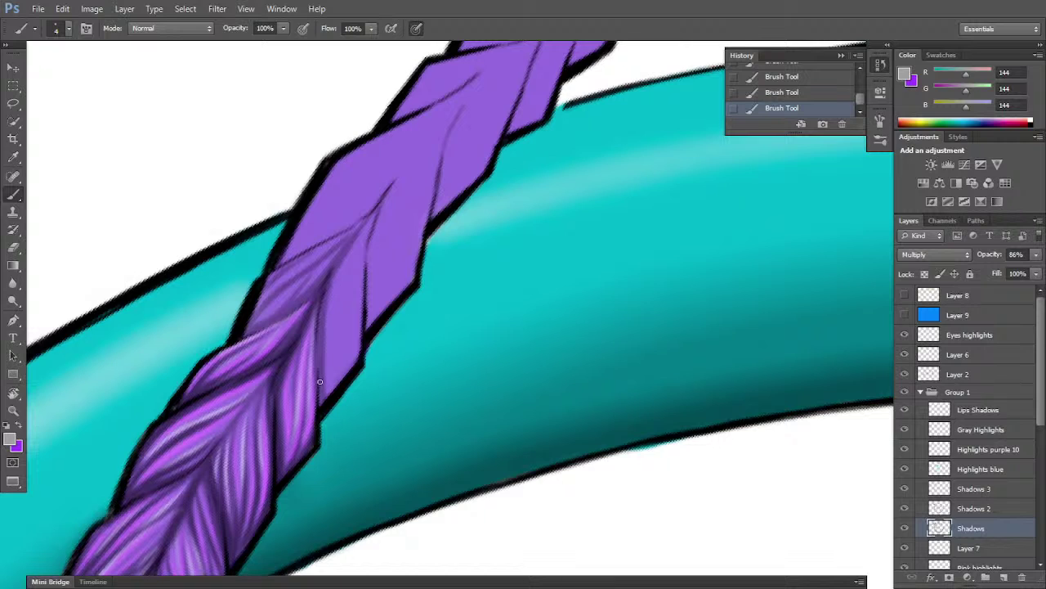
- Paint thin shadow strands up the right half of the braid segment and erase the overshoot near its upper tip
drag(329, 382, 344, 315)
drag(328, 393, 350, 288)
drag(343, 337, 363, 225)
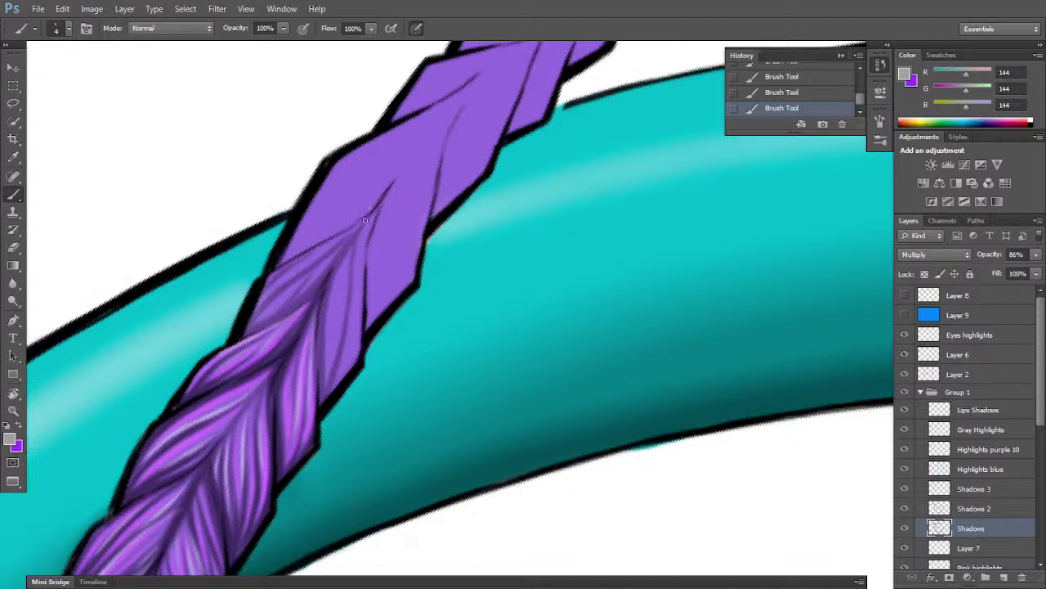
drag(322, 374, 356, 219)
mouse_move(334, 322)
mouse_down()
mouse_move(345, 281)
mouse_move(319, 370)
mouse_move(352, 222)
mouse_up()
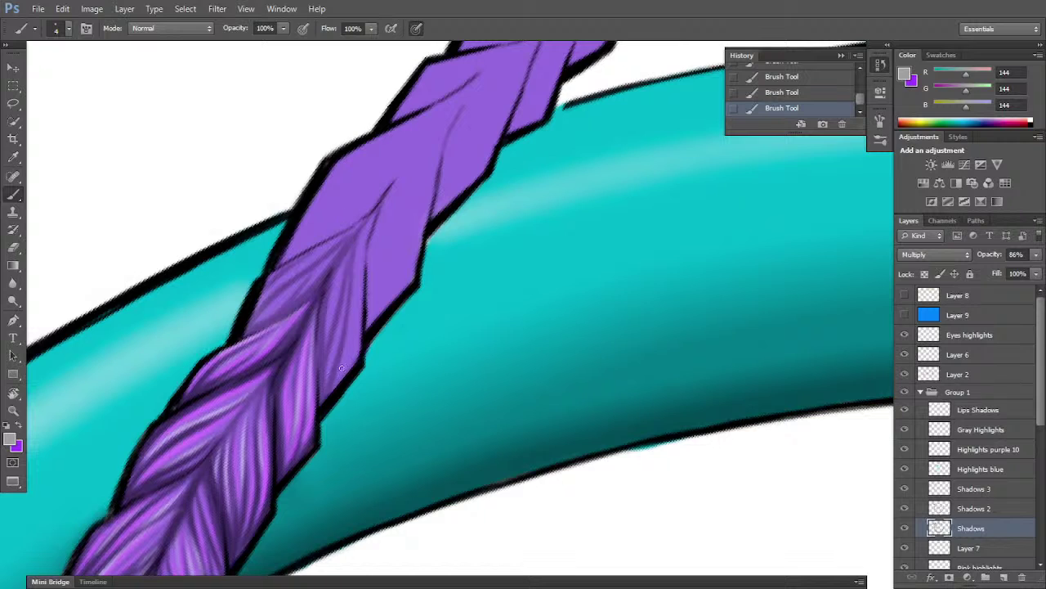
drag(334, 387, 361, 305)
drag(349, 366, 355, 279)
mouse_move(361, 327)
mouse_down()
mouse_move(365, 245)
mouse_move(388, 195)
mouse_up()
key(e)
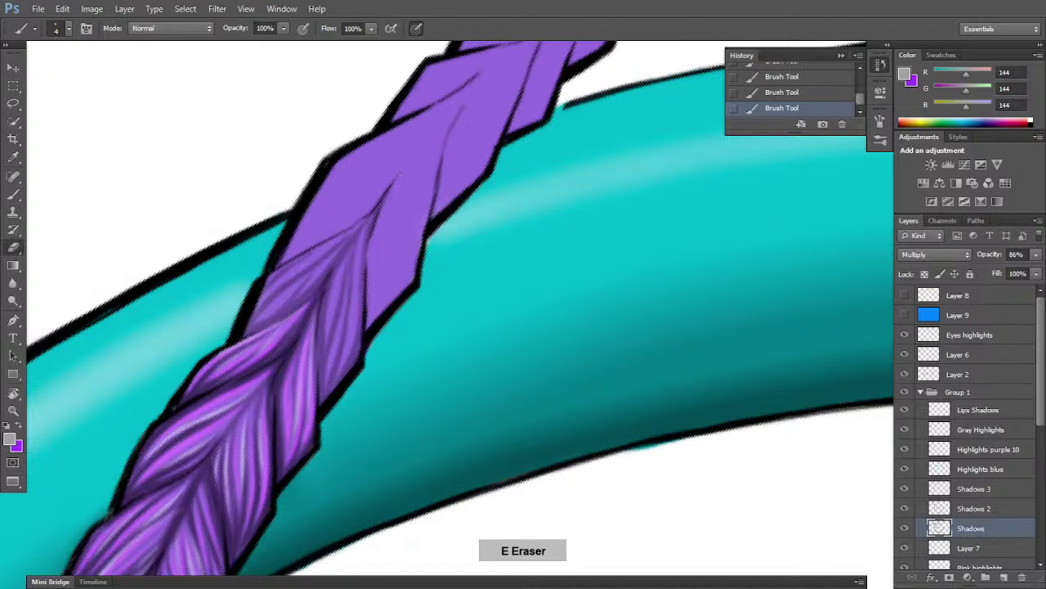
drag(380, 216, 384, 208)
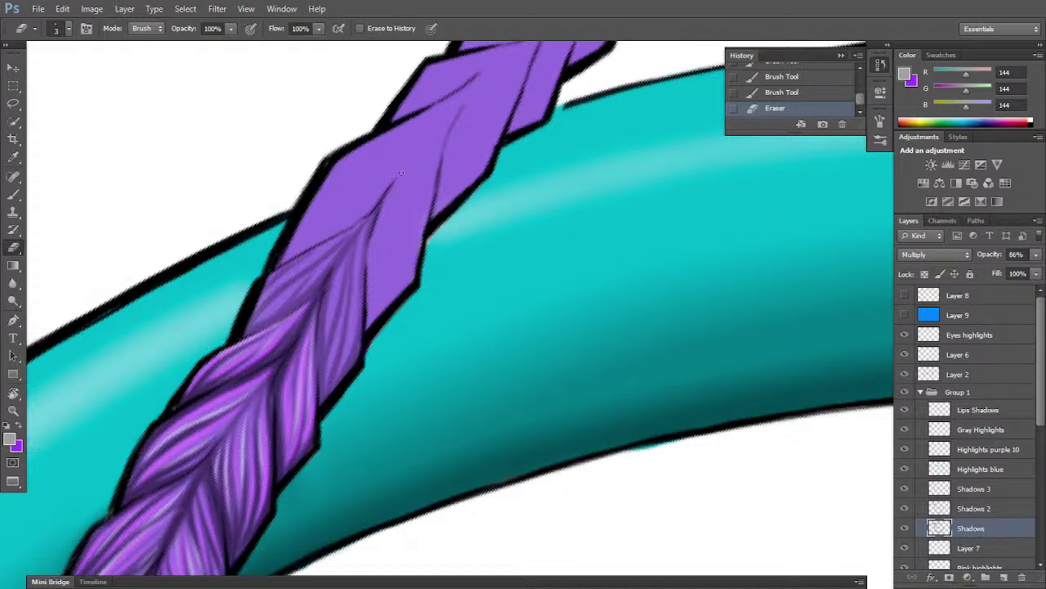
- On the Shadows 2 layer, darken the creases of the same braid segment with fine strokes along its strands
click(994, 508)
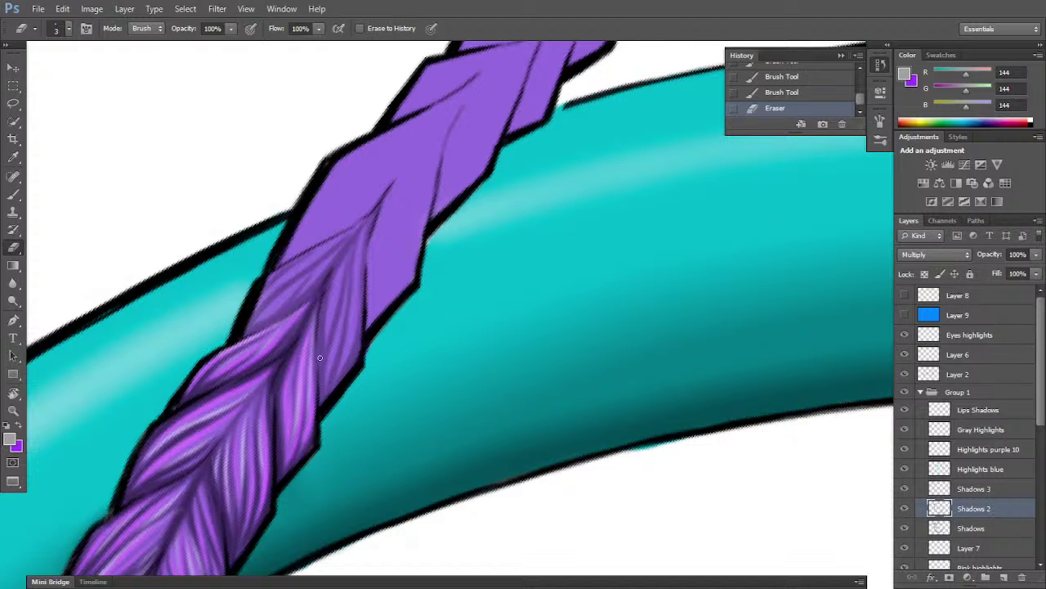
drag(321, 394, 325, 324)
key(b)
mouse_move(325, 381)
mouse_down()
mouse_move(321, 403)
mouse_move(325, 324)
mouse_up()
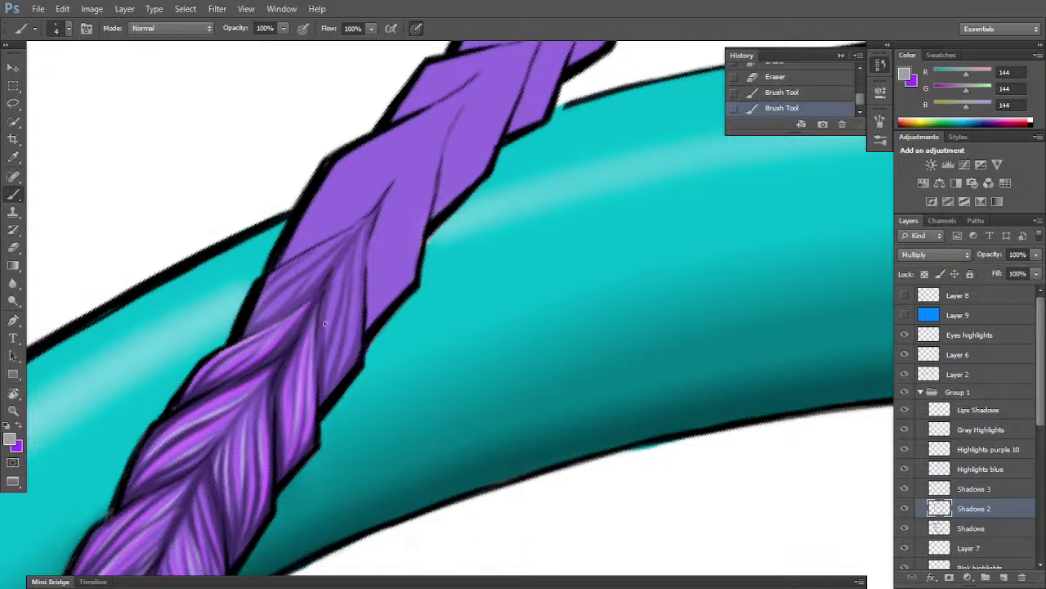
drag(322, 361, 321, 311)
drag(322, 402, 346, 314)
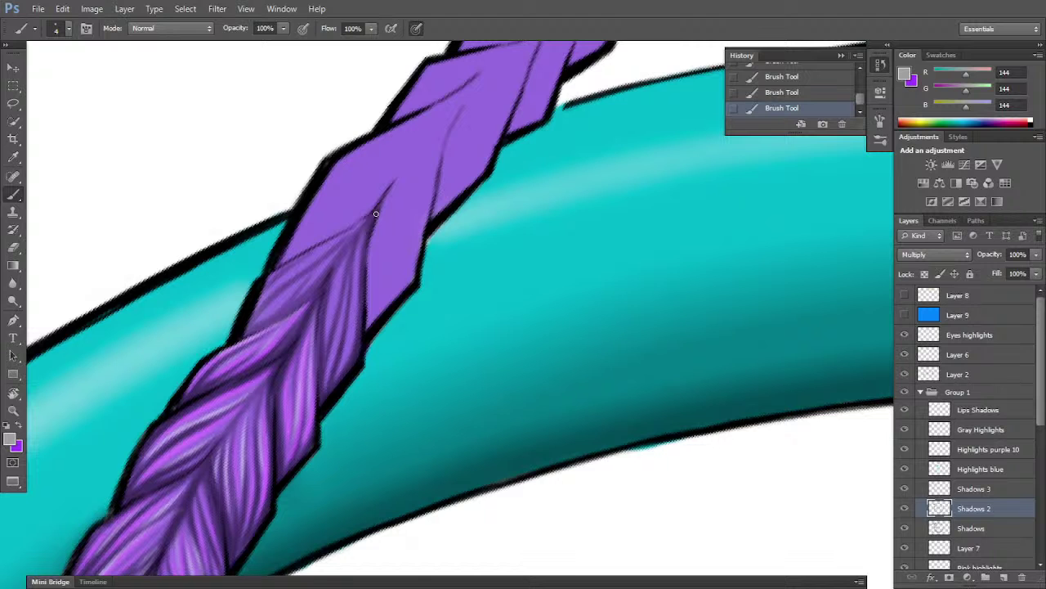
- On the Highlights purple 10 layer, paint the first purple highlight strands in the braid segment's right half and thin them with the eraser
key(r)
drag(421, 285, 472, 376)
key(space)
drag(425, 407, 444, 351)
key(b)
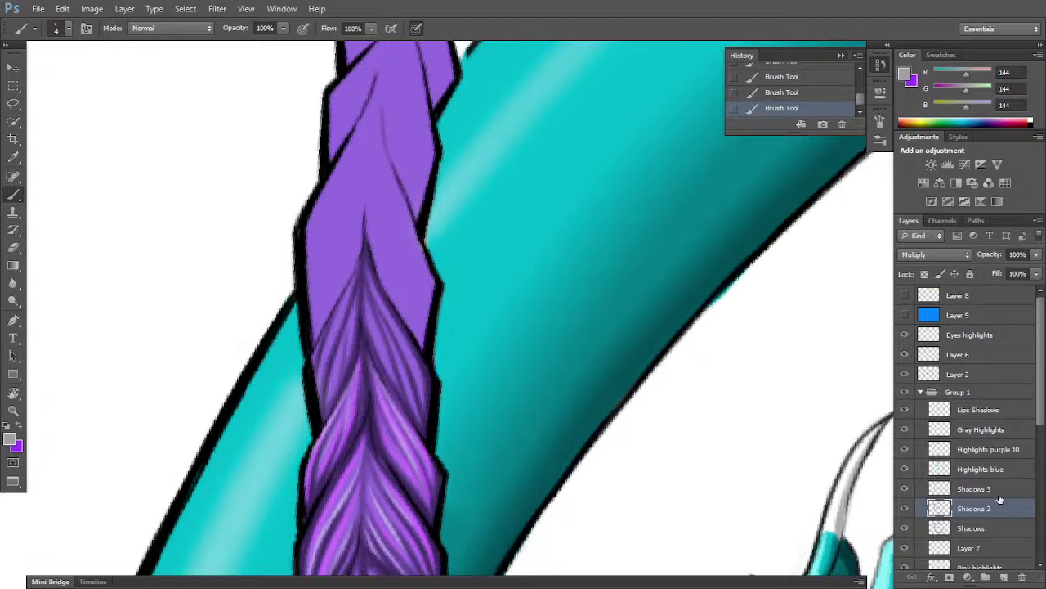
click(999, 452)
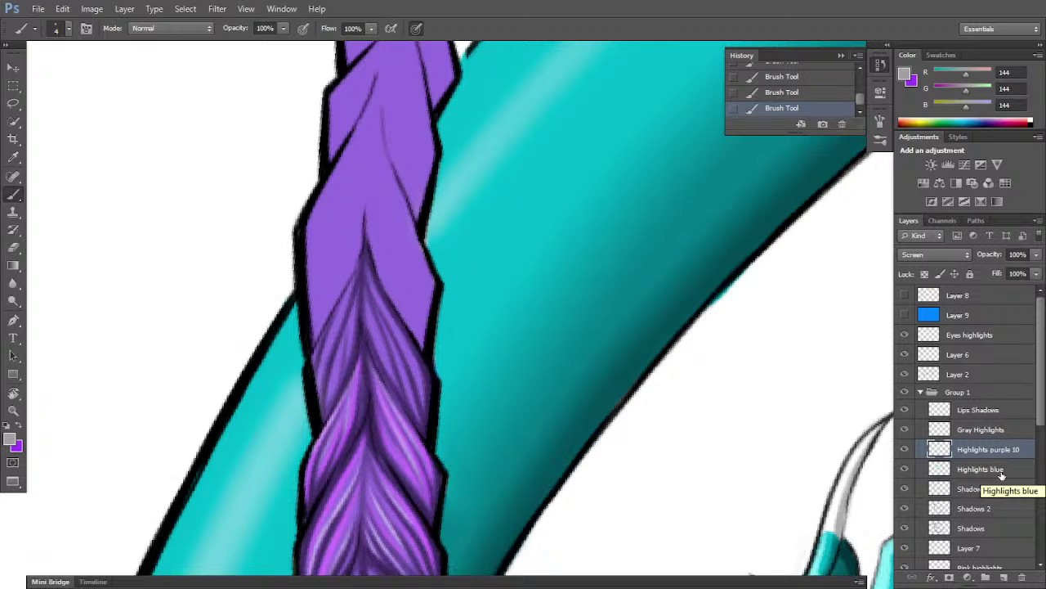
key(x)
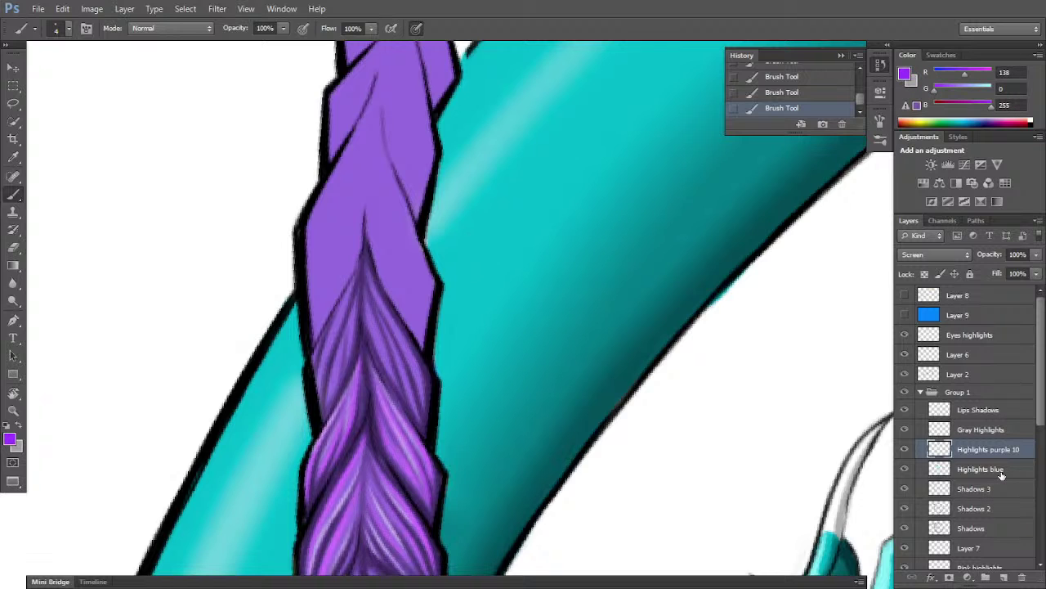
key(r)
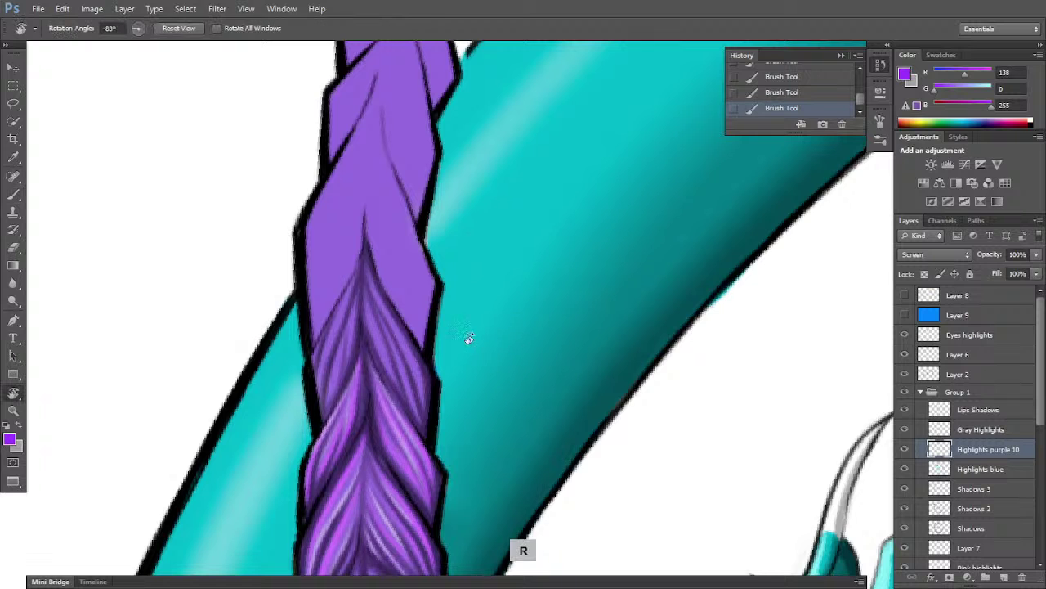
drag(467, 341, 449, 379)
key(space)
mouse_move(451, 335)
mouse_down()
mouse_move(479, 397)
mouse_move(484, 390)
mouse_up()
key(b)
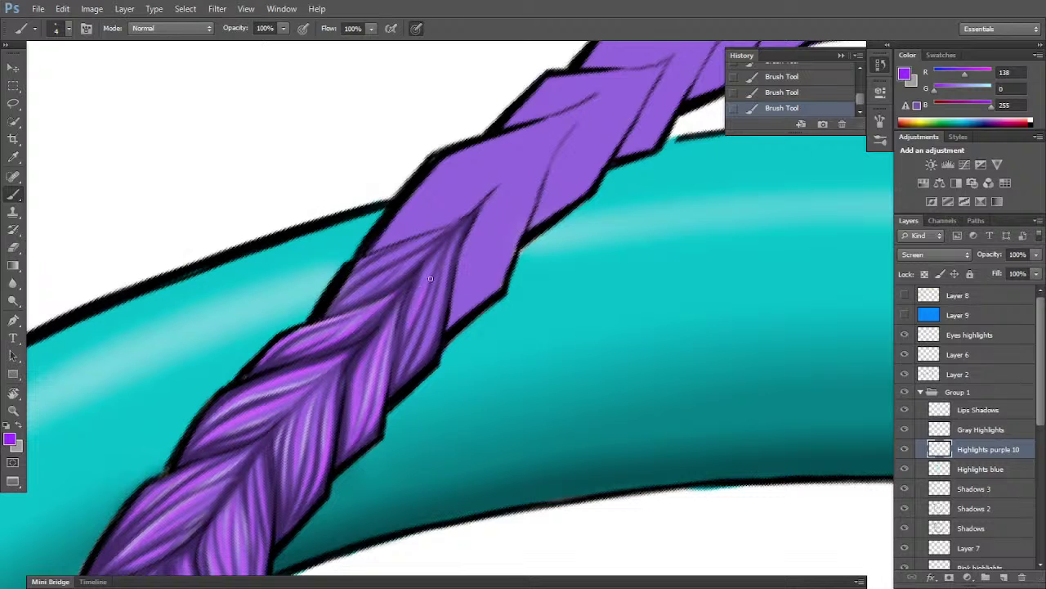
drag(416, 312, 411, 319)
drag(430, 264, 417, 287)
key(e)
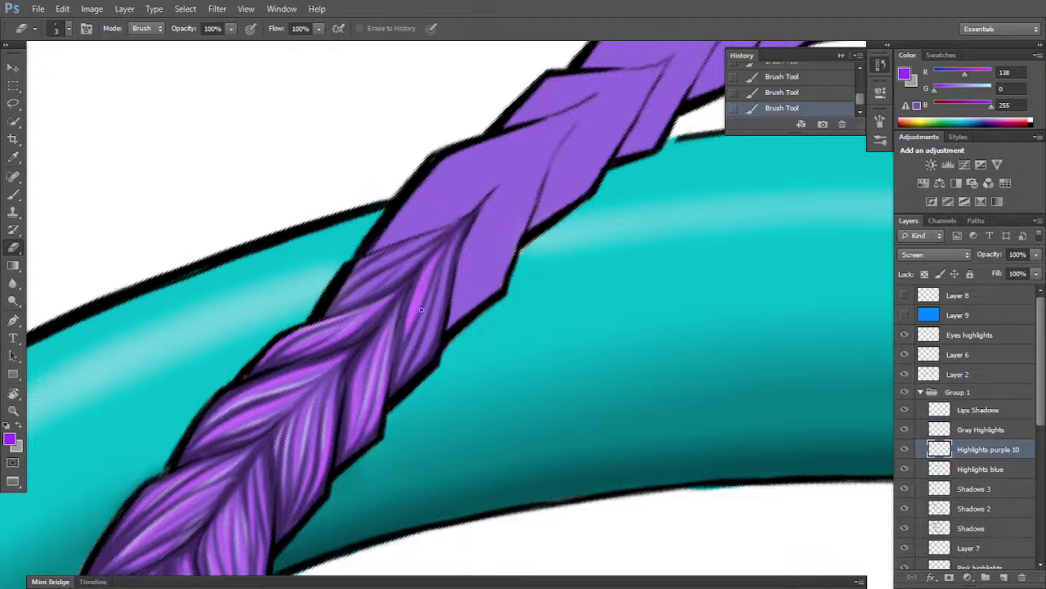
mouse_move(425, 297)
mouse_down()
mouse_move(445, 232)
mouse_move(415, 286)
mouse_up()
drag(445, 242, 415, 274)
- Paint purple highlight strands toward the outer edge of the segment's right half and erase the excess over the dark creases
key(b)
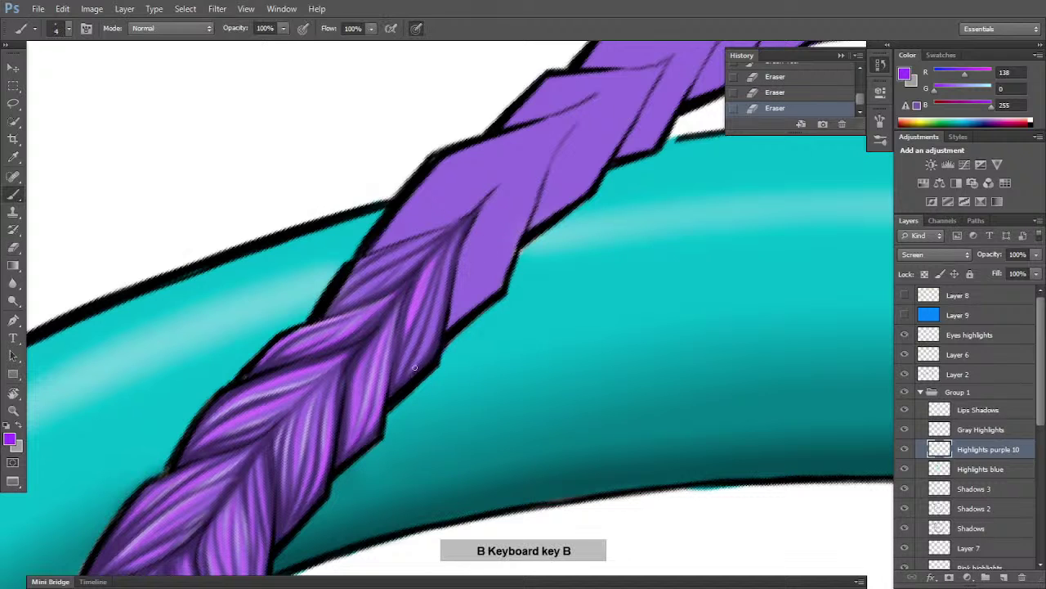
drag(415, 366, 446, 275)
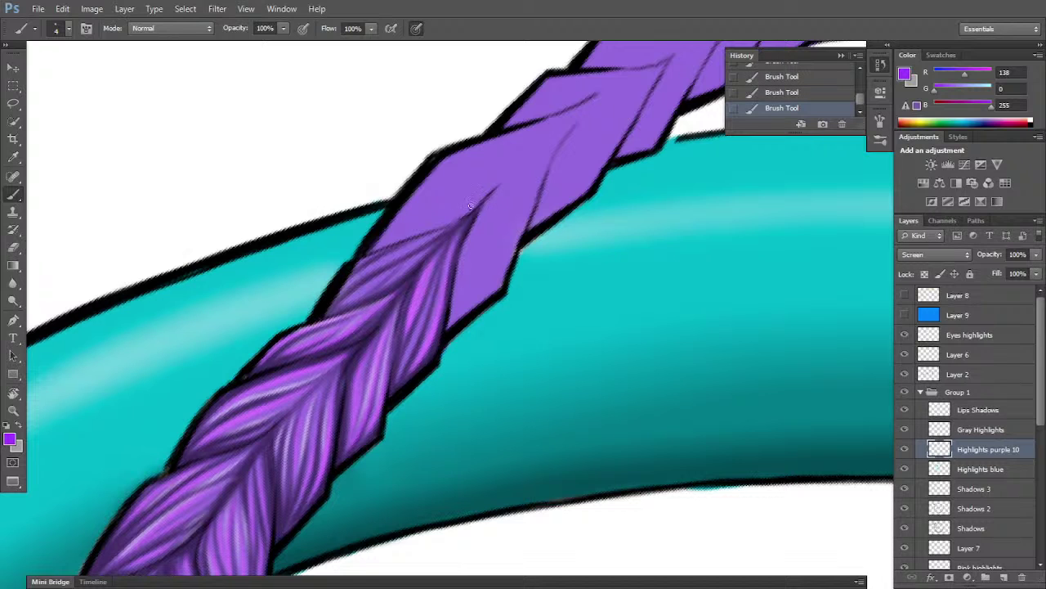
key(e)
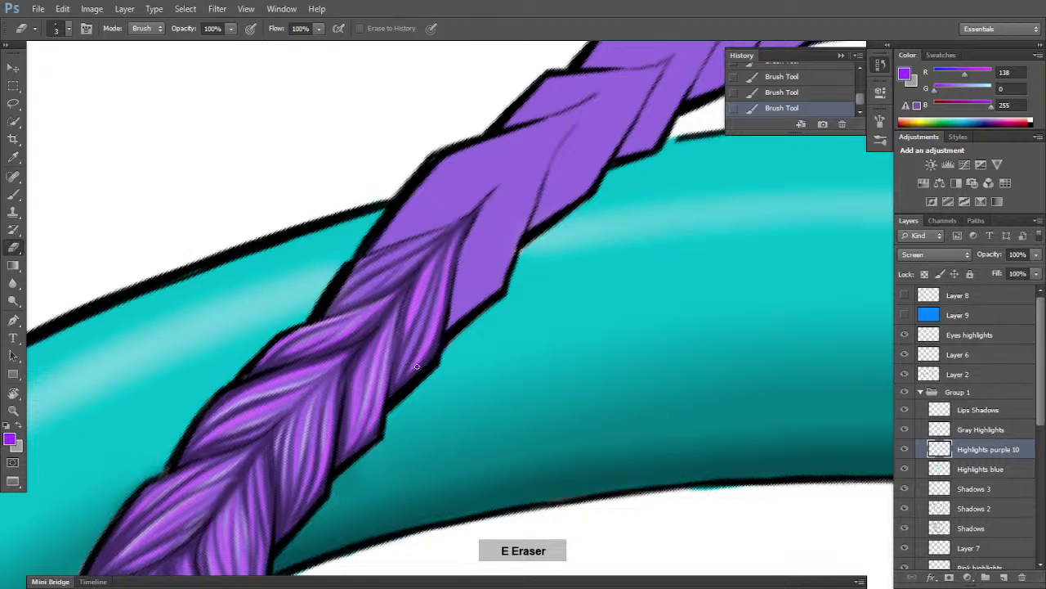
drag(422, 363, 453, 260)
drag(446, 308, 467, 220)
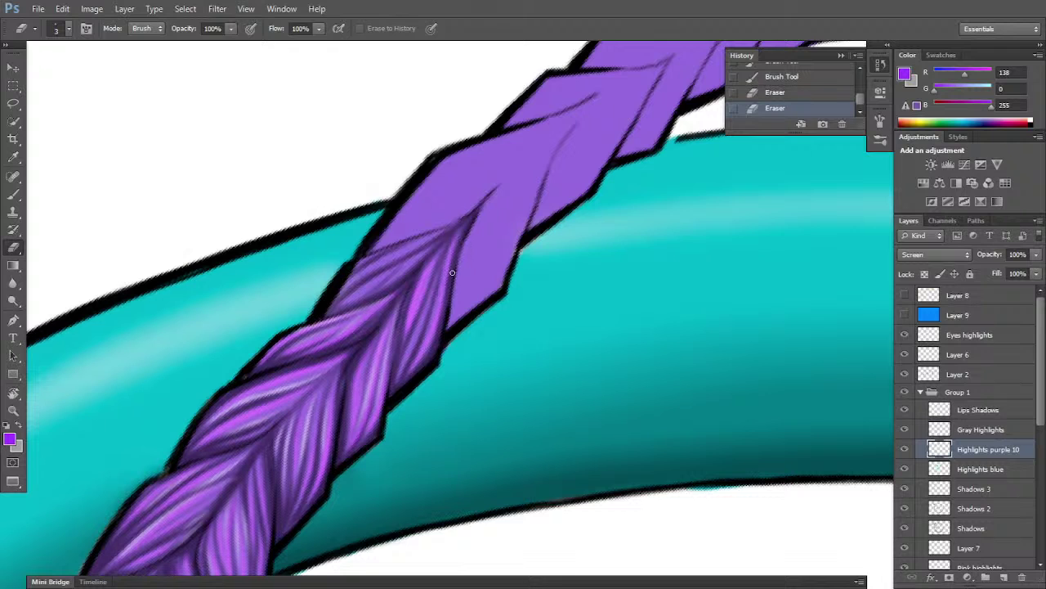
drag(452, 273, 463, 231)
- Brighten the inner strands of the segment's right half with more purple highlights and clean up their lower ends
key(b)
drag(400, 373, 430, 295)
drag(421, 332, 433, 278)
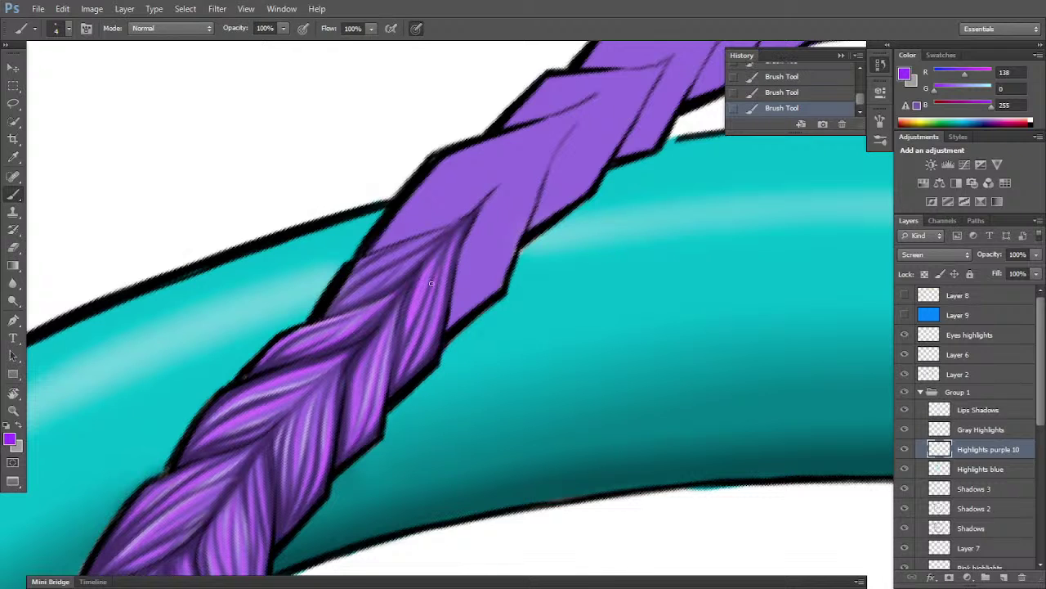
key(e)
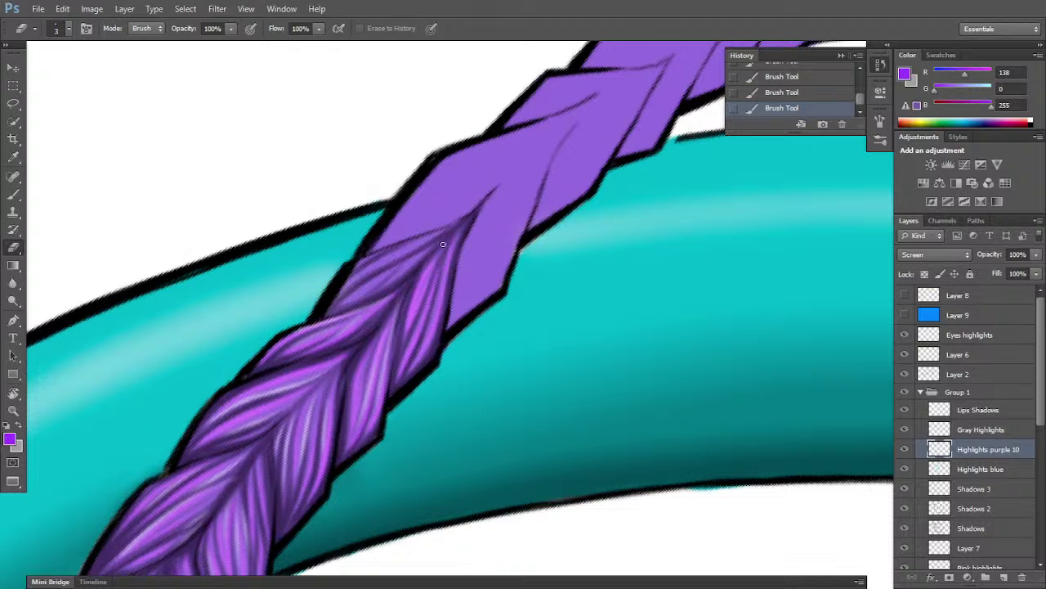
mouse_move(409, 369)
mouse_down()
mouse_move(423, 328)
mouse_move(400, 374)
mouse_move(398, 357)
mouse_up()
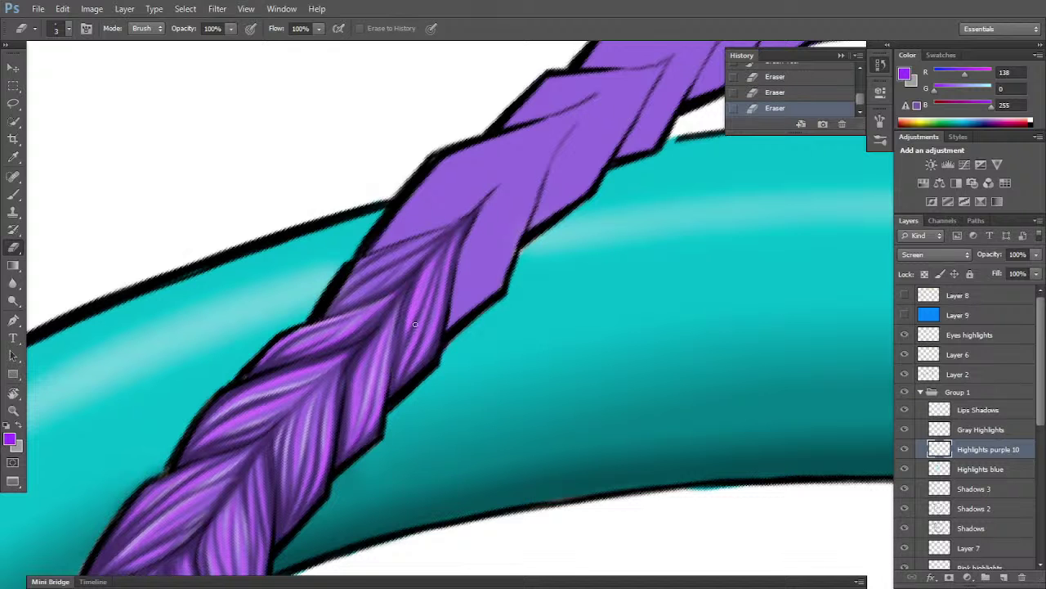
- Paint purple highlight strands between the shadow lines across the left half of the same braid segment
key(r)
mouse_move(472, 277)
mouse_down()
mouse_move(483, 270)
mouse_move(490, 337)
mouse_move(478, 310)
mouse_move(559, 321)
mouse_up()
key(b)
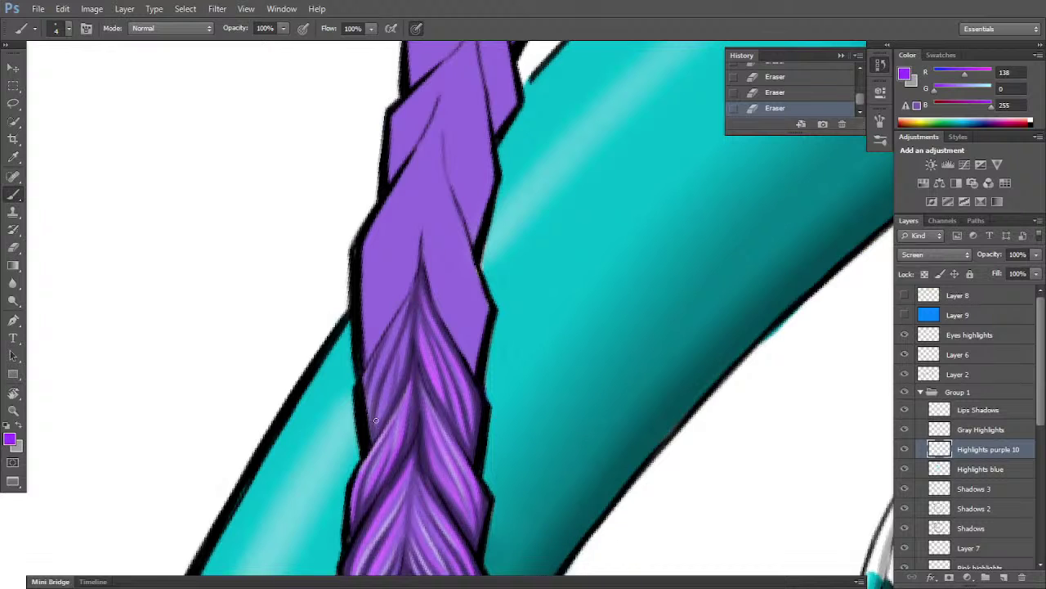
mouse_move(375, 419)
mouse_down()
mouse_move(397, 361)
mouse_move(387, 386)
mouse_up()
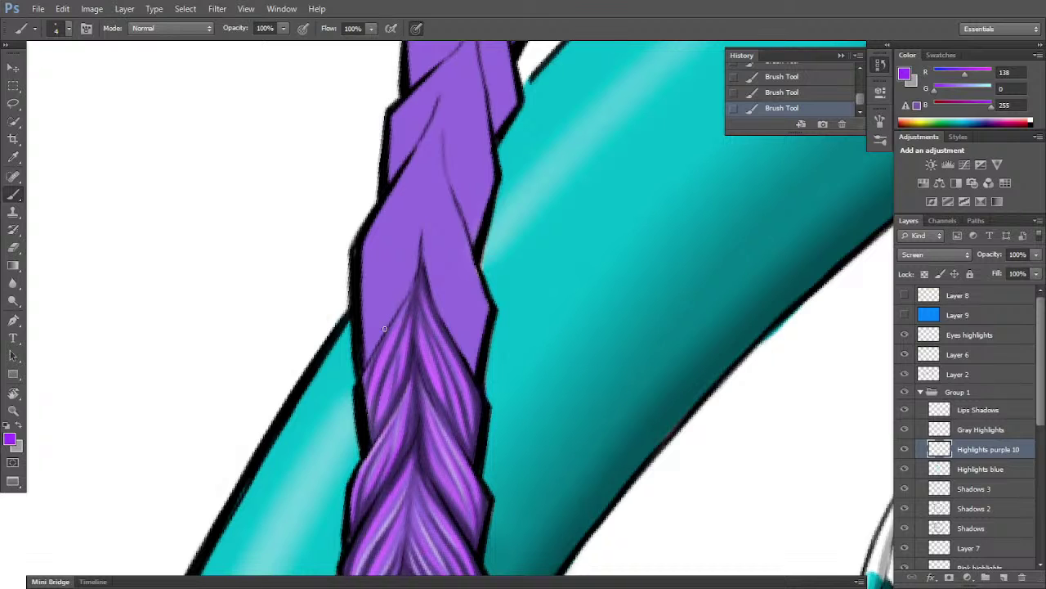
- On the Gray Highlights layer, add fine gray highlights to the braid segment's strands, using a size 3 brush
click(22, 432)
click(994, 429)
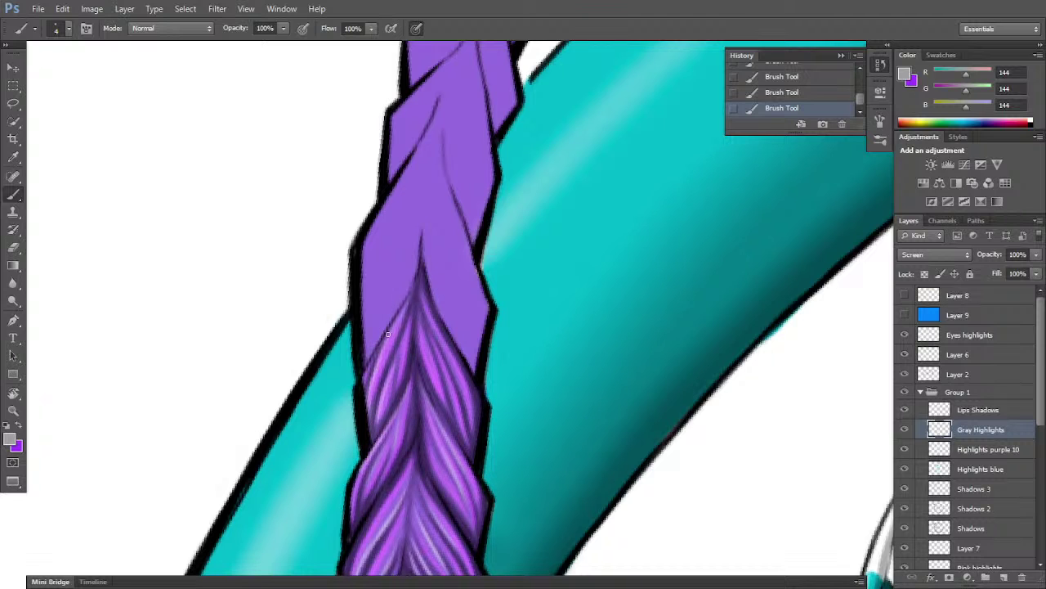
mouse_move(586, 424)
mouse_down()
mouse_move(479, 488)
mouse_move(465, 477)
mouse_up()
key(b)
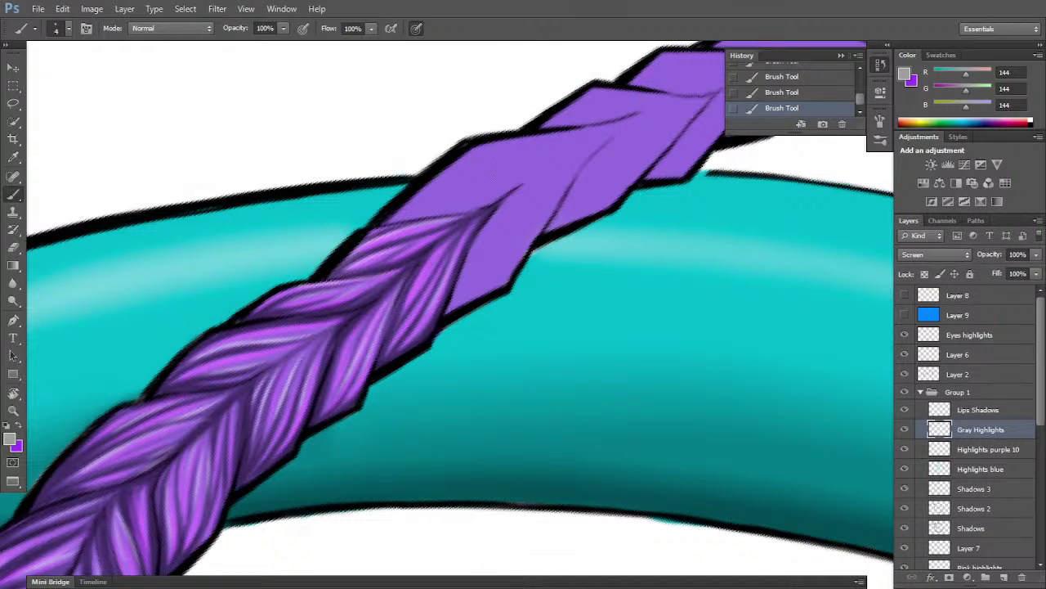
key(bracketleft)
key(bracketleft)
key(bracketleft)
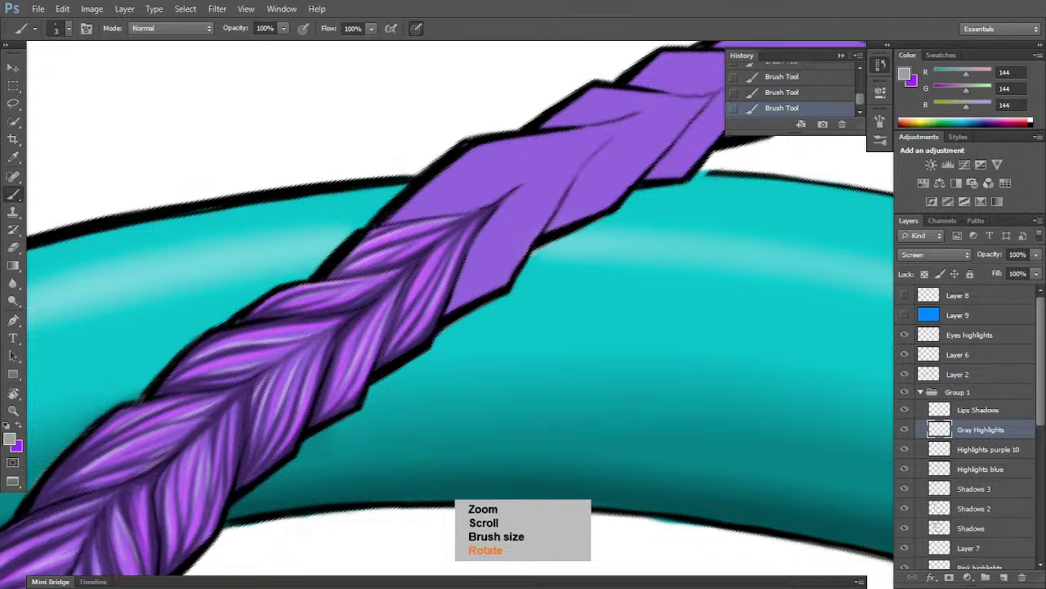
- Check the shaded part of the braid against the whole painting and return to the next unshaded segment
key(ctrl+minus)
key(ctrl+minus)
key(ctrl+minus)
key(ctrl+minus)
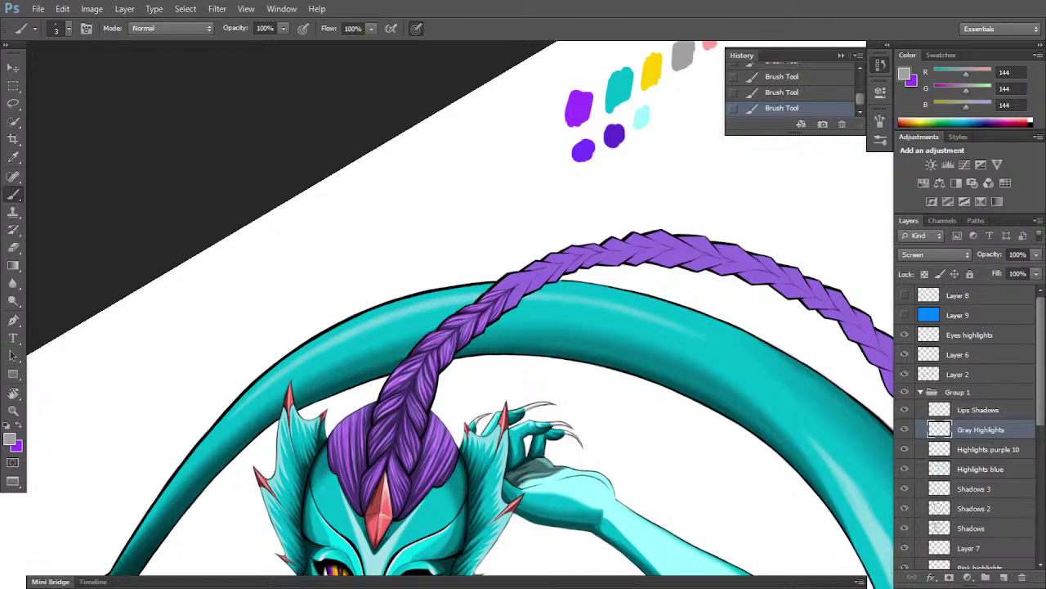
key(r)
key(space)
drag(630, 458, 577, 491)
key(ctrl+plus)
key(ctrl+plus)
key(space)
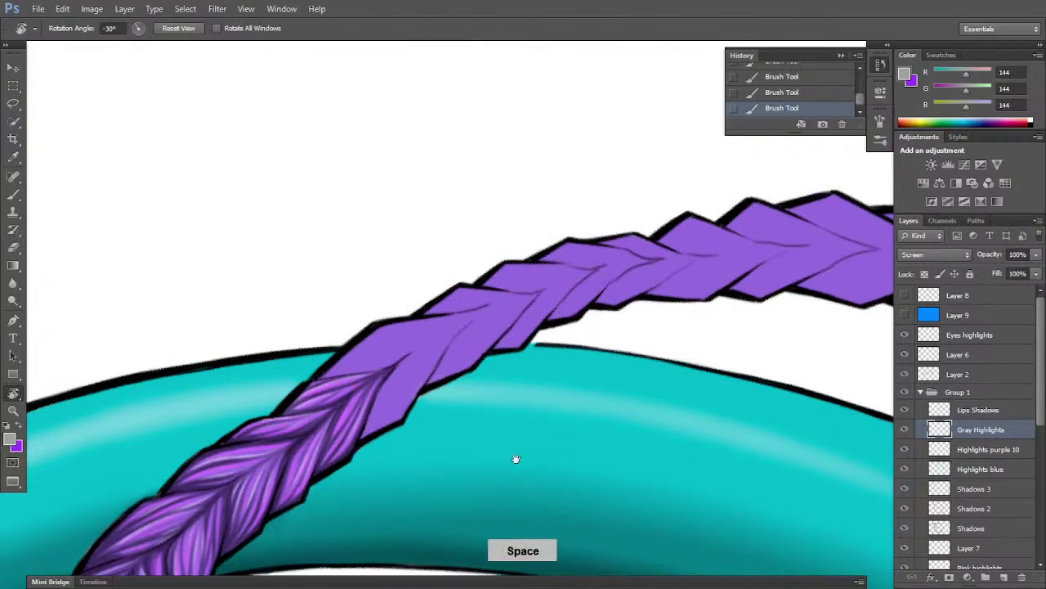
drag(514, 430, 712, 380)
ctrl+click(598, 447)
ctrl+click(596, 447)
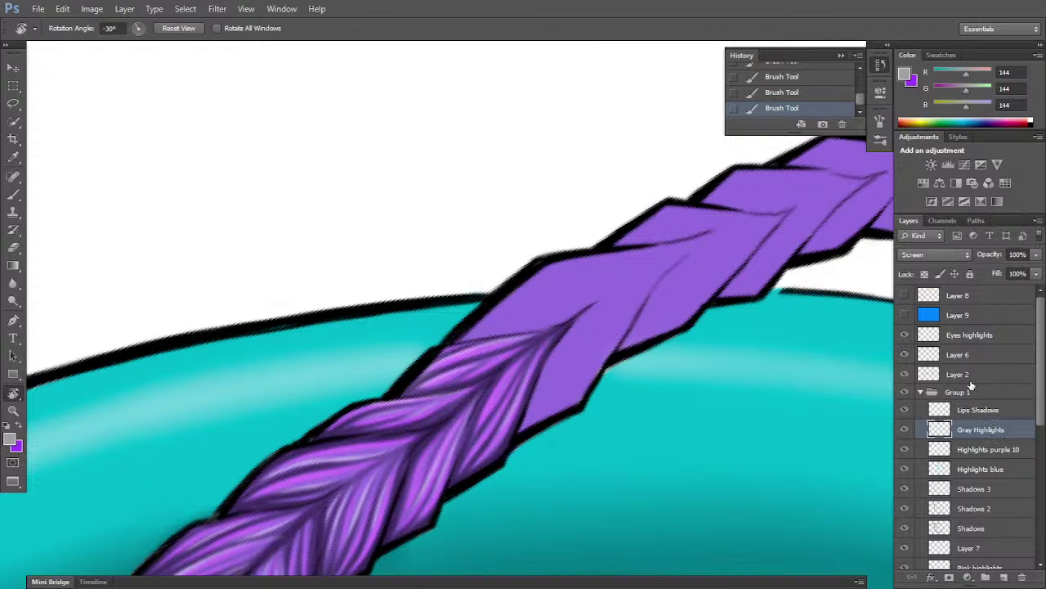
- On the Shadows layer, paint the next braid segment's inner edge and centre line with a size 5 gray brush
key(b)
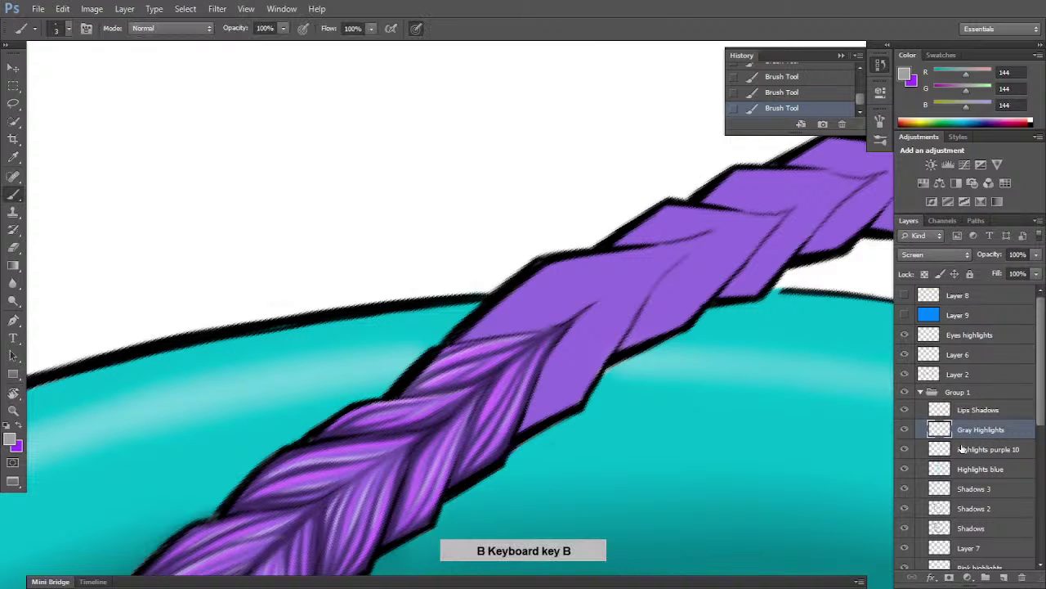
click(985, 528)
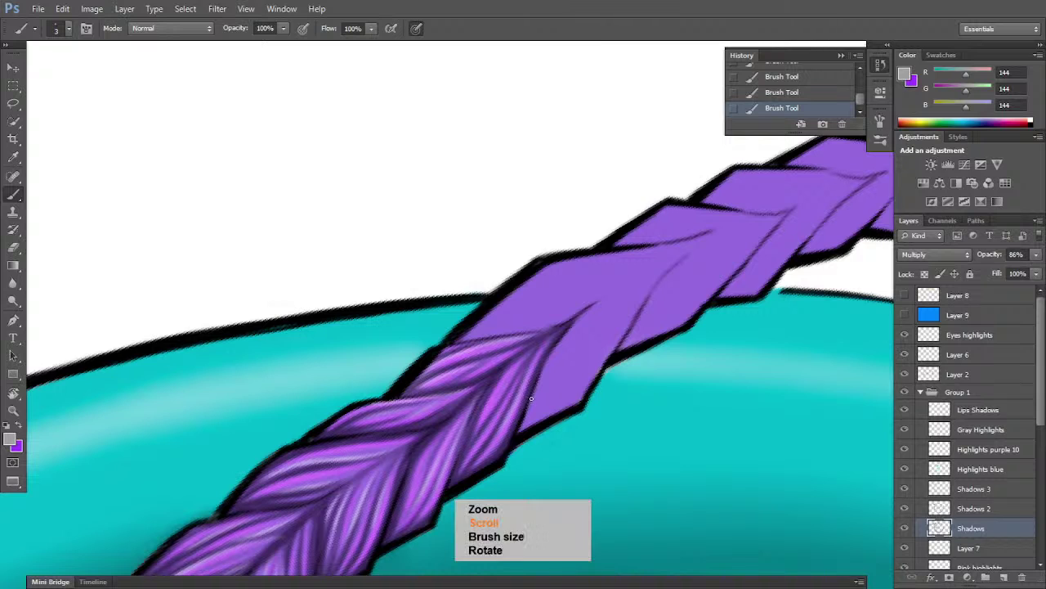
key(bracketright)
key(bracketright)
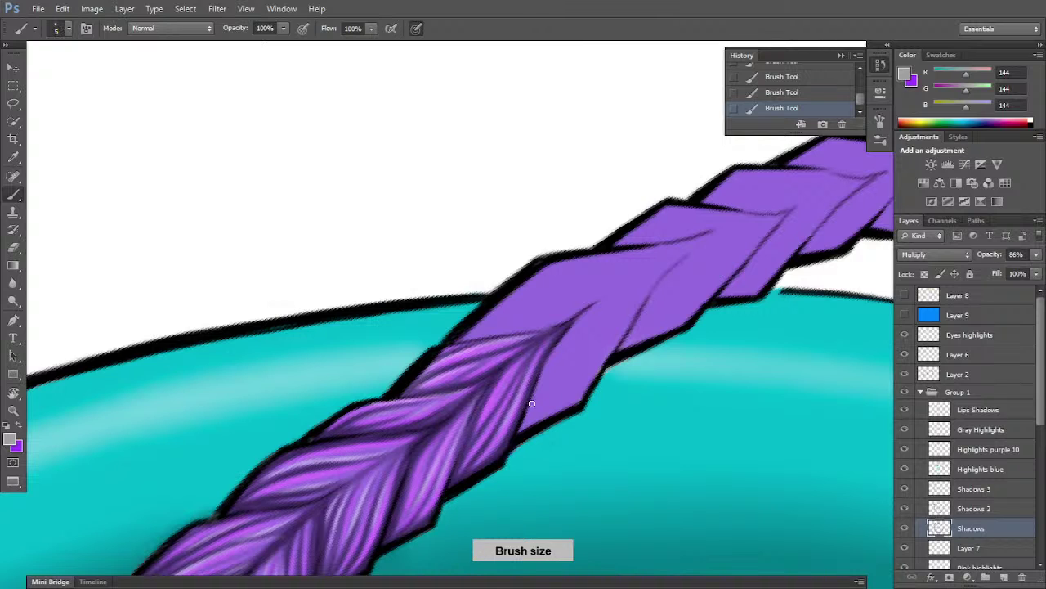
drag(522, 433, 541, 386)
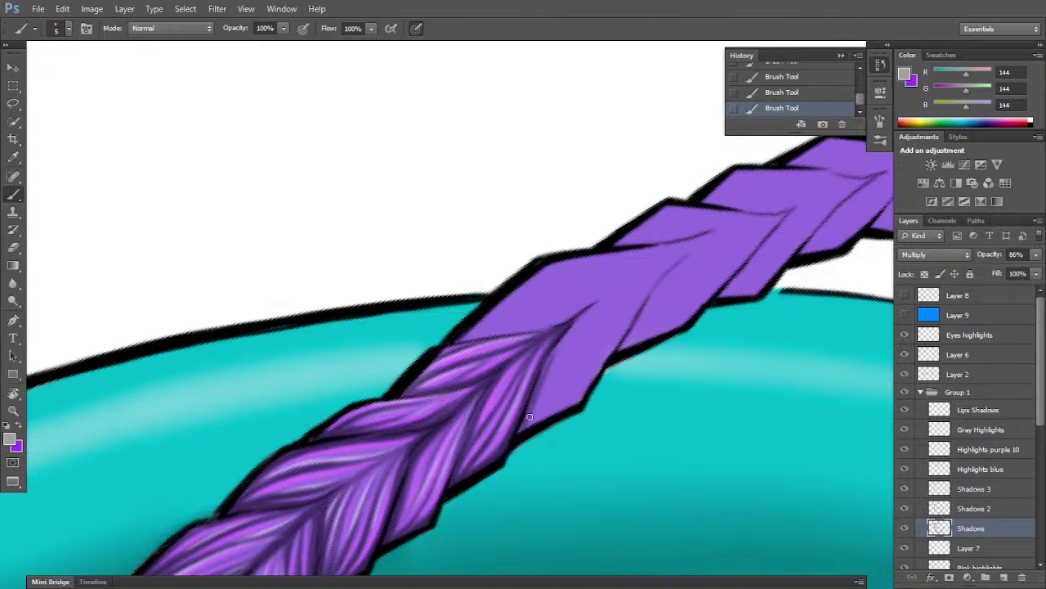
drag(520, 428, 572, 331)
drag(533, 396, 601, 295)
drag(552, 362, 596, 307)
drag(561, 345, 631, 281)
drag(575, 324, 701, 233)
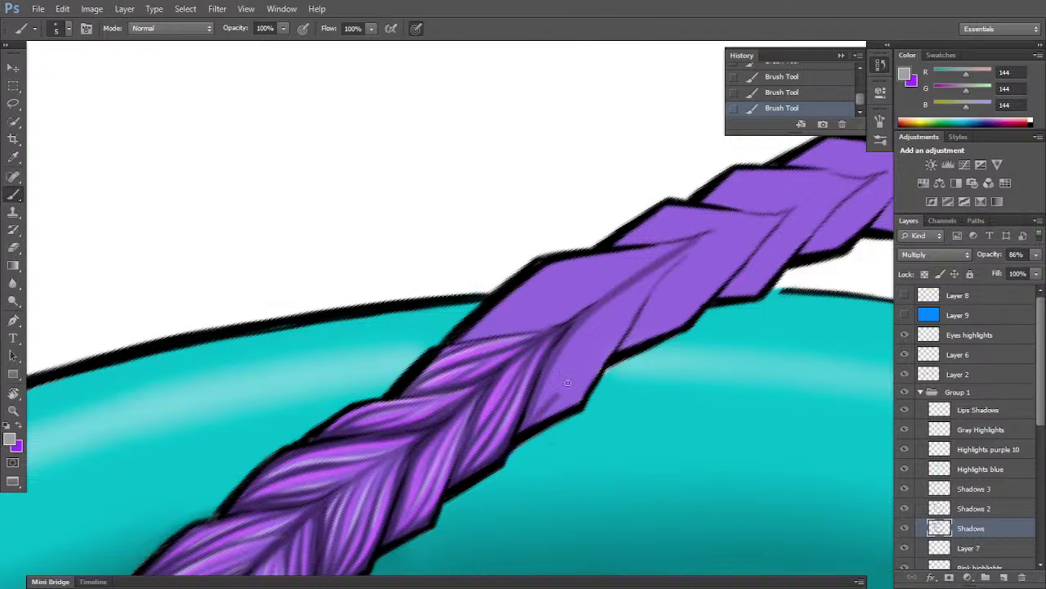
- Paint shadow strands up the right half of the new braid segment to its tip and erase the excess
mouse_move(544, 403)
mouse_down()
mouse_move(574, 367)
mouse_move(536, 410)
mouse_move(598, 338)
mouse_up()
mouse_move(537, 423)
mouse_down()
mouse_move(587, 377)
mouse_move(559, 416)
mouse_move(590, 382)
mouse_move(569, 410)
mouse_move(609, 353)
mouse_move(578, 396)
mouse_move(593, 381)
mouse_move(647, 278)
mouse_up()
mouse_move(614, 350)
mouse_down()
mouse_move(706, 230)
mouse_move(627, 331)
mouse_up()
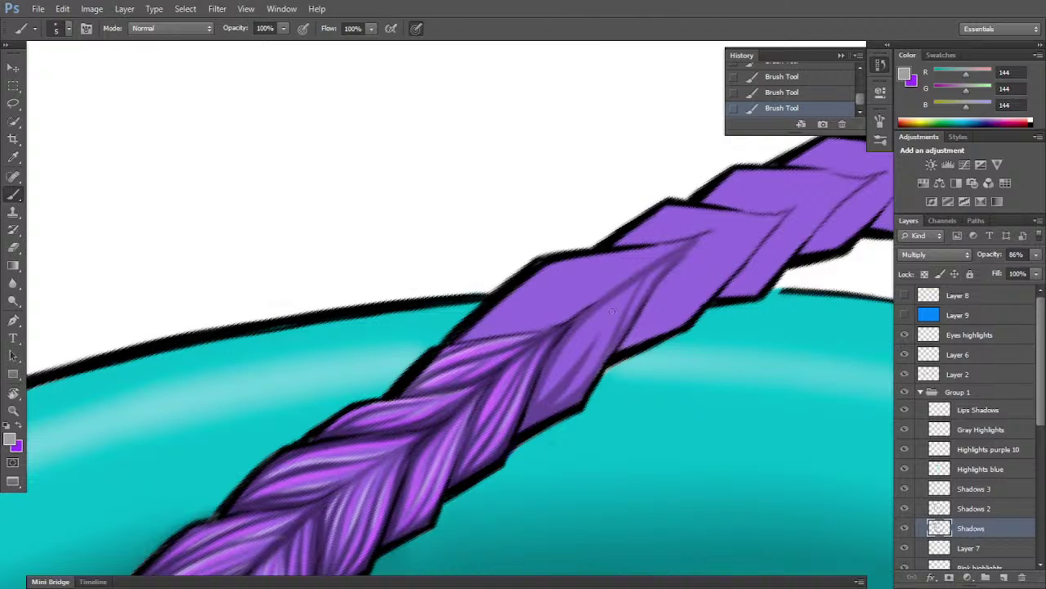
mouse_move(584, 366)
mouse_down()
mouse_move(611, 317)
mouse_move(731, 214)
mouse_up()
key(e)
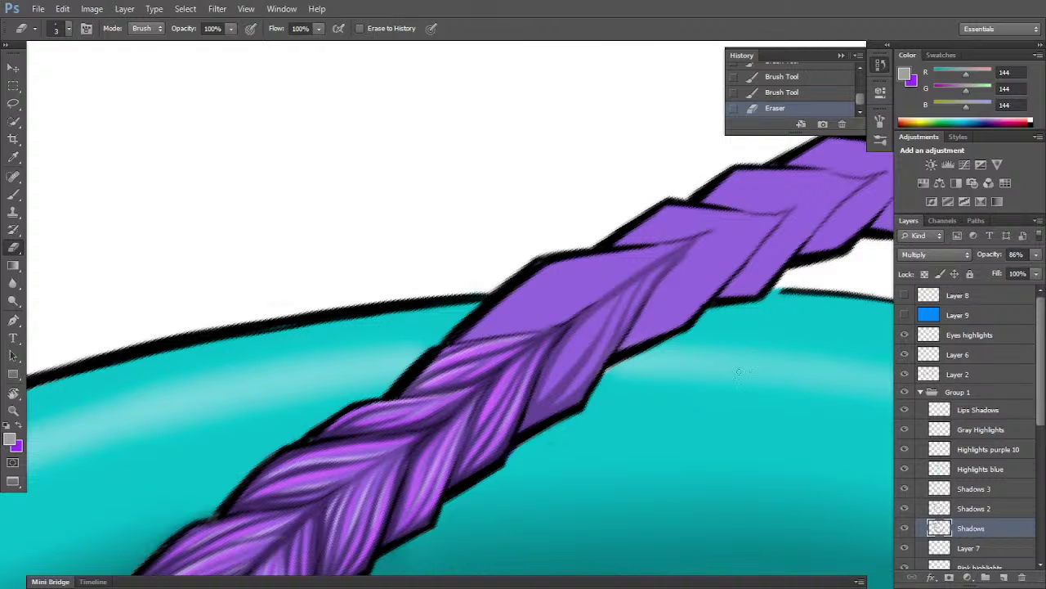
key(e)
- Paint a shadow along the lower edge of the segment's left half, where it meets the finished segment below
key(r)
mouse_move(741, 396)
mouse_down()
mouse_move(771, 343)
mouse_move(738, 220)
mouse_up()
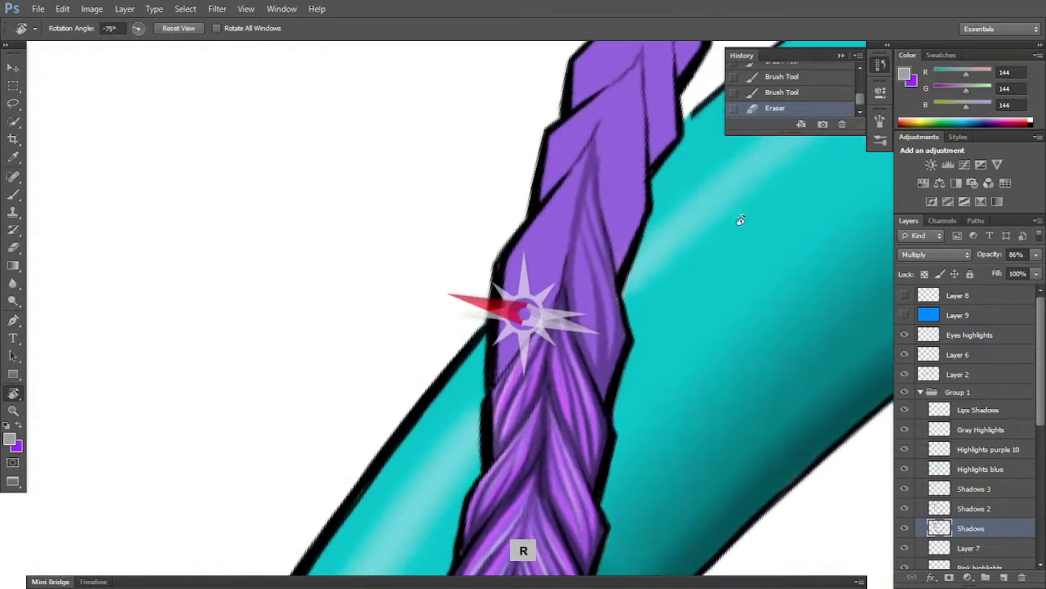
key(b)
drag(498, 372, 529, 335)
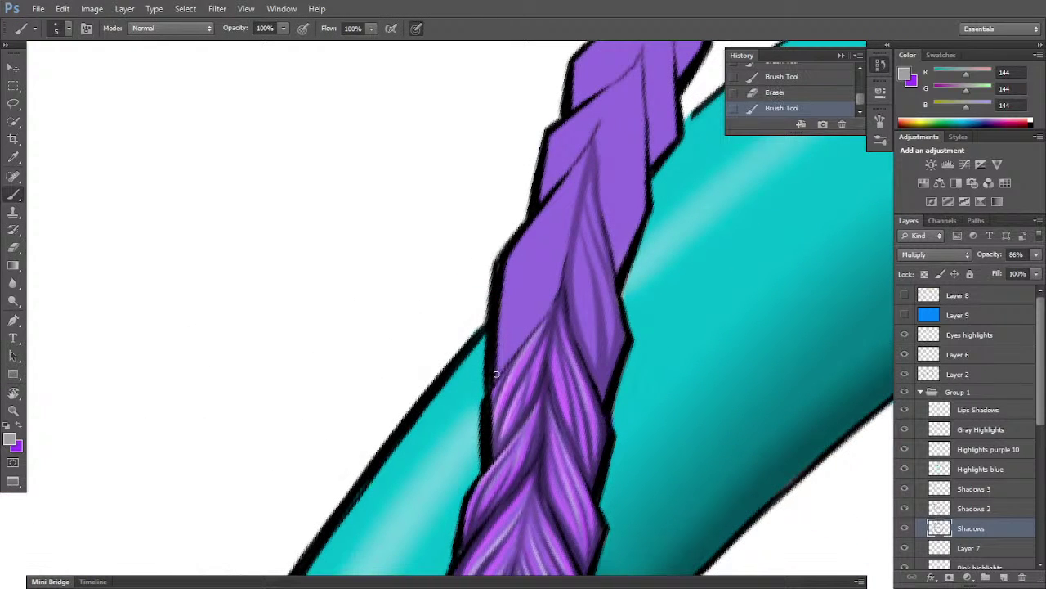
drag(502, 369, 551, 302)
drag(498, 373, 557, 289)
drag(550, 301, 500, 375)
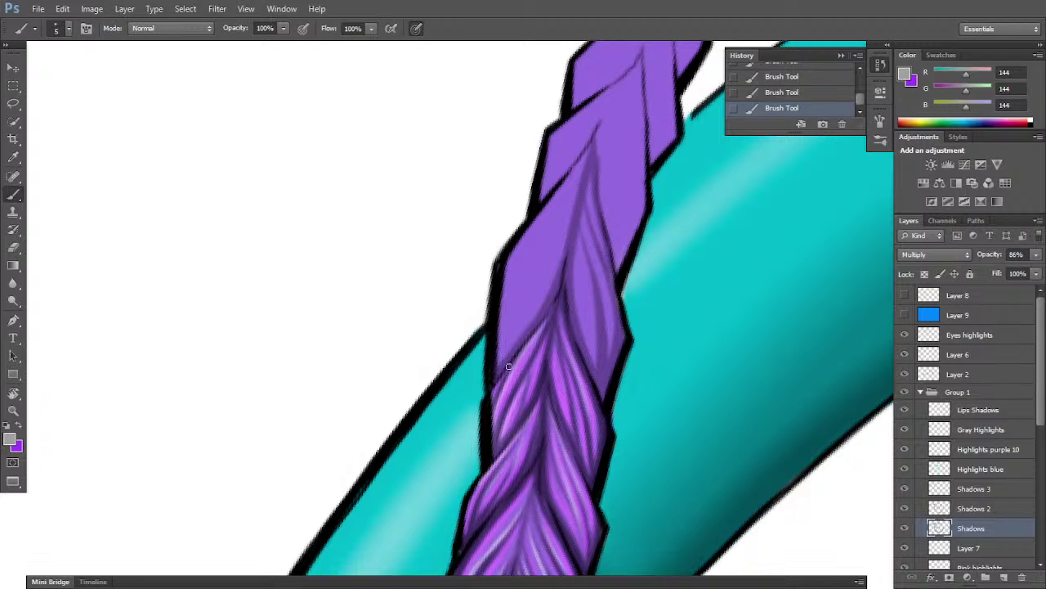
- Paint curved shadow strands across the segment's left half and darken its outer edge up to the tip
drag(500, 361, 540, 274)
drag(515, 314, 555, 247)
drag(502, 358, 528, 255)
drag(501, 333, 543, 227)
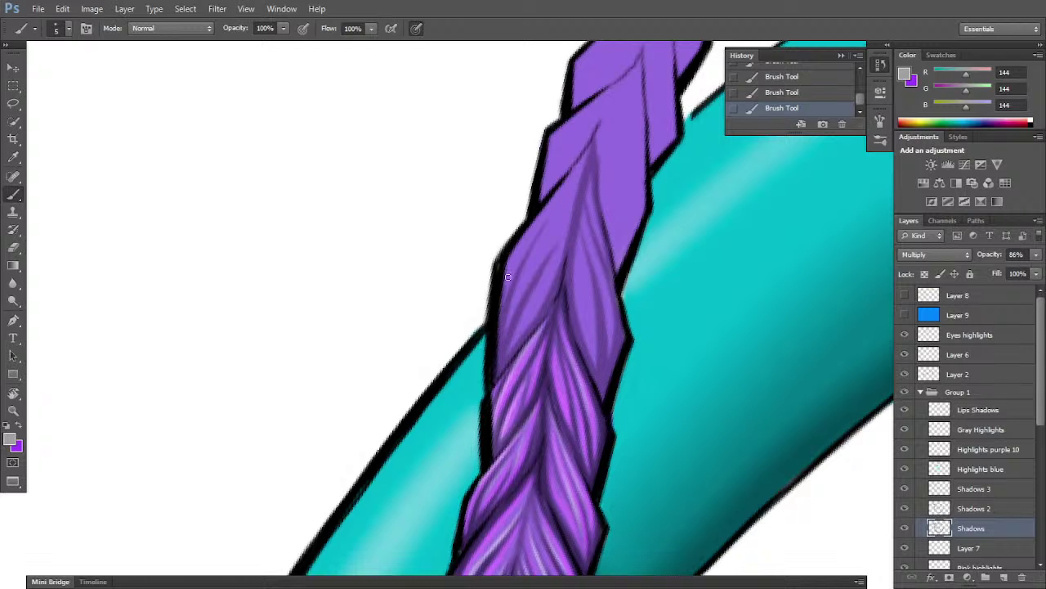
drag(502, 320, 541, 217)
drag(506, 272, 542, 213)
drag(518, 247, 588, 151)
drag(563, 184, 588, 147)
drag(512, 283, 566, 193)
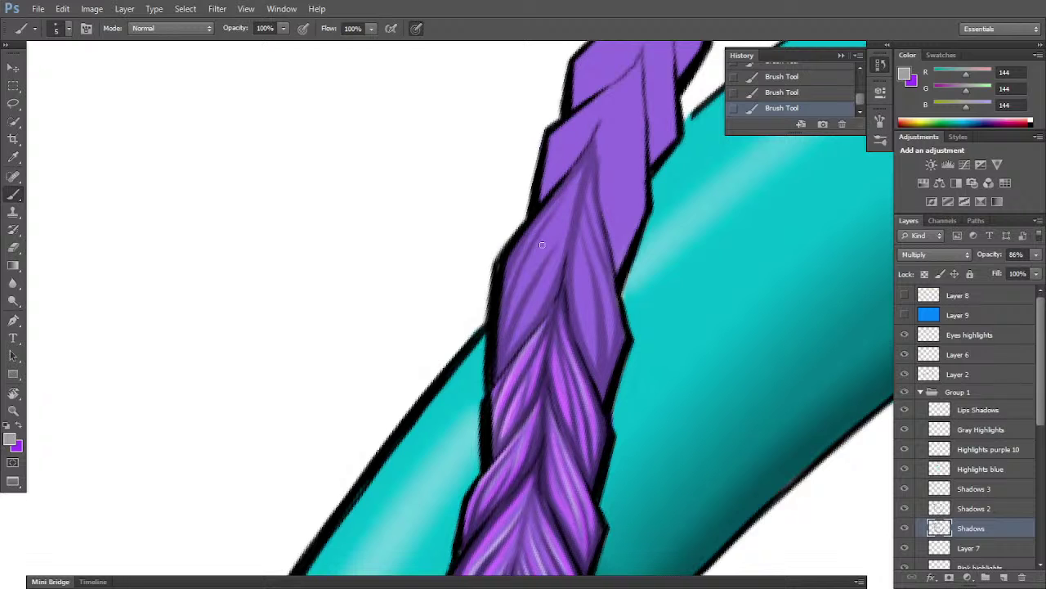
- Add another shadow strand to the segment's left half and thin the strands there with the eraser
drag(506, 334, 555, 250)
key(e)
drag(518, 333, 549, 264)
mouse_move(525, 315)
mouse_down()
mouse_move(560, 244)
mouse_move(520, 322)
mouse_move(564, 224)
mouse_up()
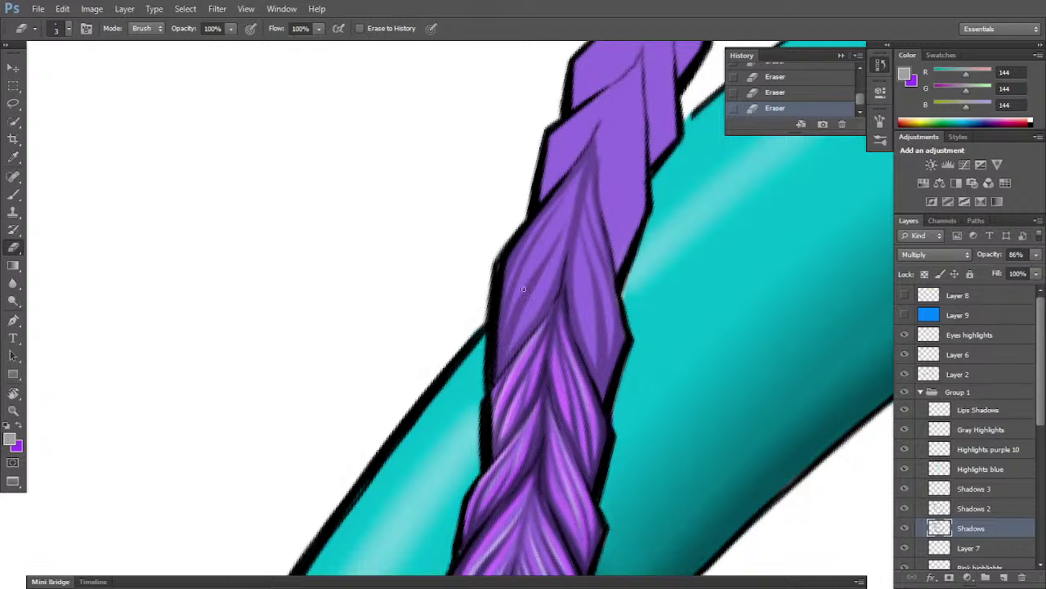
- Deepen the braid segment's shadows on the Shadows 2 layer, along its lower edges and up the centre line to the tip
click(981, 509)
key(b)
drag(502, 372, 563, 270)
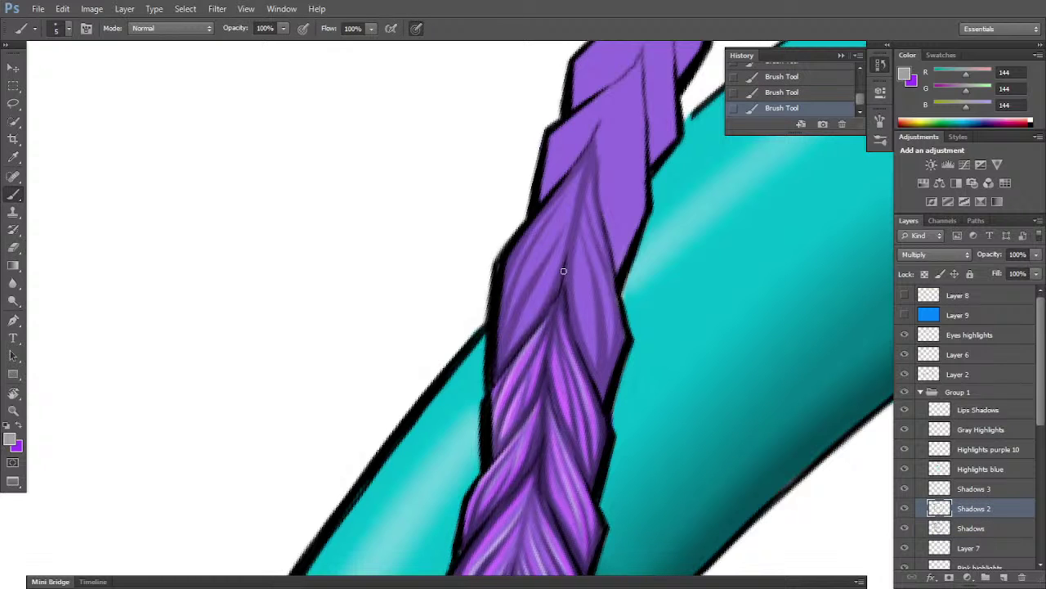
drag(549, 308, 579, 206)
drag(551, 299, 587, 161)
drag(567, 264, 593, 135)
drag(565, 284, 574, 241)
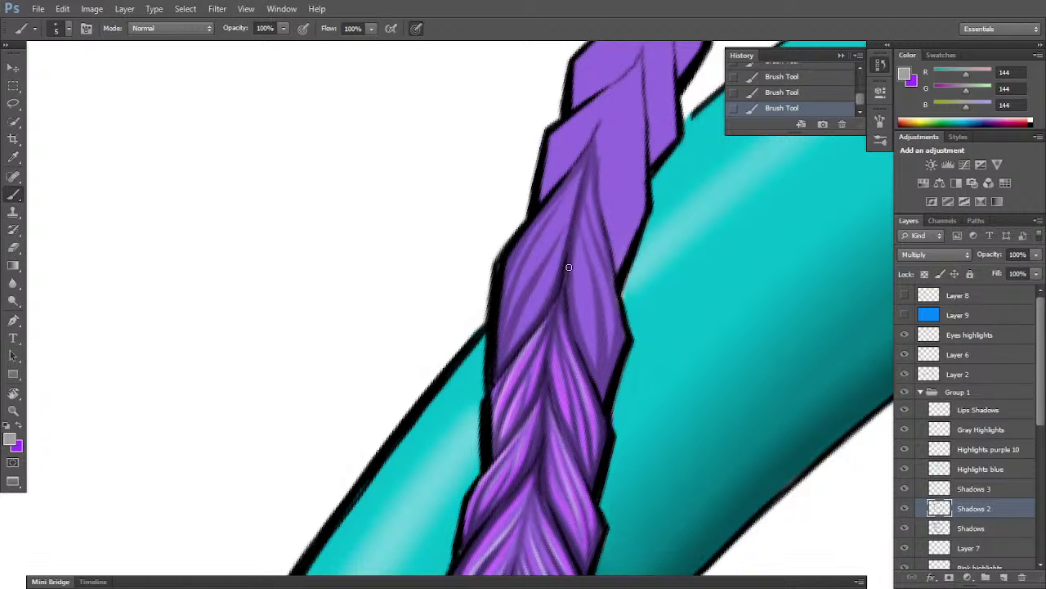
drag(570, 303, 604, 399)
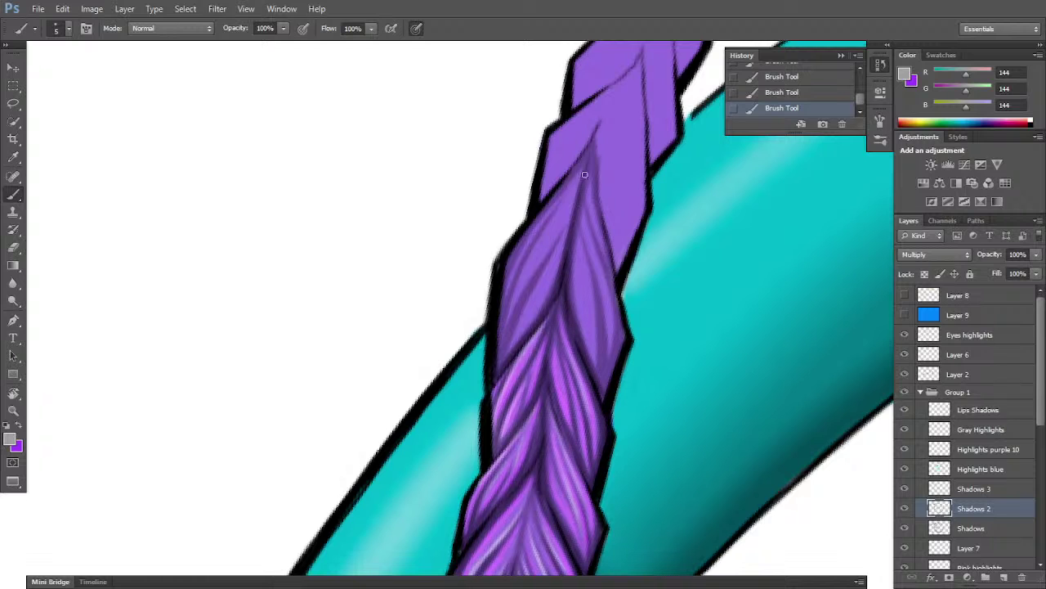
drag(584, 183, 598, 116)
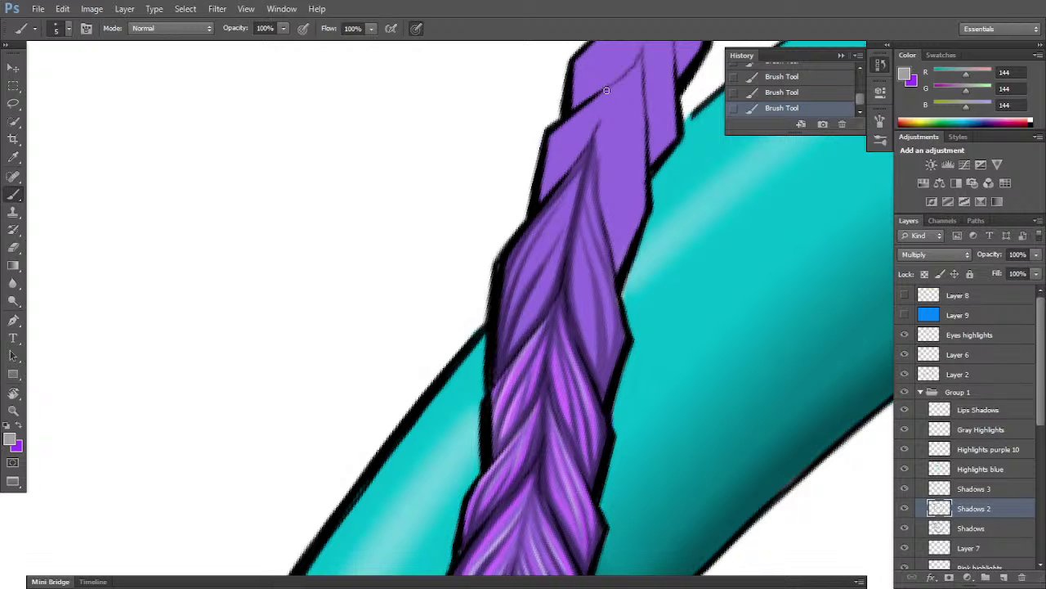
- Paint a purple highlight on the lowest strand of the segment's left half on the Highlights purple 10 layer, and thin it with the eraser
key(r)
drag(606, 90, 499, 555)
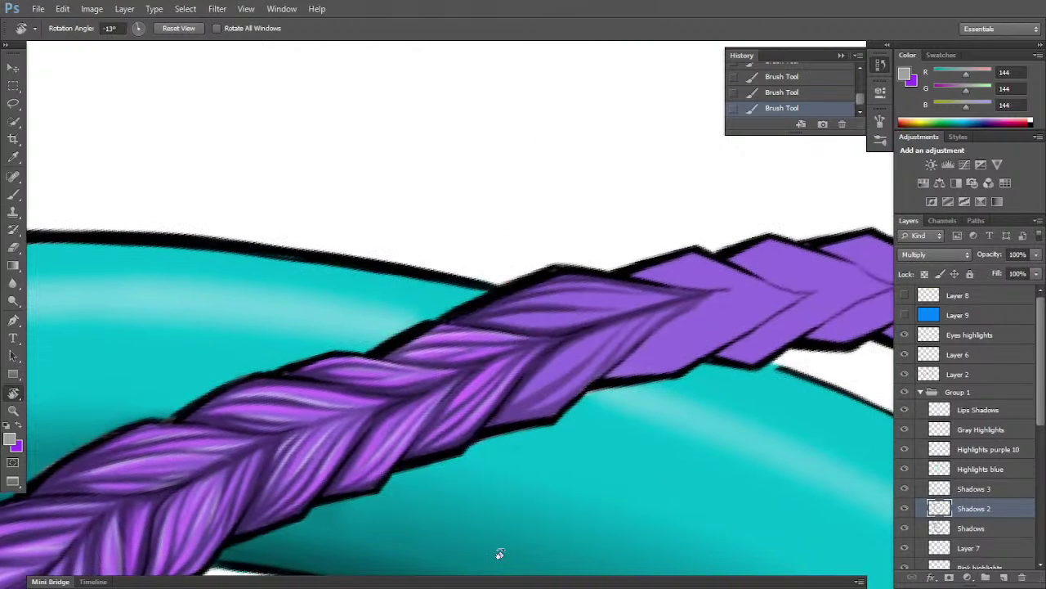
click(994, 450)
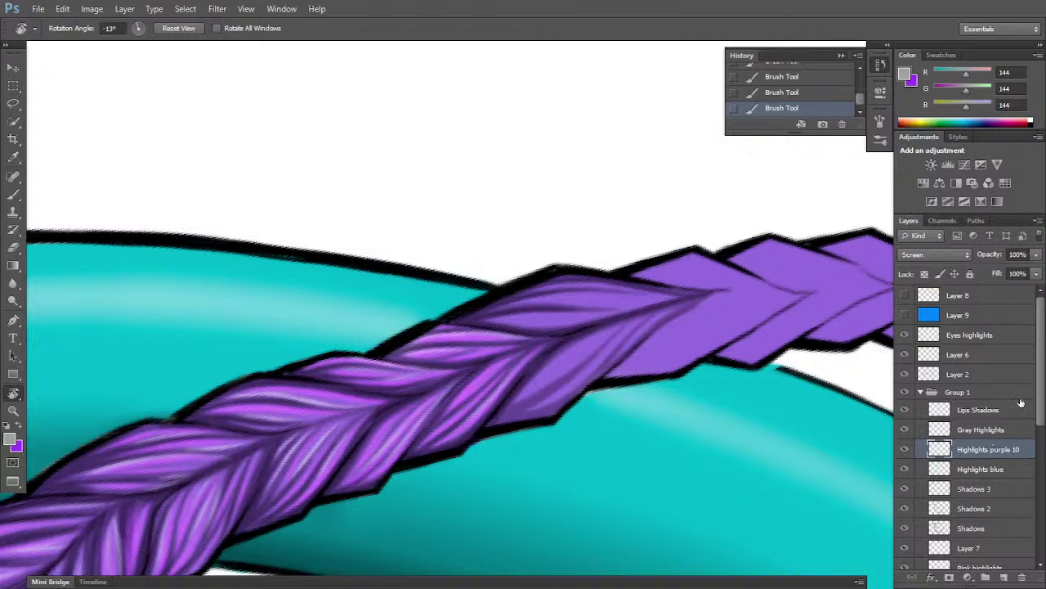
click(22, 427)
key(r)
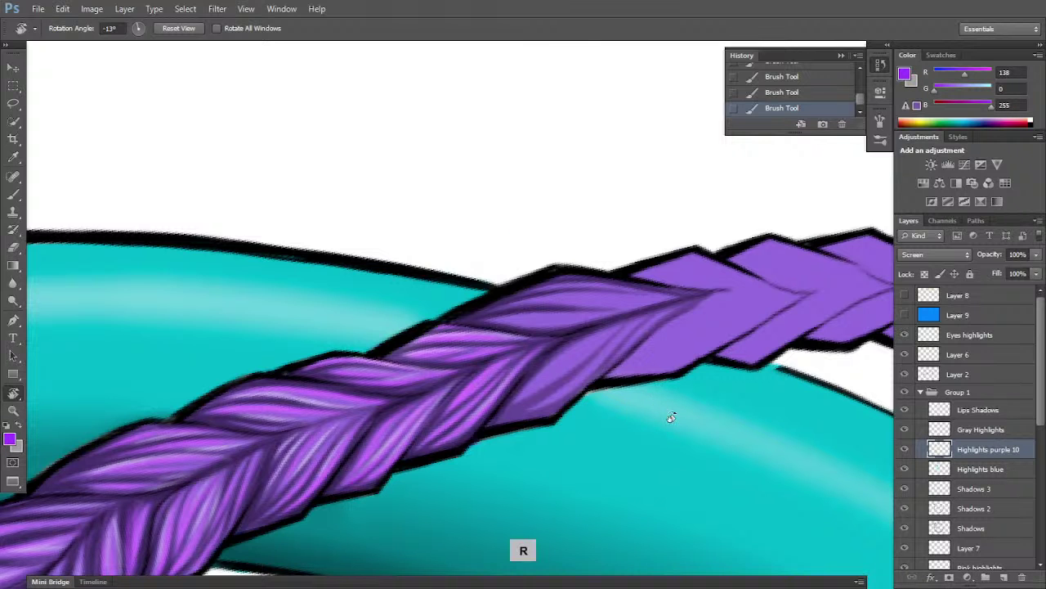
drag(658, 405, 665, 304)
key(b)
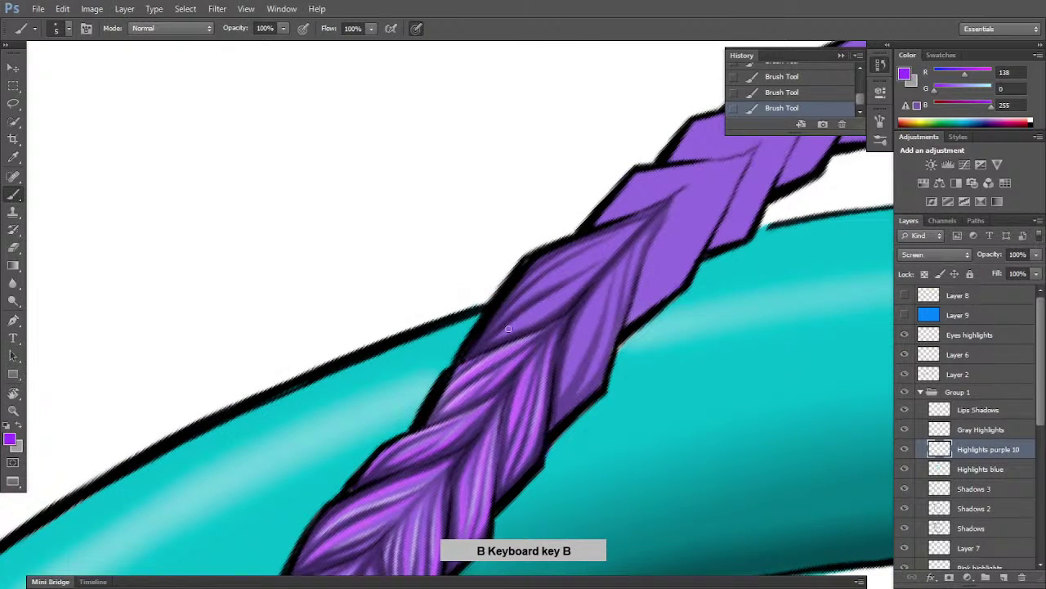
mouse_move(561, 292)
mouse_down()
mouse_move(586, 278)
mouse_move(514, 327)
mouse_move(554, 312)
mouse_move(528, 321)
mouse_up()
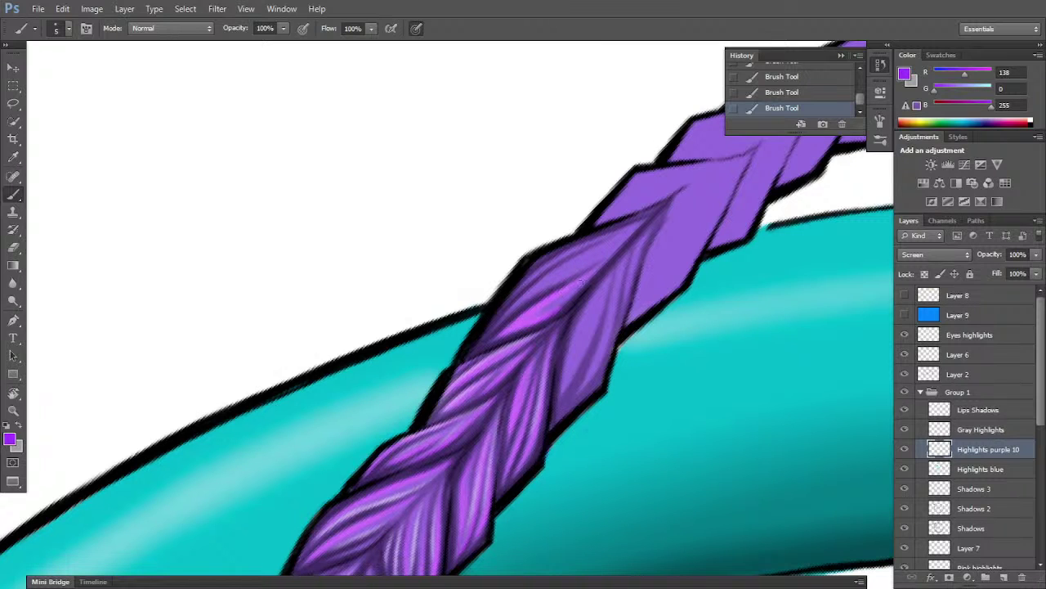
key(e)
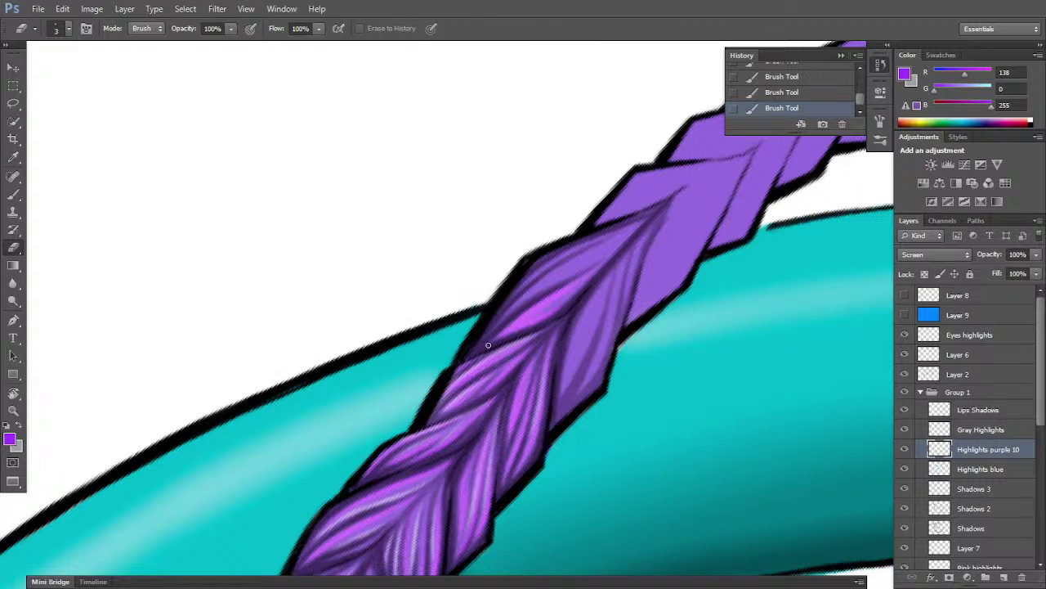
click(552, 319)
mouse_move(590, 271)
mouse_down()
mouse_move(543, 311)
mouse_move(593, 274)
mouse_move(541, 310)
mouse_move(598, 271)
mouse_up()
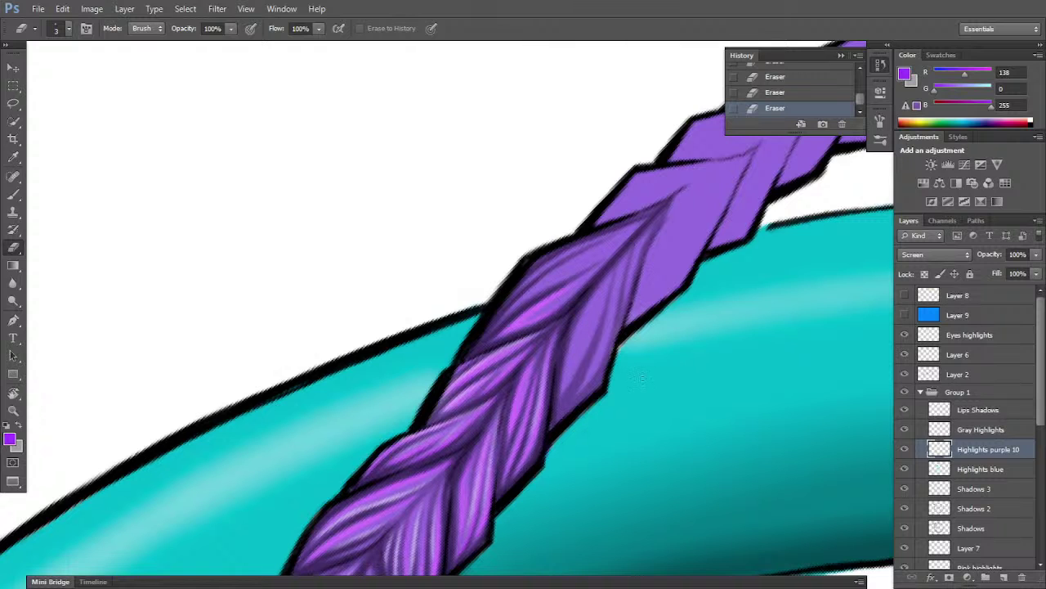
- Paint purple highlights on the upper strands of the segment's left half up to the tip and erase thin gaps between them
key(r)
mouse_move(641, 378)
mouse_down()
mouse_move(675, 364)
mouse_move(694, 315)
mouse_up()
key(b)
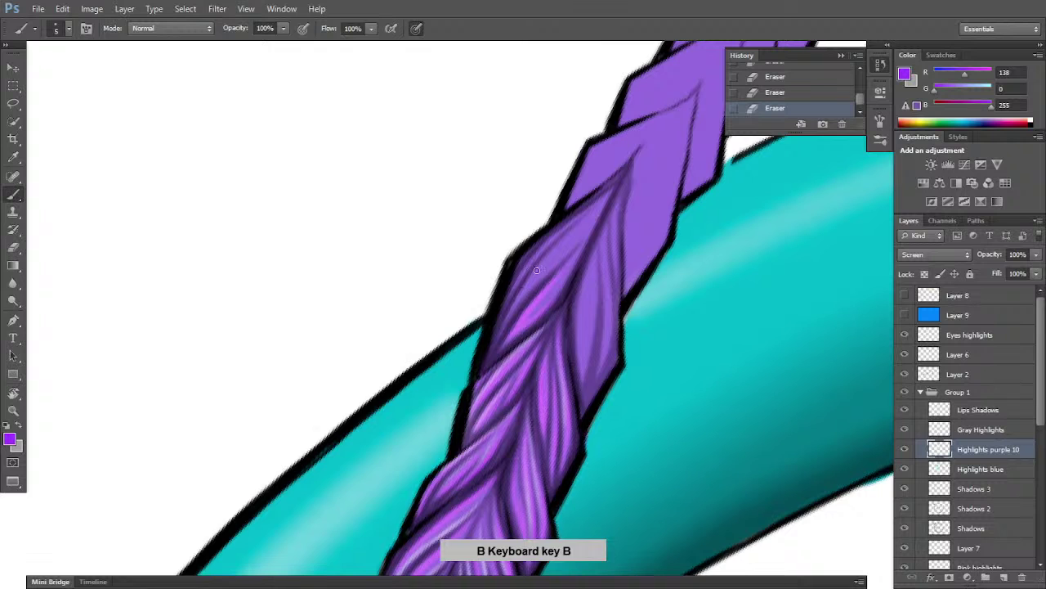
mouse_move(524, 291)
mouse_down()
mouse_move(552, 255)
mouse_move(518, 304)
mouse_up()
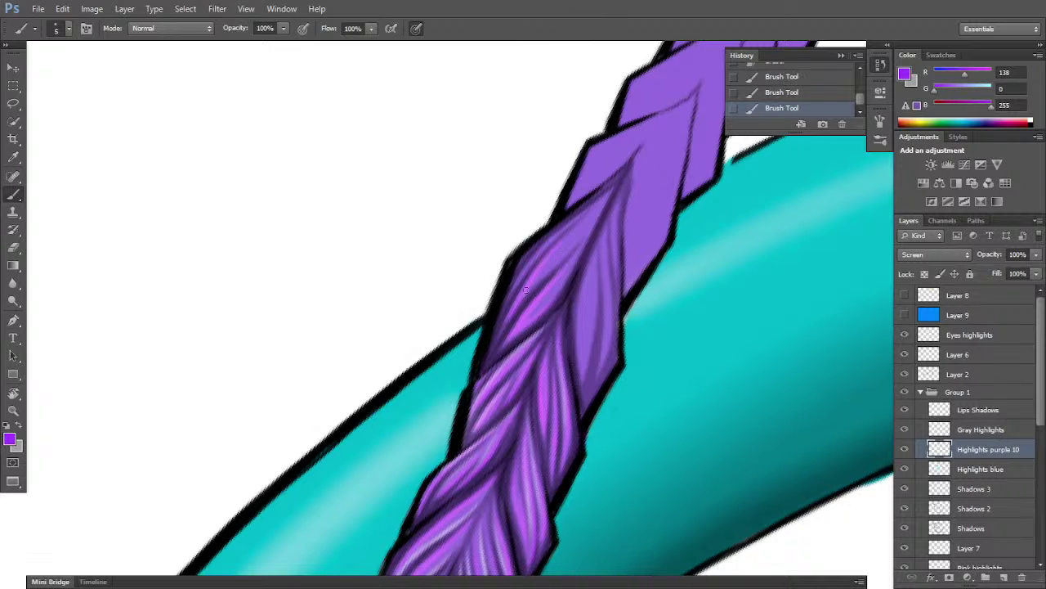
mouse_move(596, 213)
mouse_down()
mouse_move(547, 262)
mouse_move(613, 188)
mouse_move(522, 292)
mouse_move(593, 221)
mouse_up()
key(e)
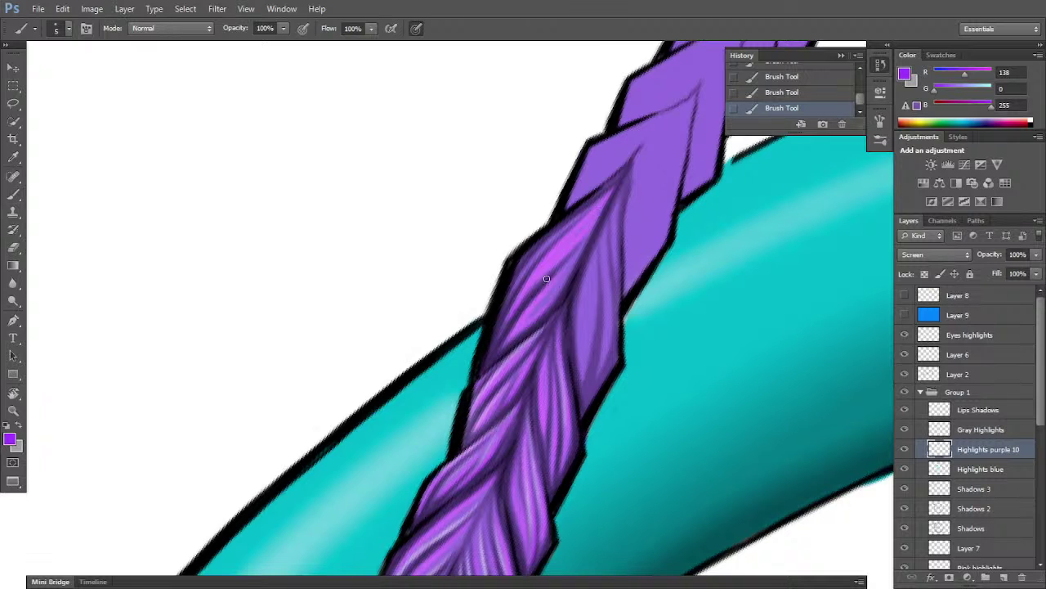
click(512, 316)
drag(523, 299, 590, 219)
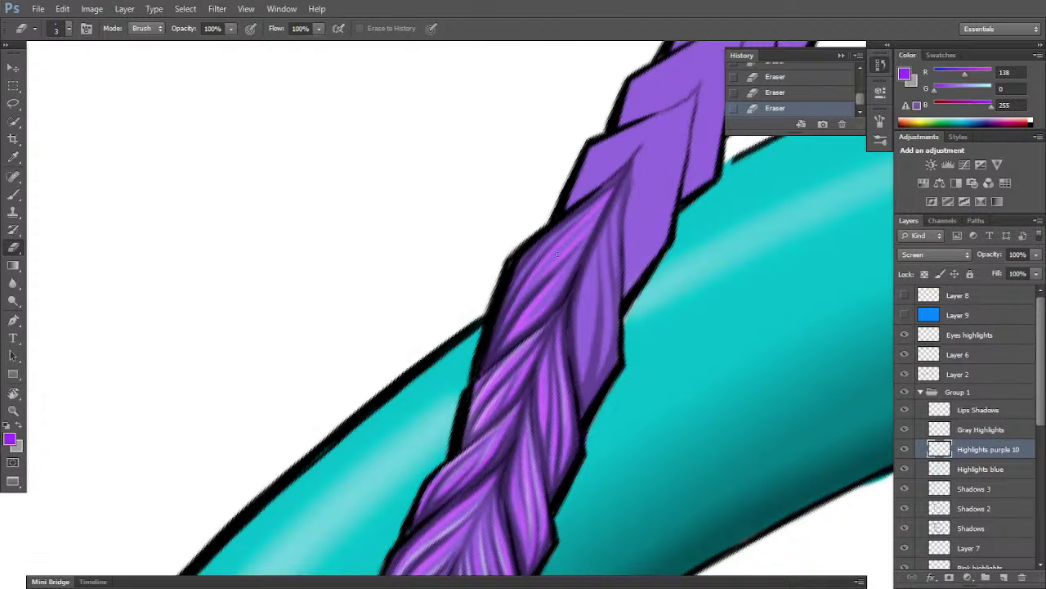
- Add a purple highlight near the outer base of the segment's left half and trim it with the eraser
key(b)
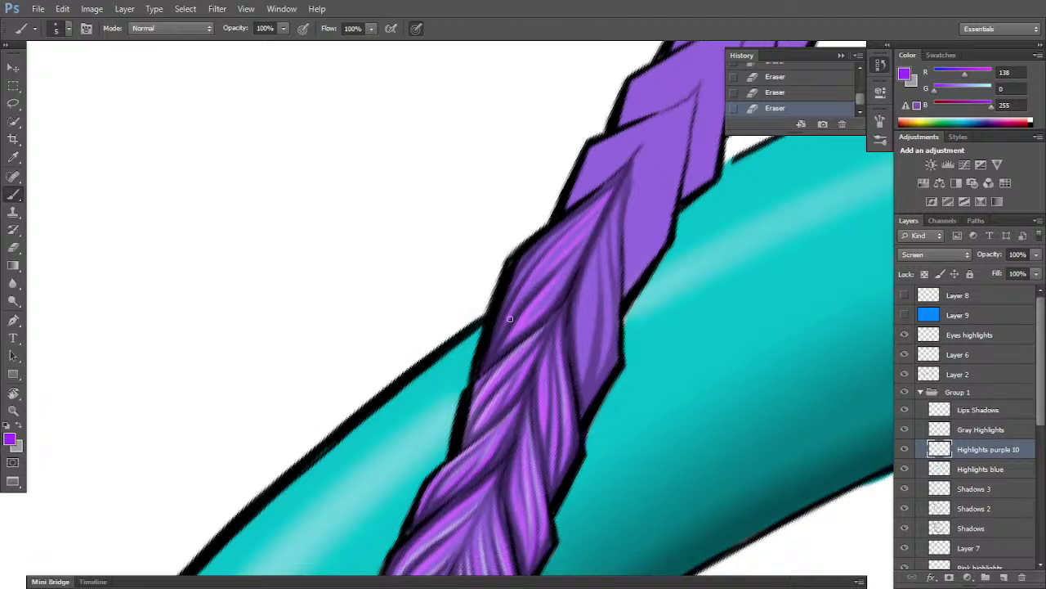
drag(514, 315, 541, 260)
key(e)
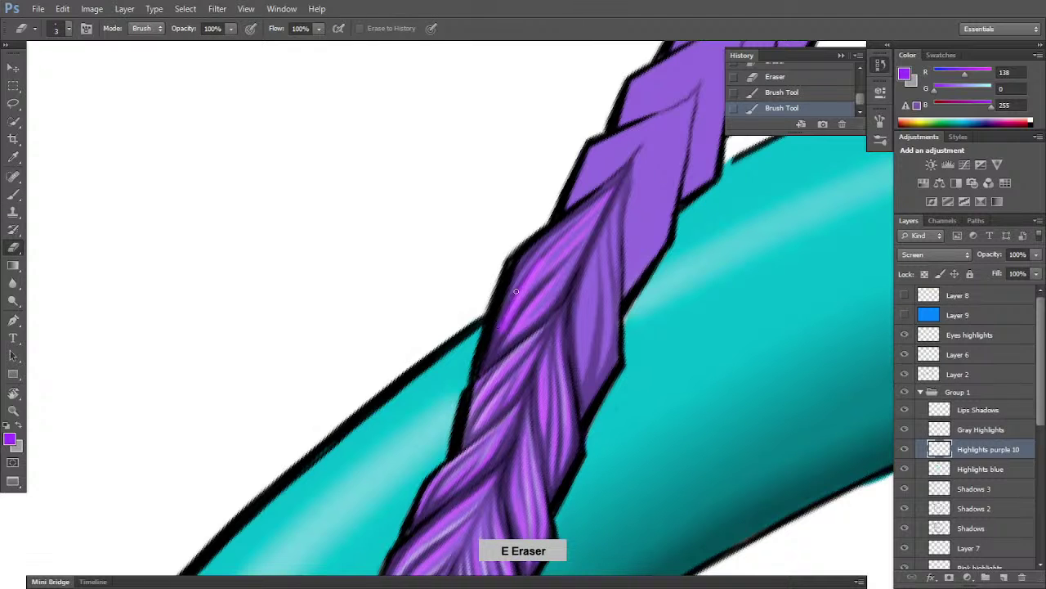
mouse_move(545, 246)
mouse_down()
mouse_move(507, 310)
mouse_move(545, 267)
mouse_up()
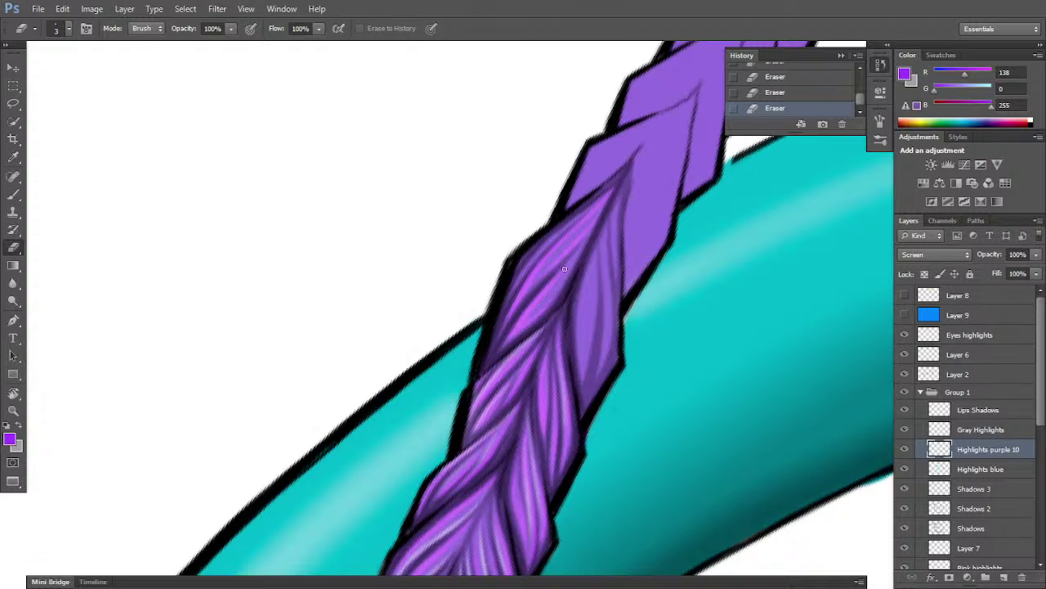
- Brighten the middle strand of the left half with purple up to the segment's tip and erase the excess near the outer edge
key(b)
mouse_move(548, 271)
mouse_down()
mouse_move(533, 291)
mouse_move(590, 235)
mouse_move(626, 171)
mouse_up()
click(575, 243)
click(576, 244)
key(e)
key(e)
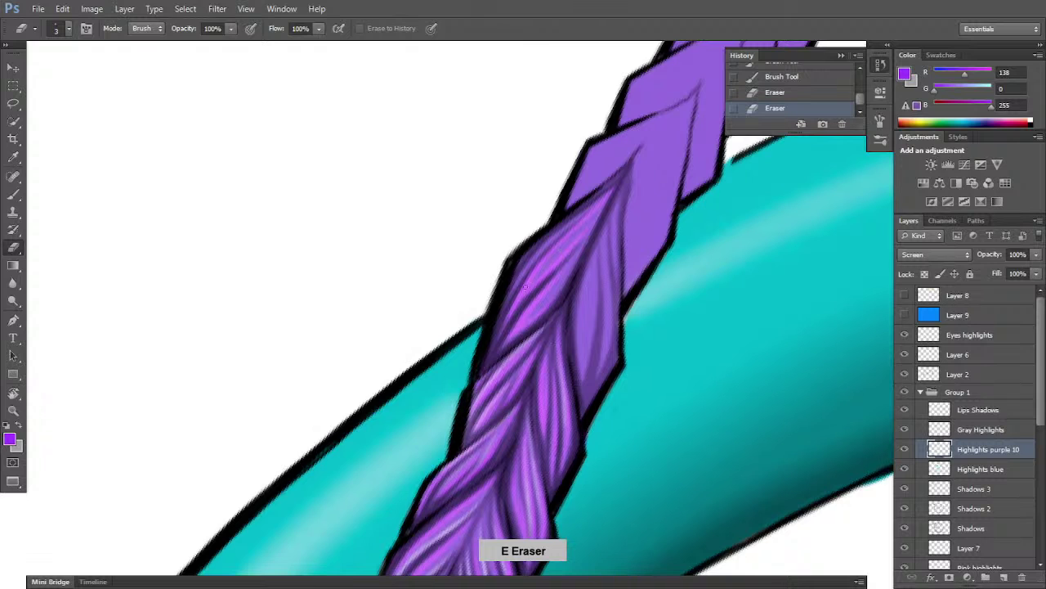
mouse_move(518, 284)
mouse_down()
mouse_move(575, 216)
mouse_move(561, 232)
mouse_up()
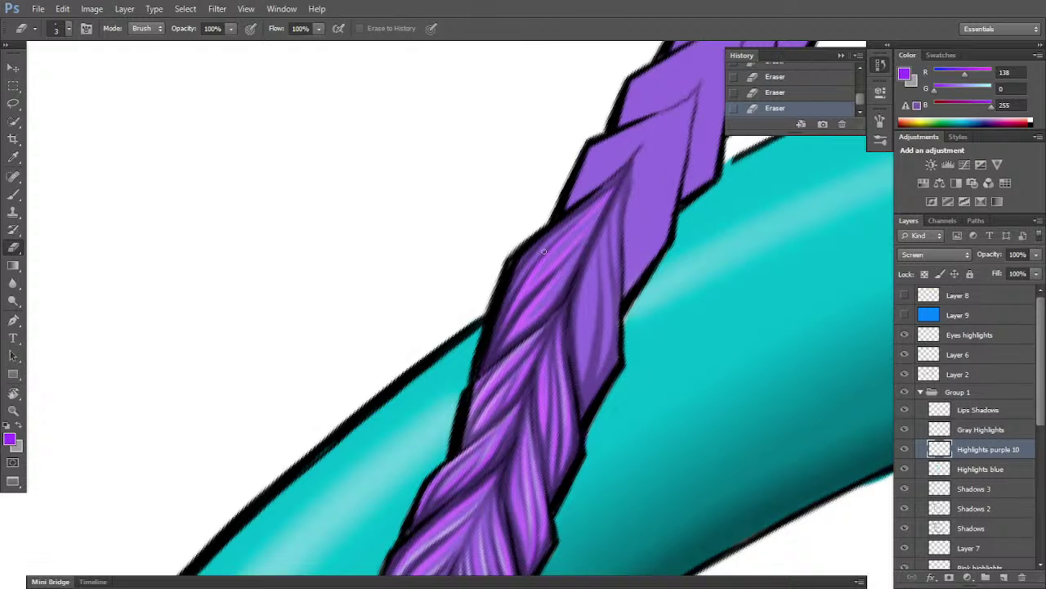
- Paint thin purple highlight strands along the outer edge of the segment's left half
key(b)
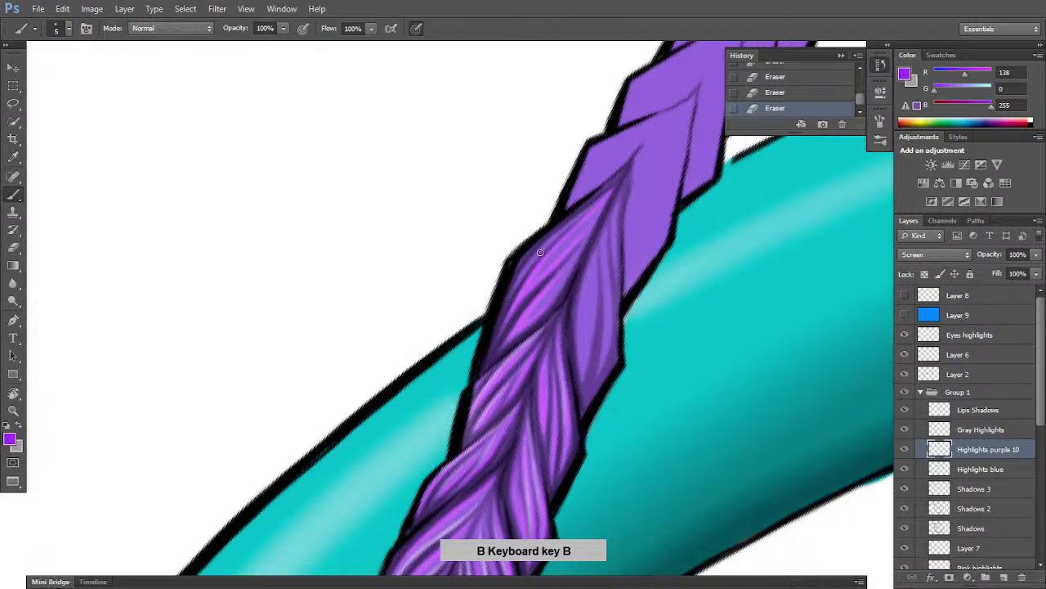
drag(523, 274, 555, 240)
drag(511, 297, 586, 212)
drag(527, 272, 572, 225)
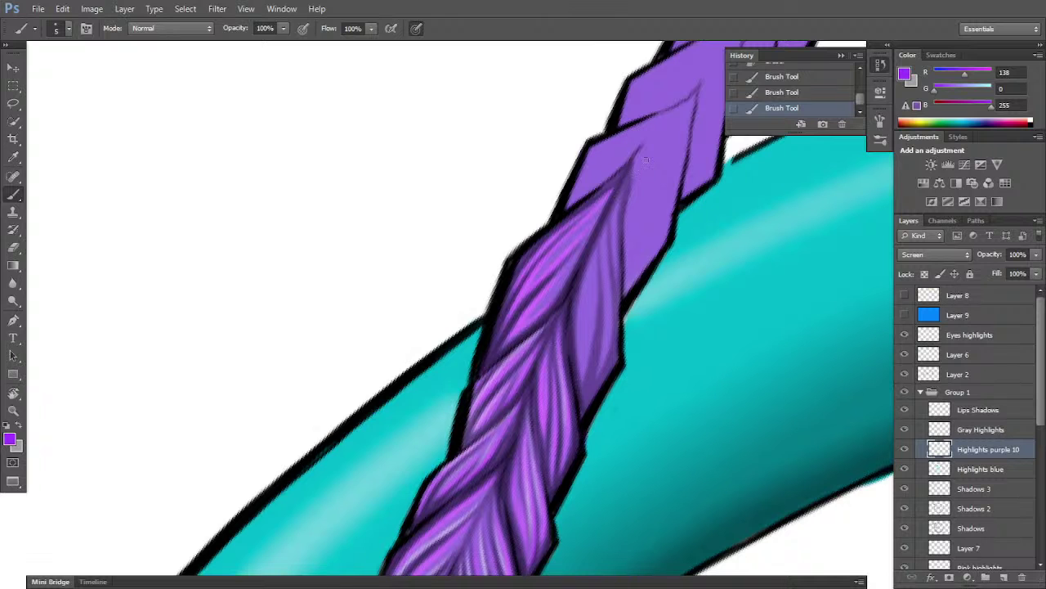
- Paint purple highlights along the strands of the segment's right half and thin them with the eraser
key(r)
mouse_move(662, 413)
mouse_down()
mouse_move(593, 450)
mouse_move(607, 340)
mouse_up()
key(b)
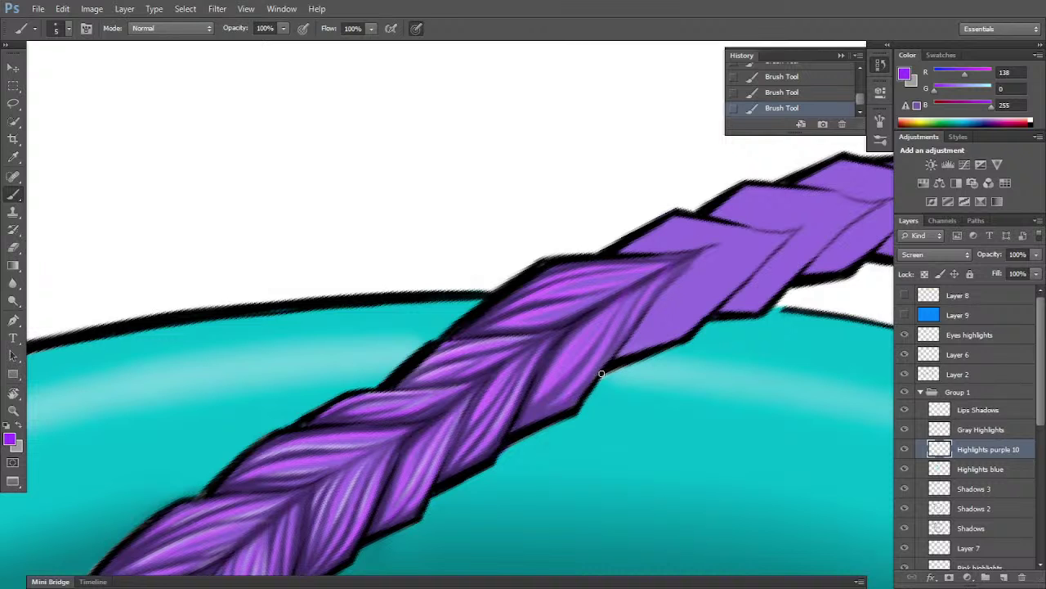
key(e)
mouse_move(576, 392)
mouse_down()
mouse_move(650, 288)
mouse_move(642, 281)
mouse_up()
mouse_move(598, 309)
mouse_down()
mouse_move(705, 248)
mouse_move(666, 268)
mouse_move(653, 294)
mouse_move(697, 255)
mouse_move(665, 272)
mouse_up()
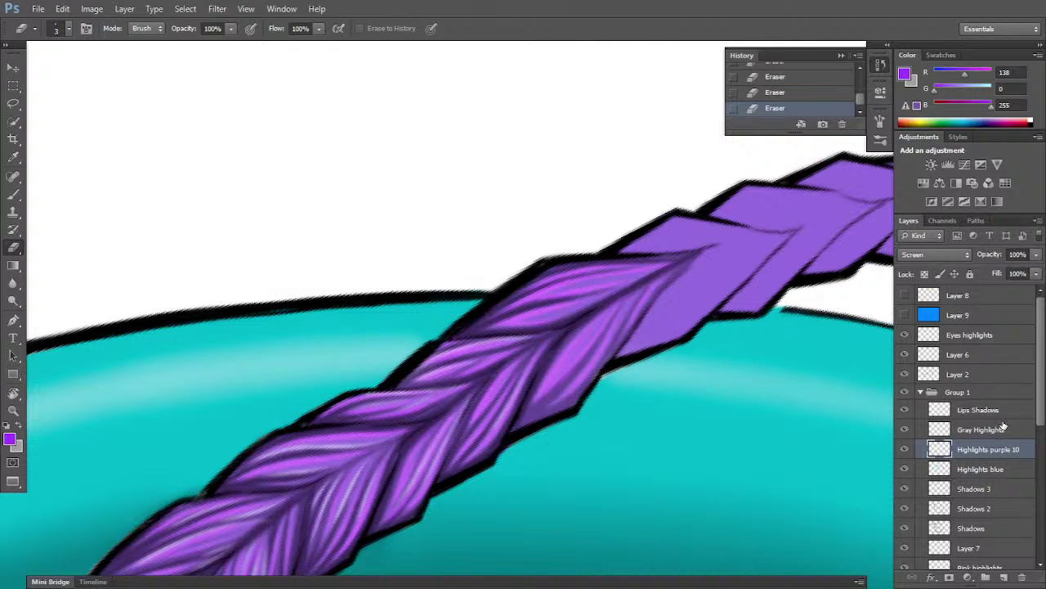
- Paint gray highlight strands across the segment's left half on the Gray Highlights layer and thin them with the eraser
click(21, 424)
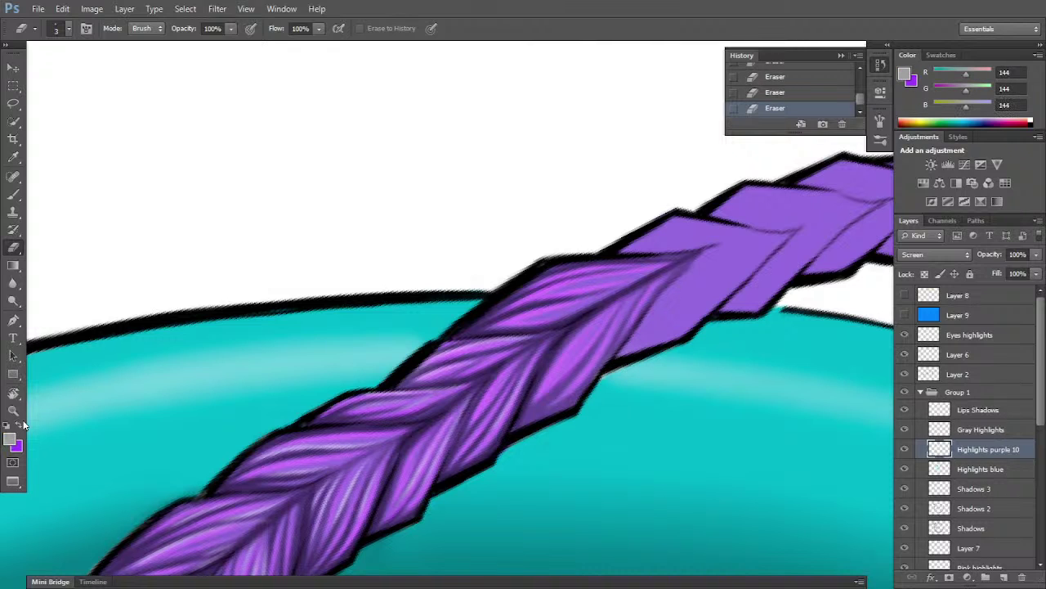
click(998, 431)
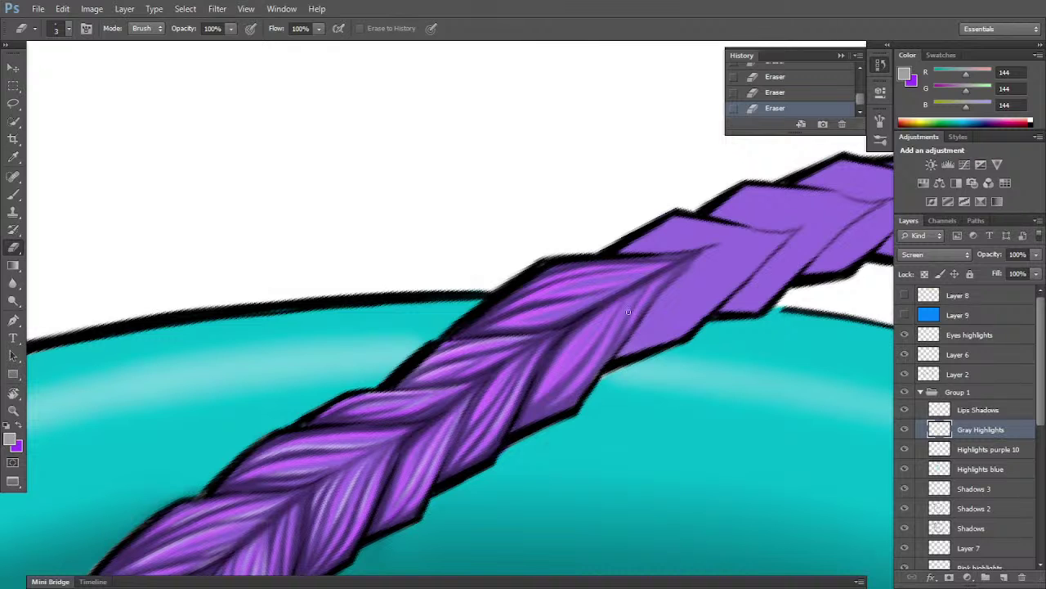
key(e)
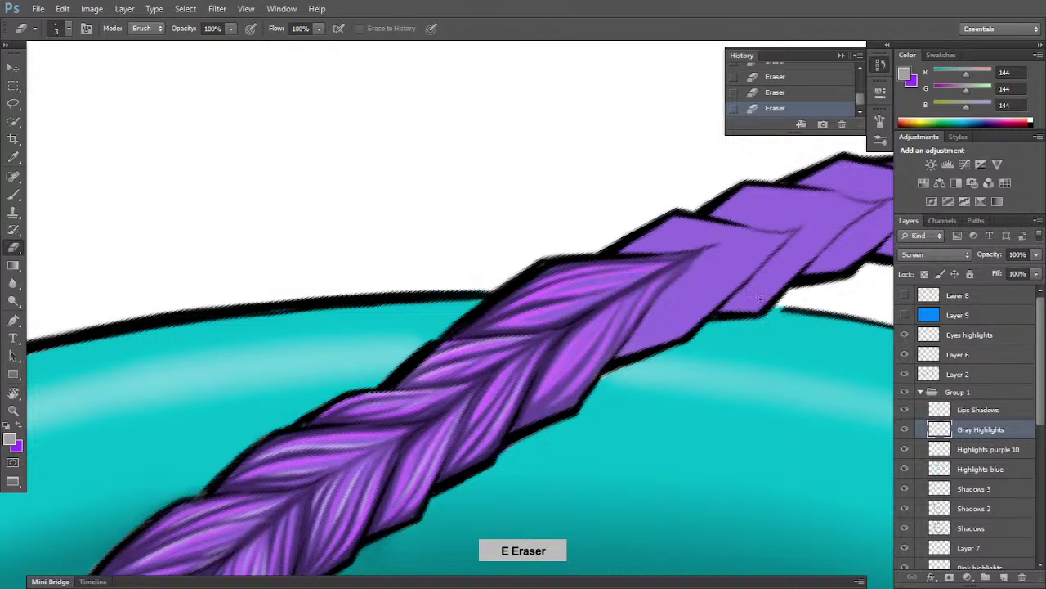
key(r)
mouse_move(760, 384)
mouse_down()
mouse_move(770, 355)
mouse_move(767, 282)
mouse_up()
key(b)
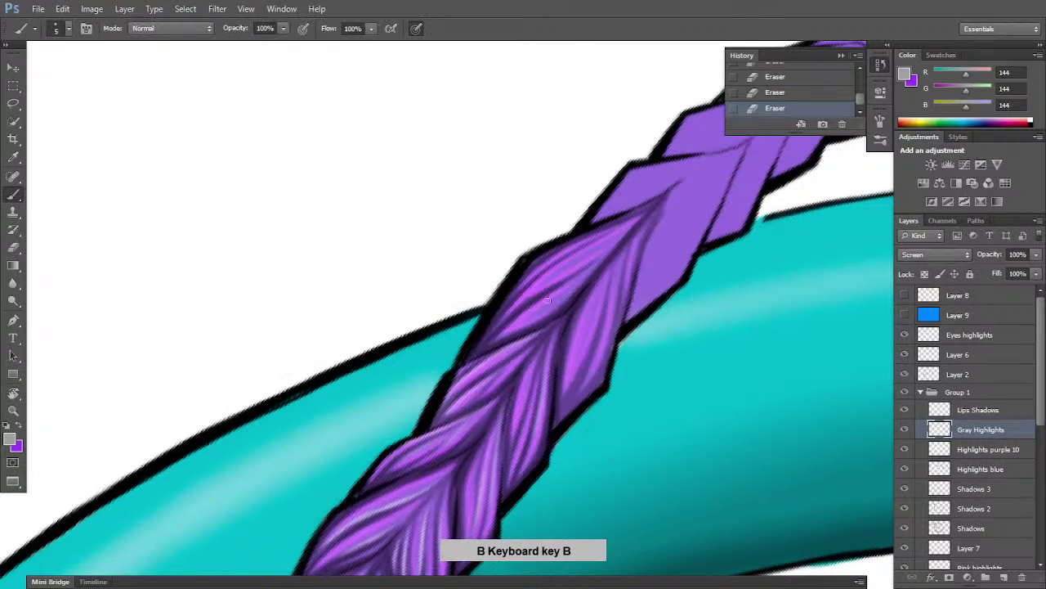
mouse_move(527, 320)
mouse_down()
mouse_move(580, 282)
mouse_move(533, 321)
mouse_up()
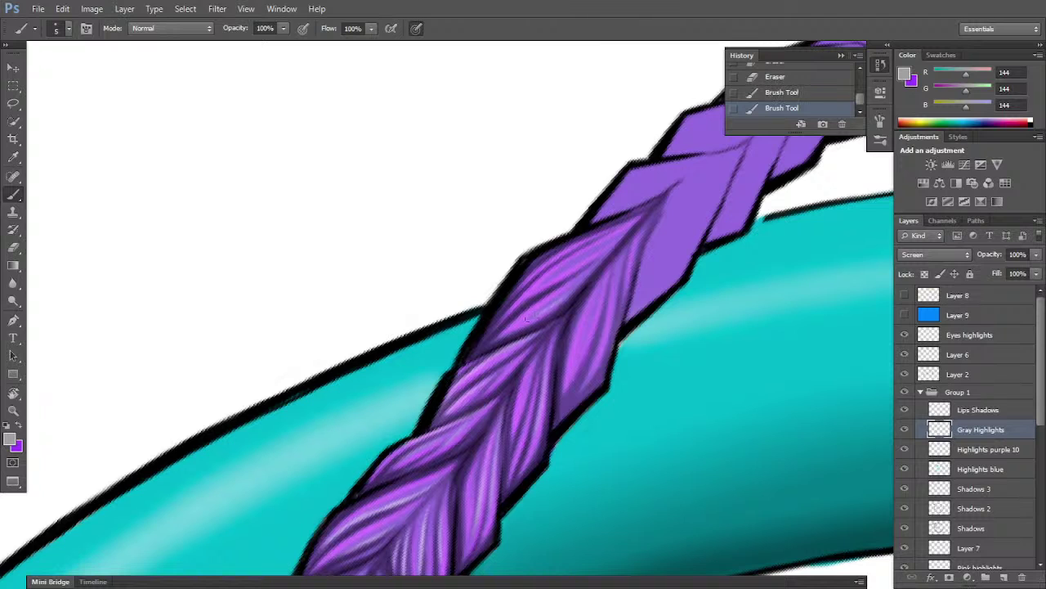
mouse_move(579, 283)
mouse_down()
mouse_move(551, 306)
mouse_move(621, 231)
mouse_up()
mouse_move(558, 277)
mouse_down()
mouse_move(621, 233)
mouse_move(602, 243)
mouse_up()
drag(540, 287, 628, 228)
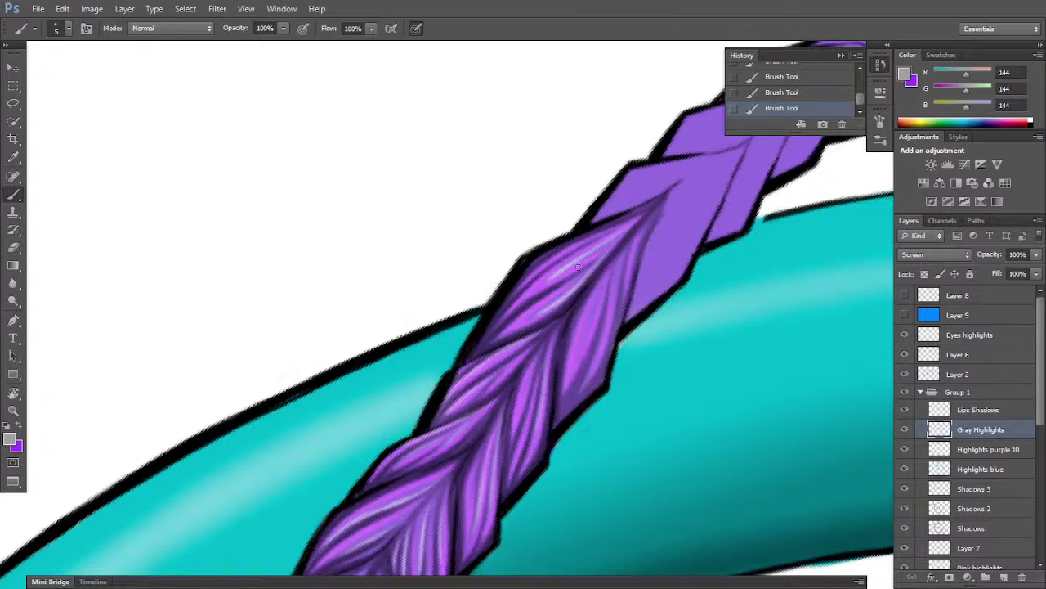
key(e)
mouse_move(531, 319)
mouse_down()
mouse_move(608, 253)
mouse_move(542, 283)
mouse_move(637, 225)
mouse_up()
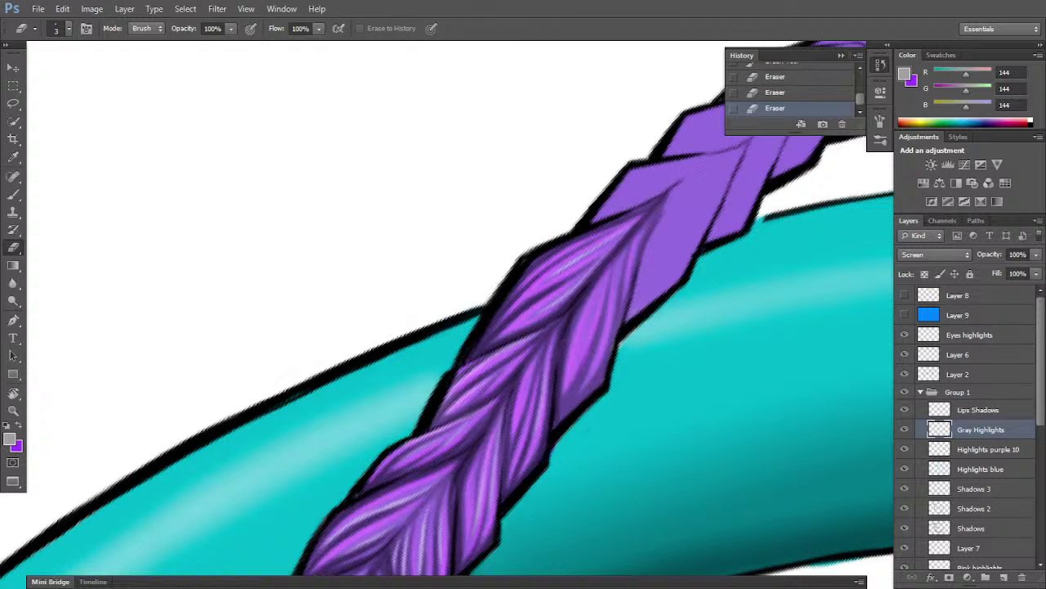
- Paint gray highlight strands along the segment's right half, from its outer edge up toward the tip
key(r)
mouse_move(712, 385)
mouse_down()
mouse_move(678, 479)
mouse_move(665, 479)
mouse_up()
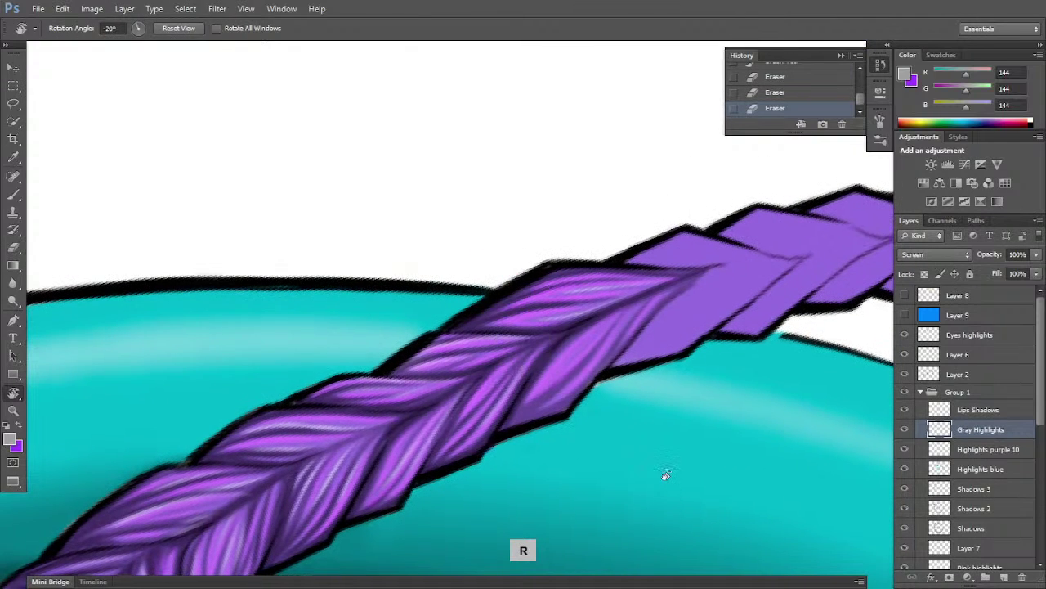
key(b)
key(e)
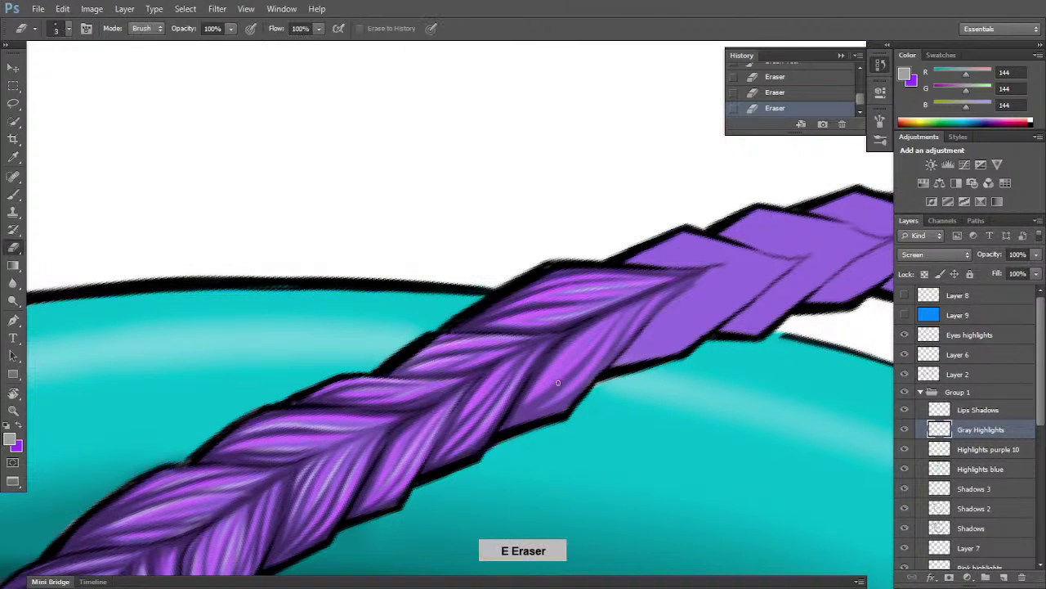
key(b)
mouse_move(579, 358)
mouse_down()
mouse_move(534, 398)
mouse_move(593, 346)
mouse_move(570, 370)
mouse_up()
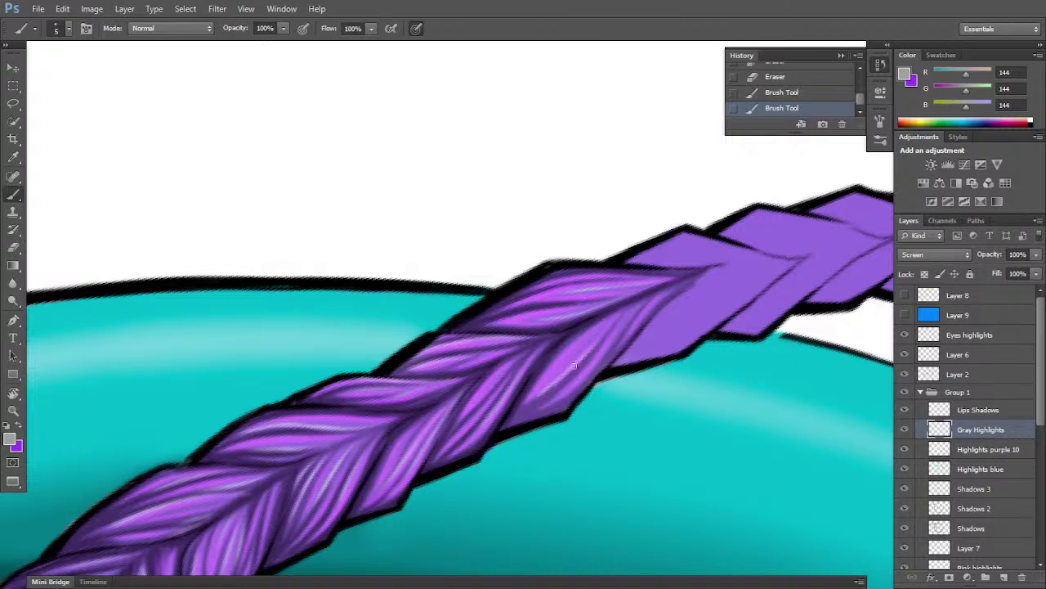
drag(604, 333, 575, 368)
drag(532, 404, 590, 342)
drag(572, 390, 623, 318)
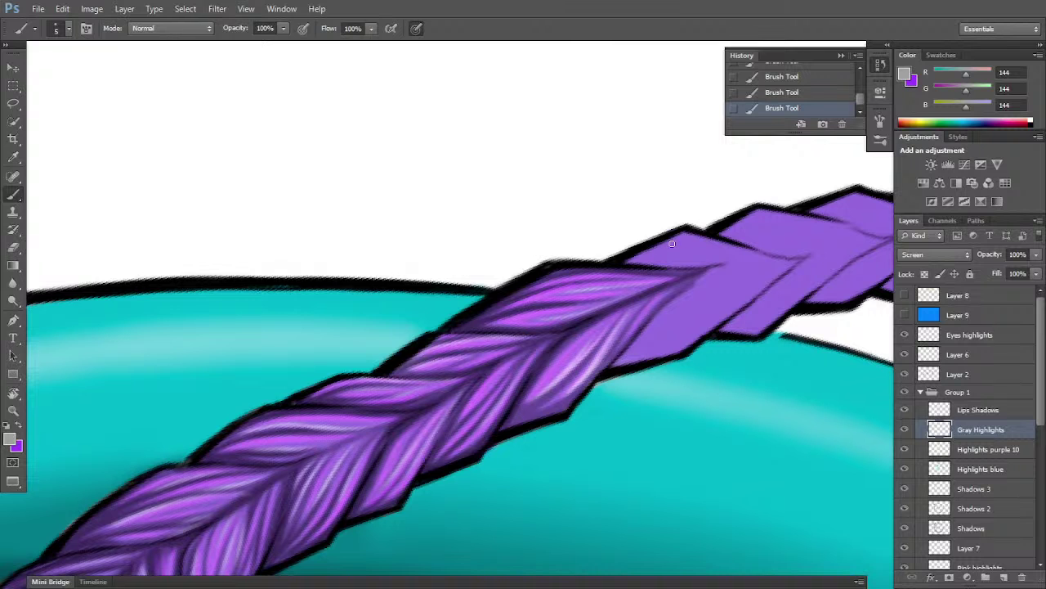
- Lower the Gray Highlights layer's opacity to 66%
key(r)
drag(748, 432, 768, 389)
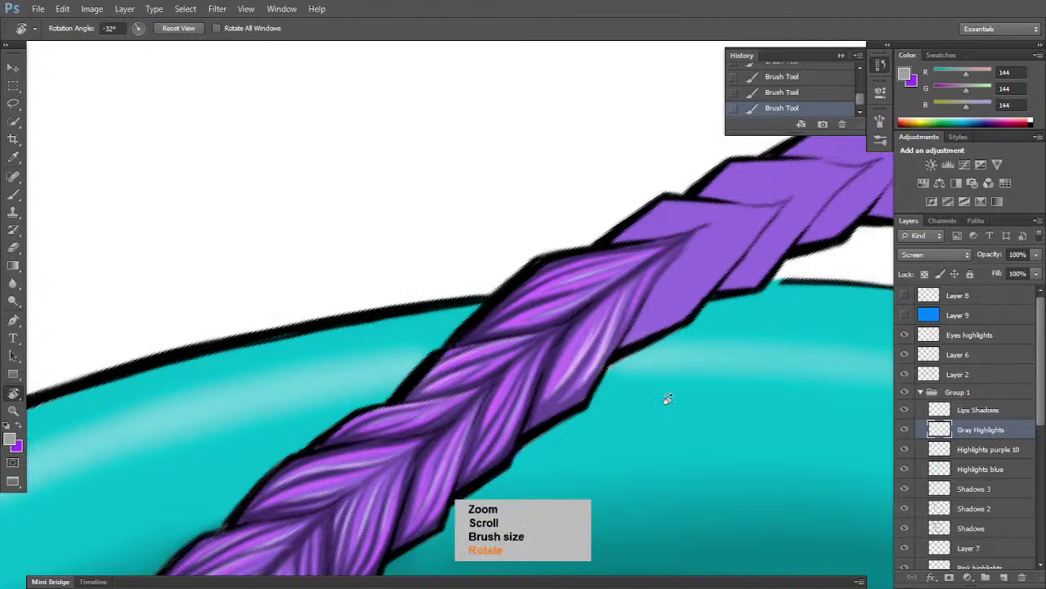
scroll(667, 398, down, 5)
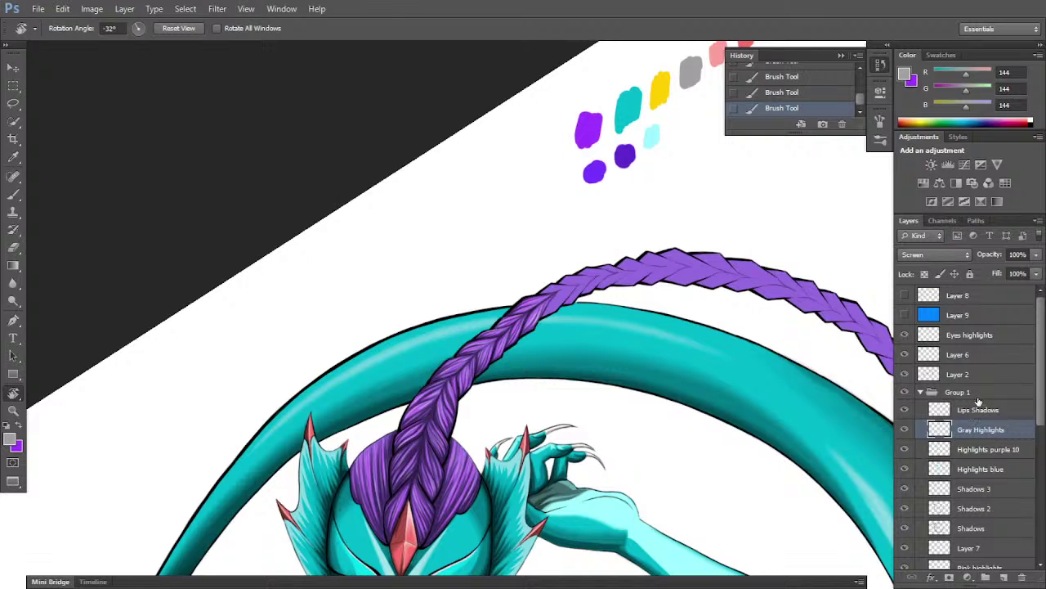
click(1036, 254)
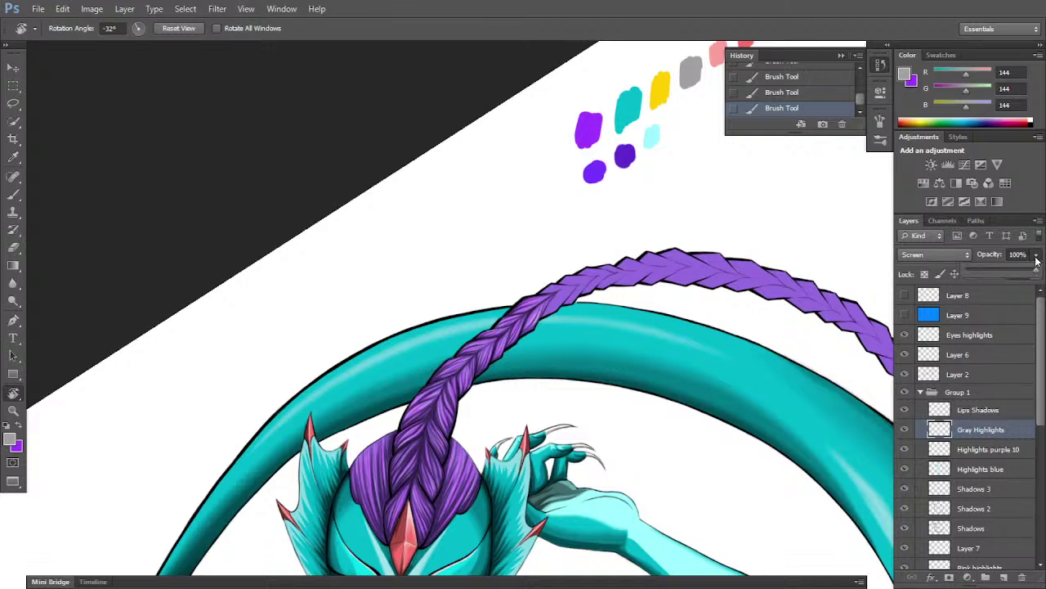
drag(1036, 274, 1012, 284)
drag(1012, 283, 1014, 280)
key(ctrl+plus)
key(ctrl+plus)
key(ctrl+plus)
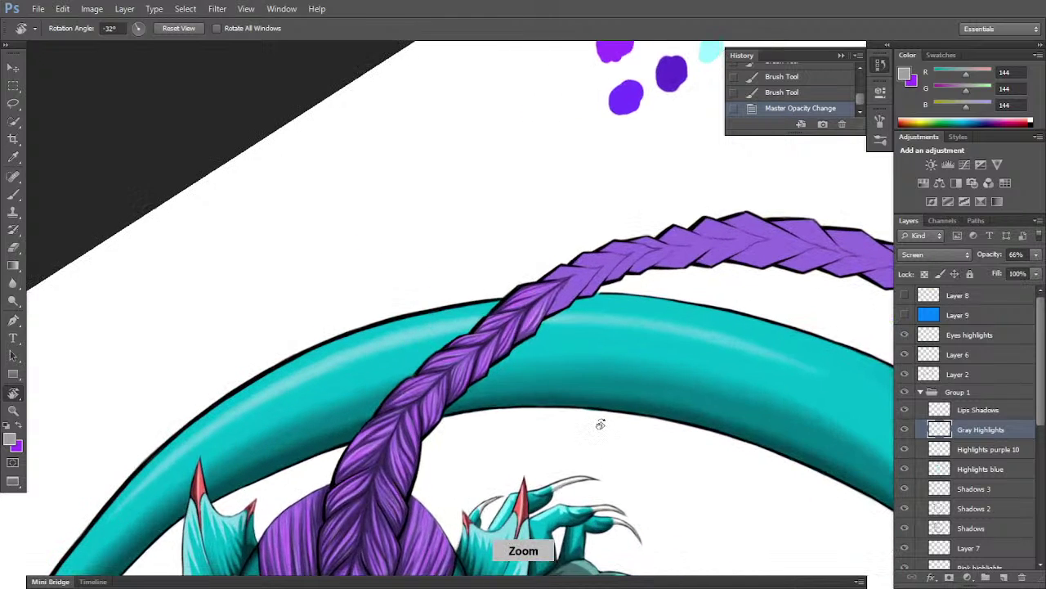
scroll(602, 430, up, 2)
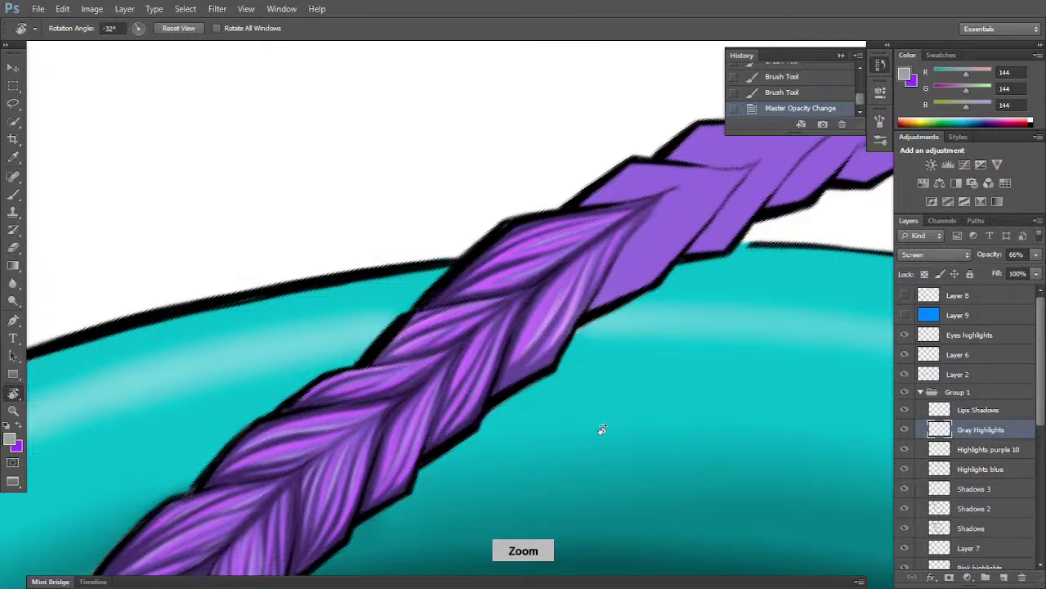
- On the Shadows layer, paint shadows along the base and central edge of the next unshaded braid segment's right half
scroll(603, 429, down, 2)
key(space)
drag(696, 343, 544, 427)
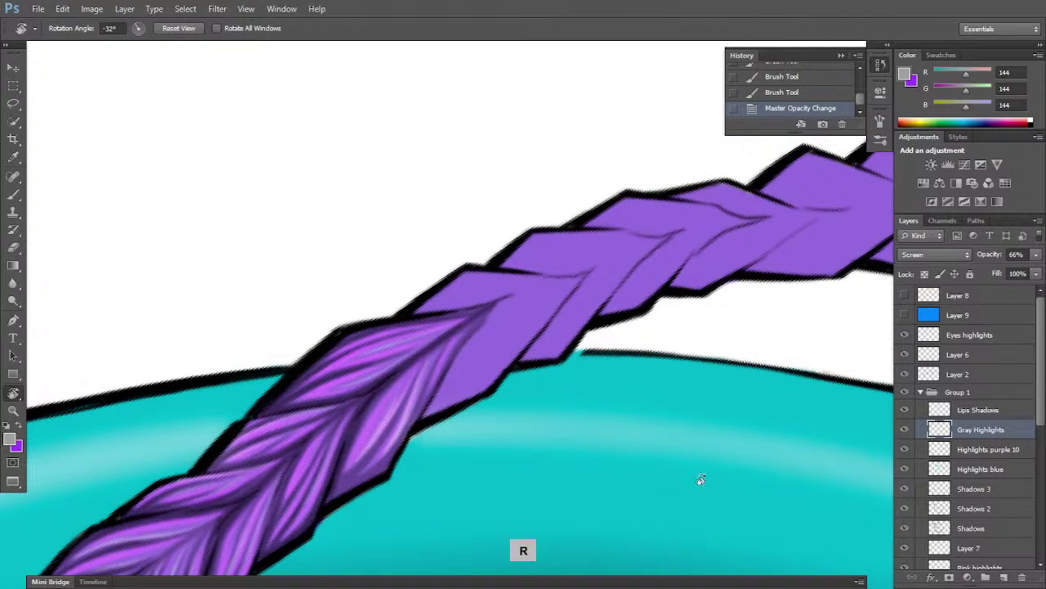
drag(698, 480, 731, 416)
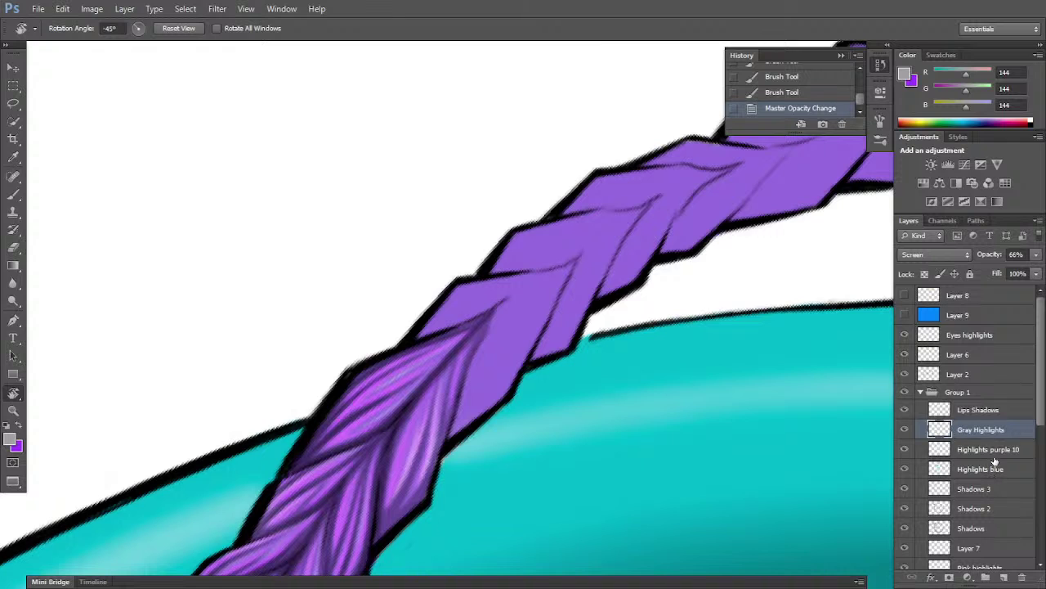
click(997, 454)
click(973, 527)
key(b)
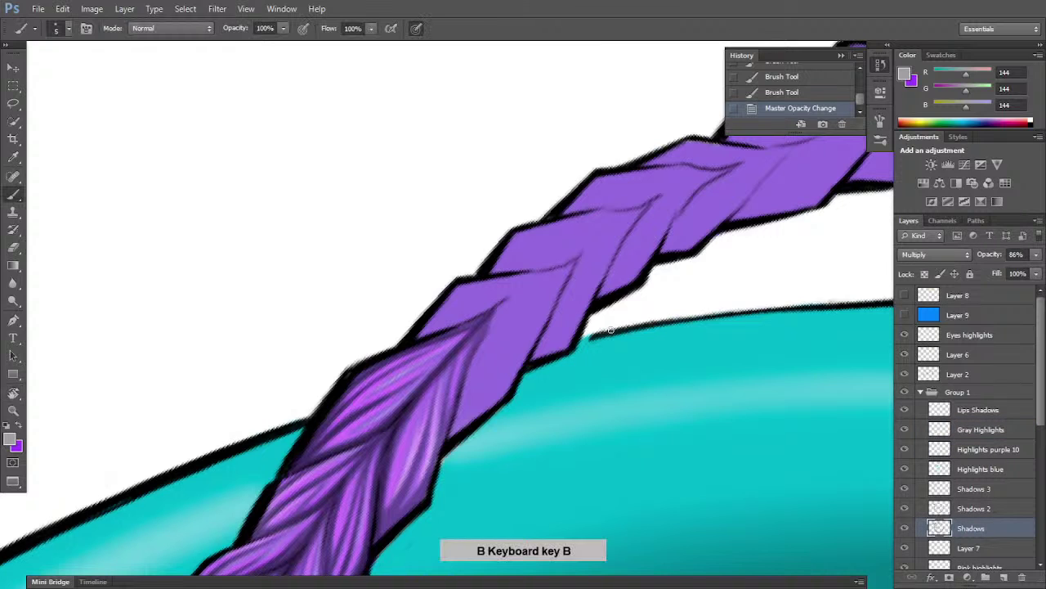
mouse_move(456, 432)
mouse_down()
mouse_move(510, 383)
mouse_move(456, 419)
mouse_up()
mouse_move(479, 351)
mouse_down()
mouse_move(460, 405)
mouse_move(474, 366)
mouse_up()
drag(503, 311, 489, 340)
mouse_move(523, 294)
mouse_down()
mouse_move(499, 320)
mouse_move(571, 263)
mouse_up()
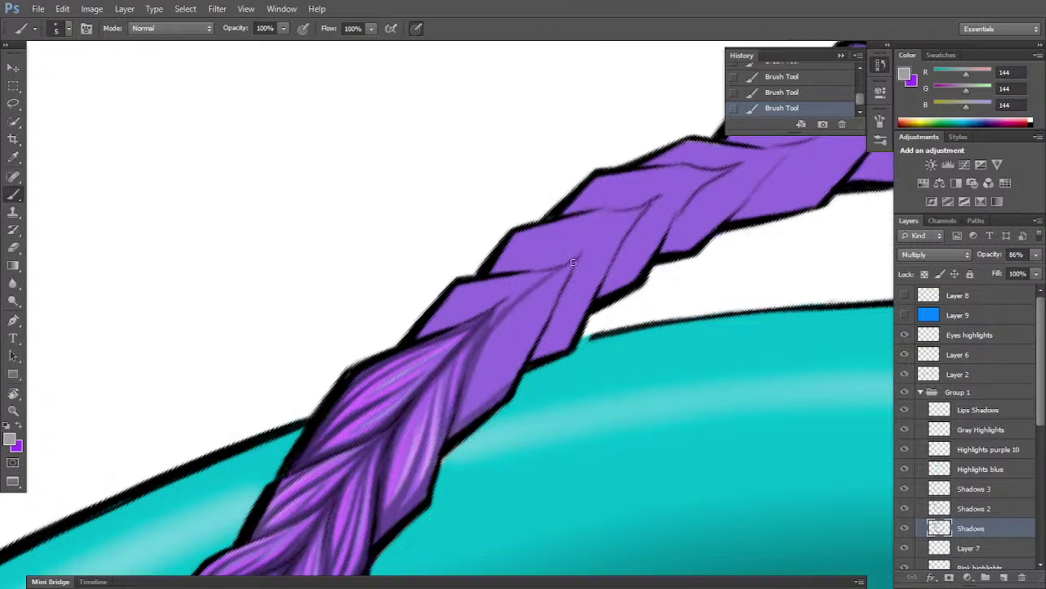
drag(516, 296, 493, 325)
drag(537, 283, 484, 320)
drag(484, 321, 545, 275)
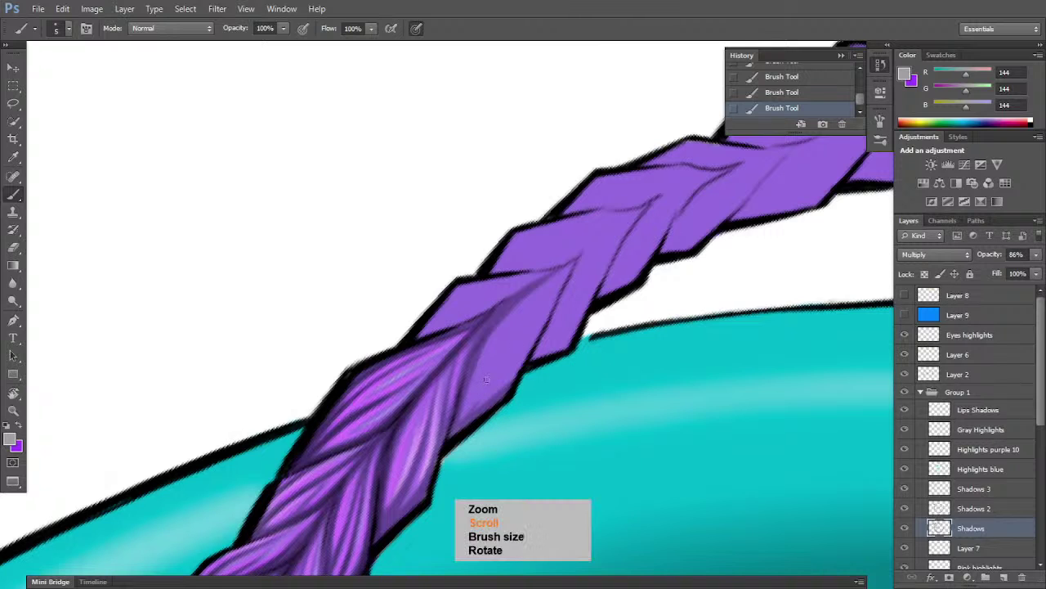
- Paint fine shadow strands across the segment's right half with a size 4 brush and thin them with the eraser
key([)
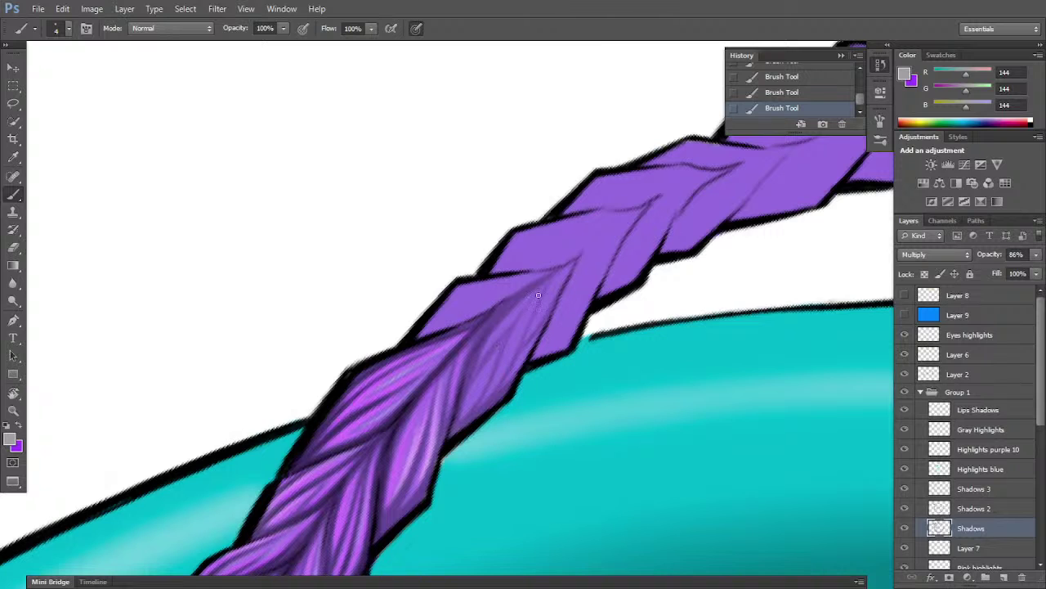
key(e)
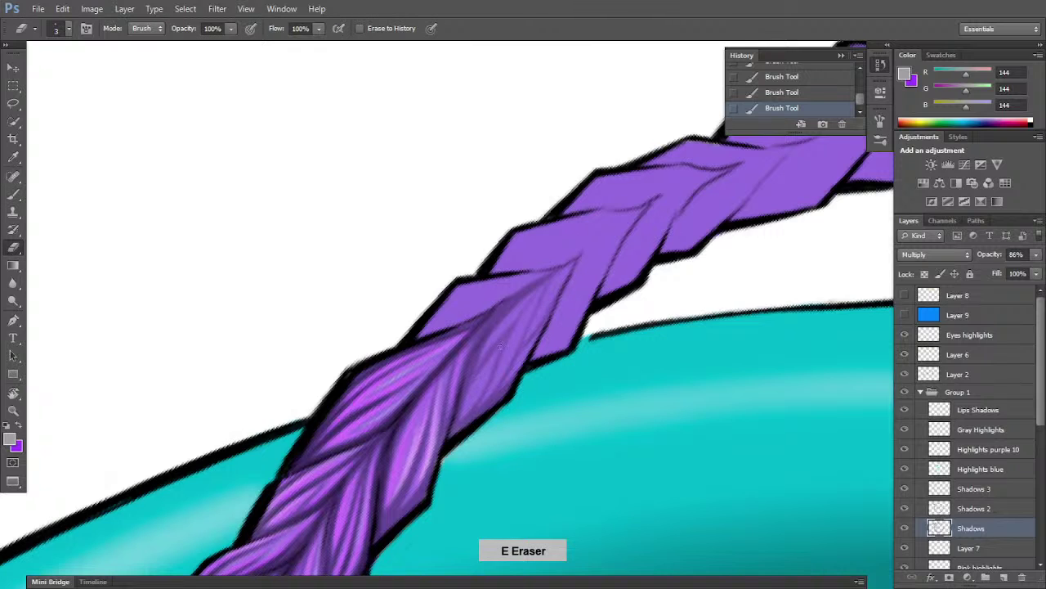
drag(490, 361, 512, 330)
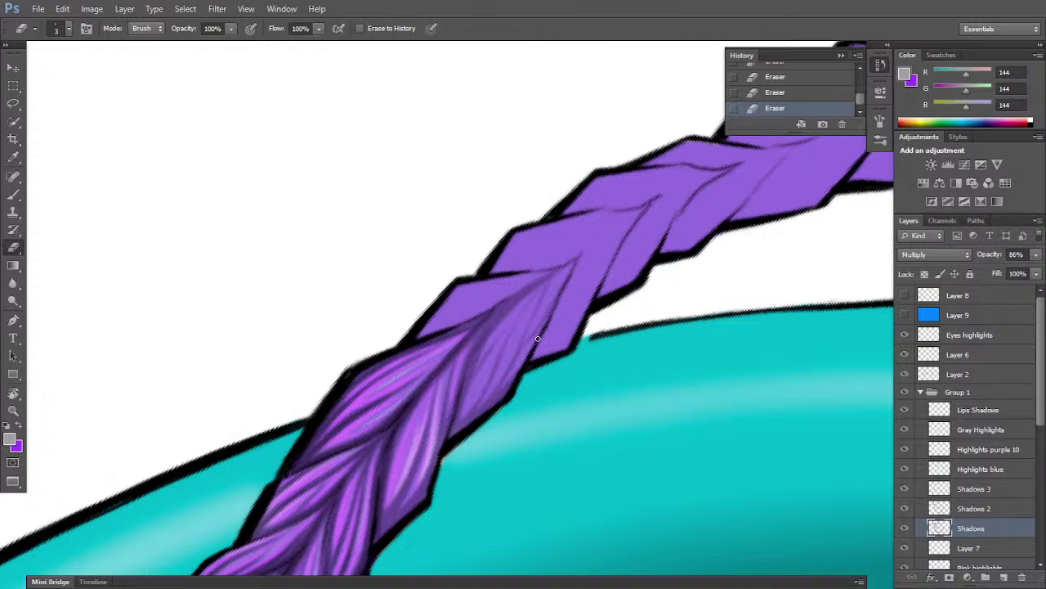
- Darken the outer edge of the segment's right half and paint shadow strands across its left half
key(r)
mouse_move(651, 374)
mouse_down()
mouse_move(684, 320)
mouse_move(675, 256)
mouse_up()
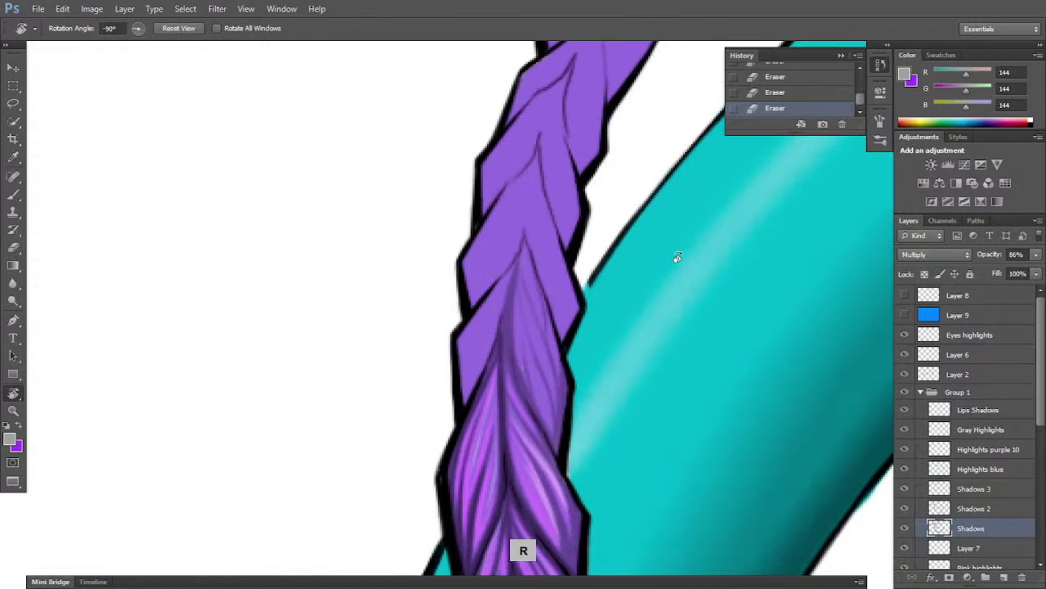
key(b)
drag(556, 452, 555, 430)
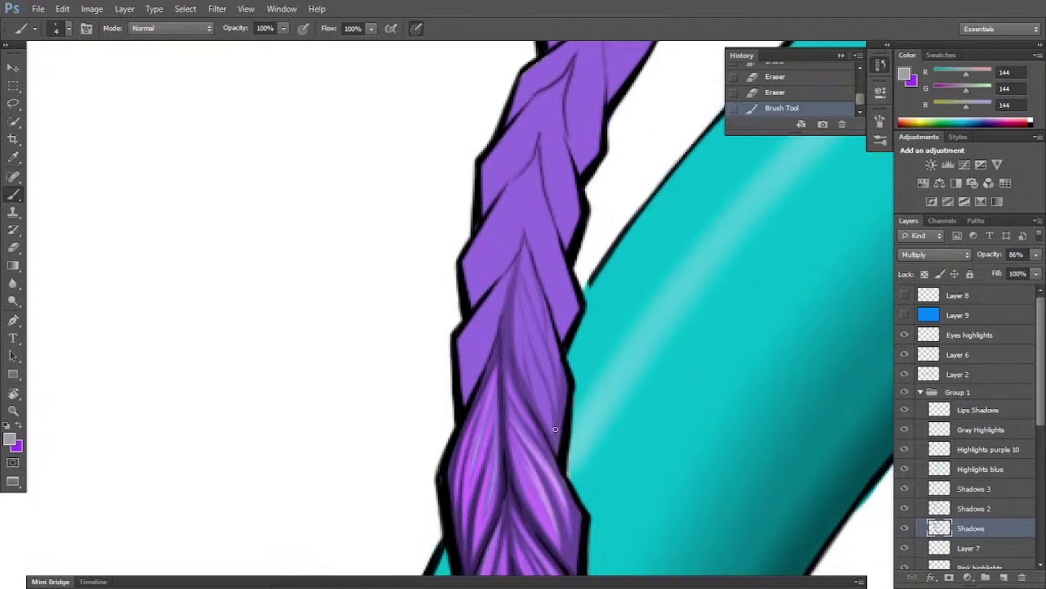
drag(466, 393, 495, 330)
mouse_move(466, 385)
mouse_down()
mouse_move(513, 285)
mouse_move(463, 392)
mouse_move(480, 320)
mouse_move(464, 369)
mouse_up()
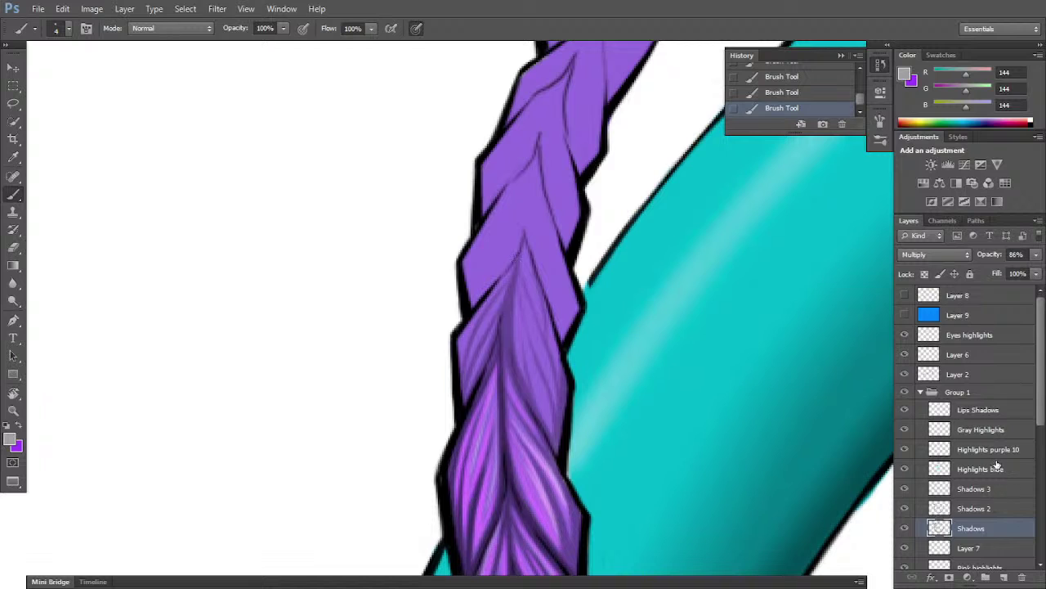
- Deepen the shadow strands of the same braid segment on the Shadows 2 layer
click(985, 508)
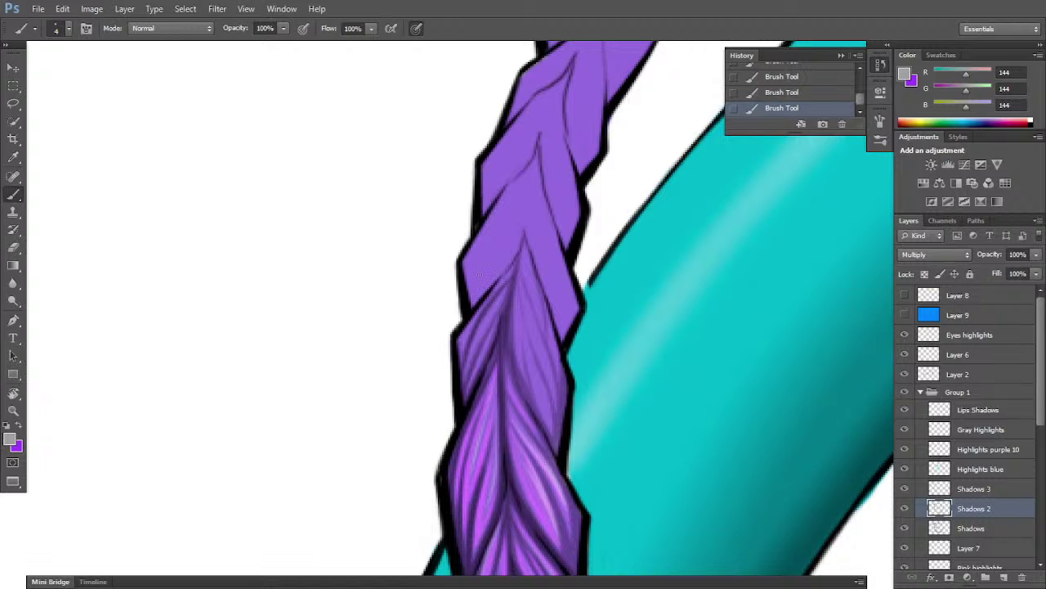
key(r)
mouse_move(609, 412)
mouse_down()
mouse_move(621, 428)
mouse_move(575, 449)
mouse_up()
key(b)
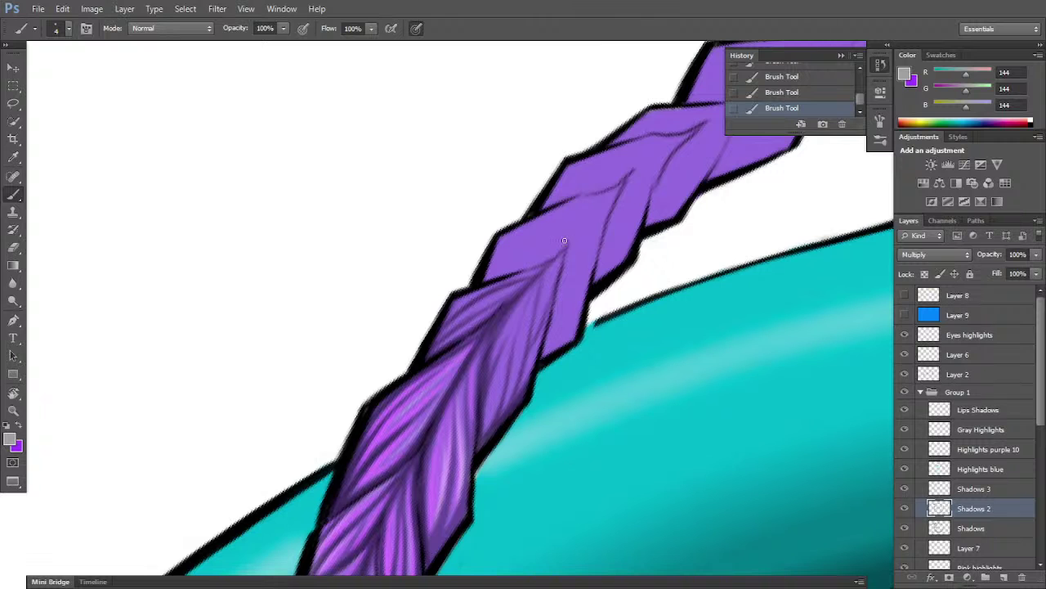
key(r)
mouse_move(689, 414)
mouse_down()
mouse_move(708, 369)
mouse_move(689, 420)
mouse_up()
key(space)
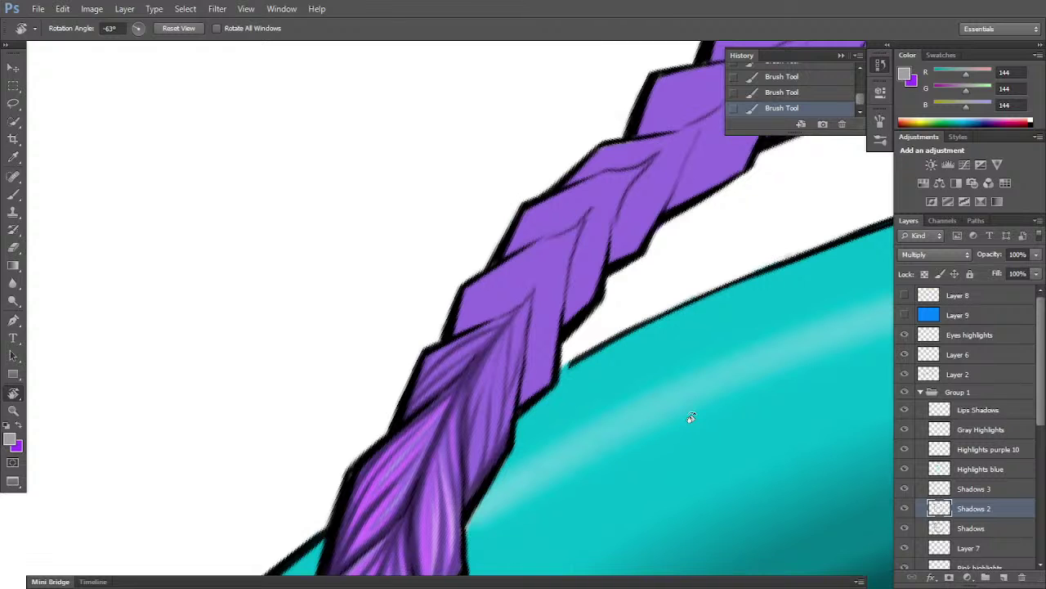